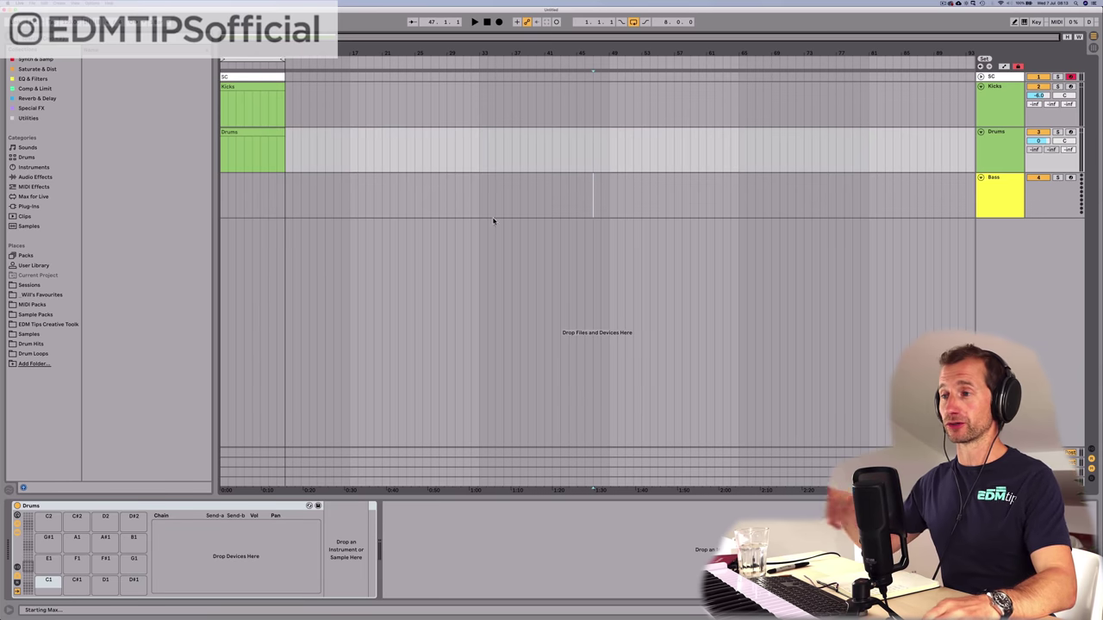
click(280, 157)
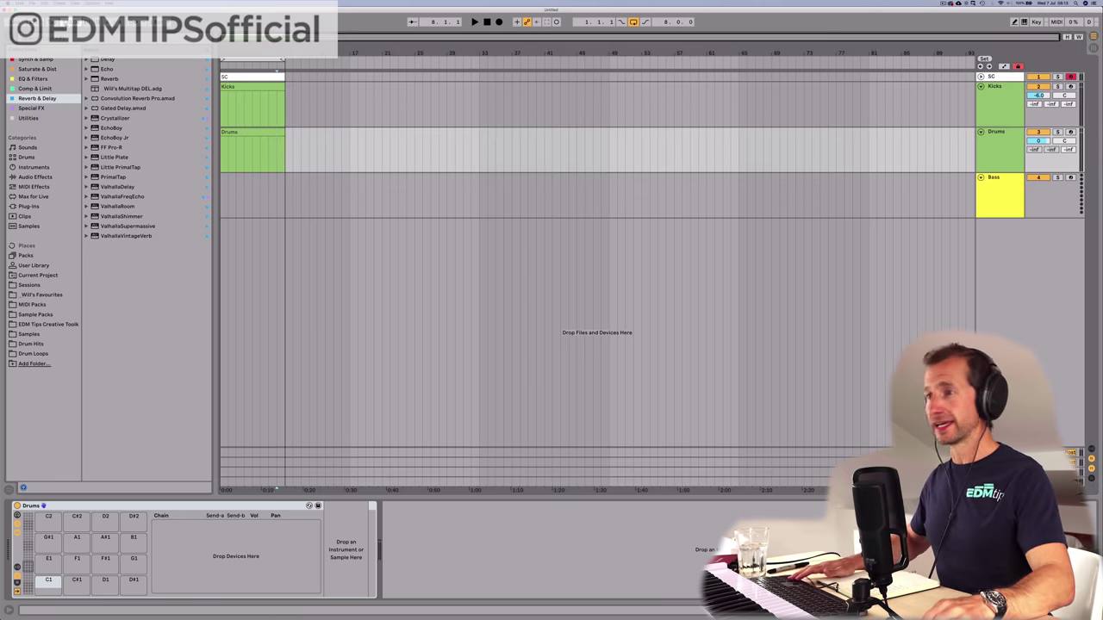
key(5)
key(Return)
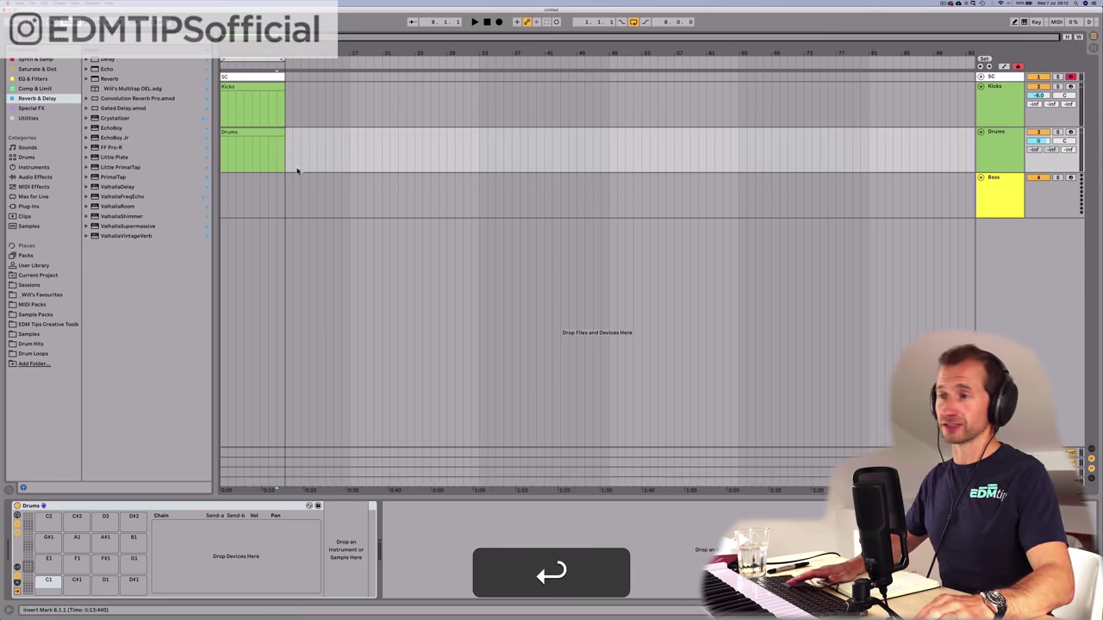
Step: Insert a new audio track below the Bass track
click(291, 200)
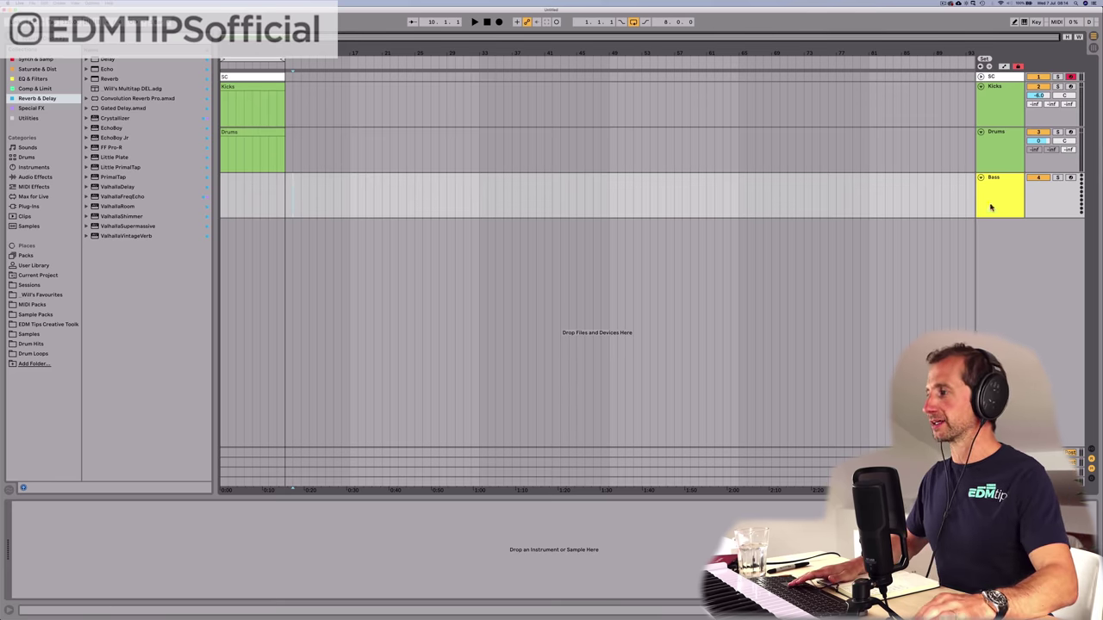
key(super)
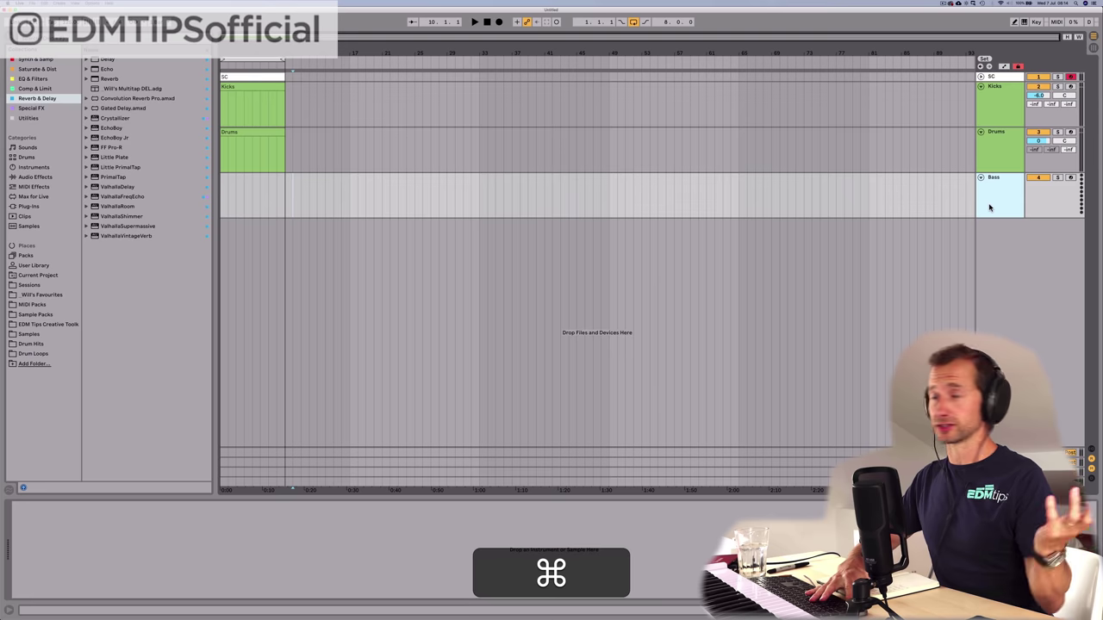
key(super+t)
click(991, 235)
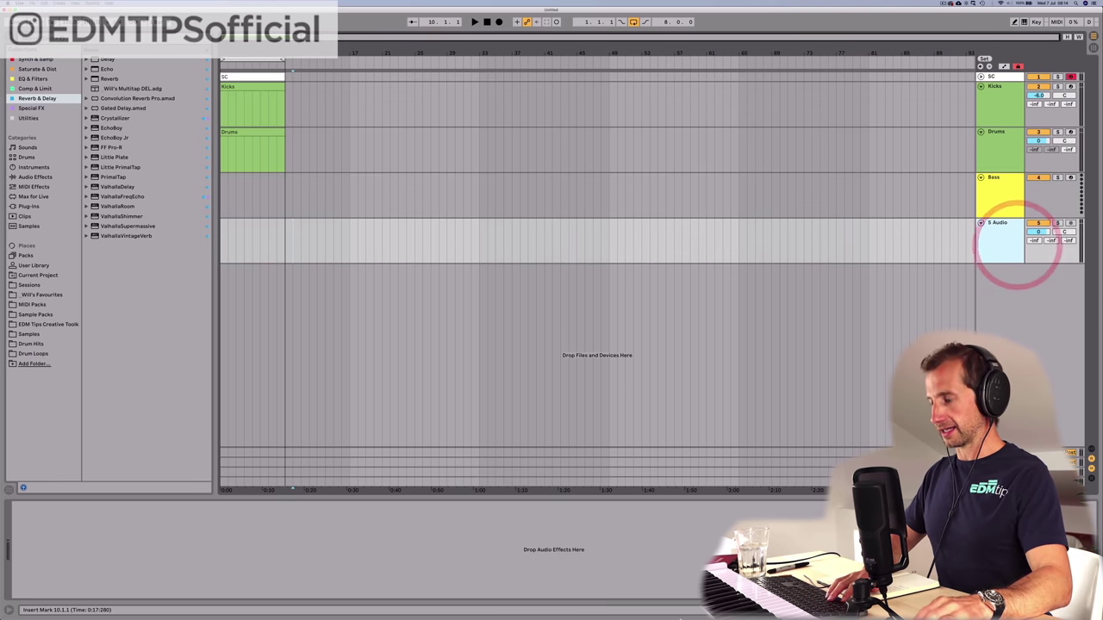
Step: Import the track In Da Club (Acappella) from the music library into the new audio track at the start of the arrangement
mouse_move(652, 614)
click(536, 607)
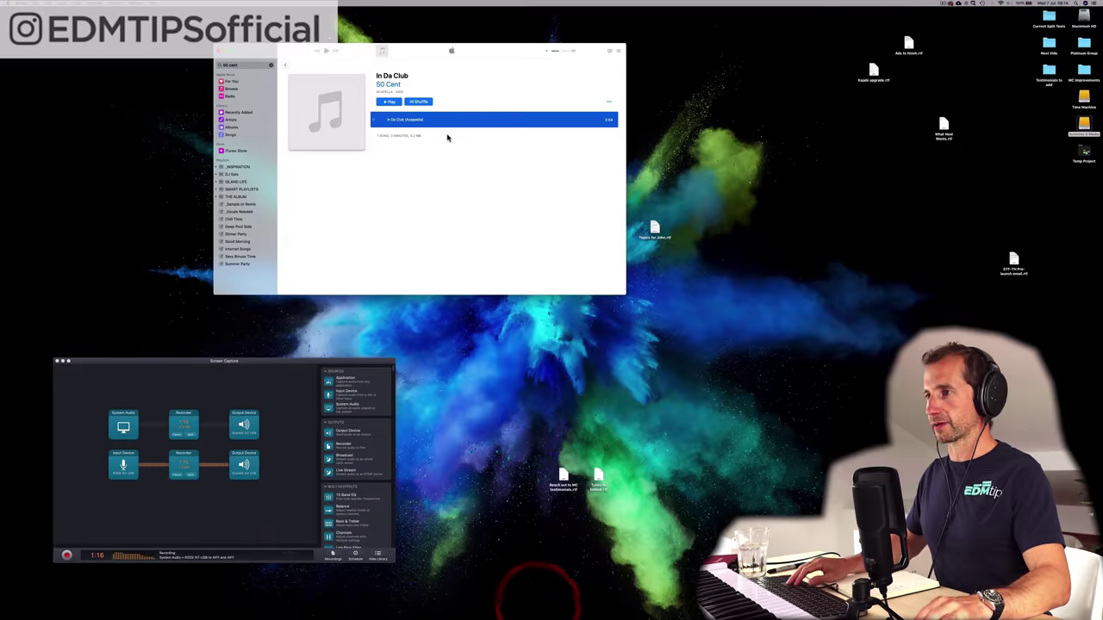
drag(413, 123, 220, 233)
key(ctrl+Right)
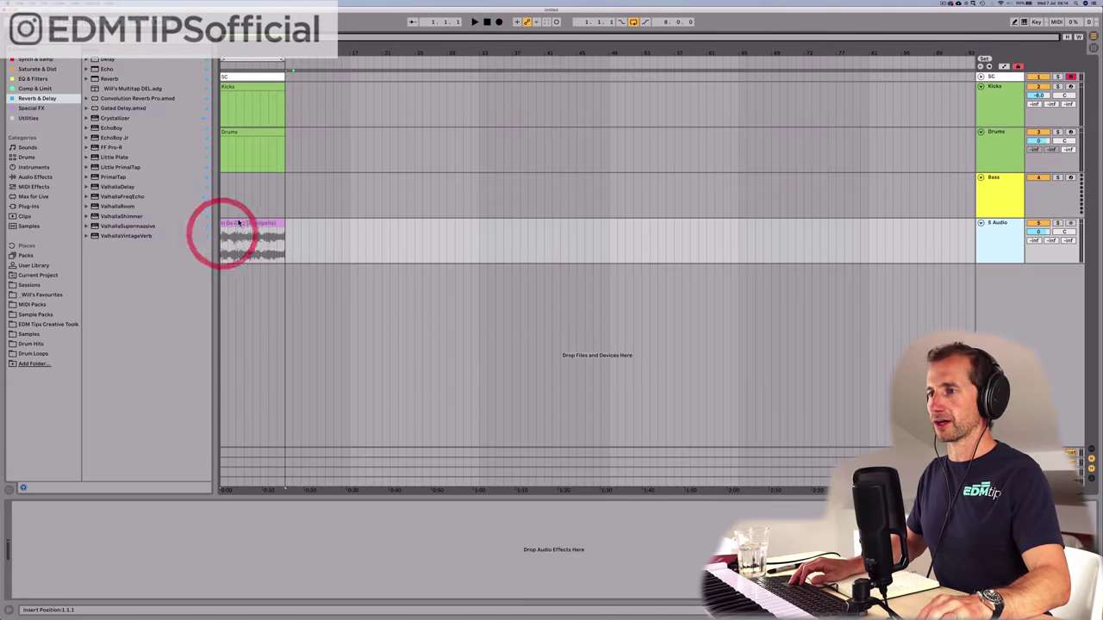
Step: Turn off warping for the In Da Club (Acappella) clip
double_click(238, 222)
click(119, 184)
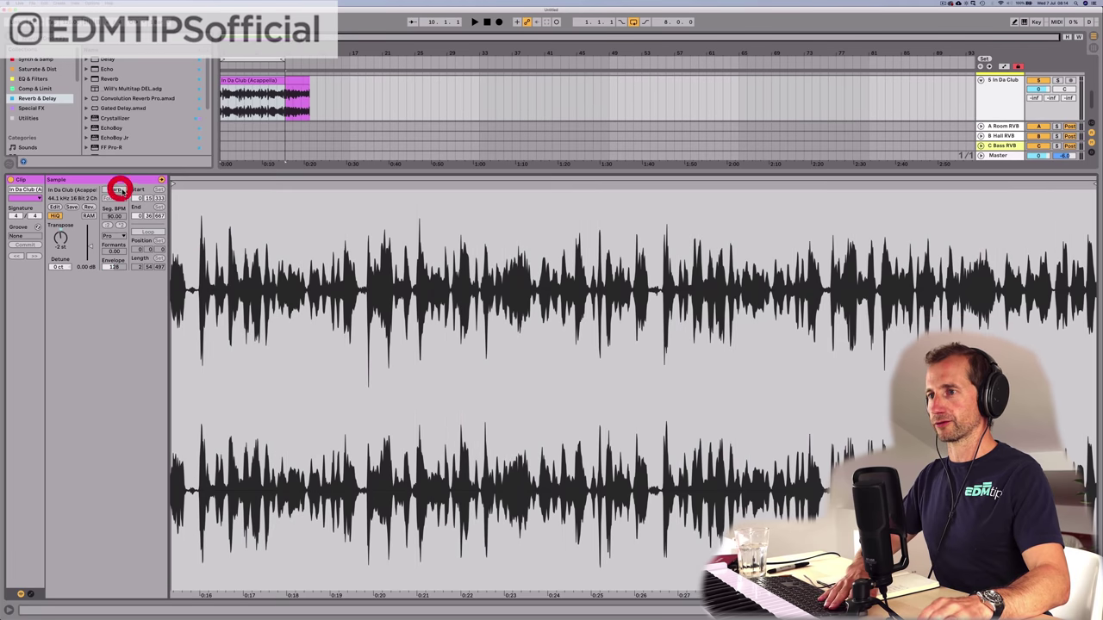
key(shift+Tab)
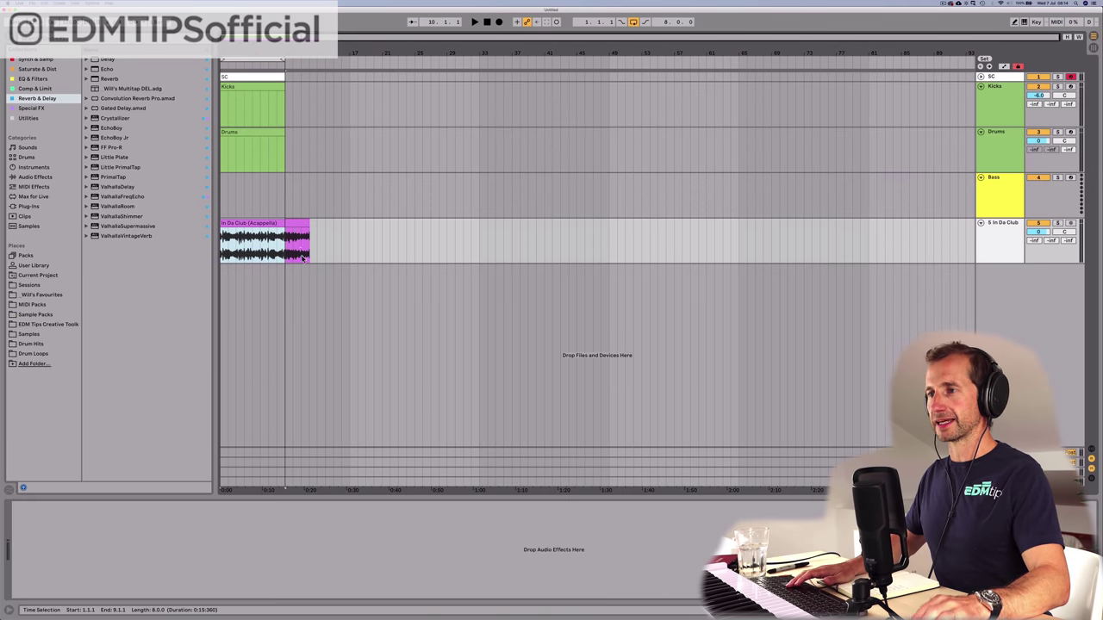
Step: Extend the acapella clip at both ends to reveal the whole vocal, and place its beginning at bar 1
click(302, 223)
drag(307, 223, 1101, 321)
drag(524, 239, 614, 234)
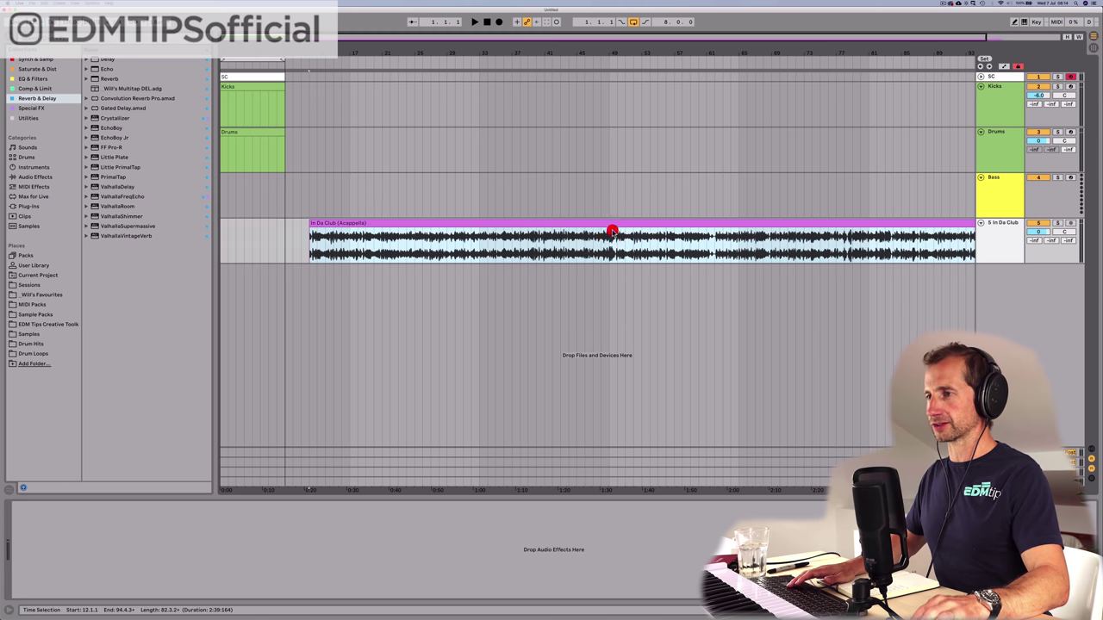
drag(310, 224, 149, 219)
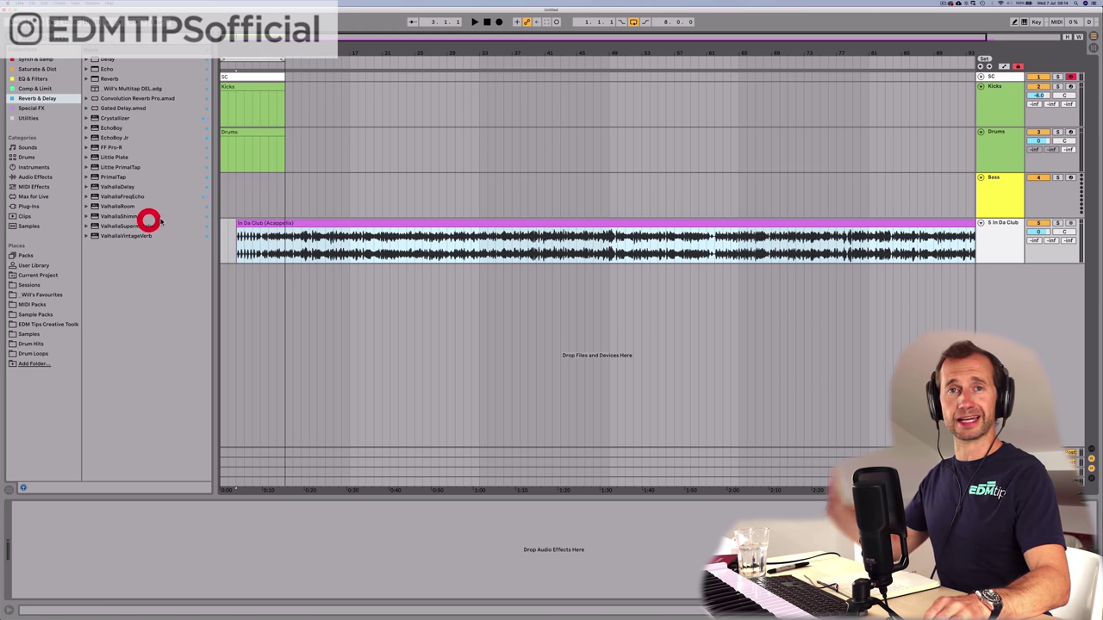
drag(238, 223, 228, 221)
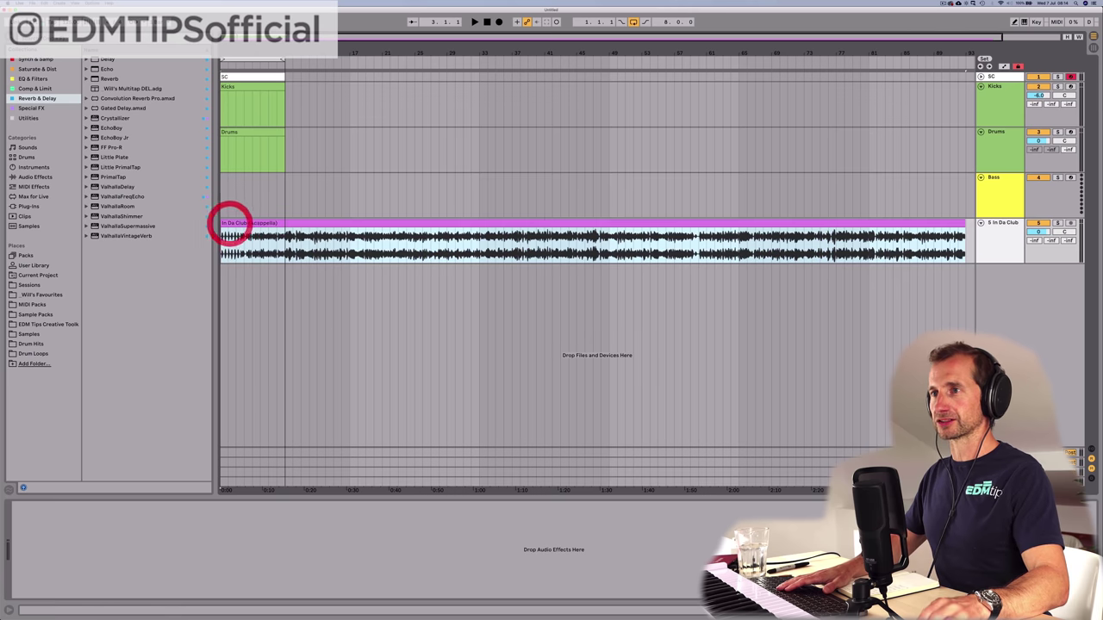
Step: Play back the opening of the unwarped acapella and stop playback
key(k)
key(space)
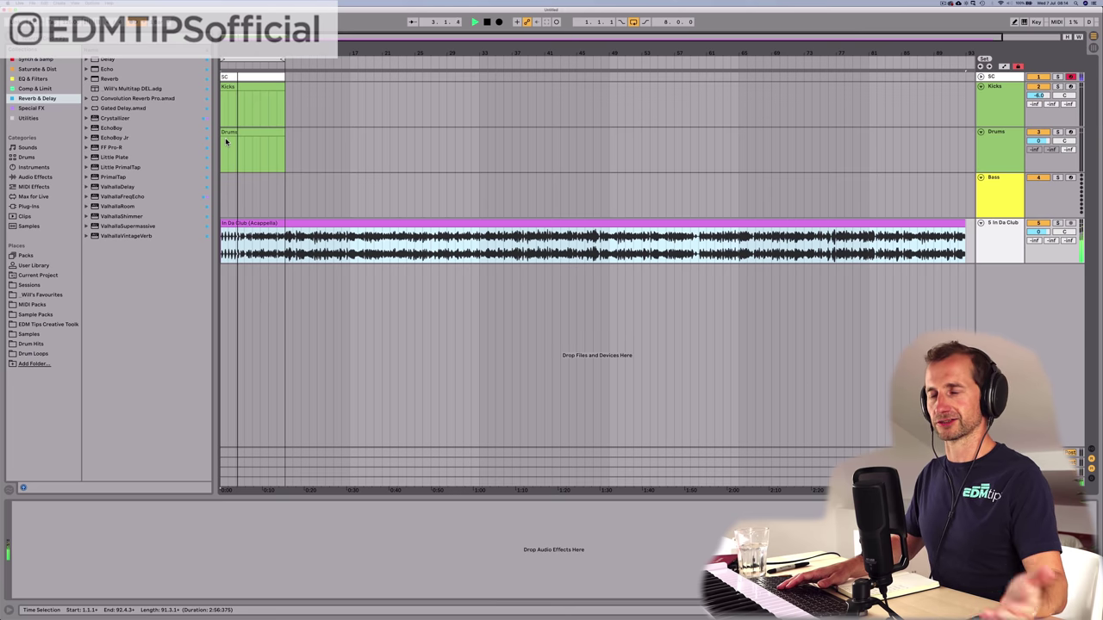
key(space)
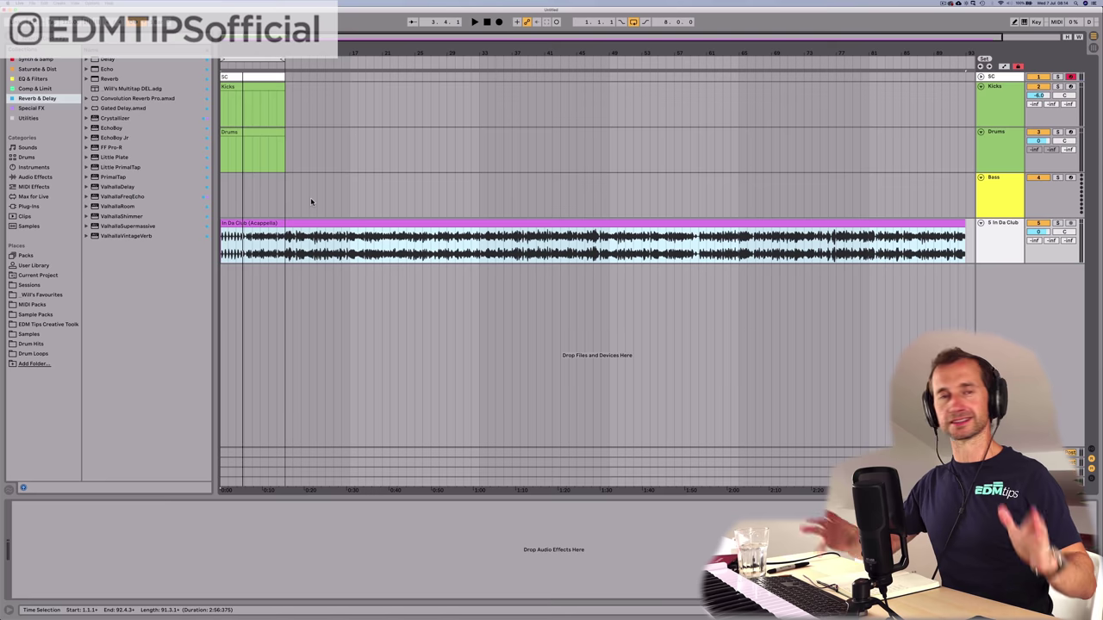
Step: Save the Live Set as Thrupny Bit.als in the Thrupny Bit Project folder, replacing the existing file
click(313, 200)
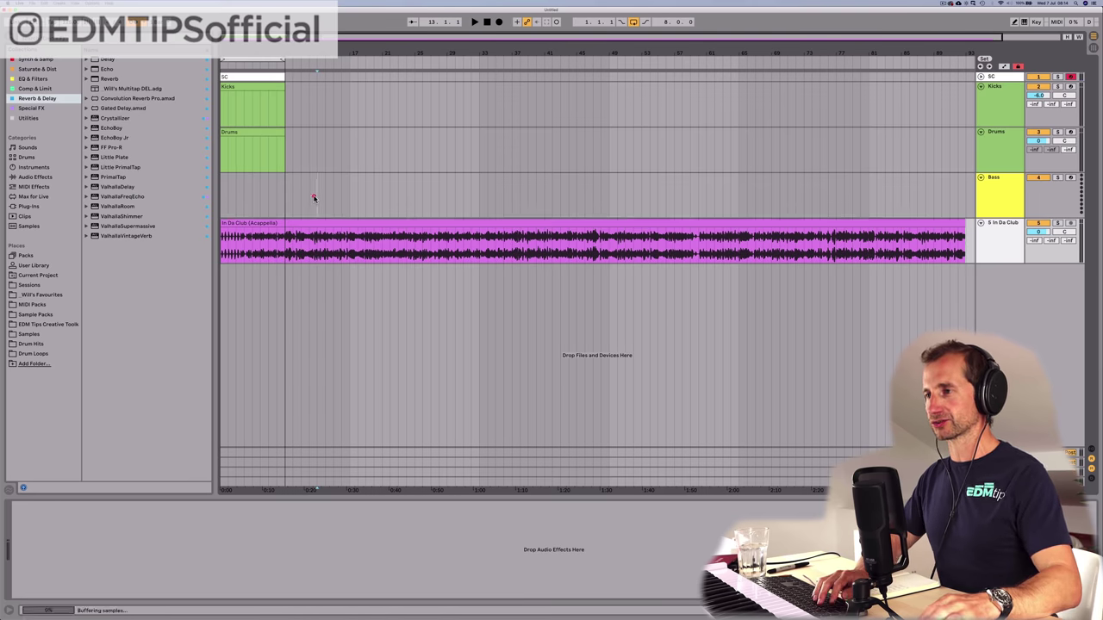
key(super+s)
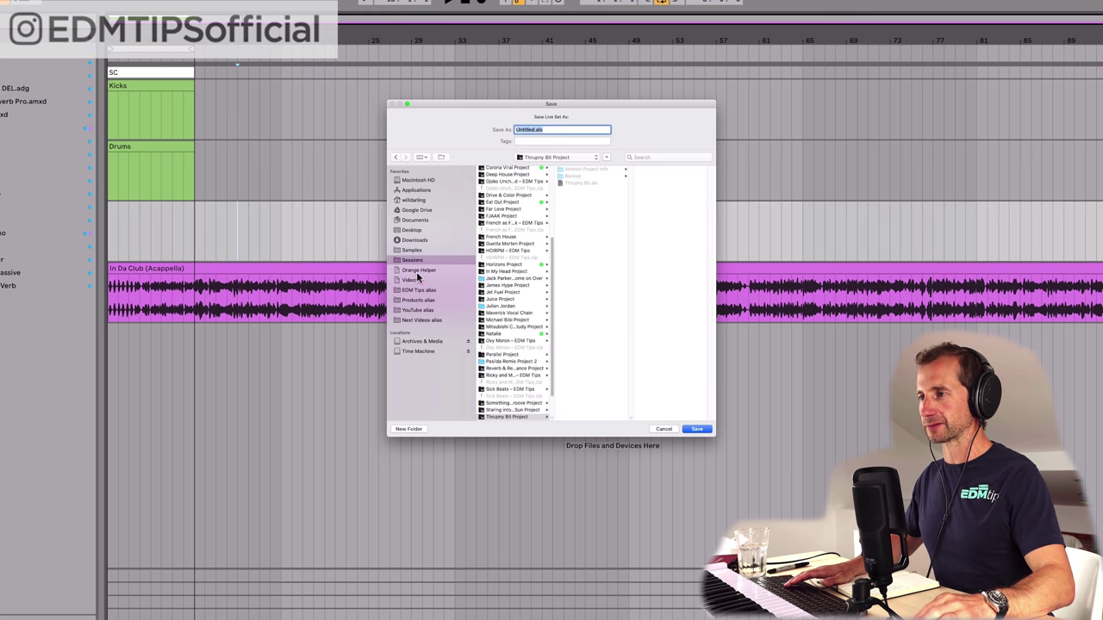
click(449, 218)
click(608, 216)
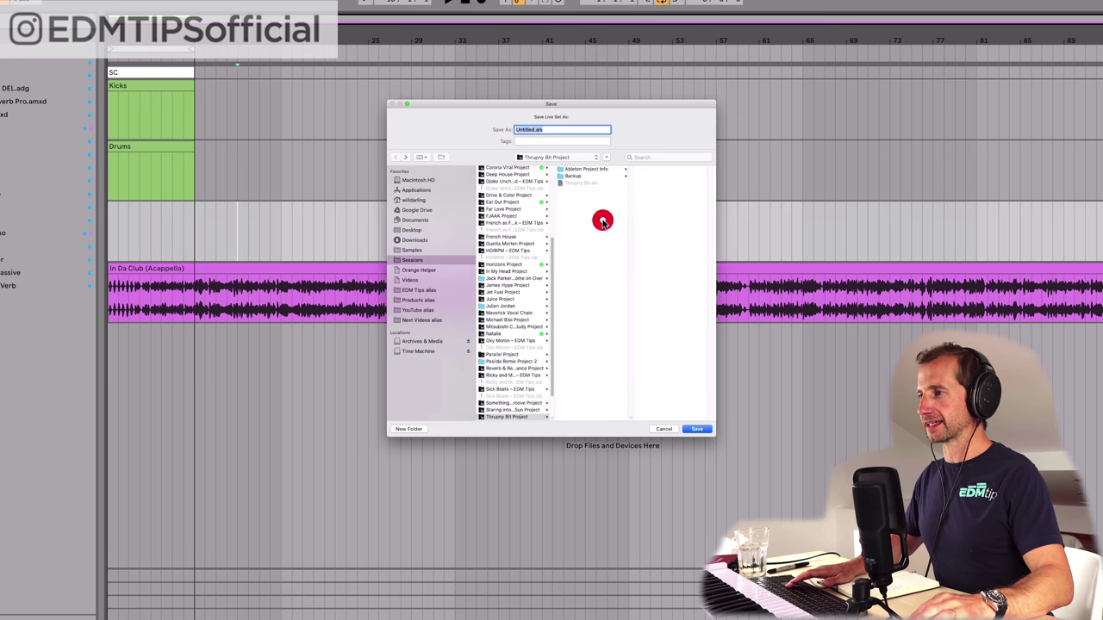
text(Thrup)
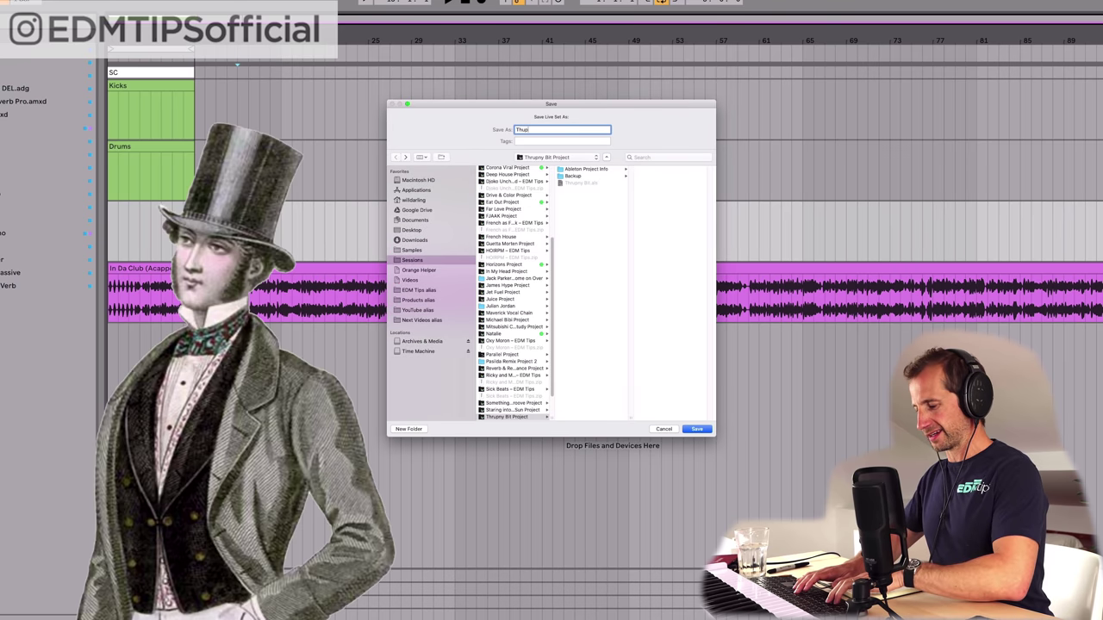
text(ny)
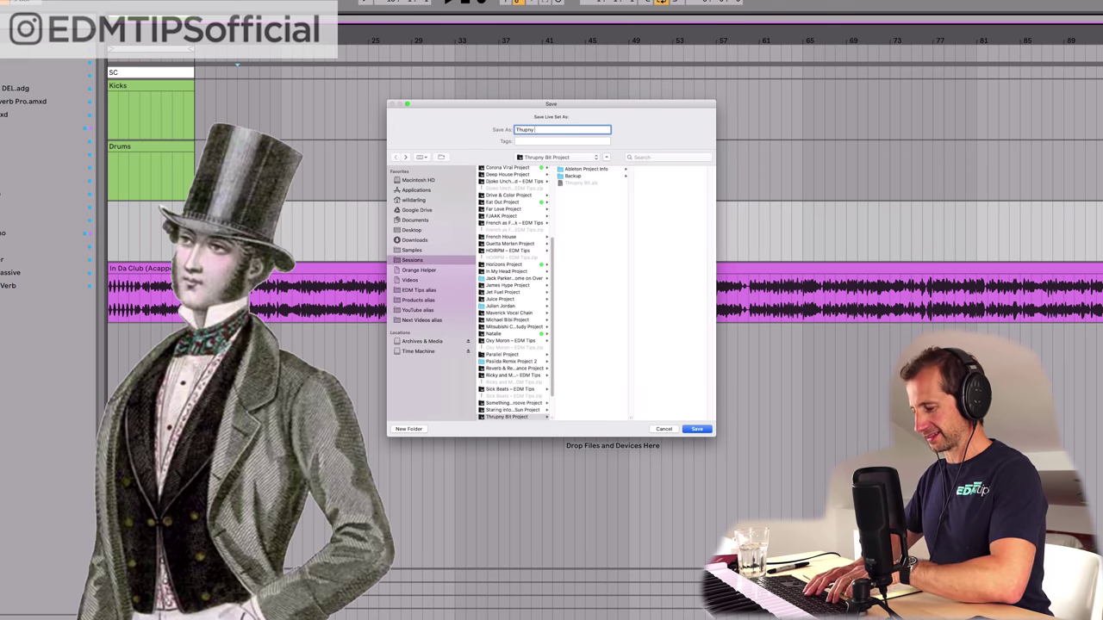
text( Bit)
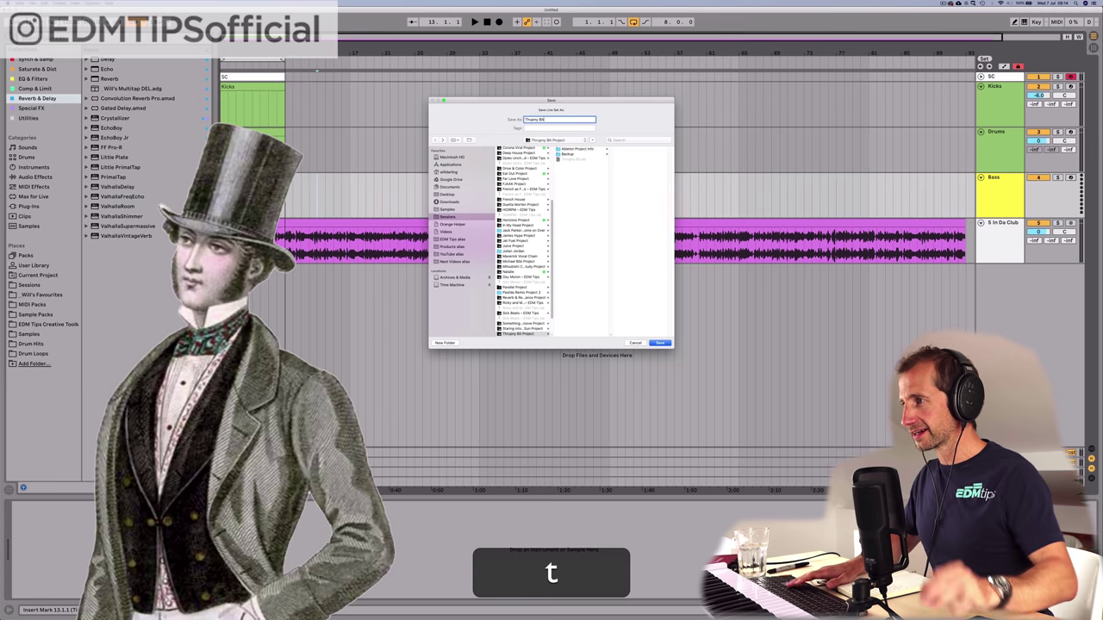
click(577, 159)
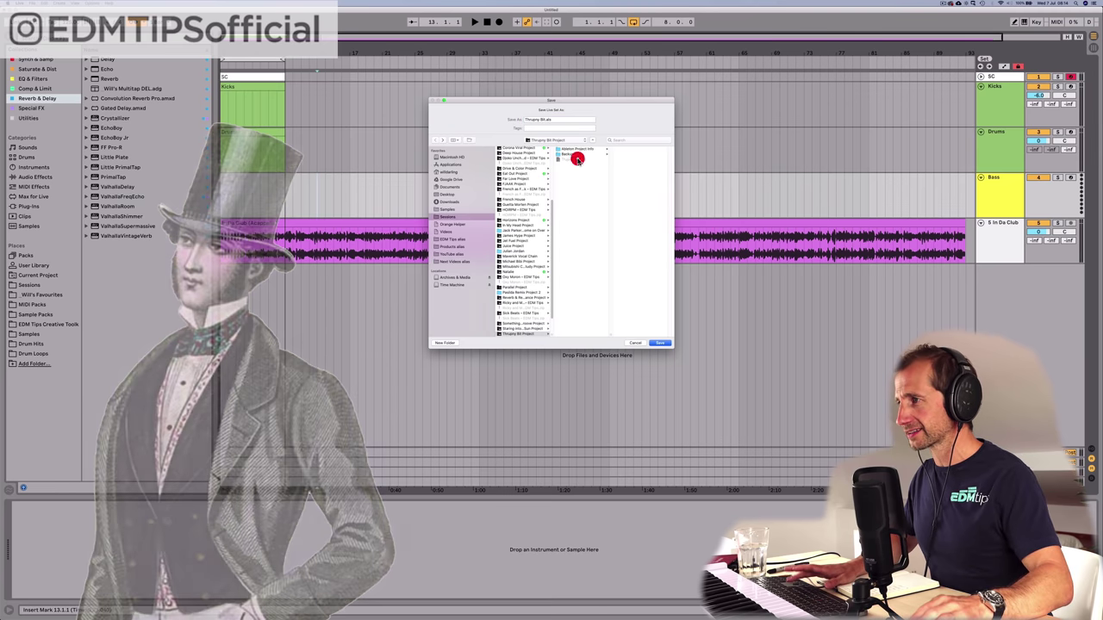
key(Return)
click(587, 140)
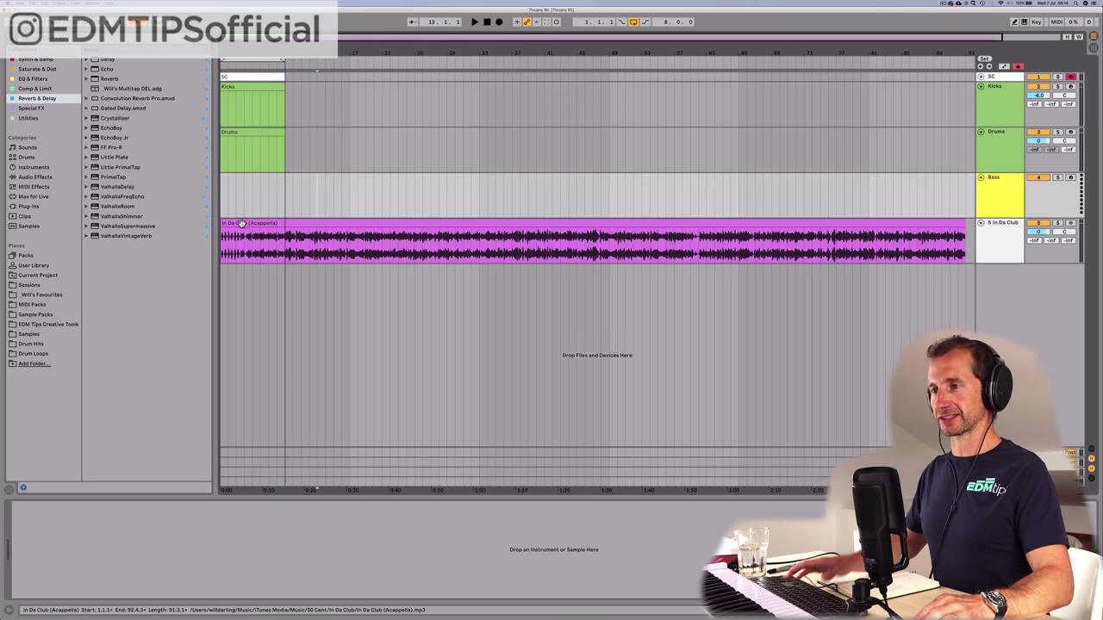
Step: Audition the acapella's opening and shift the clip to start exactly at position 1.1.1
double_click(241, 223)
key(space)
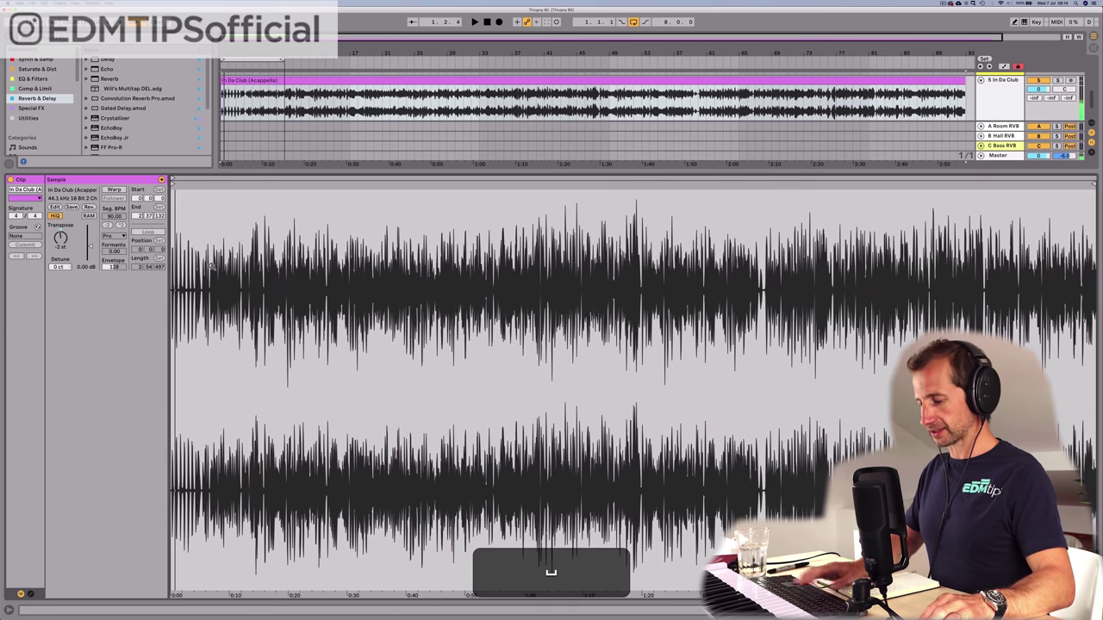
key(shift+Tab)
drag(218, 51, 218, 138)
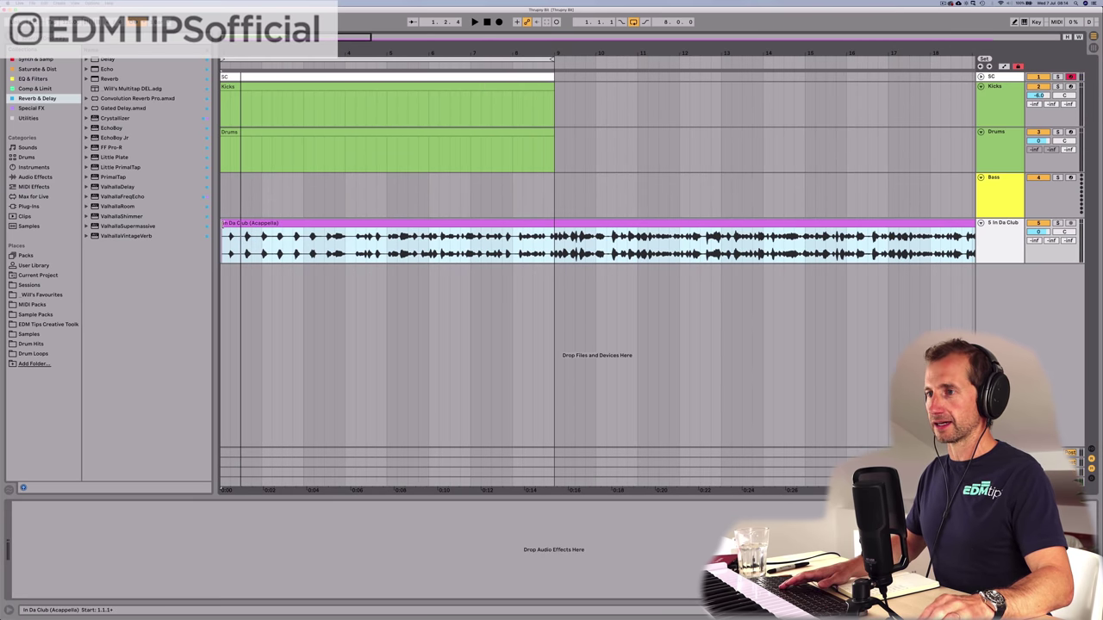
click(224, 224)
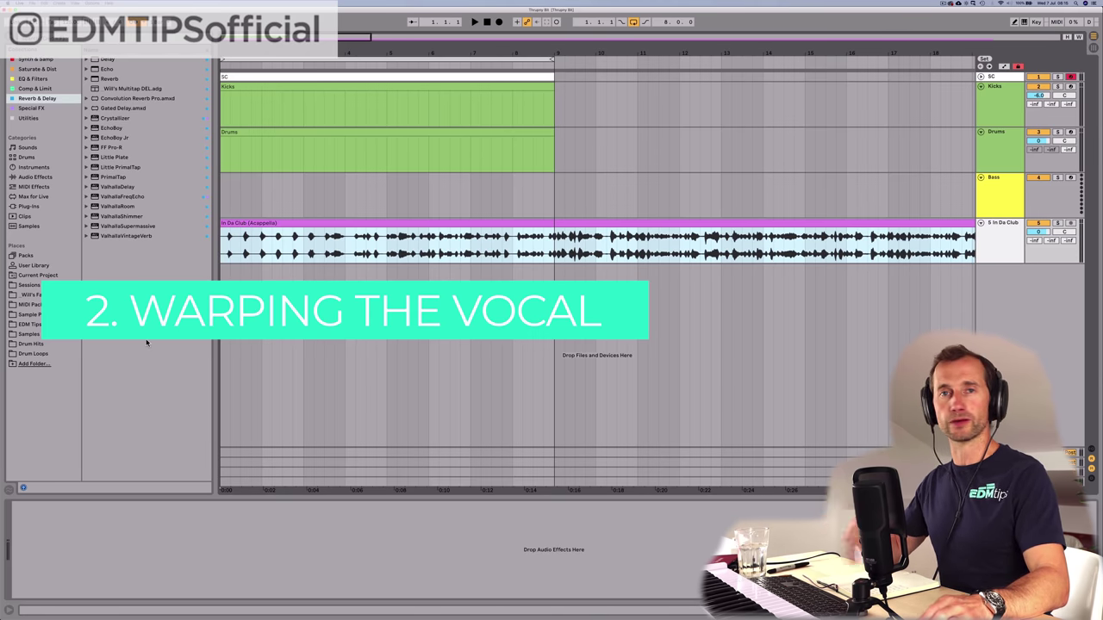
Step: Turn warping on for the acapella clip, reverting to its previous warp markers instead of keeping the current timing
double_click(242, 223)
click(112, 191)
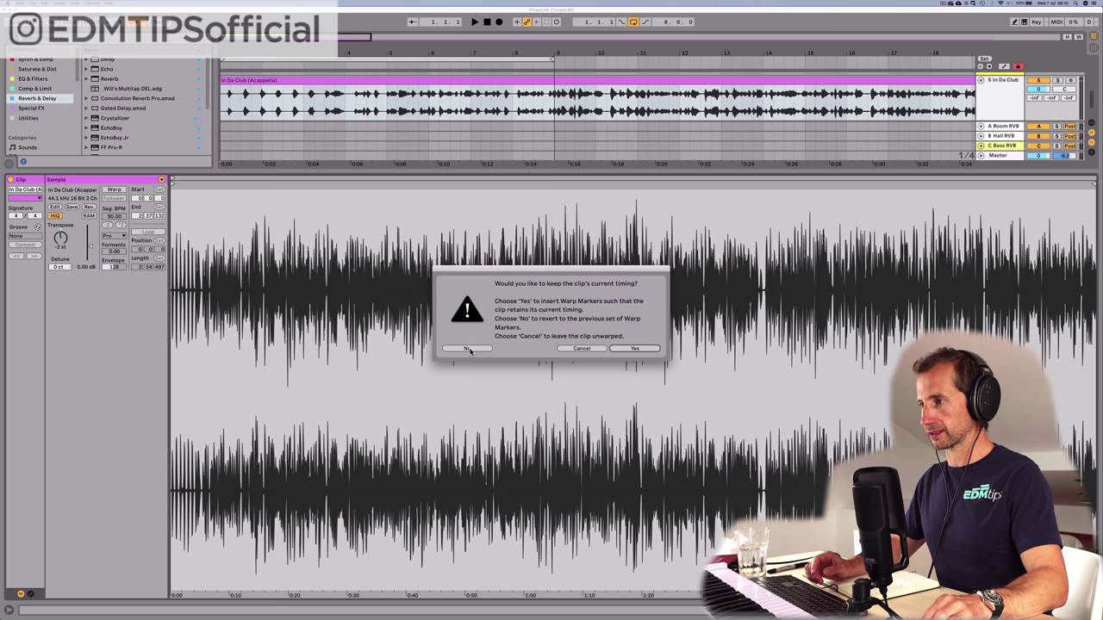
click(467, 348)
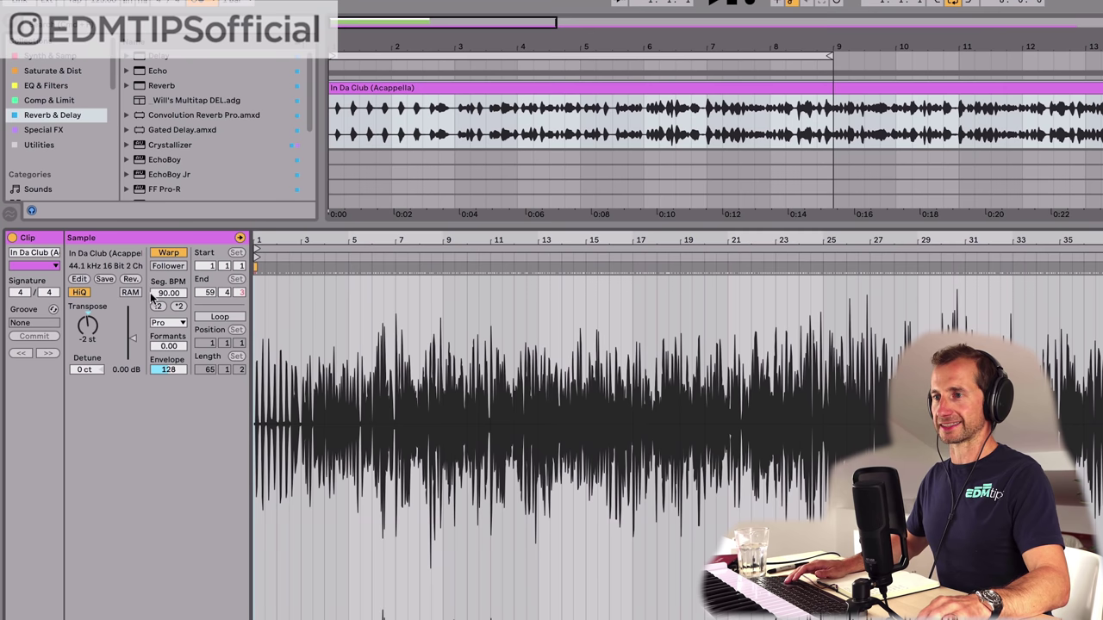
Step: Play back the warped acapella and check the clip's warp mode options
key(space)
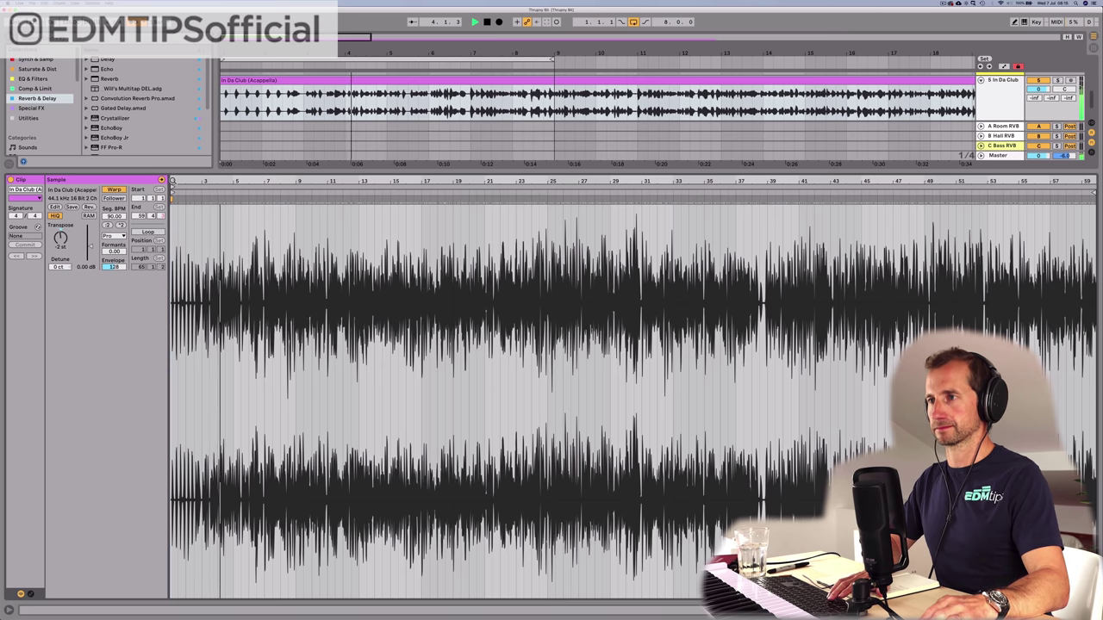
key(space)
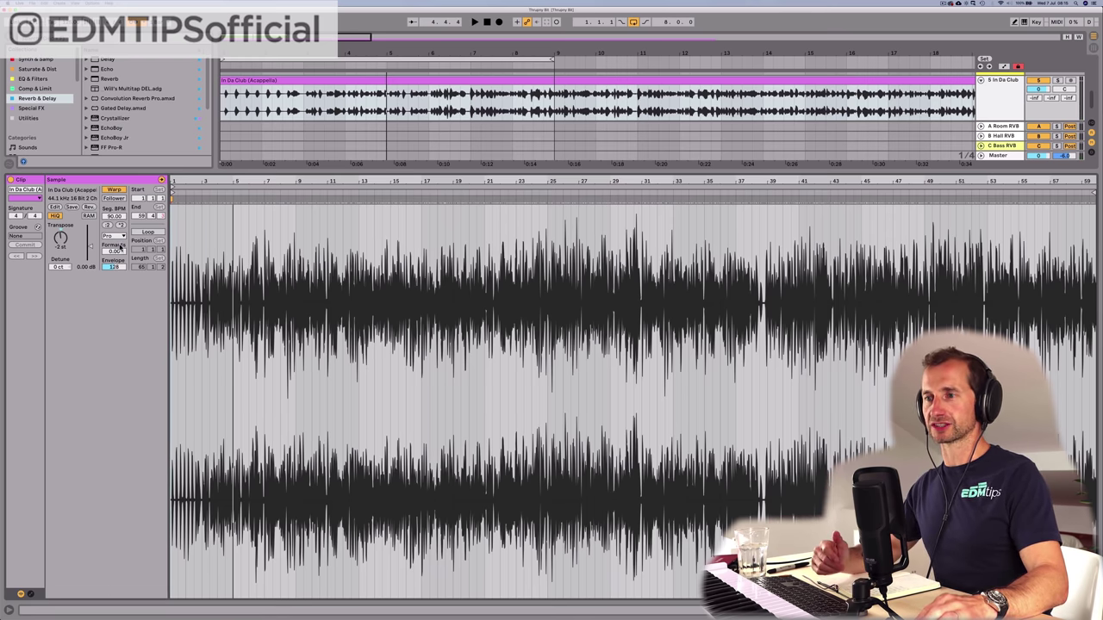
click(121, 234)
click(124, 309)
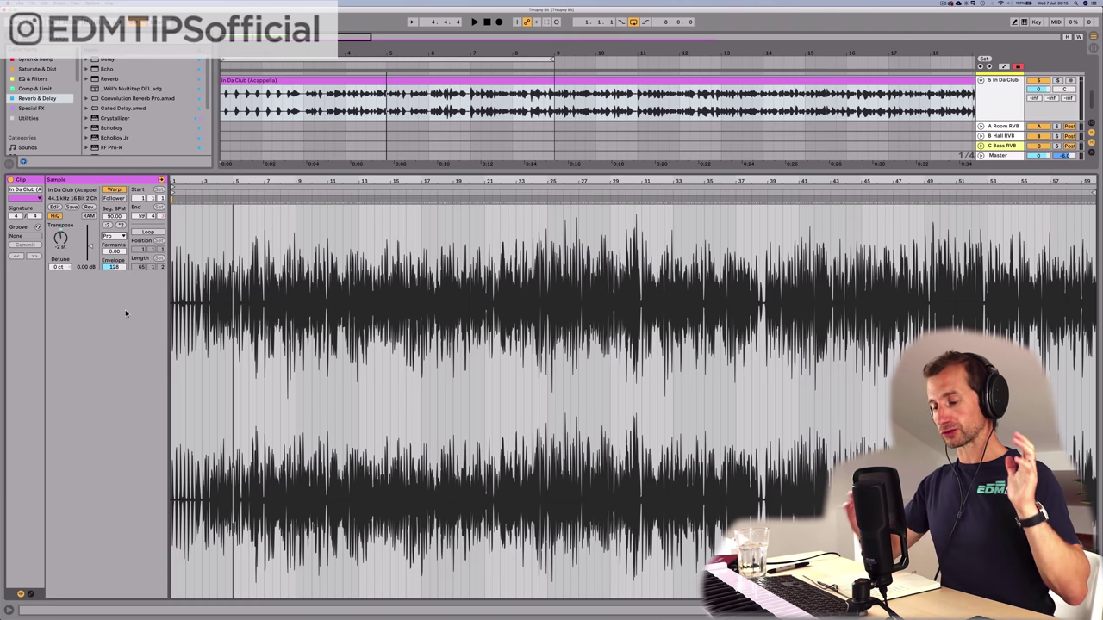
Step: Load VEH3 Kicks 003.wav from the Drum Hits Kicks folder onto pad C1 of the Drums track's drum rack
key(shift+Tab)
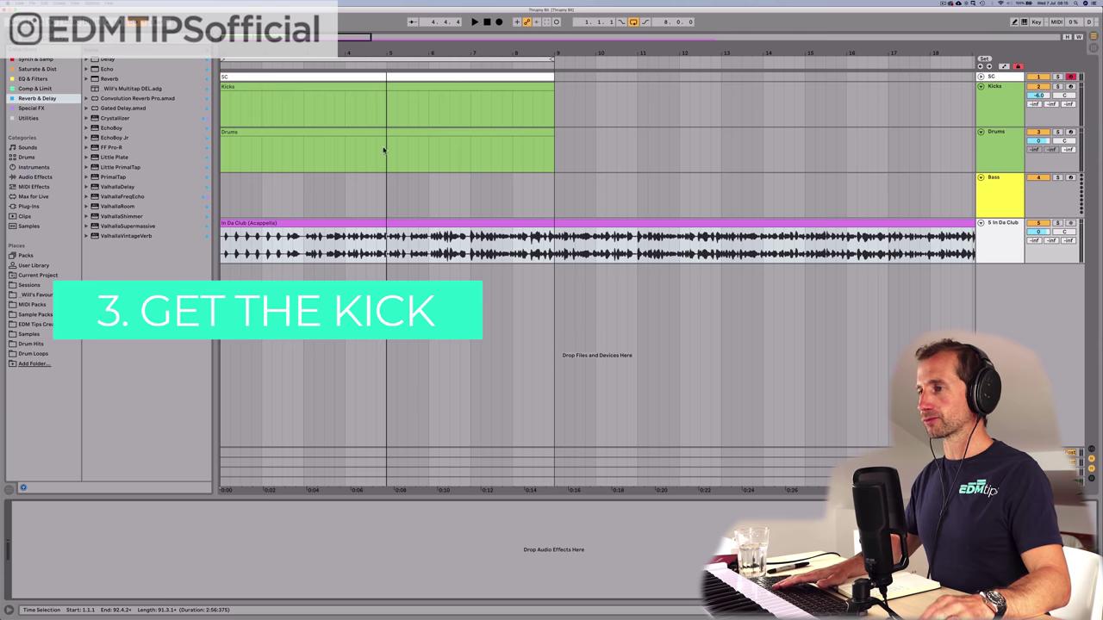
click(1012, 148)
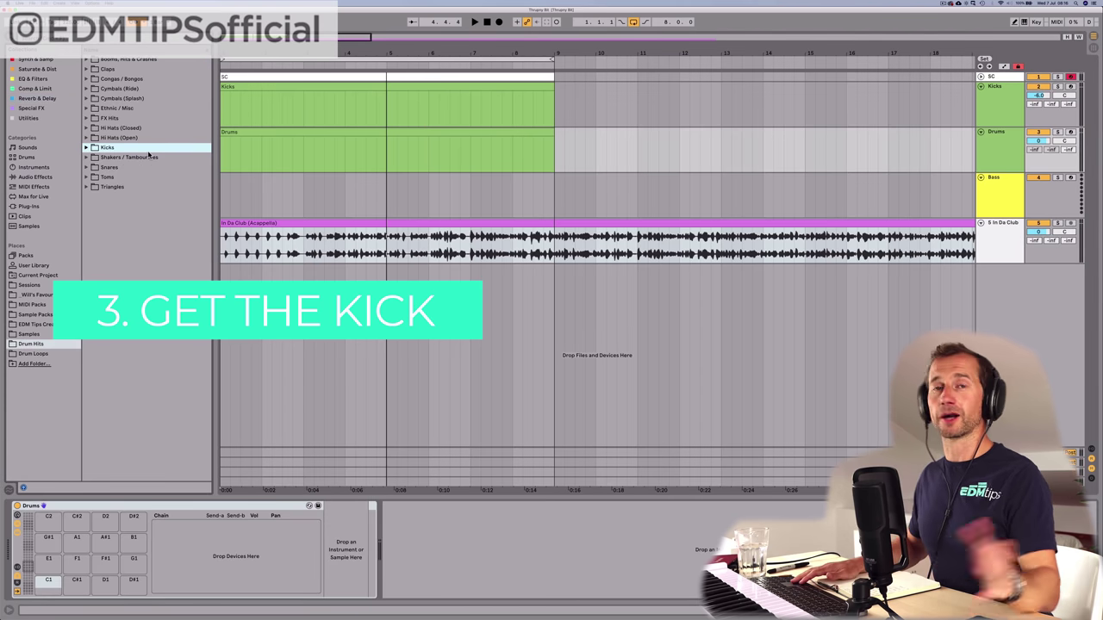
key(Right)
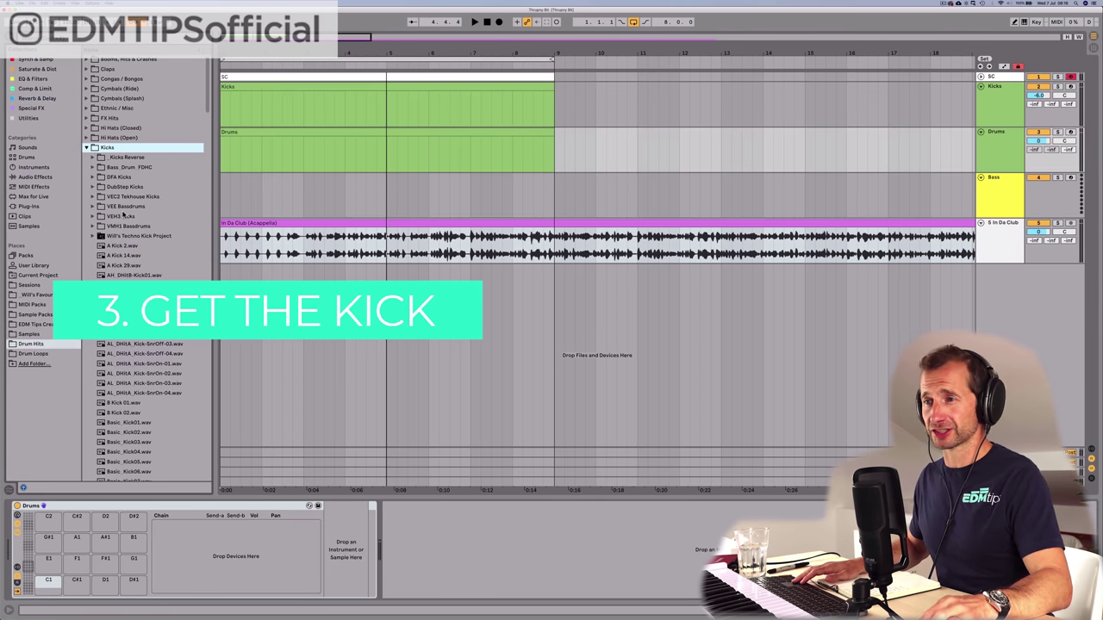
click(123, 207)
key(Down)
key(Right)
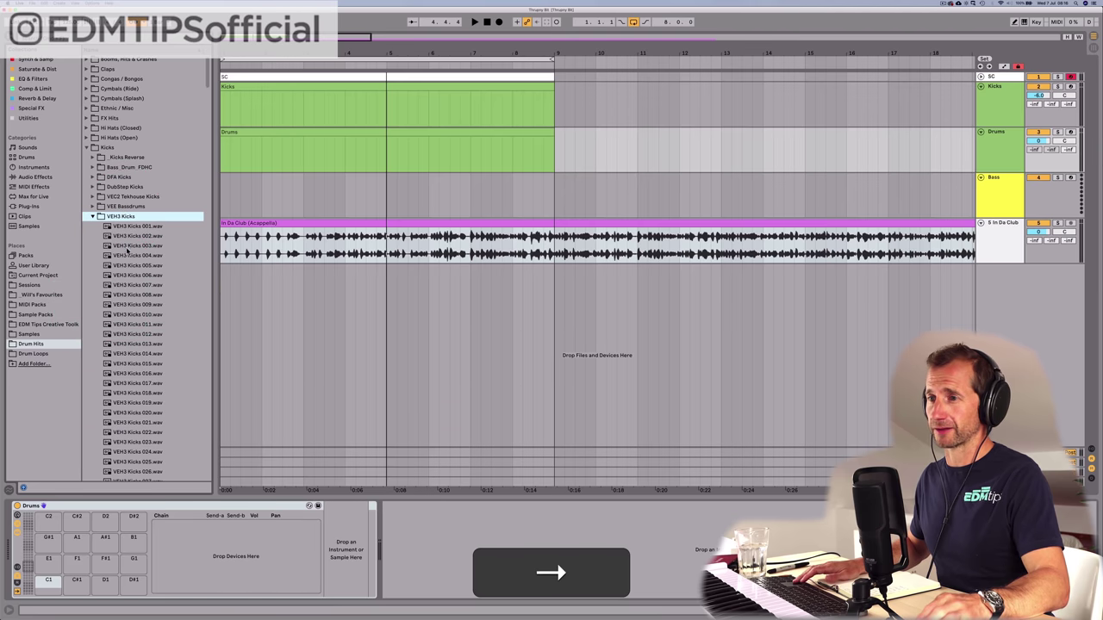
click(131, 246)
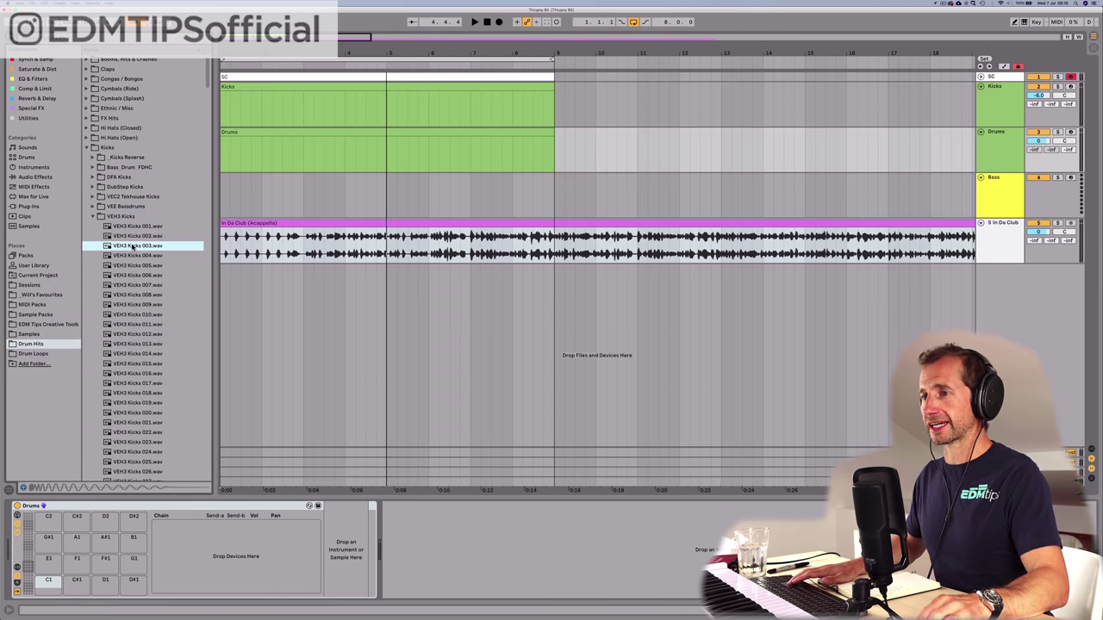
click(44, 586)
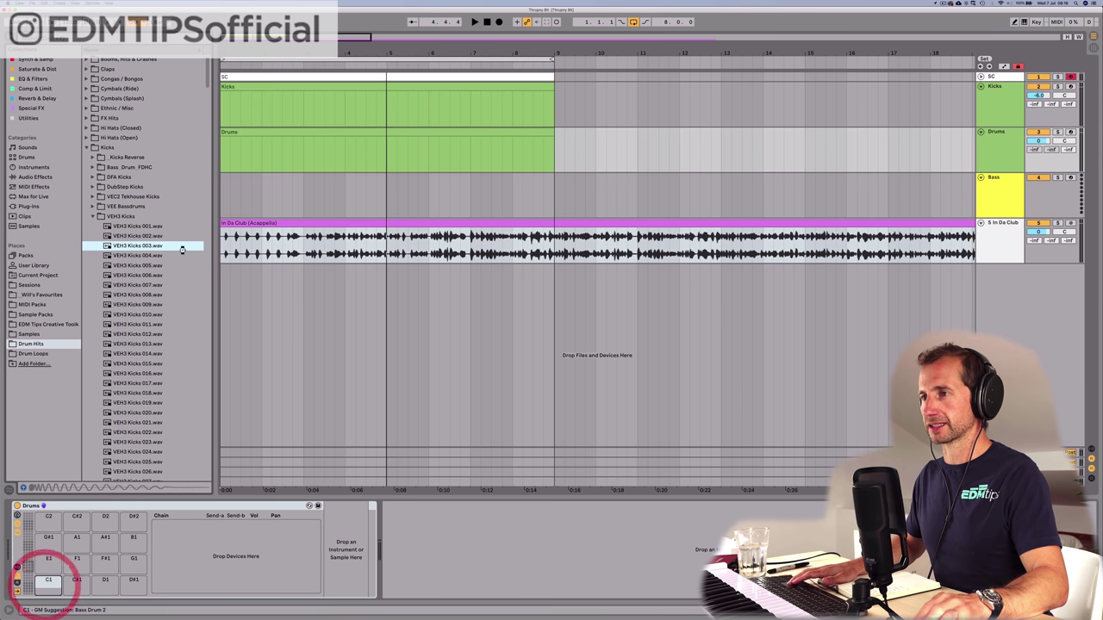
Step: Open the Drums clip's notes, place a kick note at 1.1.1 and audition it
click(231, 133)
double_click(231, 133)
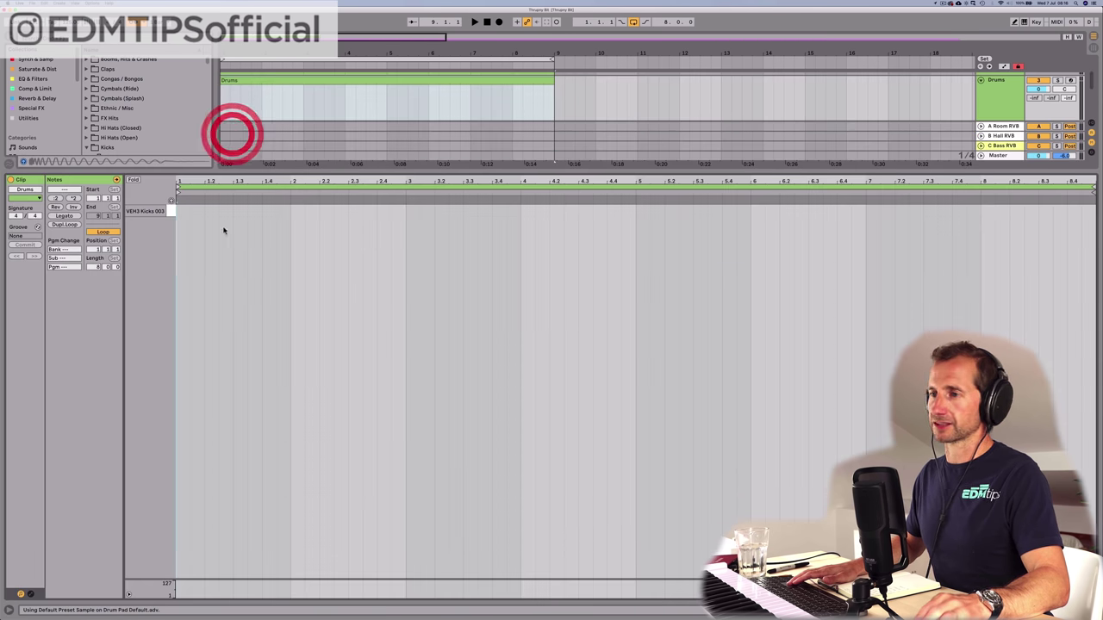
double_click(187, 211)
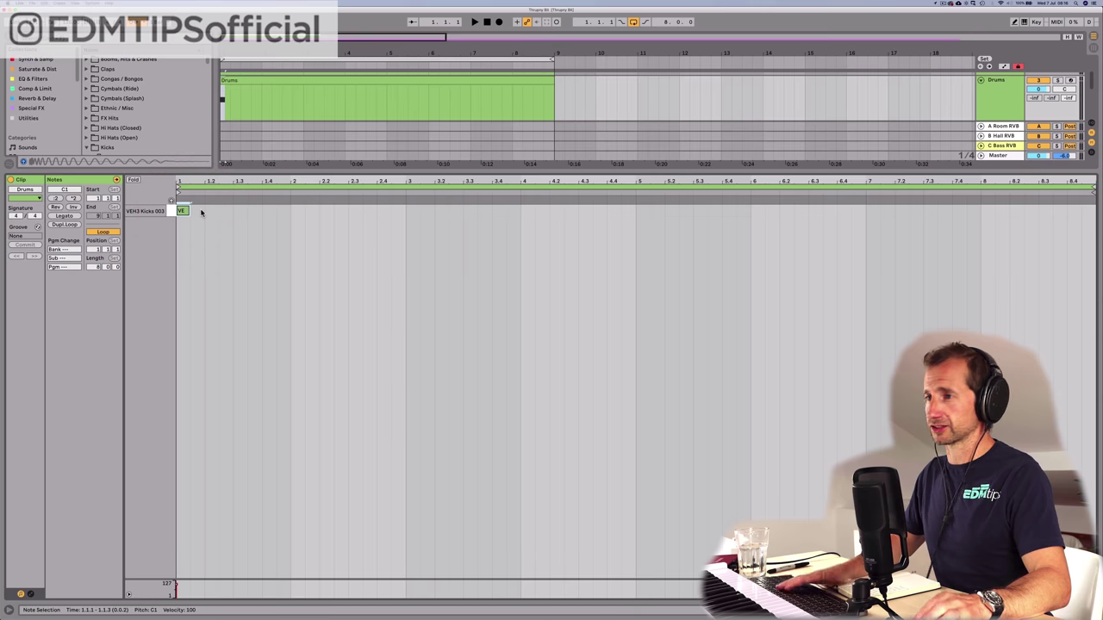
key(space)
key(space)
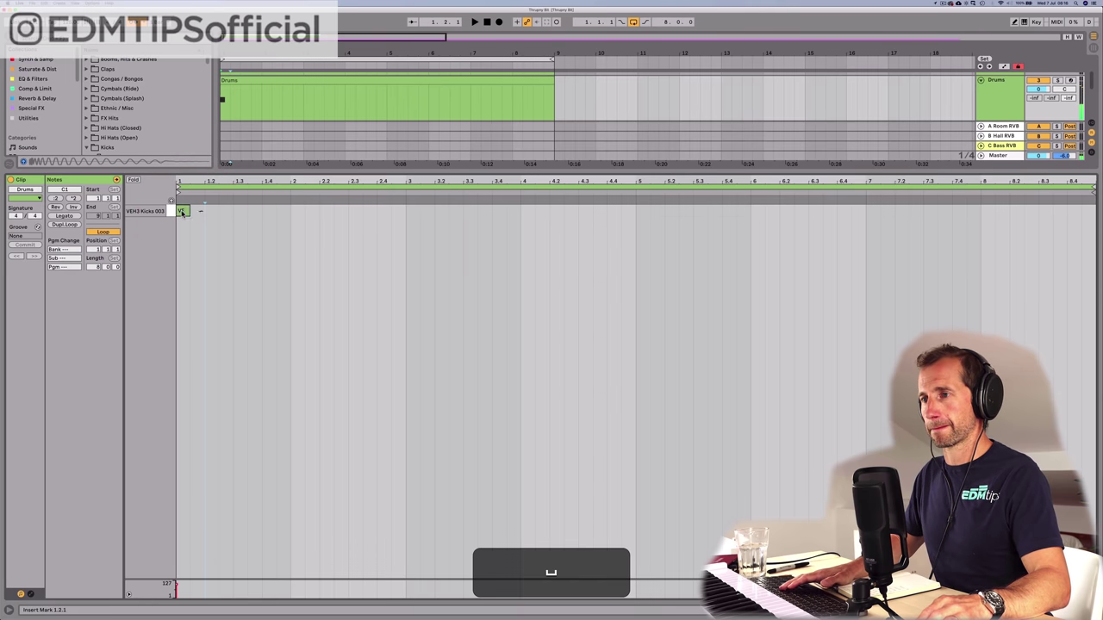
Step: Duplicate the kick note onto every beat up to 4.2 while playing the pattern back
click(173, 211)
key(super+d)
key(super+d)
key(super+d)
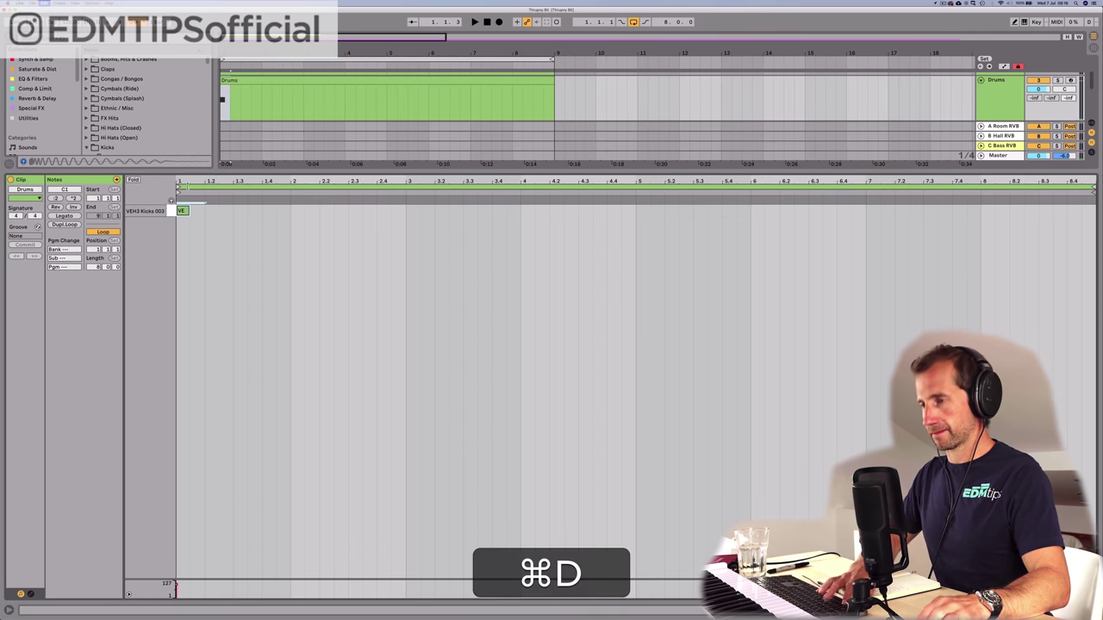
key(space)
key(super+d)
key(super+d)
key(super+d)
key(super+d)
key(super+d)
key(super+d)
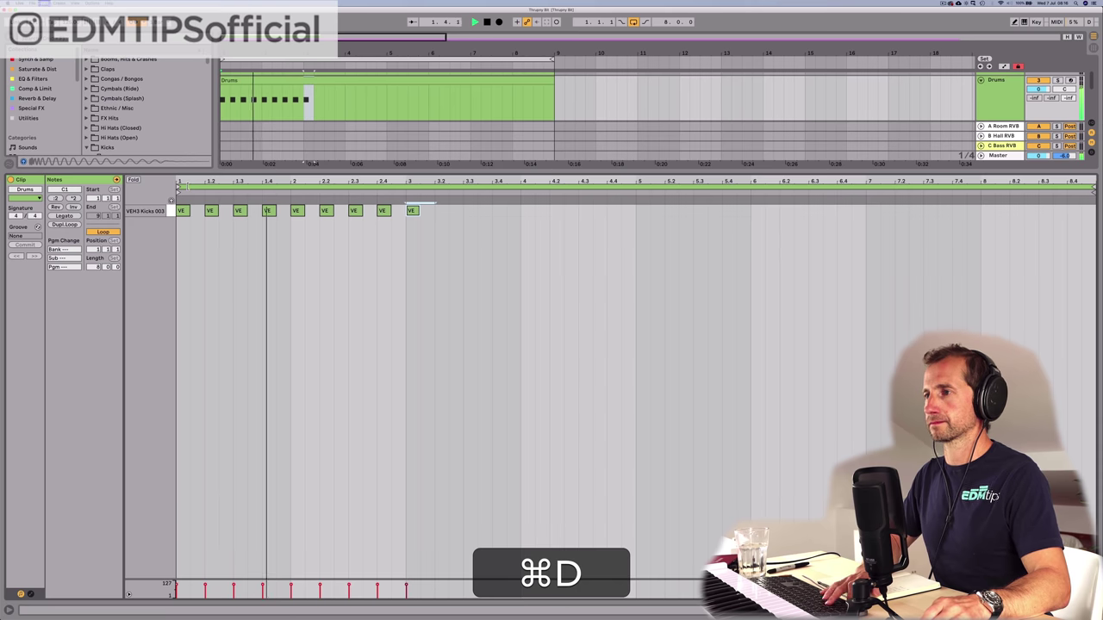
key(super+d)
key(super+d)
key(super+d)
key(super+d)
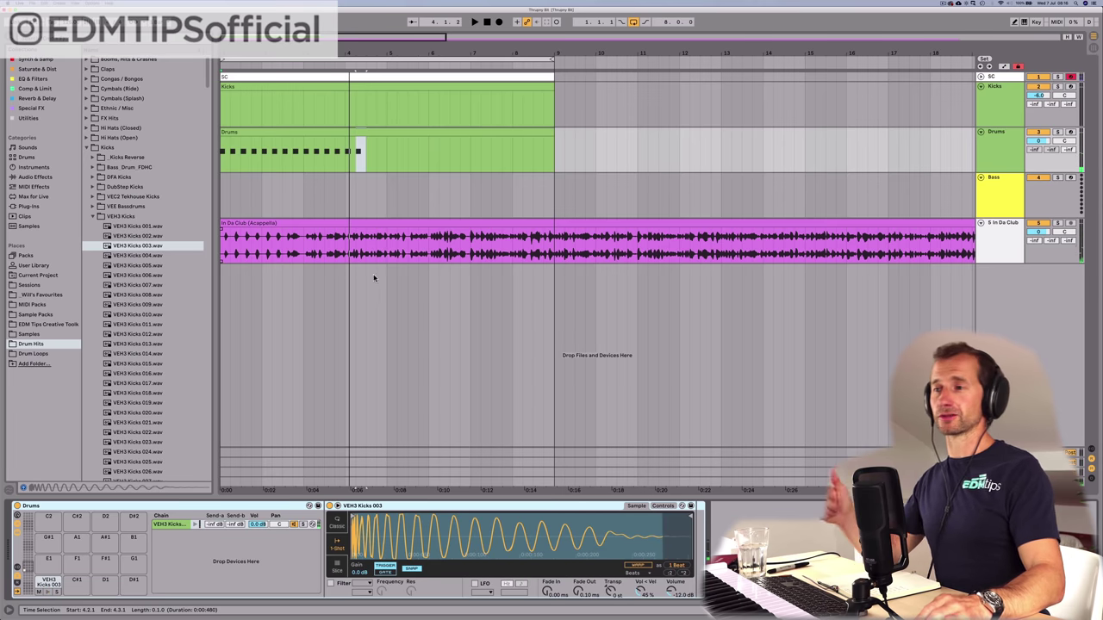
key(space)
Step: Move the acapella clip's start marker to 2.4 and play the vocal back against the kick
click(285, 245)
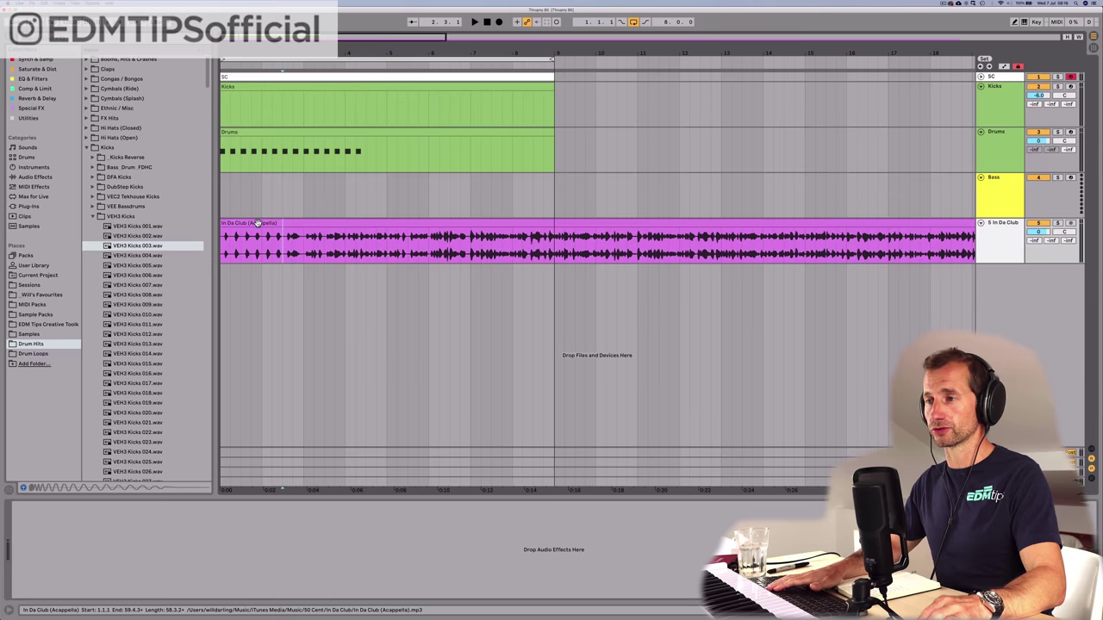
double_click(257, 222)
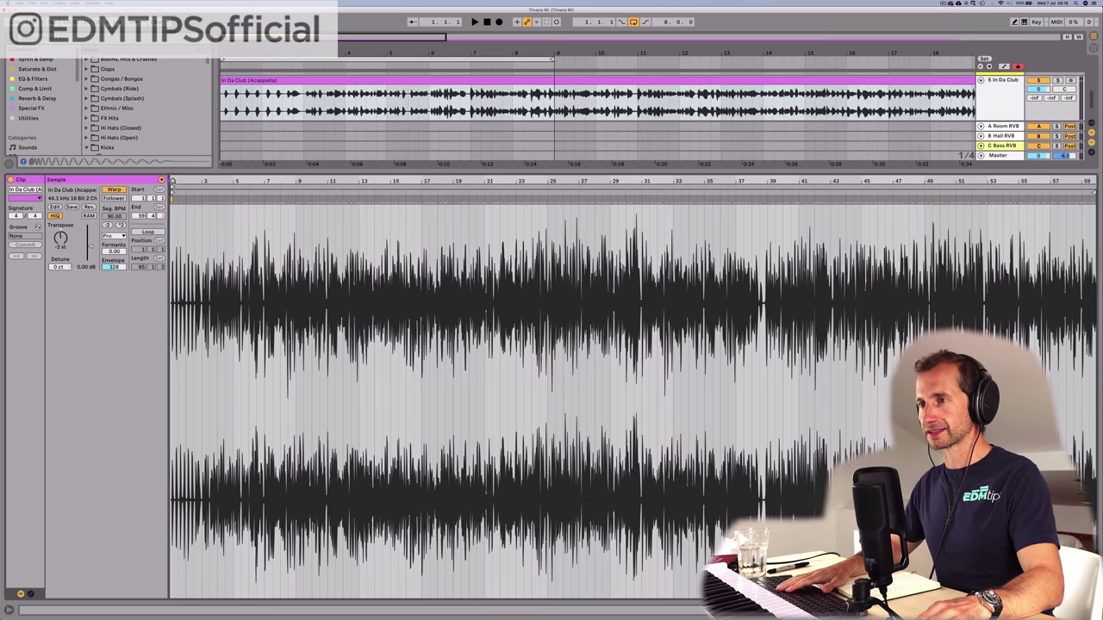
drag(172, 182, 173, 284)
mouse_move(173, 190)
mouse_down()
mouse_move(516, 193)
mouse_move(430, 198)
mouse_move(469, 203)
mouse_up()
key(space)
key(space)
key(space)
key(space)
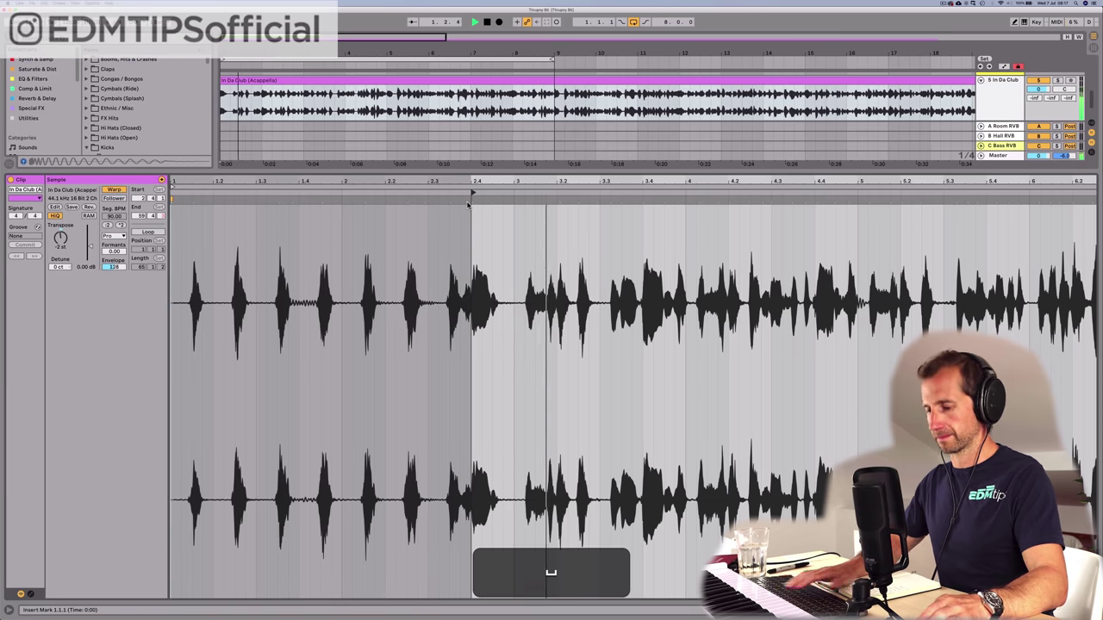
key(shift+Tab)
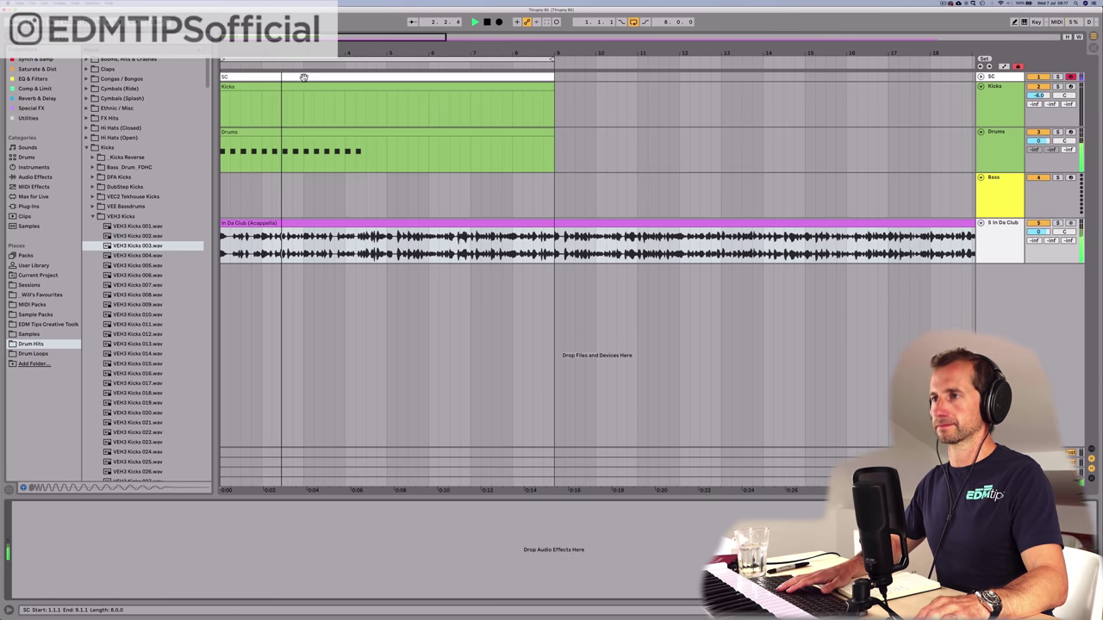
key(space)
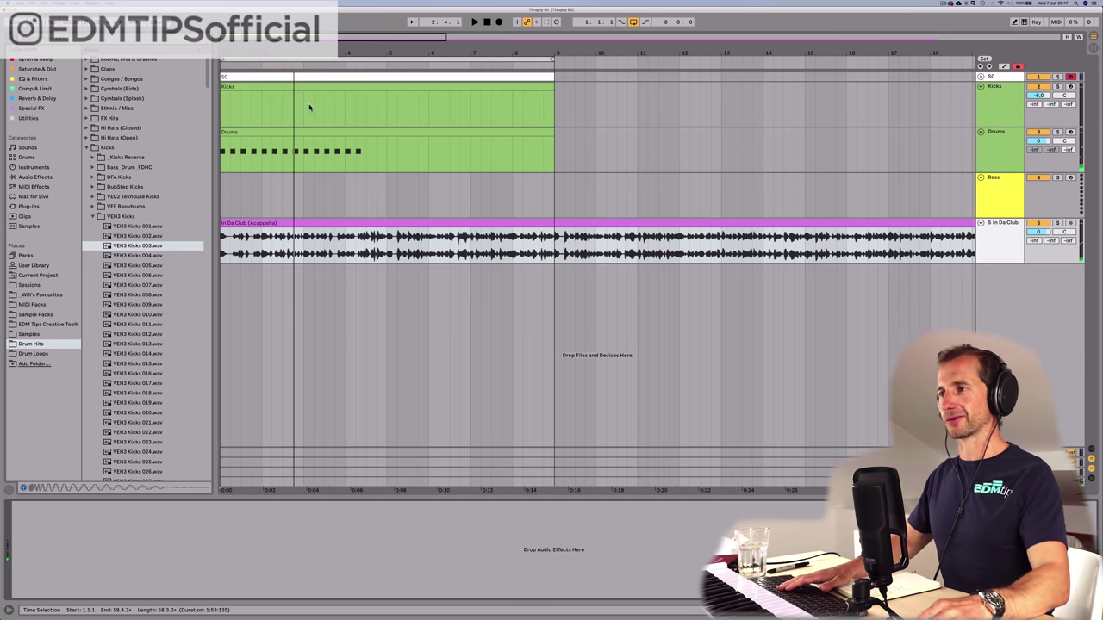
Step: Duplicate the first two bars of the kick pattern on the Drums track and loop the resulting four bars
drag(296, 154, 207, 154)
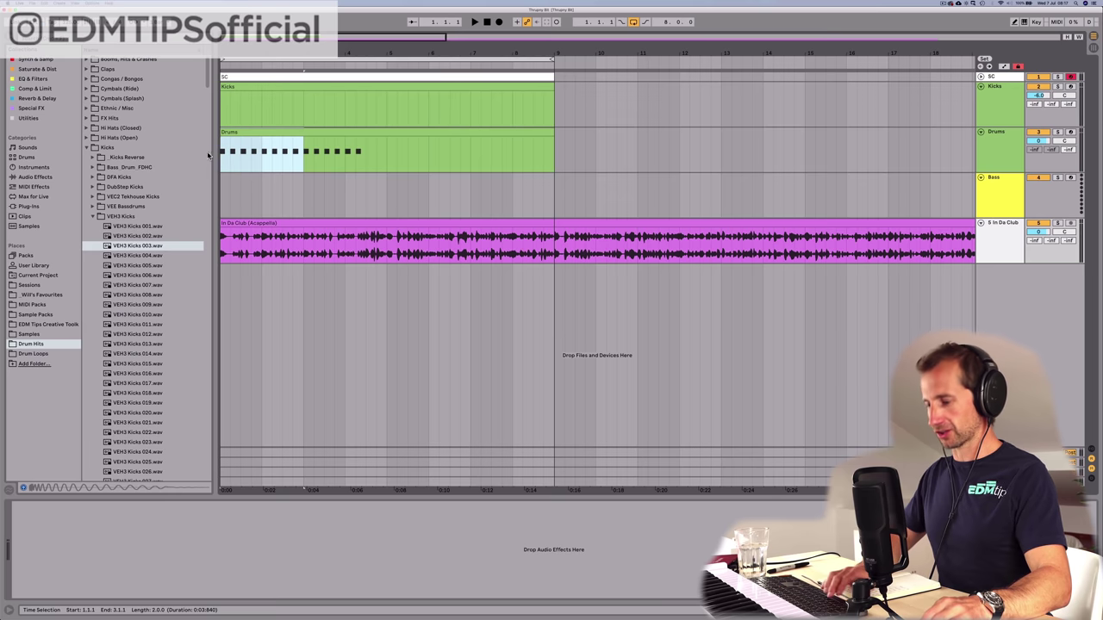
key(super+d)
drag(388, 156, 214, 143)
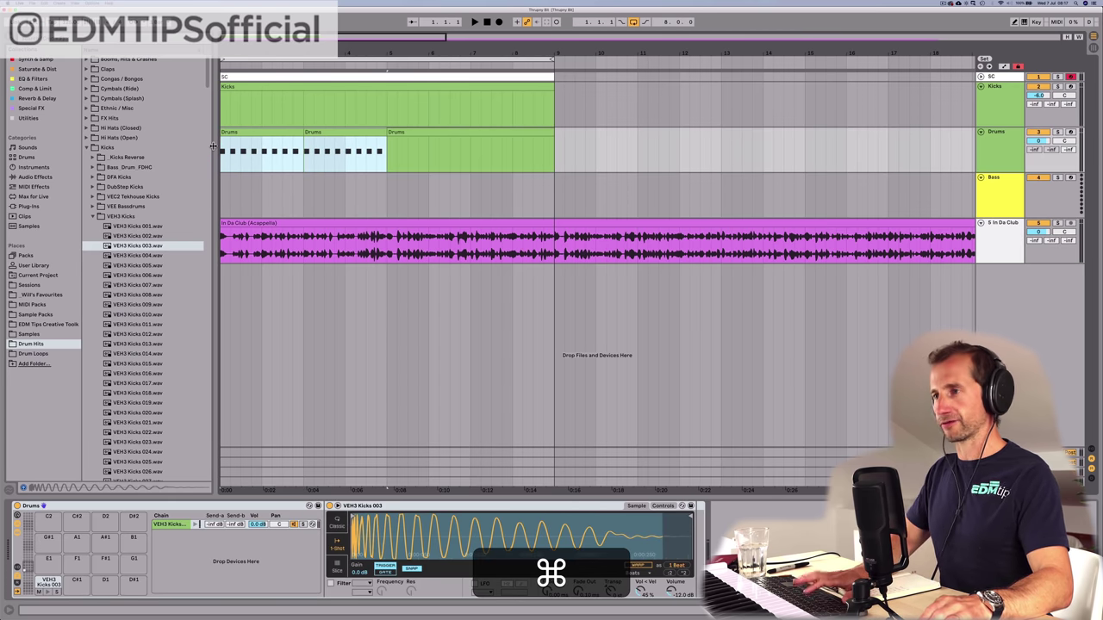
key(super+l)
Step: Consolidate the first two Drums clips into one four-bar clip
click(253, 128)
shift+click(325, 133)
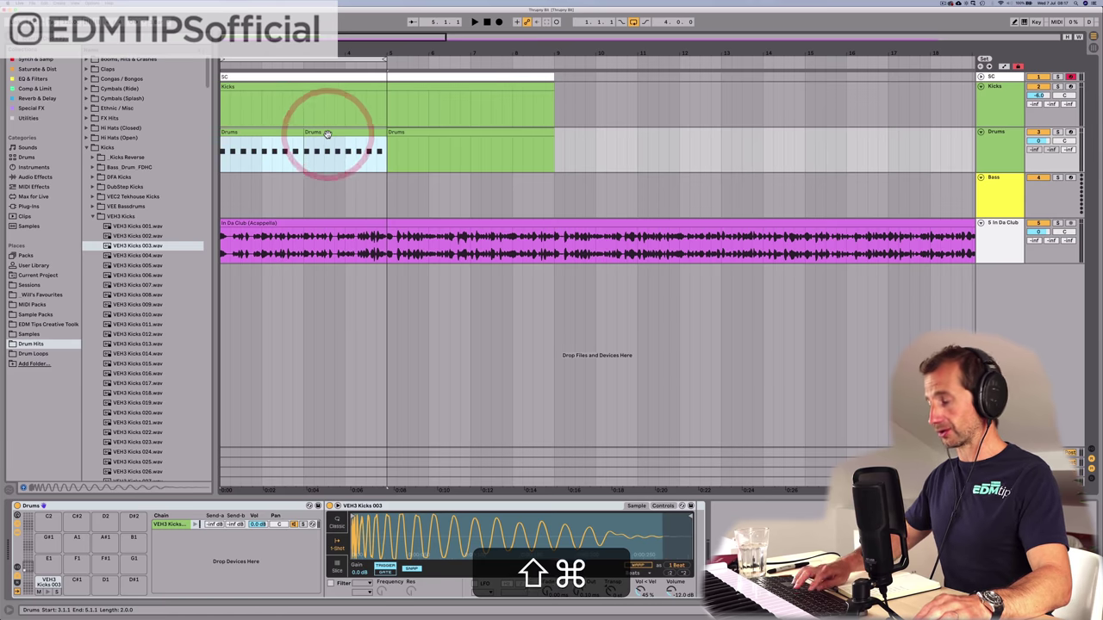
key(shift+super+j)
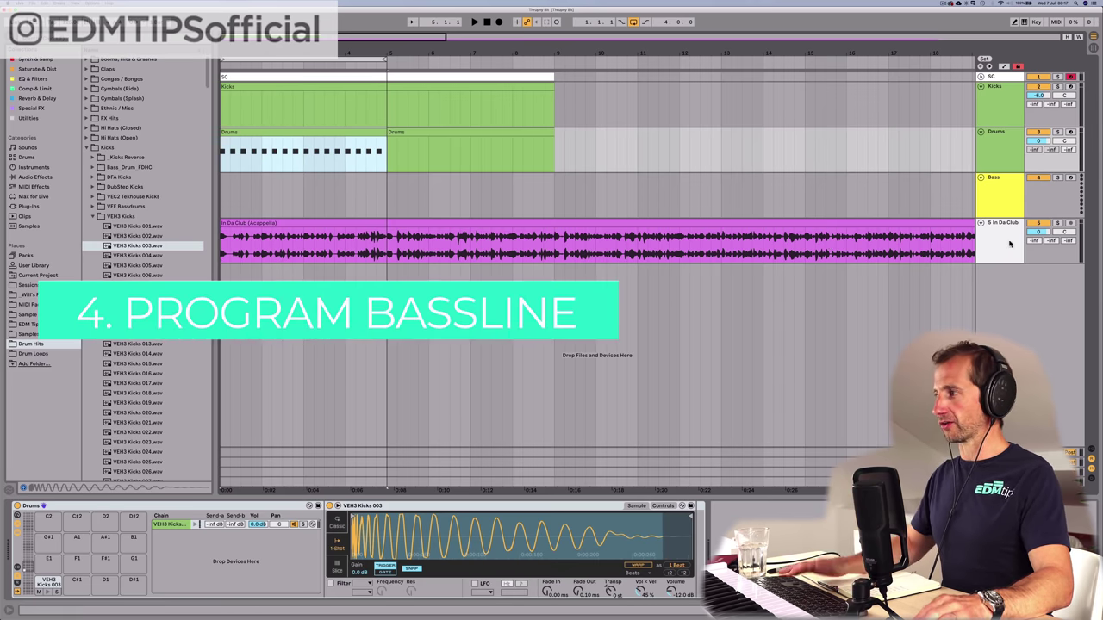
Step: Load the Sampler instrument onto the Bass track
click(993, 209)
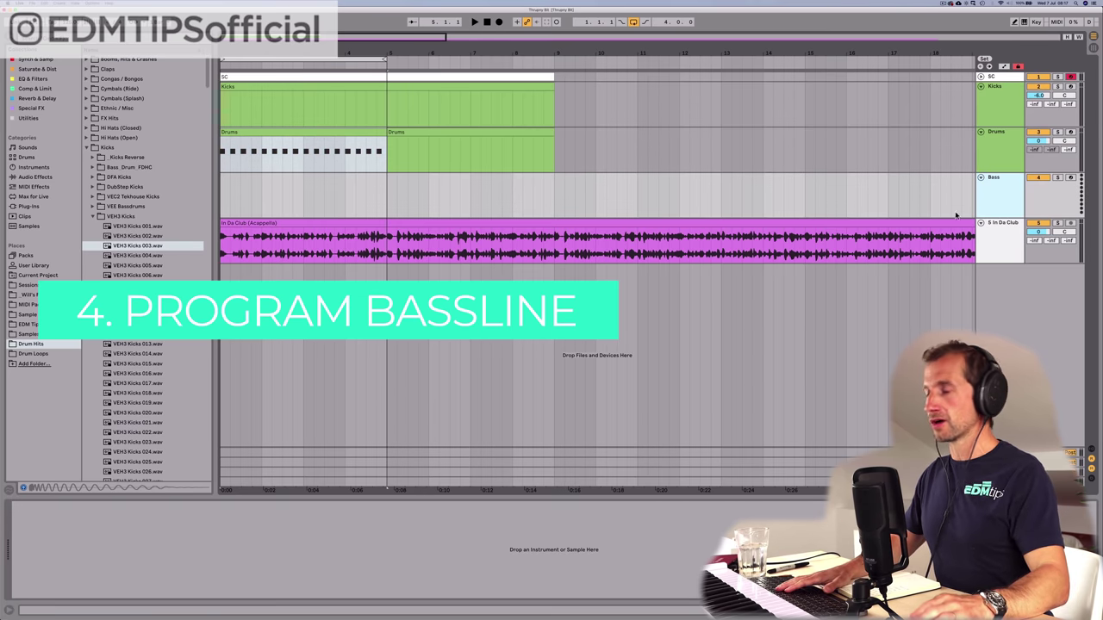
click(24, 58)
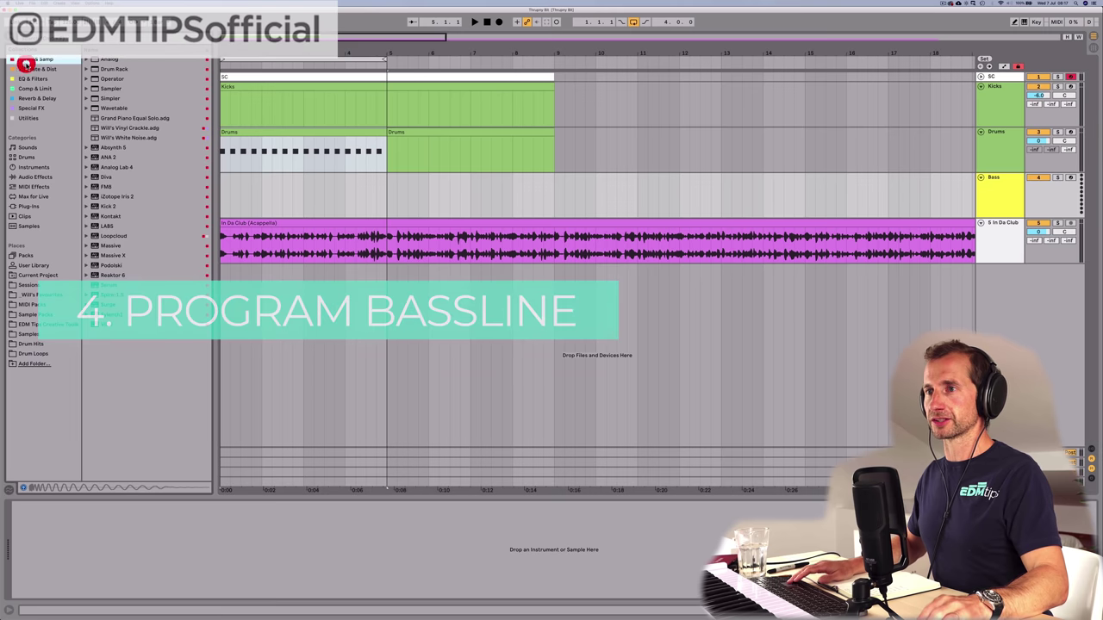
key(Up)
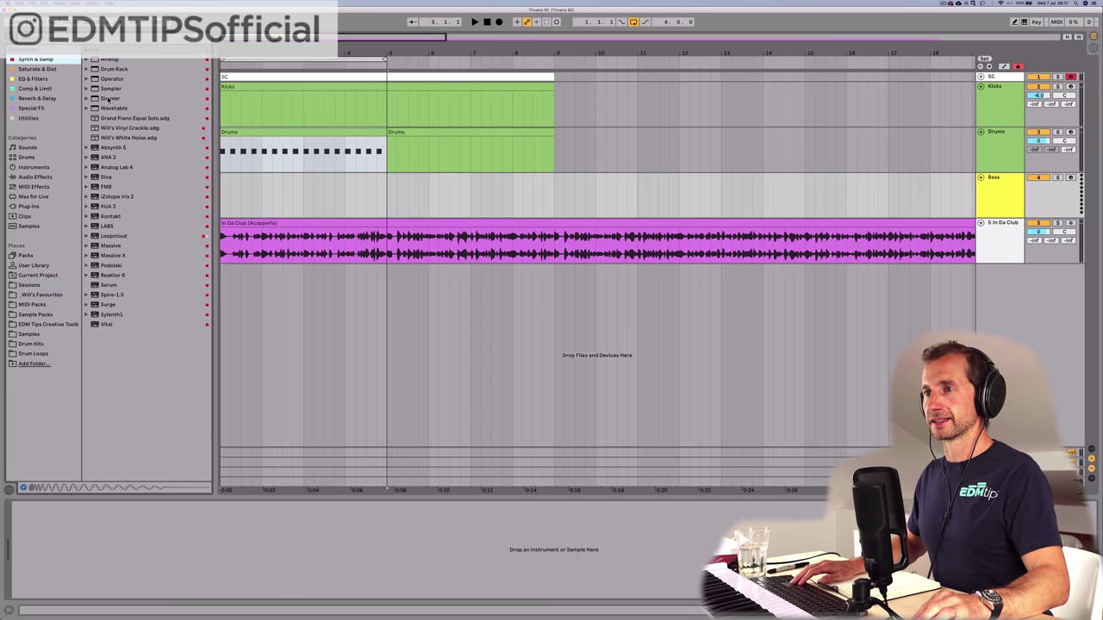
drag(109, 89, 264, 195)
Step: Load ETCT1_Synth_Shots_C#_1.wav from the EDM Tips Creative Toolkit's Synth Shots folder into the Bass track's Sampler
click(48, 324)
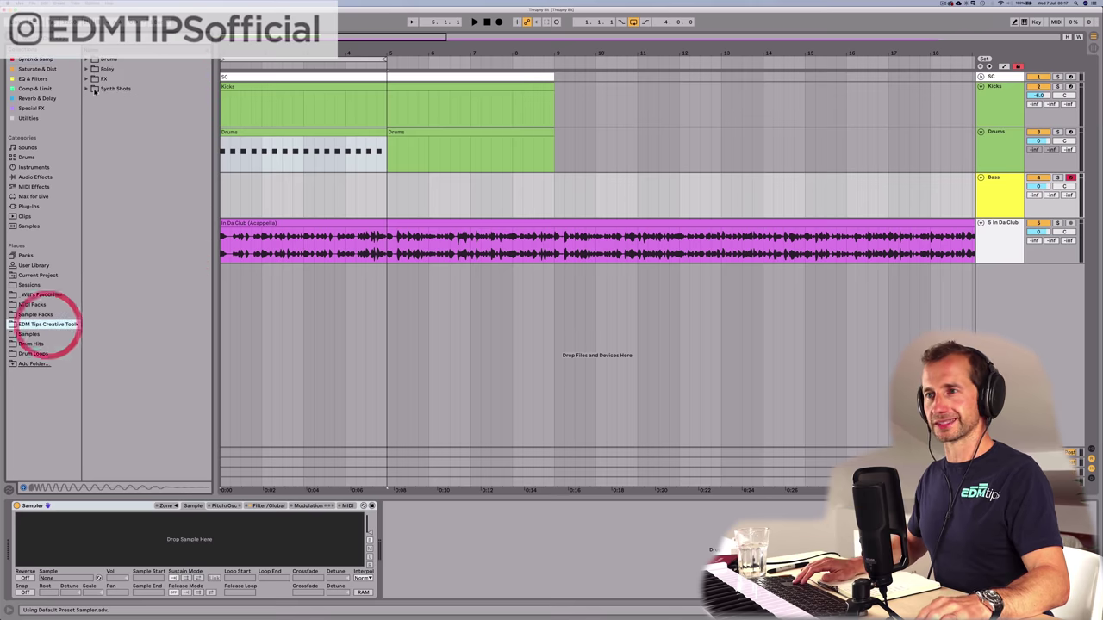
click(110, 58)
key(Down)
key(Down)
key(Down)
key(Right)
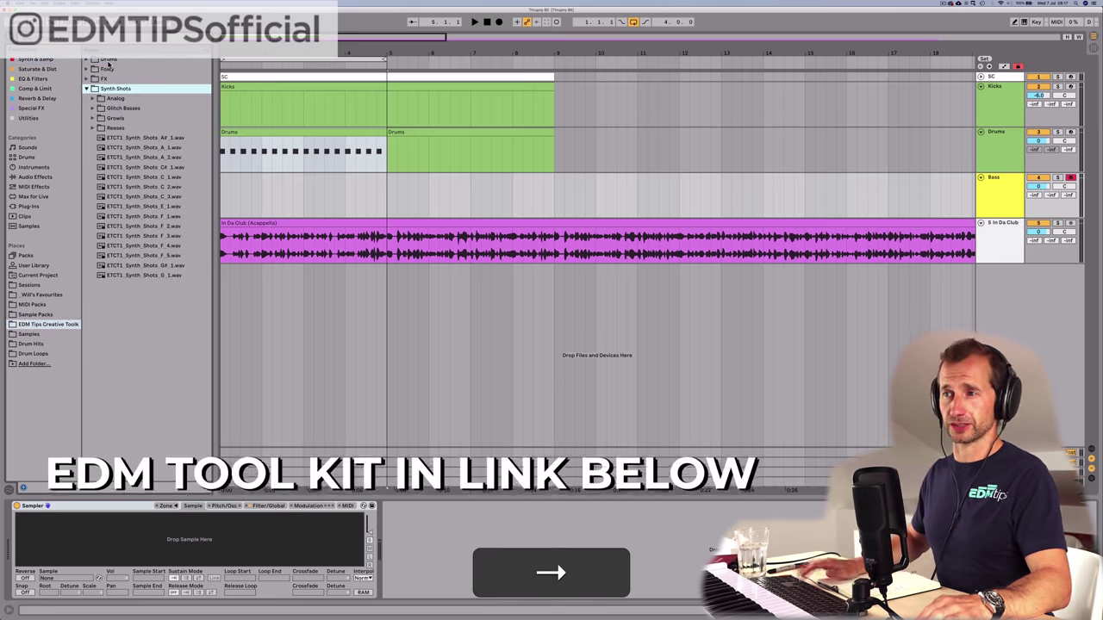
click(142, 166)
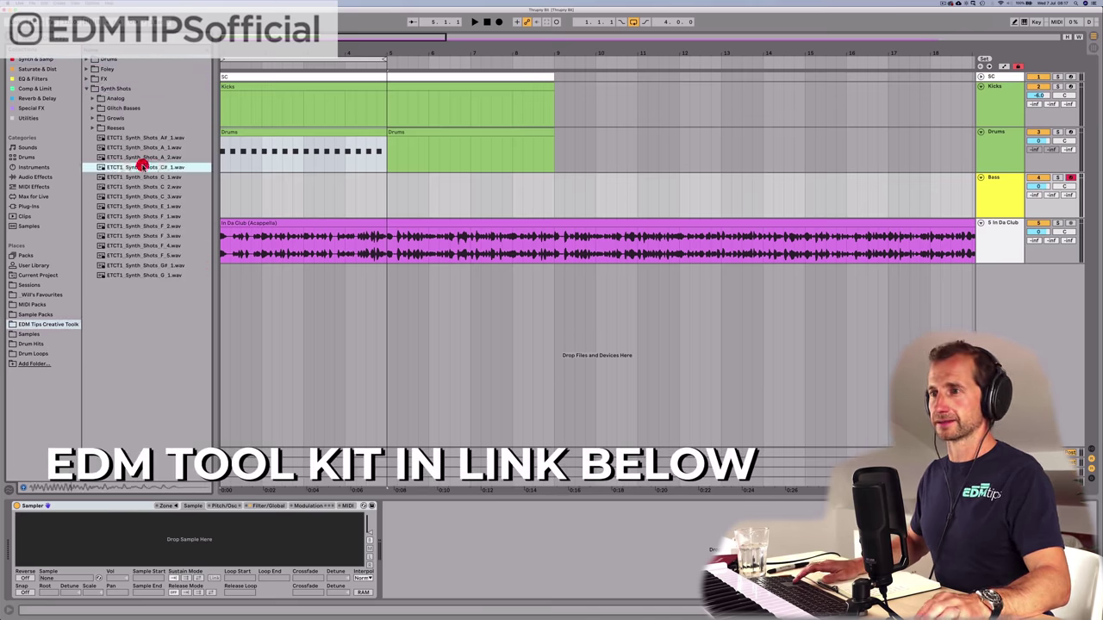
key(Down)
key(Up)
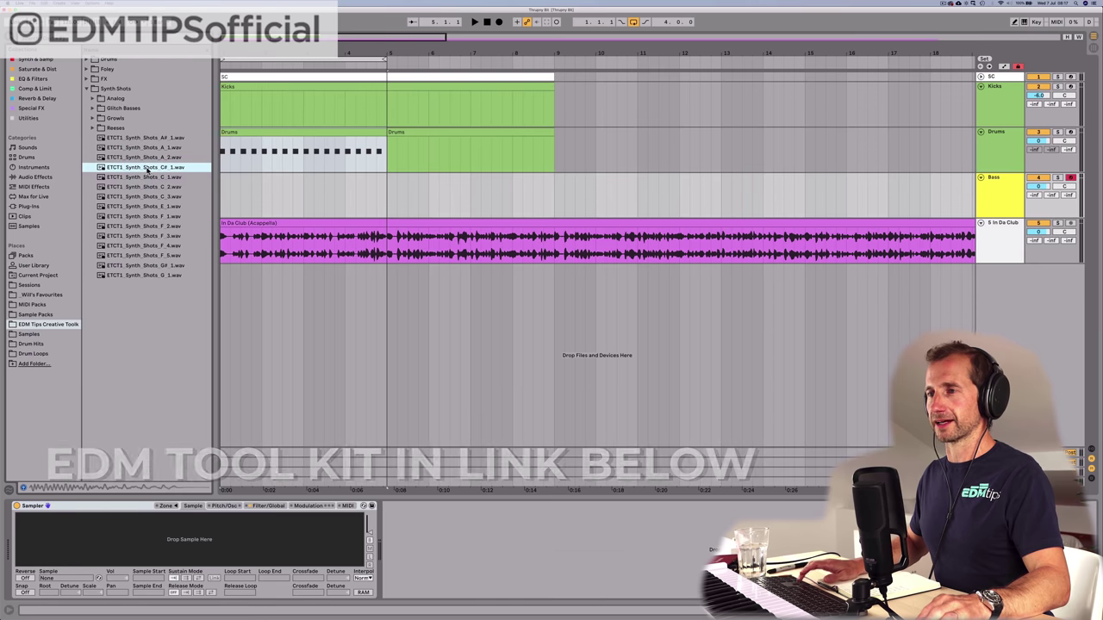
drag(147, 168, 171, 538)
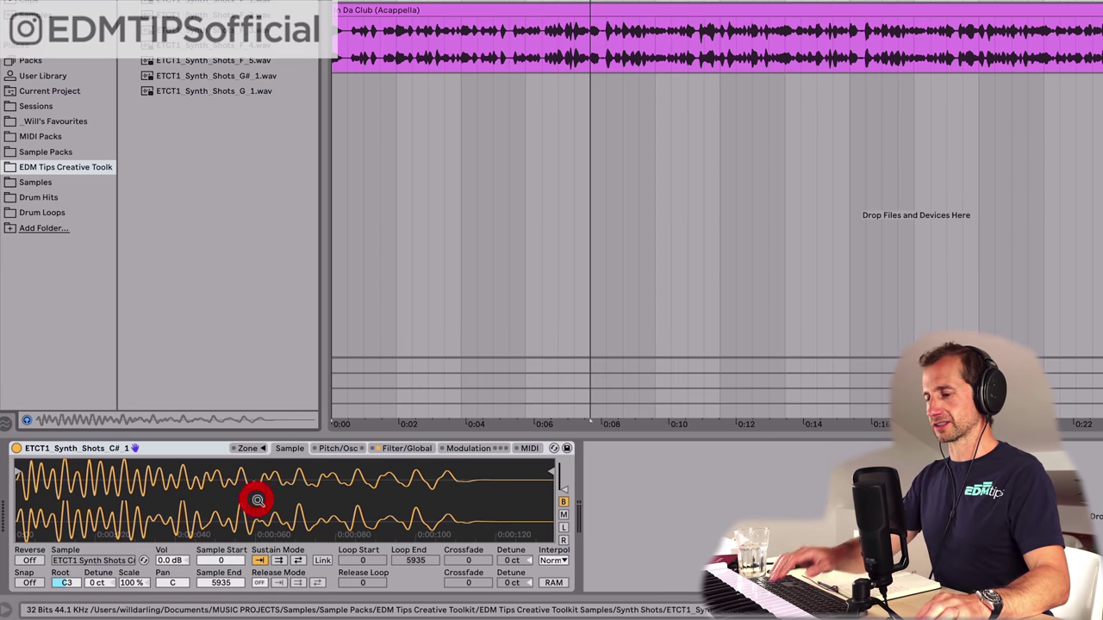
click(257, 500)
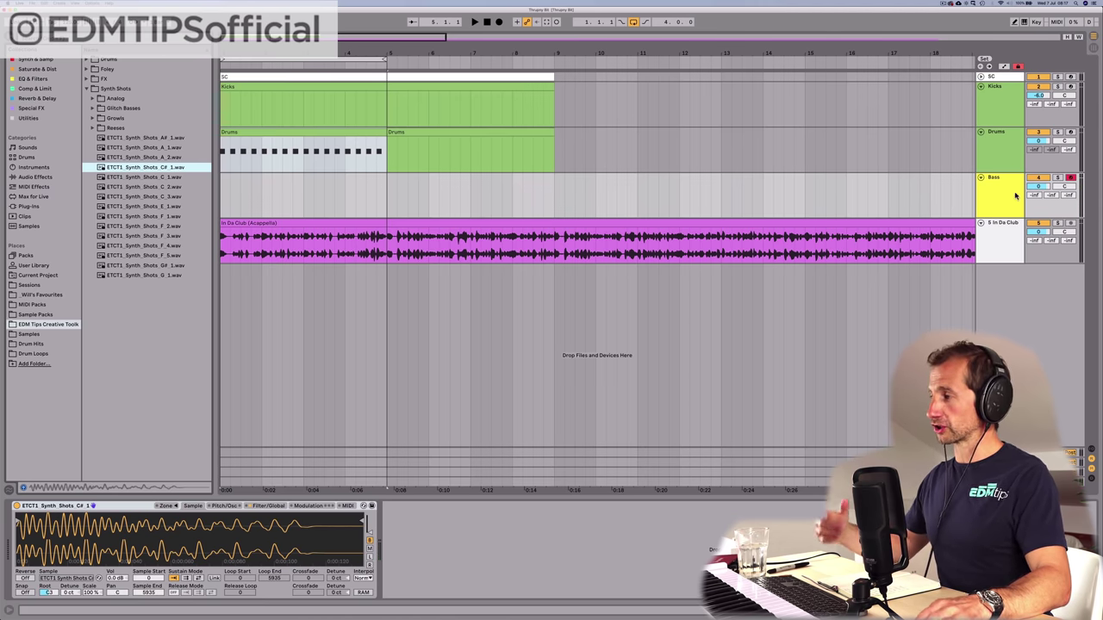
Step: Insert a MIDI track below the In Da Club track and load Operator onto it
click(990, 241)
key(shift+super+t)
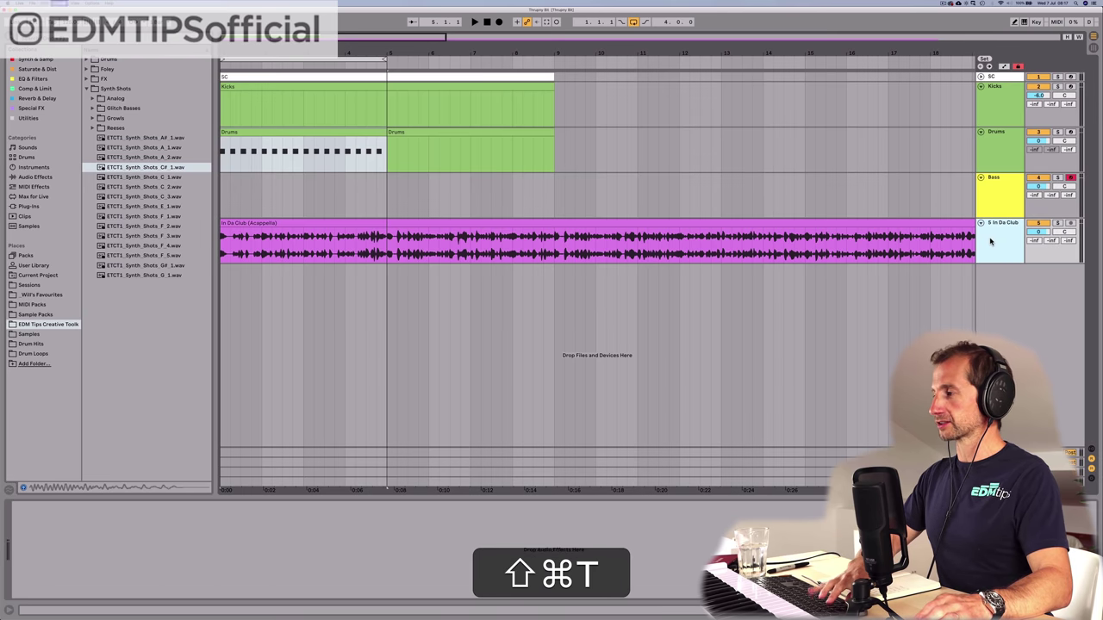
click(995, 283)
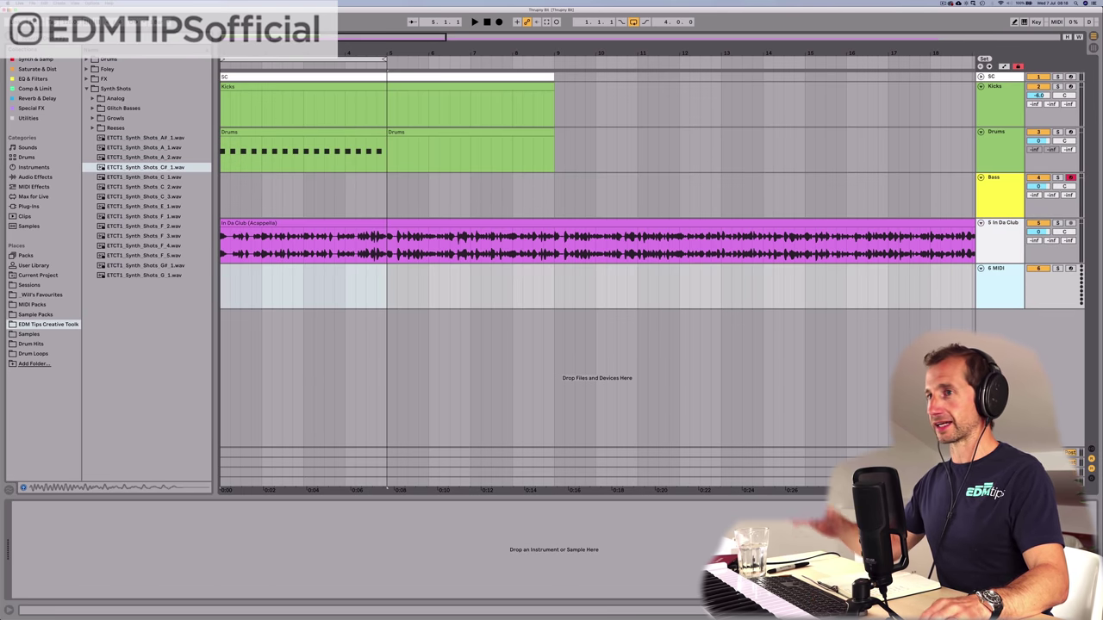
click(31, 59)
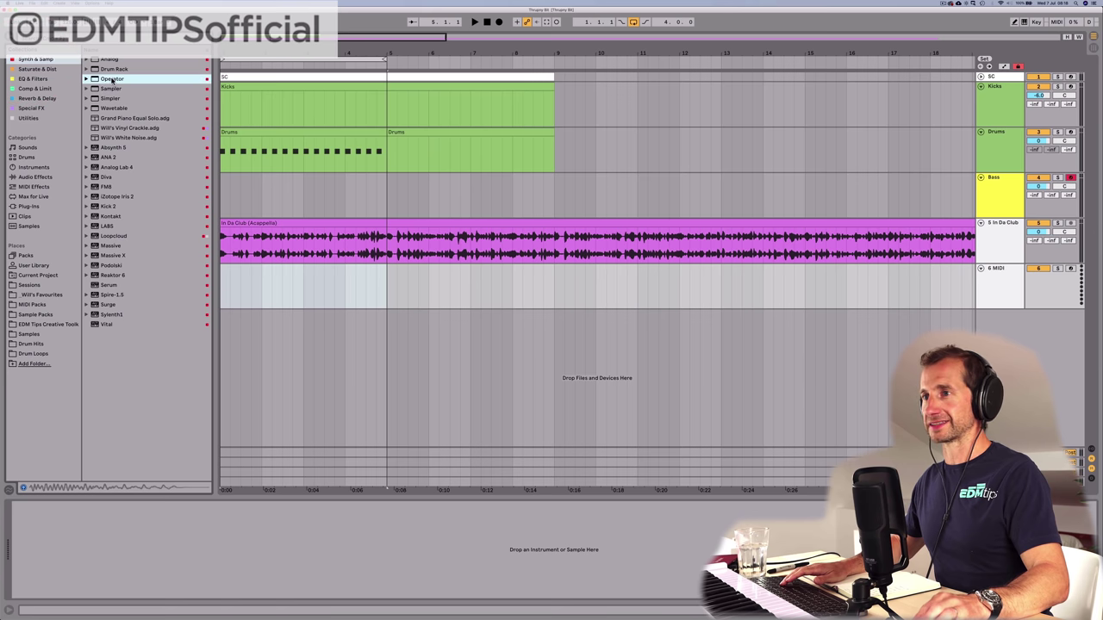
drag(244, 273, 244, 274)
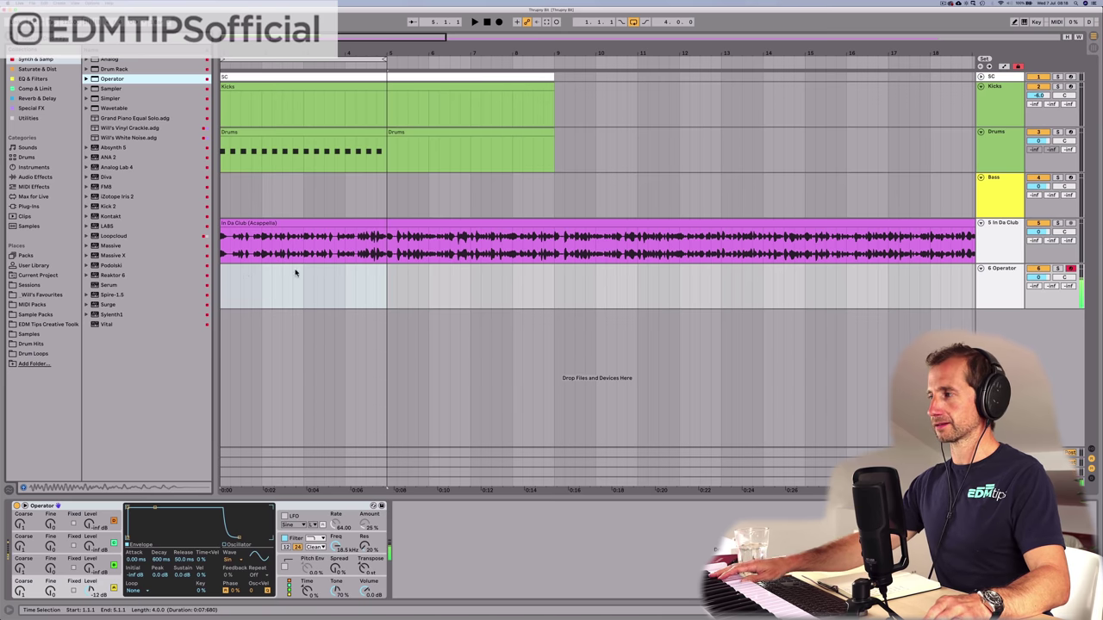
Step: Arm the Bass track to play its Sampler sound from the MIDI keyboard
click(1070, 178)
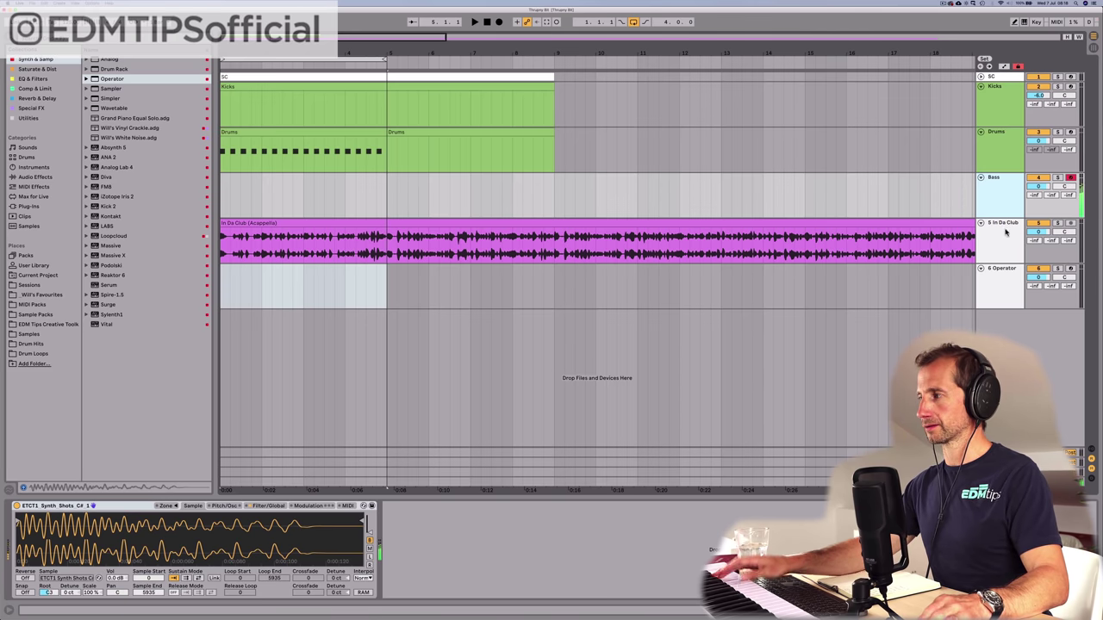
Step: Arm the Operator track alongside the Bass track and compare the Sampler's pitch with Operator from the MIDI keyboard
click(1069, 269)
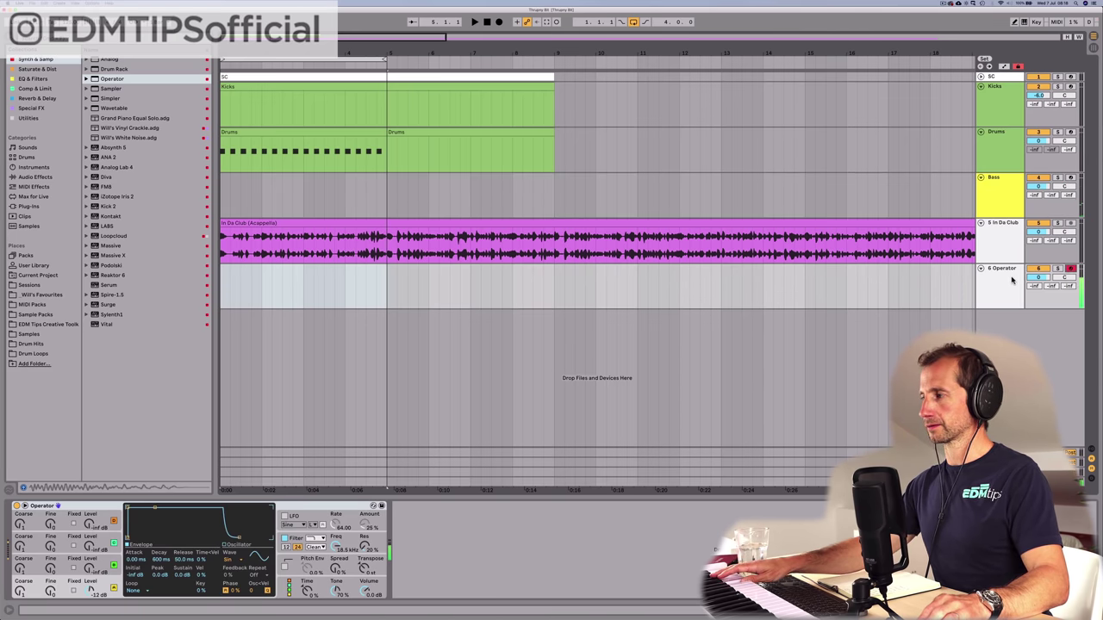
super+click(1070, 178)
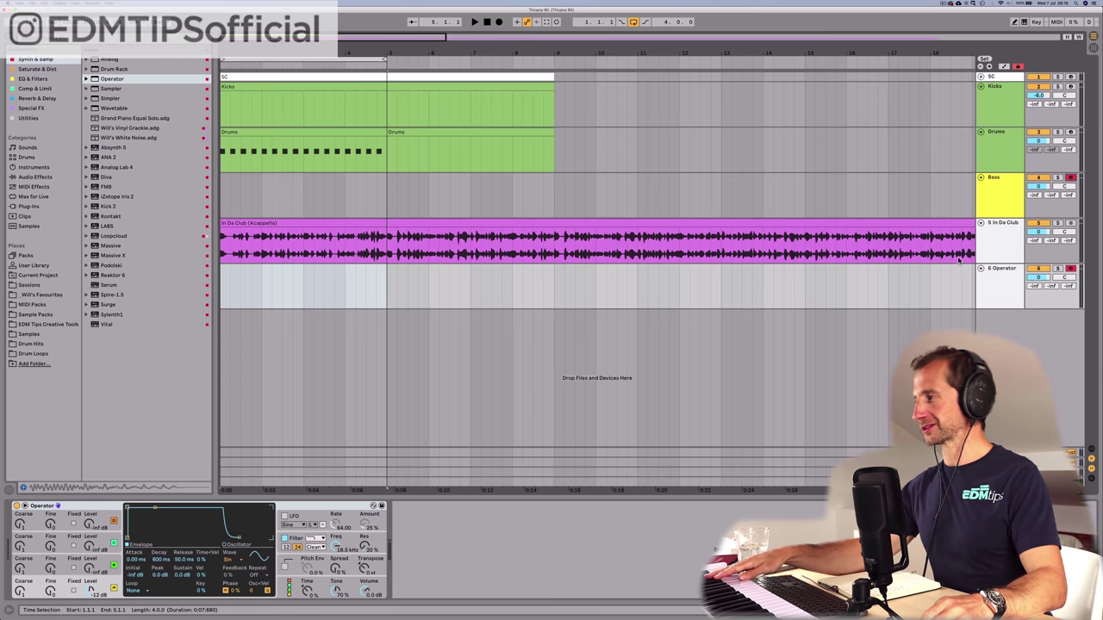
click(1002, 195)
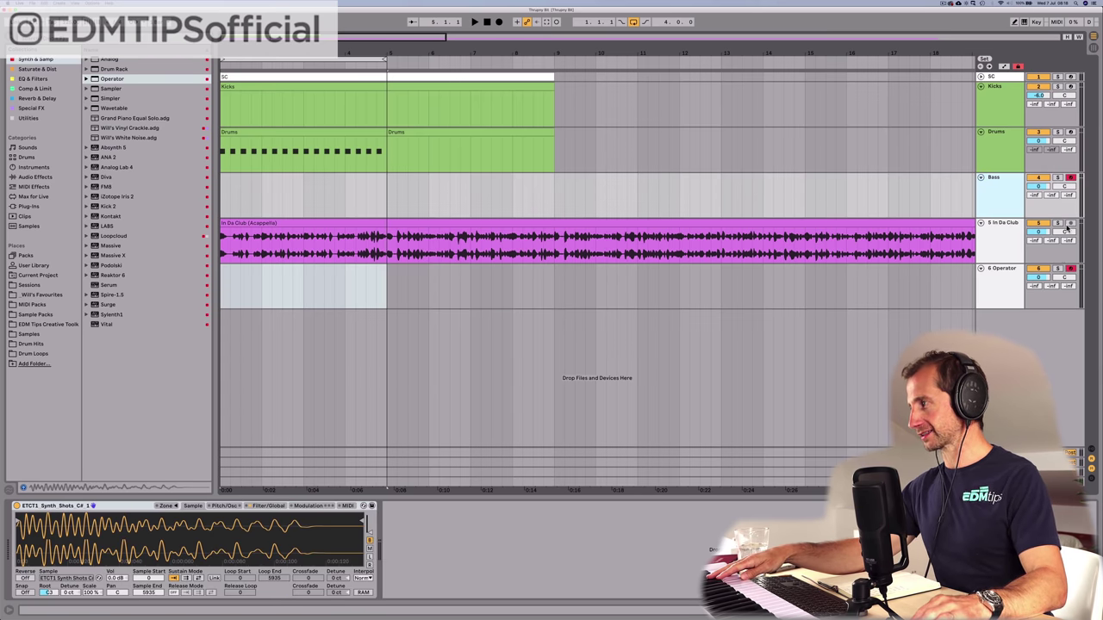
super+click(1068, 268)
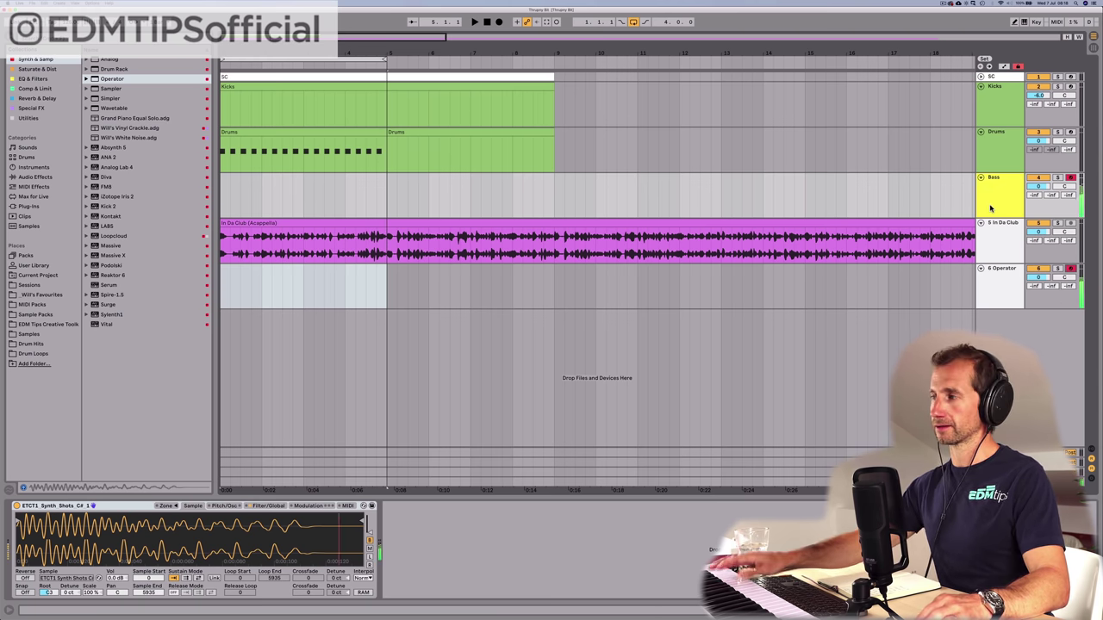
click(991, 204)
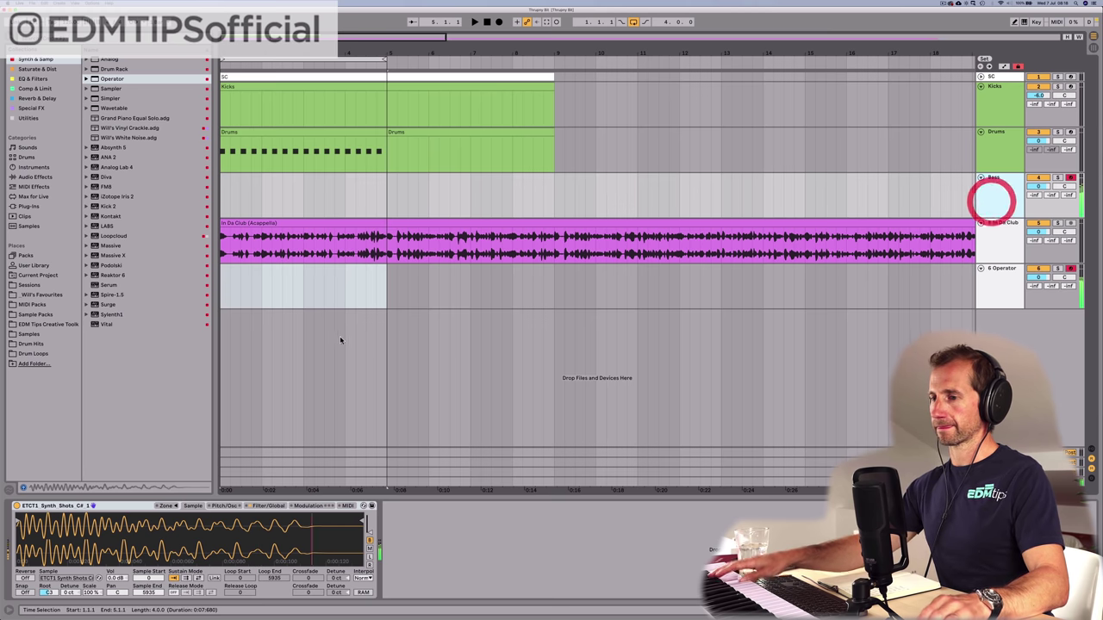
Step: Set the Bass track Sampler's sample root key to C#3
click(137, 506)
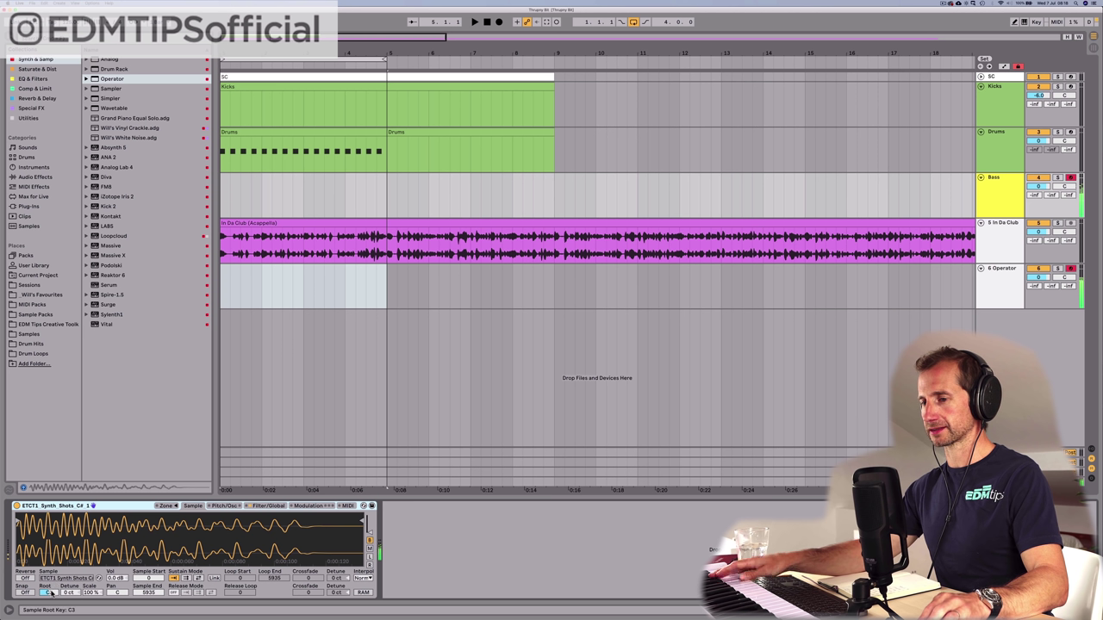
click(50, 593)
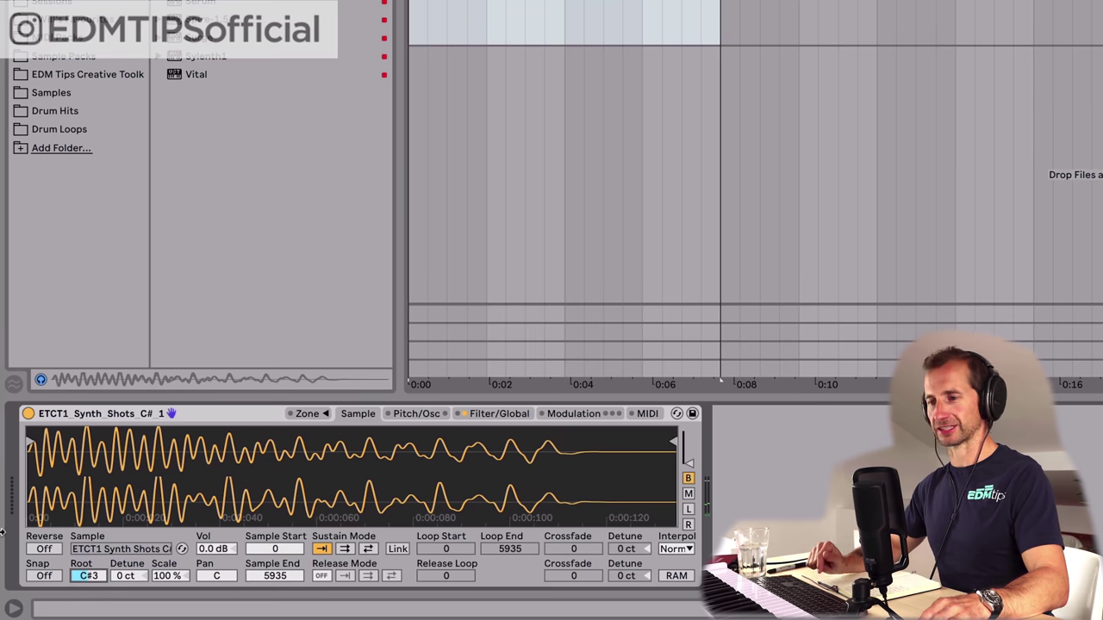
key(Up)
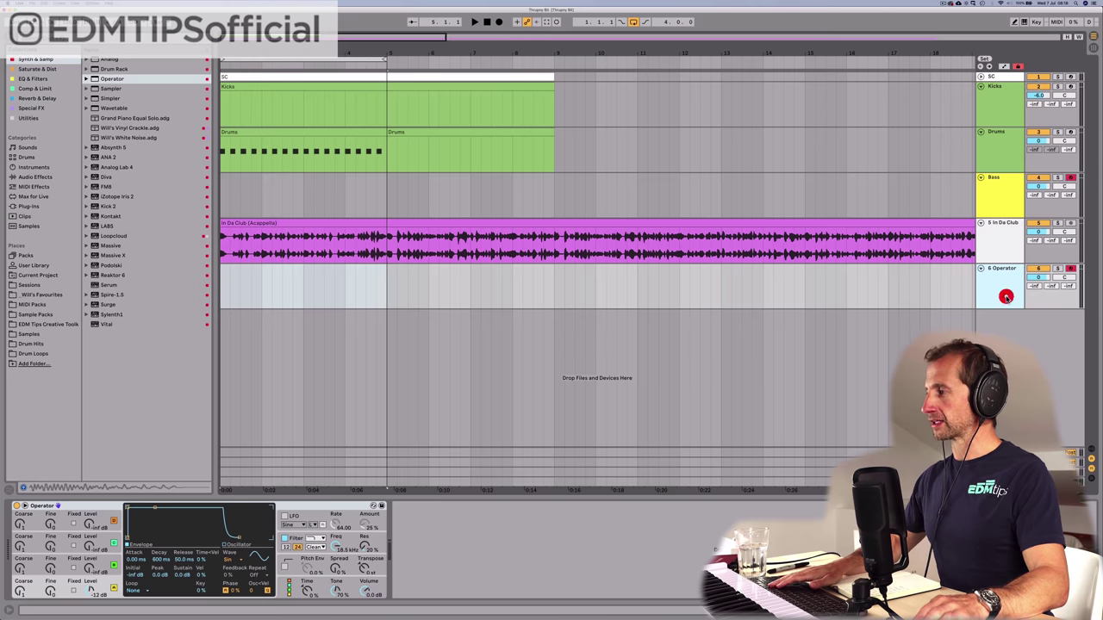
Step: Delete the Operator track and select the Bass track
click(1006, 297)
key(BackSpace)
click(994, 212)
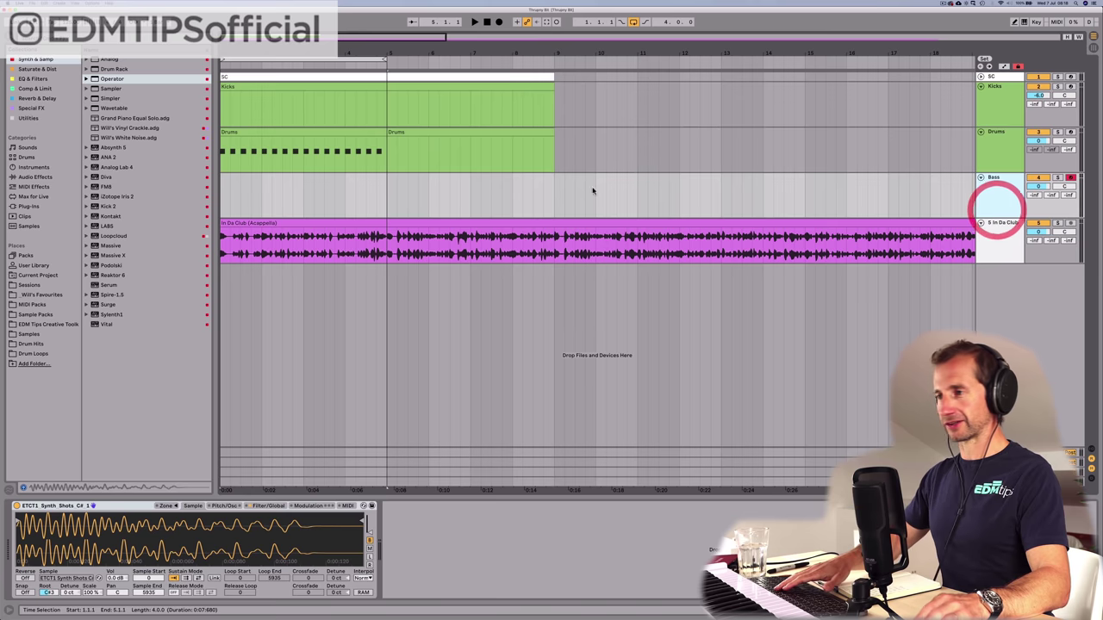
Step: Rehearse a bassline over the loop and record it from the start as a four-bar MIDI clip on the Bass track
key(space)
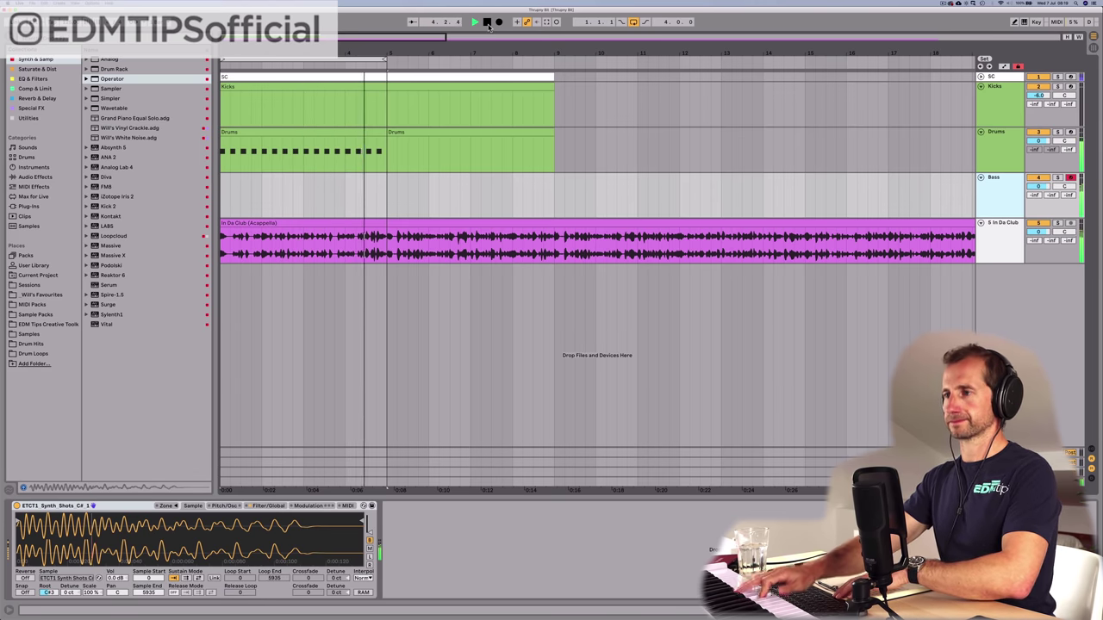
key(space)
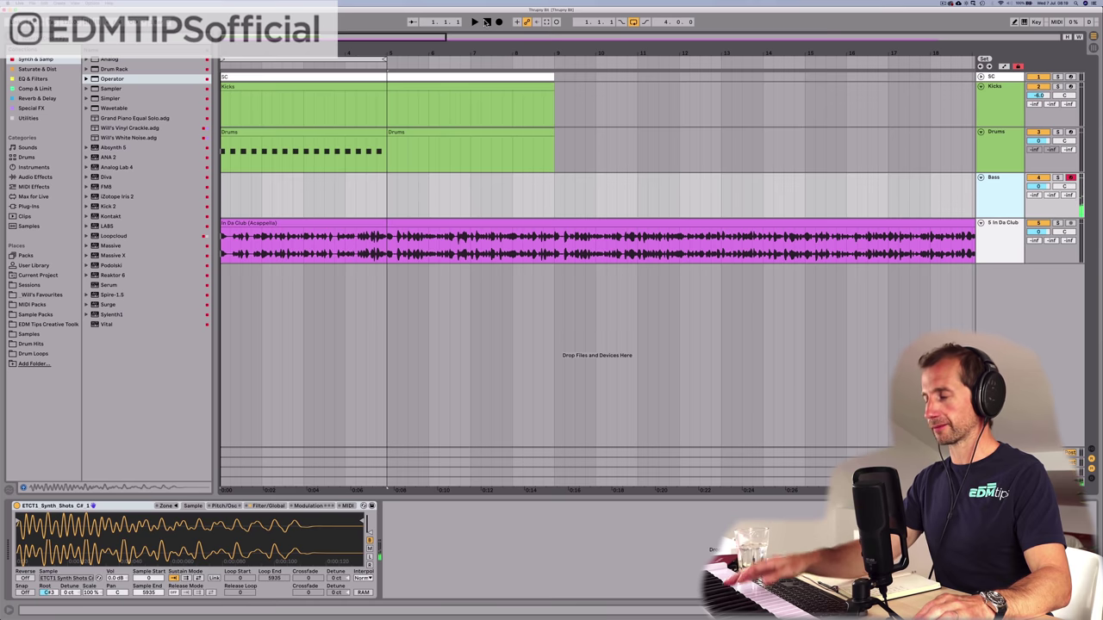
click(486, 22)
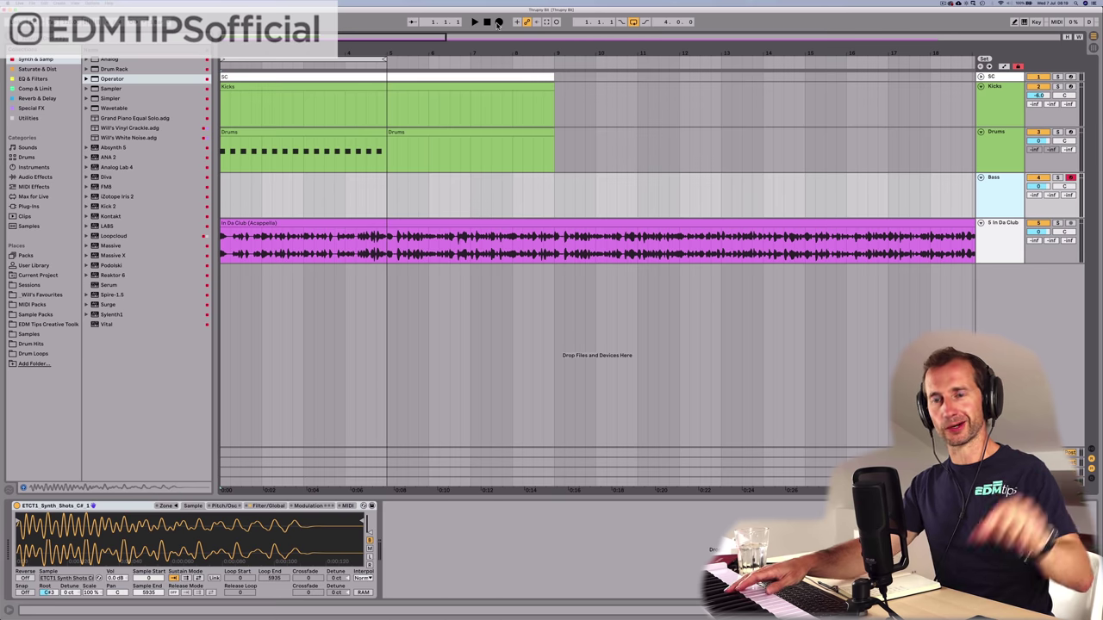
click(497, 23)
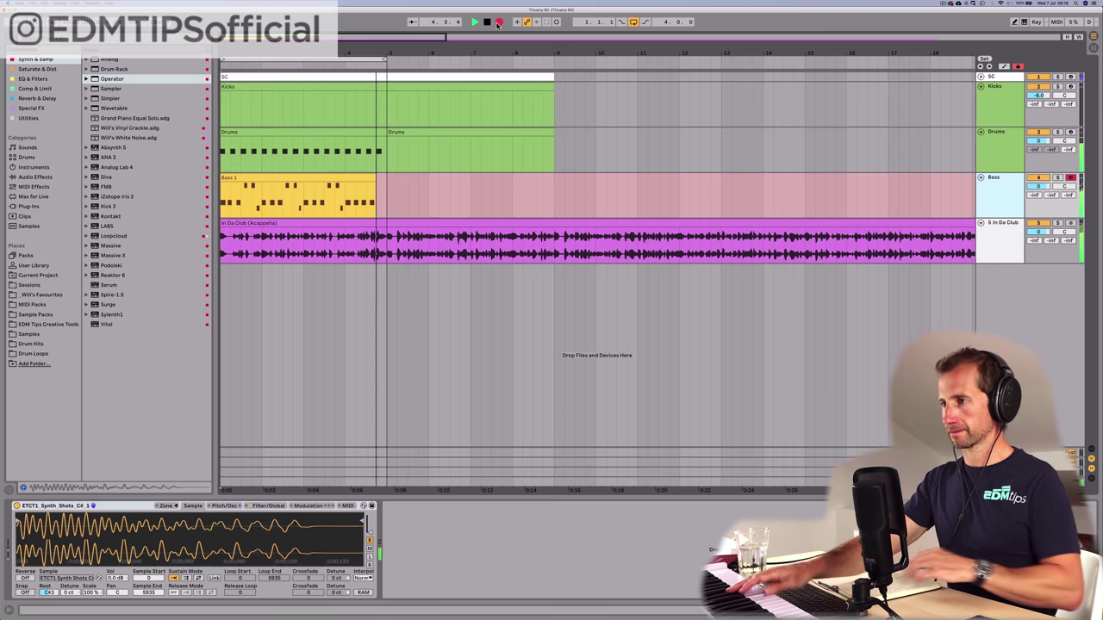
key(space)
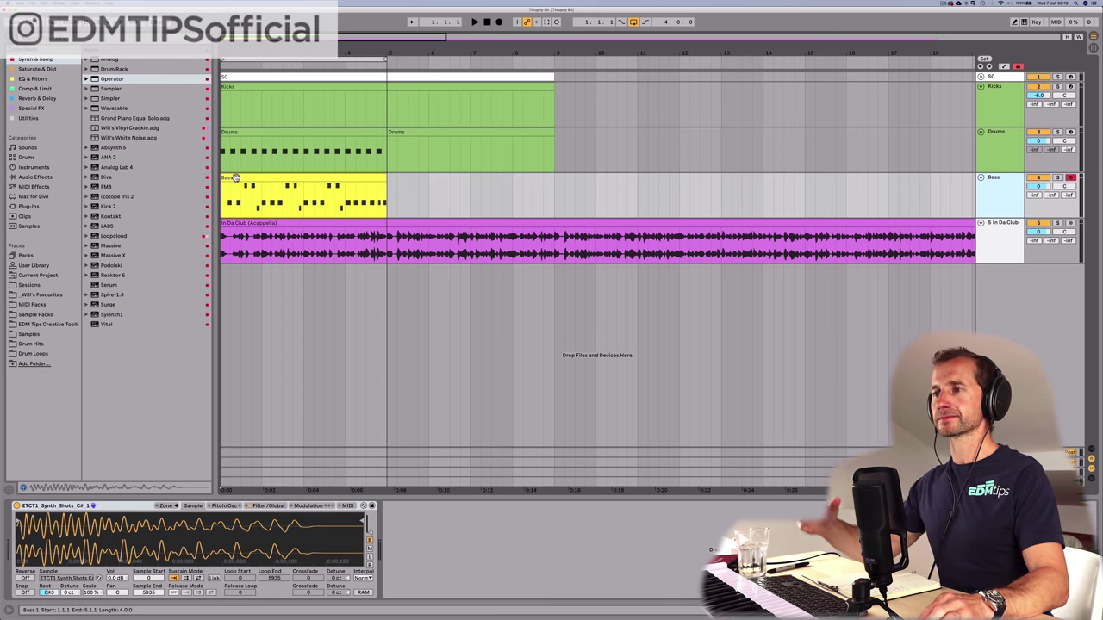
Step: Open the Bass 1 clip's notes and copy the first C2 note to the very start of the clip
double_click(234, 177)
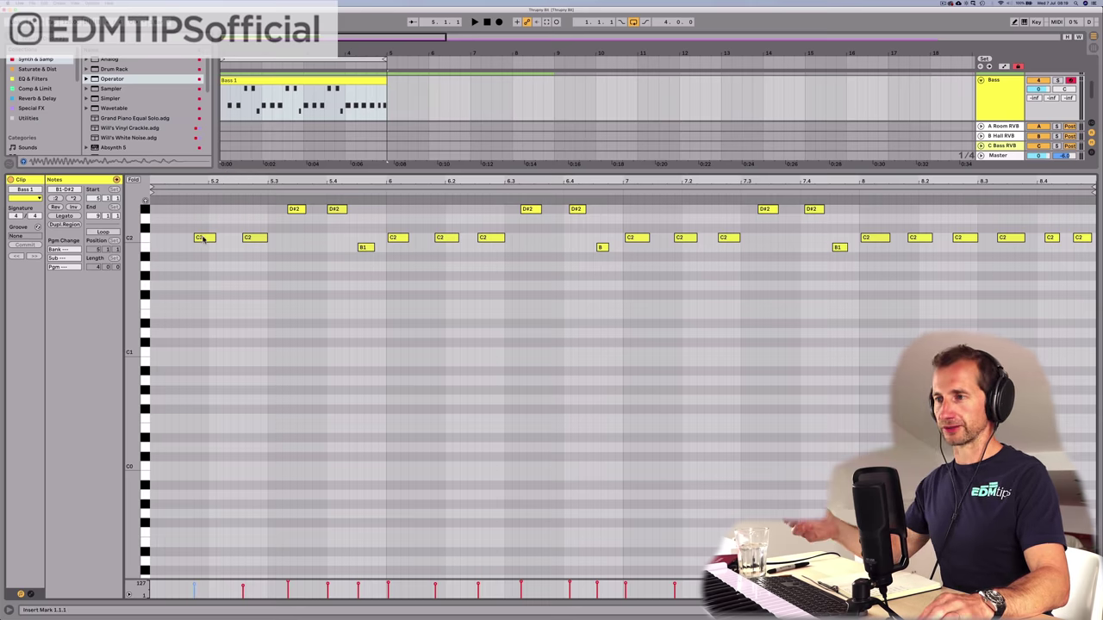
drag(203, 241, 163, 234)
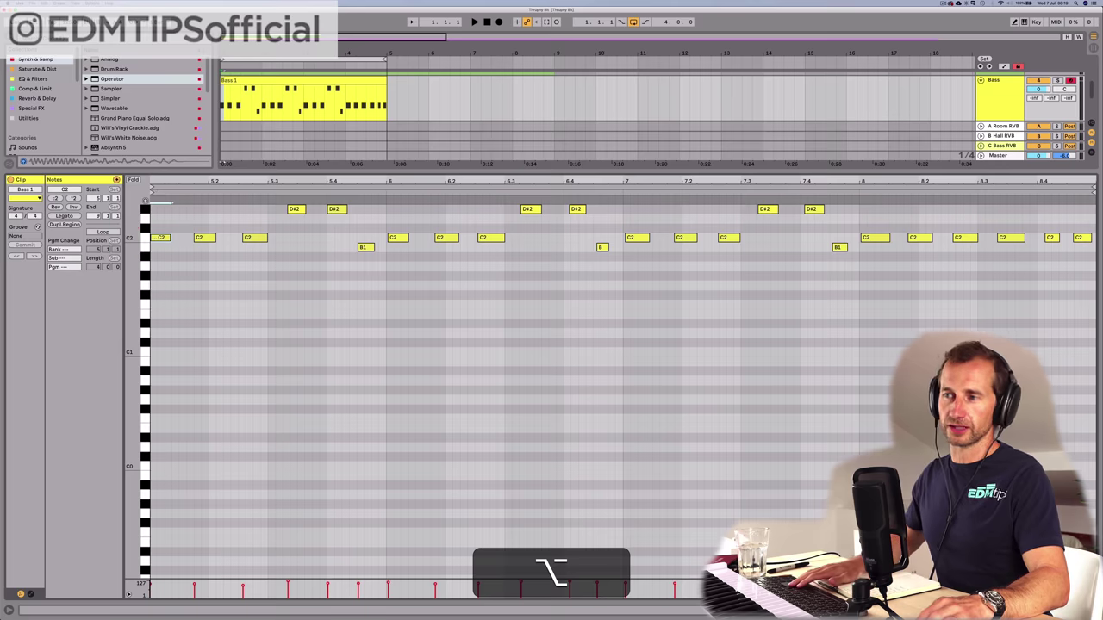
key(Right)
key(Left)
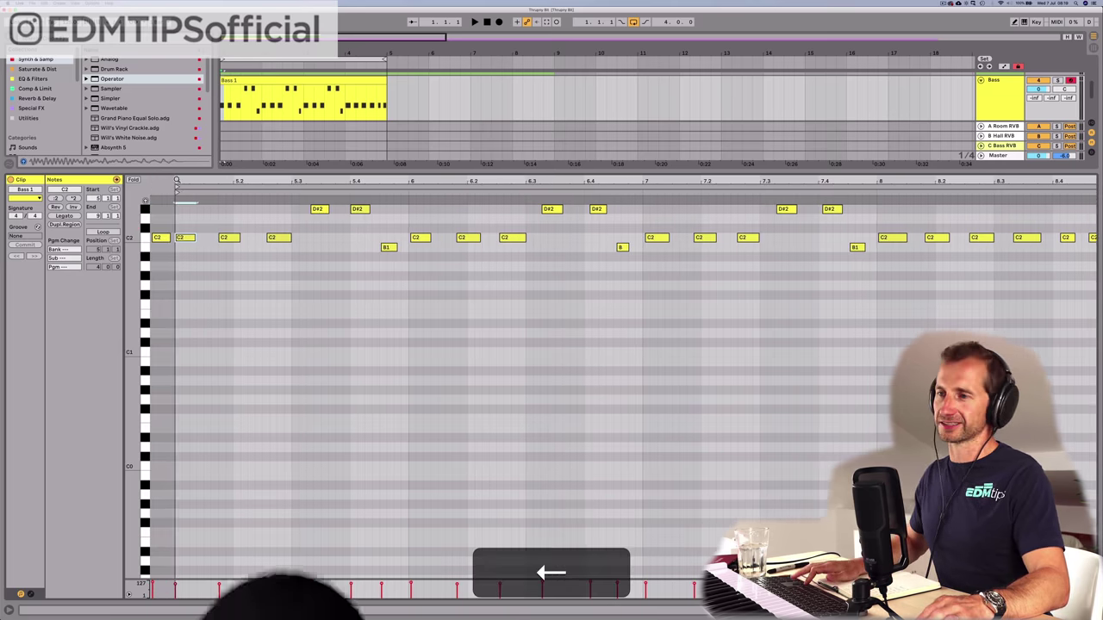
Step: Quantize all notes in the Bass 1 clip to the current grid, adjusting starts and ends at 100 %
click(212, 213)
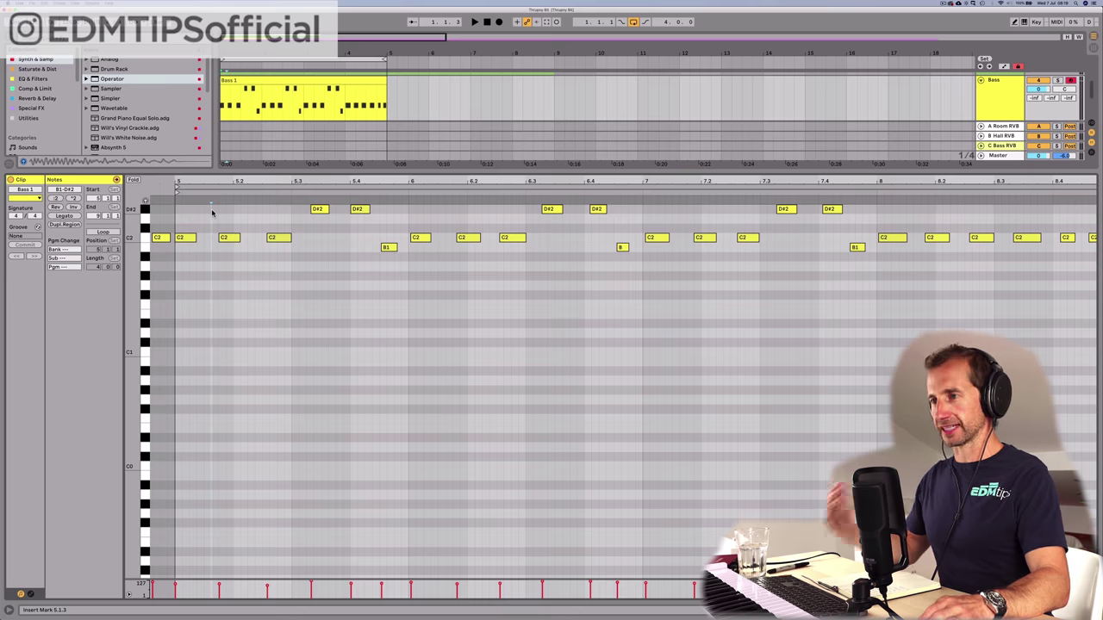
key(super+a)
click(272, 219)
key(super+2)
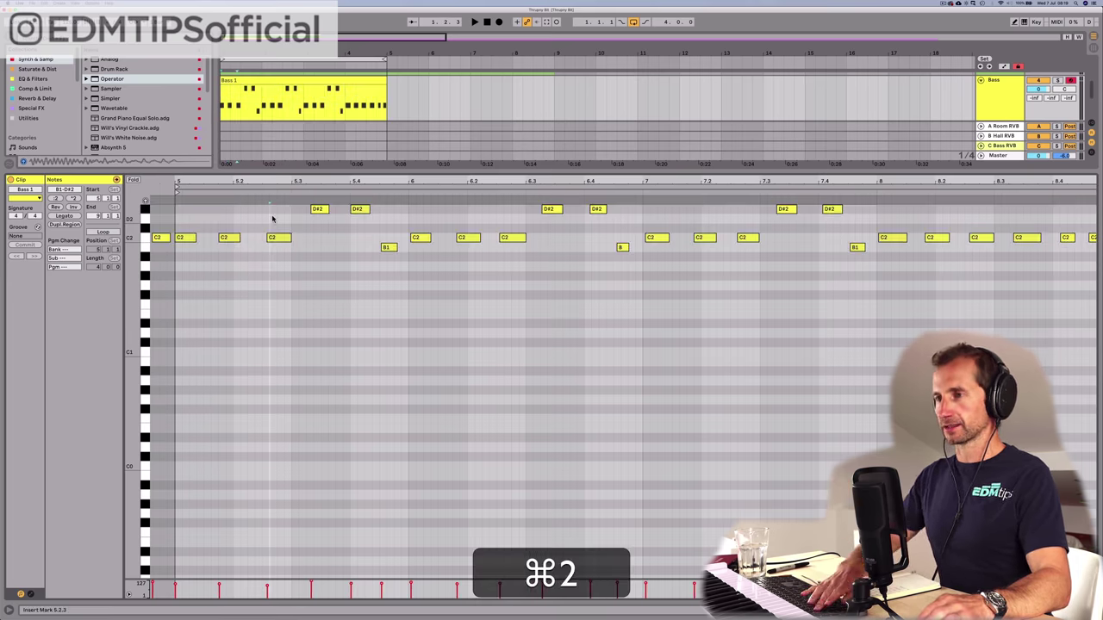
key(super+a)
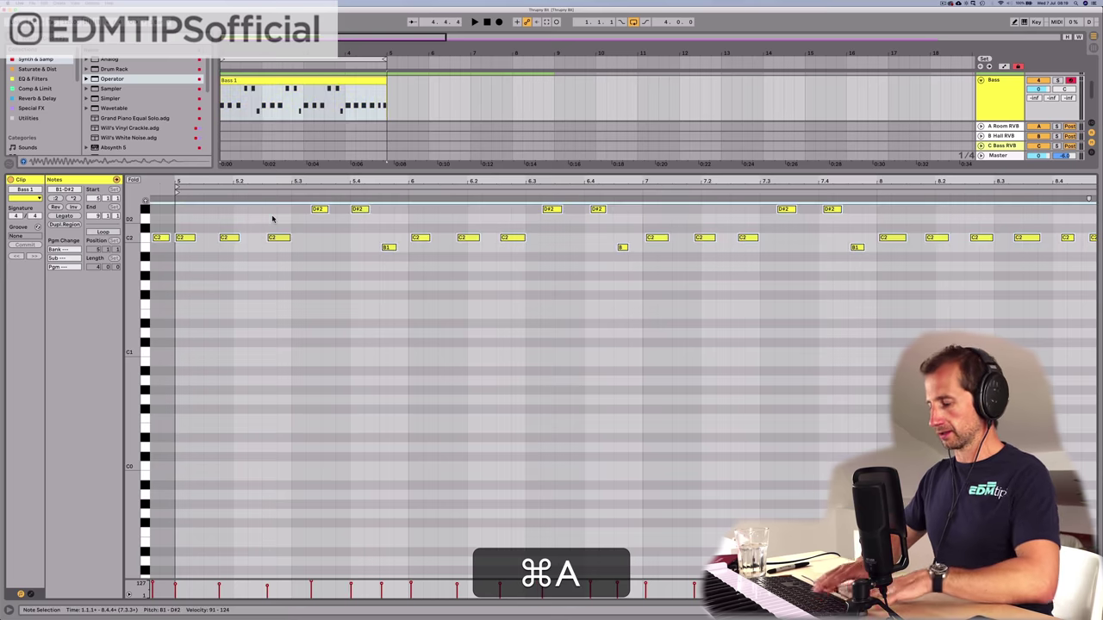
key(shift+super+u)
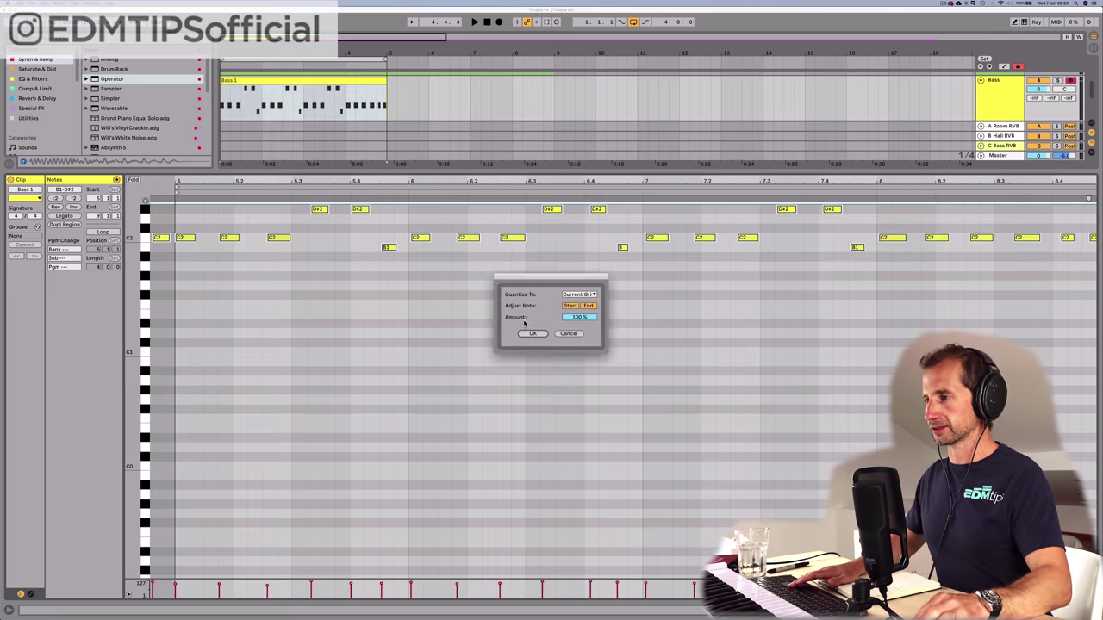
click(532, 334)
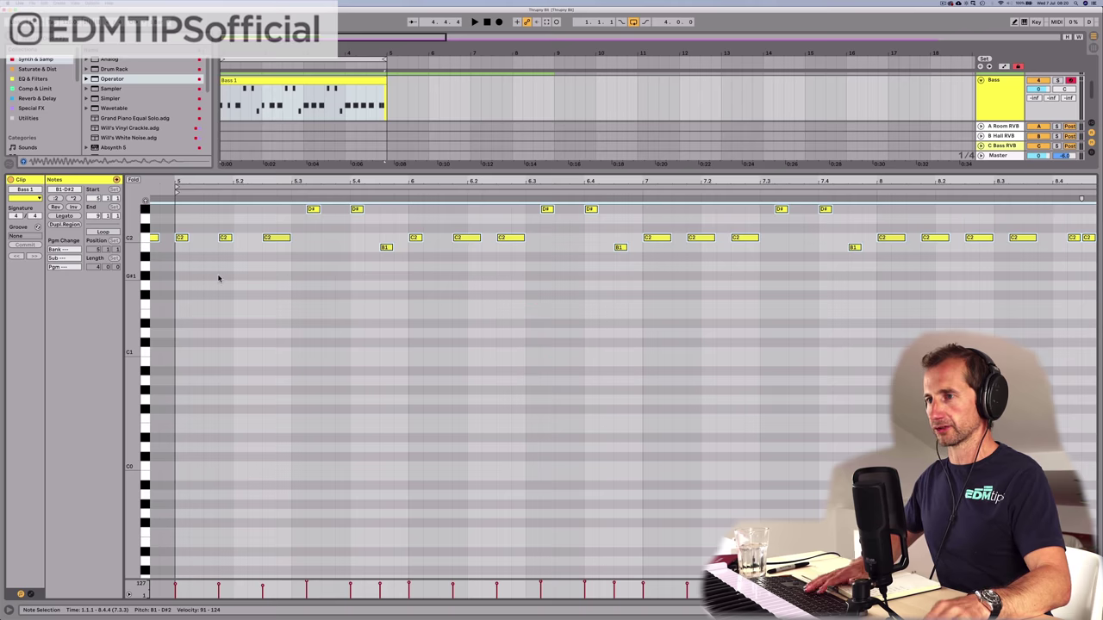
Step: Play back the bassline, then start the second-to-last C2 note at 8.4.1 and shorten it to one sixteenth
click(212, 273)
click(177, 265)
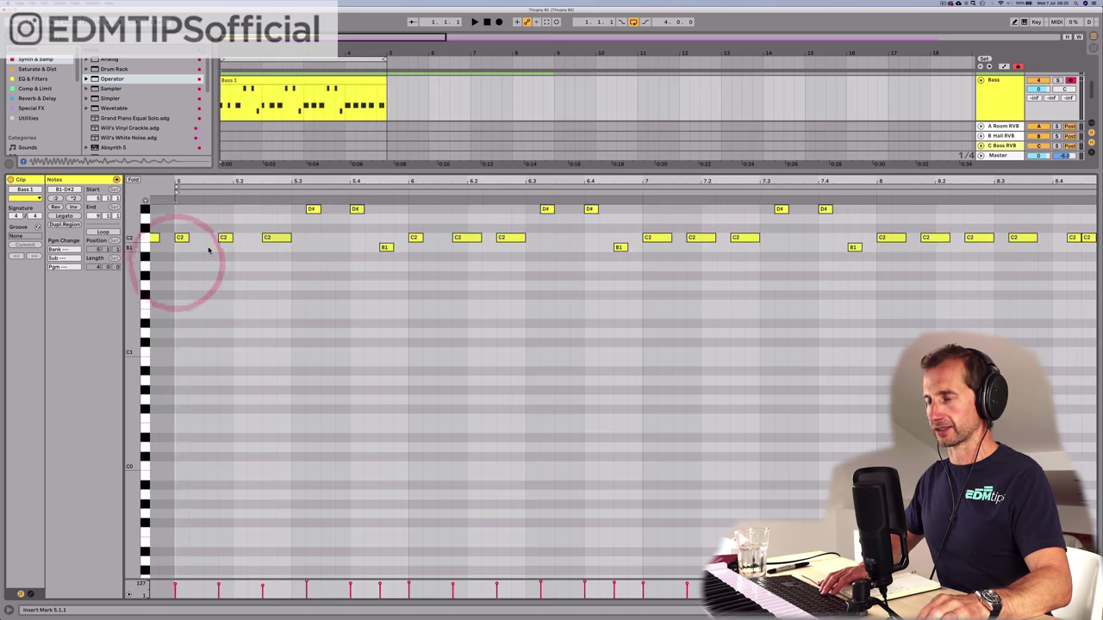
key(space)
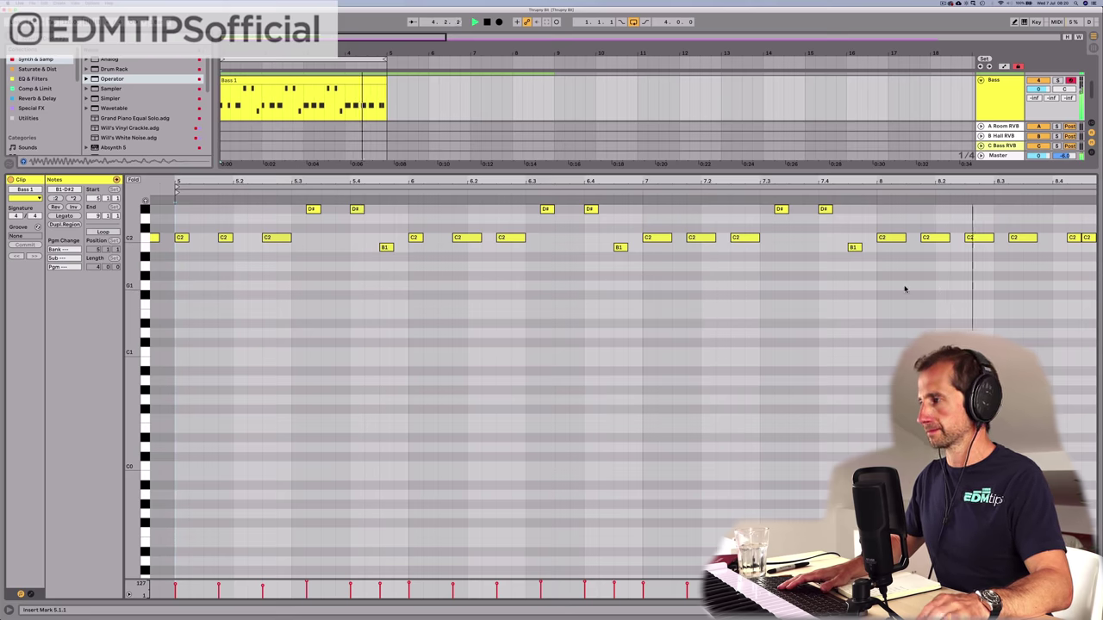
click(1069, 238)
key(Left)
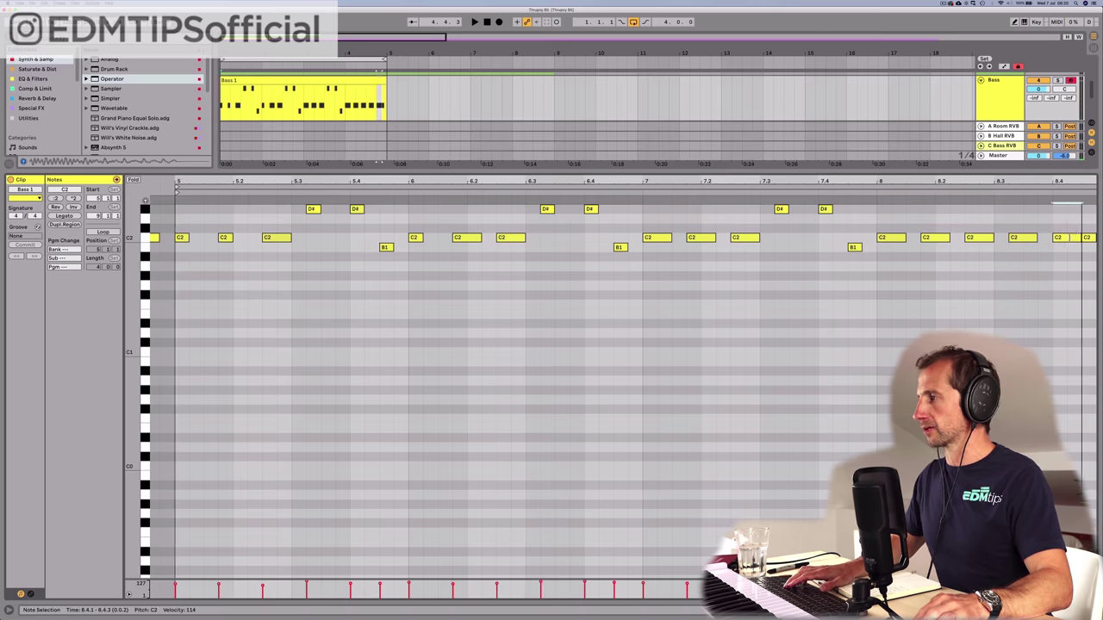
click(1066, 238)
Step: Lengthen the short C2 and D#2 notes in bar 5 and the first C2 note of bar 6 to two sixteenths
drag(178, 229, 239, 248)
click(248, 239)
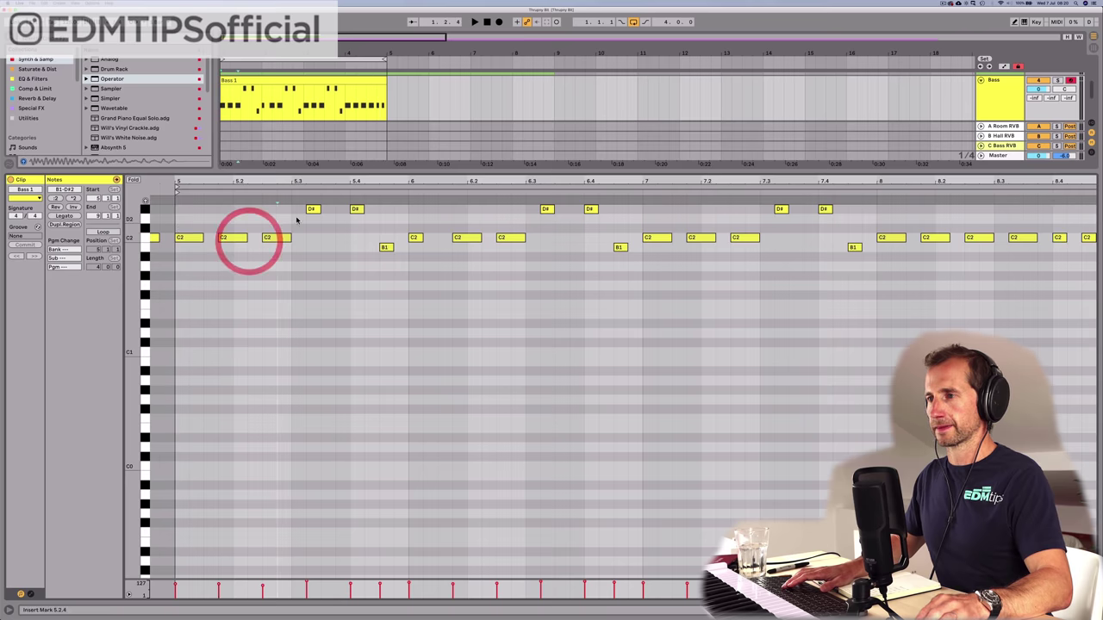
drag(278, 205, 380, 209)
key(space)
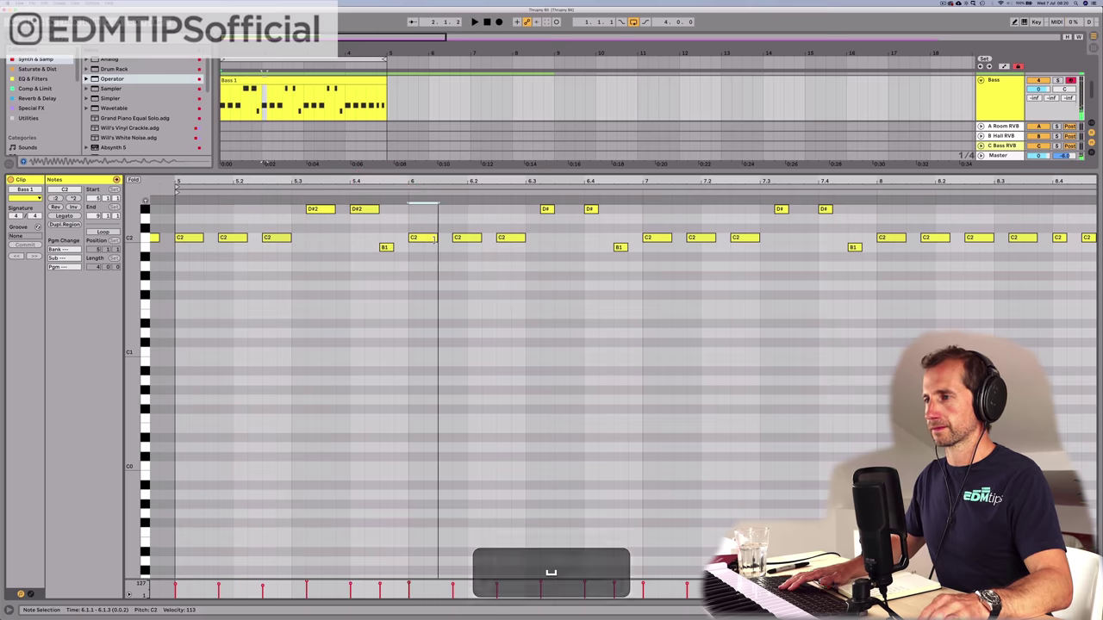
drag(422, 238, 434, 238)
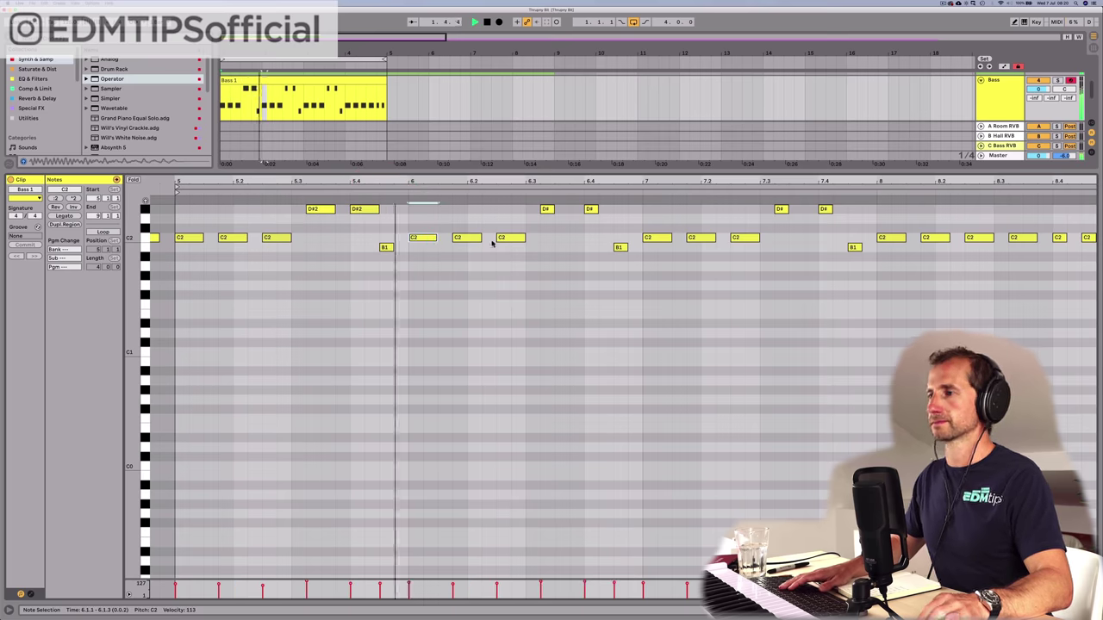
key(space)
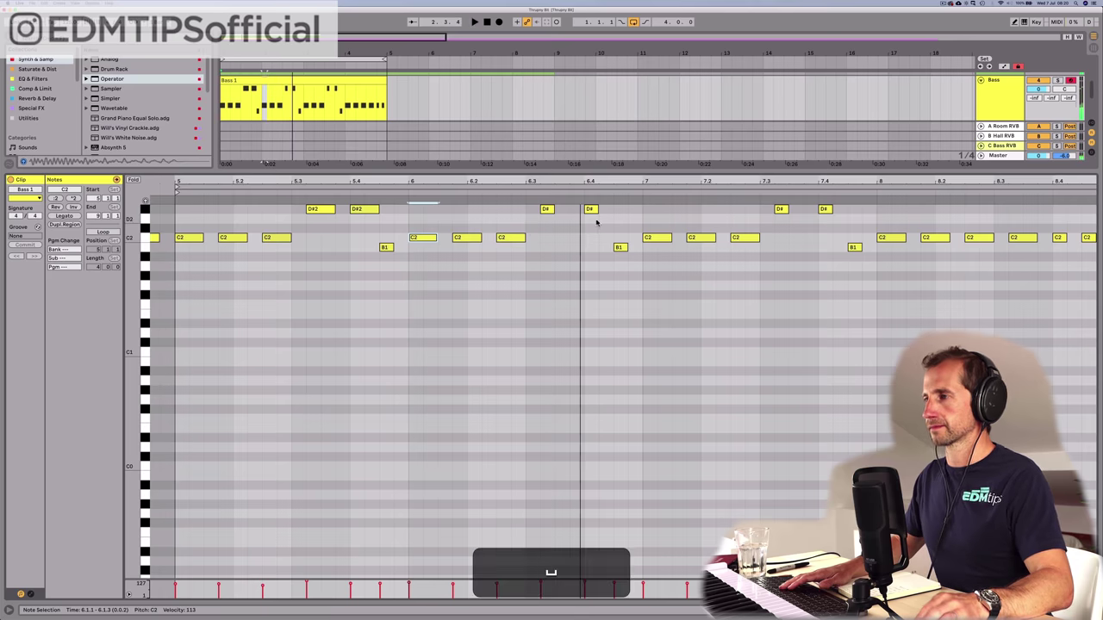
Step: Lengthen the four D#2 notes in bars 6 and 7 to two sixteenths each
click(546, 211)
drag(521, 204, 851, 210)
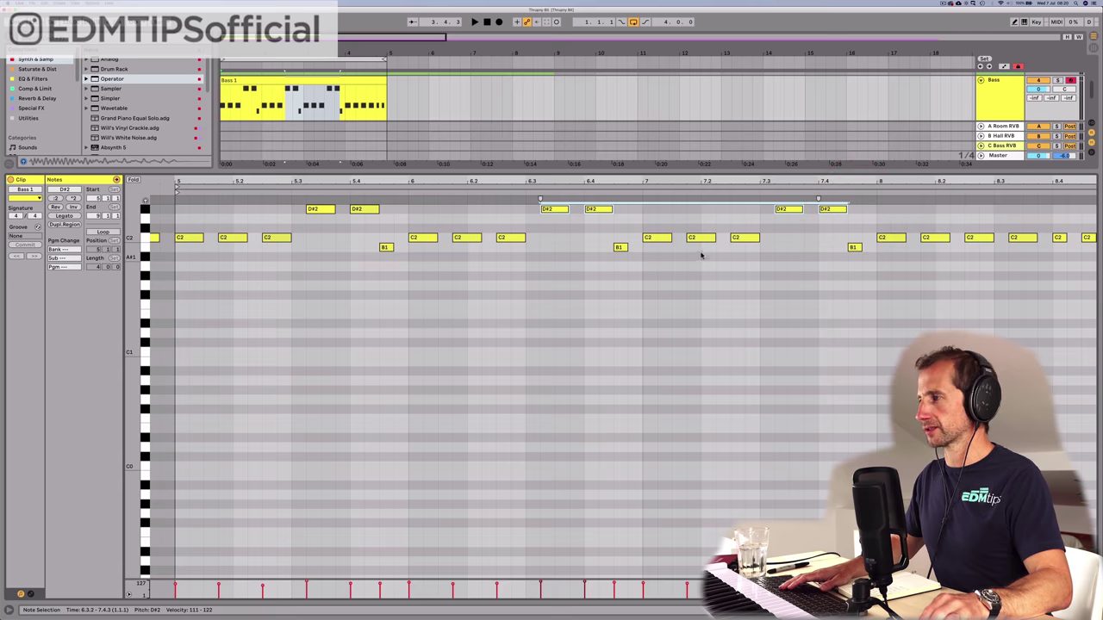
click(985, 266)
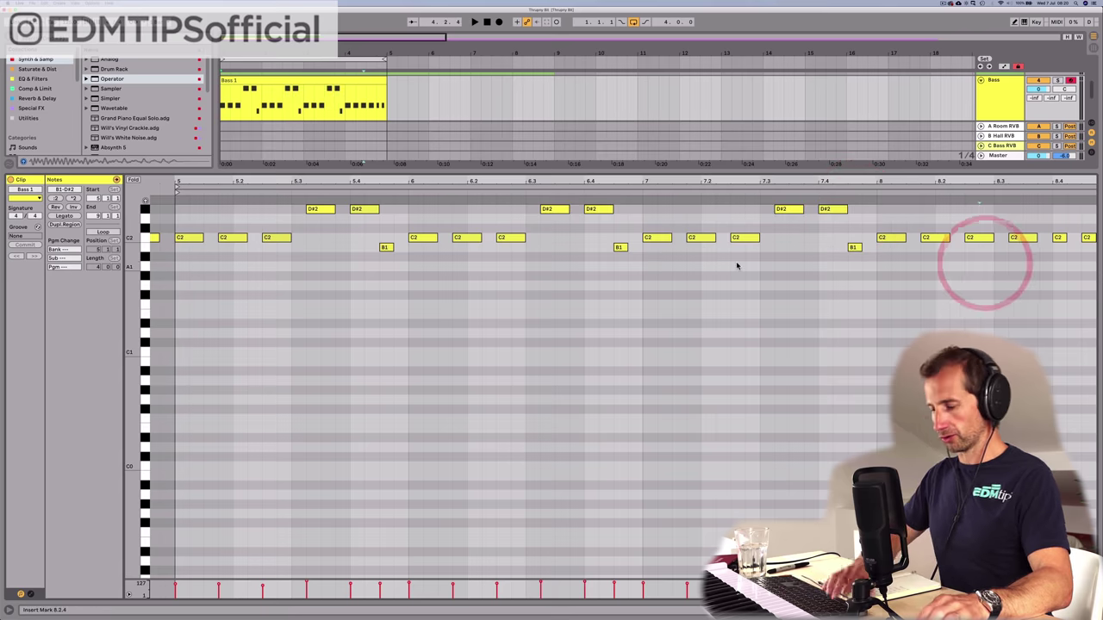
Step: Set the velocity of every note in the Bass 1 clip to 127 and return to the Bass track's Sampler
key(super+a)
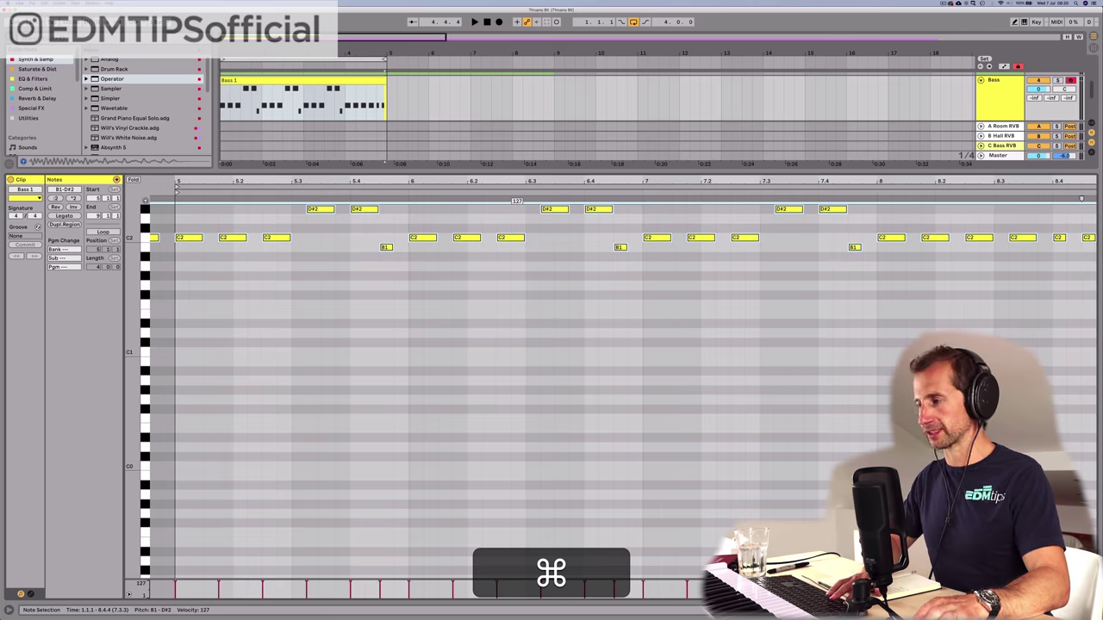
key(shift+super+Tab)
key(shift+Tab)
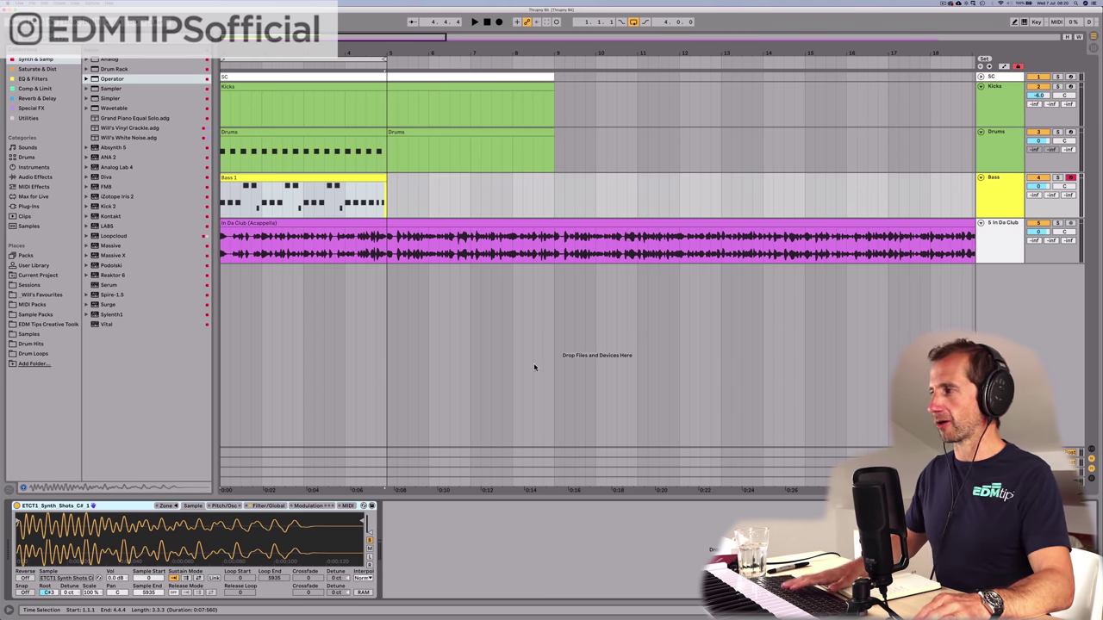
Step: Play back the bassline and reduce the Sampler's amplitude envelope release to 1 ms
key(space)
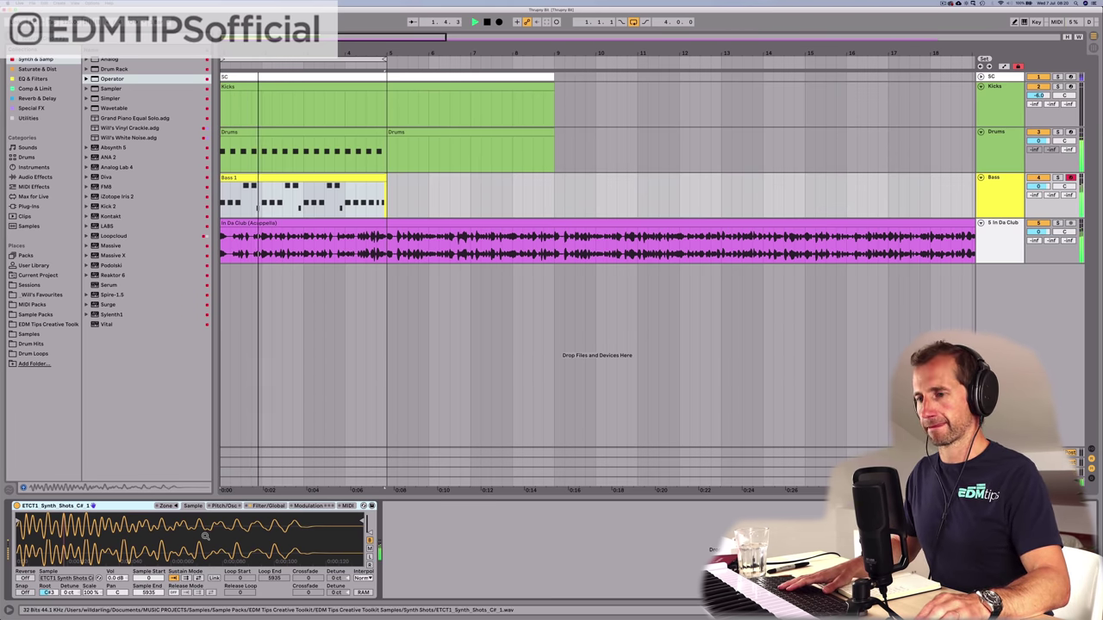
key(space)
click(267, 506)
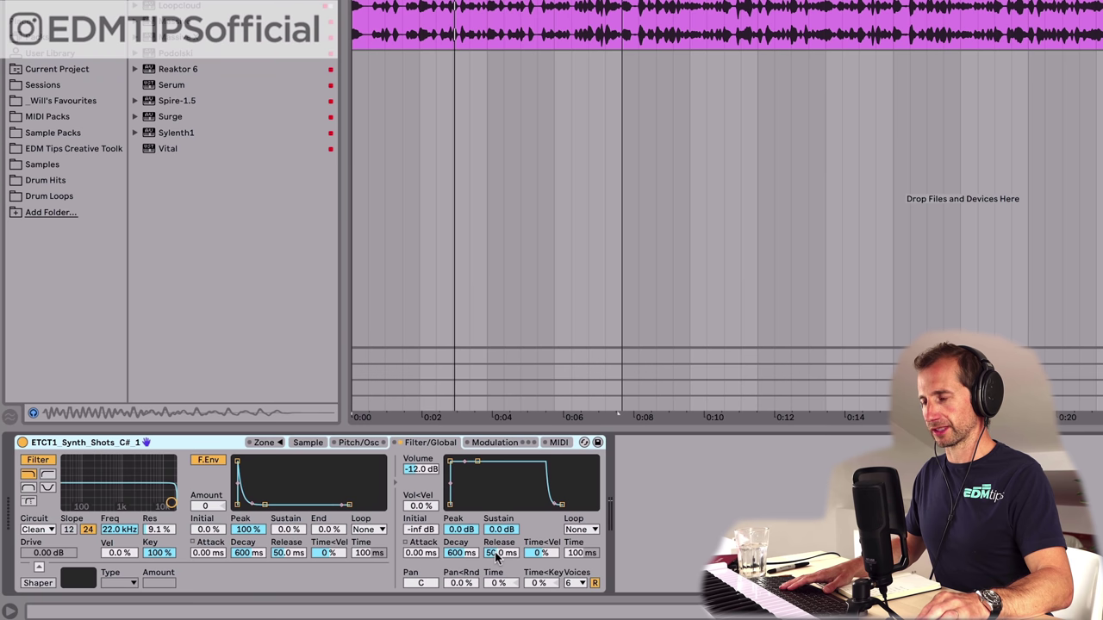
drag(497, 555, 496, 586)
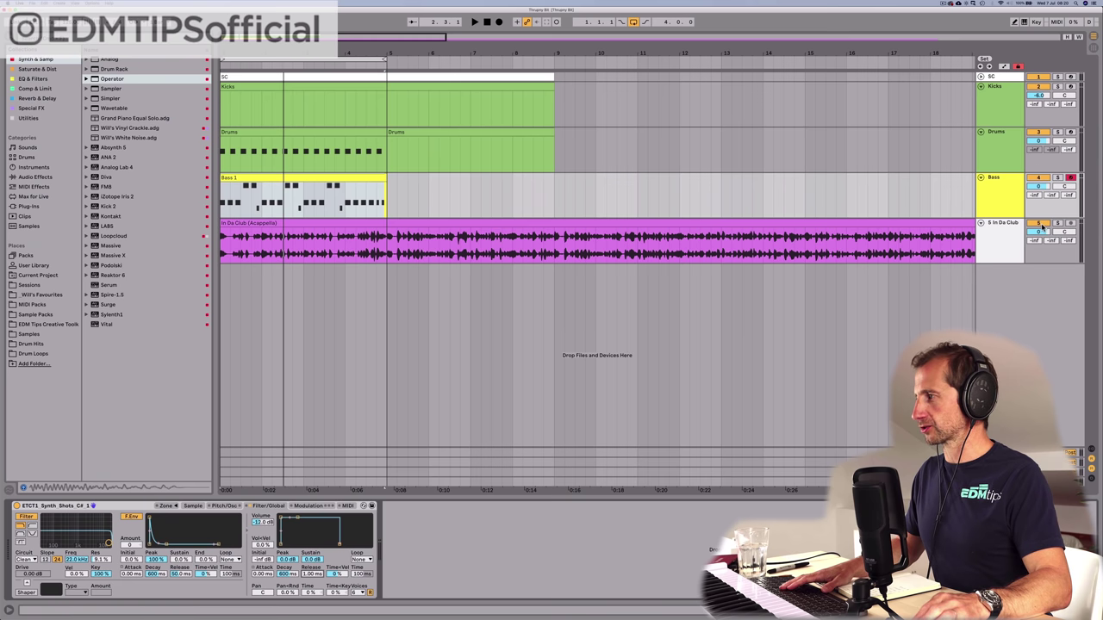
Step: Solo the Bass track, set the Sampler's amplitude envelope release to 889 ms and play back the bassline
click(1041, 225)
click(1008, 197)
click(1056, 177)
click(1008, 182)
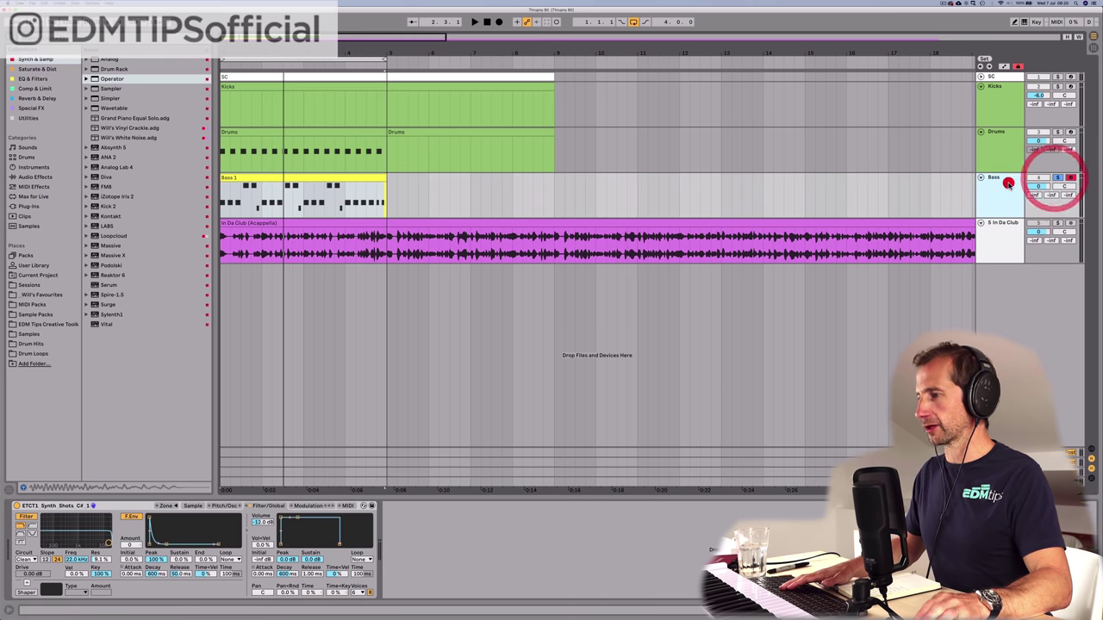
key(space)
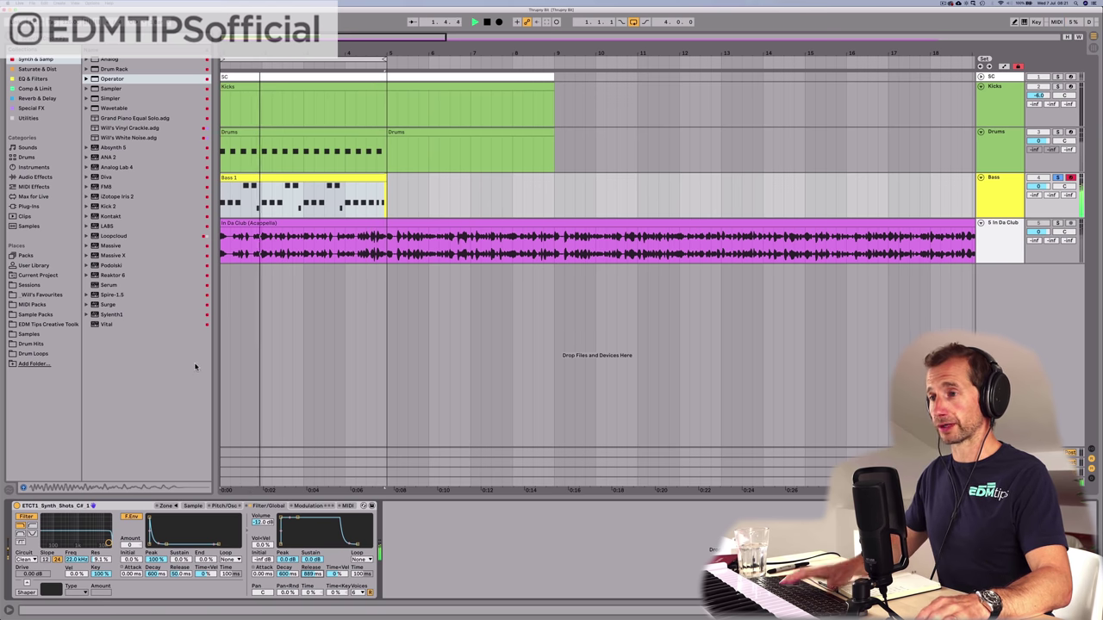
key(space)
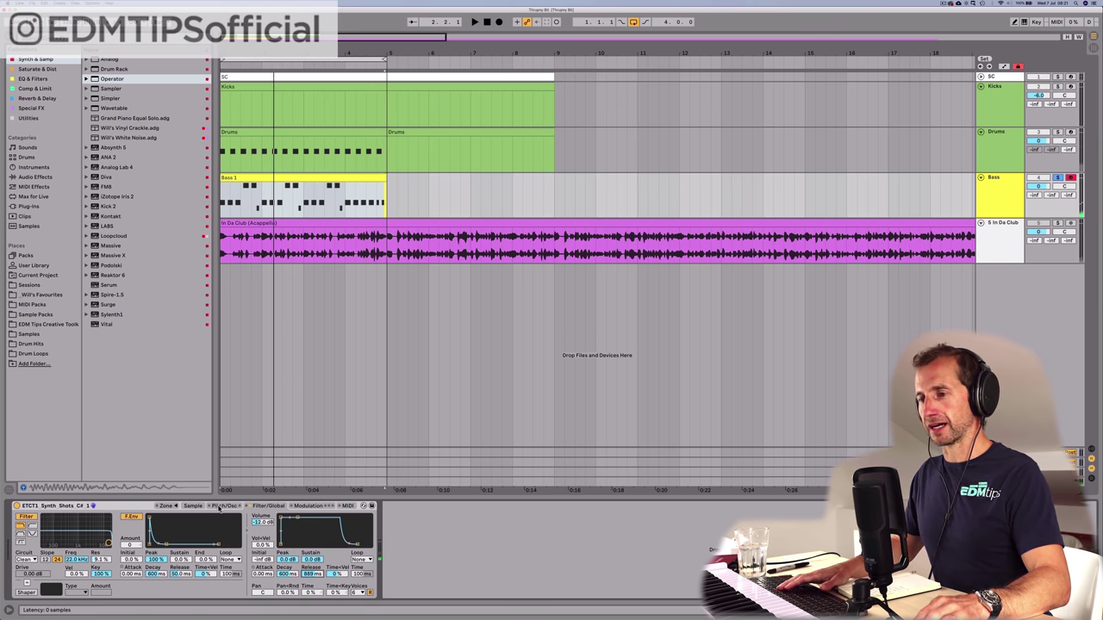
Step: Set the Sampler sample's sustain mode to a back-and-forth loop and play back the soloed bassline
click(195, 506)
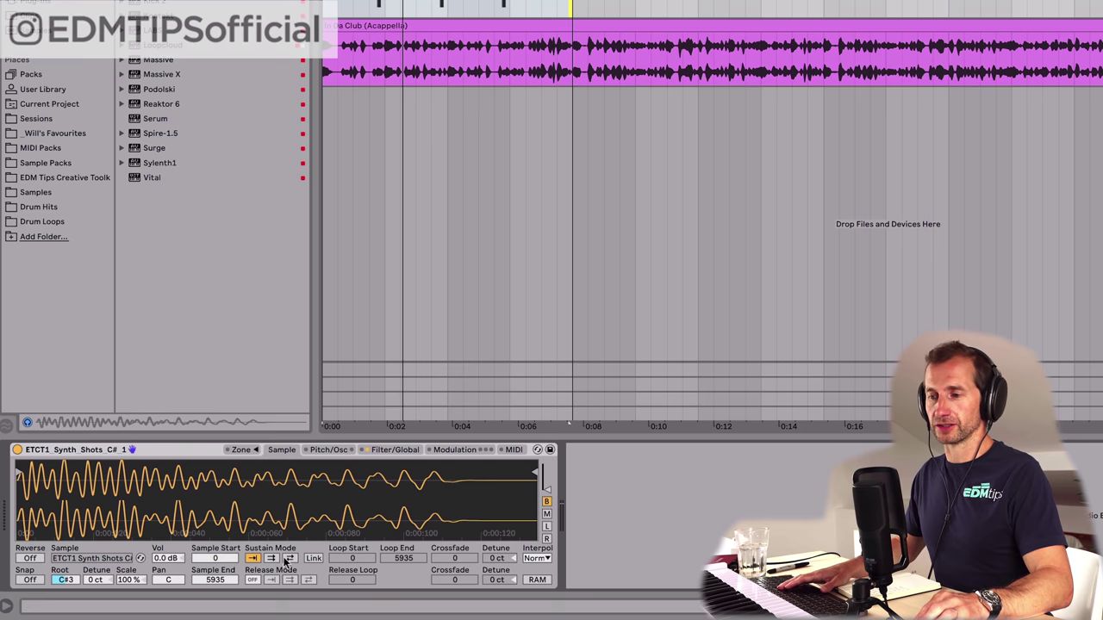
click(197, 578)
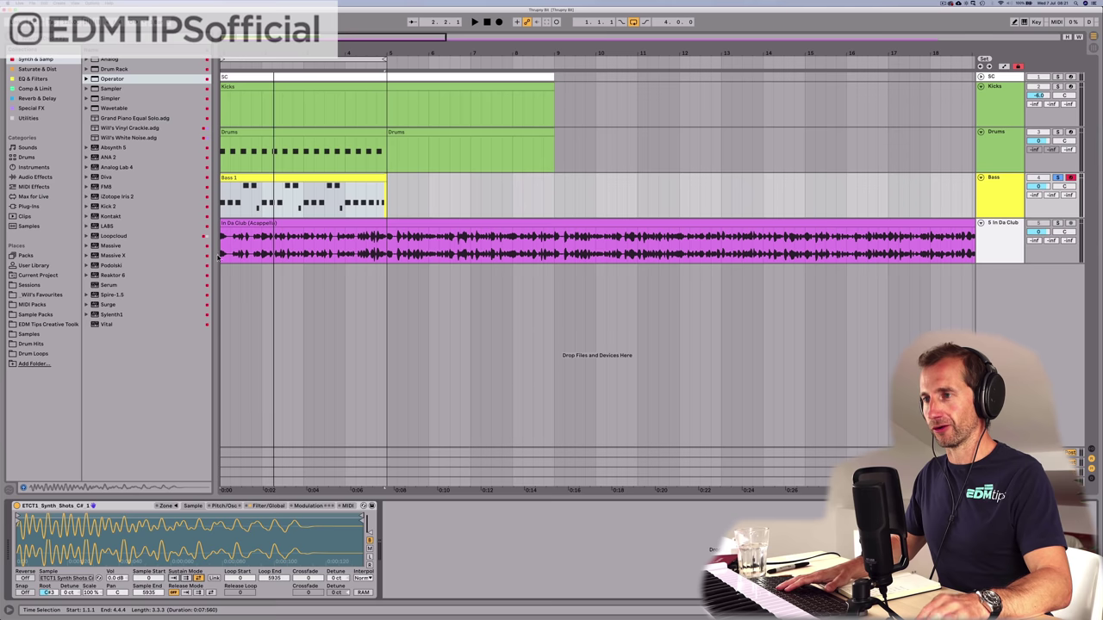
key(space)
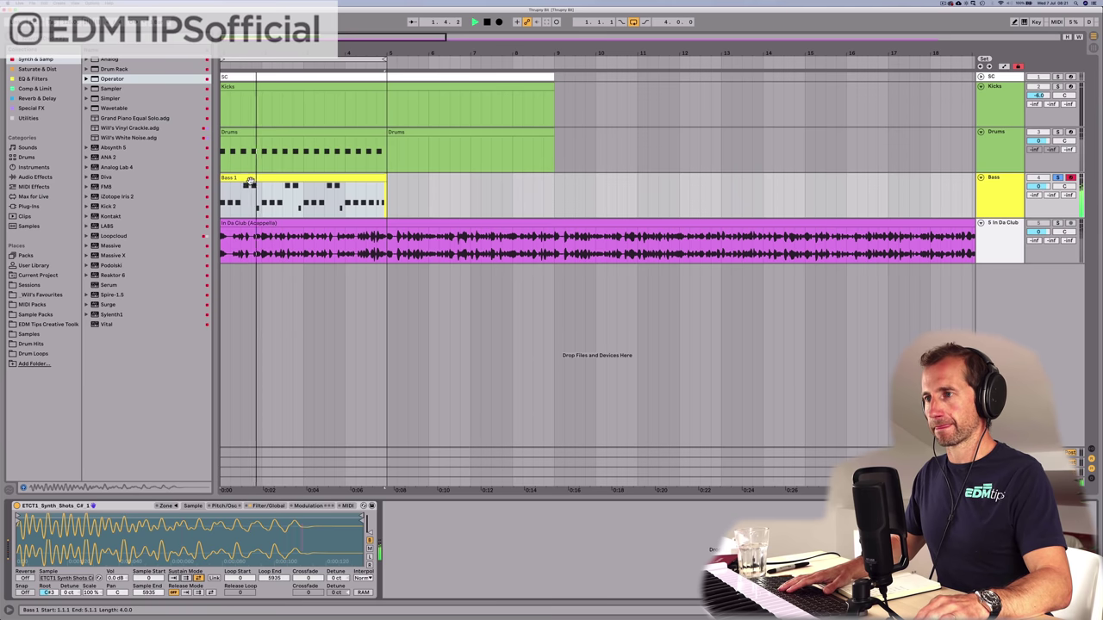
key(space)
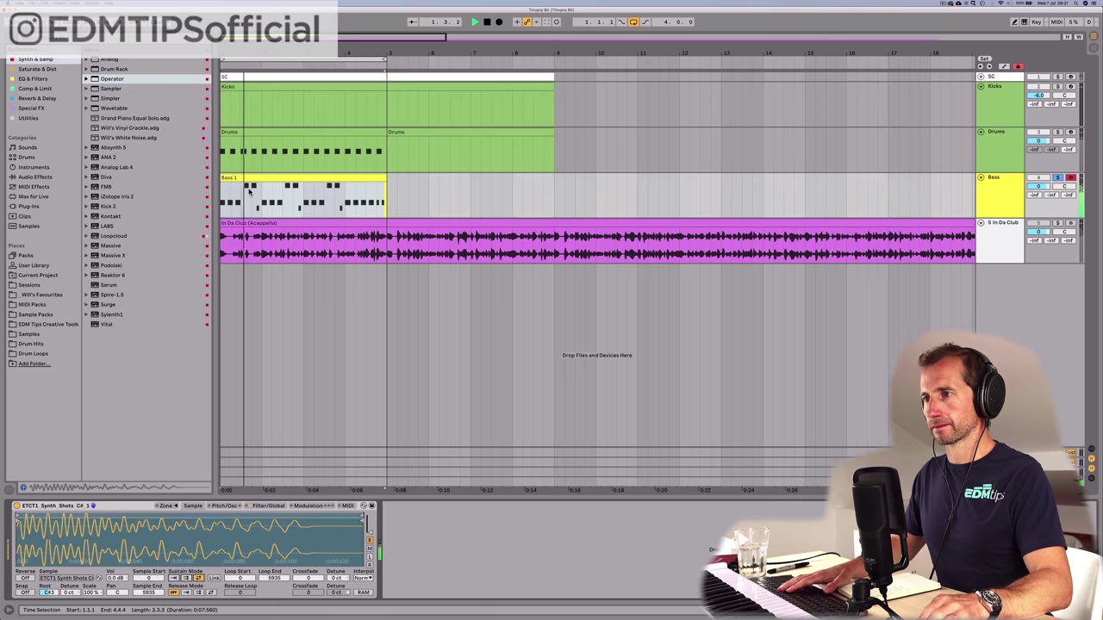
key(space)
Step: Lengthen the first D#2 note in bar 5 of the Bass 1 clip to three sixteenths and return to the Sampler
double_click(248, 179)
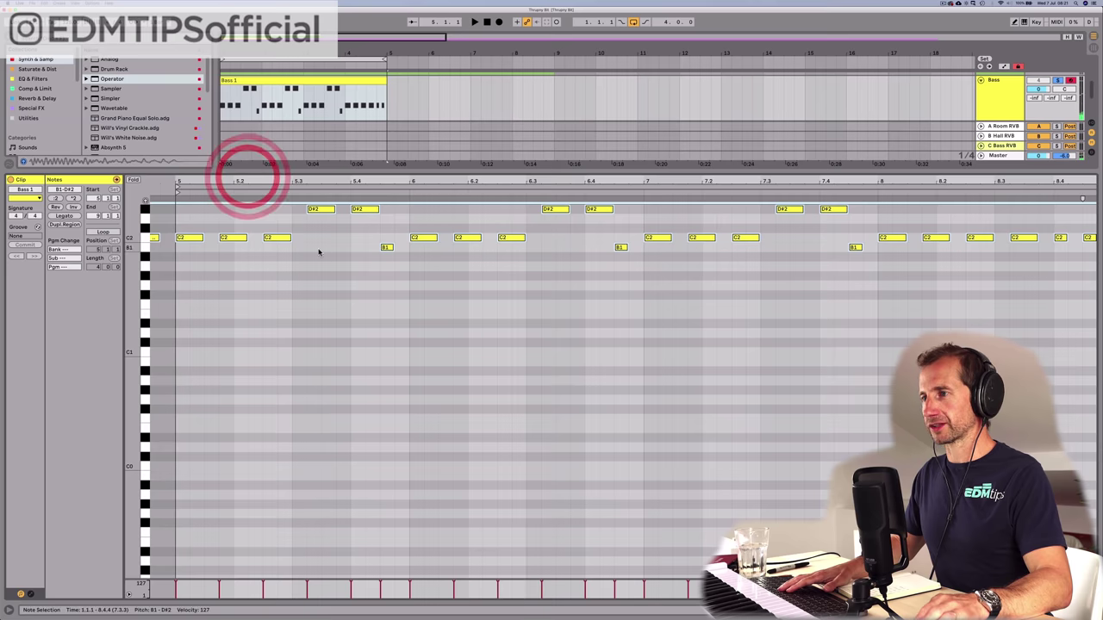
click(320, 209)
drag(335, 209, 348, 210)
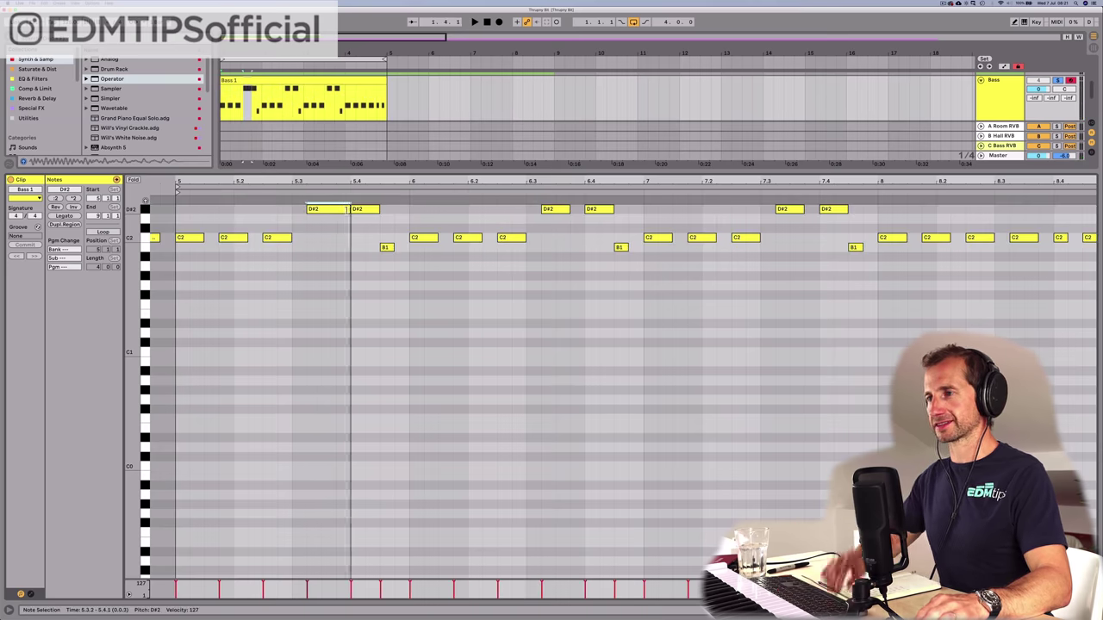
key(shift+Tab)
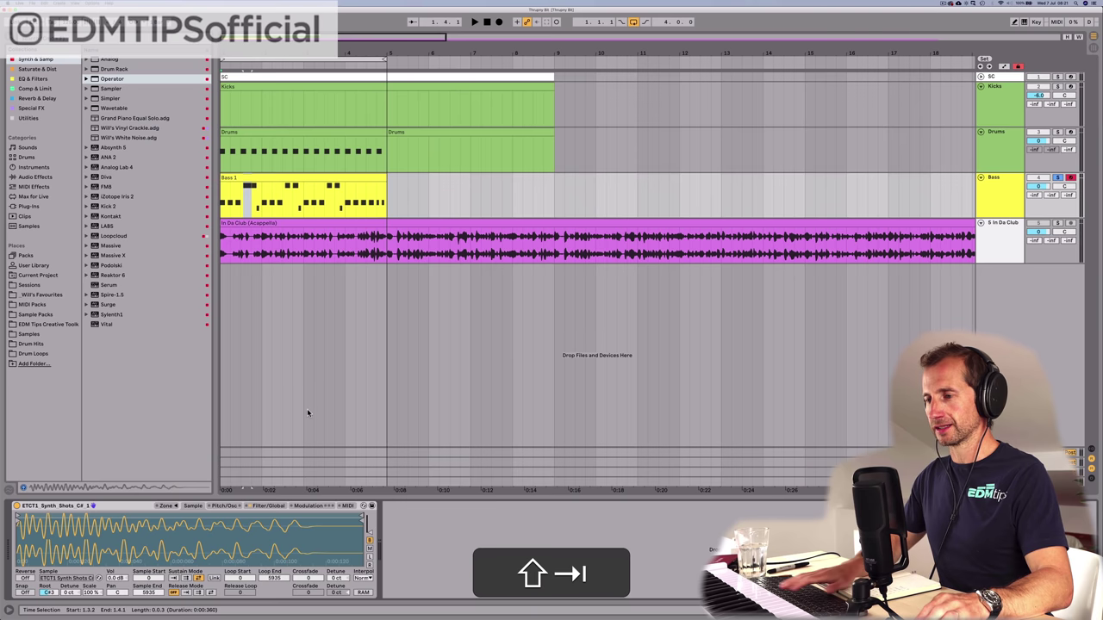
Step: Set the Sampler's sustain loop end to 5071 during playback and audition the Bass 1 clip from its beginning
key(space)
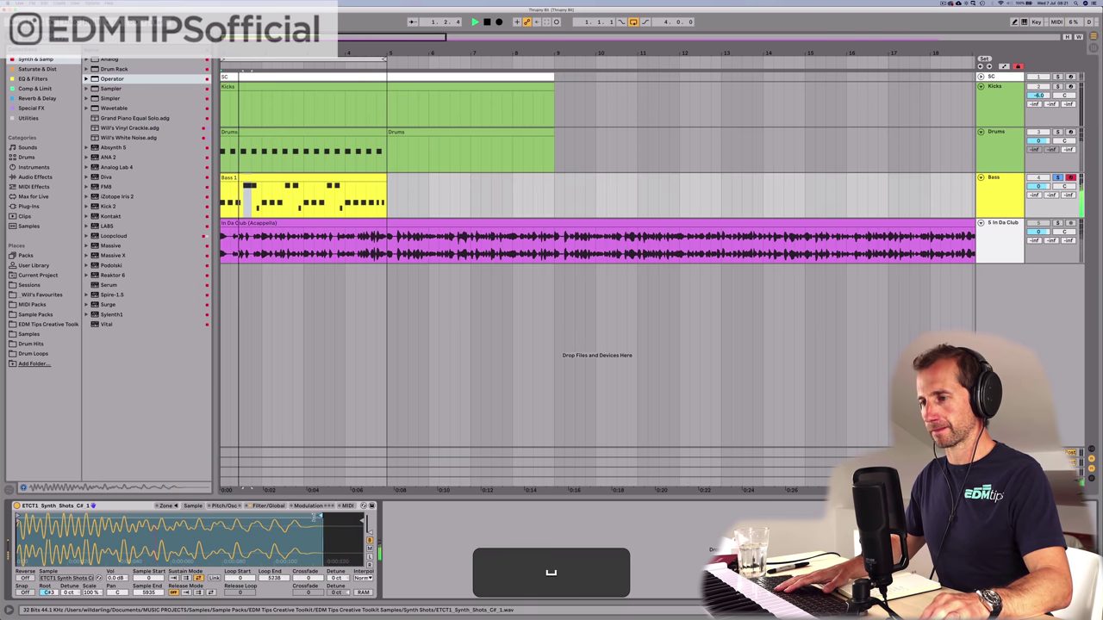
click(310, 517)
key(space)
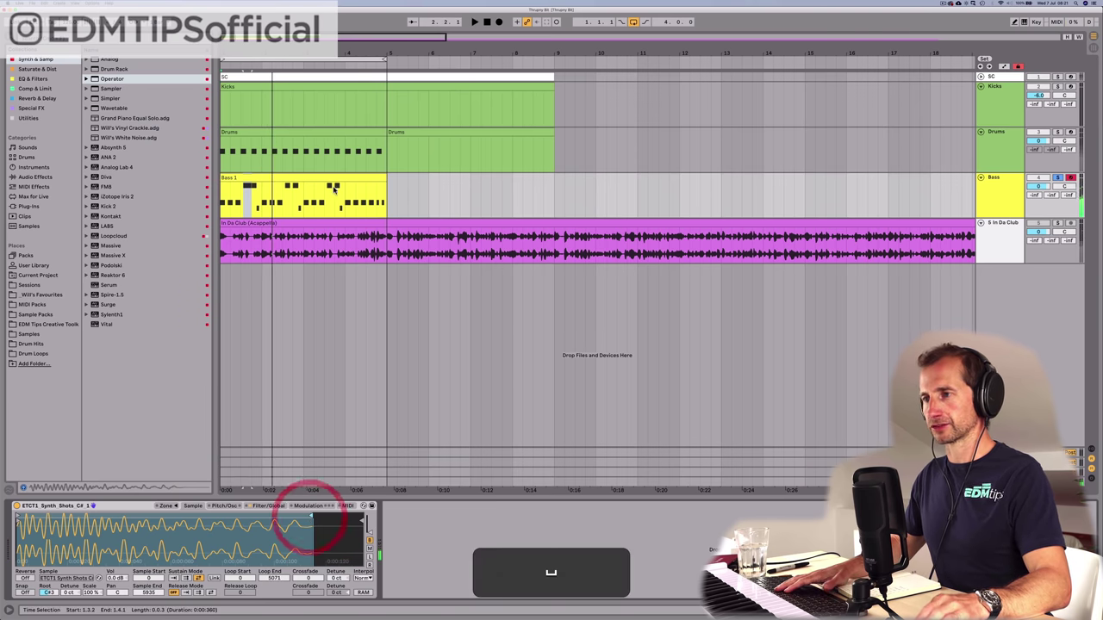
double_click(257, 181)
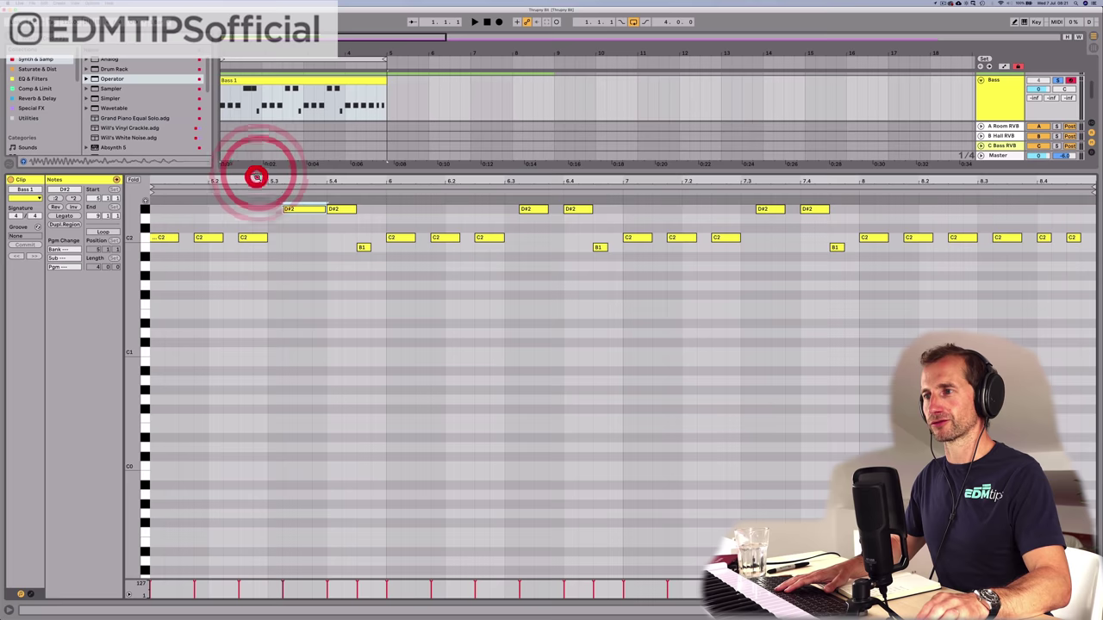
click(162, 215)
key(space)
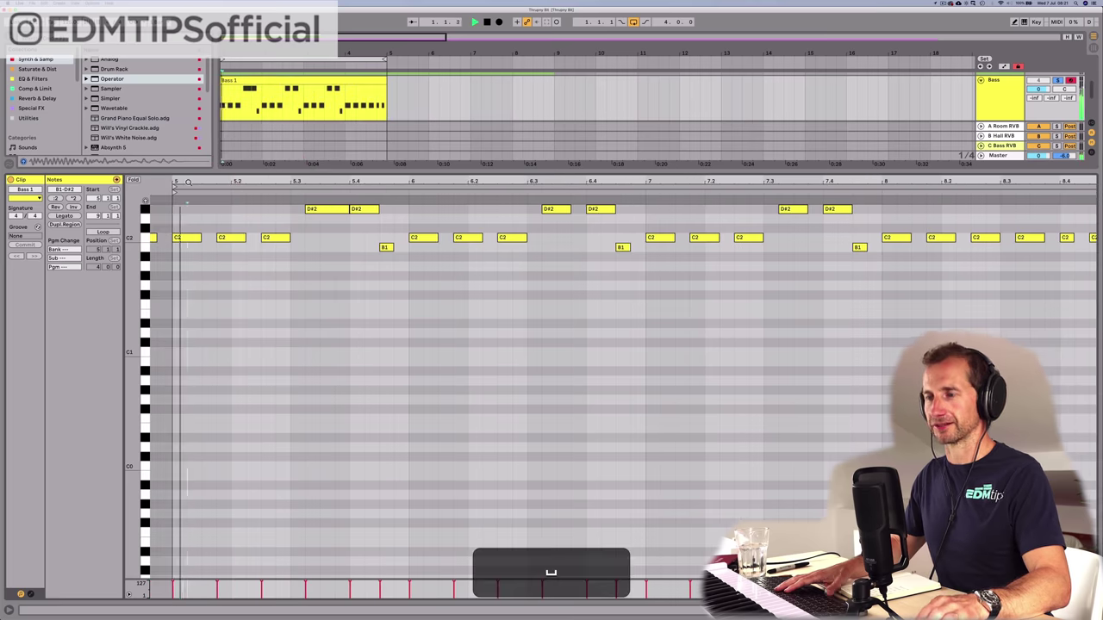
key(space)
key(shift+Tab)
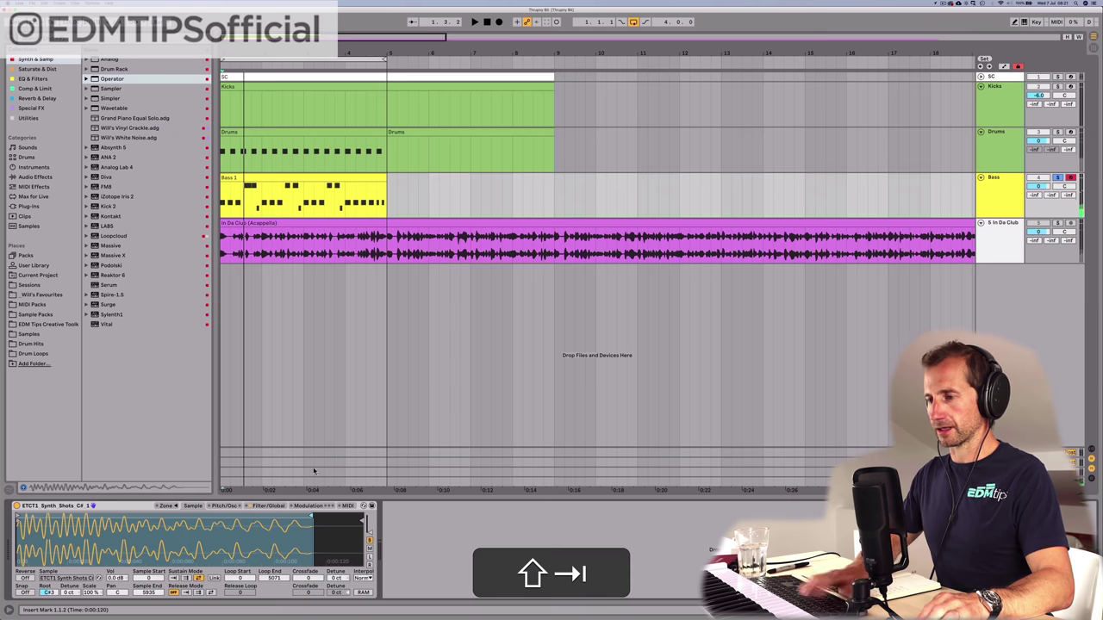
Step: Set the Sampler's amplitude envelope release to 61.9 ms while playing back the bassline
click(271, 507)
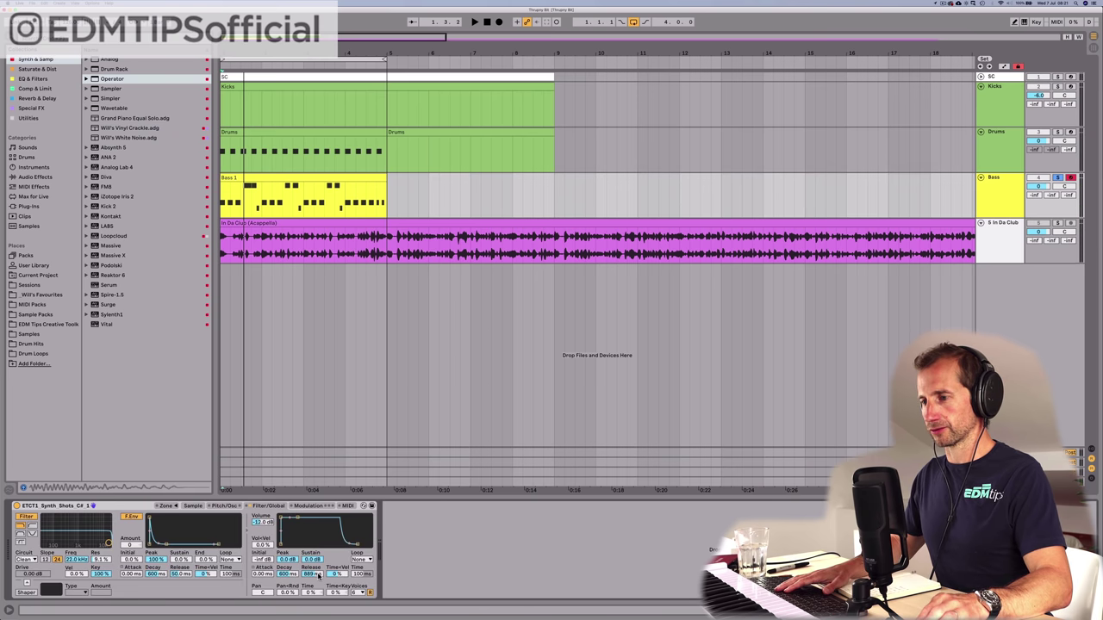
key(space)
drag(311, 574, 311, 583)
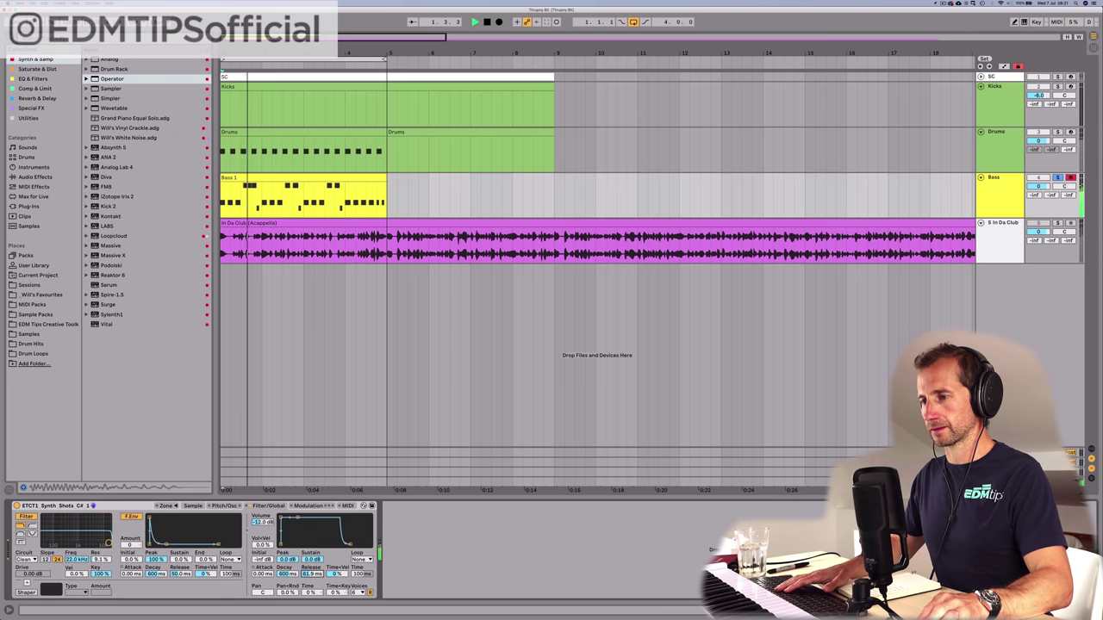
key(space)
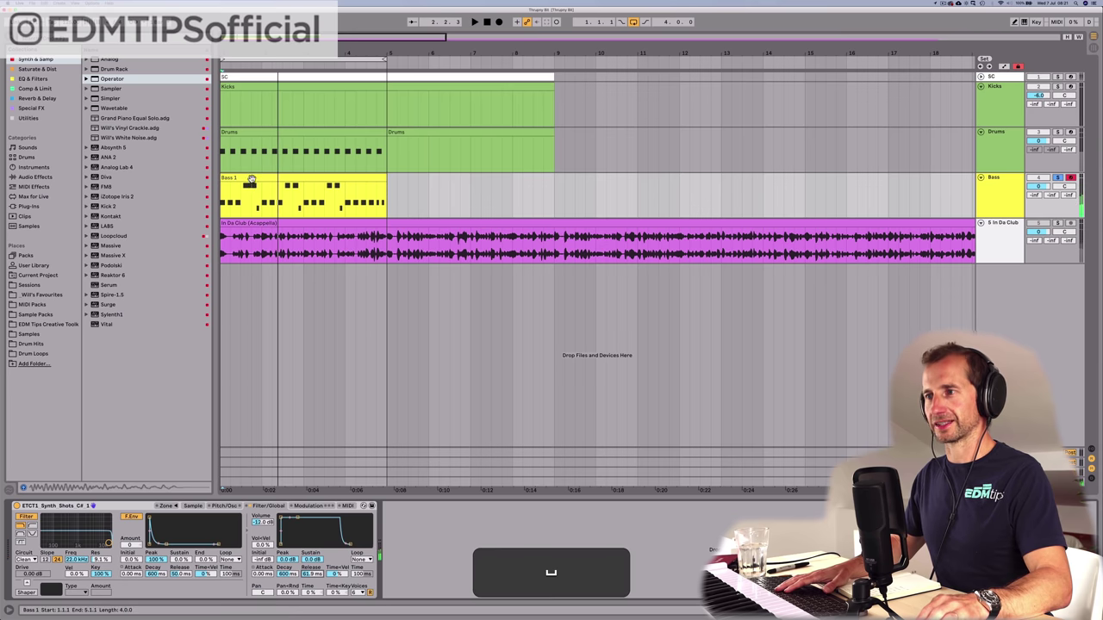
Step: Inspect the lengthened D#2 note in the Bass 1 clip and listen to the bassline with the Sampler's waveform shown
double_click(251, 179)
shift+click(317, 210)
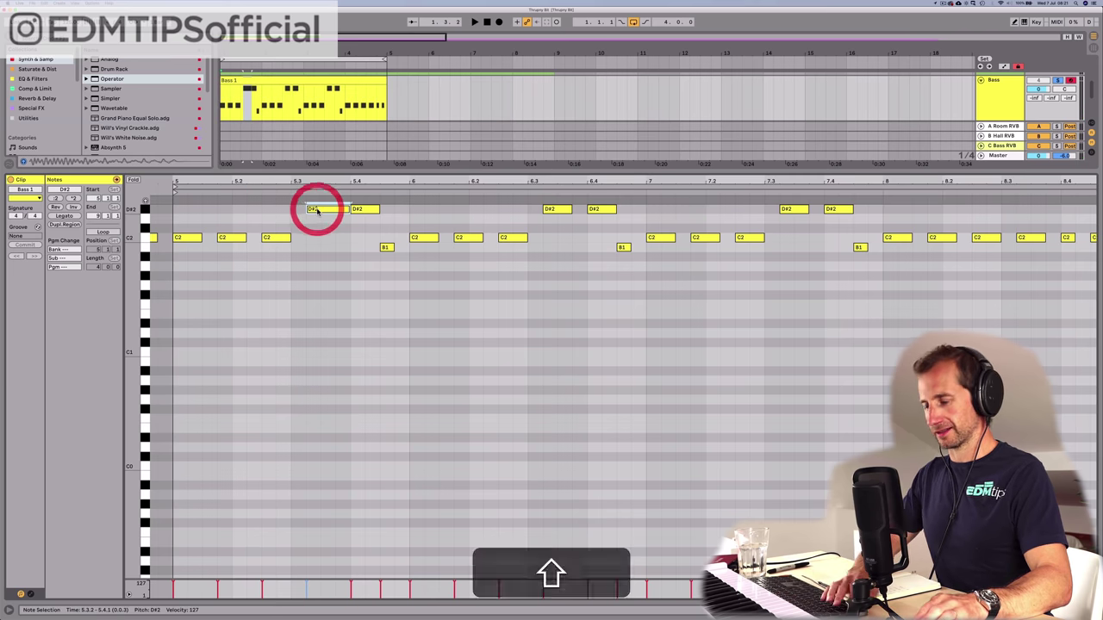
key(shift+Tab)
click(243, 203)
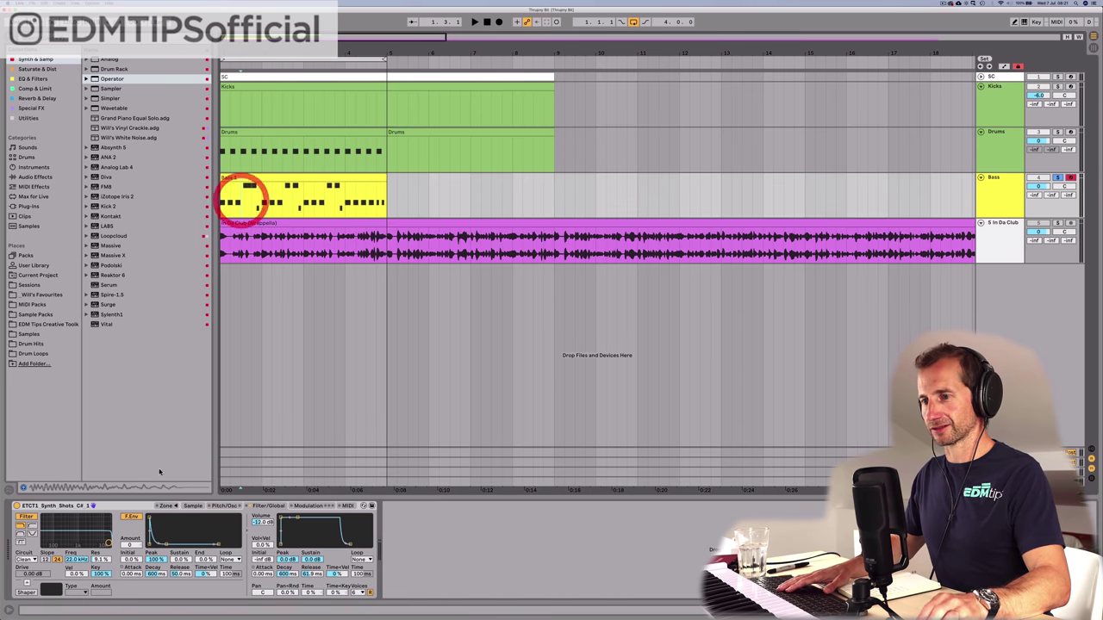
click(189, 506)
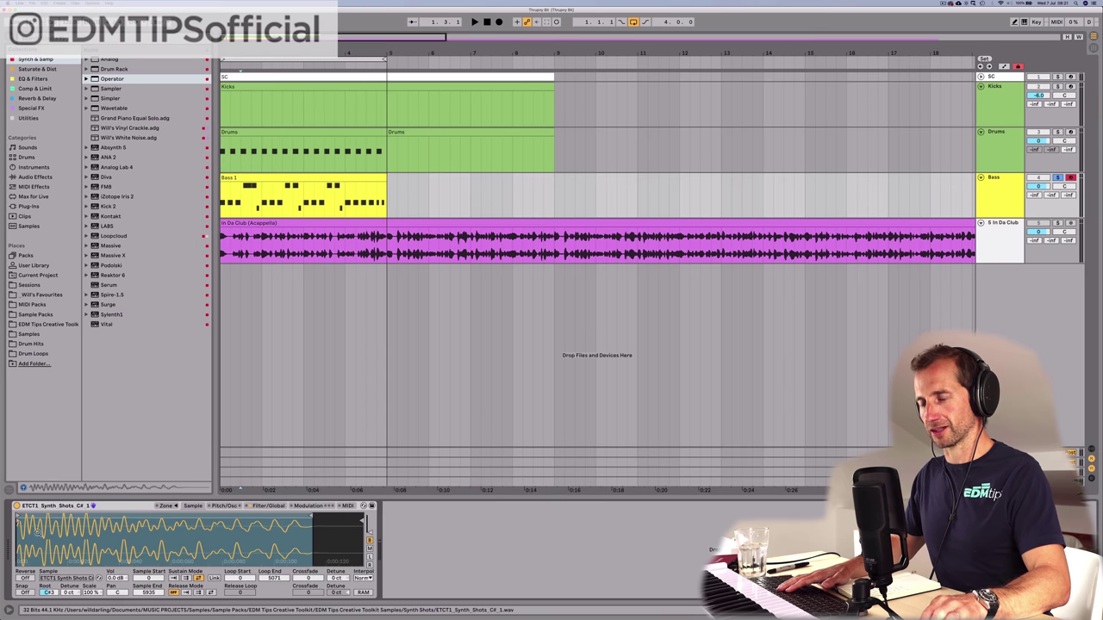
key(space)
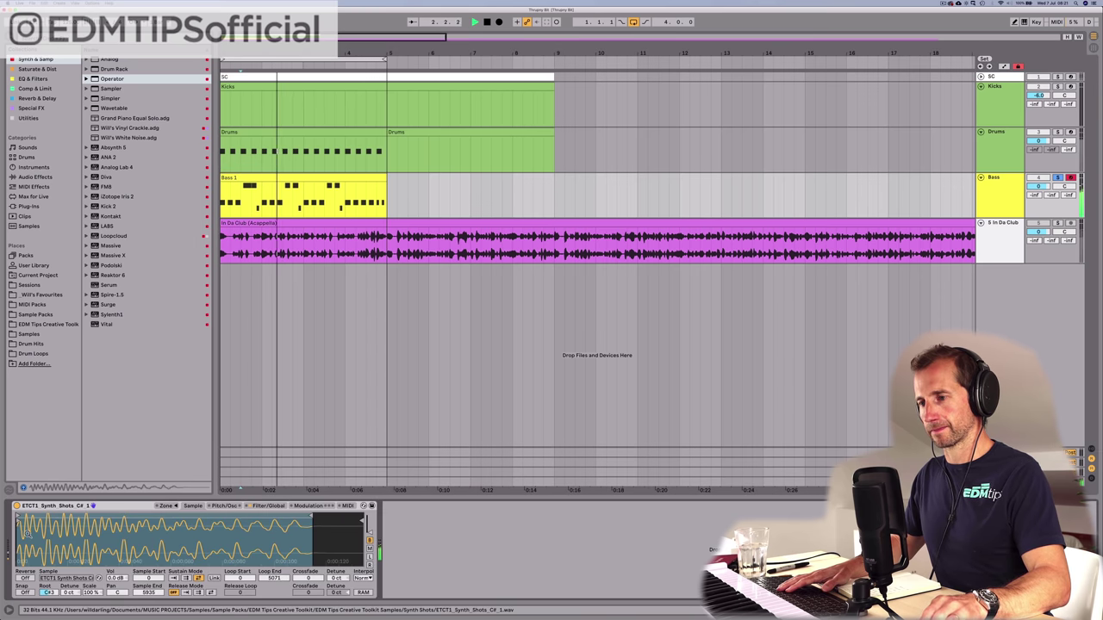
key(space)
Step: Duplicate the D#2 row's range from 5.3.1 to 6.3.1 twice across the Bass 1 clip and play it back
double_click(281, 178)
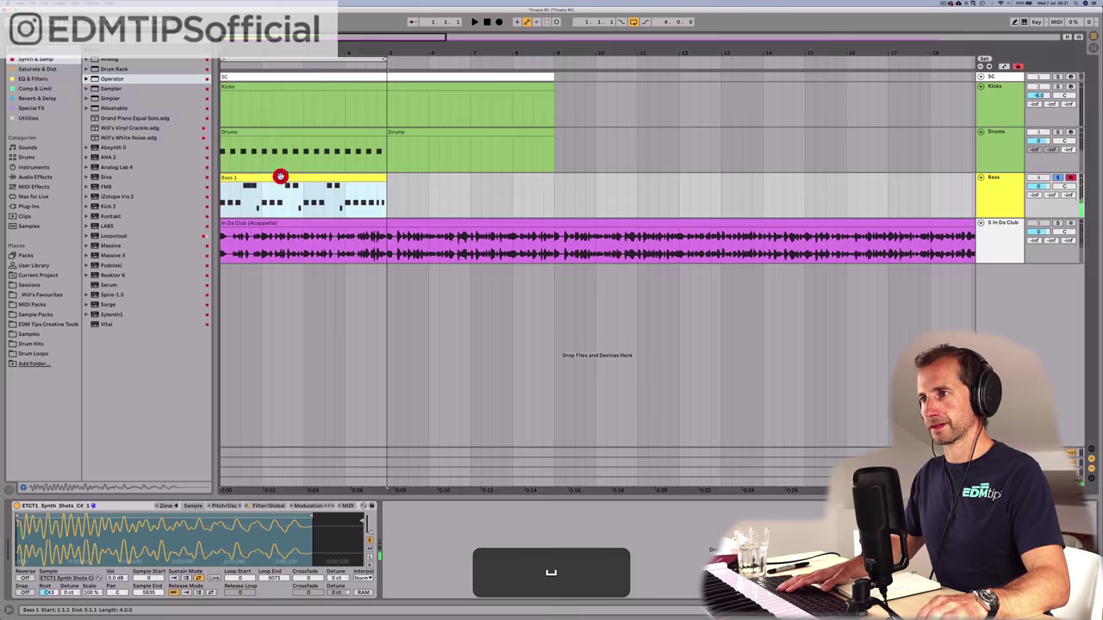
click(384, 256)
drag(272, 207, 389, 215)
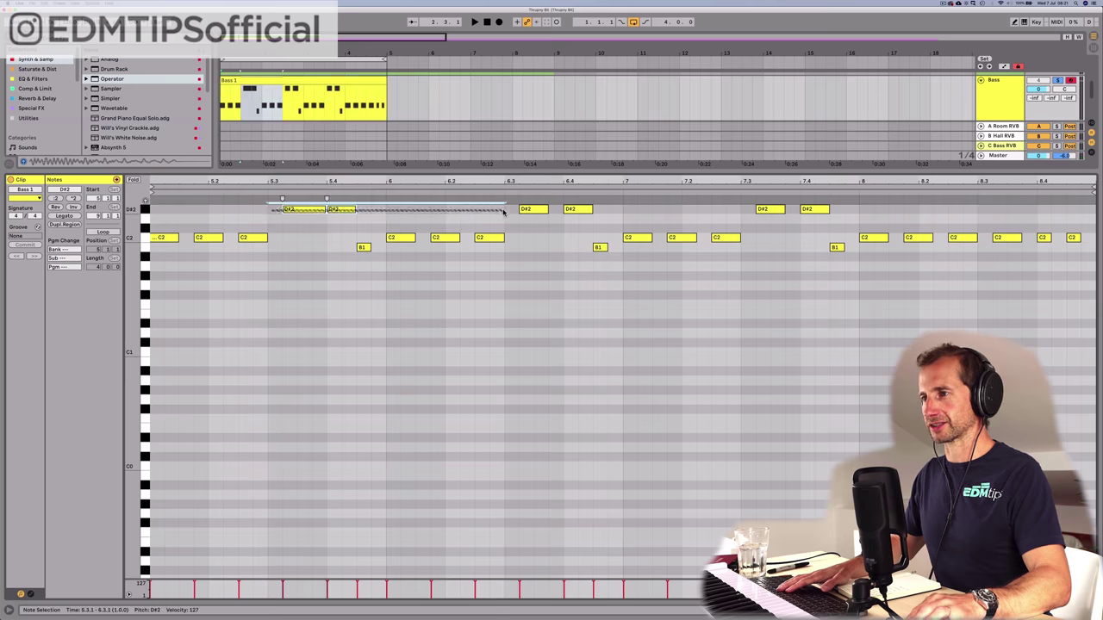
drag(504, 212, 504, 213)
key(super+d)
key(super+d)
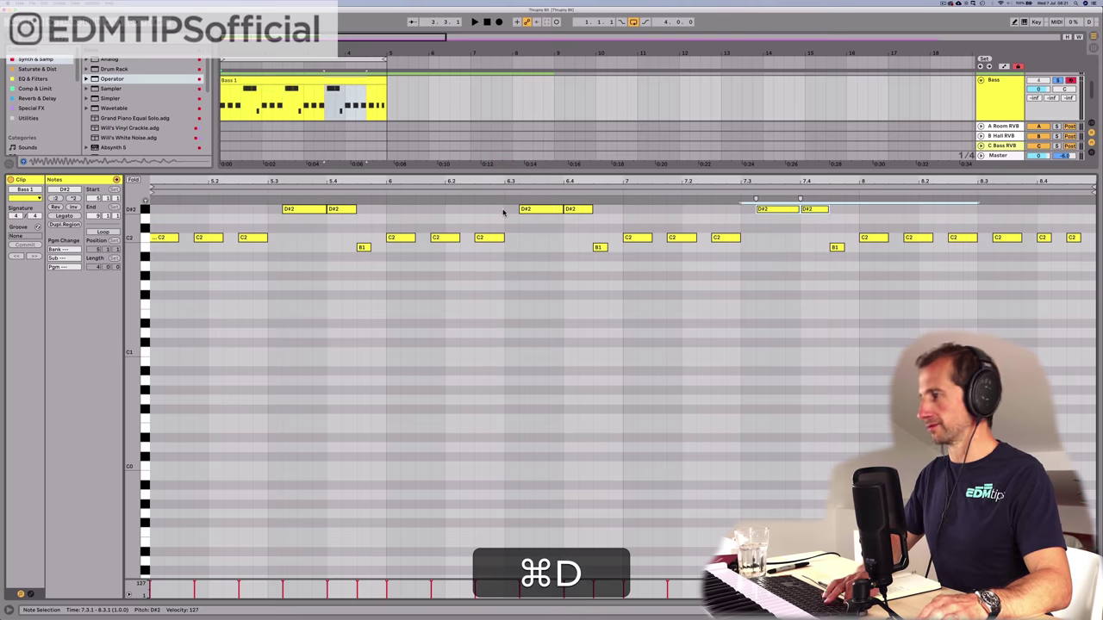
key(space)
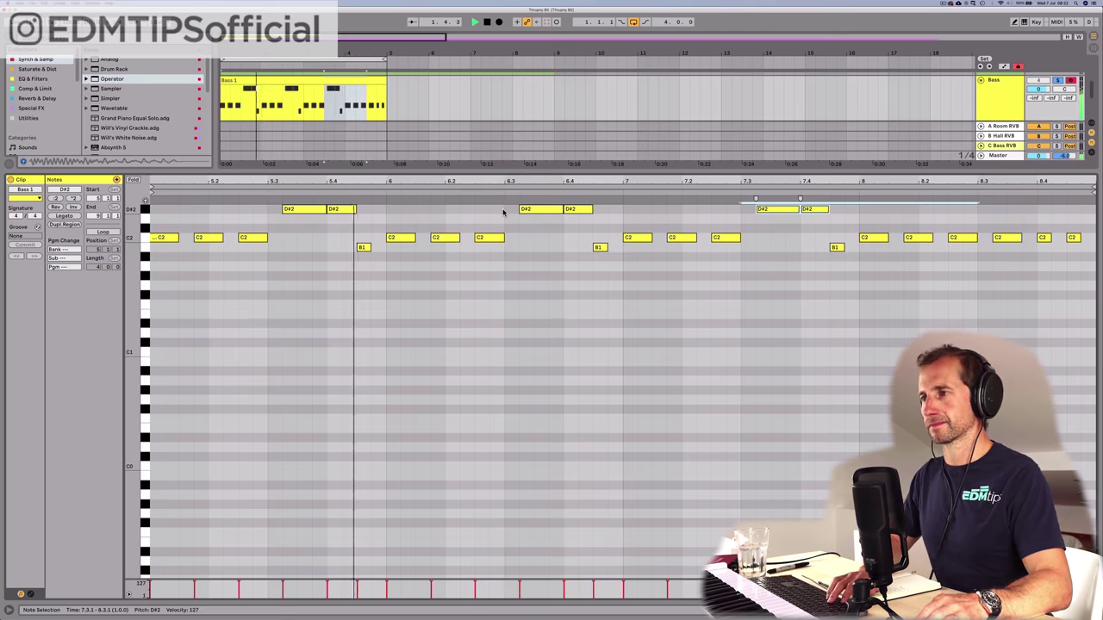
click(513, 243)
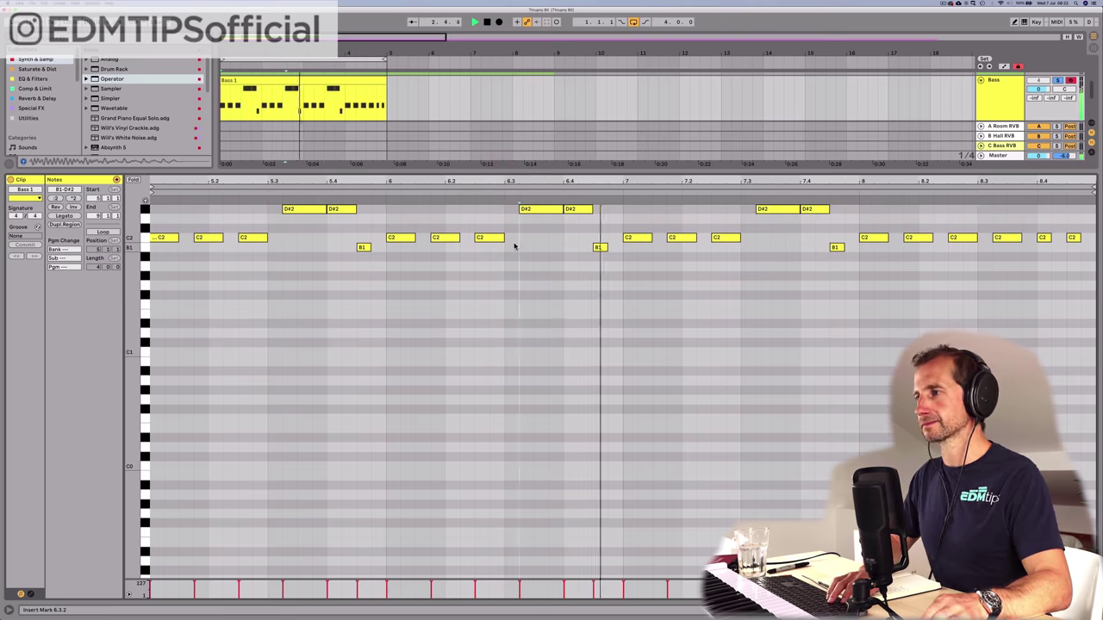
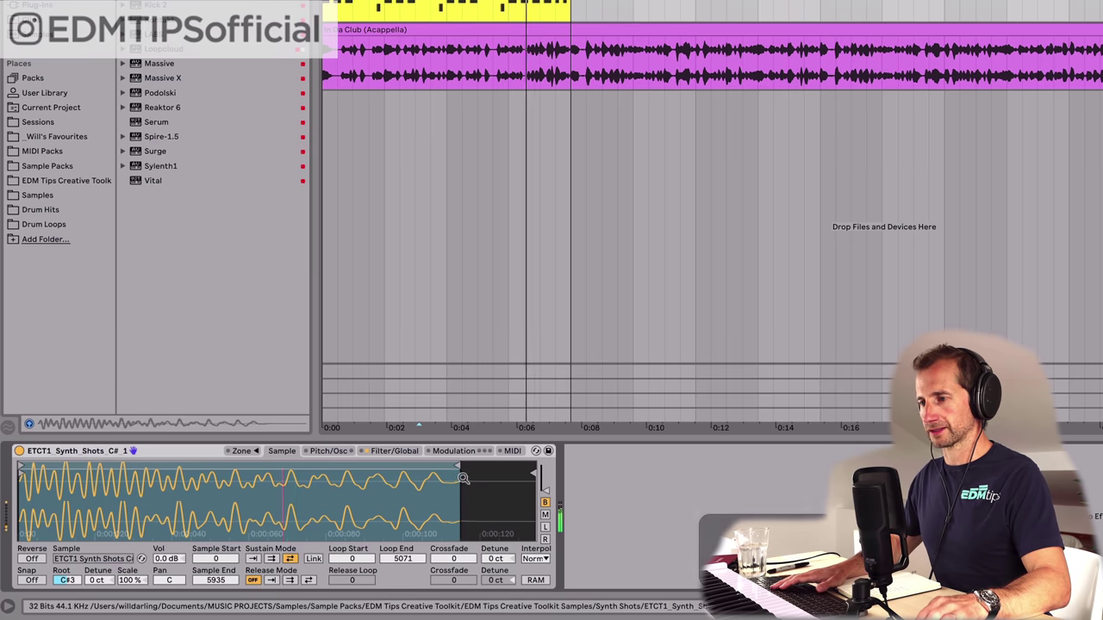
Step: Move the Sampler's sustain loop end to 5326 while listening, and stop playback
click(323, 517)
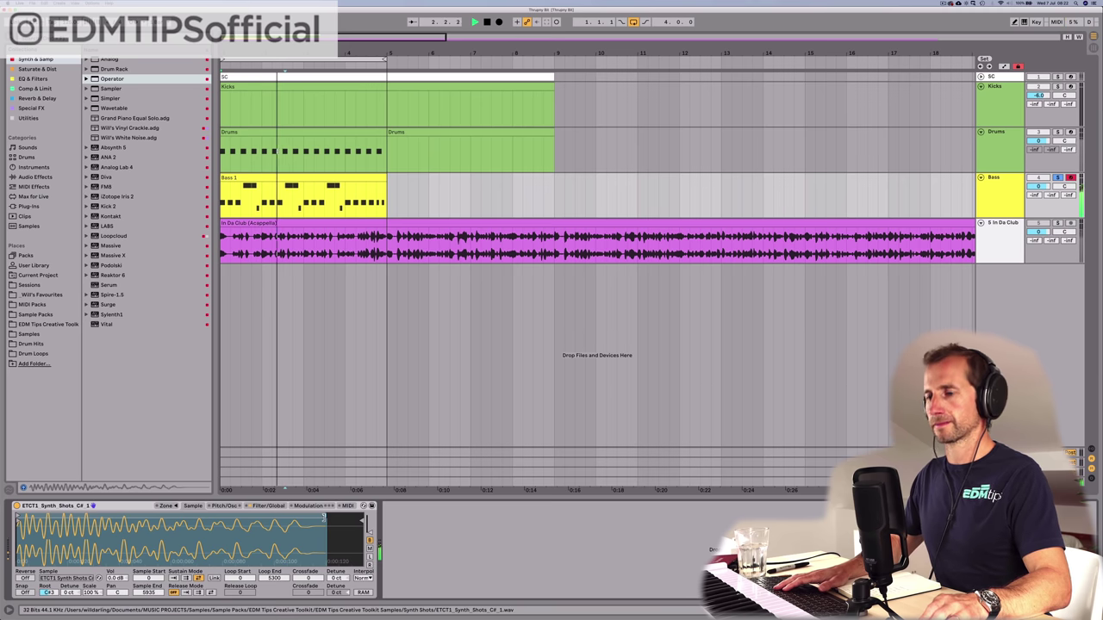
click(323, 517)
key(space)
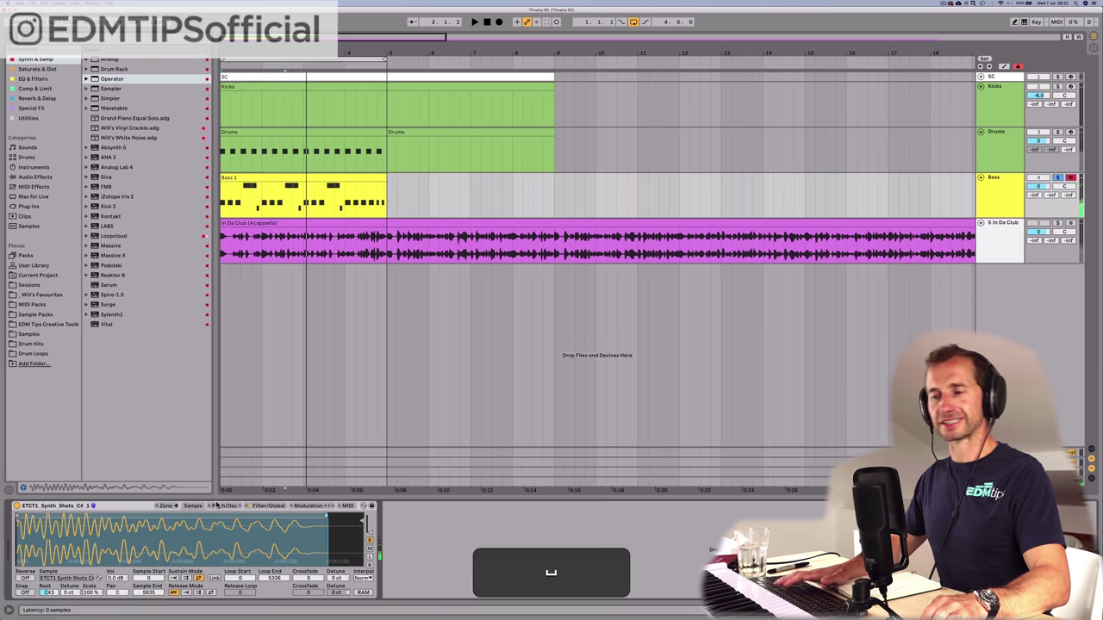
Step: Enable the Sampler's pitch envelope with amount -12 st, peak -100% and decay 206 ms, comparing it on and off during playback
click(222, 506)
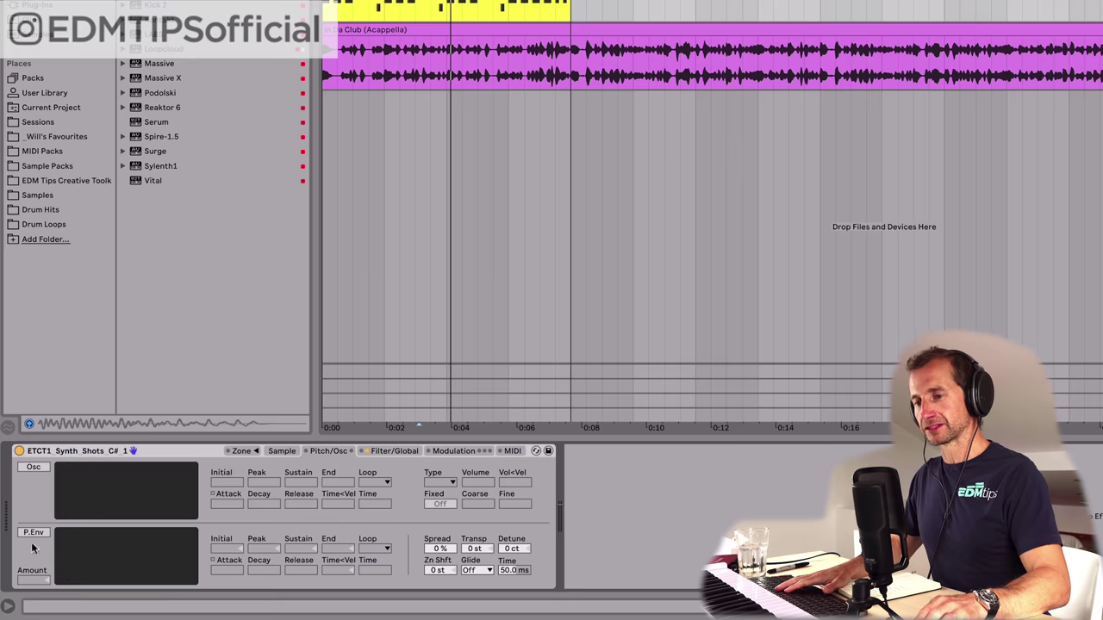
click(29, 532)
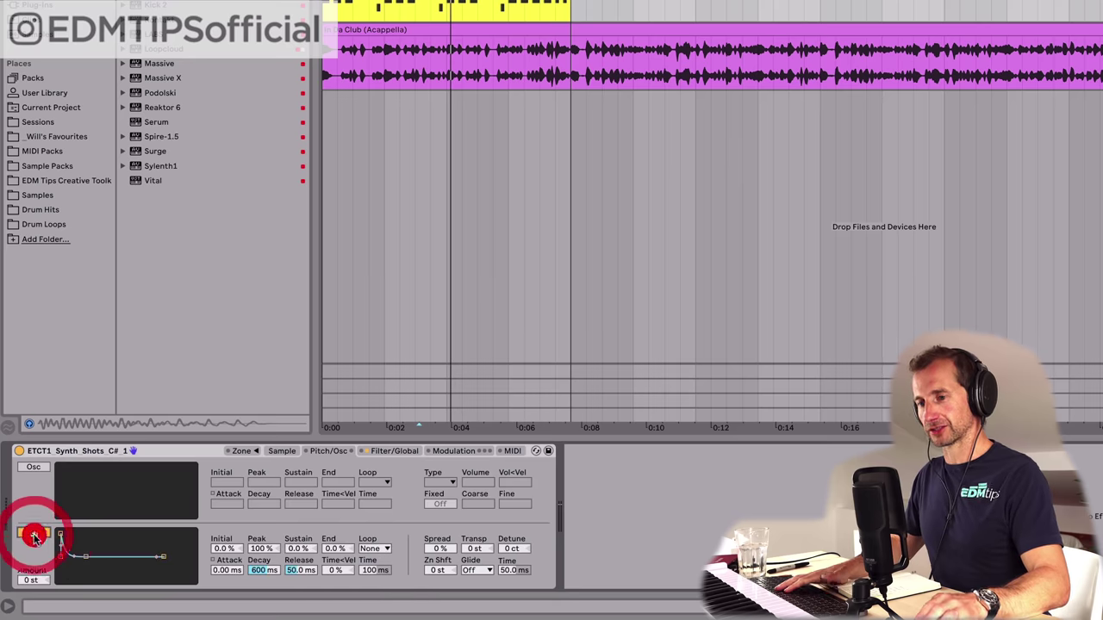
key(space)
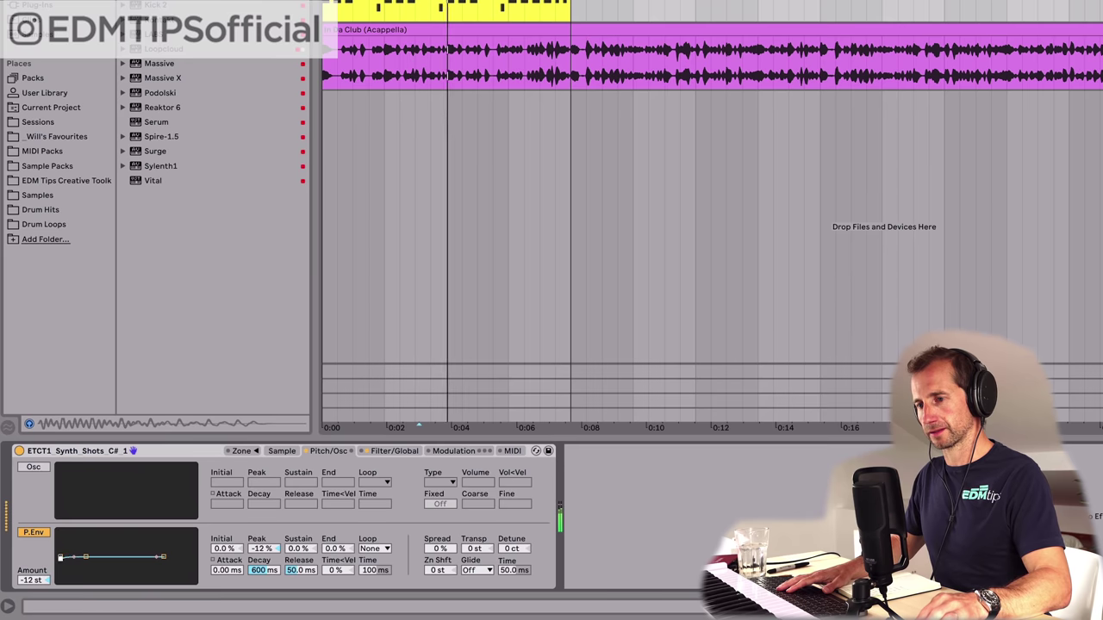
drag(60, 558, 60, 579)
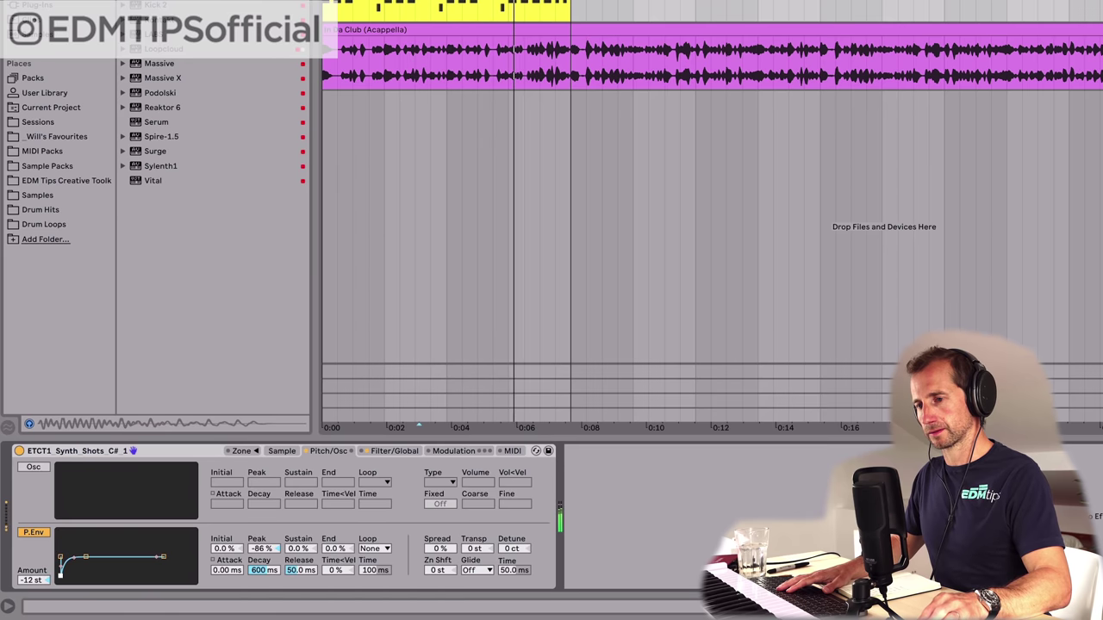
mouse_move(263, 570)
mouse_down()
mouse_move(263, 526)
mouse_move(263, 614)
mouse_move(259, 561)
mouse_up()
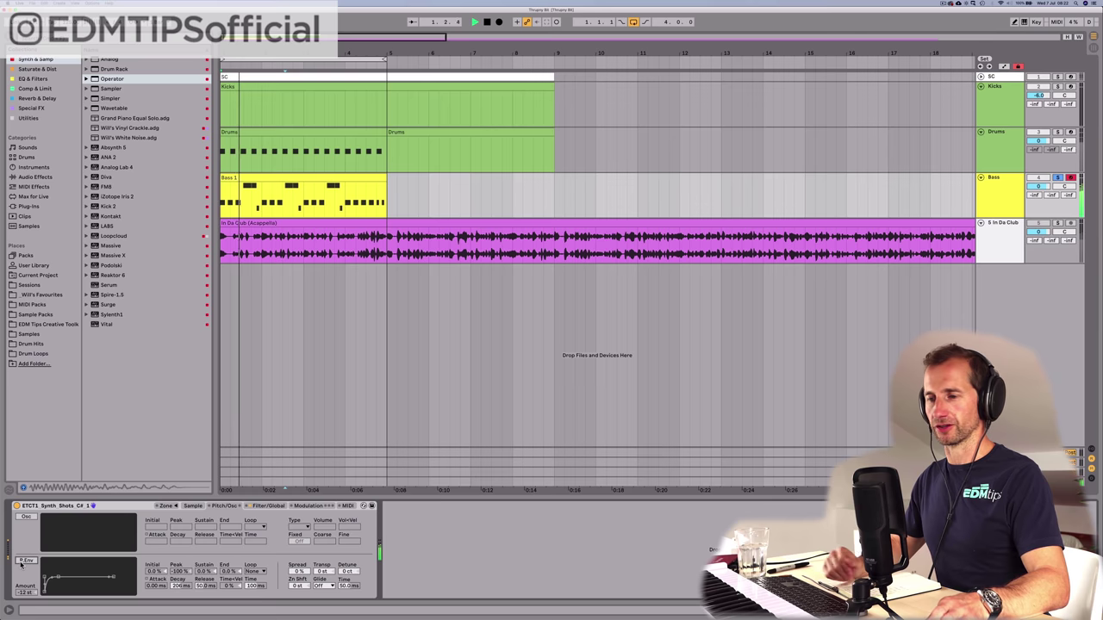
click(22, 562)
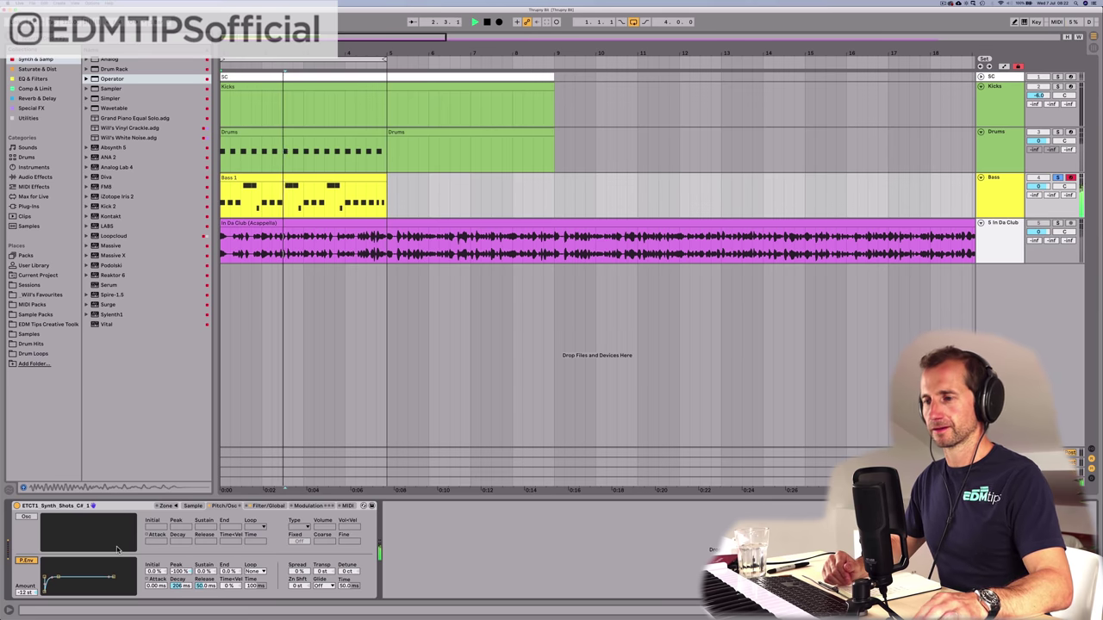
key(space)
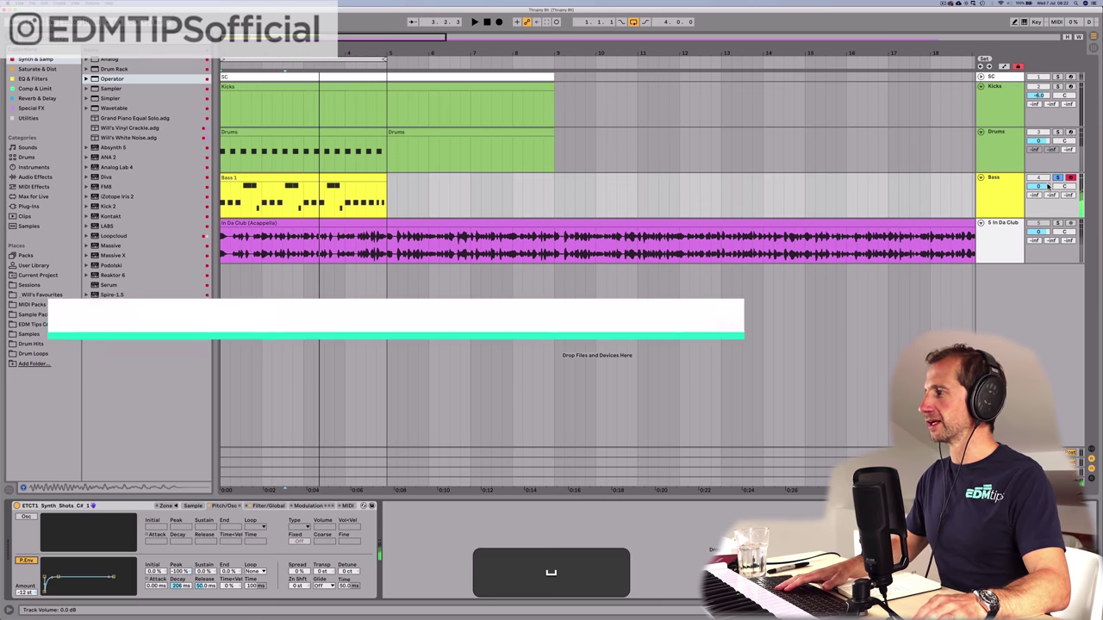
Step: Unfold the SC track and inspect its clip's Rim-808 trigger notes alongside the kick pattern on the Drums track
click(1021, 183)
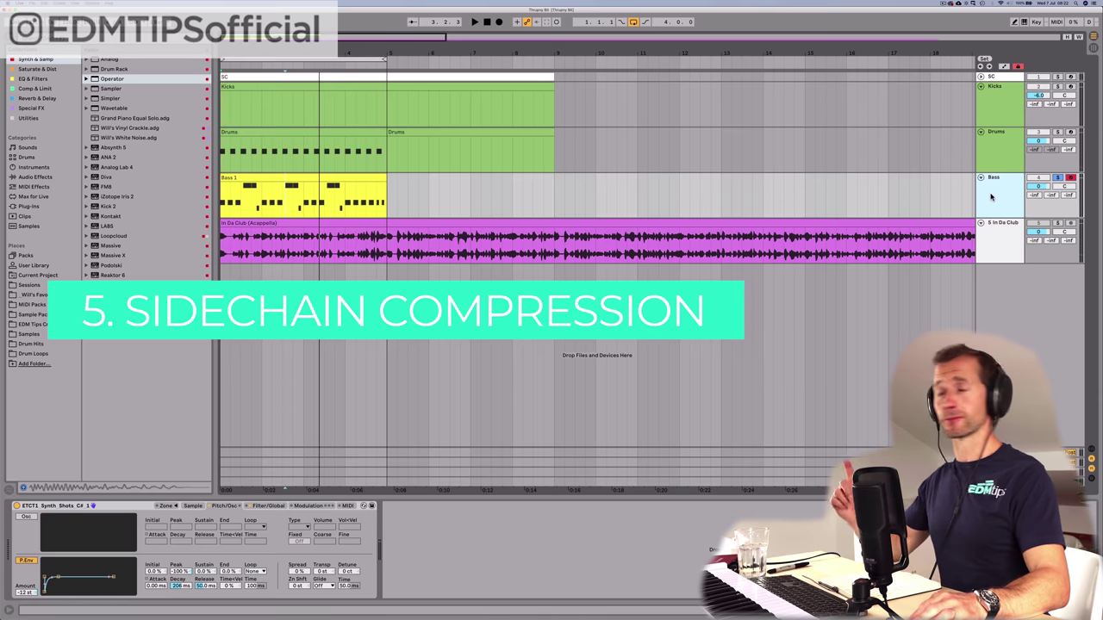
click(982, 76)
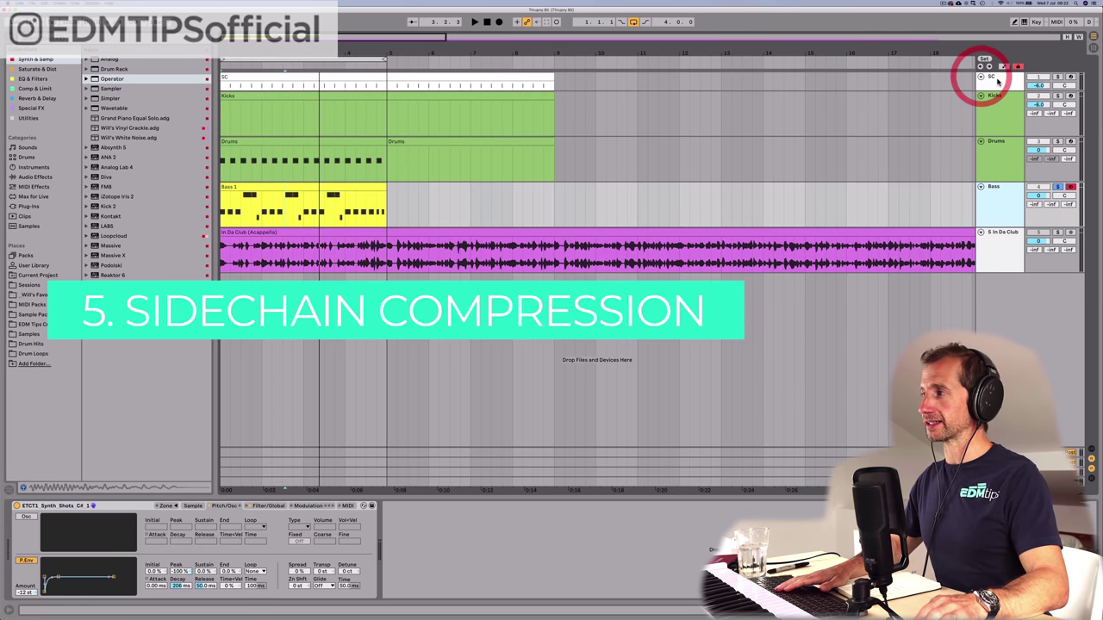
click(991, 103)
click(232, 78)
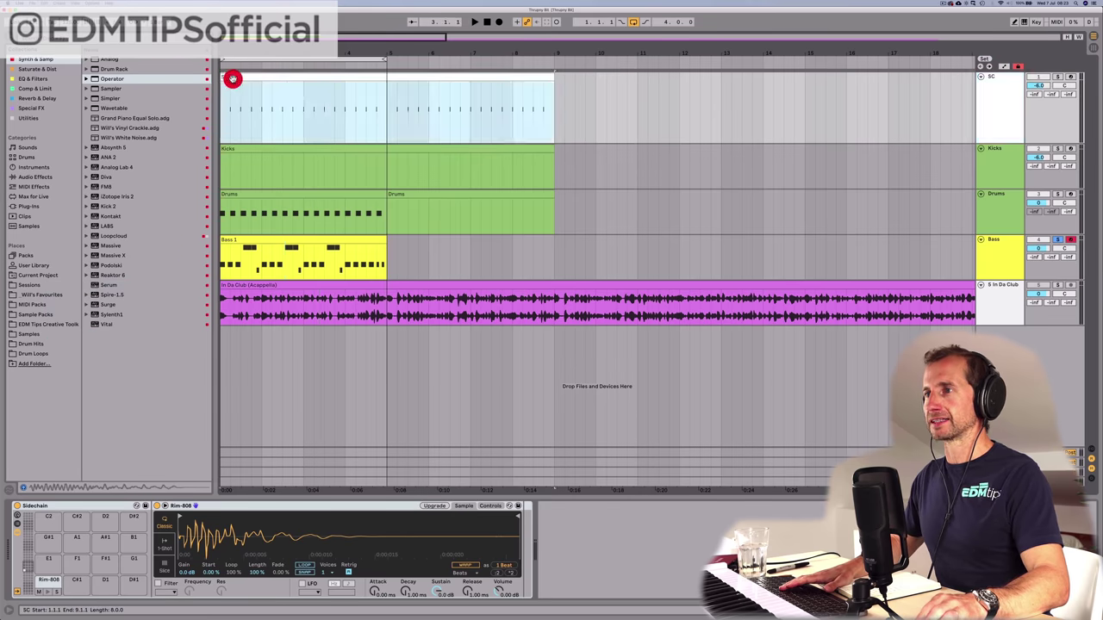
double_click(233, 79)
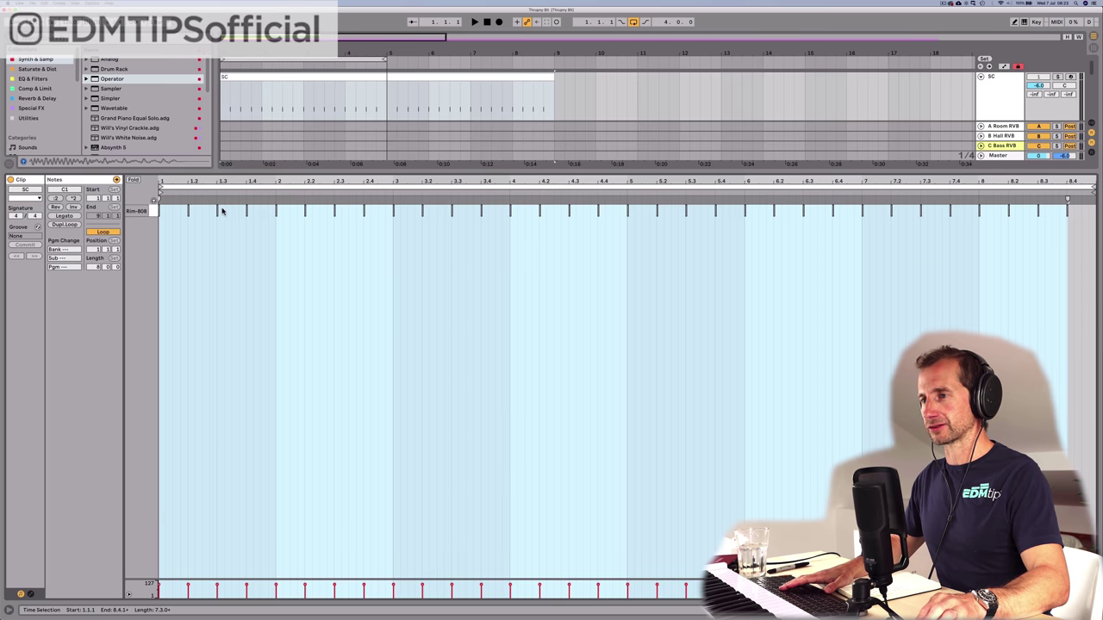
key(space)
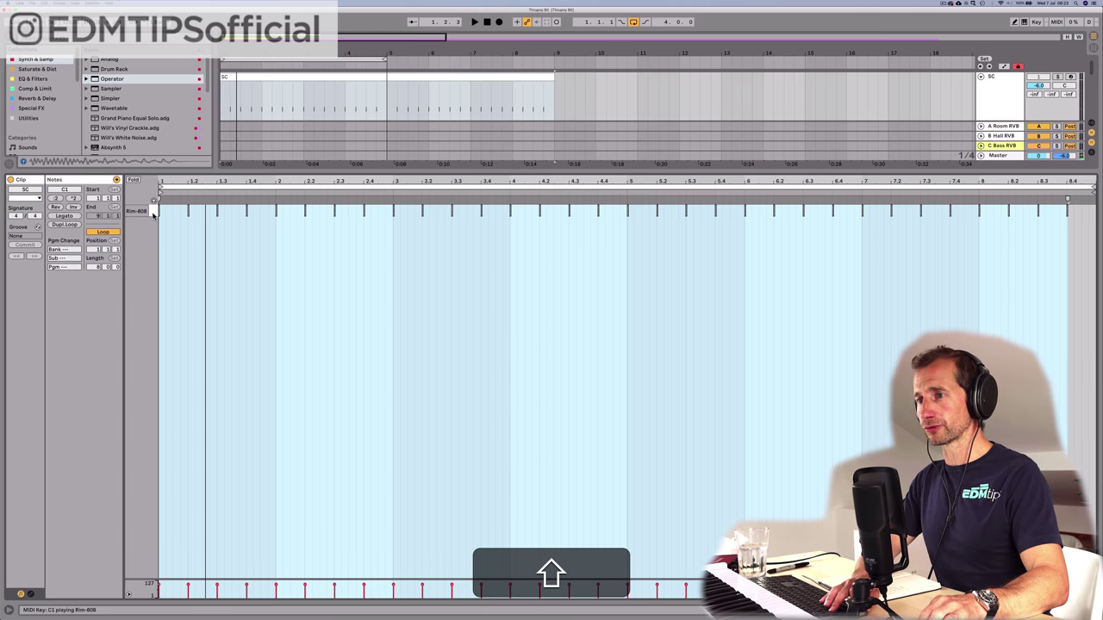
key(shift+Tab)
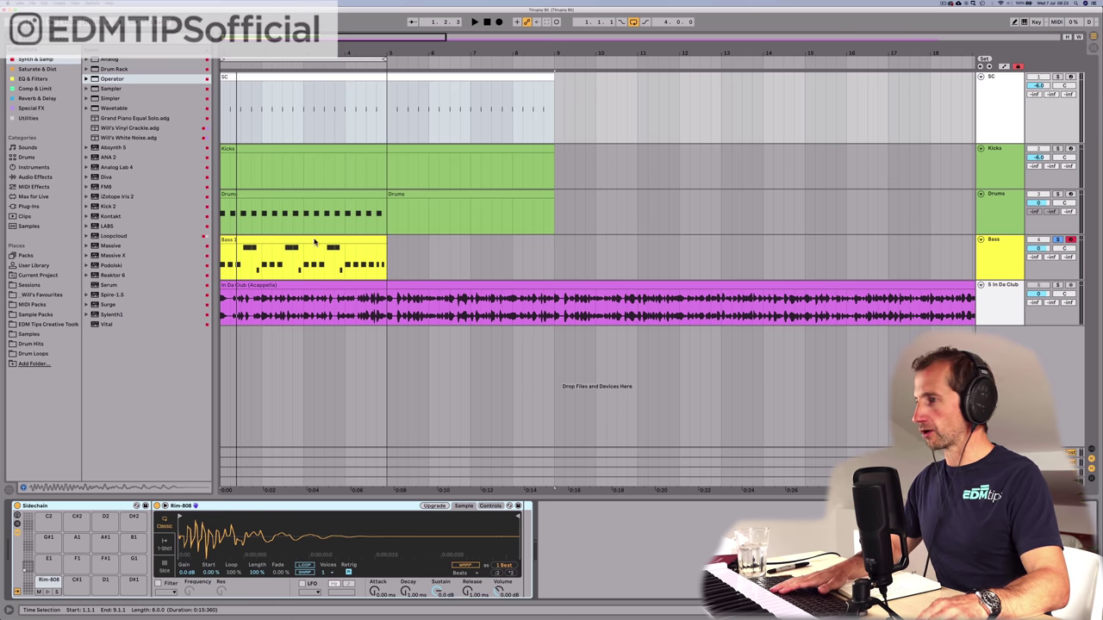
click(1006, 215)
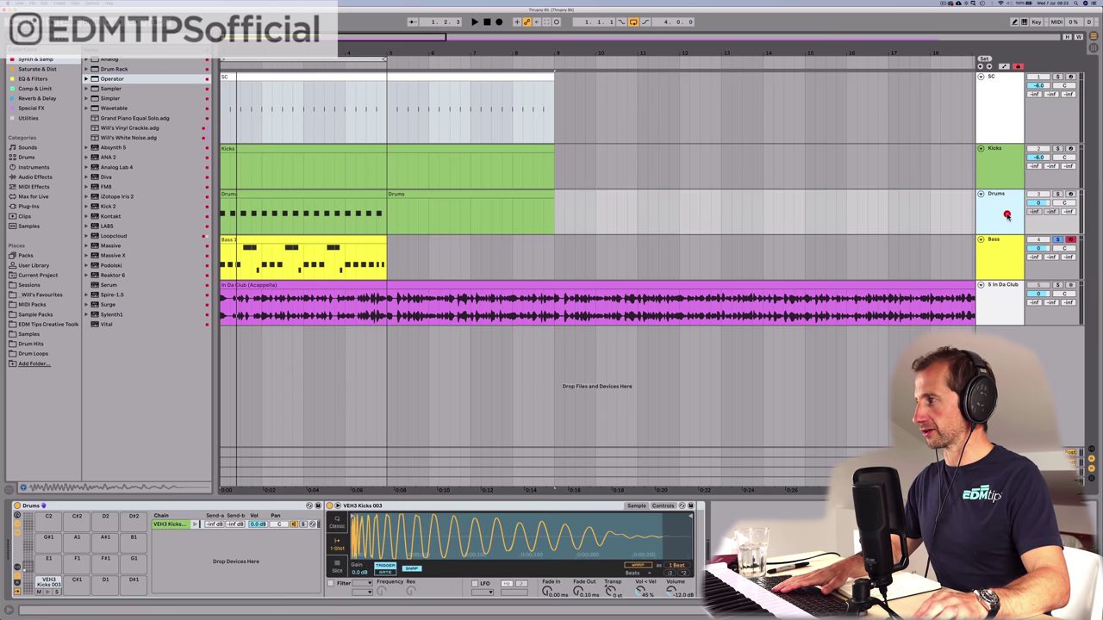
shift+click(330, 191)
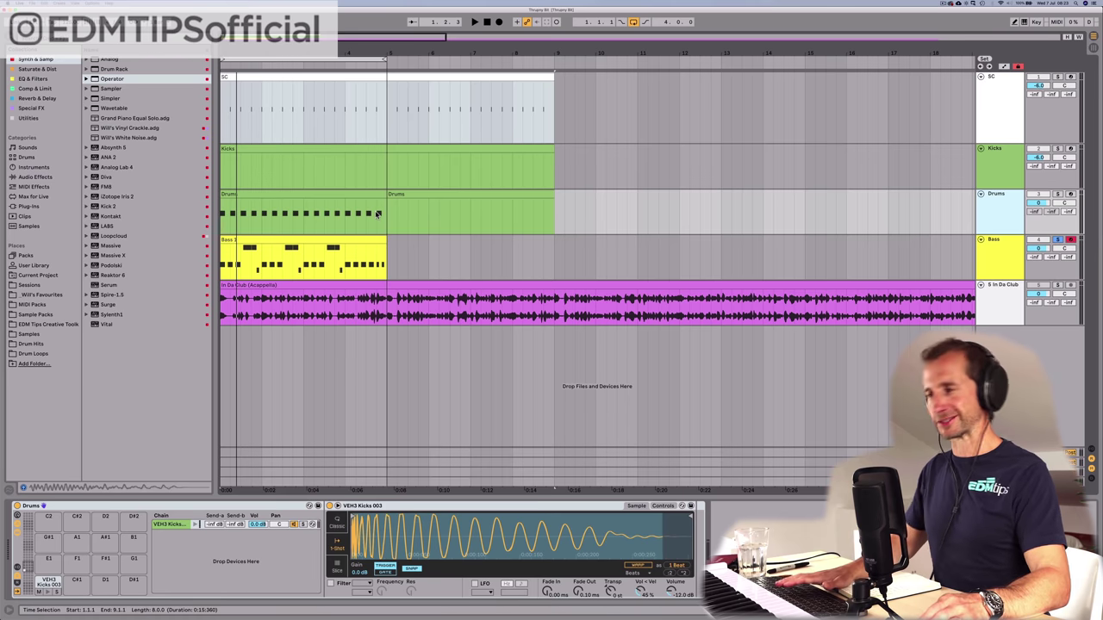
Step: Add a Compressor after the Sampler on the Bass track
click(998, 298)
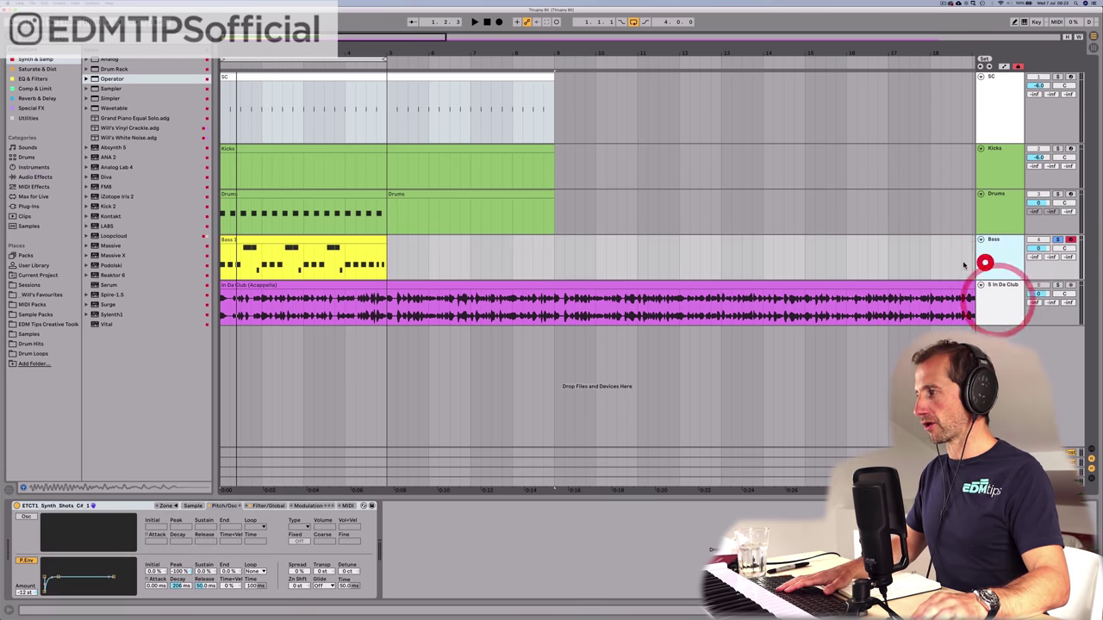
click(989, 257)
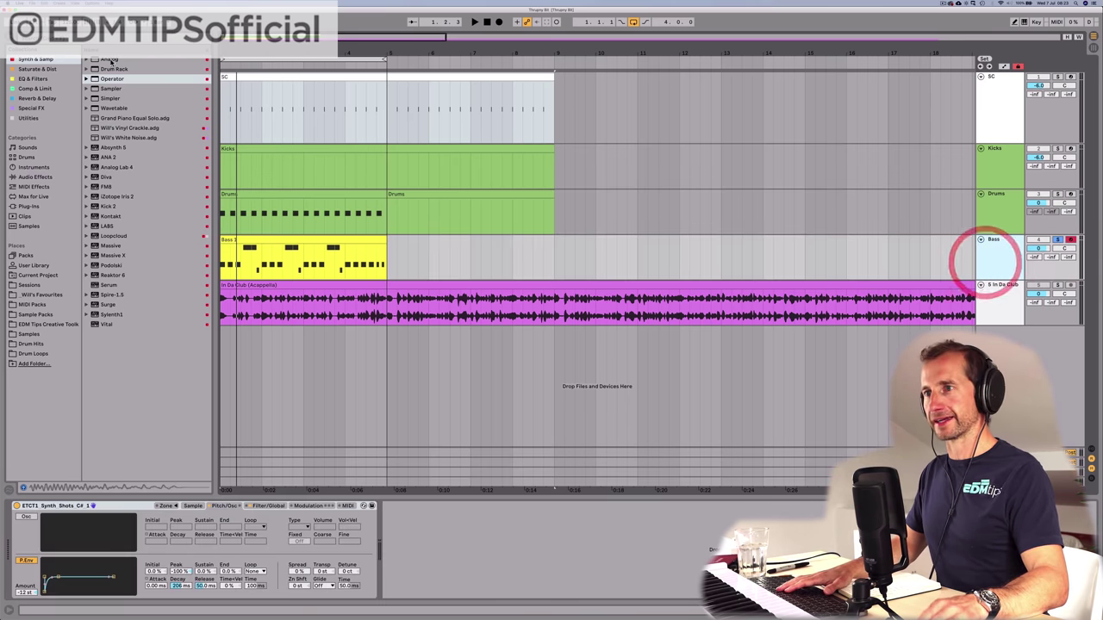
click(36, 88)
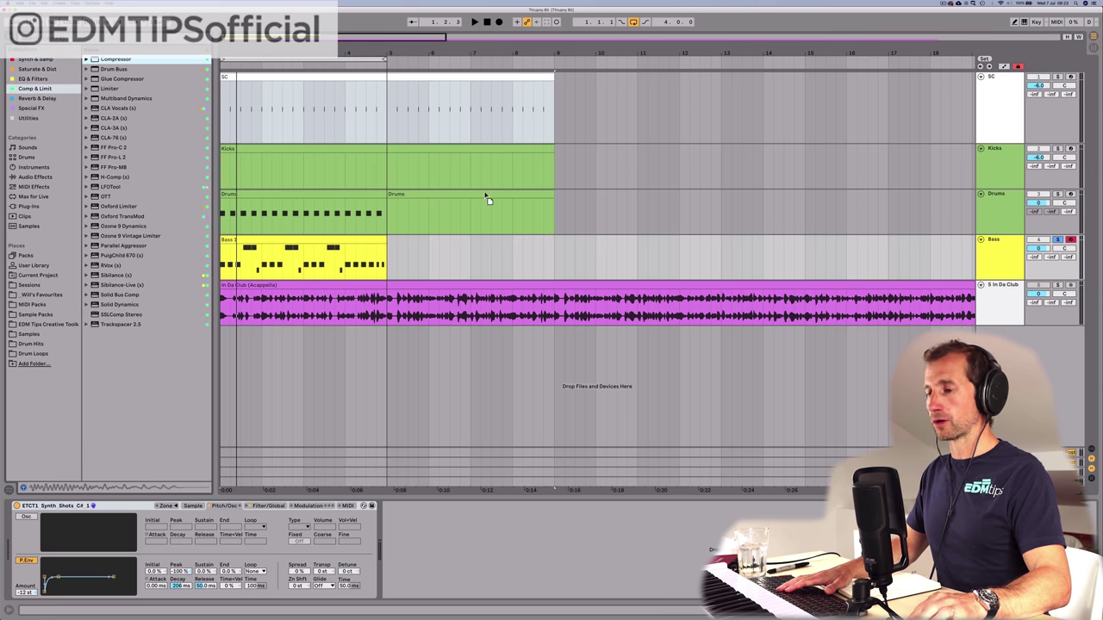
drag(435, 526, 428, 527)
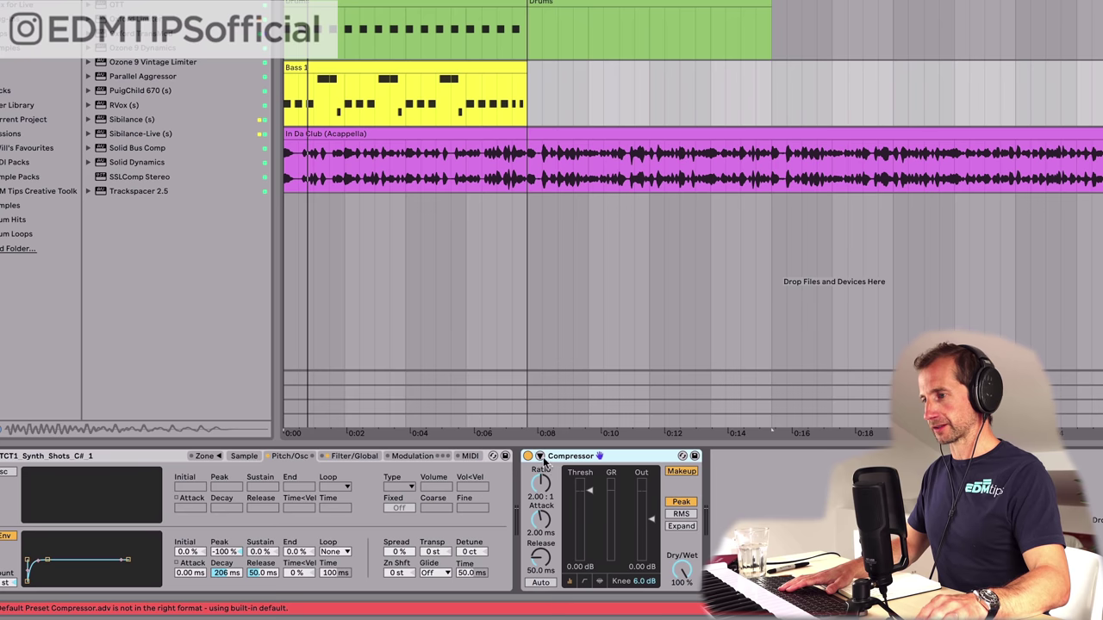
Step: Expand the Compressor's sidechain section, enable Sidechain and choose SC as the audio source
click(395, 506)
click(404, 515)
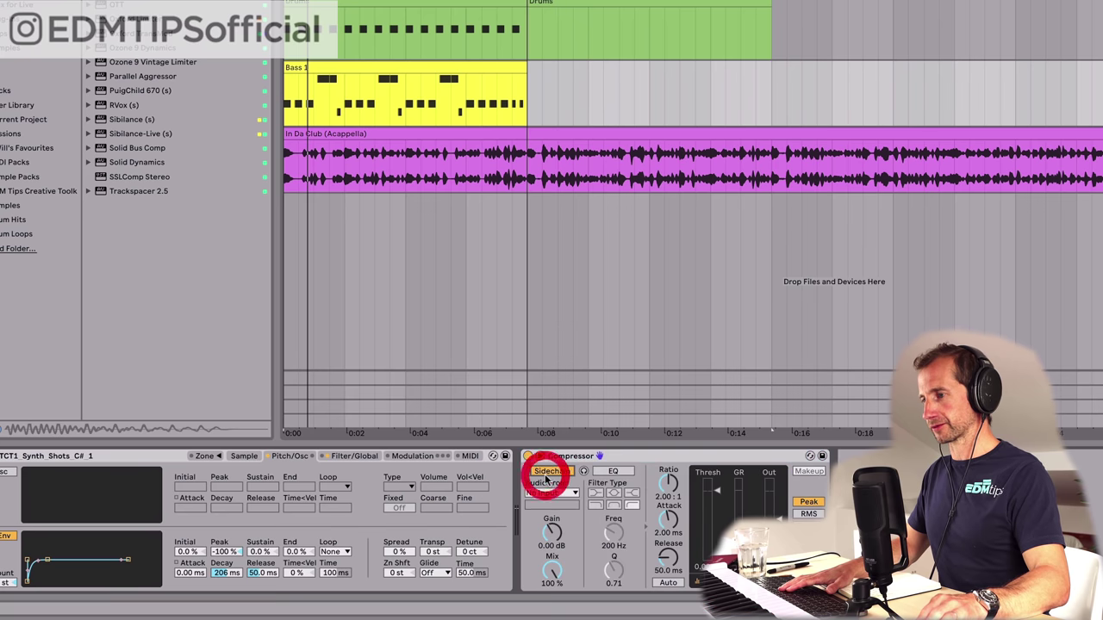
click(547, 493)
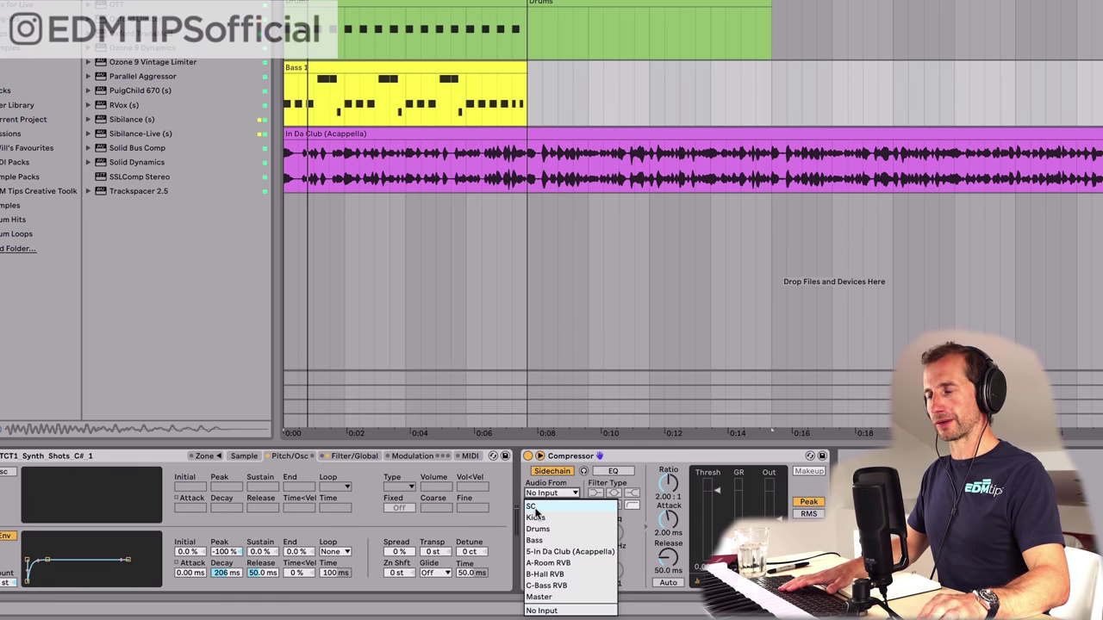
click(539, 510)
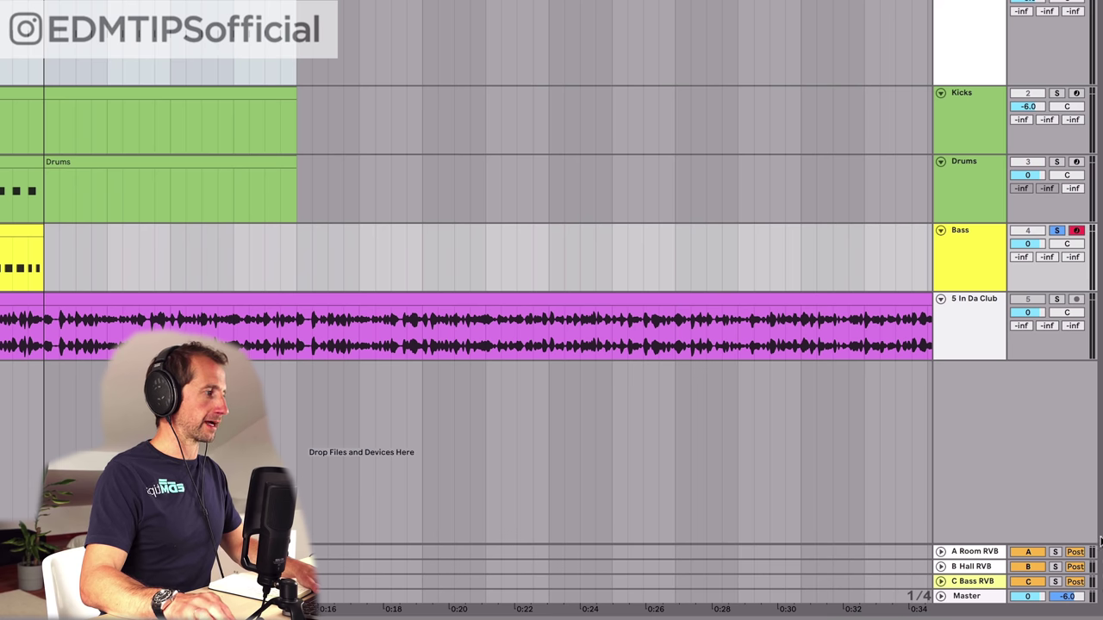
Step: Show the track routing, set the SC track's output to Master and audition it soloed
key(ctrl+alt+i)
click(984, 25)
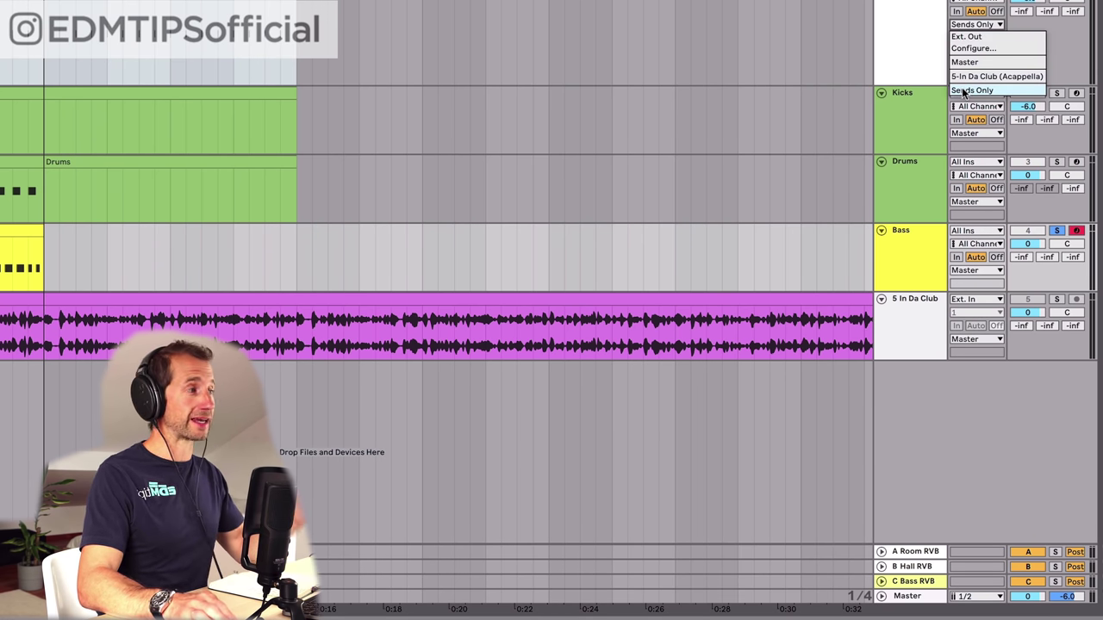
click(965, 62)
click(928, 48)
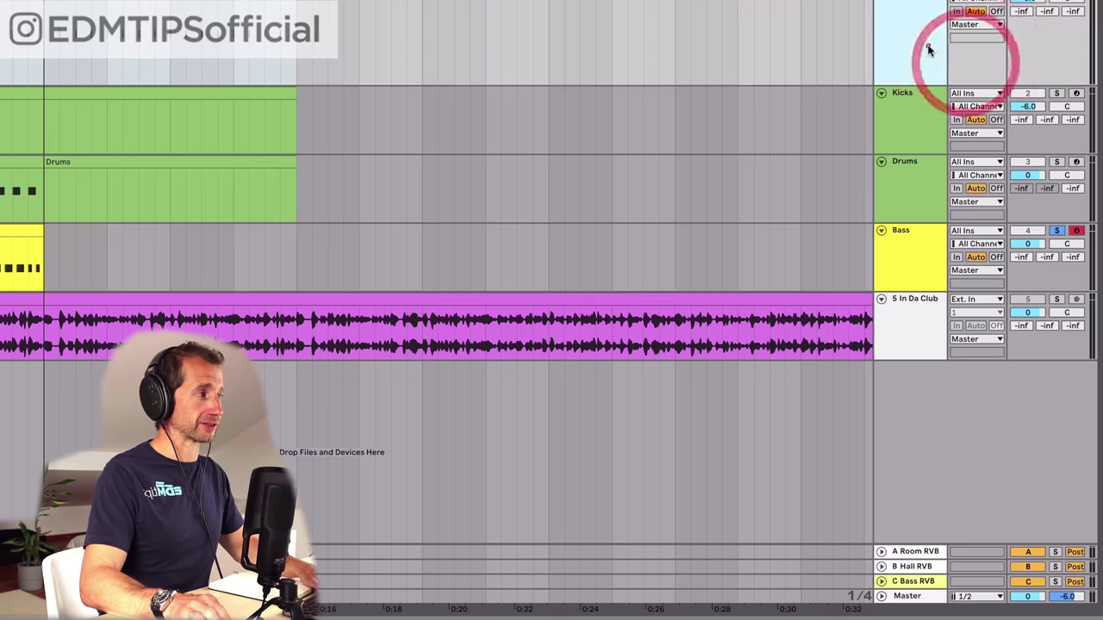
click(1055, 77)
key(space)
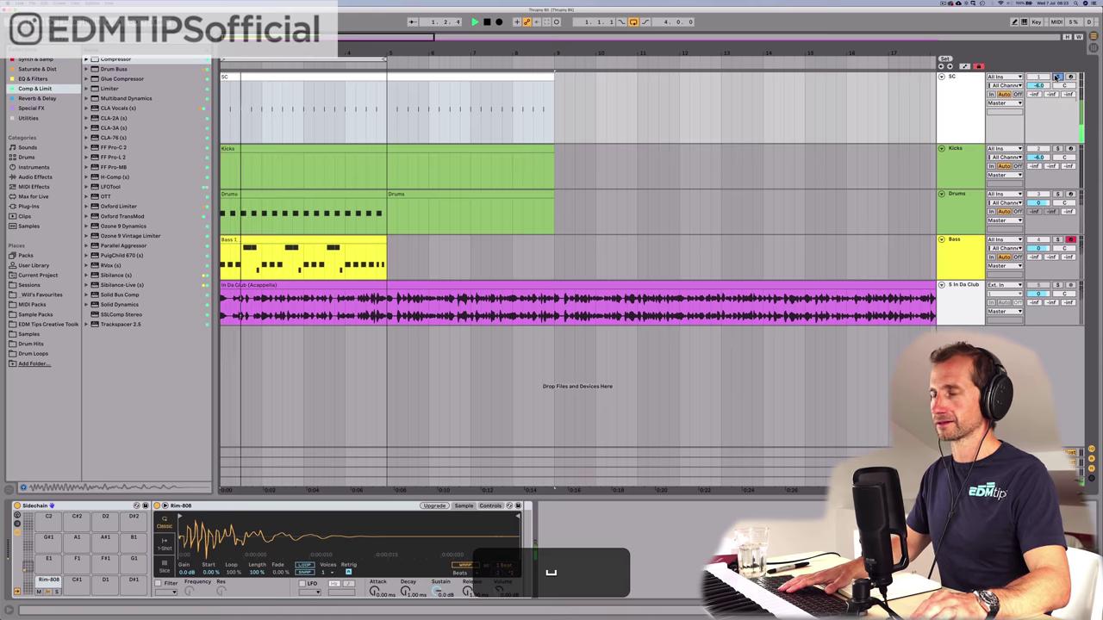
key(space)
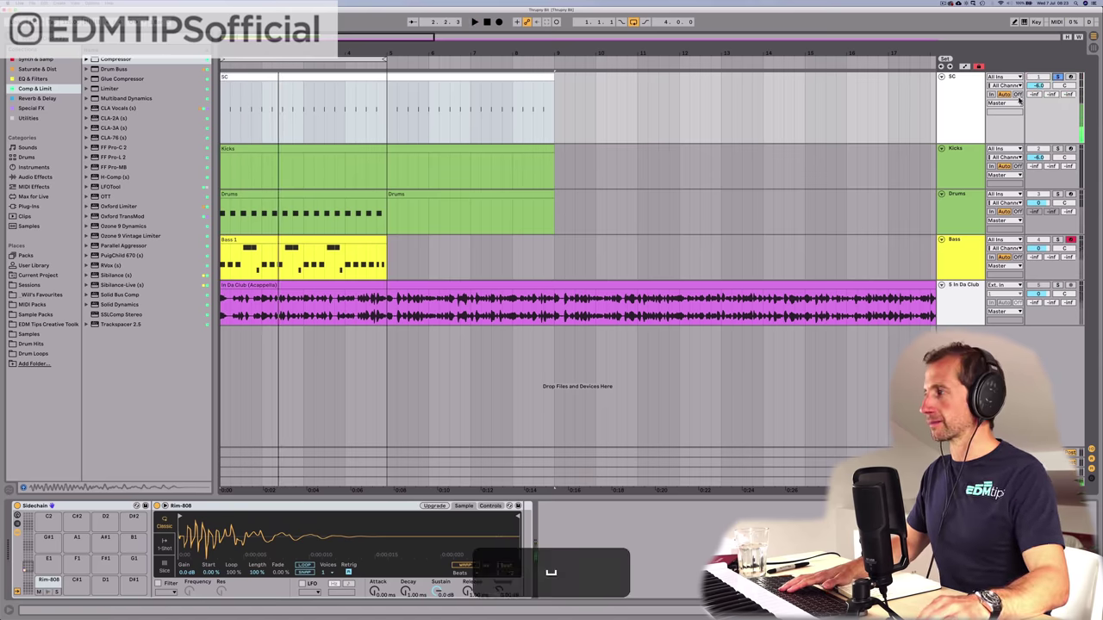
Step: Set the SC track's output to Sends Only, and fold and unsolo the track
click(1003, 103)
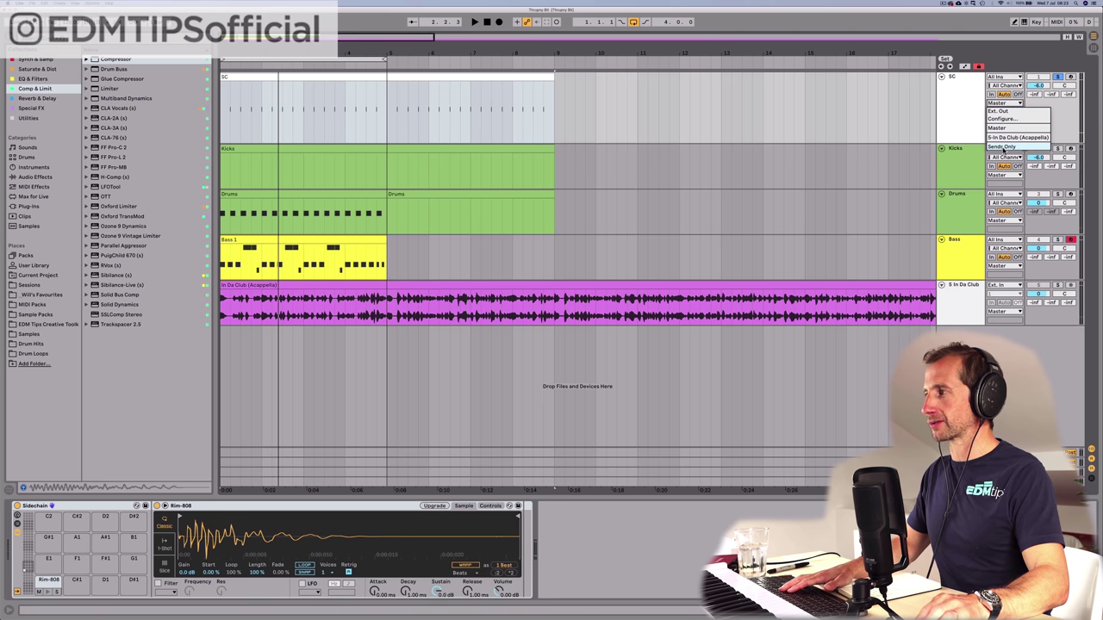
click(1002, 147)
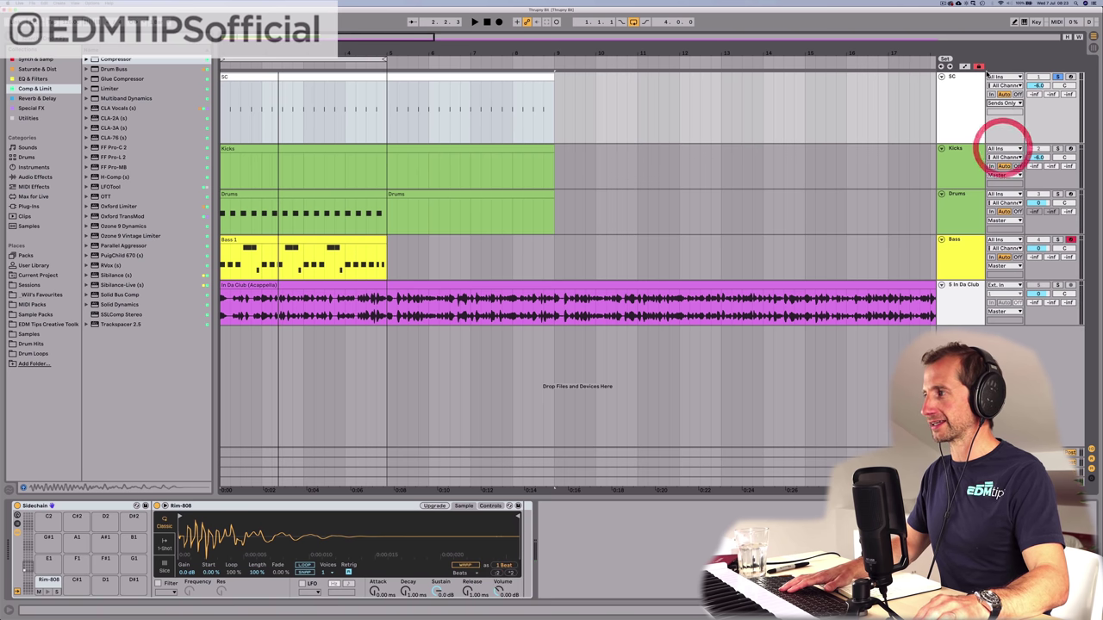
click(941, 77)
click(1055, 77)
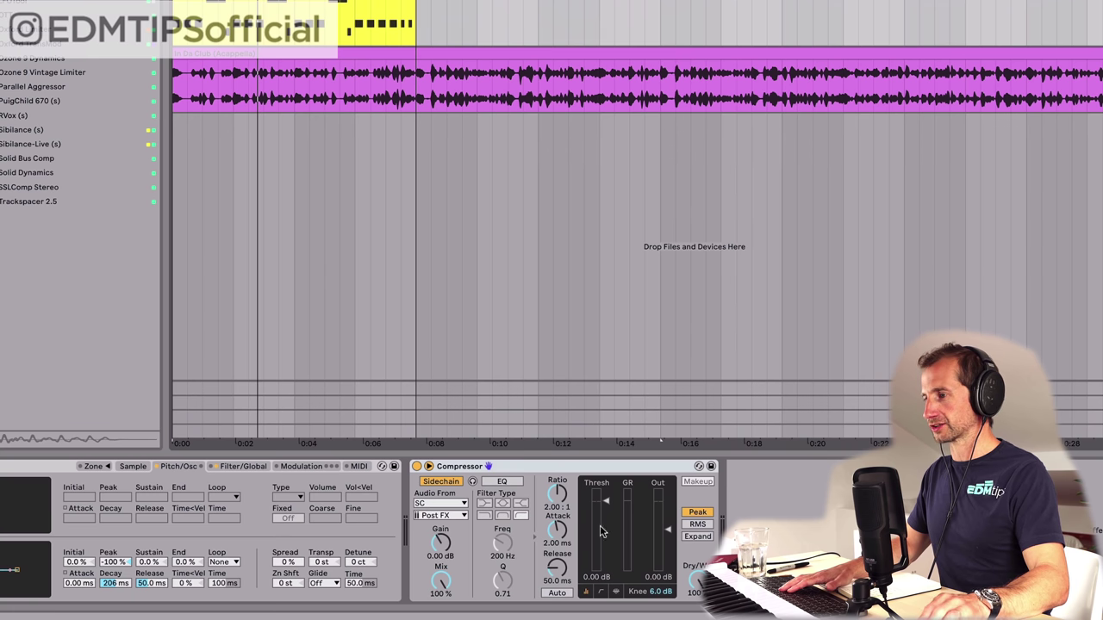
Step: Set the Bass Compressor's threshold to -inf dB, ratio to 4.06:1, attack to 0.01 ms and release to 41.1 ms during playback
drag(603, 505, 603, 570)
key(space)
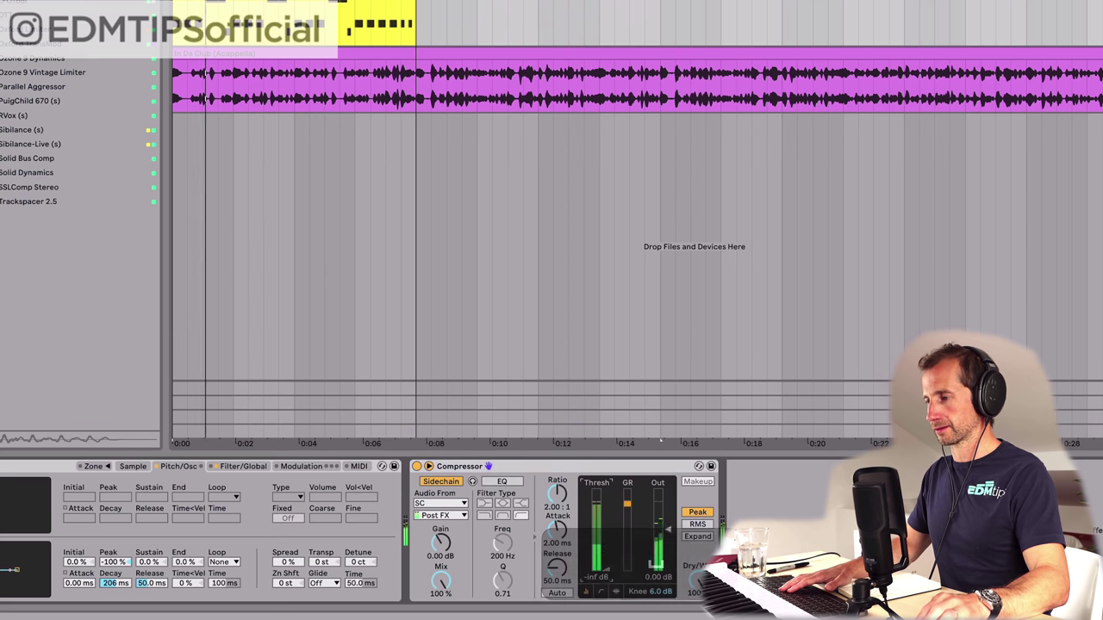
drag(558, 496, 559, 470)
mouse_move(557, 530)
mouse_down()
mouse_move(553, 567)
mouse_move(557, 521)
mouse_move(557, 542)
mouse_up()
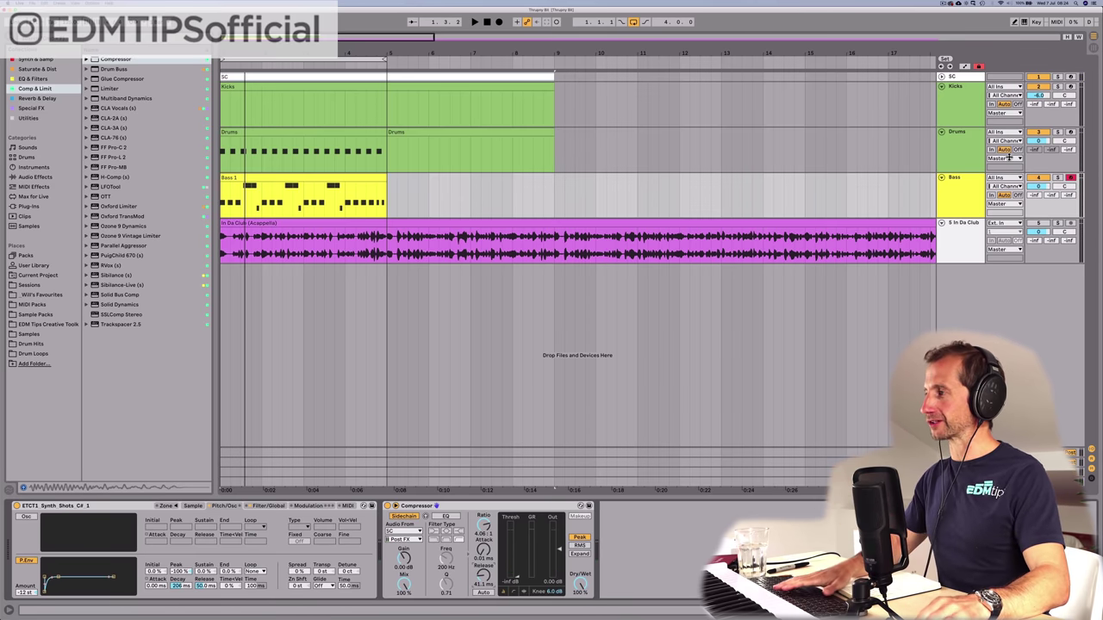
Step: Mute the Kicks and Drums tracks and bypass the Compressor while listening to the bassline alone
click(1038, 87)
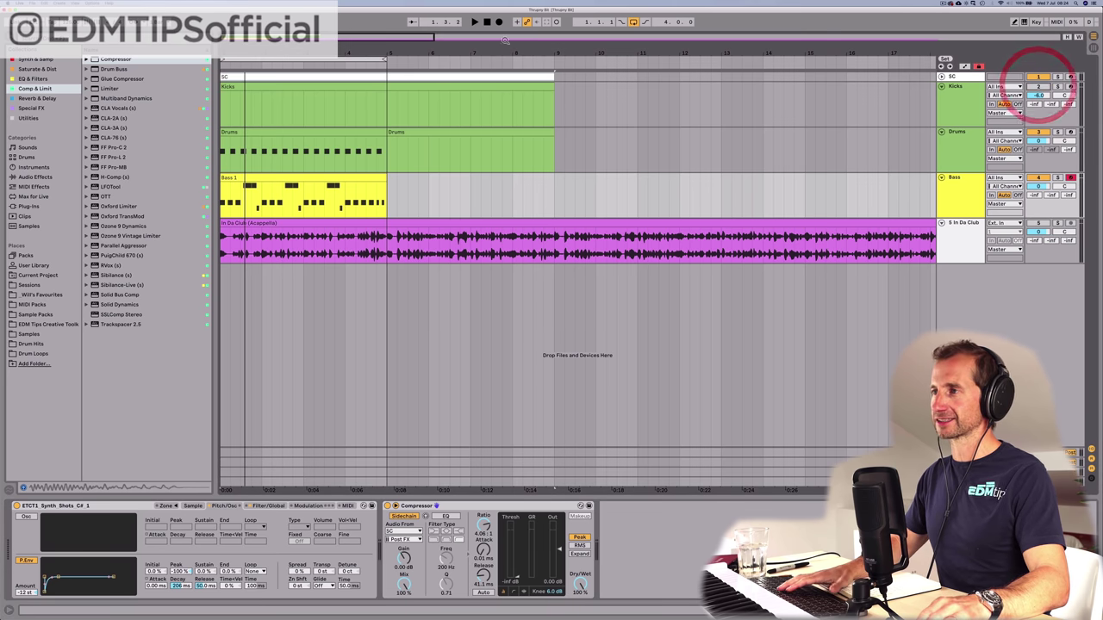
key(space)
key(space)
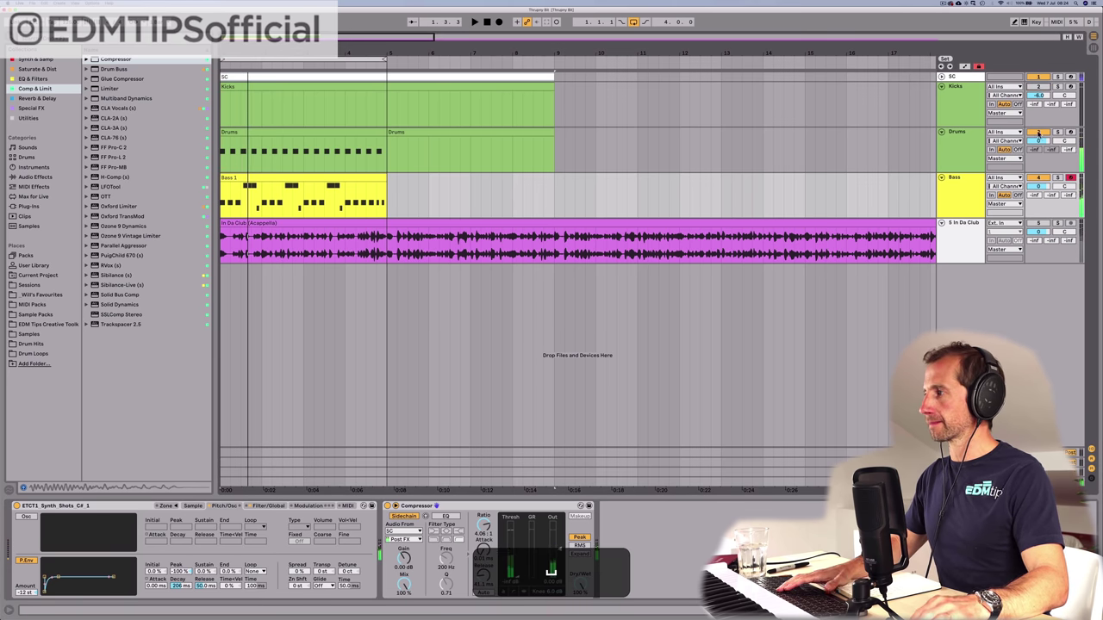
key(space)
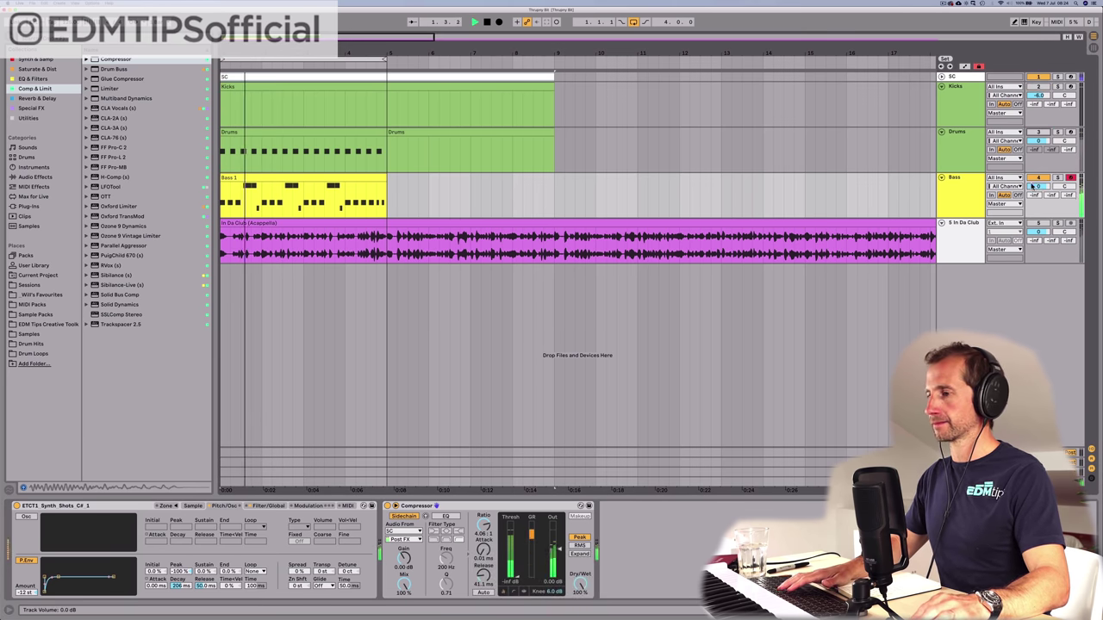
click(388, 505)
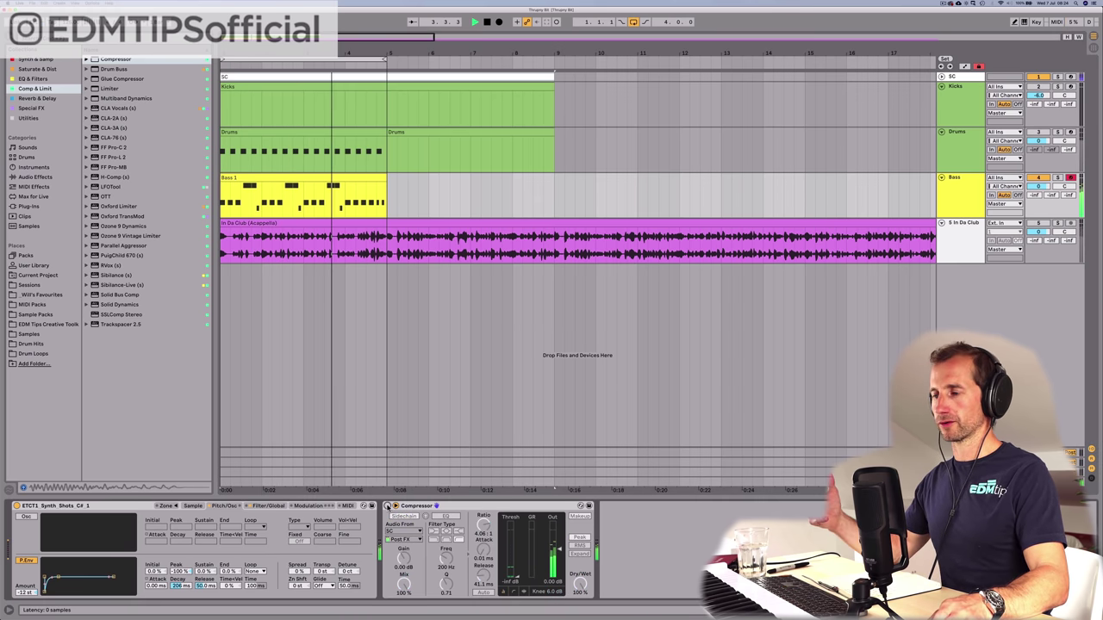
Step: Re-enable the Compressor on the Bass track and rename it SC Pump
click(388, 506)
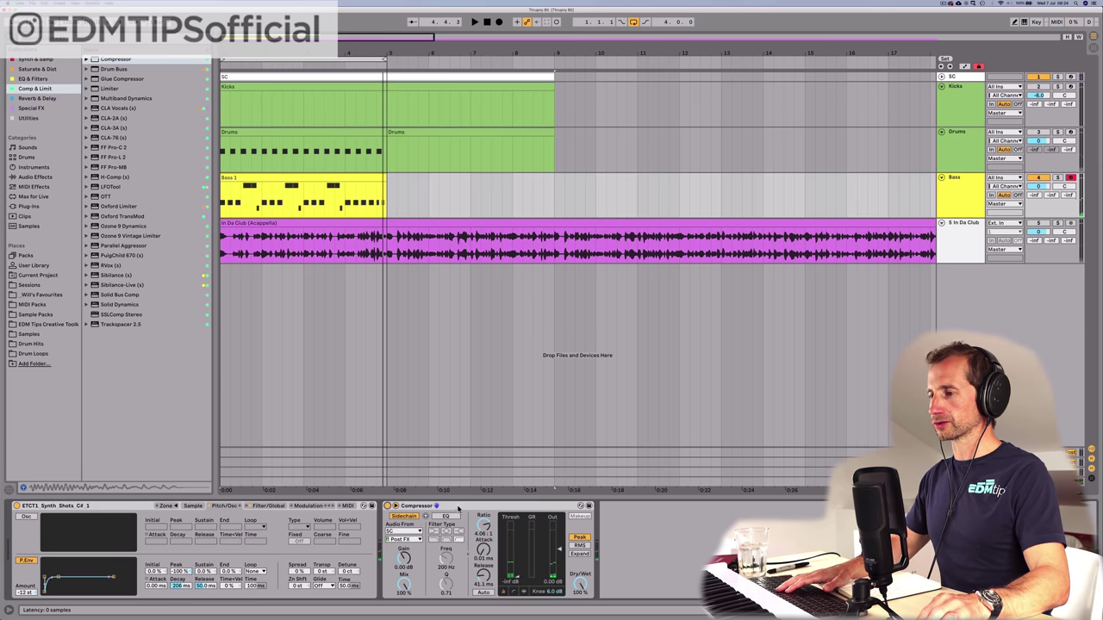
key(super+r)
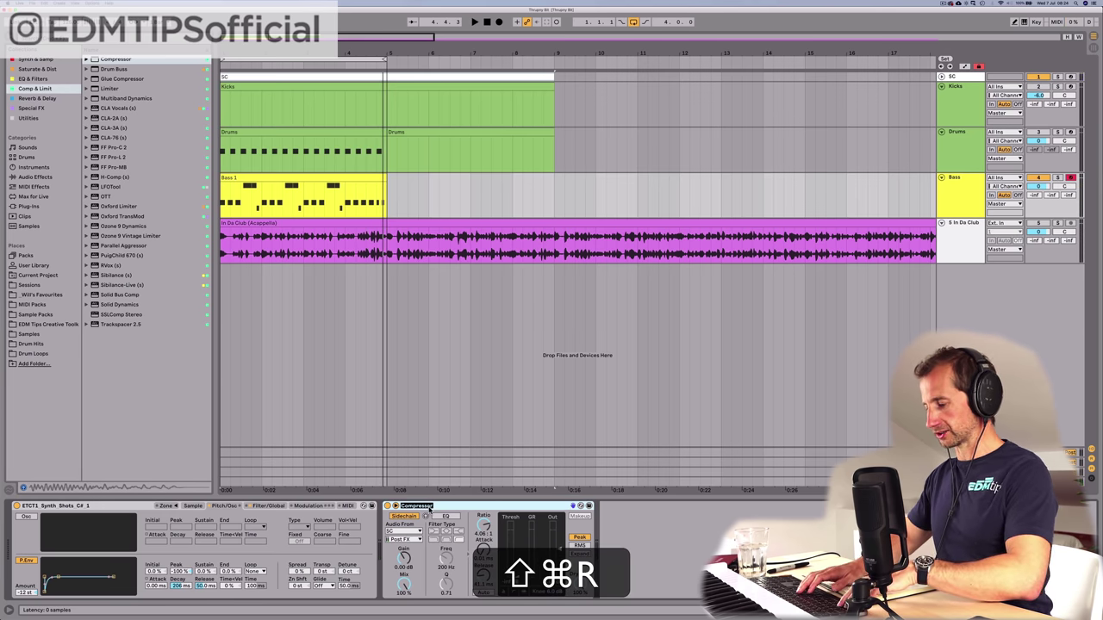
text(SC P)
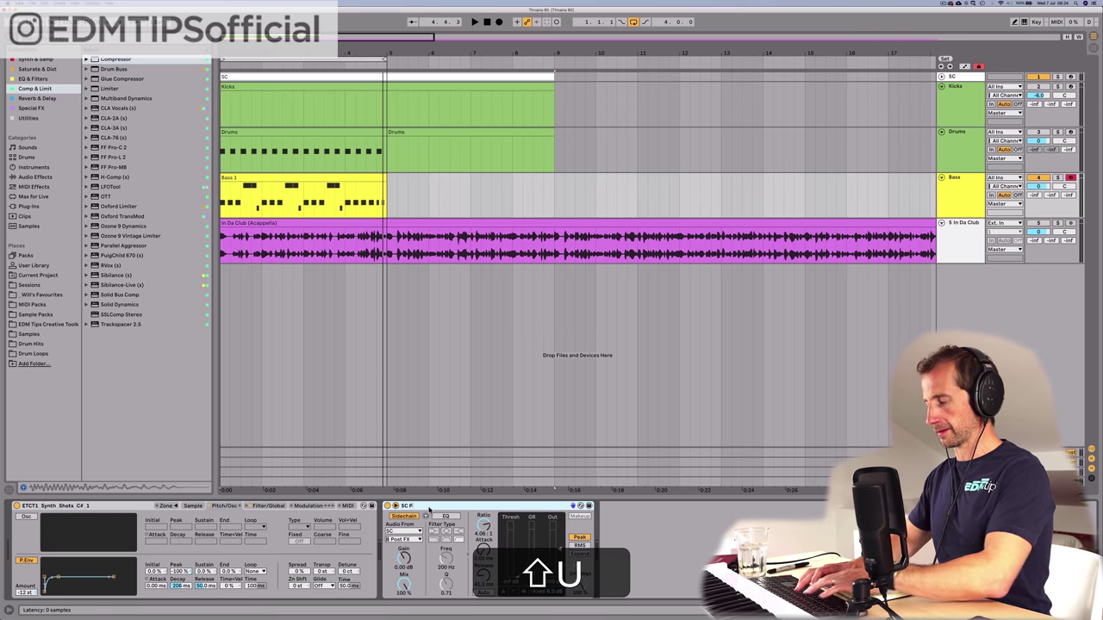
text(ump)
key(Return)
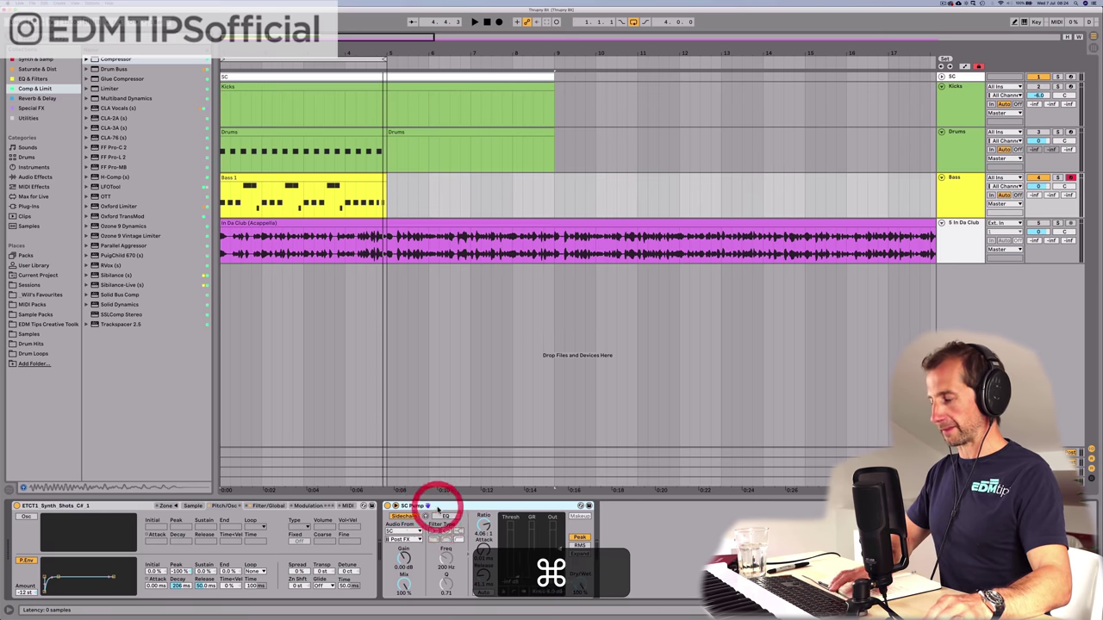
Step: Copy SC Pump onto the In Da Club acapella track and colour the track purple
key(super+c)
click(955, 241)
right_click(954, 240)
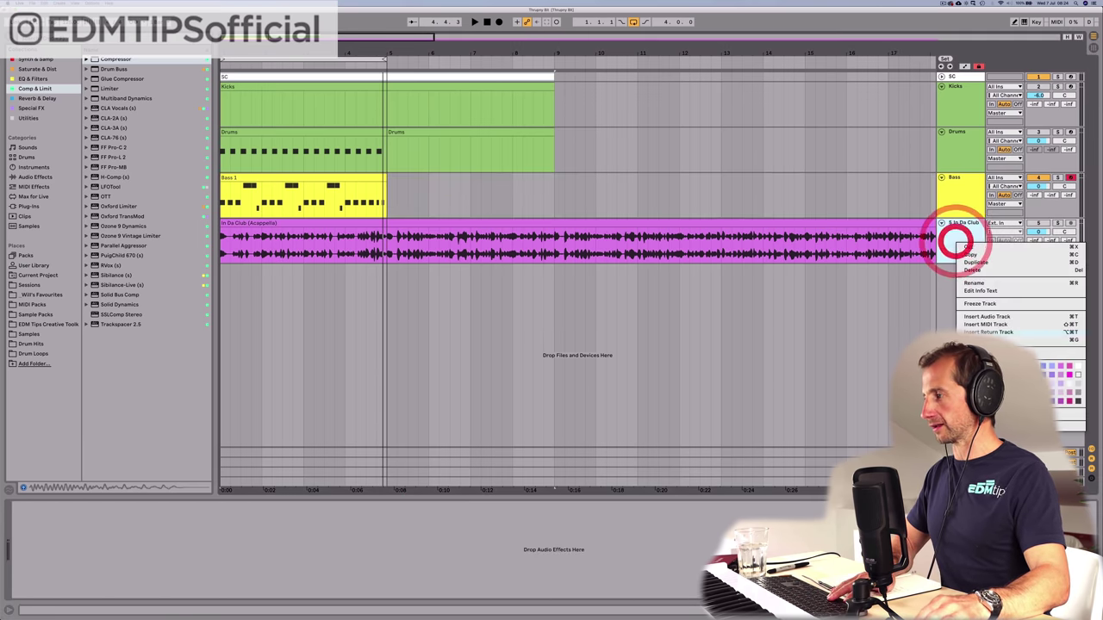
click(1061, 369)
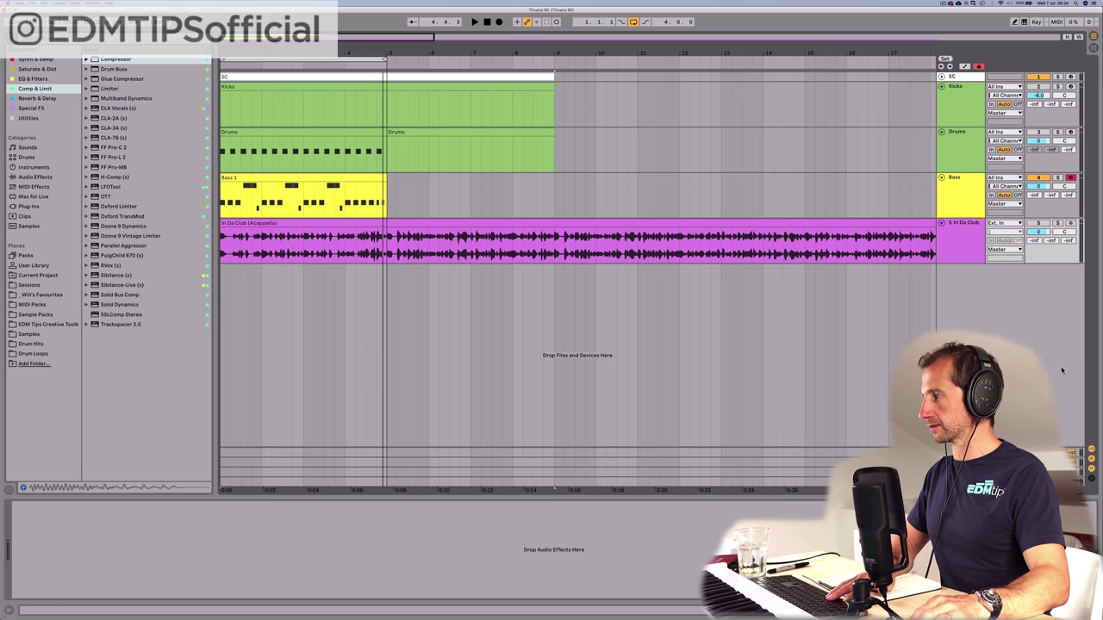
click(972, 249)
click(720, 528)
key(super+v)
key(super+space)
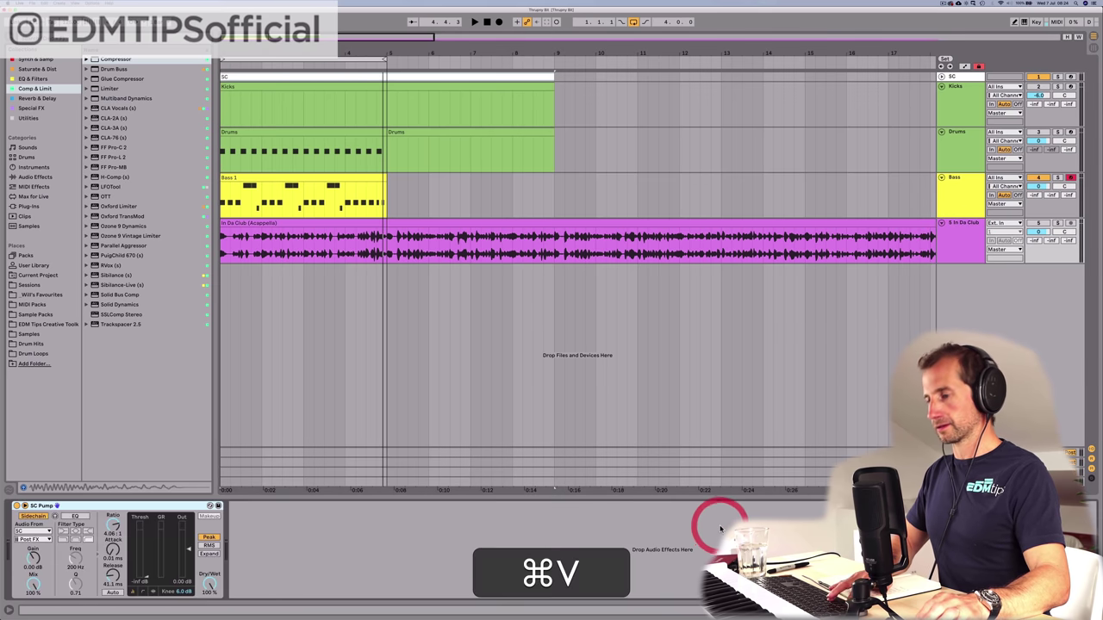
Step: Activate the acapella track and, during playback, set the SC Pump ratio to 1.84:1 there and 1.77:1 on Bass
key(space)
click(1034, 225)
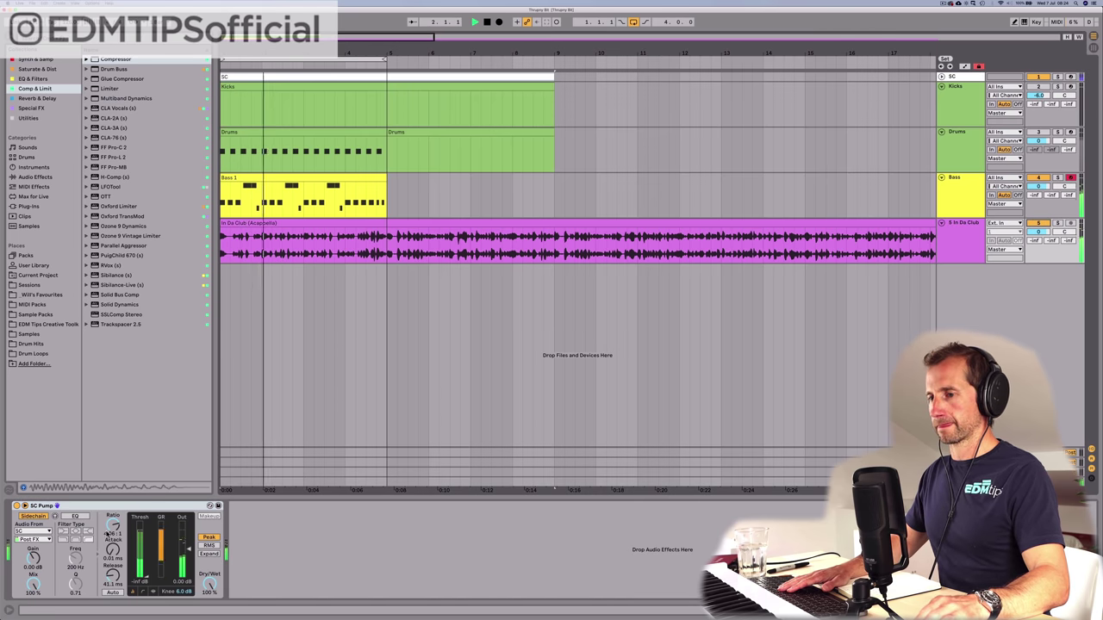
drag(110, 524, 110, 603)
drag(113, 560, 113, 554)
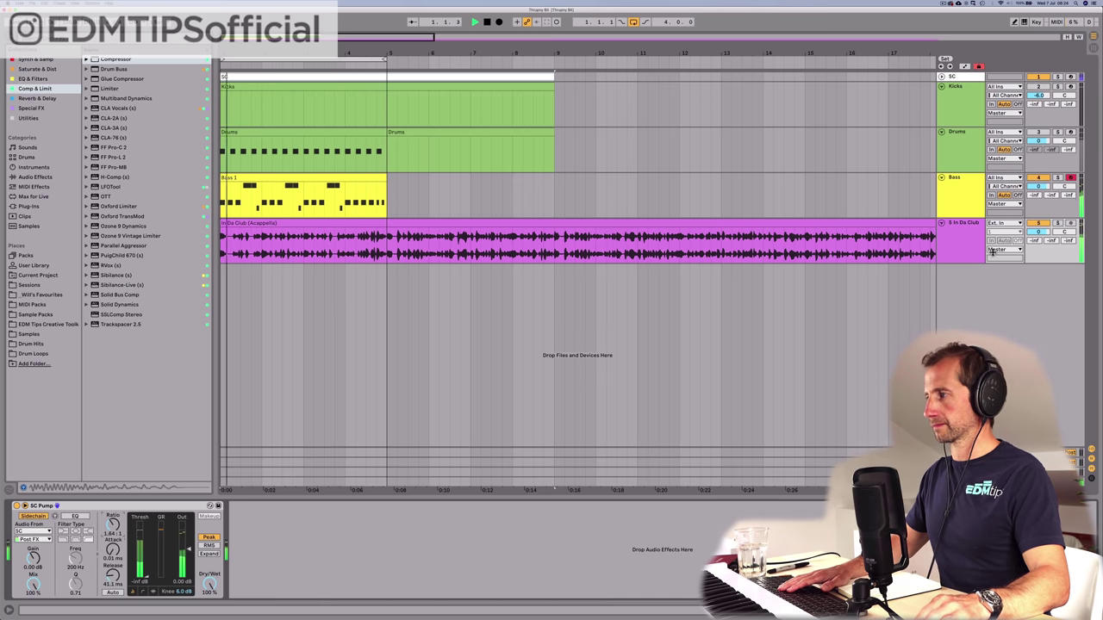
click(963, 205)
drag(484, 524, 483, 545)
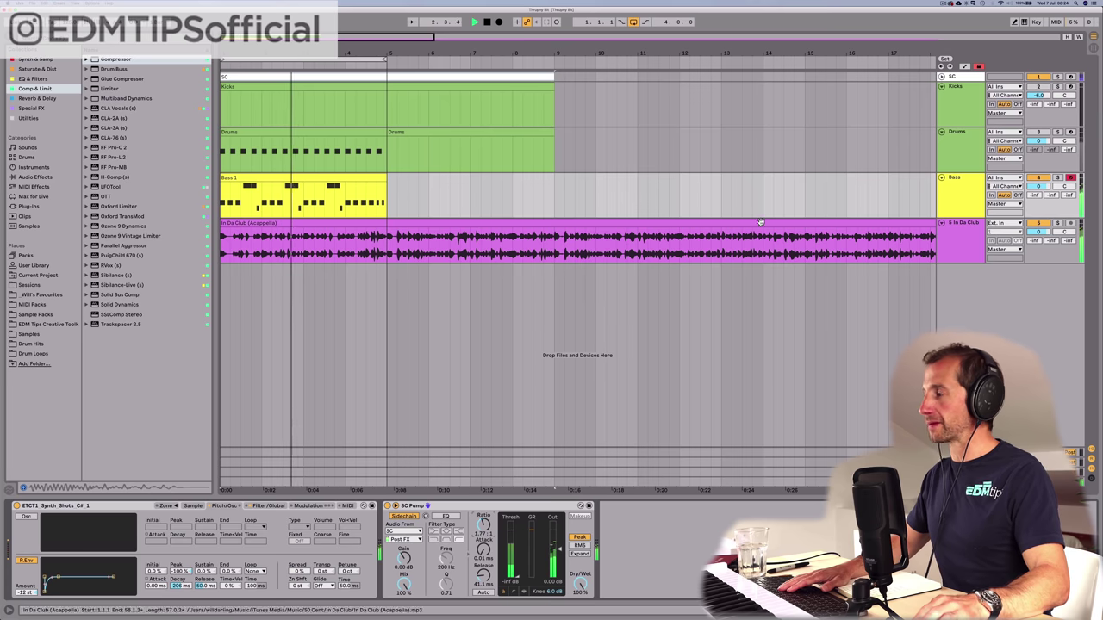
Step: Activate the Drums track and rename both the track and its first clip Kick
click(1030, 132)
click(957, 136)
key(shift+super+k)
text(Kick)
key(Return)
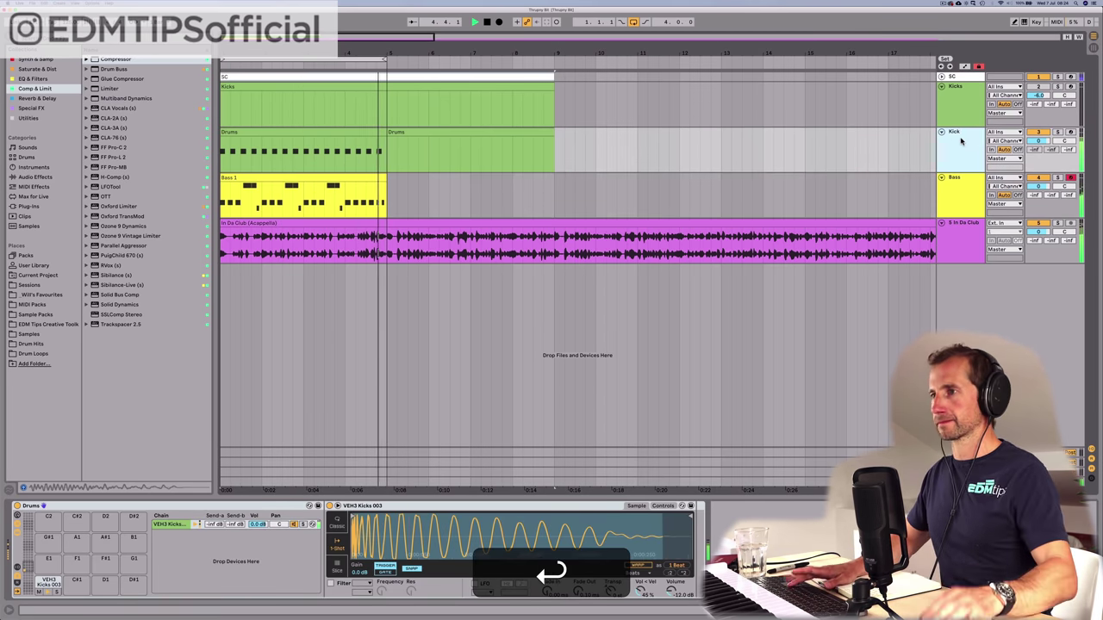
click(310, 130)
key(space)
key(super+r)
text(Kick)
key(Return)
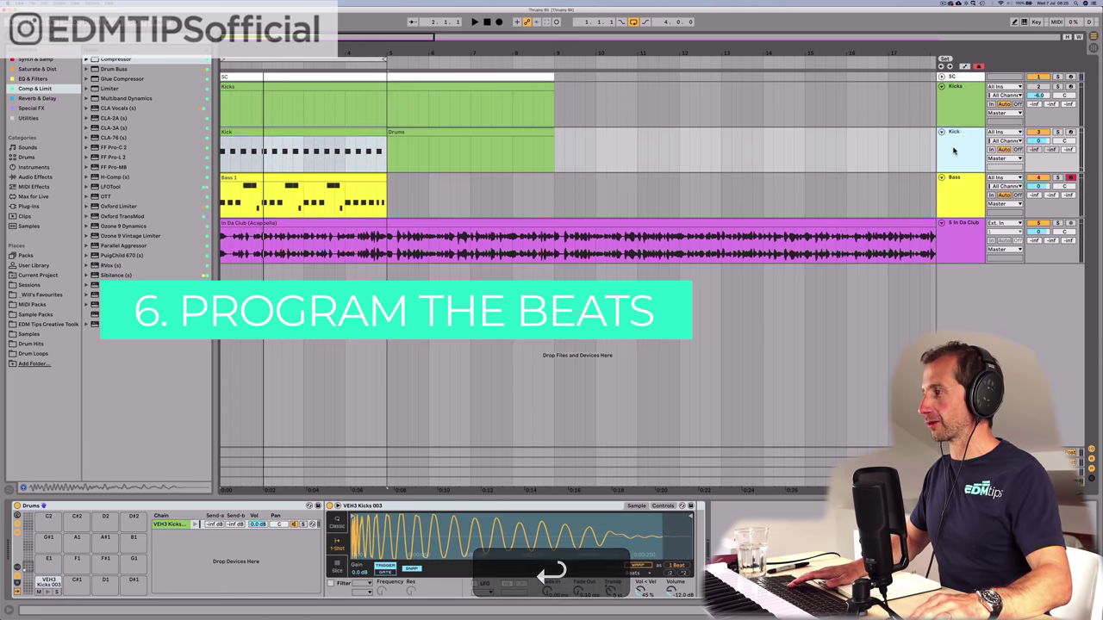
Step: Move the Kicks track below the Kick track, rename it Drums and name its clip Snares
drag(952, 93, 954, 138)
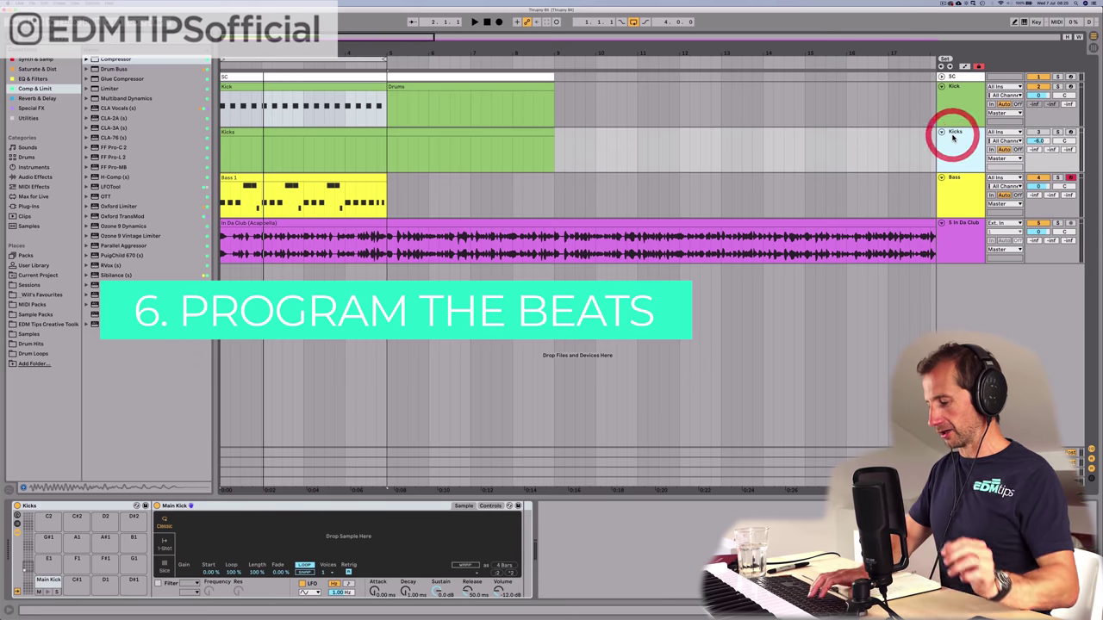
key(shift+super+r)
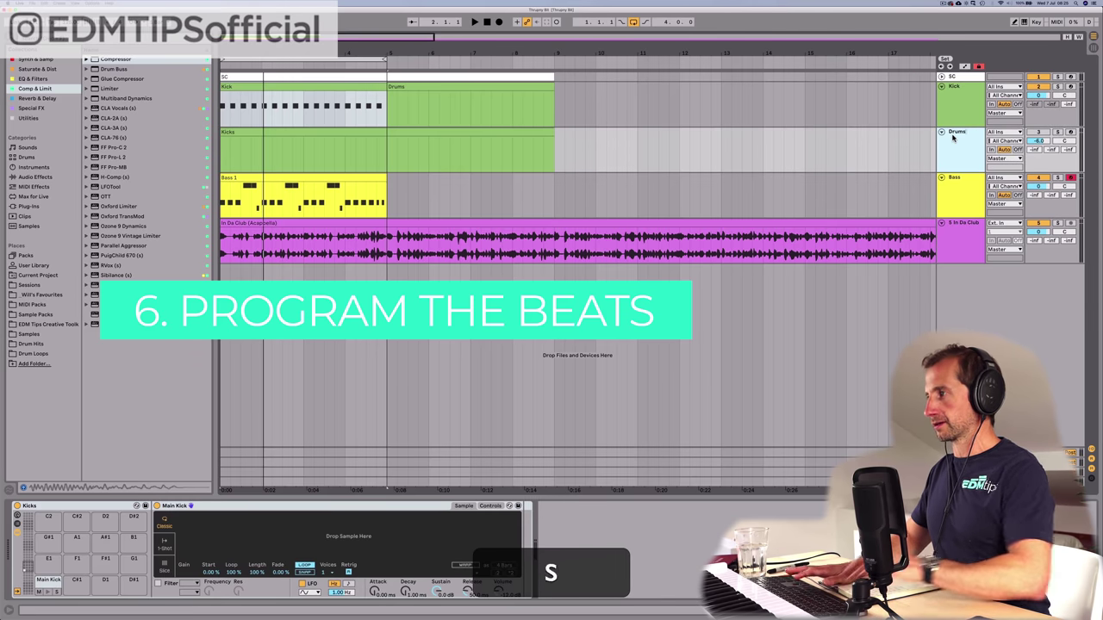
click(290, 131)
key(super+r)
text(Sna)
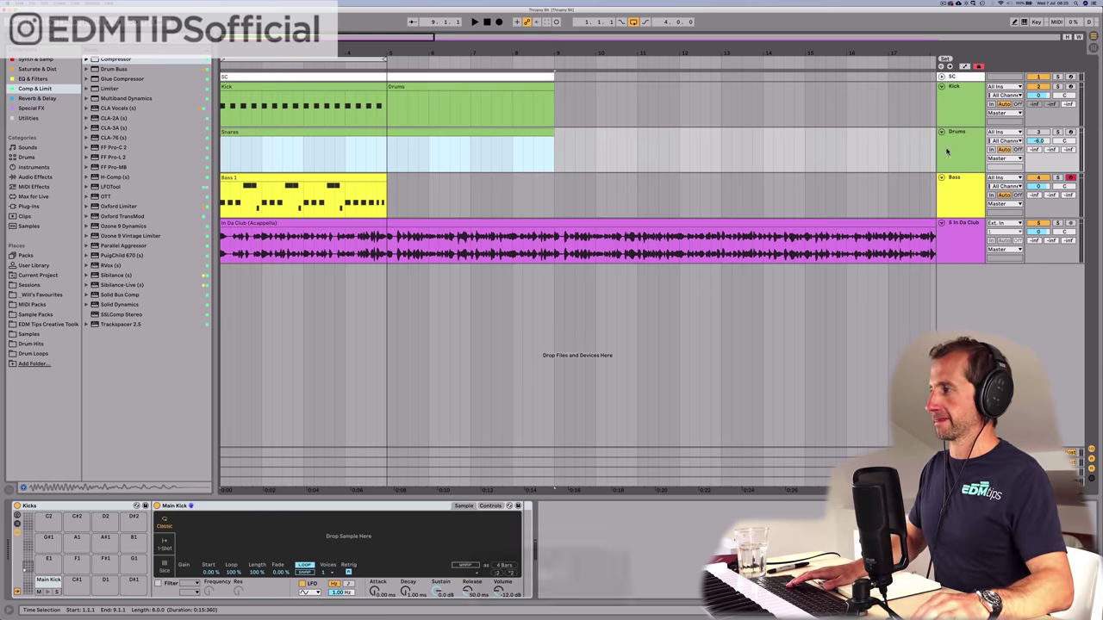
Step: Activate the Drums track, save the project and audition the arrangement from the start
click(948, 147)
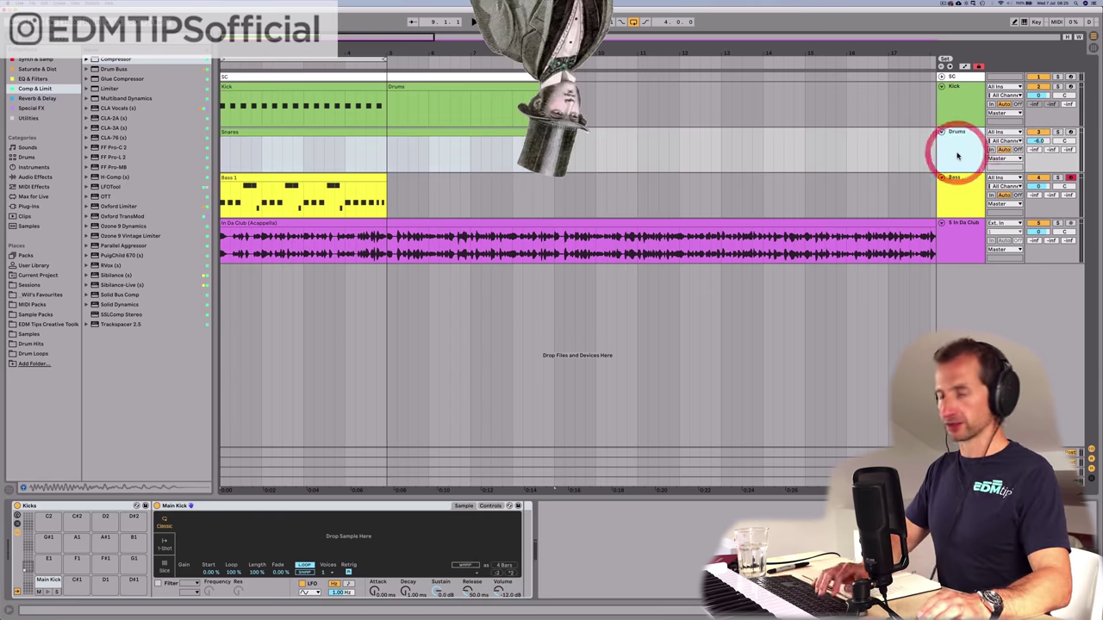
key(super+s)
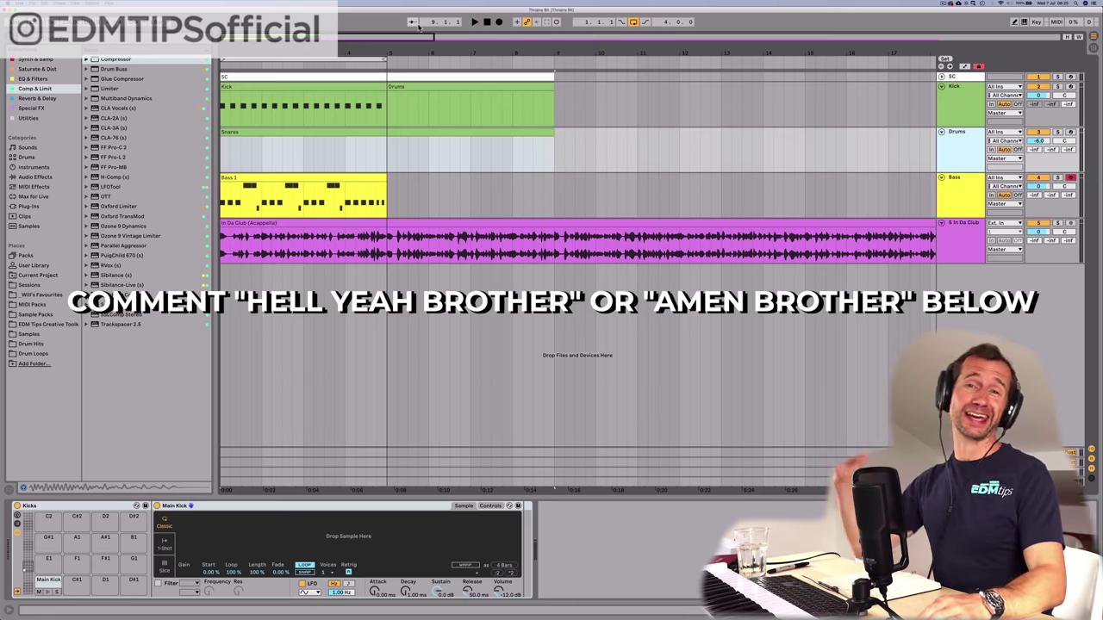
click(489, 26)
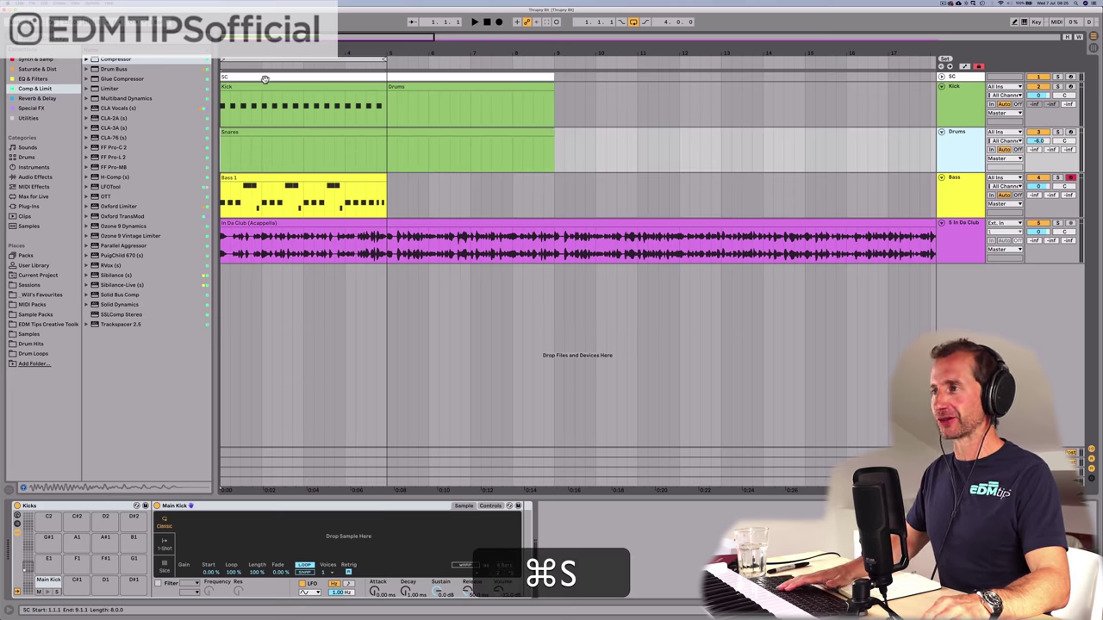
key(space)
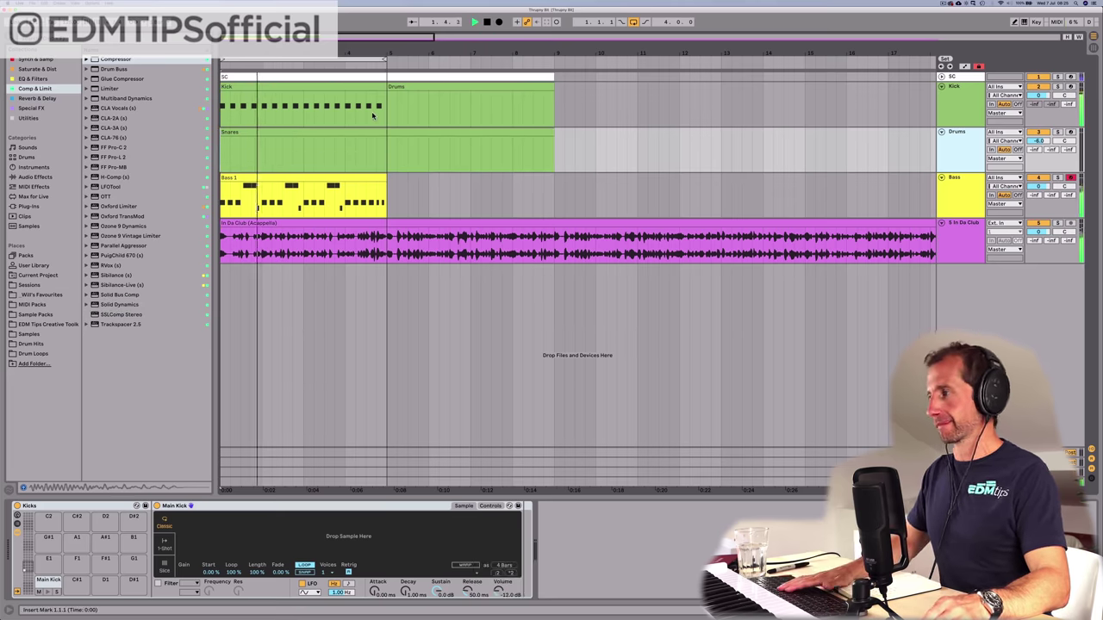
key(space)
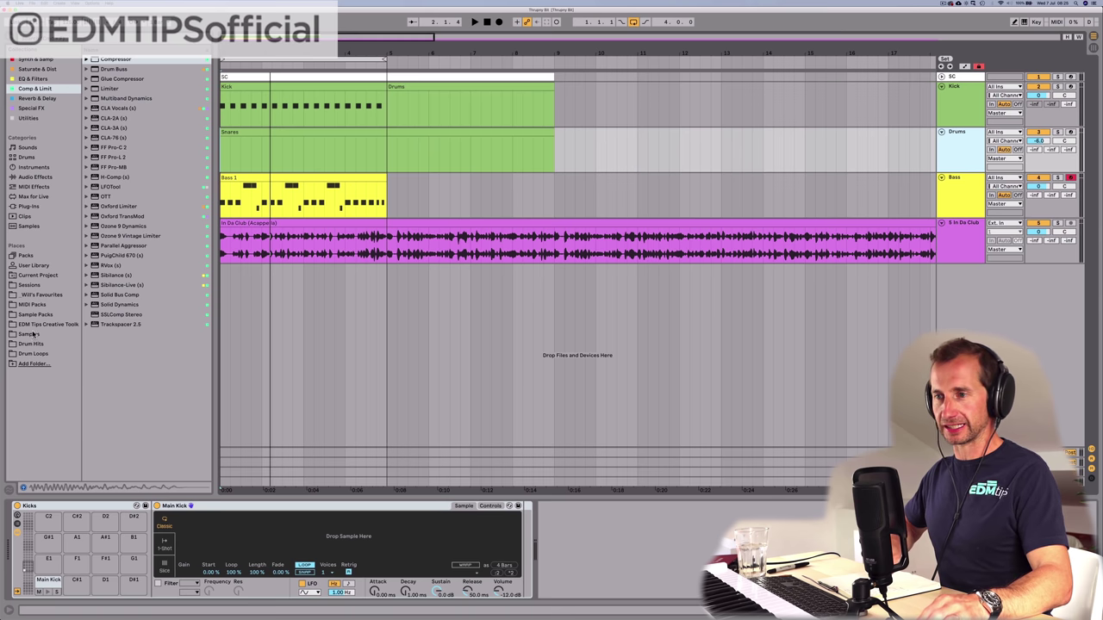
Step: In the EDM Tips Creative Toolkit, collapse the Synth Shots folder and expand the Drums folder to browse its subfolders
click(35, 324)
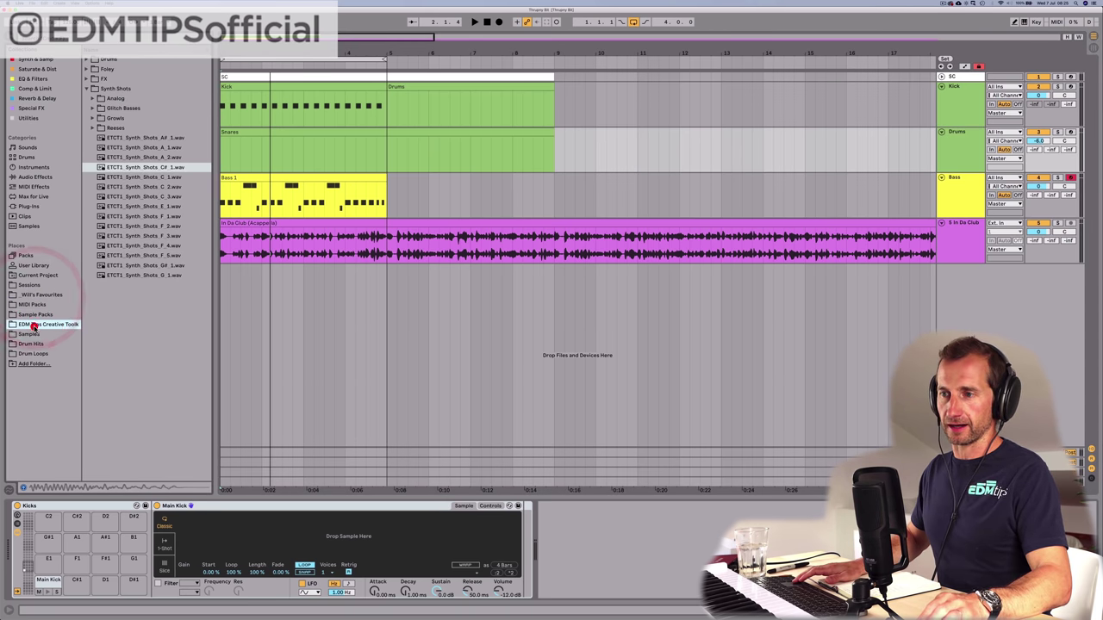
click(115, 89)
key(Left)
key(Up)
key(Up)
key(Up)
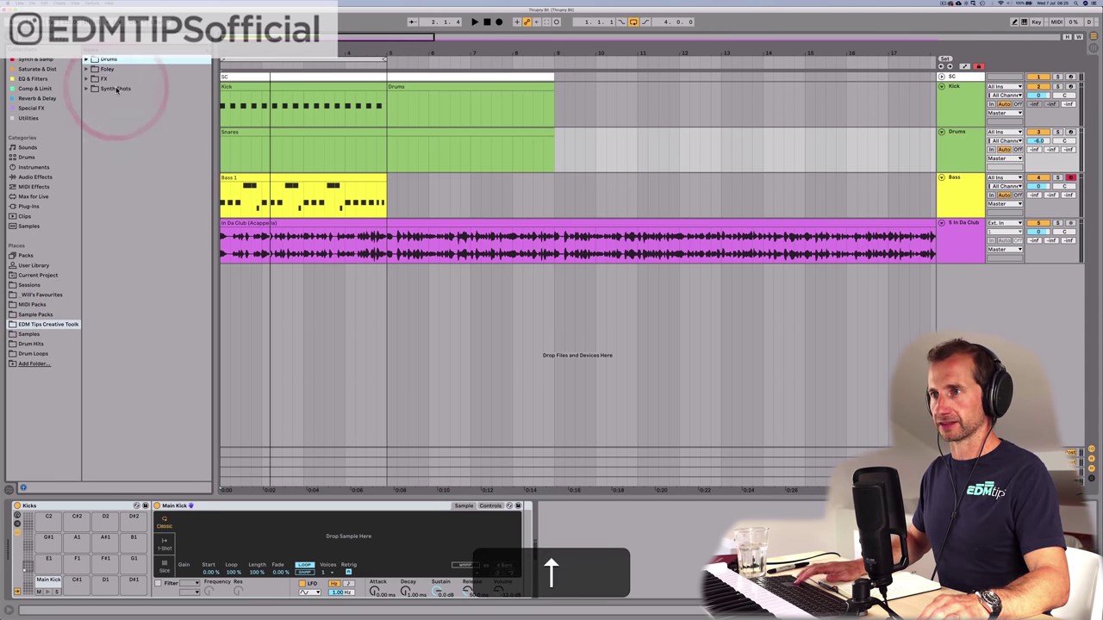
key(Right)
key(Down)
key(Down)
key(Down)
key(Down)
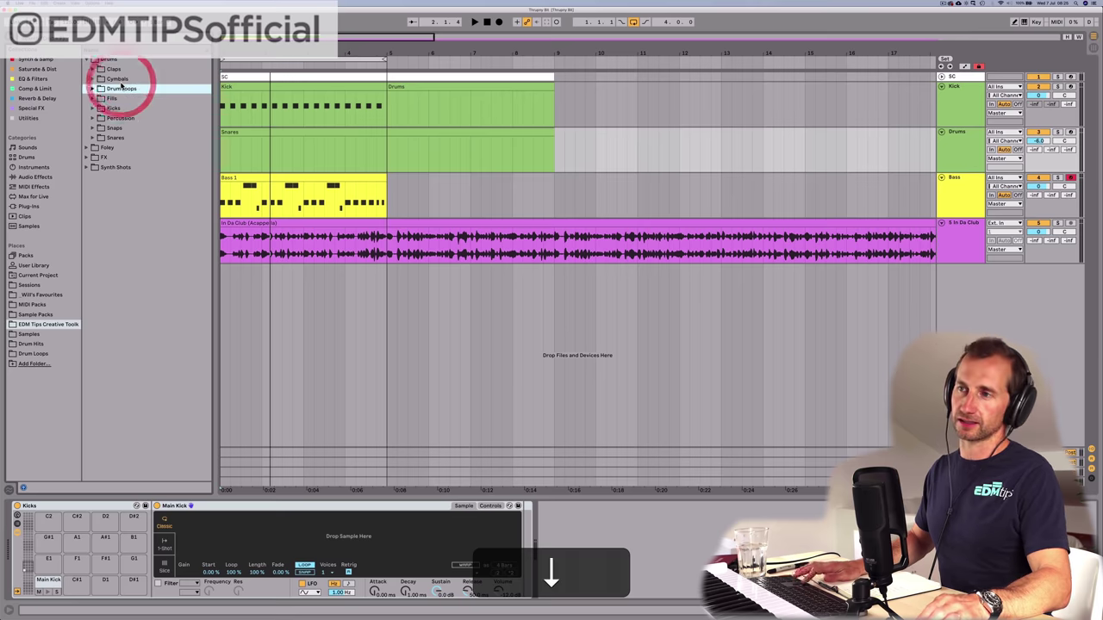
key(Down)
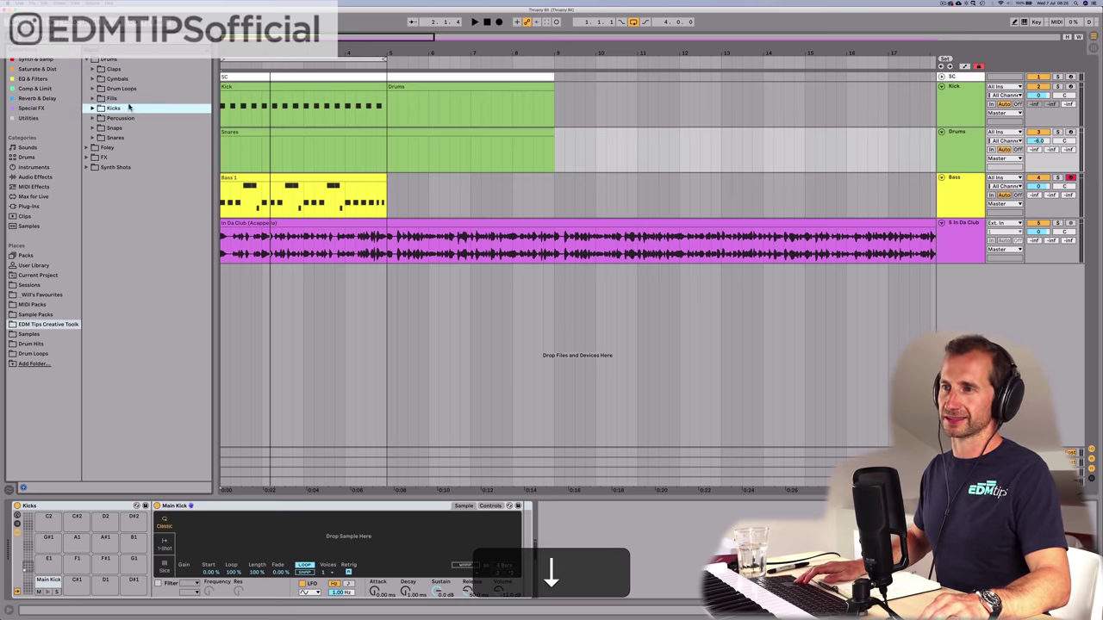
Step: Expand the Cymbals folder and its Hi-Hats subfolder
key(Up)
key(Up)
key(Up)
key(Right)
key(Down)
key(Down)
key(Down)
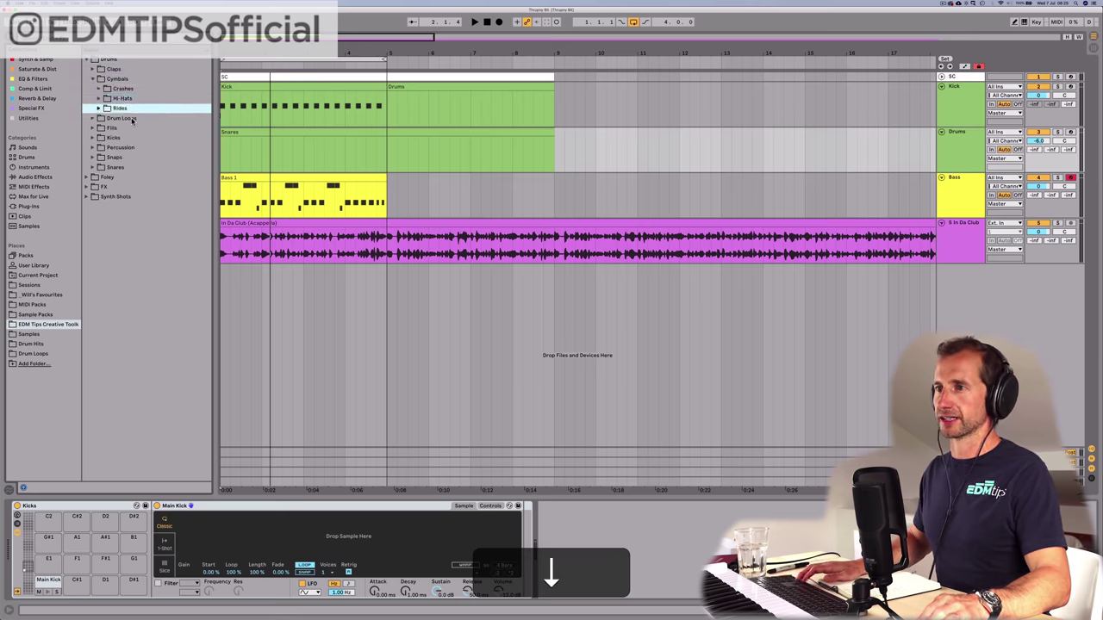
key(Up)
key(Right)
Step: Audition the closed hi-hat samples and load ETCT1_Hi-Hats_Closed_Hat_2.wav onto the Main Kick pad of the Kicks drum rack
key(Down)
key(Down)
key(Down)
key(Down)
key(Up)
key(Down)
key(Down)
key(Up)
key(Up)
key(Down)
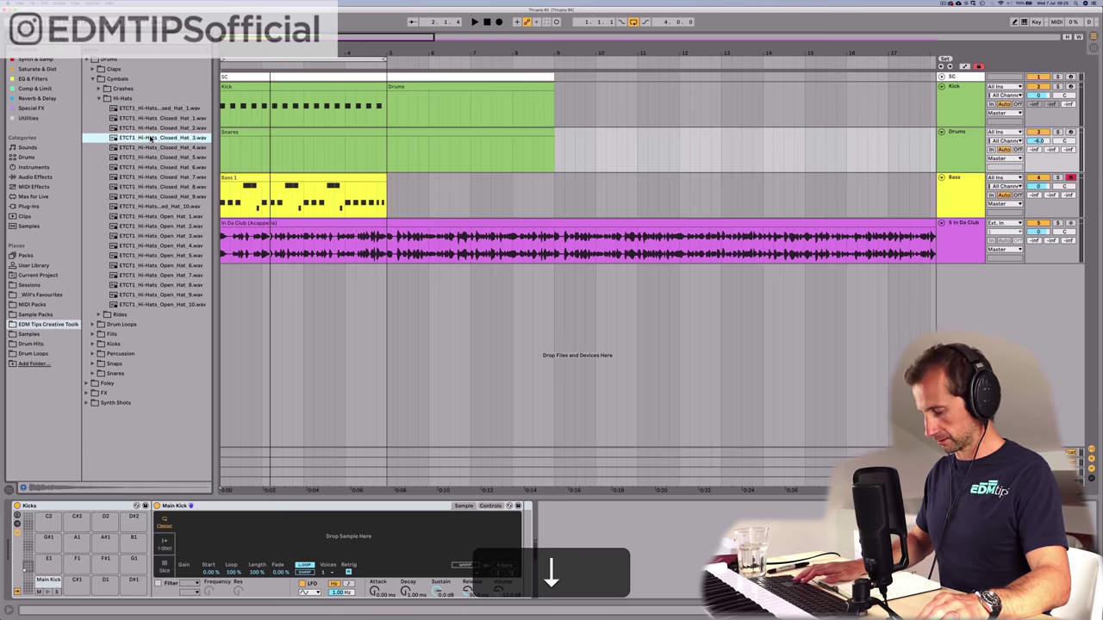
key(Up)
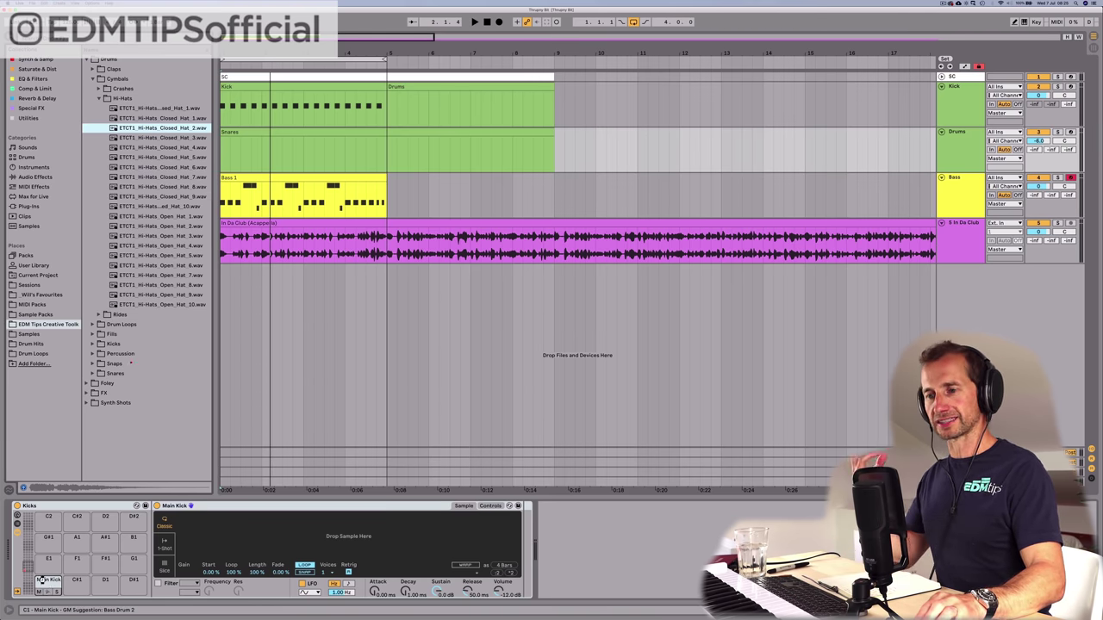
drag(46, 585, 47, 585)
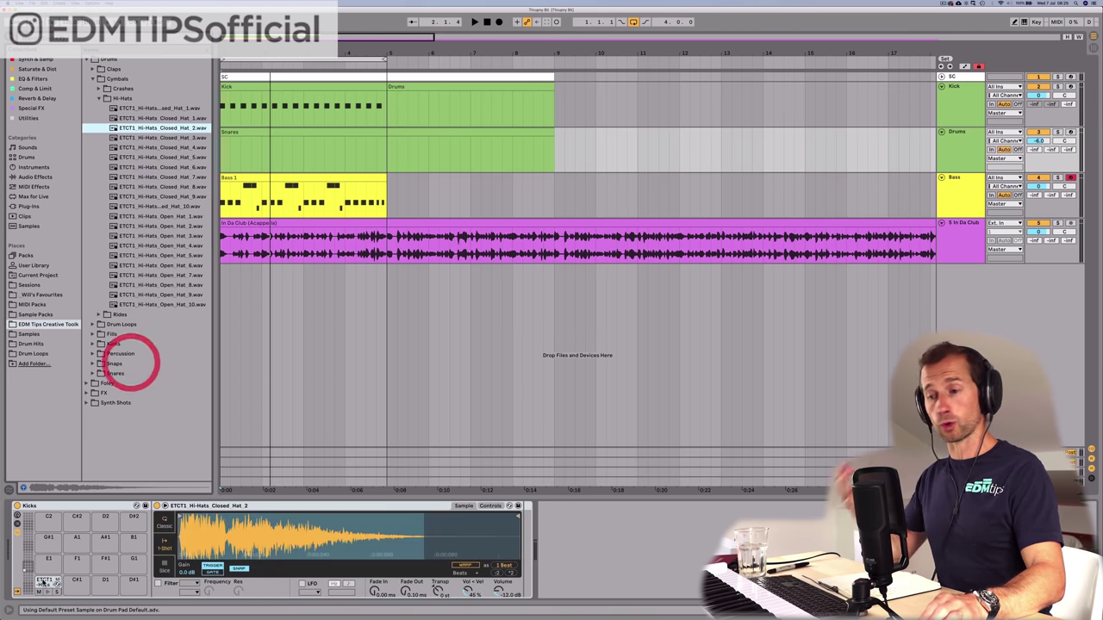
Step: Rename the Snares clip on the Drums track as Drums
double_click(230, 130)
key(shift+Tab)
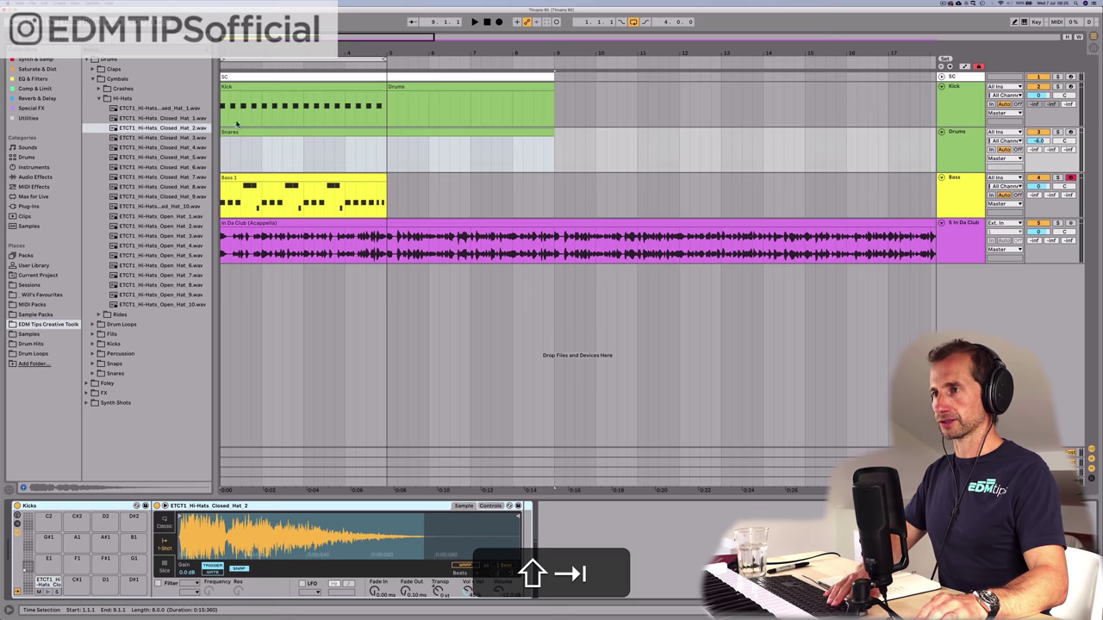
click(235, 131)
key(super+r)
text(R)
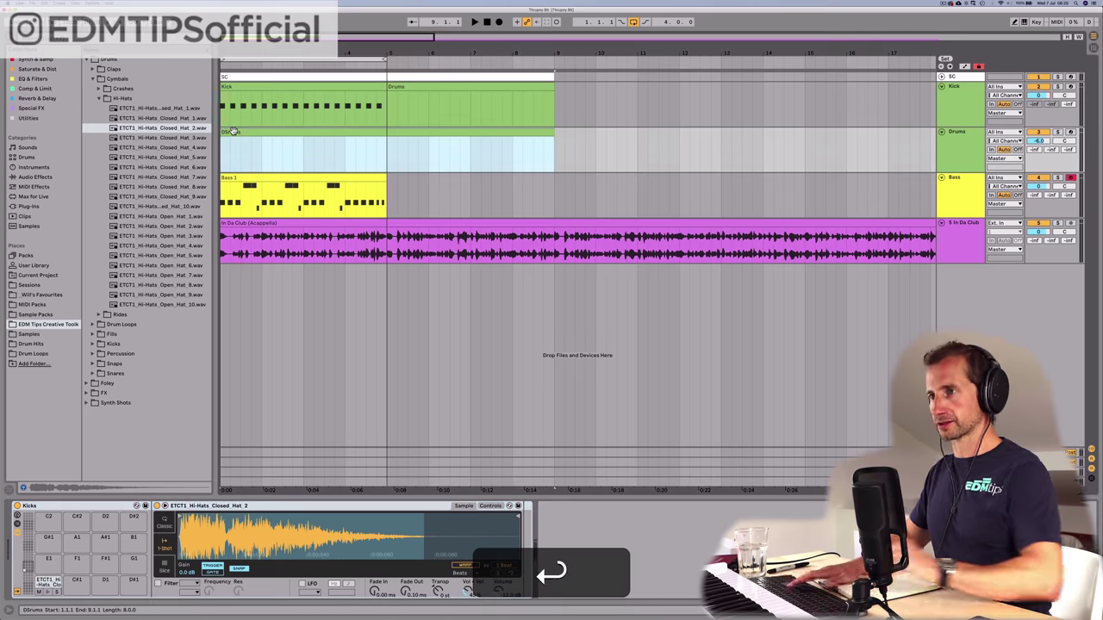
click(233, 131)
key(super+r)
text(Drums)
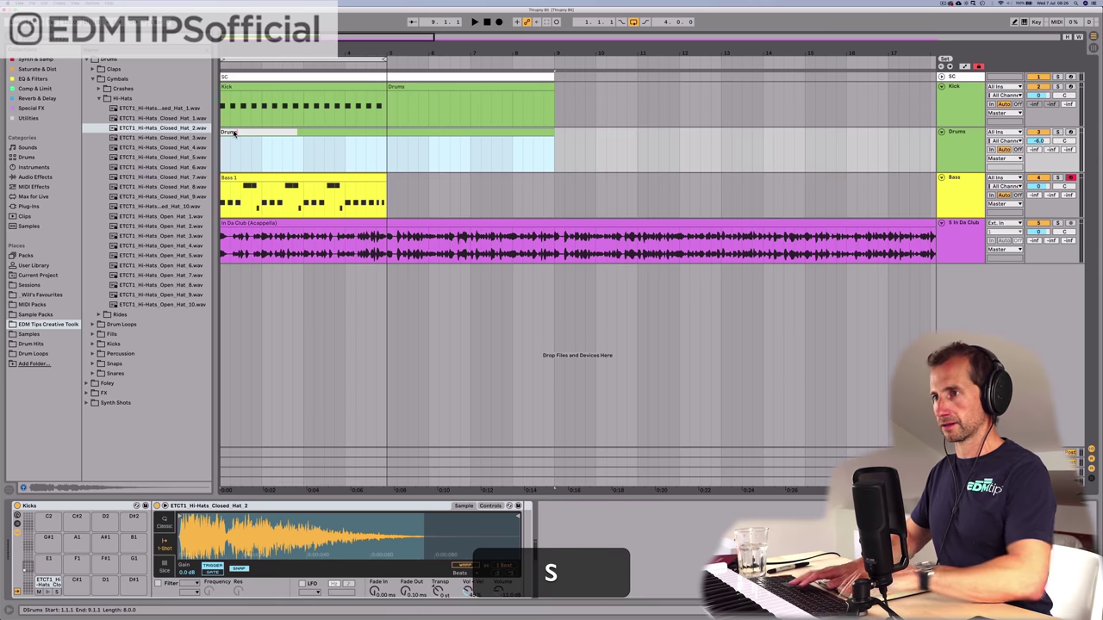
Step: Open the Drums clip's note editor and add an eighth-note closed hi-hat at 1.1.3
double_click(231, 130)
key(space)
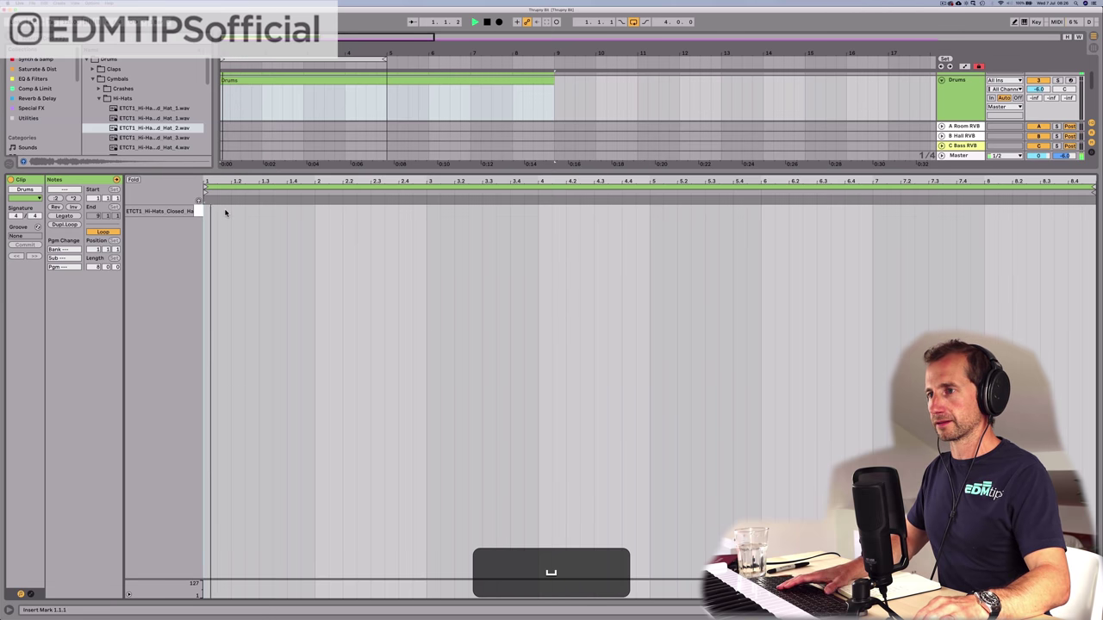
key(space)
click(225, 211)
double_click(223, 210)
key(space)
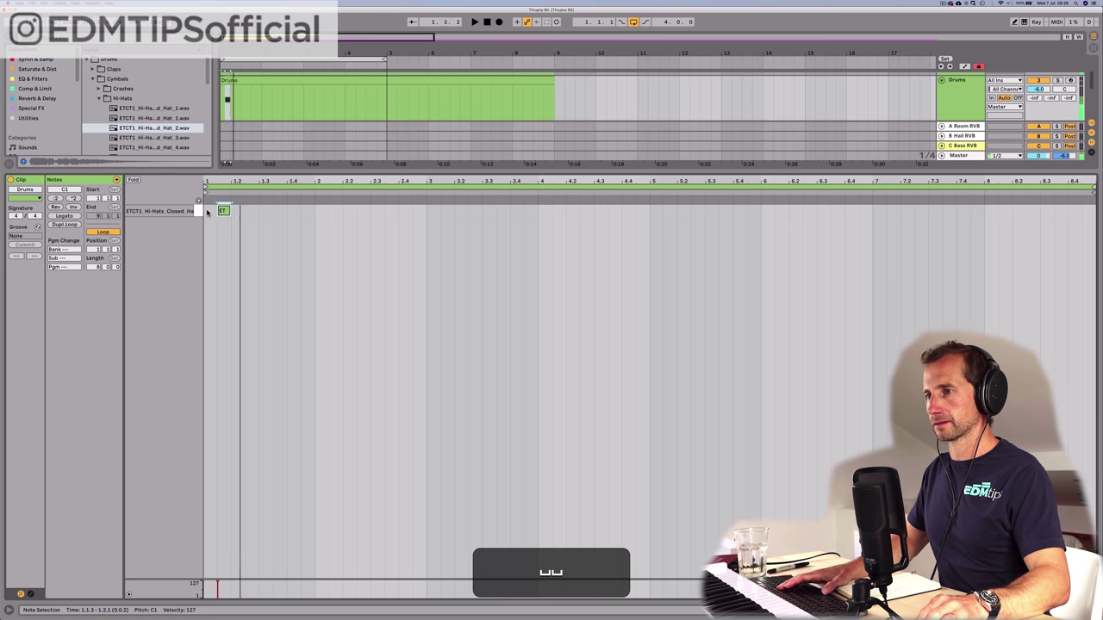
Step: Duplicate the hi-hat note onto every offbeat through the end of bar 4 during playback, and return to the drum rack
click(224, 211)
key(super+d)
key(super+d)
key(super+d)
key(super+d)
key(super+d)
key(super+d)
key(super+d)
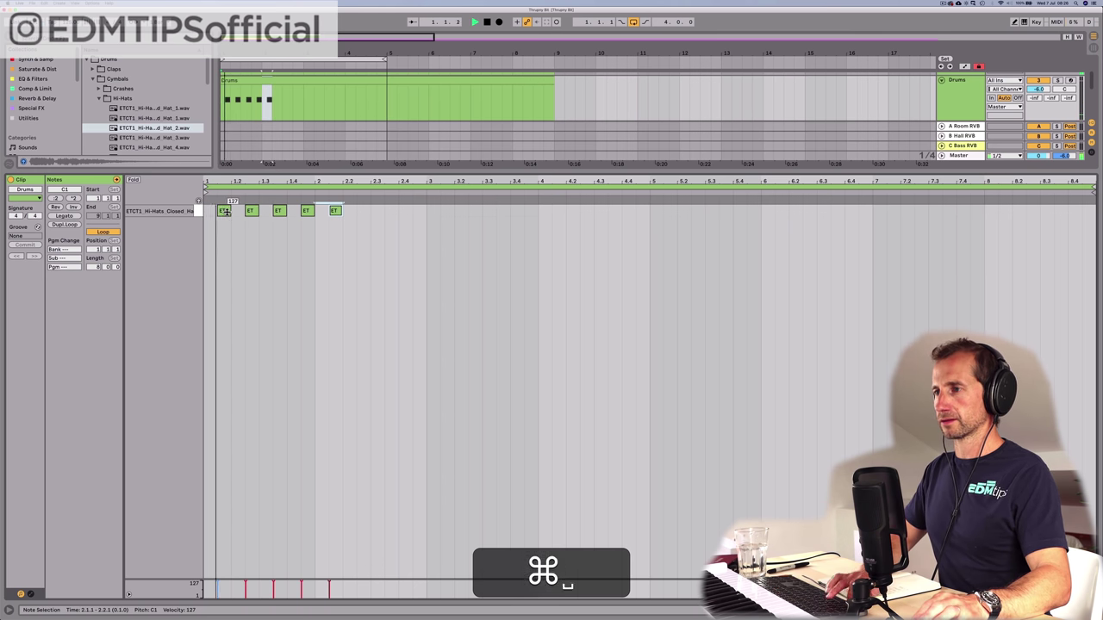
key(super+d)
key(super+d)
key(super+d)
key(super+d)
key(super+d)
key(super+d)
key(super+d)
key(super+d)
key(shift+super+d)
key(shift+Tab)
key(space)
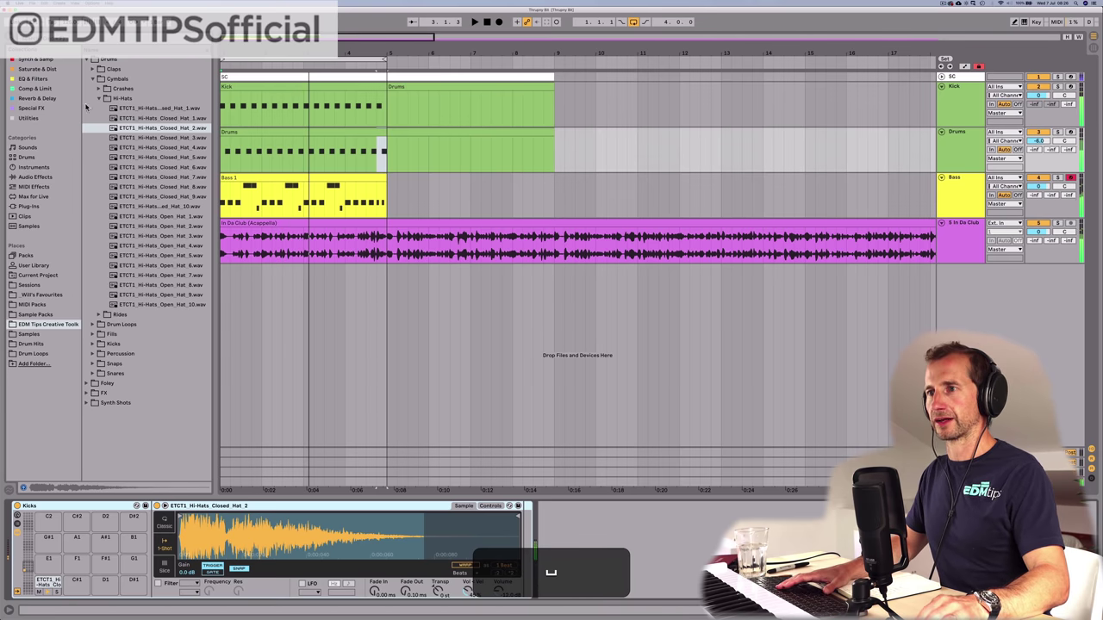
Step: Browse to the Claps folder inside Drum Hits in the Samples location
click(86, 60)
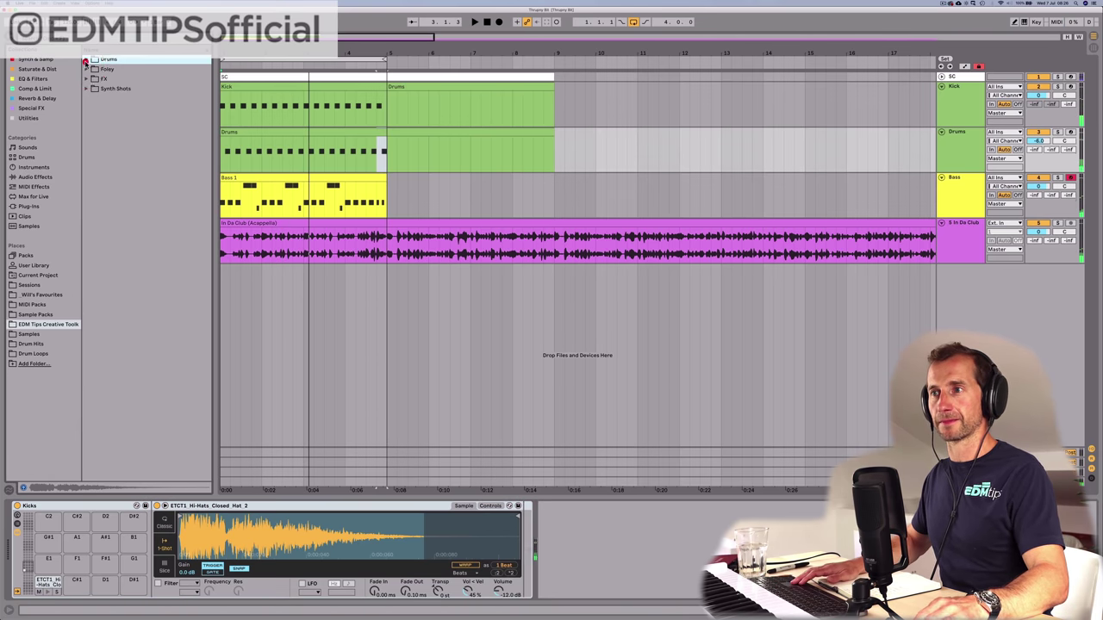
click(33, 333)
click(113, 137)
key(Down)
key(Down)
key(Down)
key(Down)
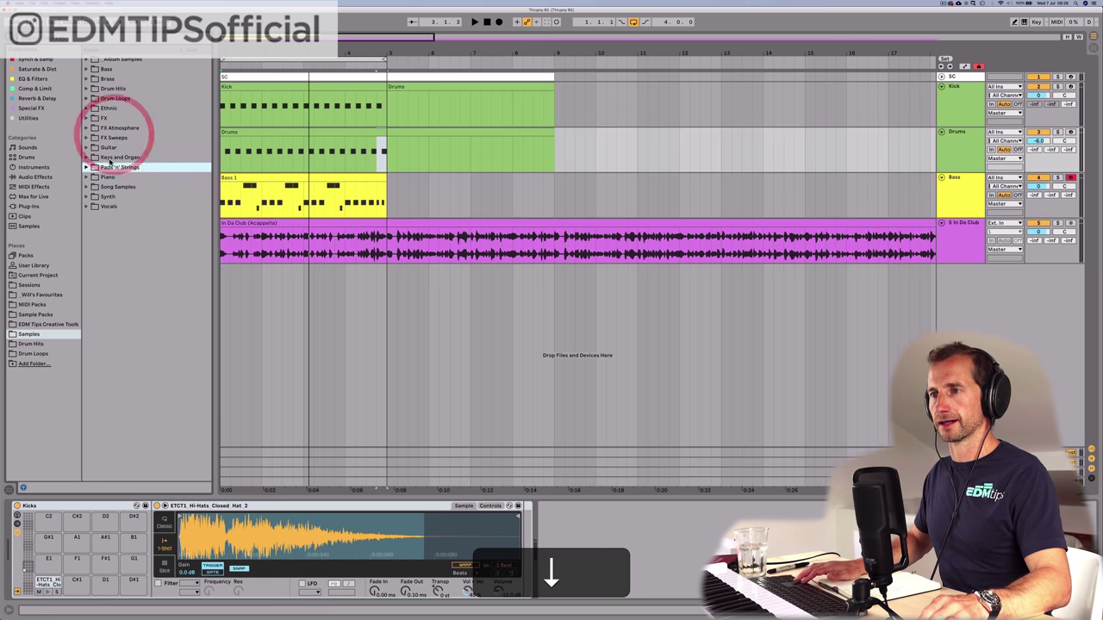
click(114, 88)
key(Right)
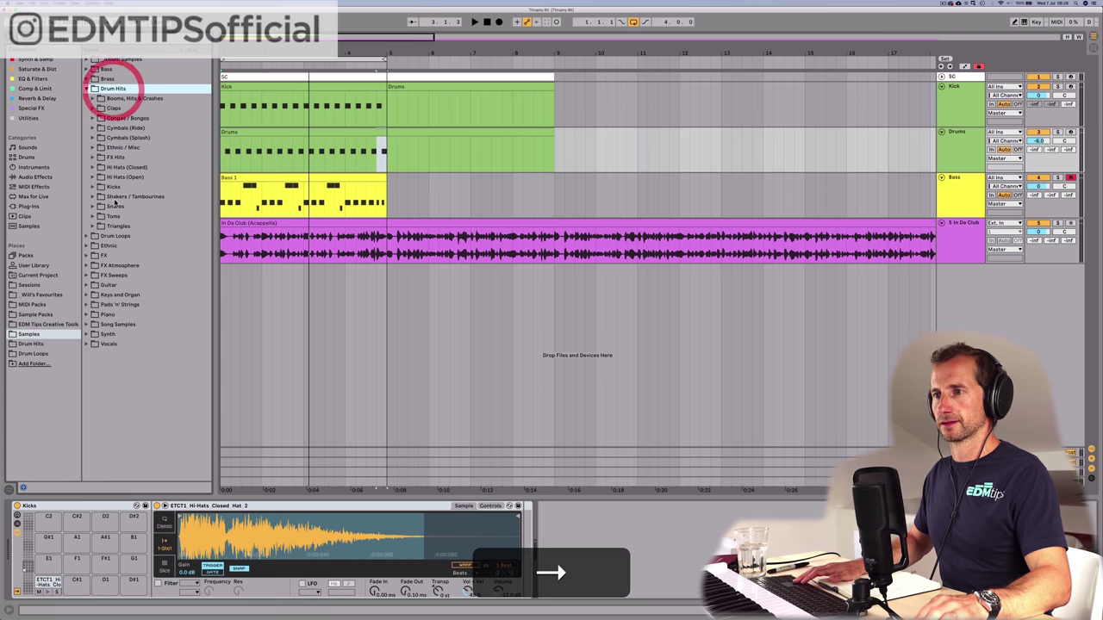
click(114, 108)
key(Right)
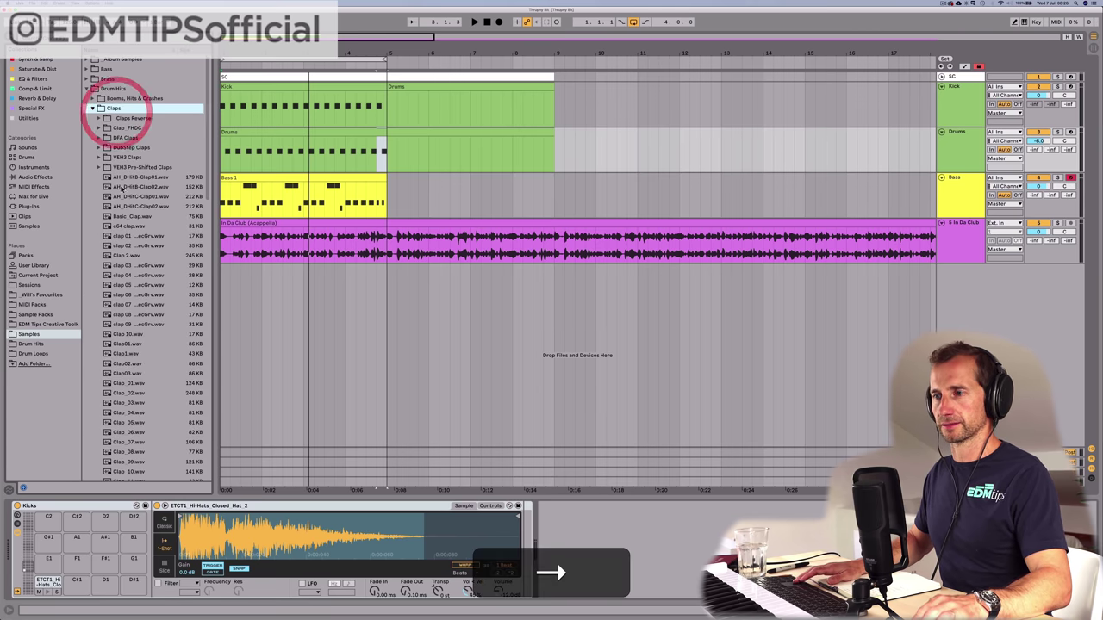
Step: Audition the clap samples and load the clap 08 NuTecGrv sample onto the empty C#1 pad of the Kicks drum rack
click(130, 177)
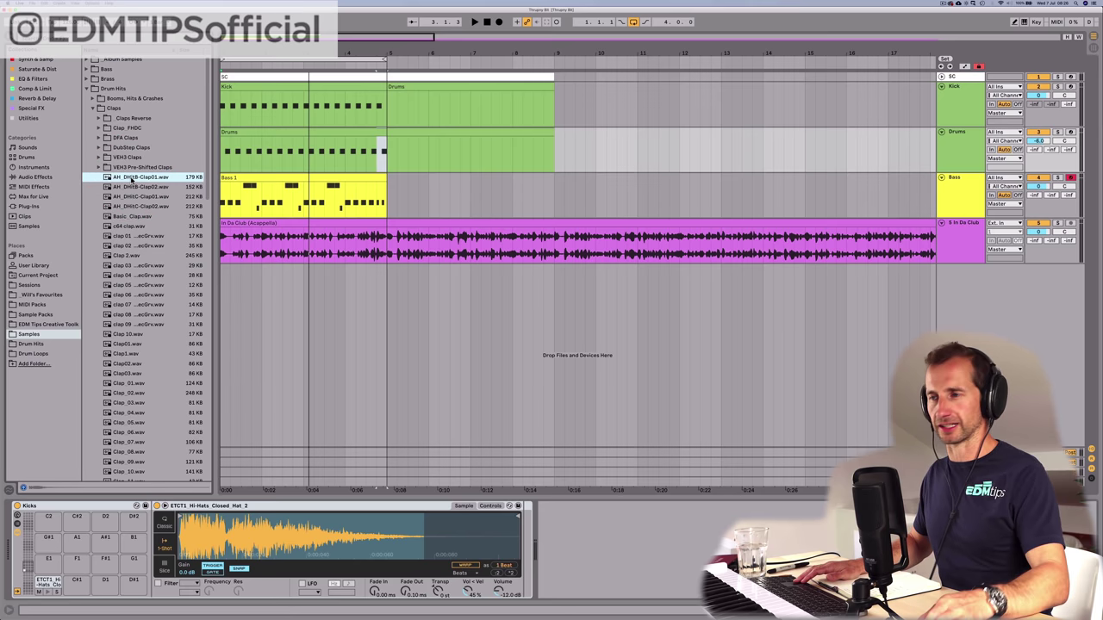
key(Down)
key(Down)
key(Down)
key(Down)
key(Down)
key(Up)
key(Up)
click(138, 236)
key(Down)
key(Down)
key(Down)
key(Down)
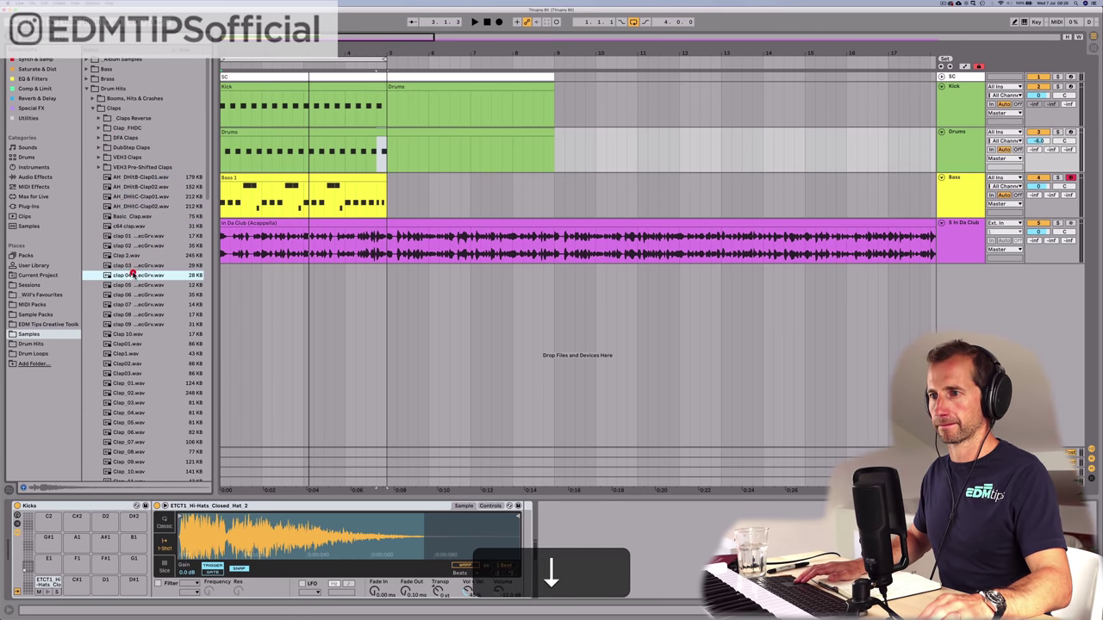
click(133, 274)
key(Up)
key(Down)
key(Down)
key(Down)
key(Down)
key(Down)
key(Down)
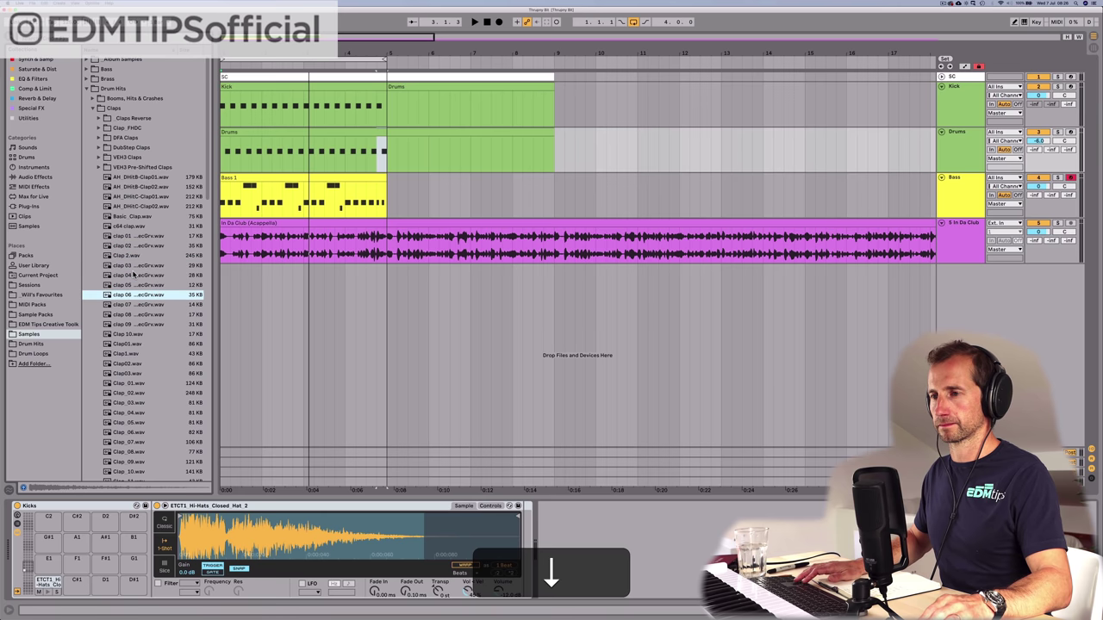
key(Up)
key(Down)
key(Up)
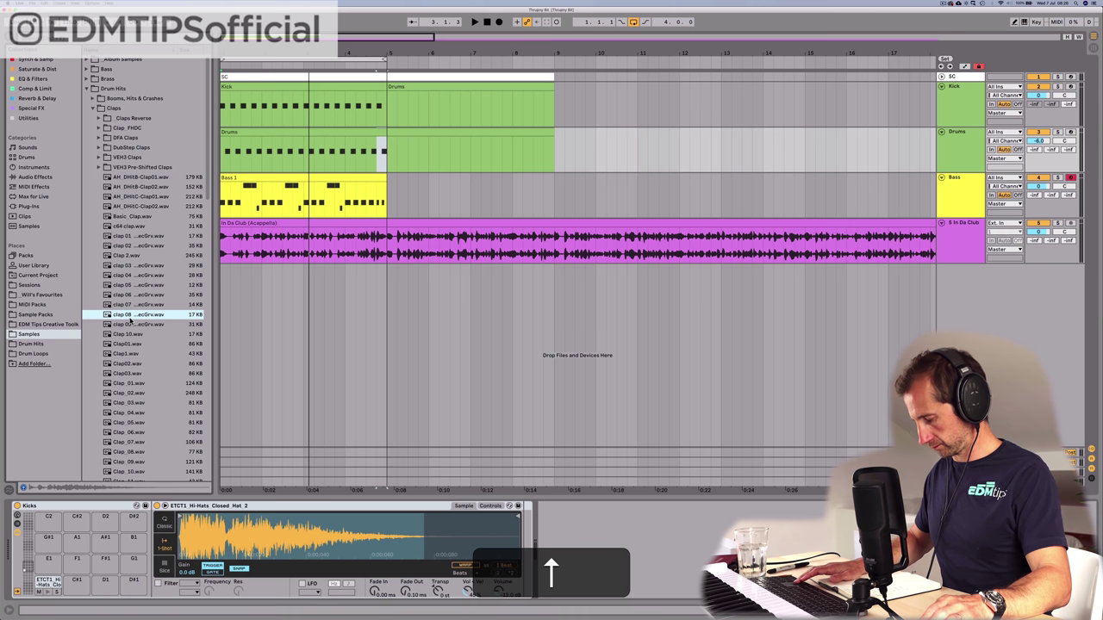
drag(138, 316, 101, 528)
click(74, 582)
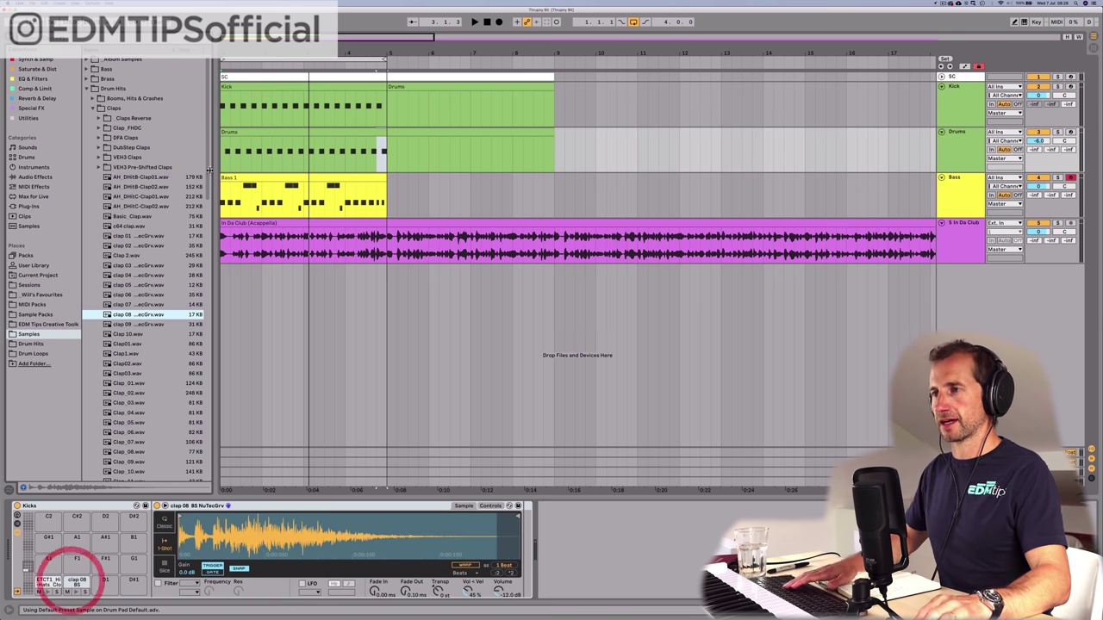
Step: Open the Drums clip's note editor and add an eighth-note clap 08 hit on beat 1.2
double_click(238, 131)
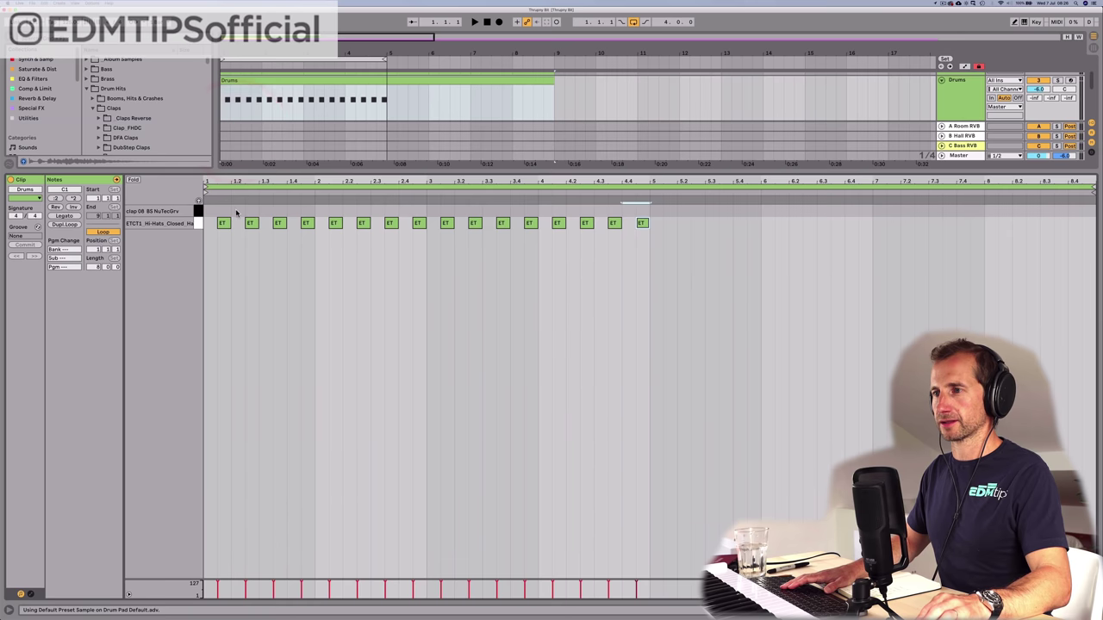
double_click(233, 210)
key(space)
key(space)
Step: Duplicate the two-beat clap pattern through the end of bar 4, remove the extra copy in bar 5, and play the full arrangement back
drag(207, 211, 258, 211)
key(super+d)
key(super+d)
key(super+d)
key(super+d)
key(super+d)
key(super+d)
key(super+d)
key(super+d)
key(super+d)
key(space)
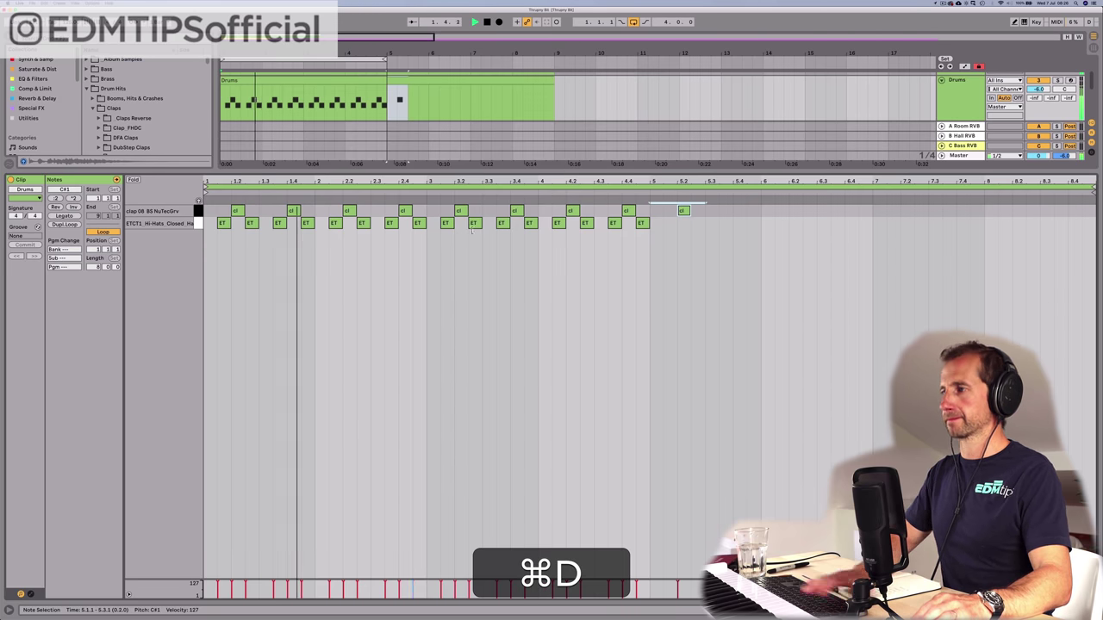
key(BackSpace)
key(shift+Tab)
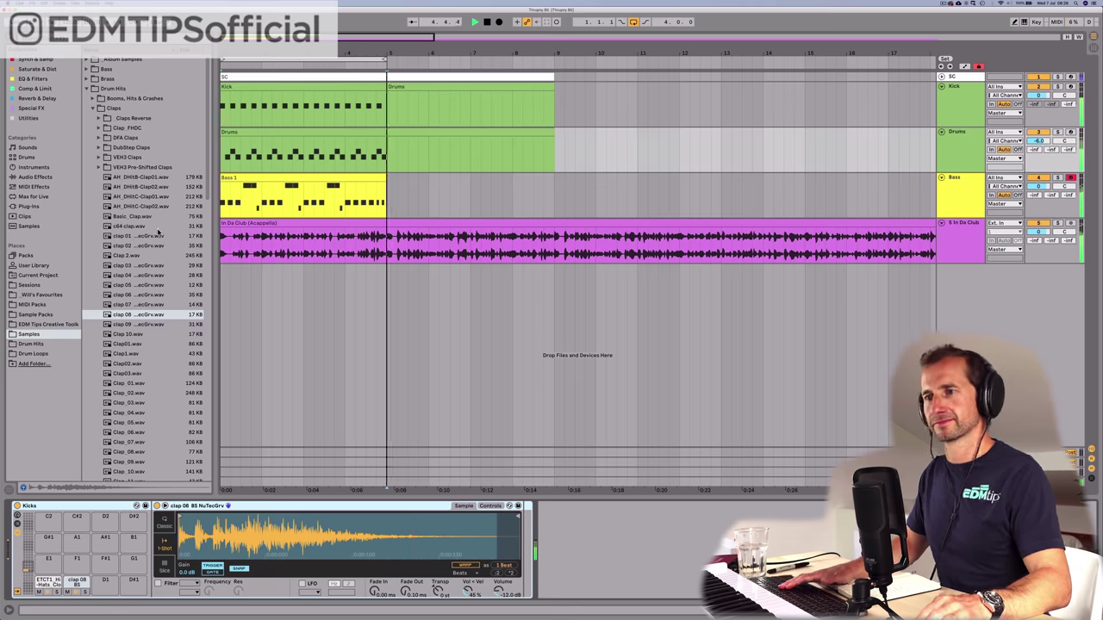
key(space)
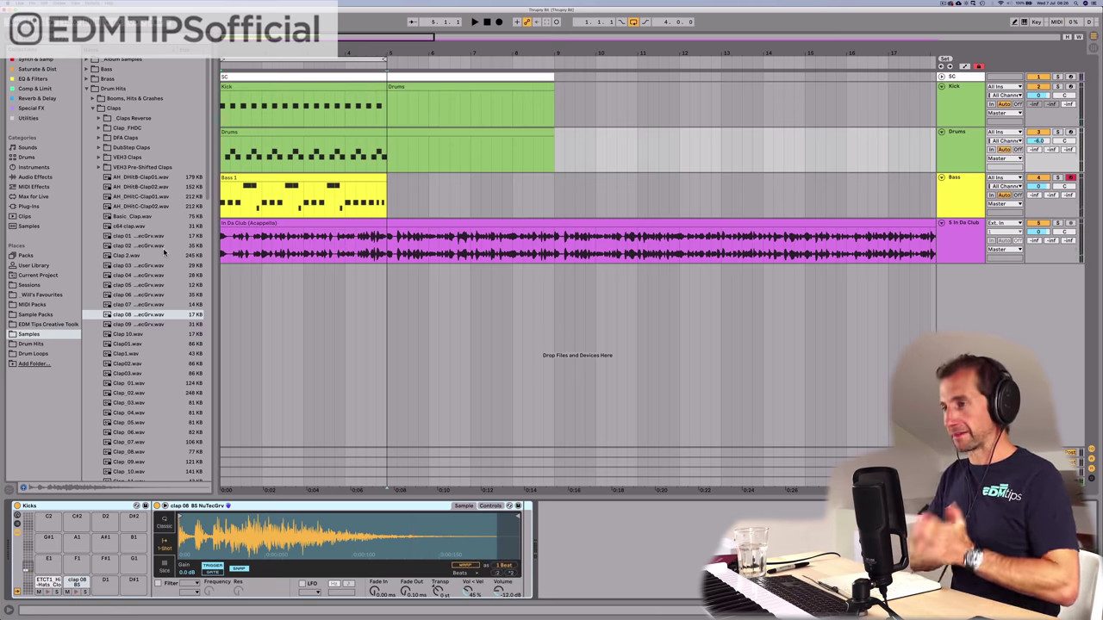
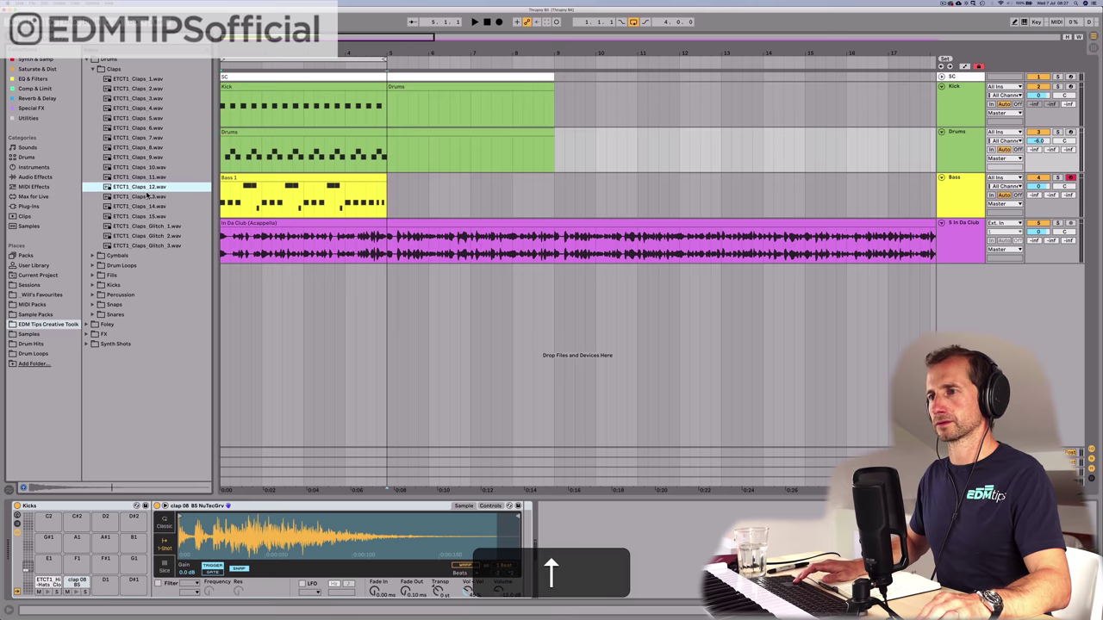
Step: Audition the ETCT1 clap samples against the track and load ETCT1_Claps_11.wav onto the D1 pad
key(Down)
key(Down)
key(Down)
key(Down)
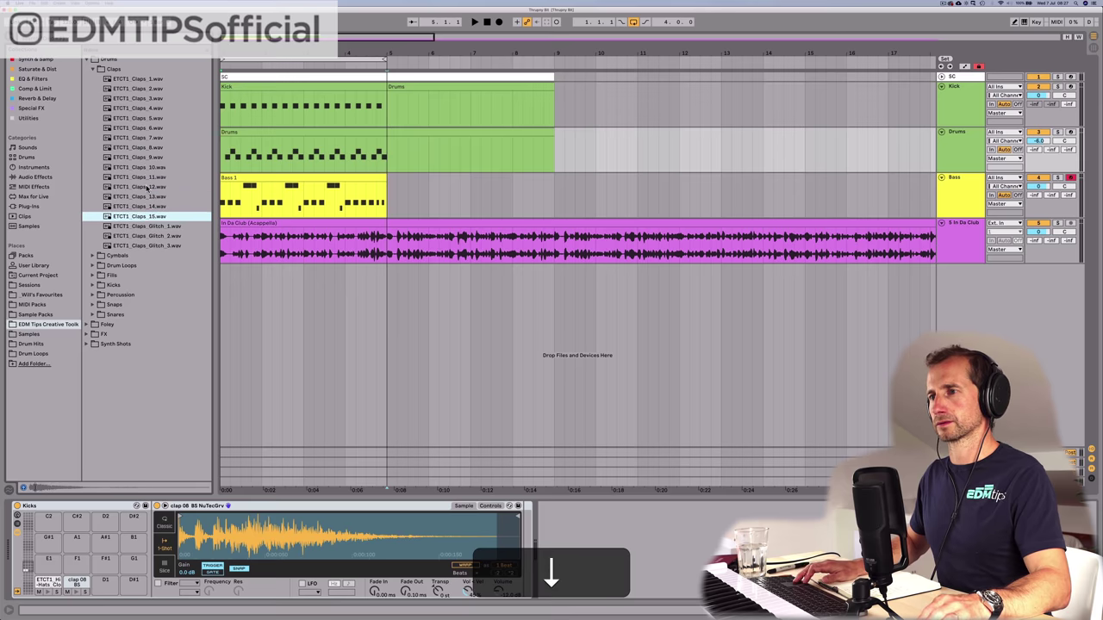
click(148, 187)
key(Up)
key(Down)
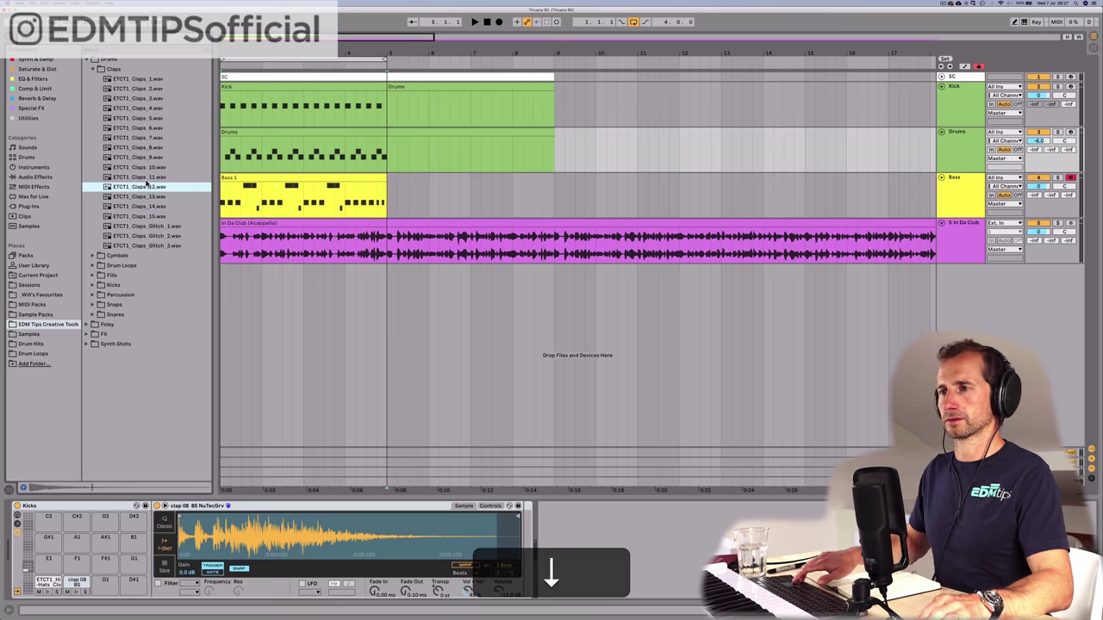
key(space)
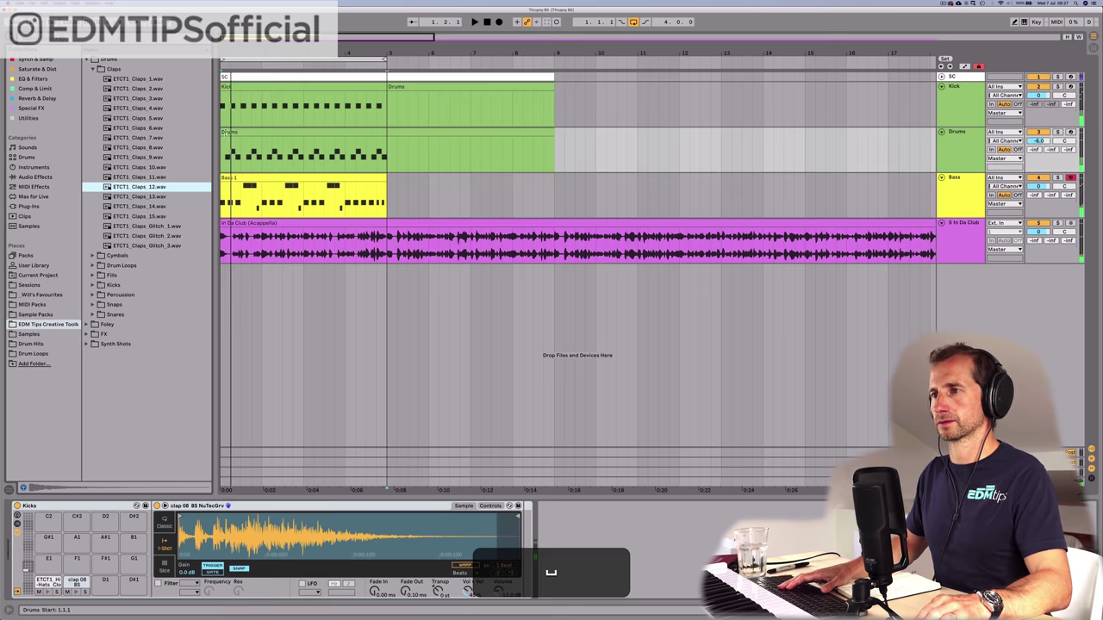
key(Up)
key(Down)
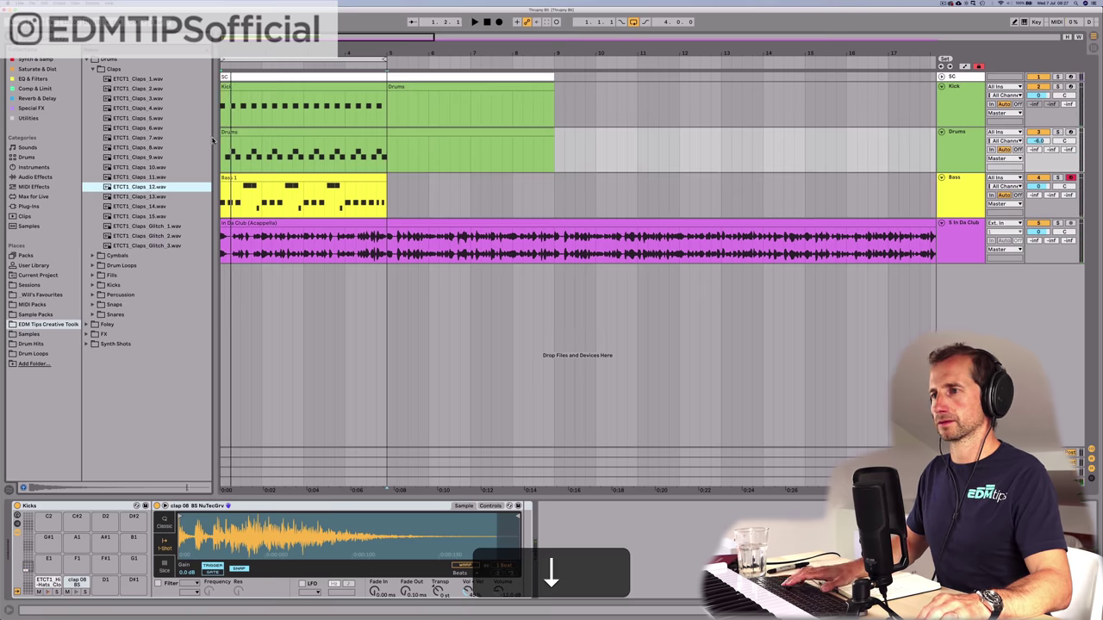
key(Up)
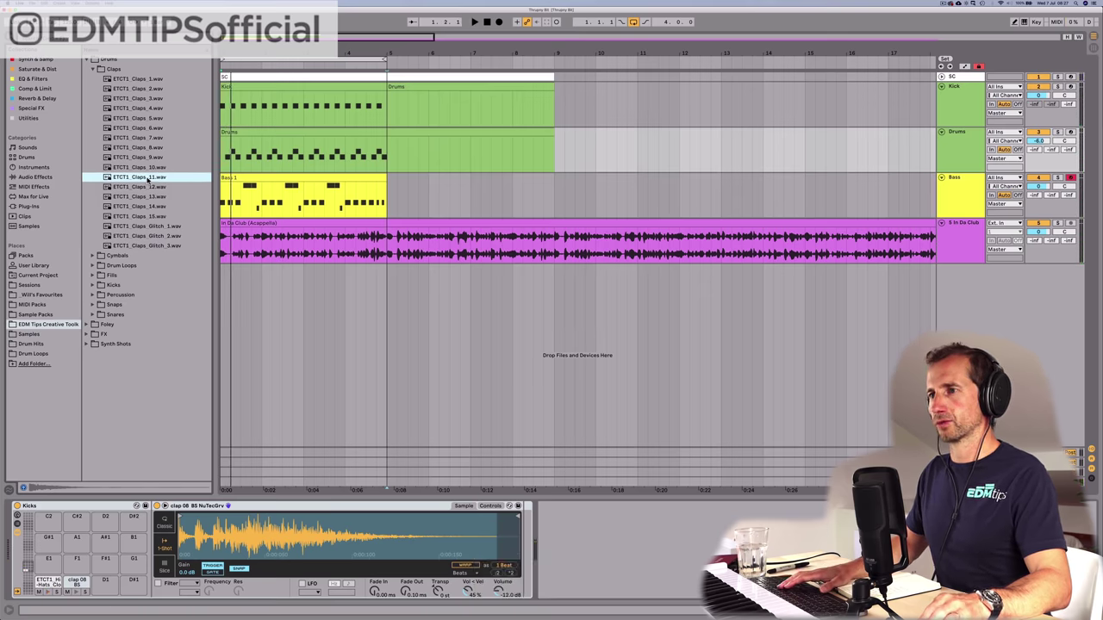
click(107, 580)
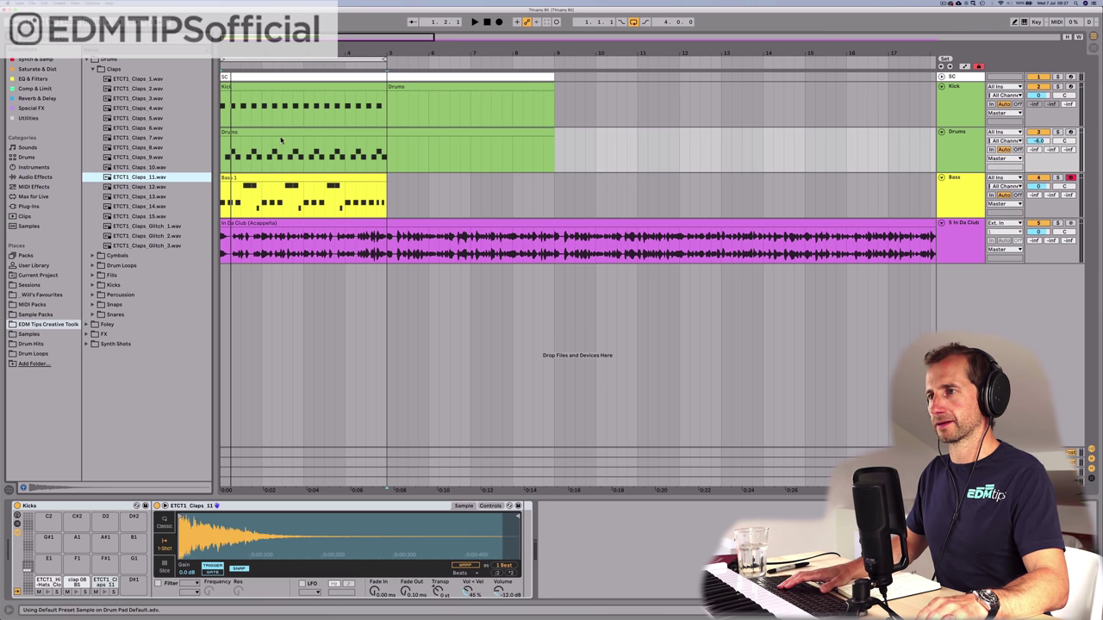
Step: Add a sixteenth-note ETCT1_Claps_11 hit at 2.4.4 in the Drums clip
key(space)
double_click(281, 134)
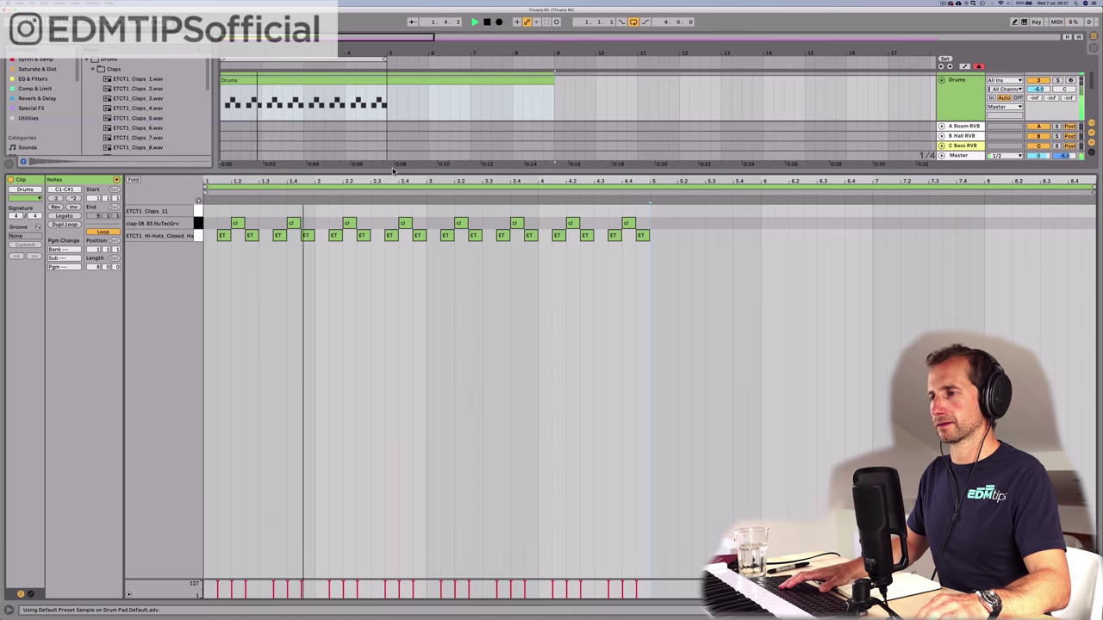
drag(429, 181, 429, 207)
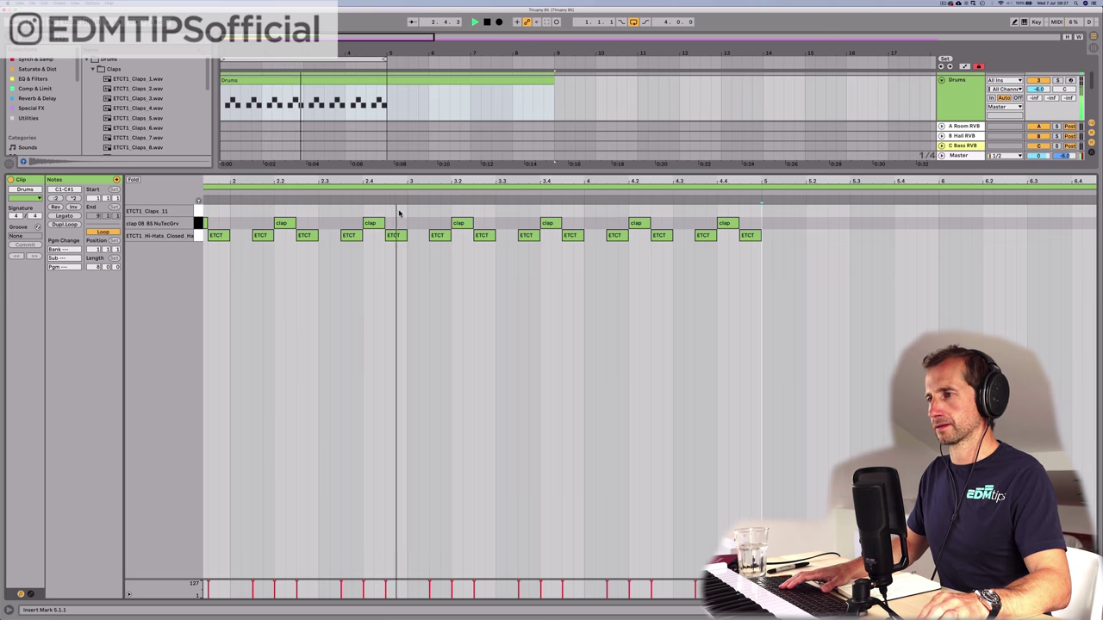
key(space)
double_click(401, 211)
click(362, 193)
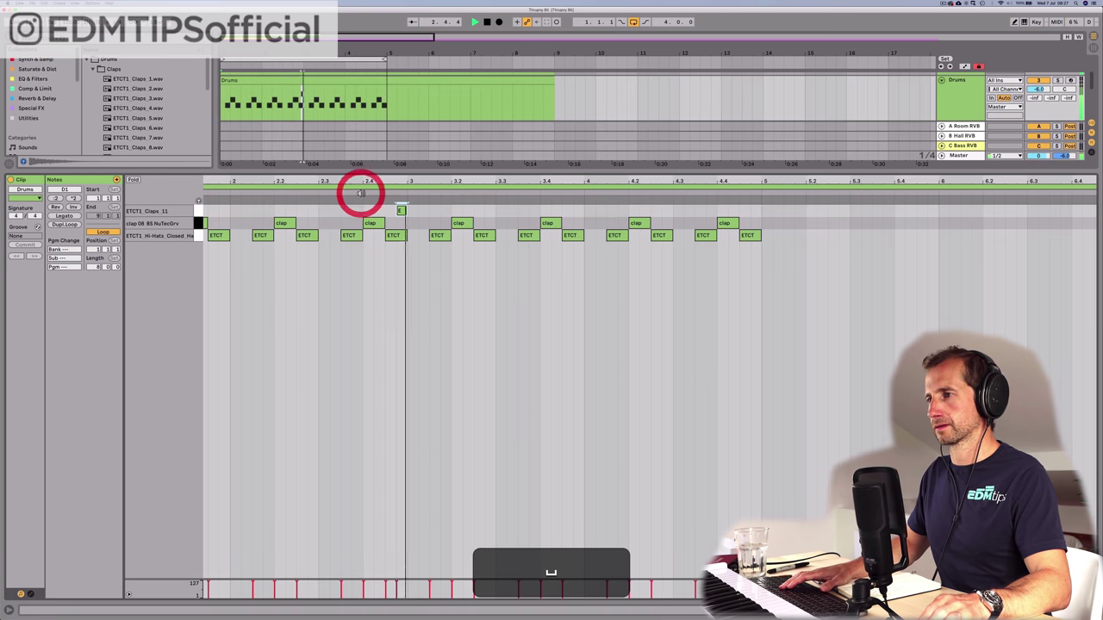
Step: Add sixteenth-note ETCT1_Claps_11 hits at 4.2.4 and 4.3.3 and play the pattern back
drag(387, 182, 387, 161)
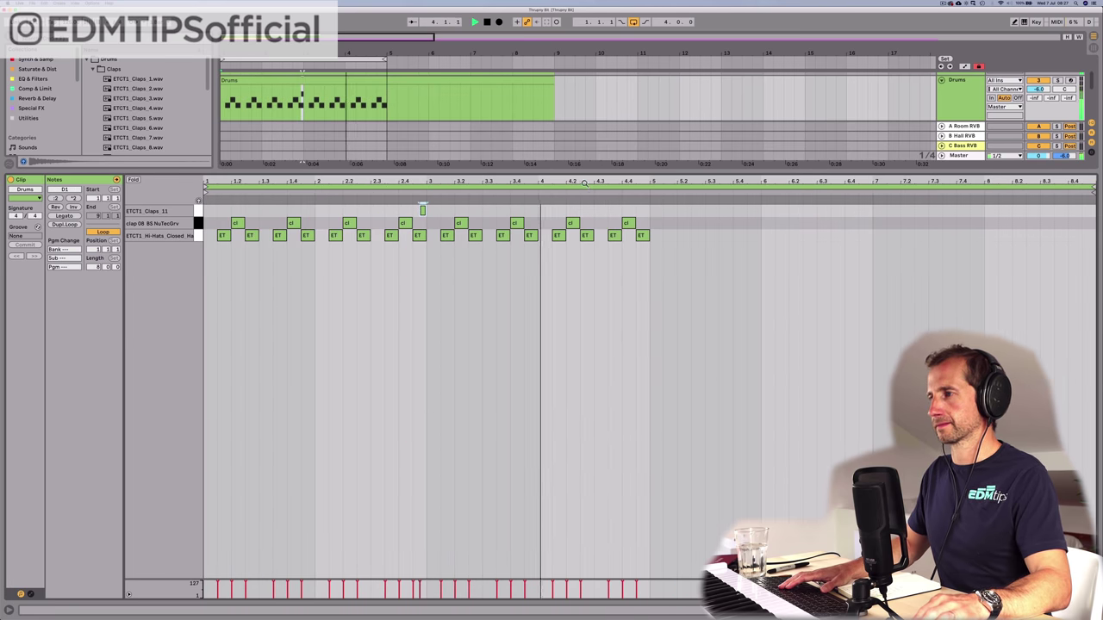
key(plus)
key(space)
double_click(591, 211)
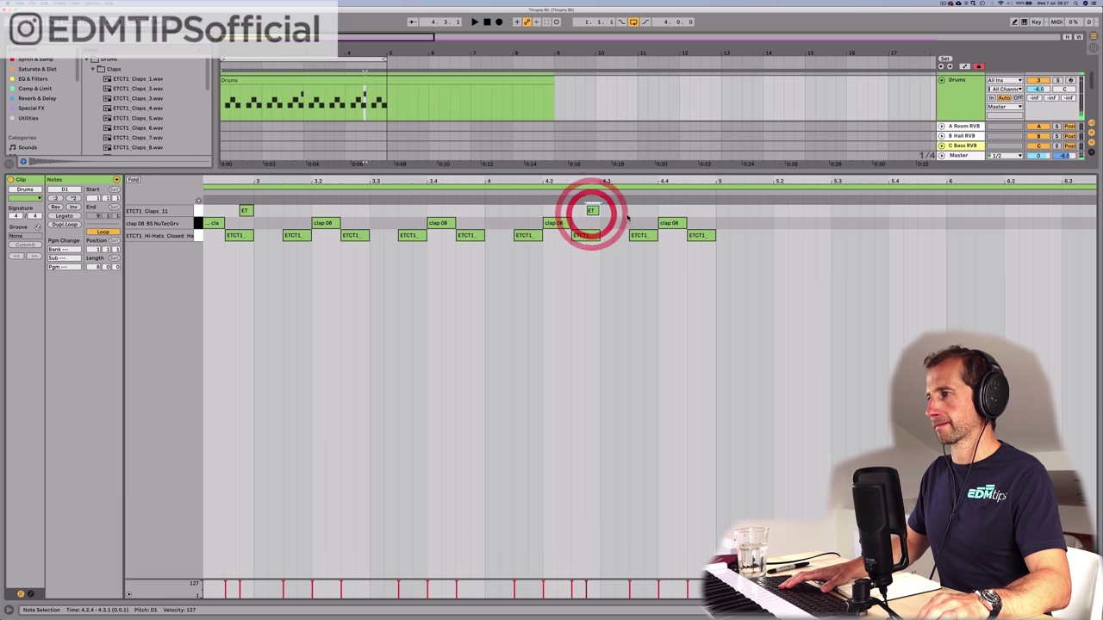
double_click(635, 211)
key(space)
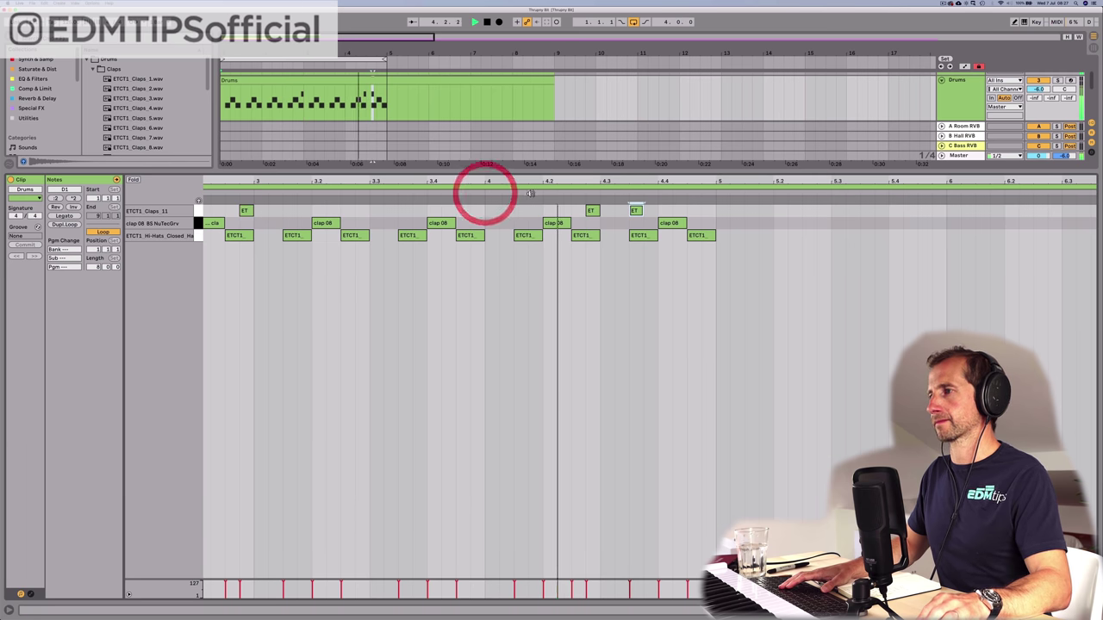
drag(551, 183, 552, 161)
key(space)
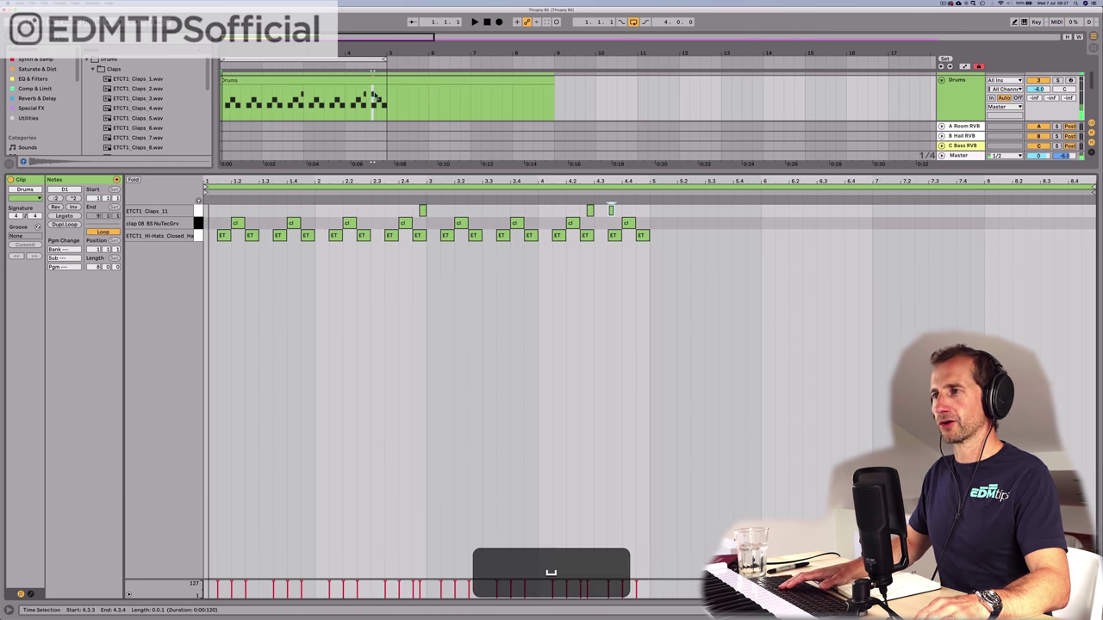
mouse_move(412, 183)
mouse_down()
mouse_move(412, 213)
mouse_move(411, 167)
mouse_up()
key(super)
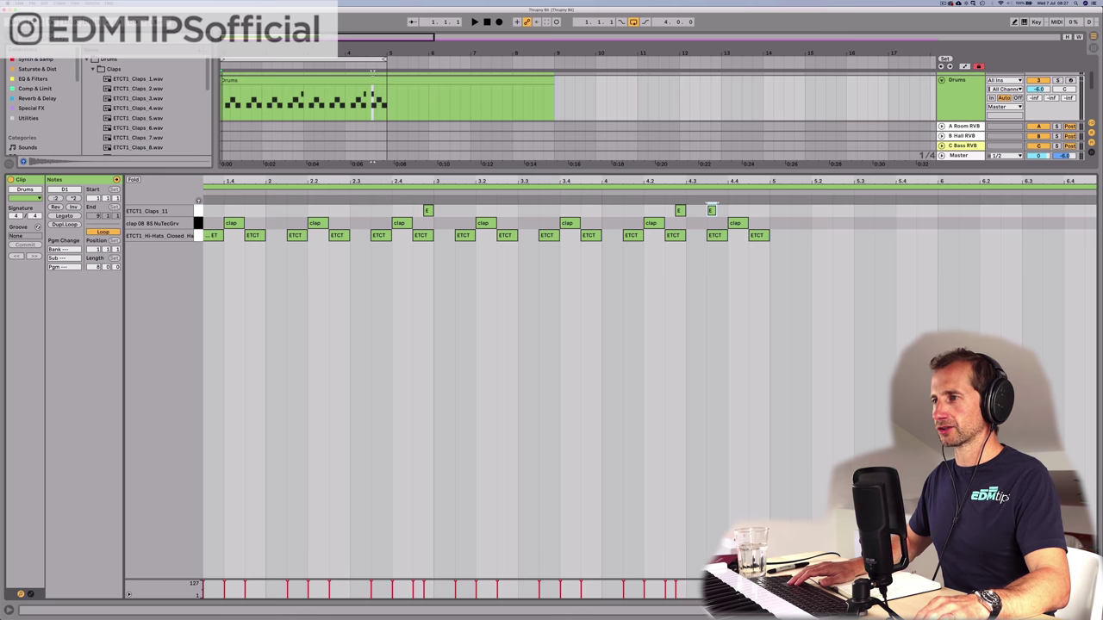
scroll(438, 216, up, 2)
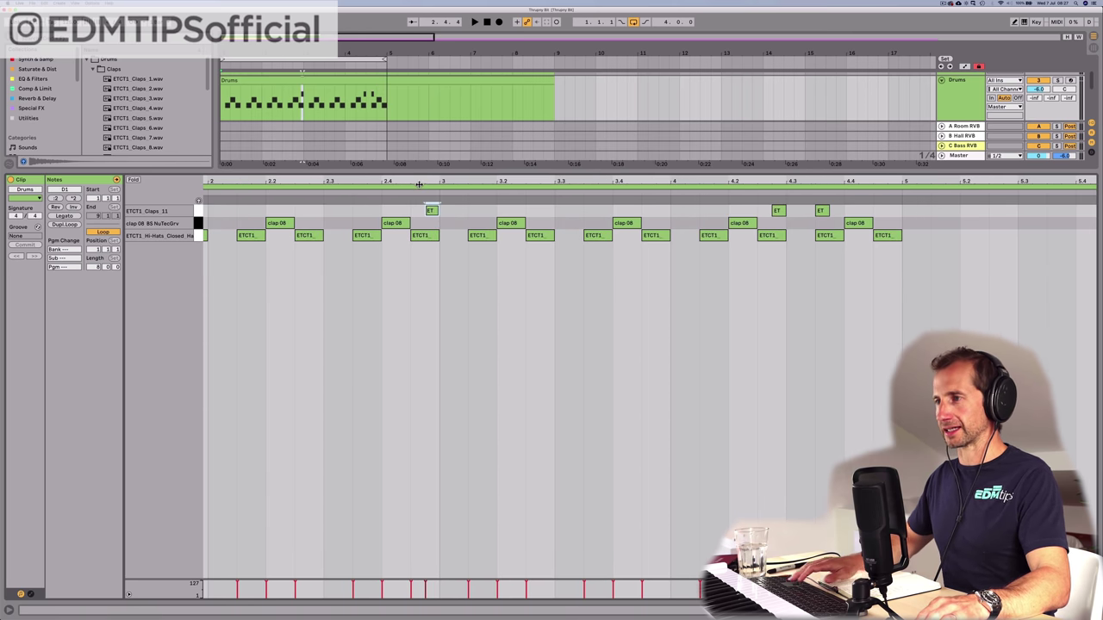
scroll(432, 202, up, 1)
scroll(423, 180, down, 3)
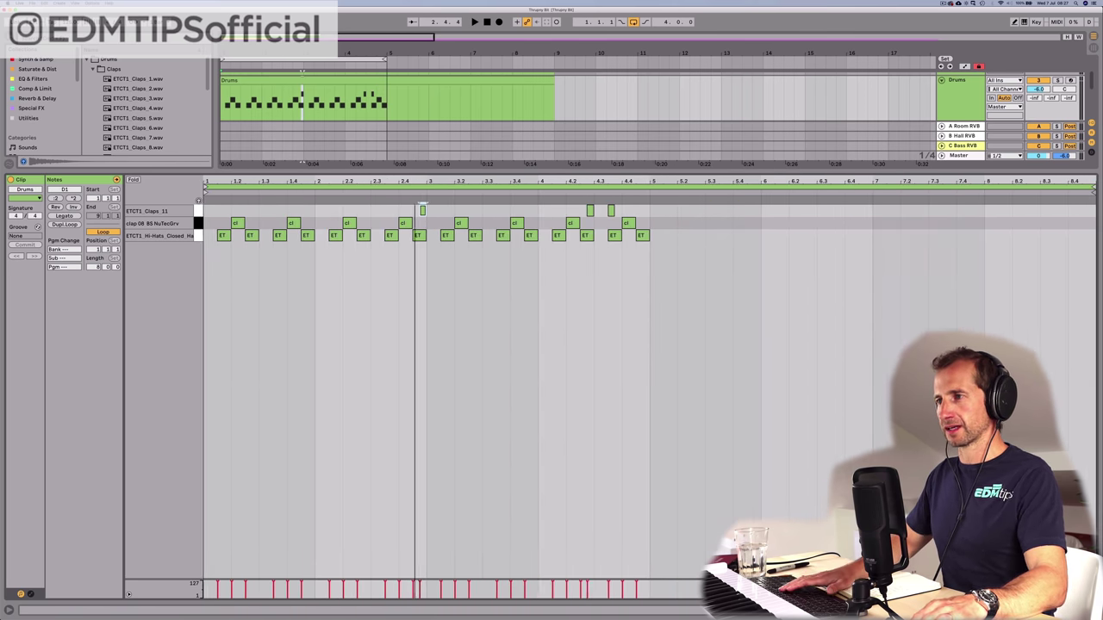
key(space)
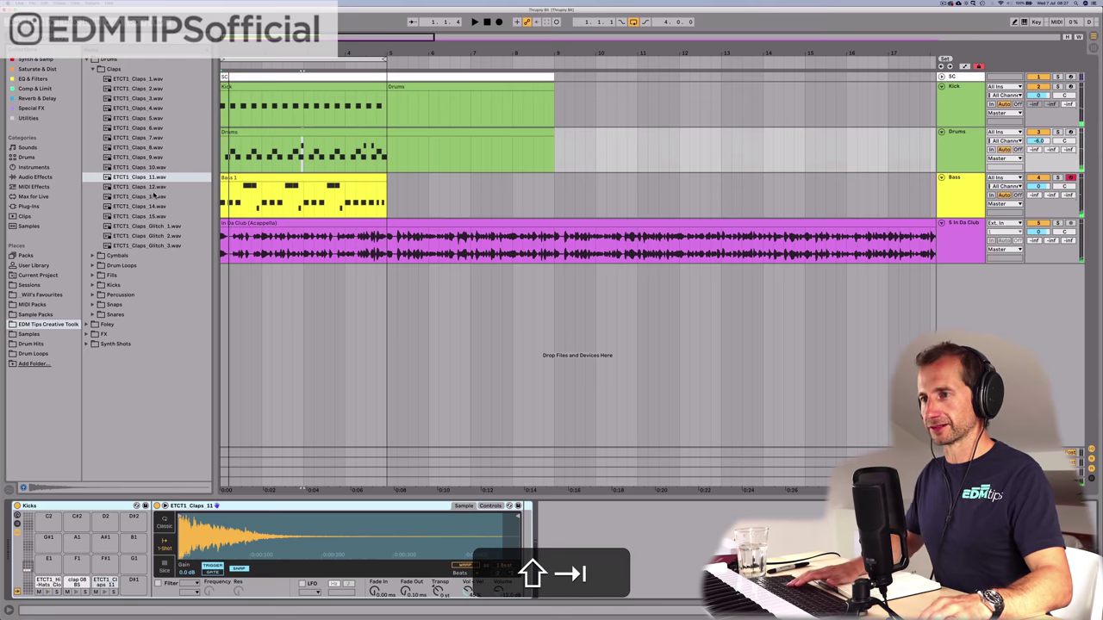
Step: Audition the neighbouring ETCT1 claps and load ETCT1_Claps_12.wav onto the D#1 pad
click(147, 180)
key(Down)
key(Down)
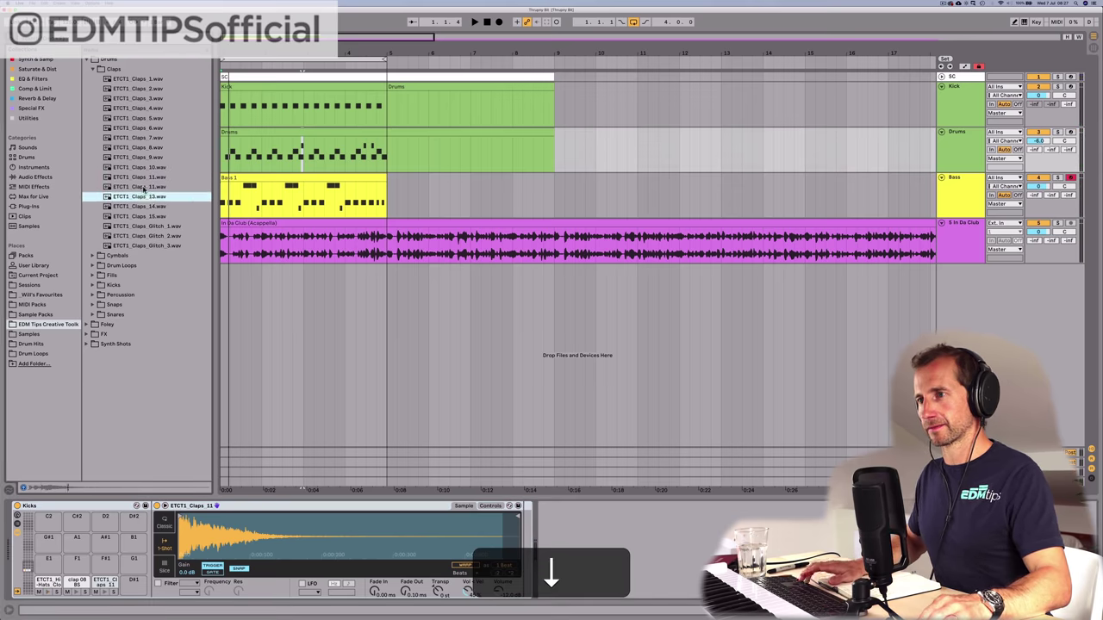
key(Up)
drag(144, 187, 138, 584)
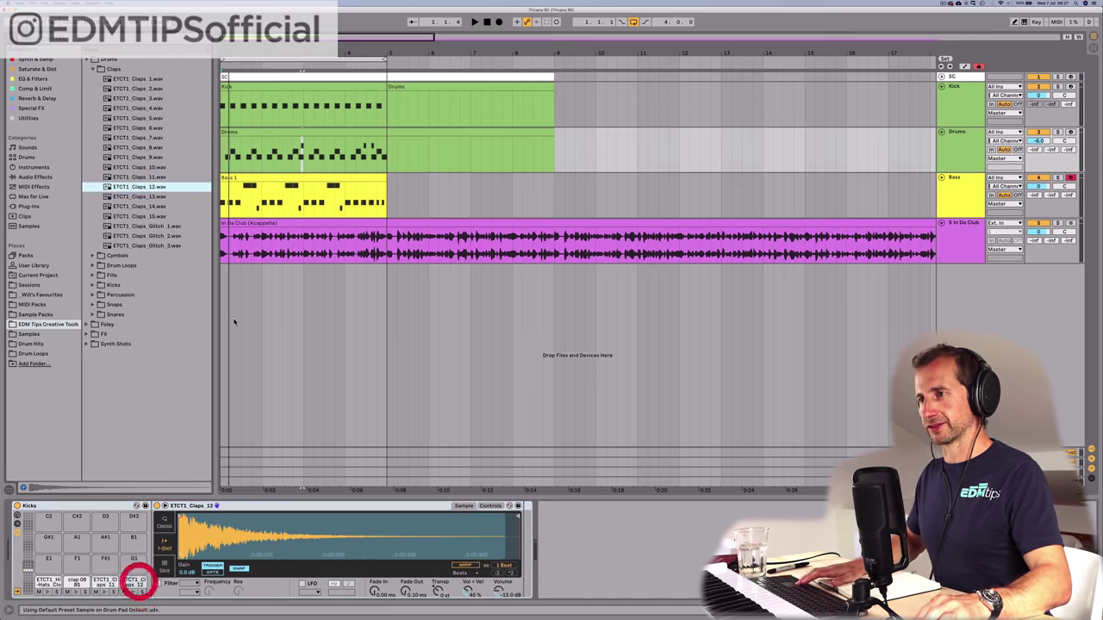
Step: Open the Drums clip for editing and add a sixteenth-note ETCT1_Claps_11 hit at 1.1.3
double_click(243, 130)
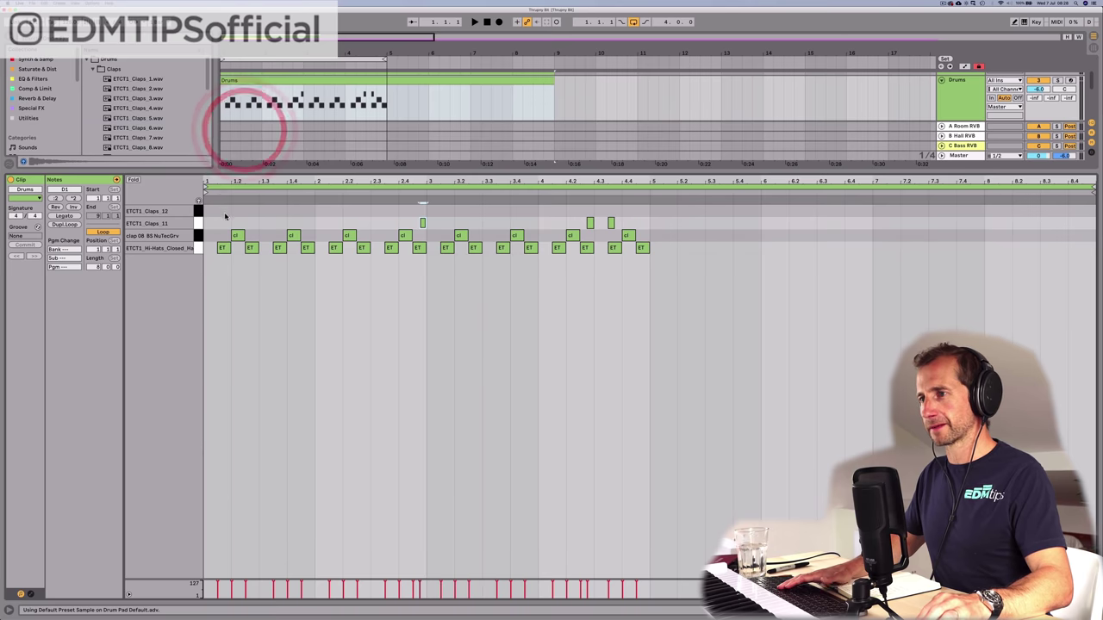
drag(218, 181, 238, 216)
key(space)
double_click(245, 210)
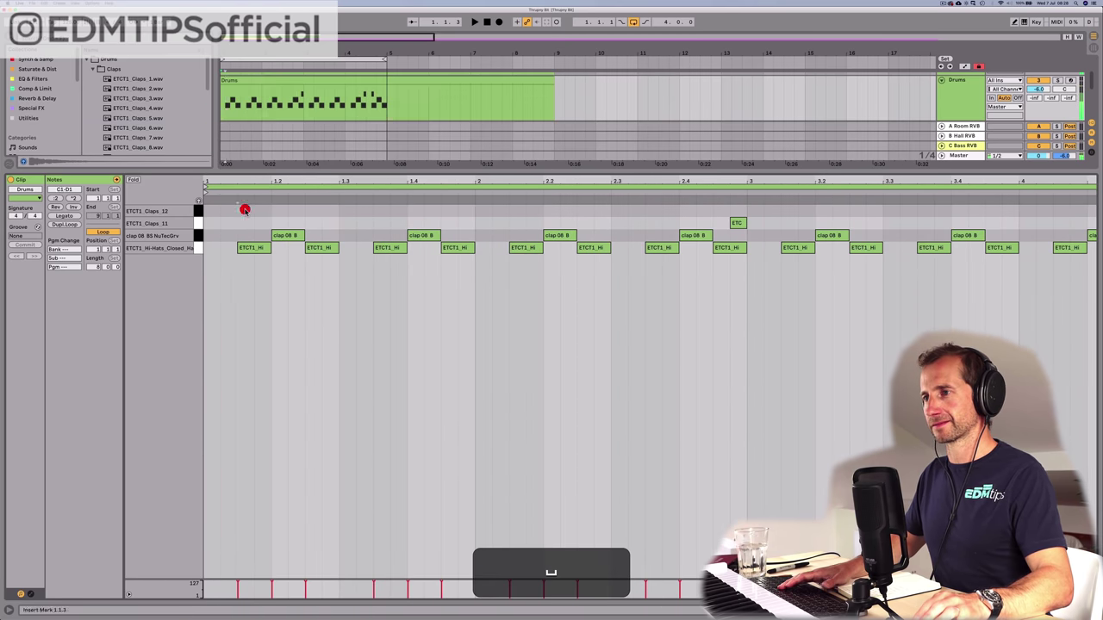
key(space)
drag(249, 213, 247, 231)
double_click(248, 231)
key(Up)
double_click(246, 224)
key(space)
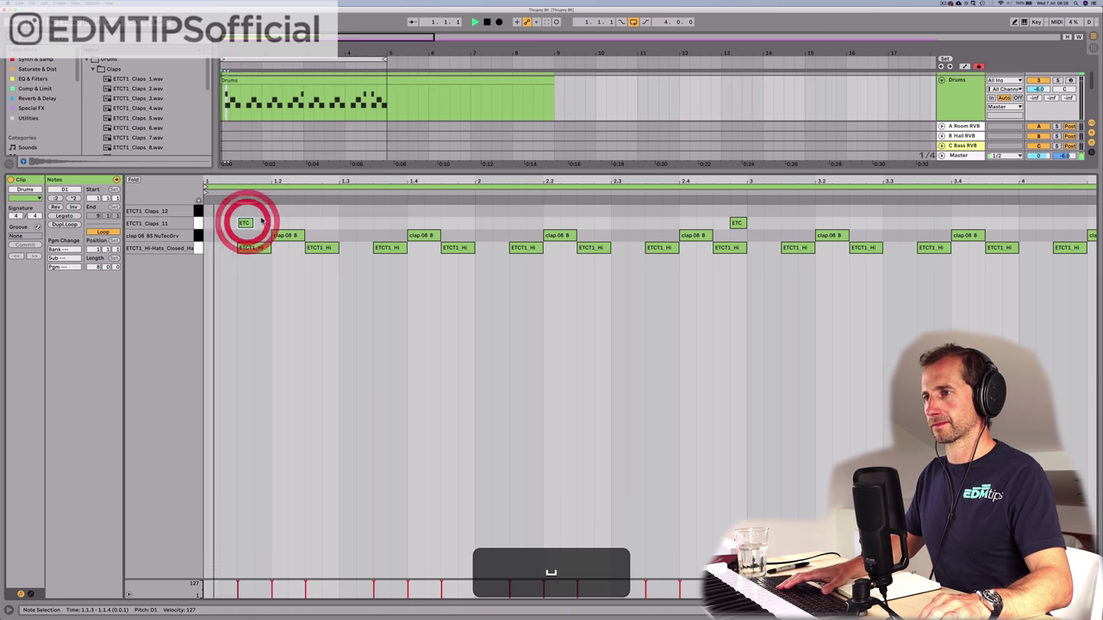
Step: Add a sixteenth-note ETCT1_Claps_12 hit at 1.2.4 and play the pattern back
click(331, 209)
double_click(331, 209)
key(space)
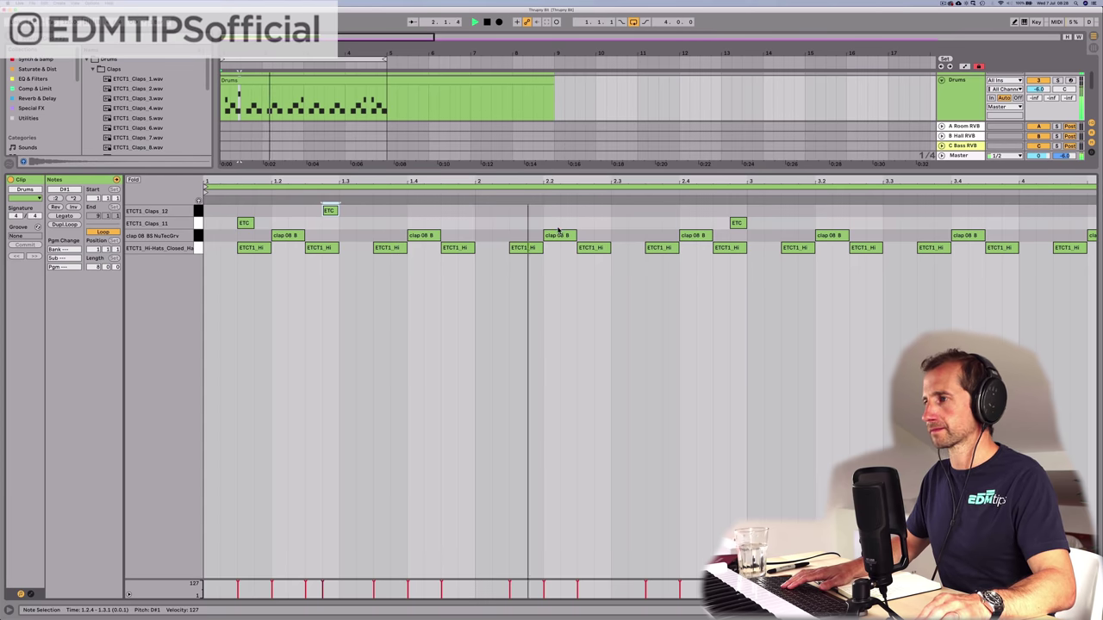
key(space)
key(space)
drag(615, 179, 561, 209)
key(space)
scroll(331, 208, left, 2)
key(space)
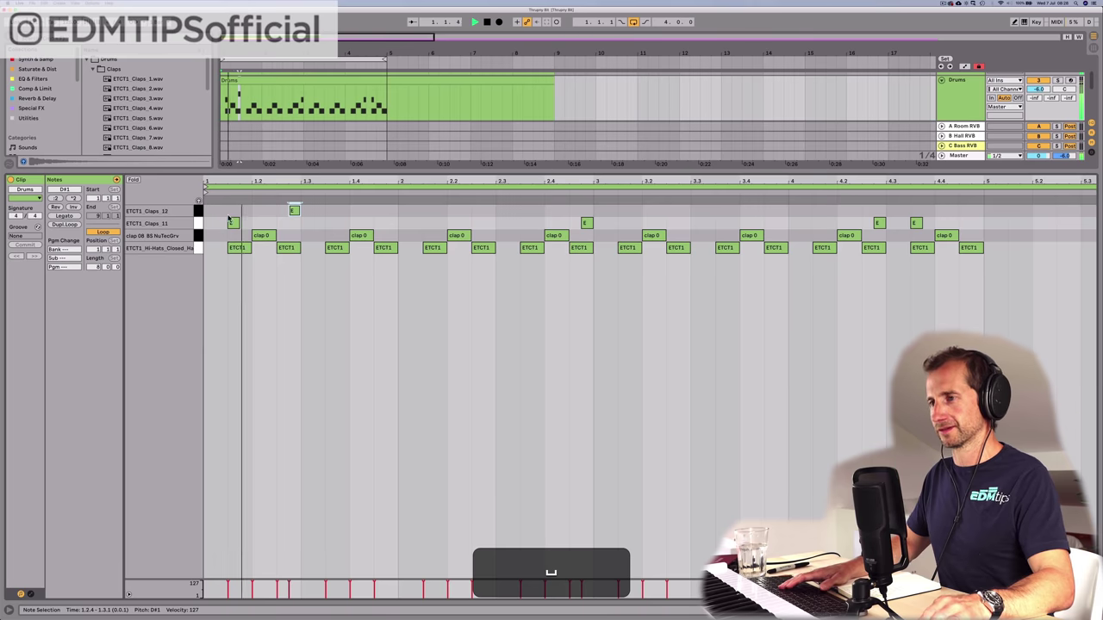
Step: Add a sixteenth-note ETCT1_Claps_11 hit near the start of bar 2 and place it at 2.1.3
drag(396, 175, 396, 180)
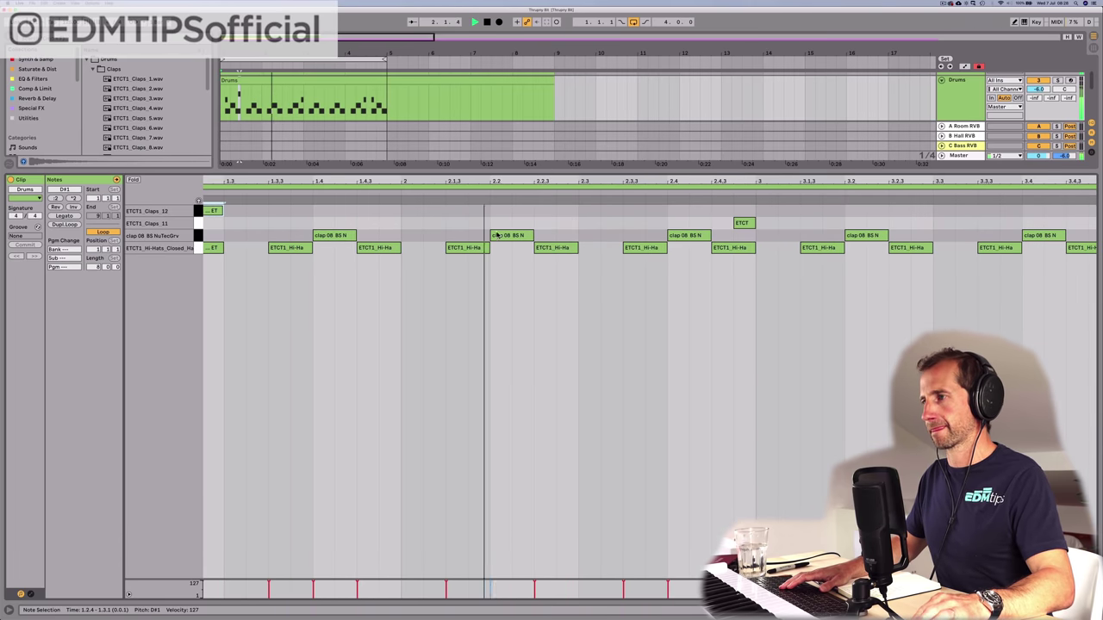
key(space)
double_click(431, 224)
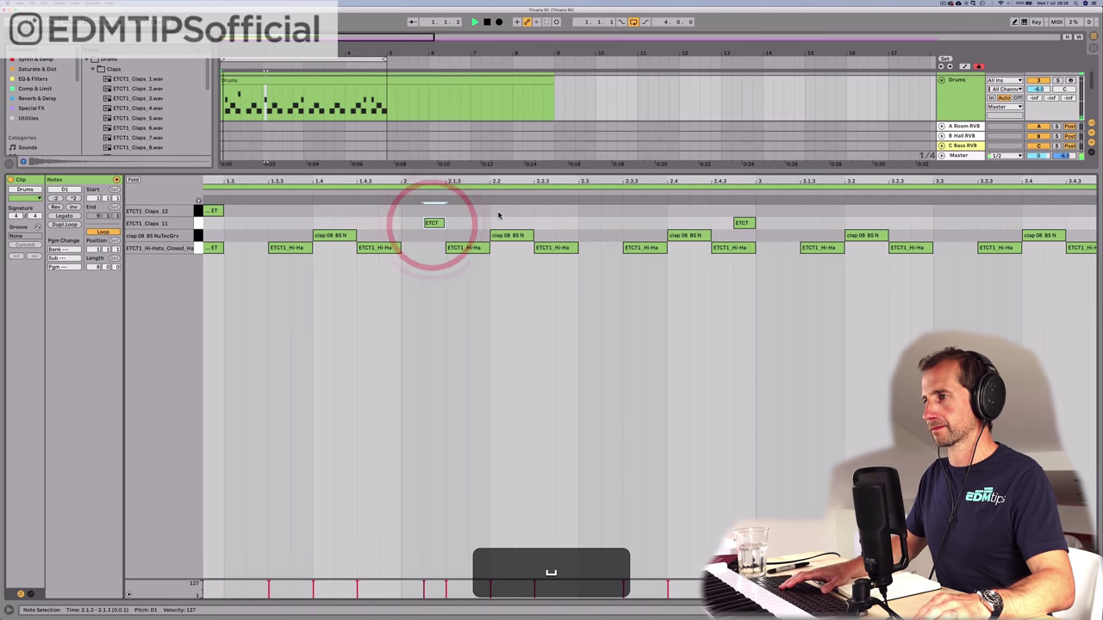
click(385, 199)
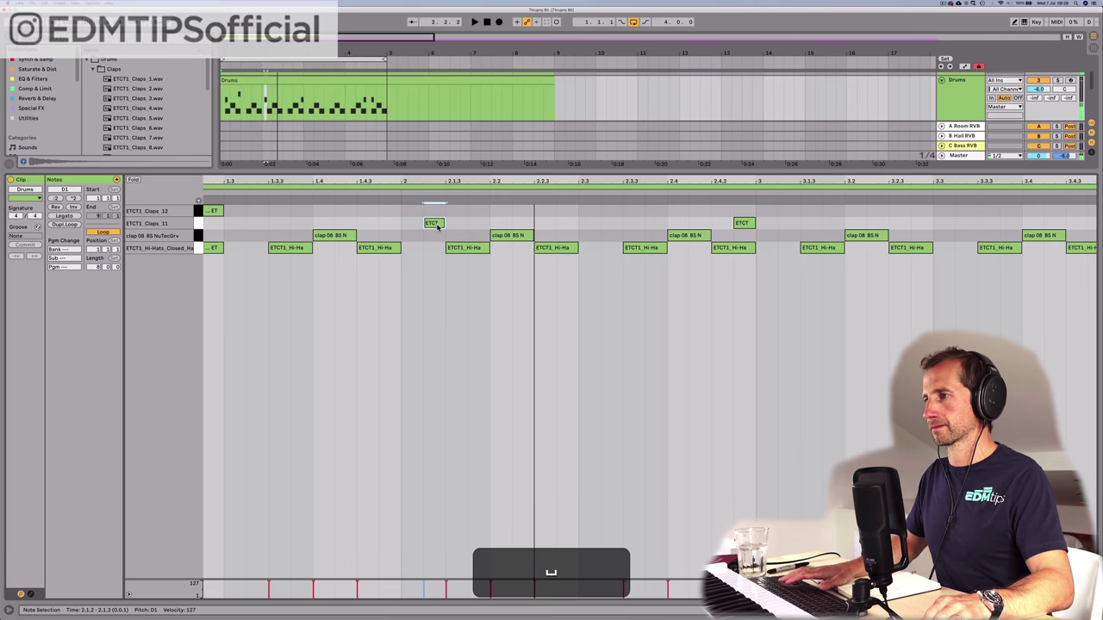
key(Right)
key(space)
Step: Add sixteenth-note ETCT1_Claps_12 hits at 2.2.4 and 2.3.2
double_click(569, 212)
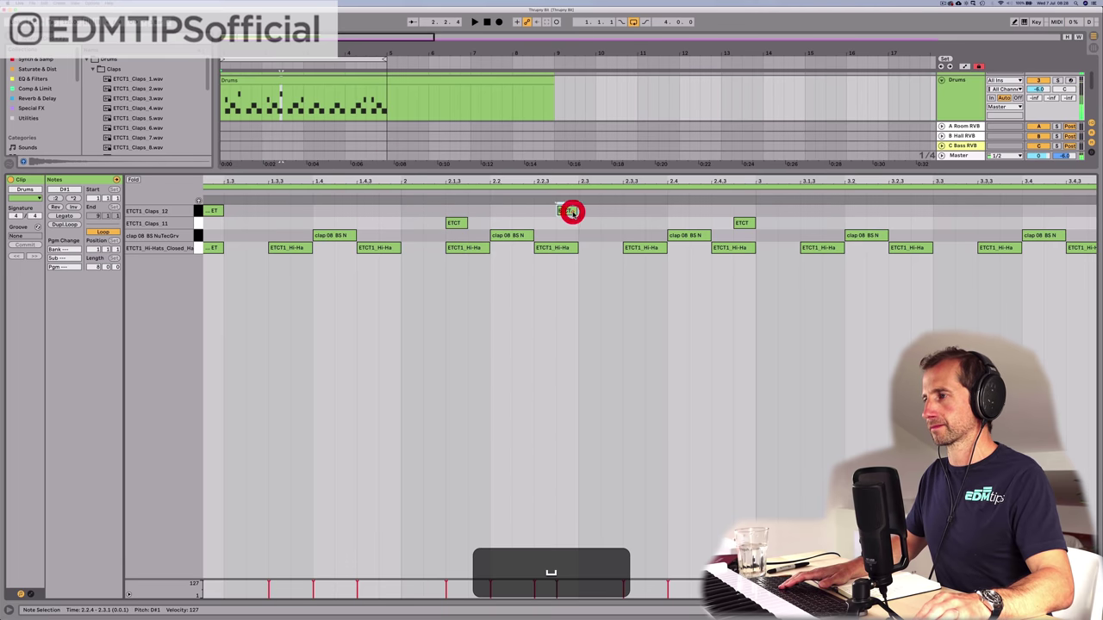
click(618, 210)
double_click(618, 210)
key(minus)
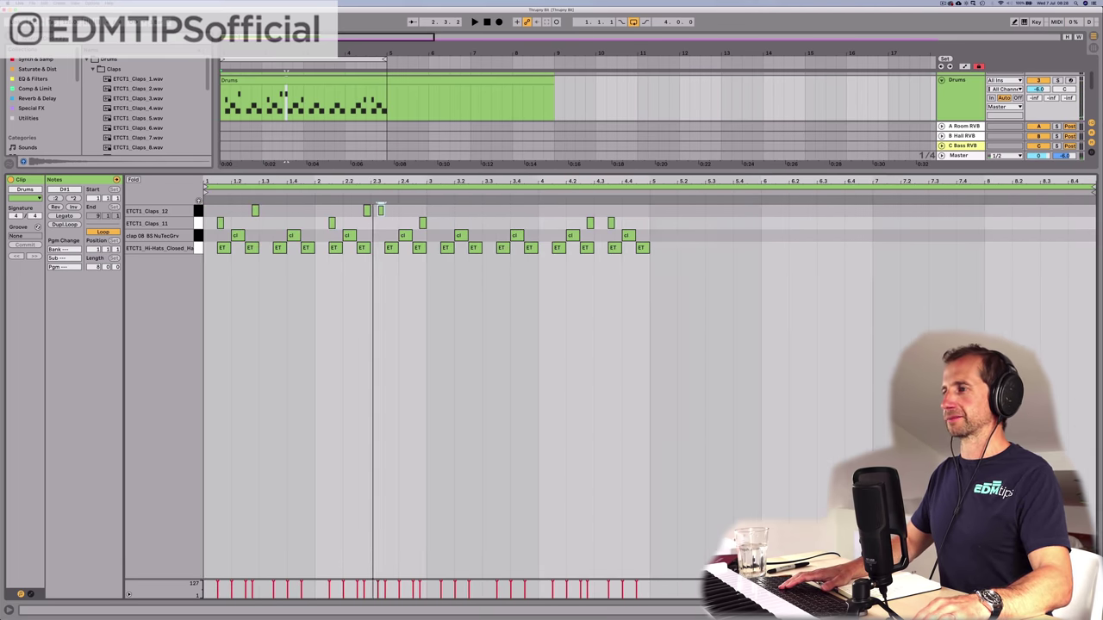
Step: Duplicate the ETCT1_Claps_11 and ETCT1_Claps_12 hits of bars 1–2 into bars 3–4 and play the result
drag(425, 207, 205, 226)
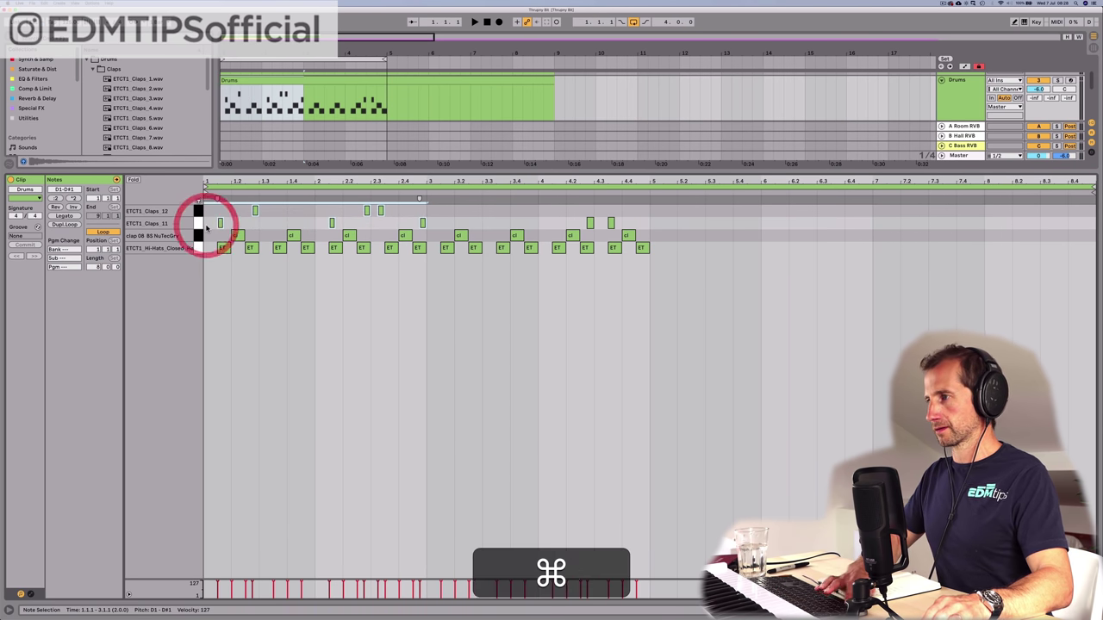
key(ctrl+d)
key(ctrl+space)
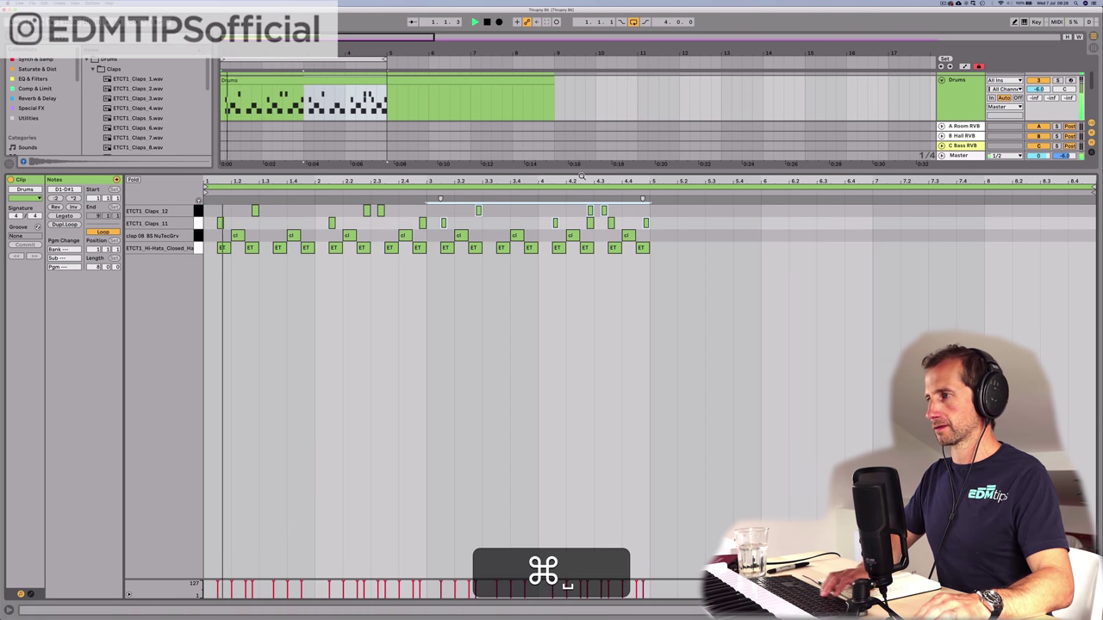
key(p)
click(578, 223)
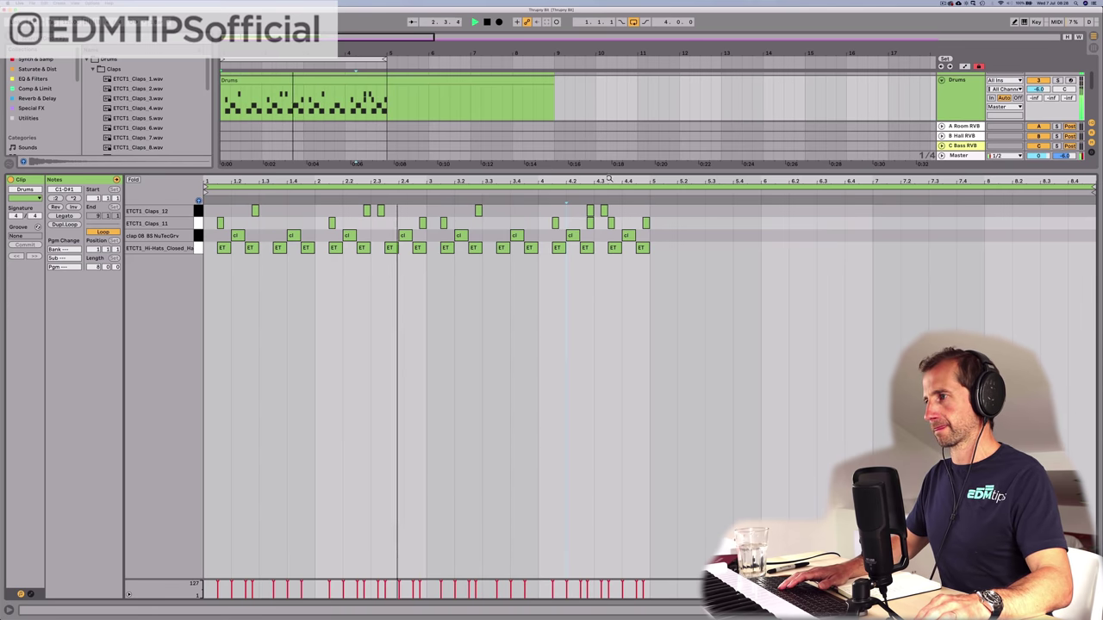
Step: Move the ETCT1_Claps_12 hit from 4.3.2 to 4.3.3, remove the ETCT1_Claps_11 hits at 4.2.4 and 4.3.3, and play the arrangement
drag(607, 181, 623, 227)
click(605, 211)
key(Right)
key(Right)
key(BackSpace)
drag(620, 182, 619, 140)
key(p)
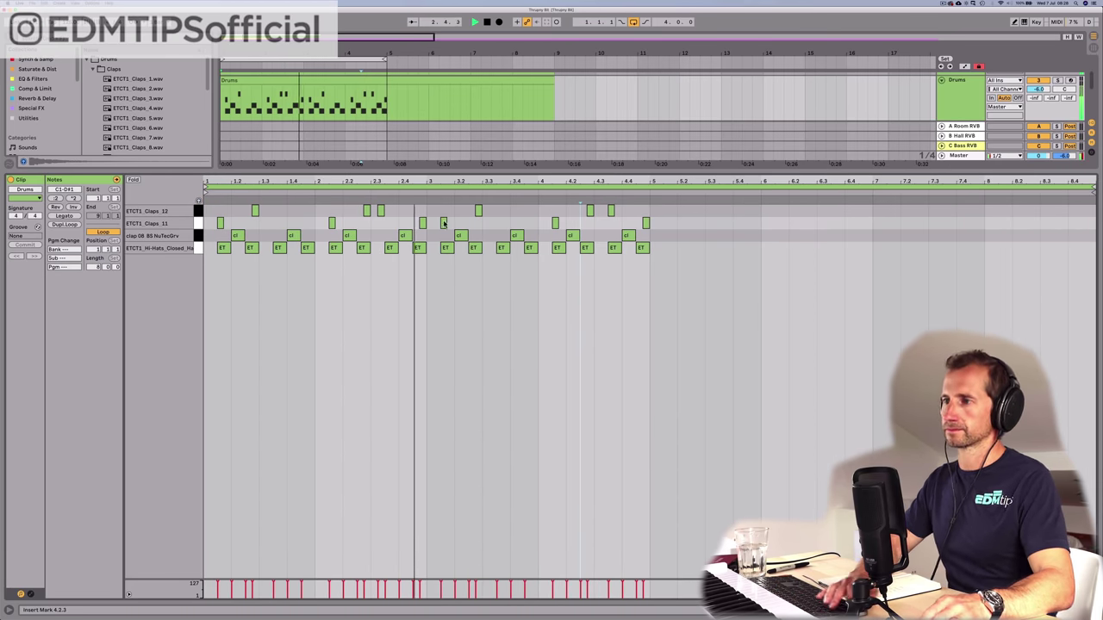
key(shift+Tab)
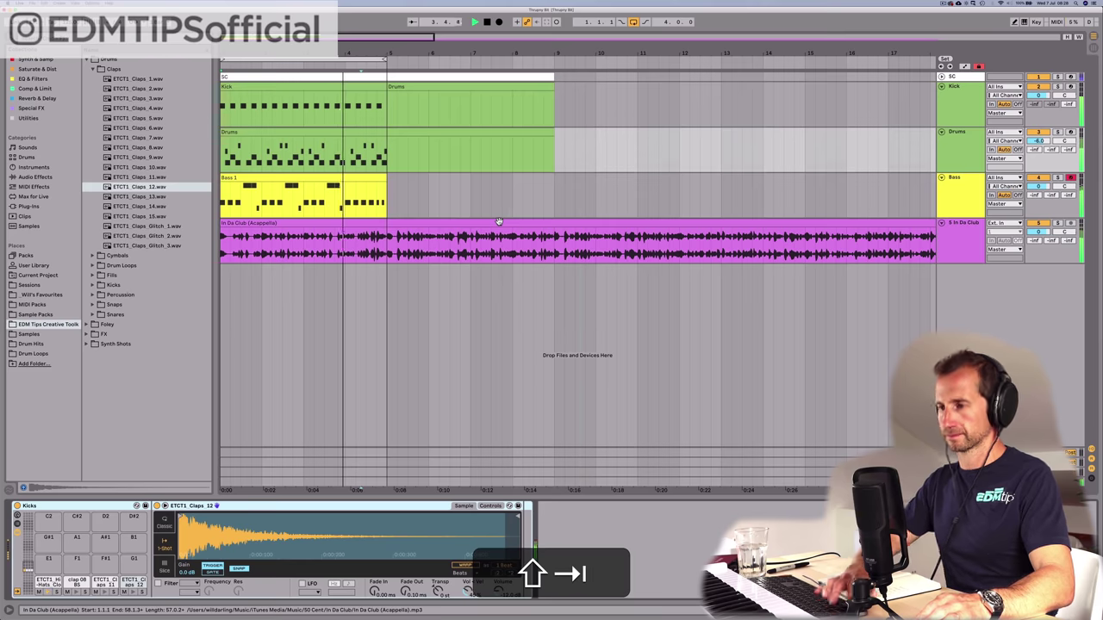
key(space)
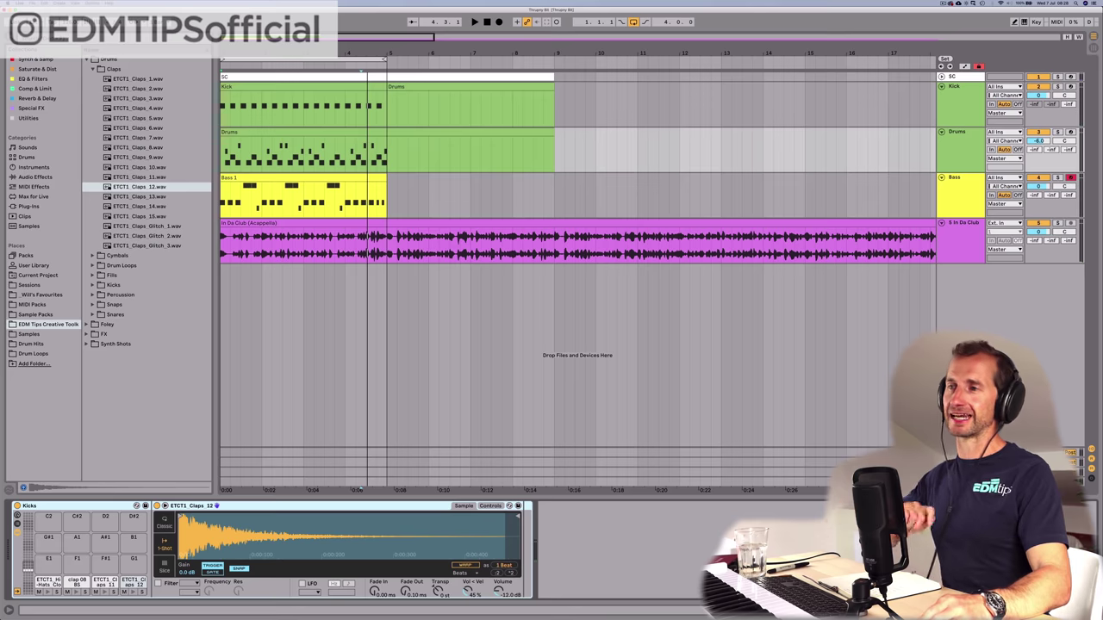
Step: Collapse the Claps sample folder and expand the Hi-Hats folder inside Cymbals
click(109, 68)
key(Left)
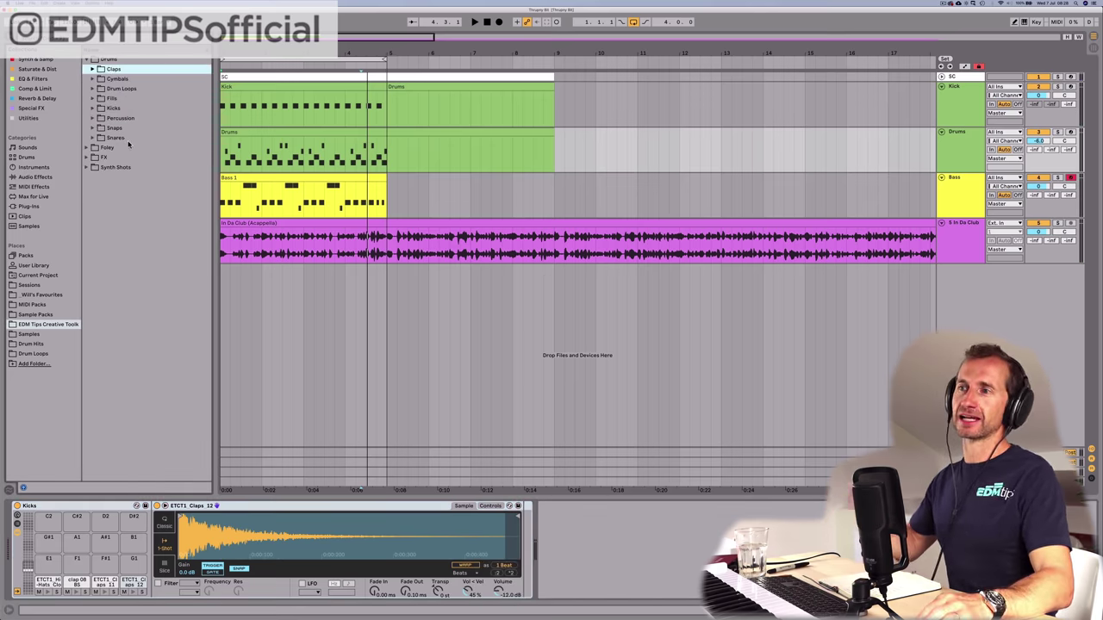
click(117, 92)
key(Up)
key(Right)
click(121, 109)
key(Up)
key(Right)
Step: Audition the closed hi-hat samples and load ETCT1_Hi-Hats_Closed_Hat_3.wav onto the E1 pad
key(Down)
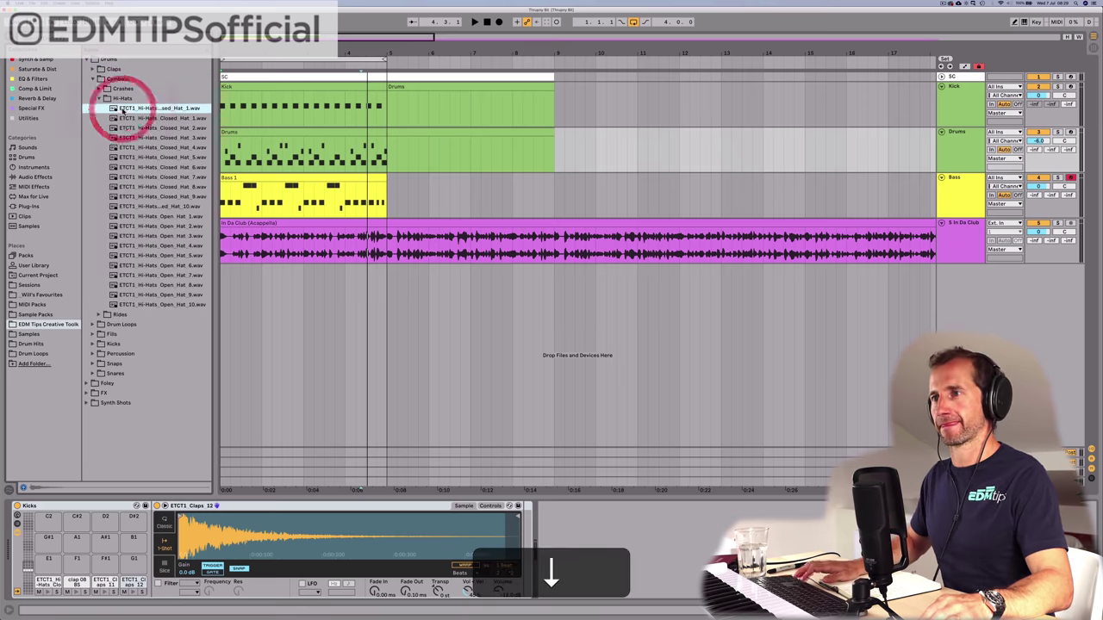
key(Down)
key(Up)
key(Down)
key(Down)
key(Down)
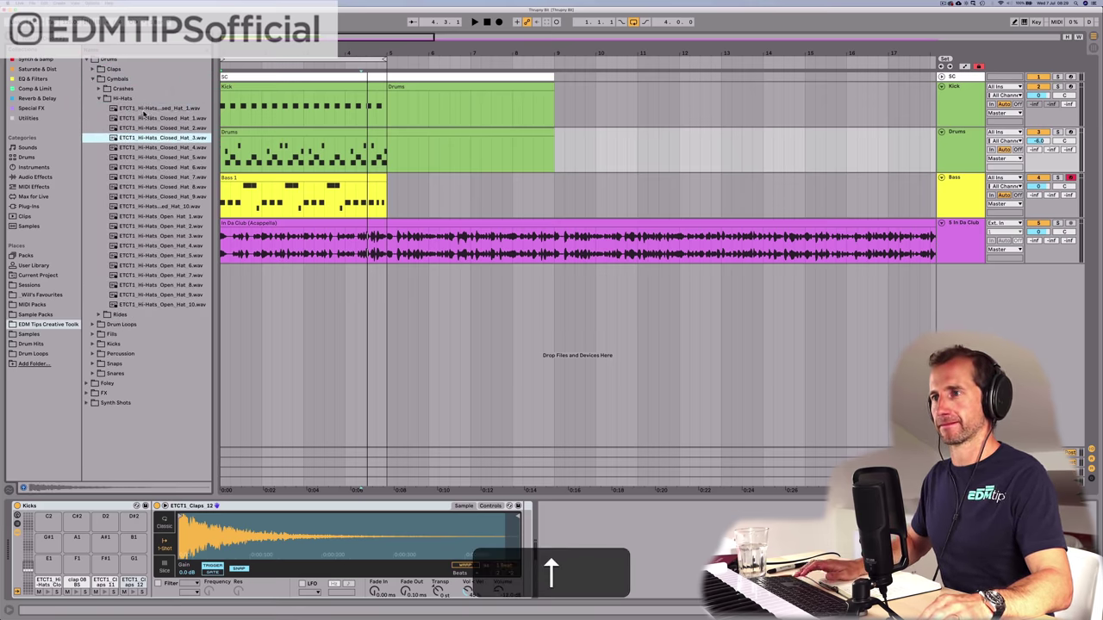
key(Up)
click(143, 110)
click(150, 137)
key(Down)
key(Up)
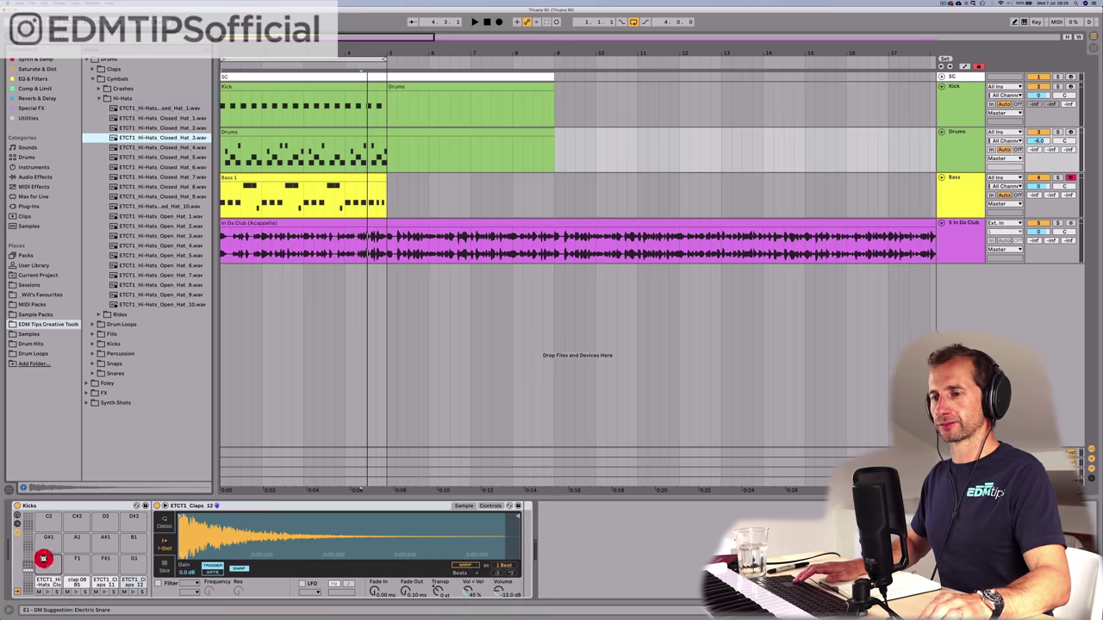
drag(43, 559, 44, 560)
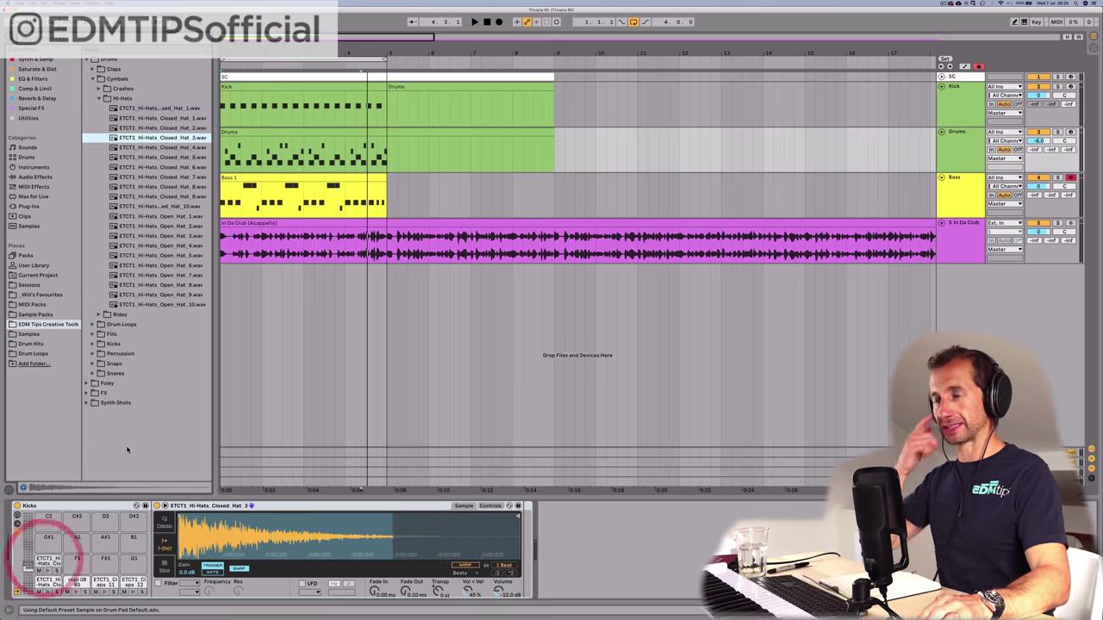
Step: Open the Drums clip for editing and add an eighth-note ETCT1_Hi-Hats_Closed_Hat_3 hit at 1.1.1
double_click(238, 129)
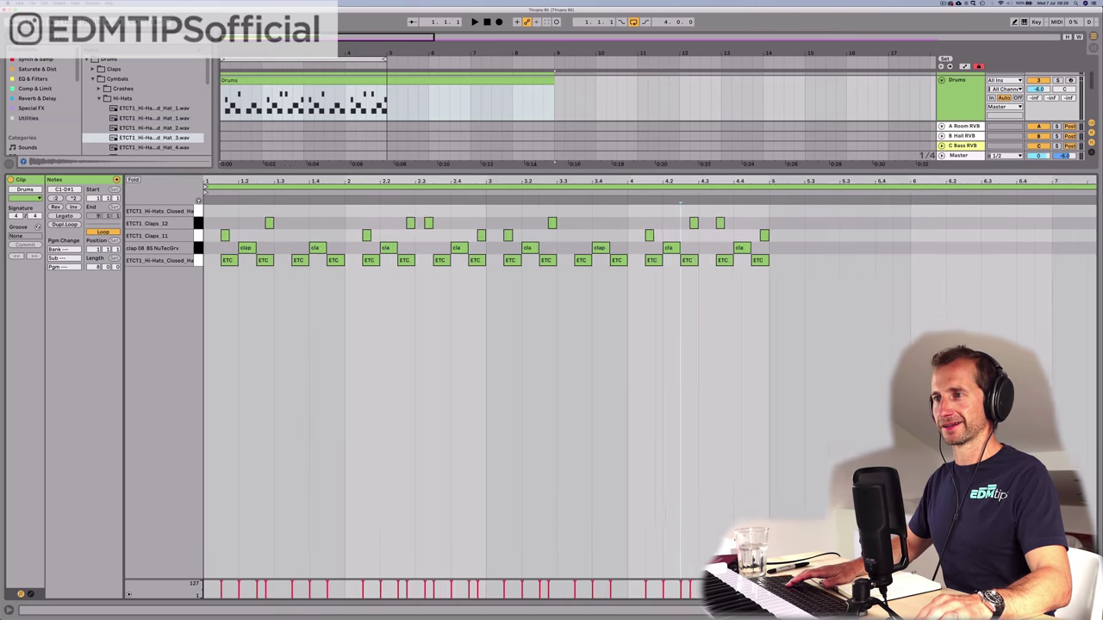
double_click(209, 211)
Step: Try a continuous eighth-note ETCT1_Hi-Hats_Closed_Hat_3 pattern through the end of bar 4 and play it back
double_click(236, 211)
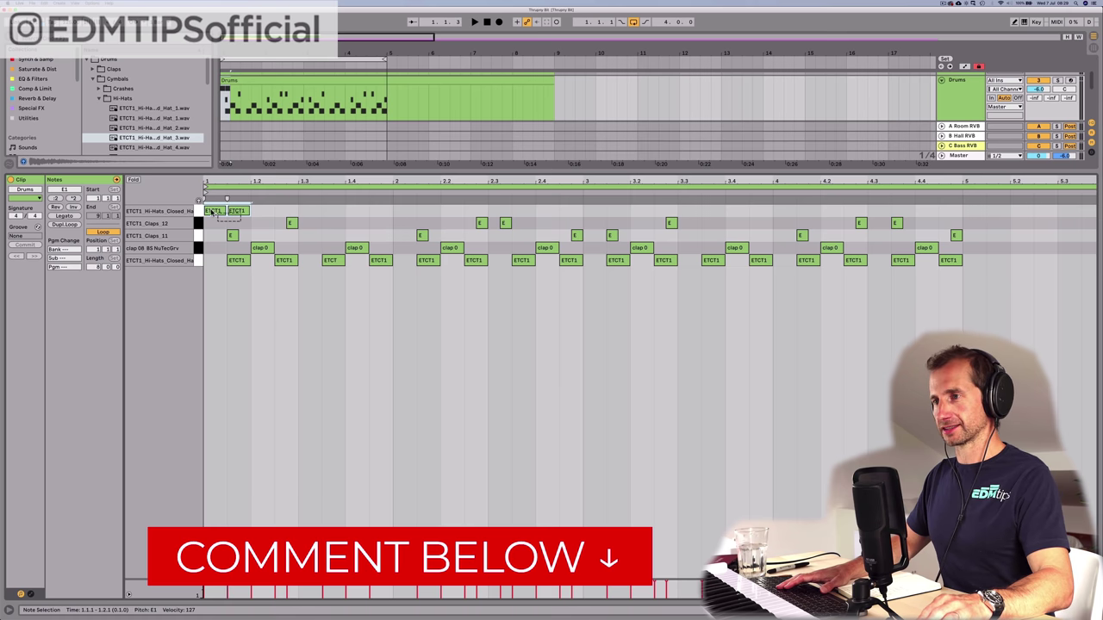
key(super+d)
key(super+d)
key(super+d)
key(super+d)
key(super+d)
key(super+d)
key(super+d)
key(super+d)
key(super+d)
key(super+d)
key(super+d)
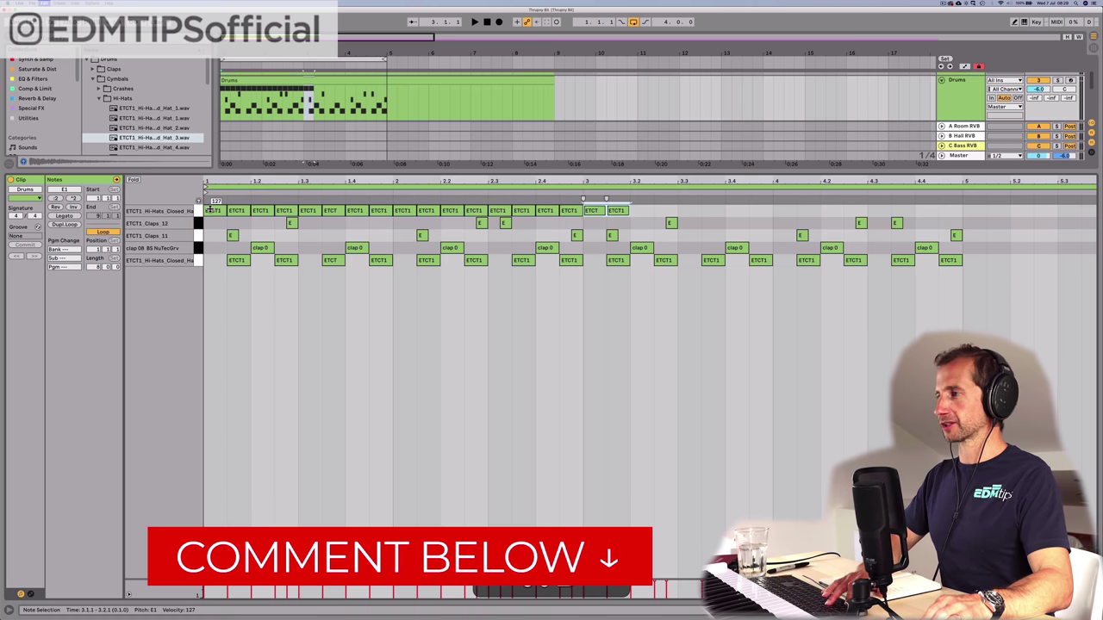
key(super+d)
key(super+d)
key(super+d)
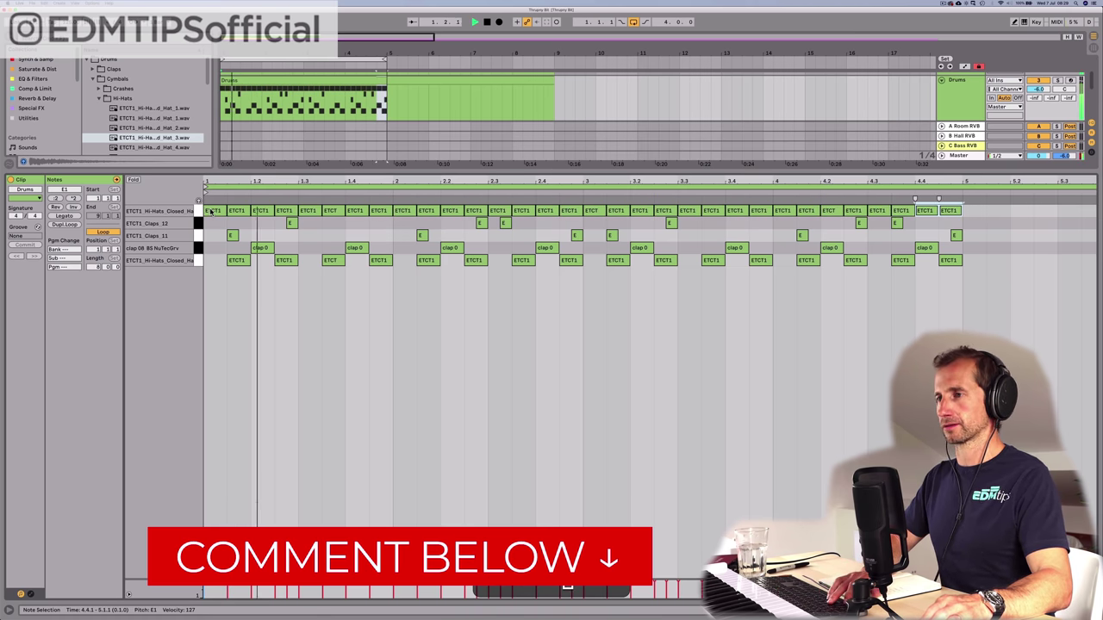
key(space)
Step: Delete every ETCT1_Hi-Hats_Closed_Hat_3 hit except the one at 1.1.1
click(237, 213)
key(BackSpace)
drag(240, 210, 945, 180)
key(BackSpace)
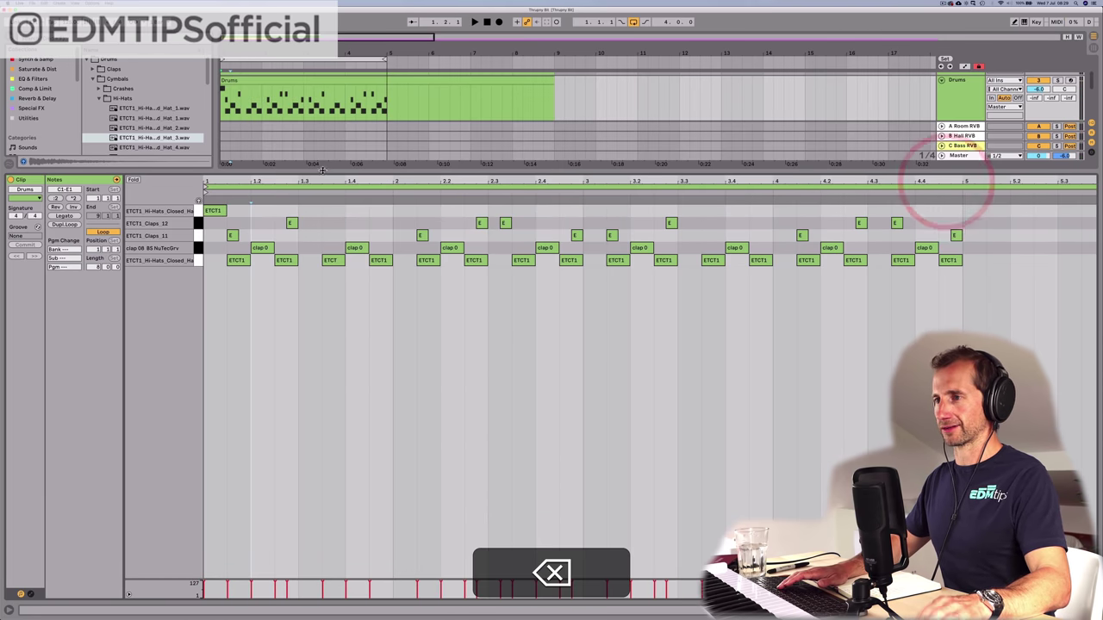
Step: Shorten the E1 hi-hat hit at 1.1.1 to a sixteenth note, repeat it through the end of bar 4, and play the arrangement
mouse_move(226, 183)
mouse_down()
mouse_move(227, 203)
mouse_move(237, 199)
mouse_up()
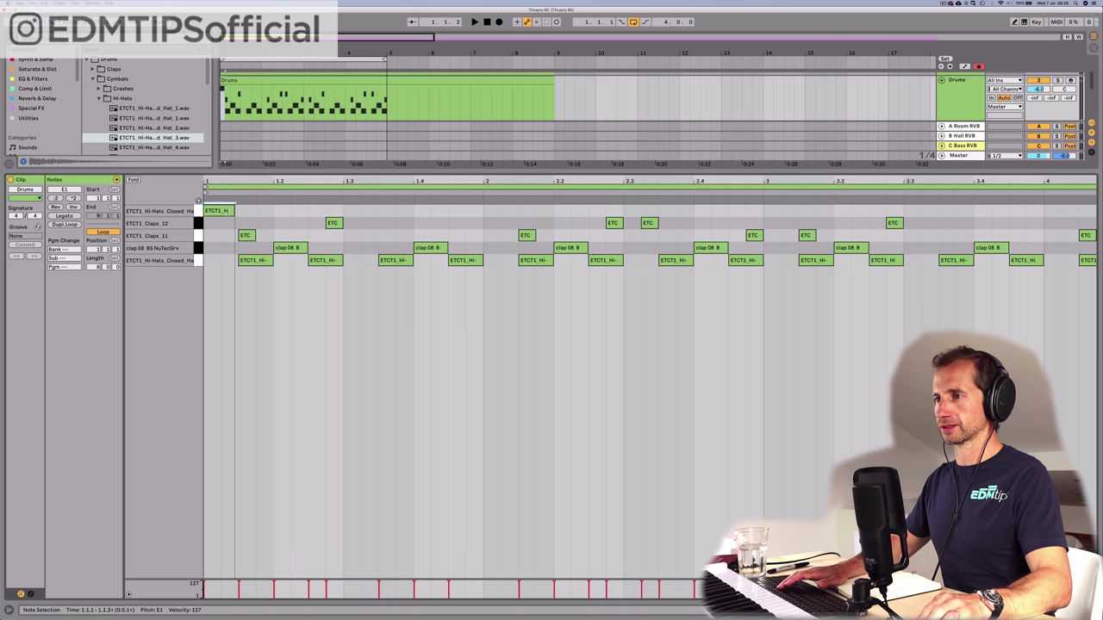
key(super+d)
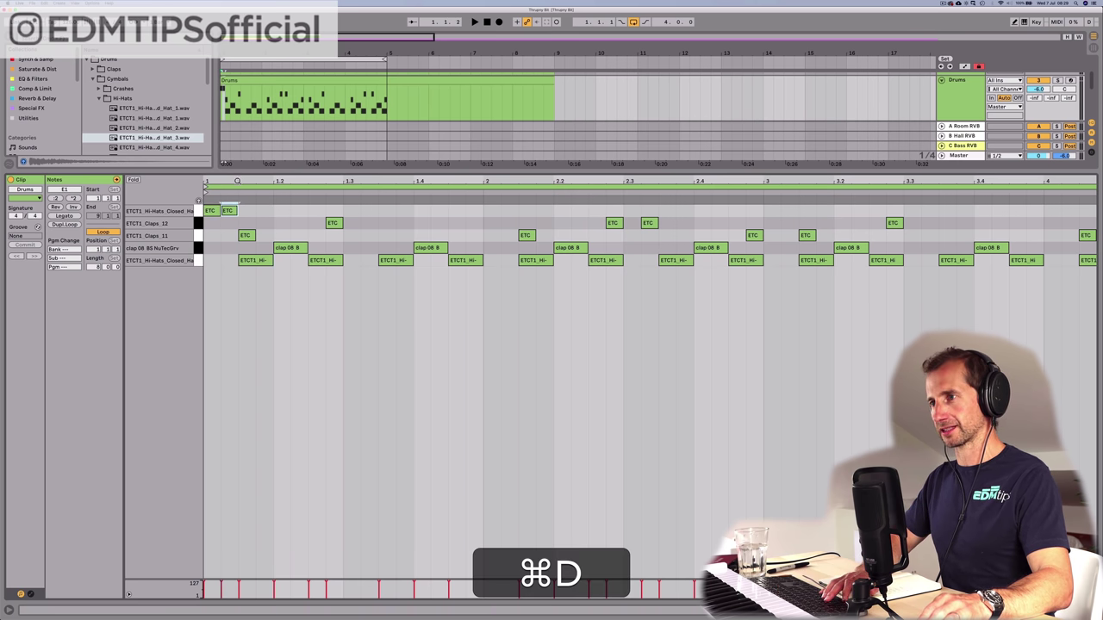
drag(238, 180, 217, 181)
key(super+d)
key(super+d)
key(super+d)
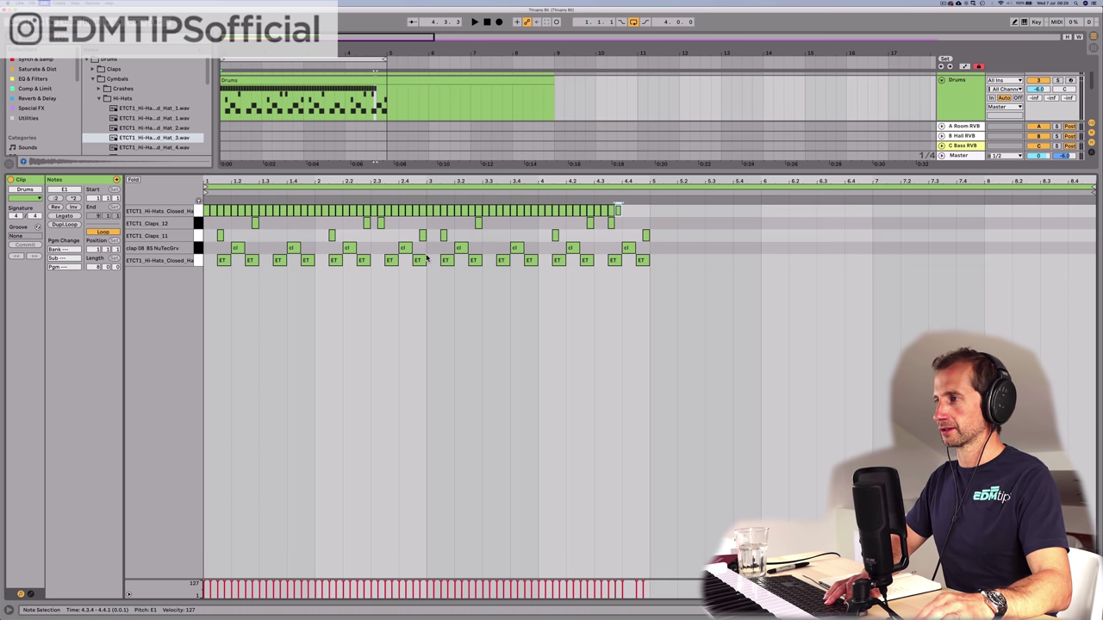
key(super+d)
key(space)
key(shift+Tab)
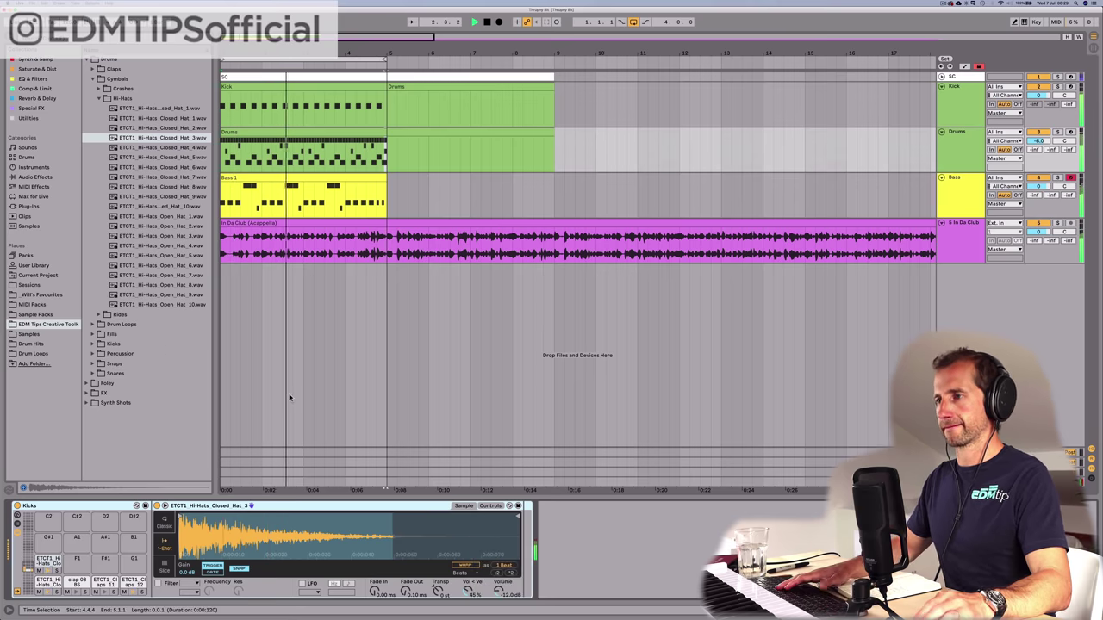
key(space)
Step: Copy the SC Pump sidechain compressor from the Bass track to the end of the Drums track's device chain and play back
click(924, 157)
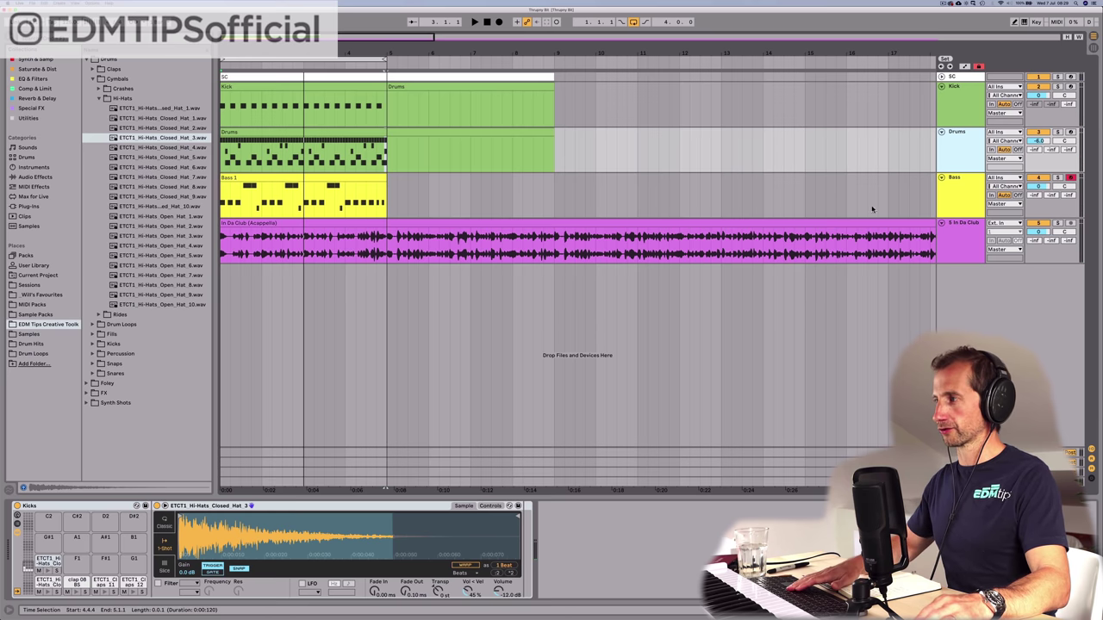
click(944, 197)
click(445, 504)
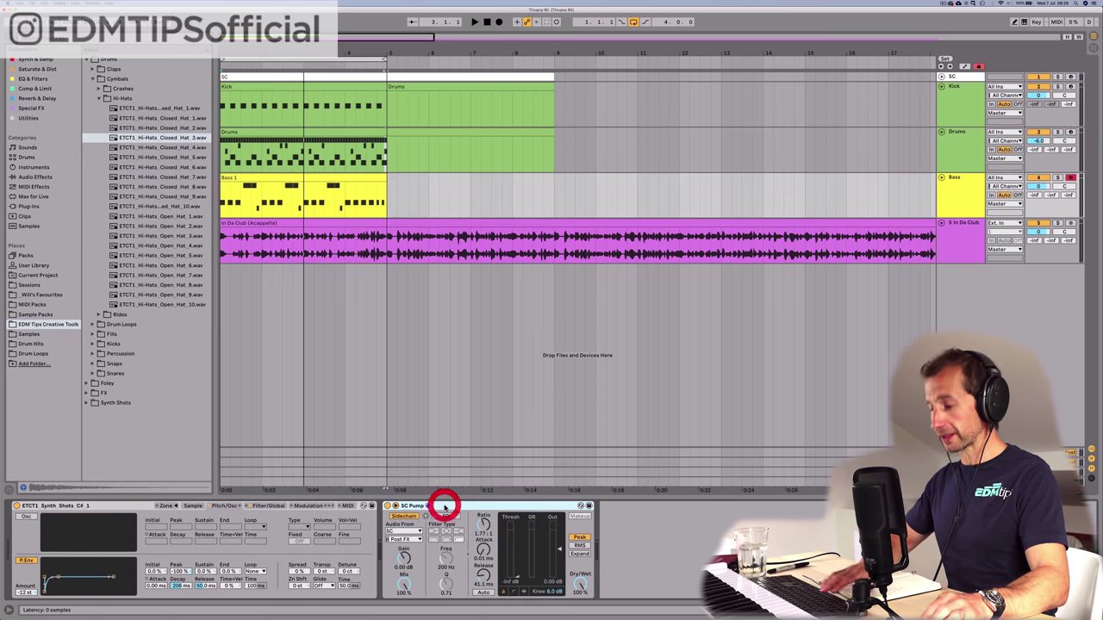
key(super+c)
click(960, 168)
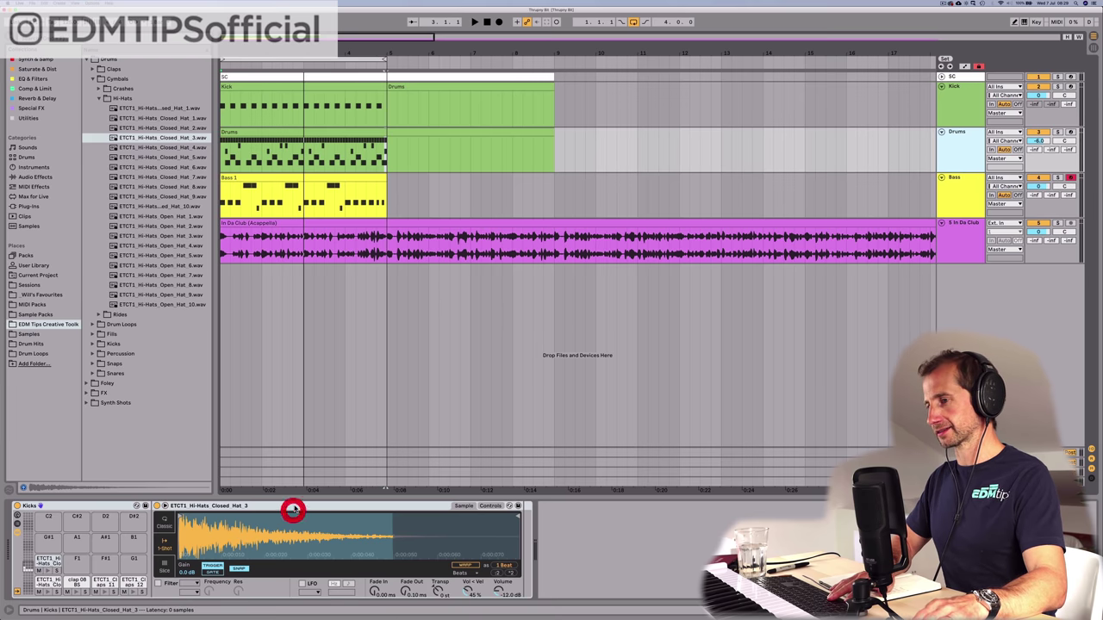
key(super+v)
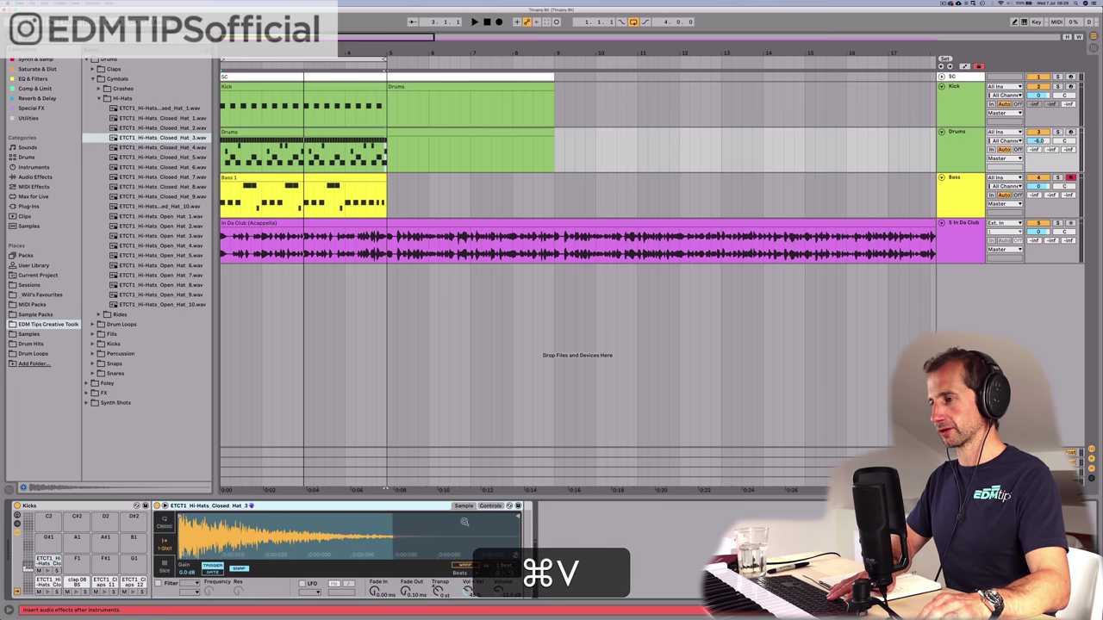
click(522, 526)
key(super+v)
key(space)
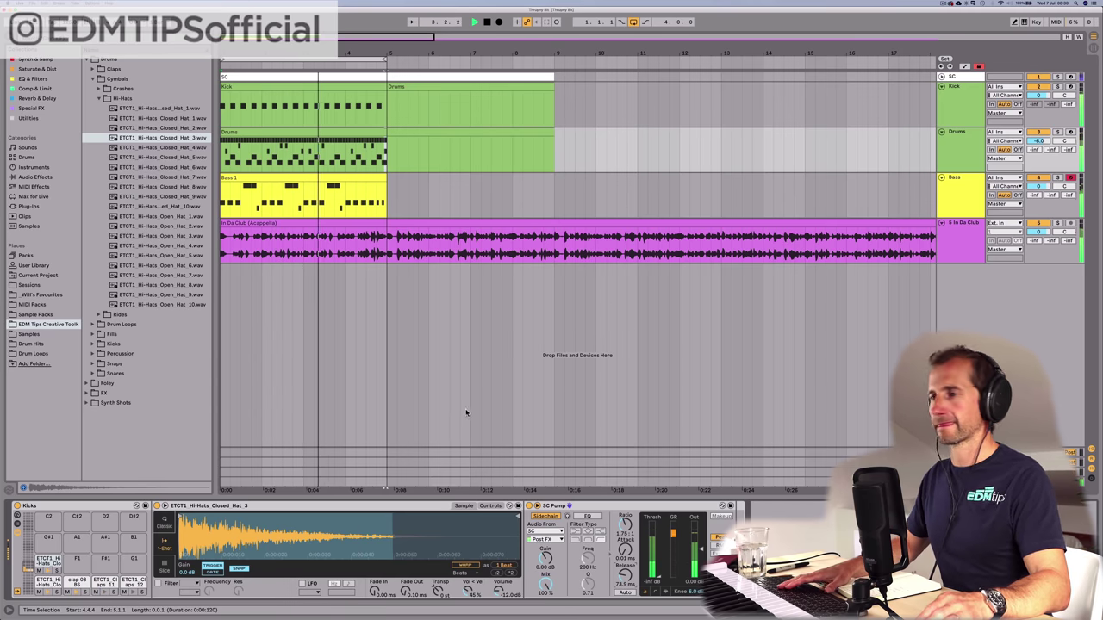
Step: Stop playback and audition the ETCT1_Hi-Hats_Closed_Hat_4 sample
click(278, 288)
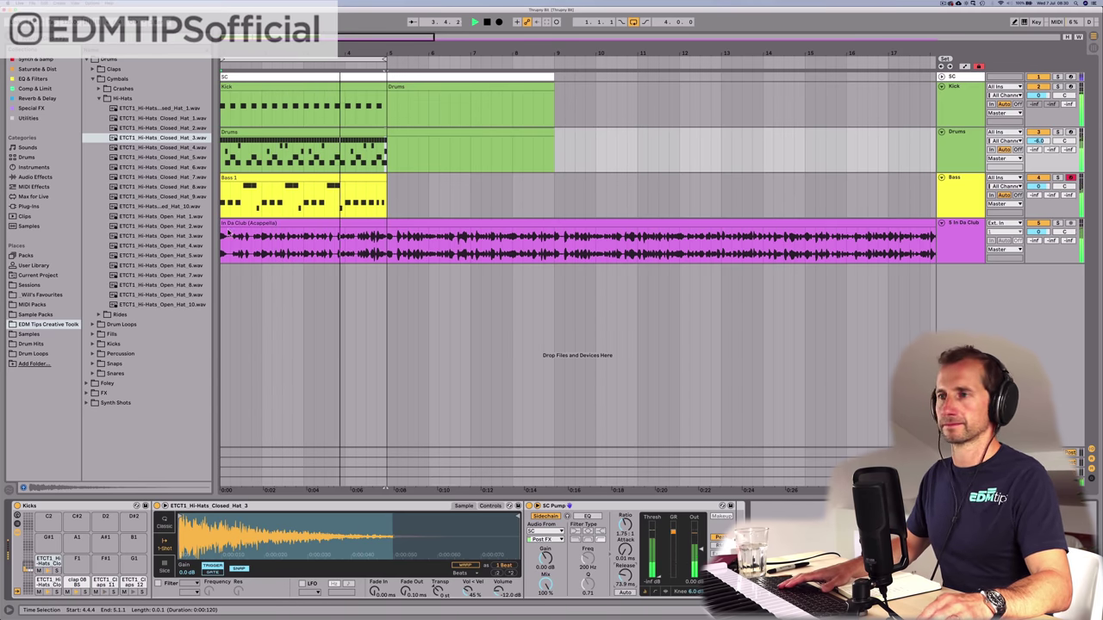
click(151, 149)
click(151, 149)
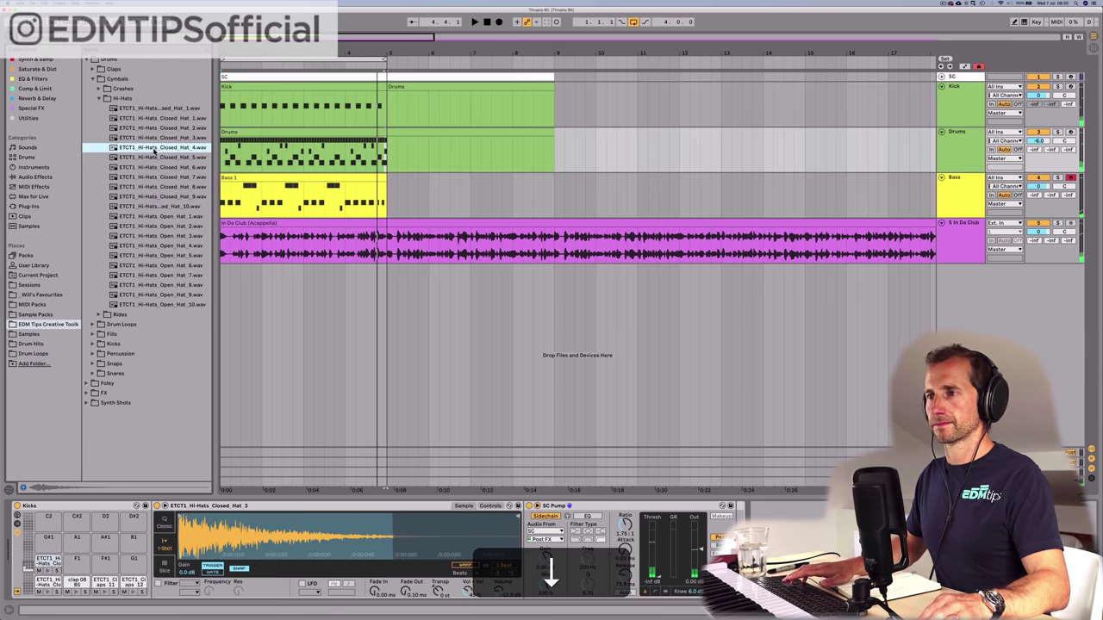
Step: Open and enlarge the groove pool, and add Logic 16 Swing 60 from the Core Library's Swing and Groove Logic folder
click(10, 489)
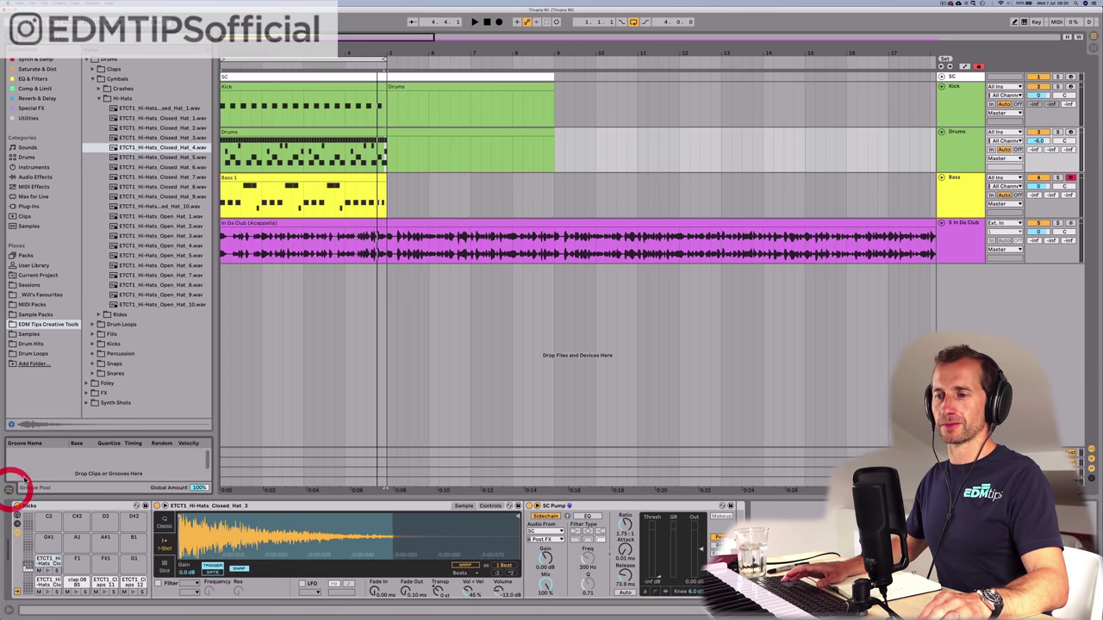
drag(55, 432, 62, 370)
click(63, 420)
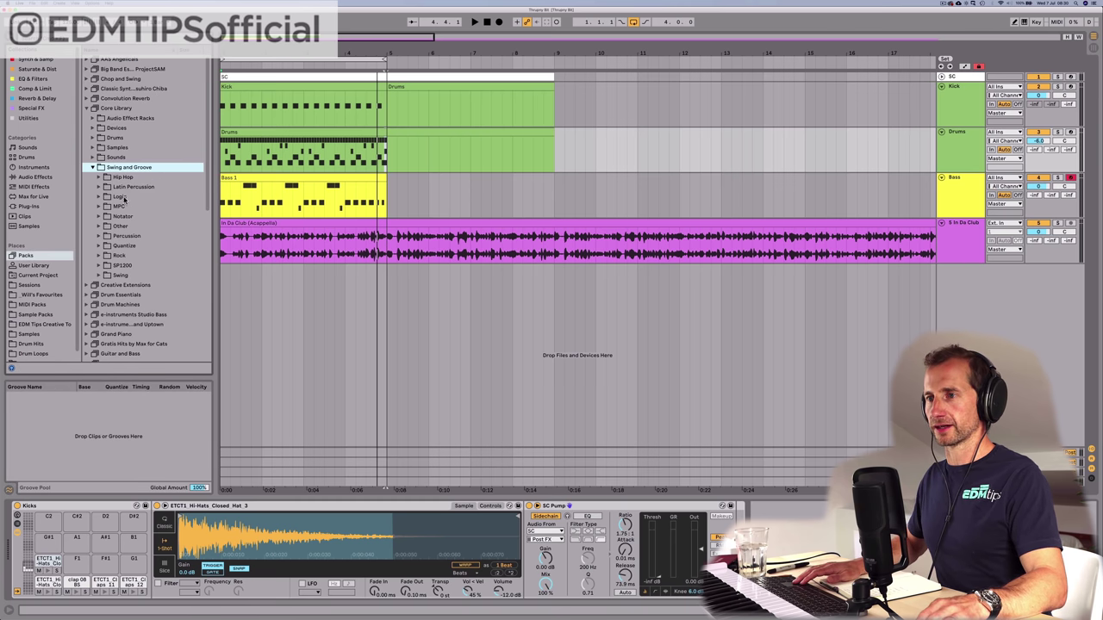
click(123, 197)
scroll(138, 207, down, 10)
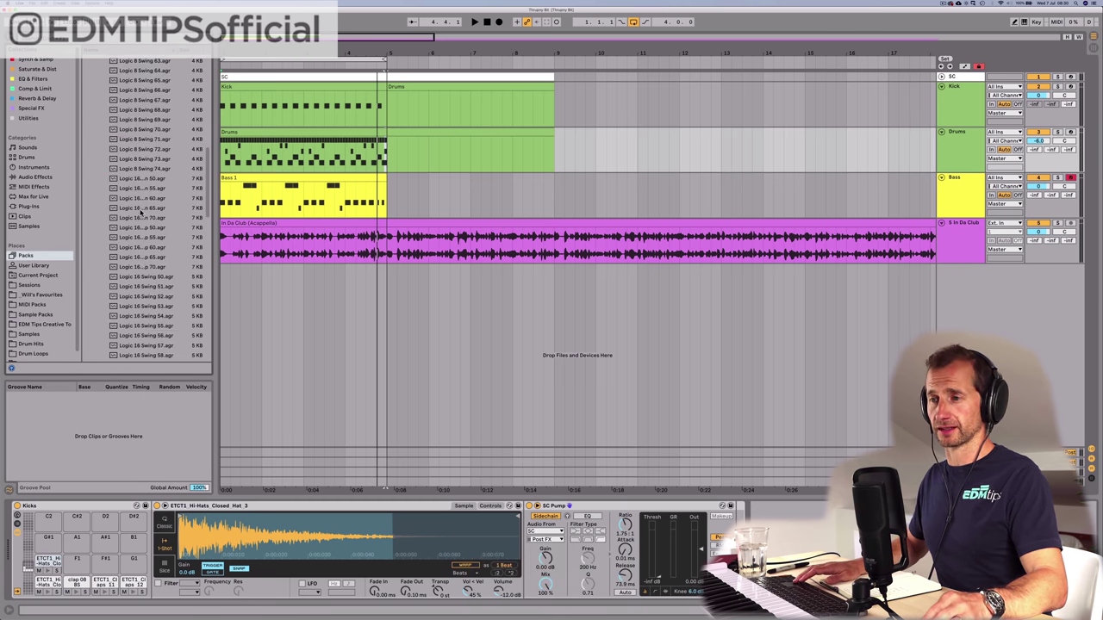
scroll(147, 209, up, 2)
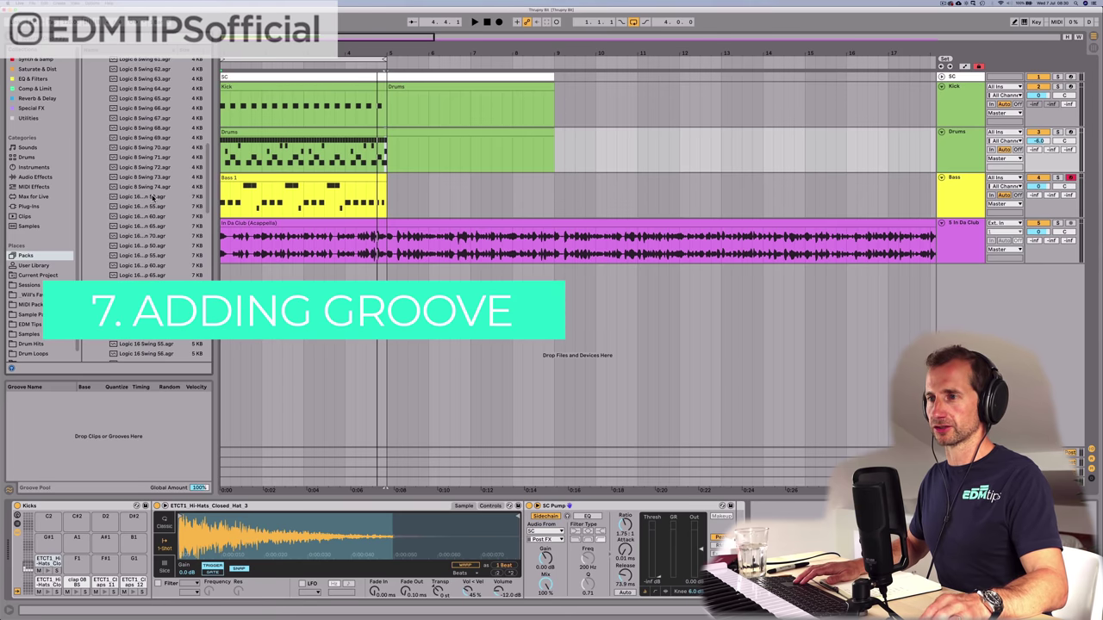
scroll(156, 207, down, 5)
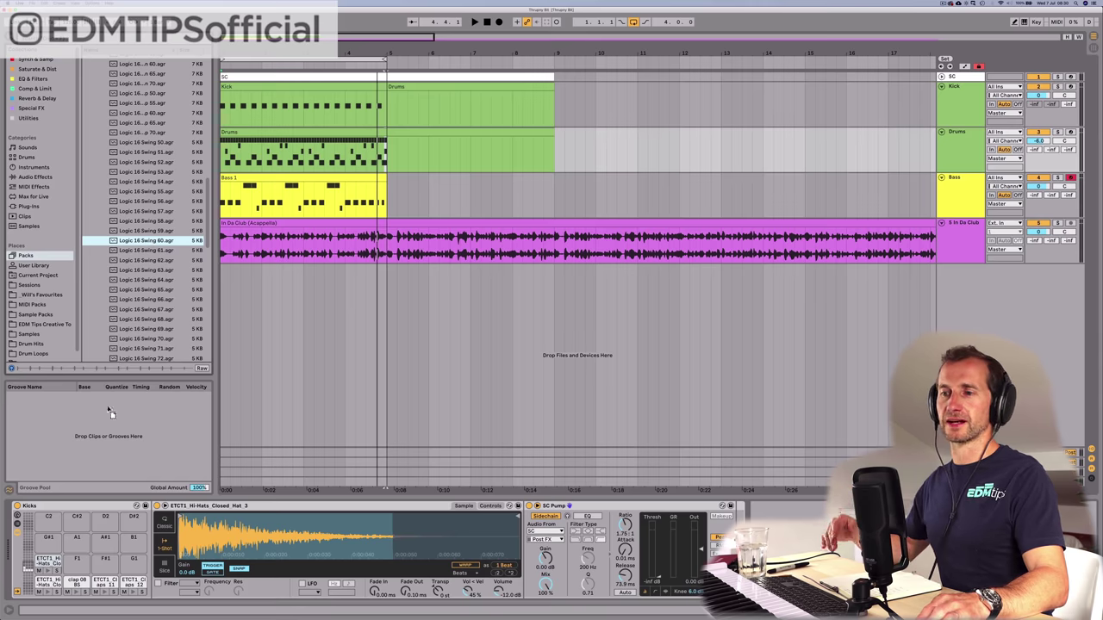
drag(108, 410, 87, 438)
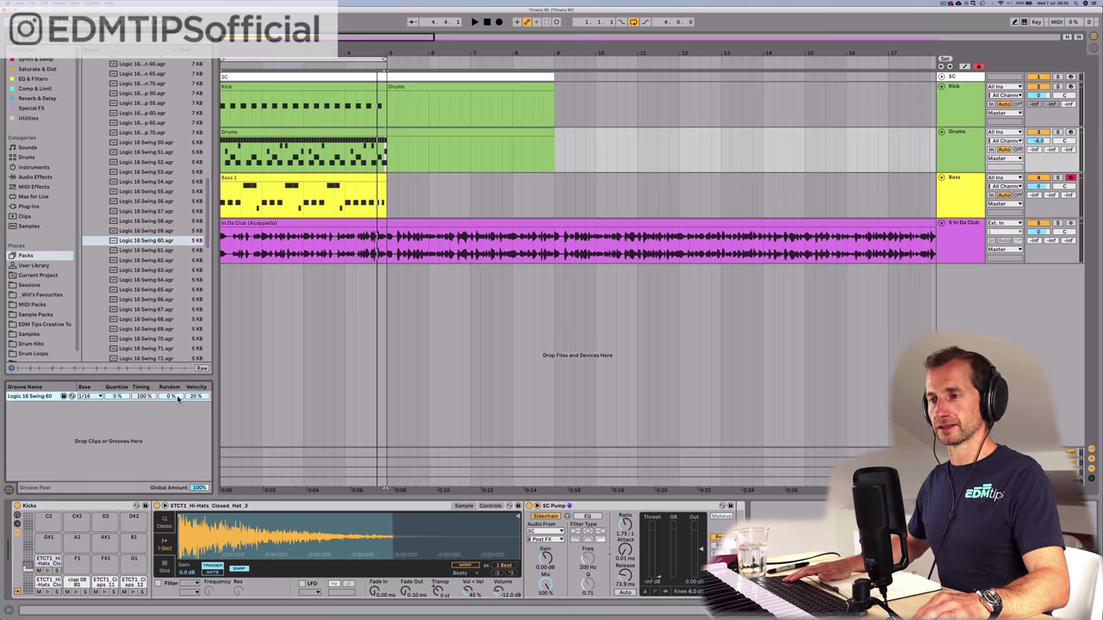
Step: Set the Logic 16 Swing 60 groove's velocity to 0% and apply the groove to the Drums and Bass 1 clips
text(0)
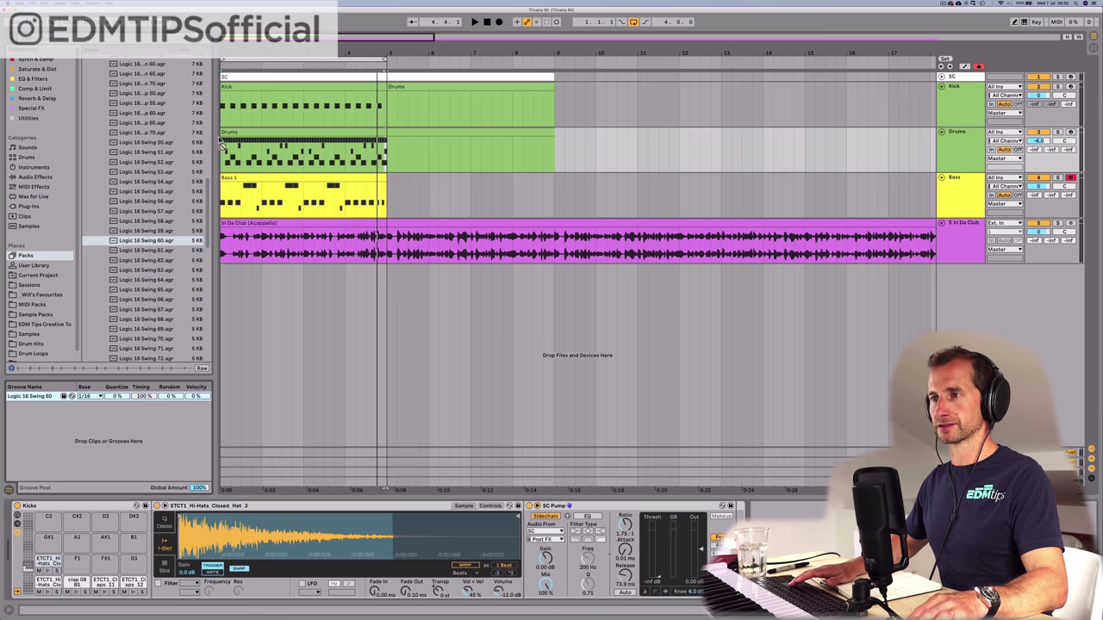
drag(221, 140, 231, 133)
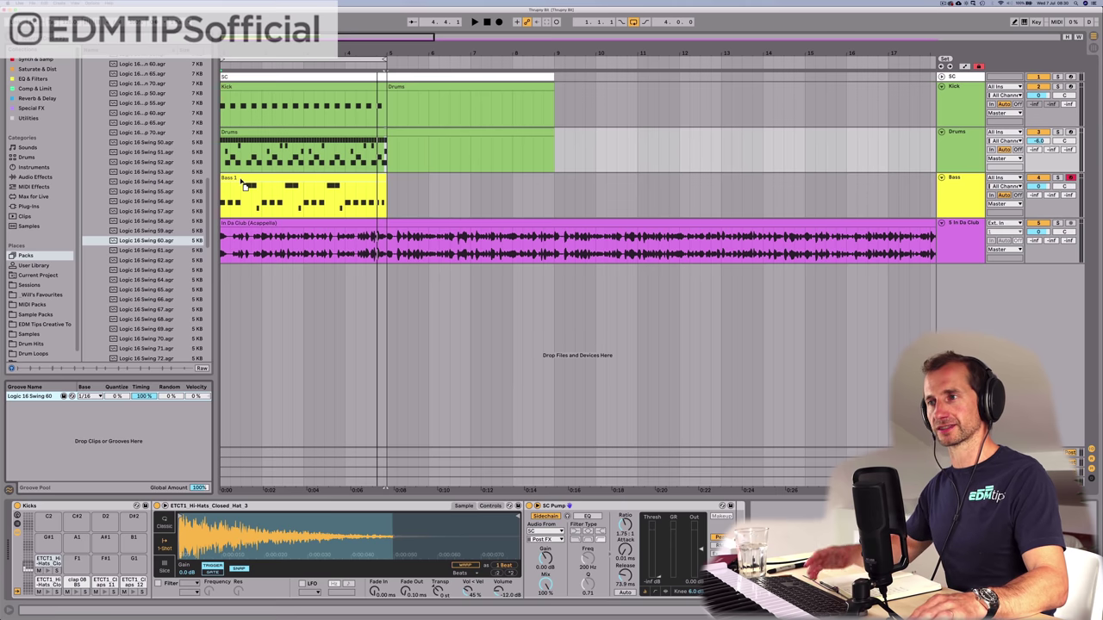
click(238, 180)
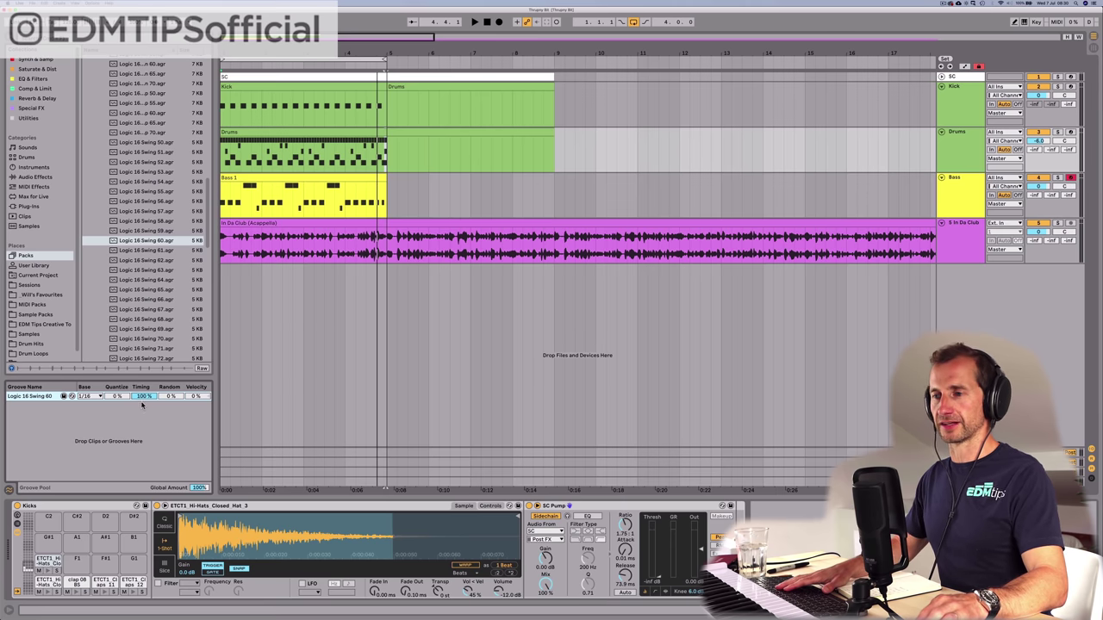
Step: Set the Logic 16 Swing 60 groove's timing amount to 66% while listening to the arrangement
drag(144, 396, 144, 402)
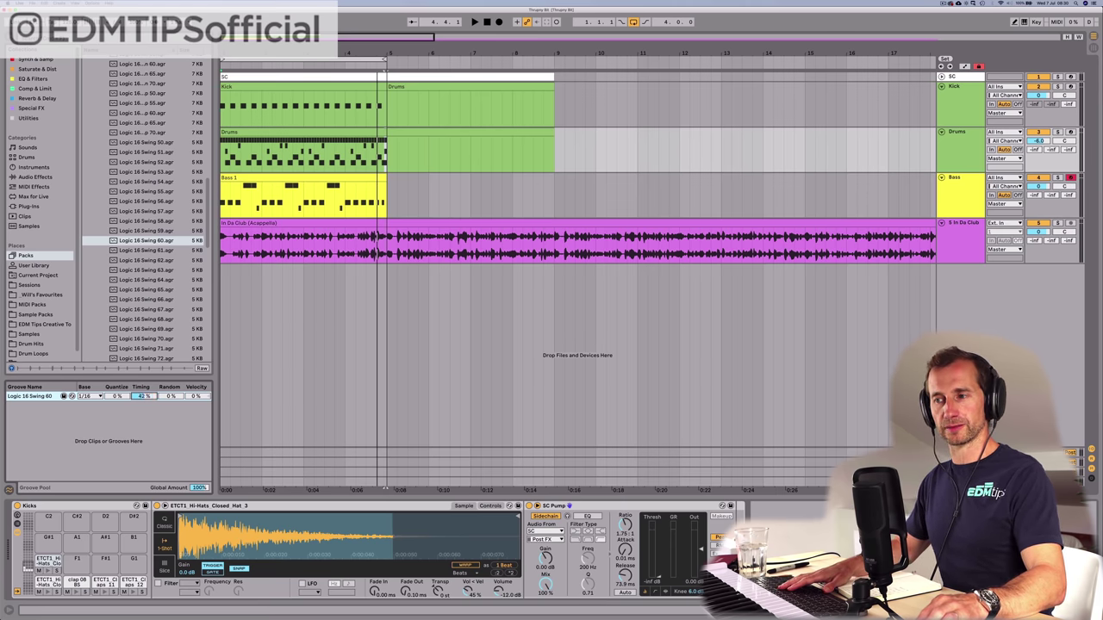
key(space)
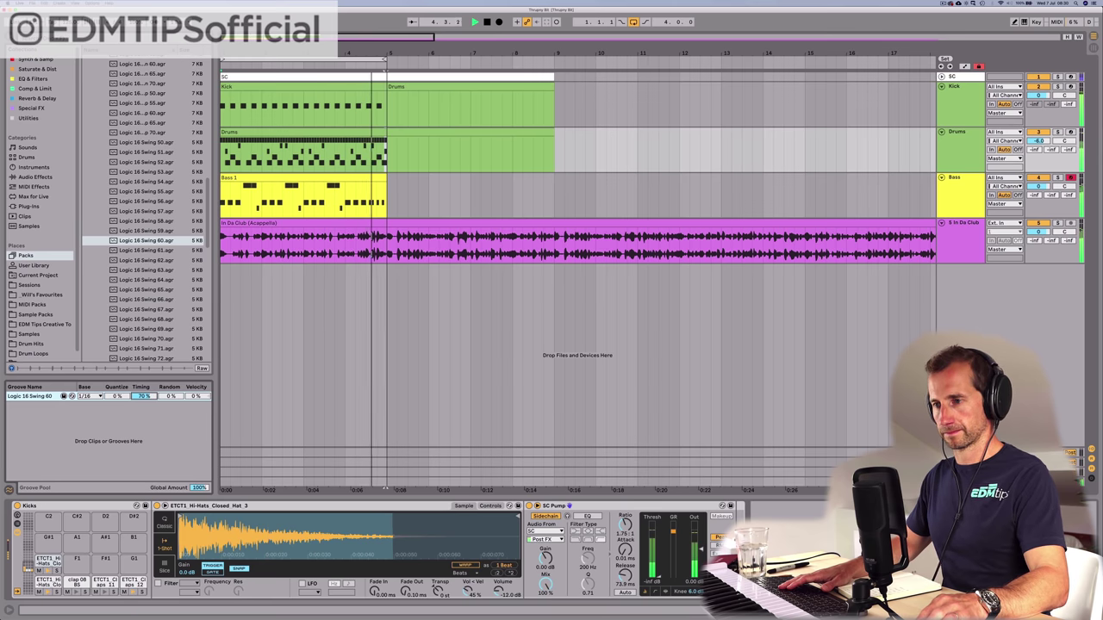
drag(143, 395, 143, 398)
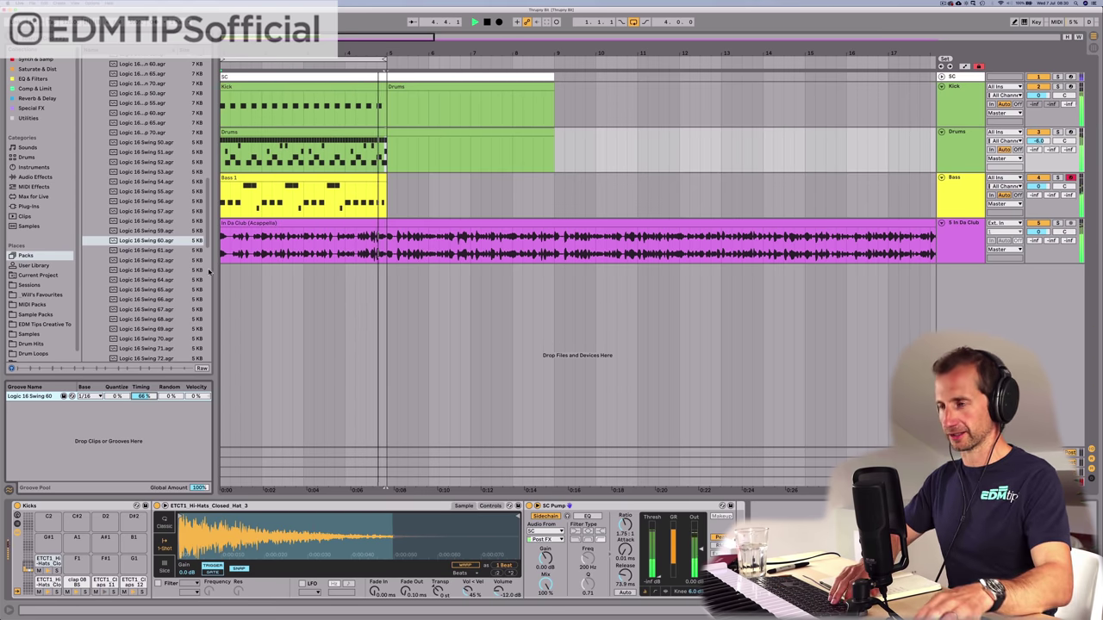
key(space)
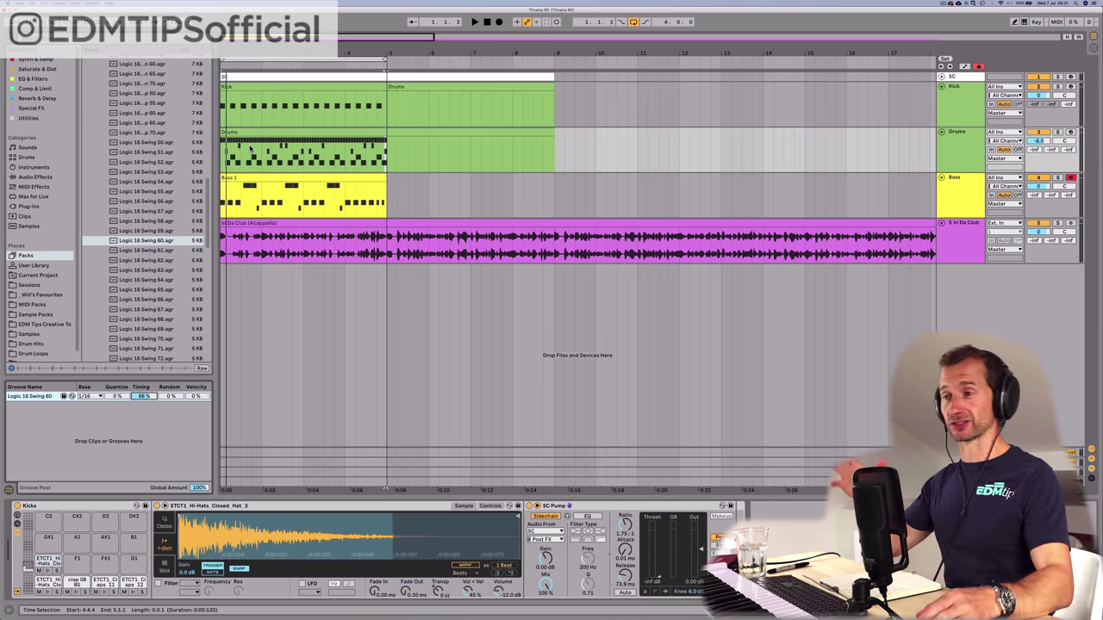
Step: Browse the Samples place to Drum Hits, Hi Hats (Open), and expand the VEH3 Open Hihats folder
scroll(129, 172, up, 10)
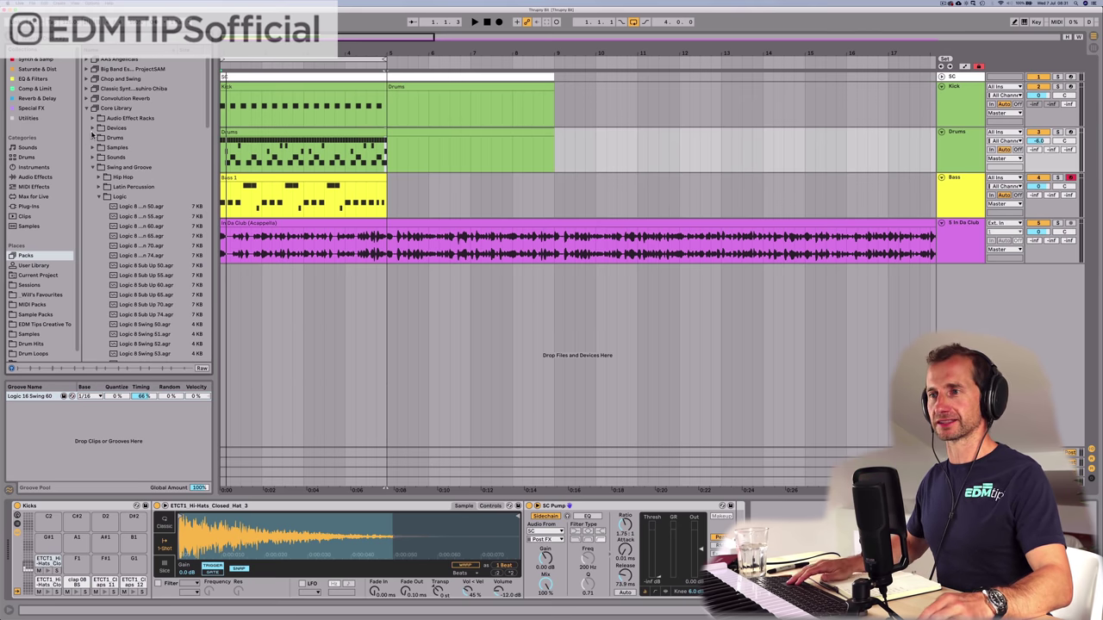
click(32, 335)
click(87, 89)
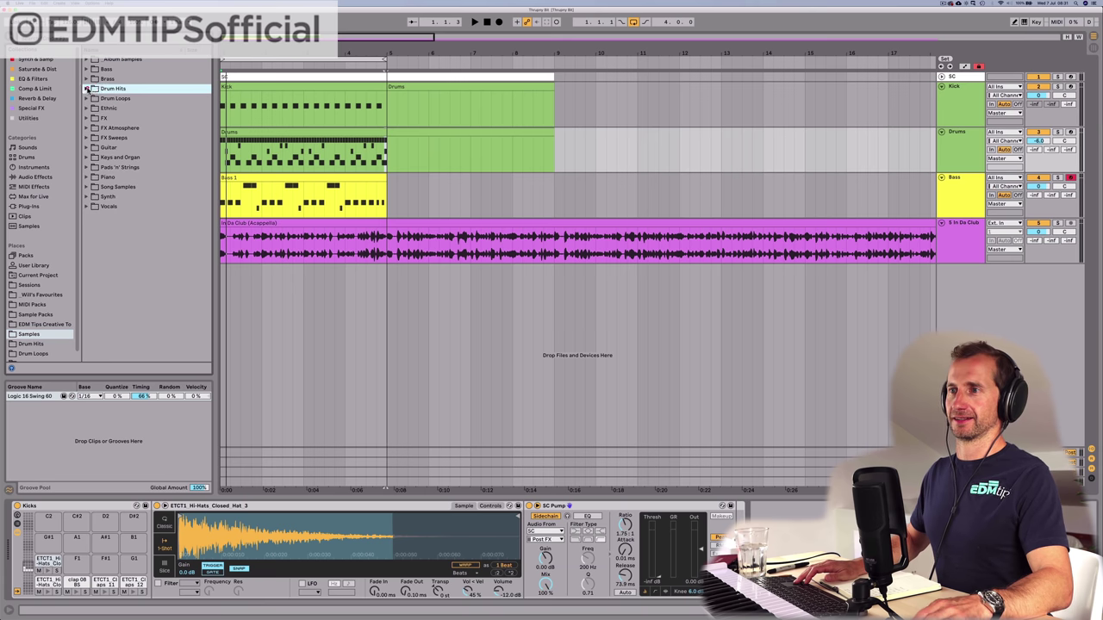
scroll(43, 305, down, 1)
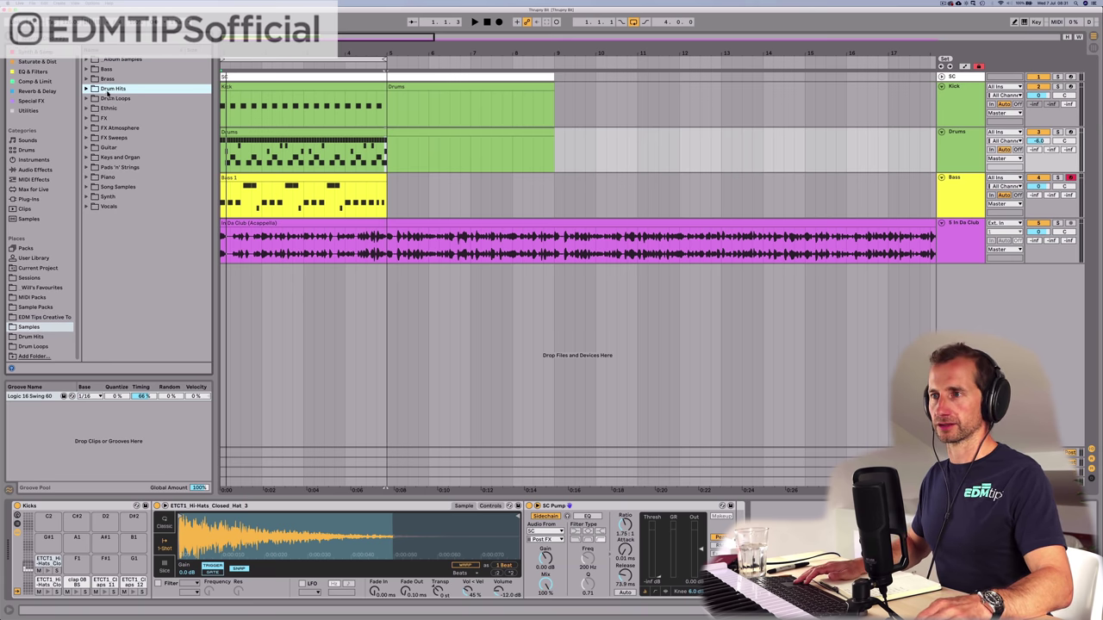
key(Right)
click(115, 107)
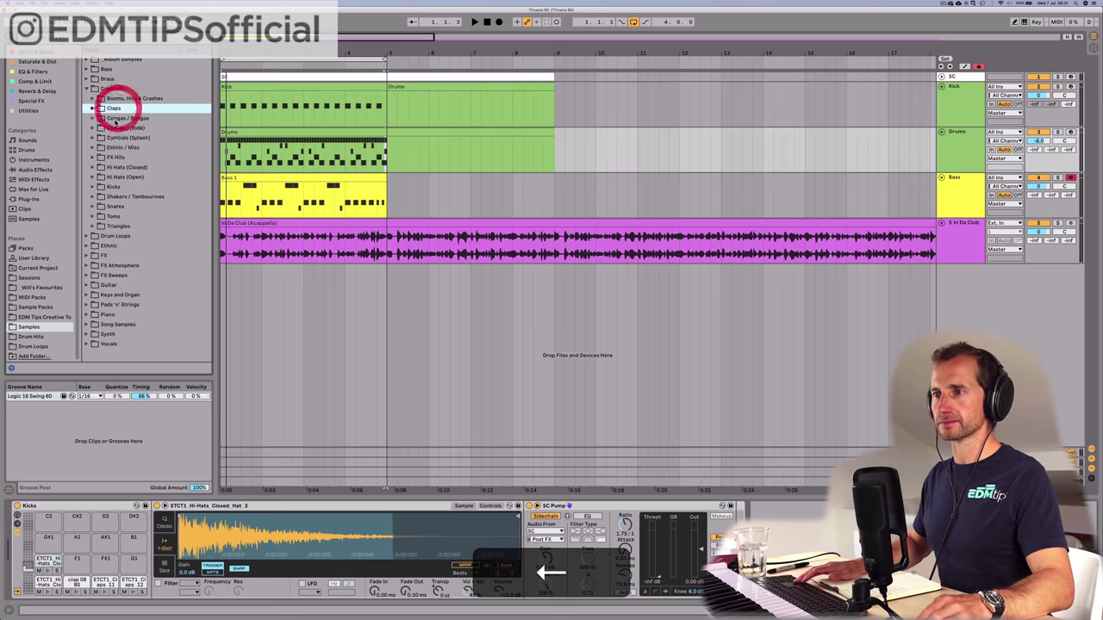
click(123, 176)
key(Right)
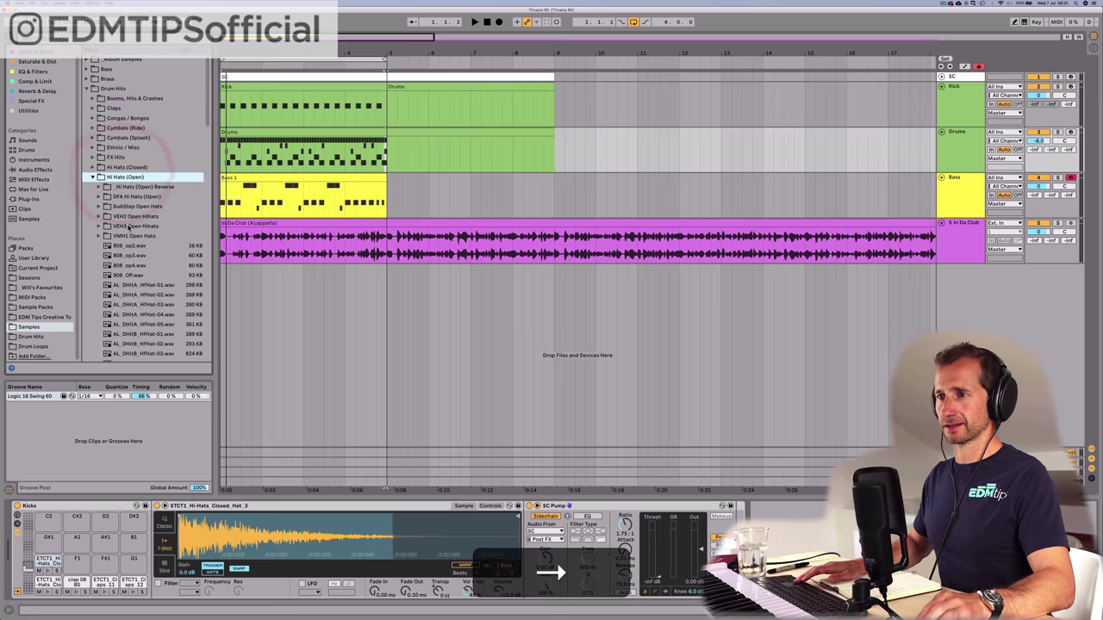
click(128, 226)
key(Right)
Step: Audition the first VEH3 open hi-hats and load VEH3 Open Hihats 004 onto the F1 pad of the Kicks drum rack
key(Down)
key(Down)
key(Down)
key(Down)
key(Down)
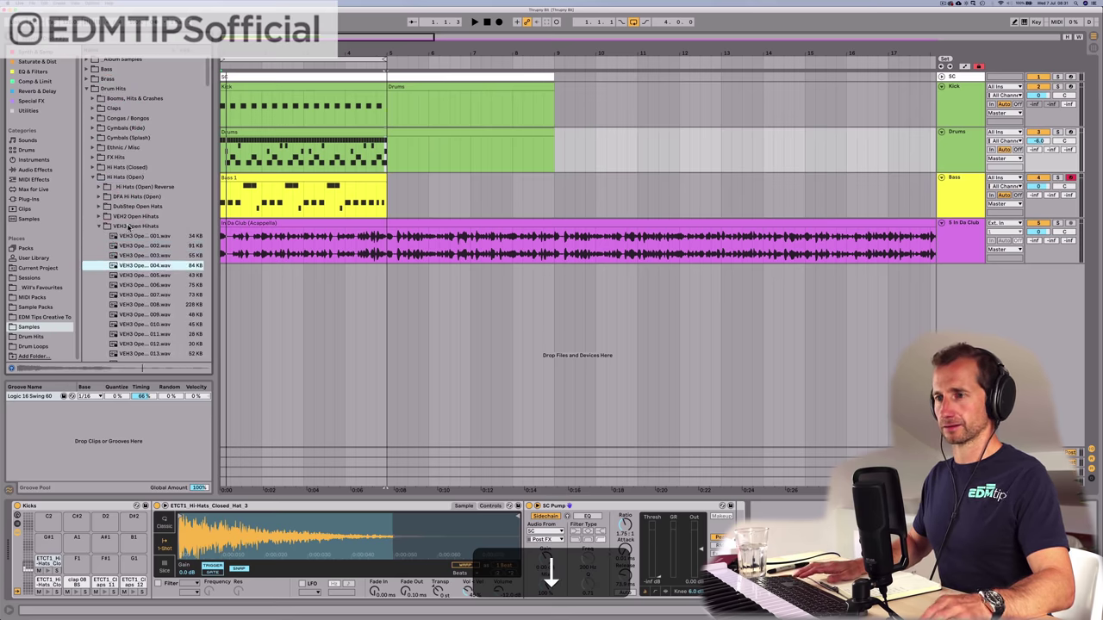
key(Up)
key(Down)
key(Down)
key(Up)
key(Up)
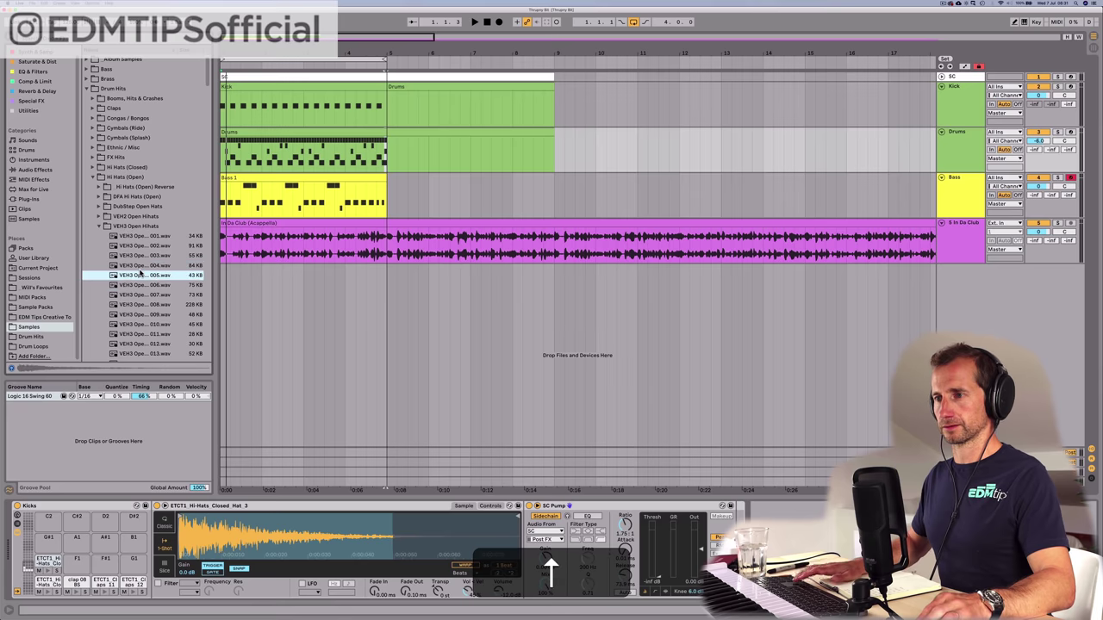
drag(144, 268, 77, 561)
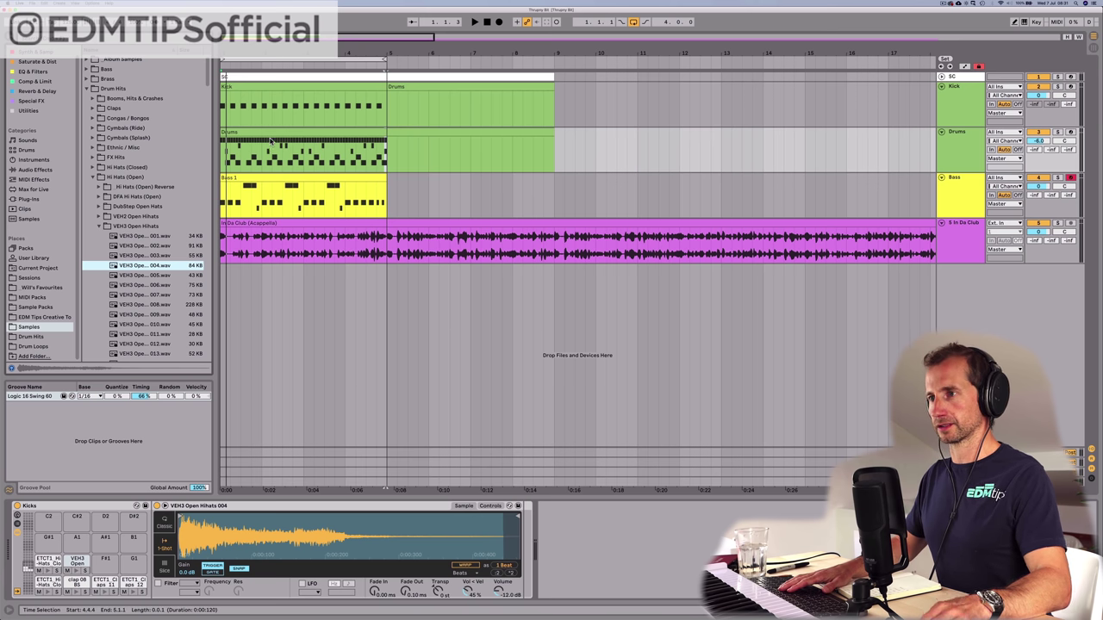
Step: Open the Drums clip's notes and add an eighth-note VEH3 Open Hihats 004 hit on the first off-beat, 1.1.3
double_click(270, 139)
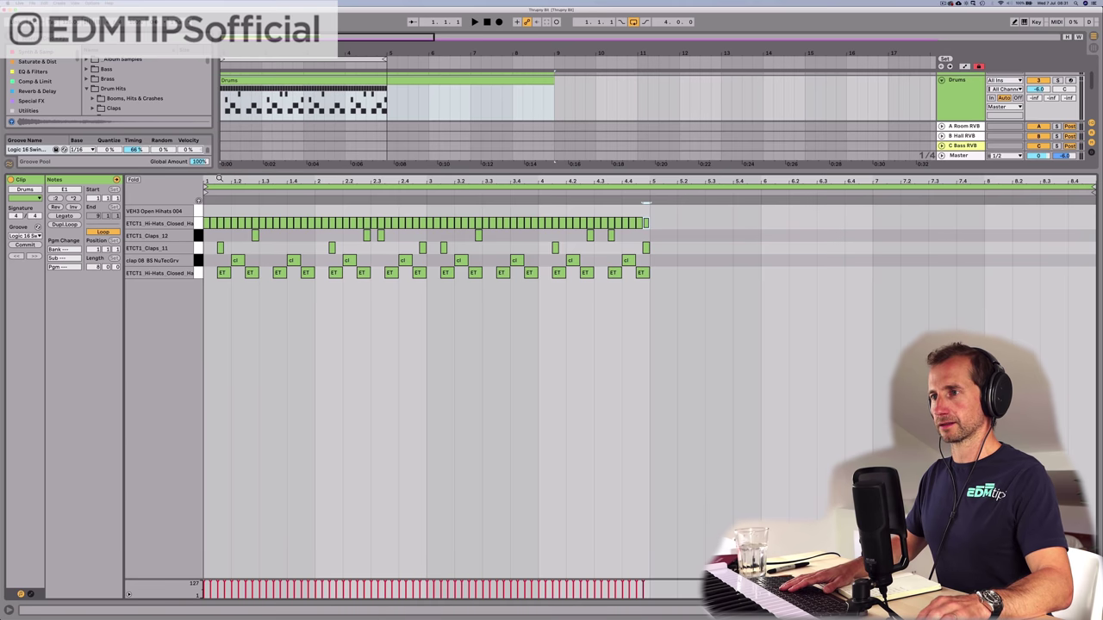
drag(218, 178, 243, 212)
double_click(231, 211)
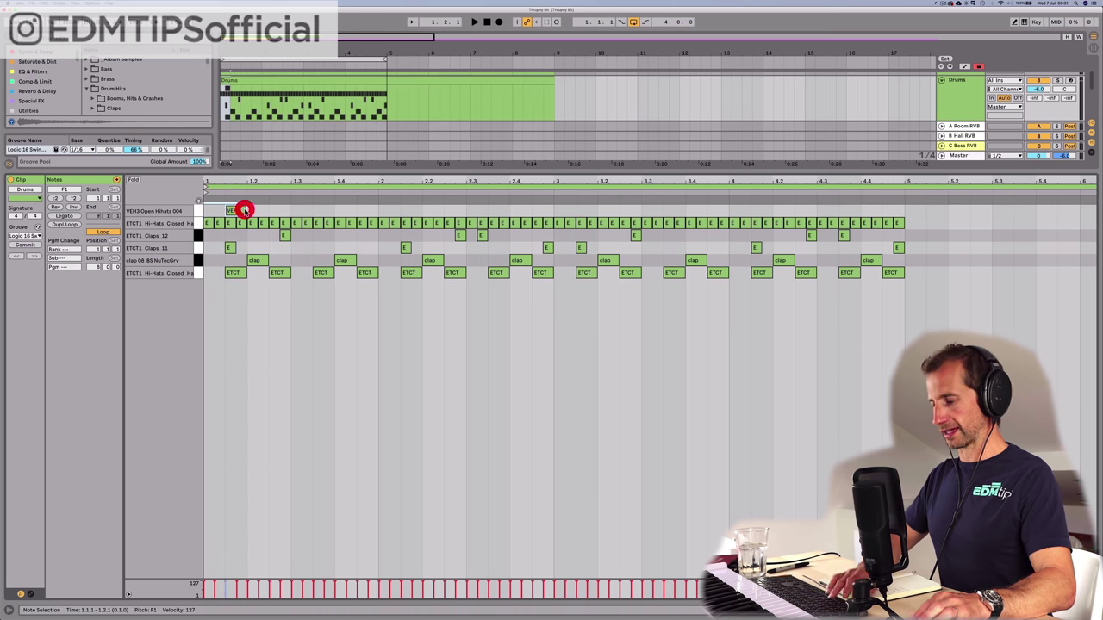
Step: Duplicate the VEH3 Open Hihats 004 hit onto every off-beat through the end of bar 4 and start playback
key(super+d)
key(super+d)
key(super+d)
key(super+d)
key(super+d)
key(super+d)
key(super+d)
key(space)
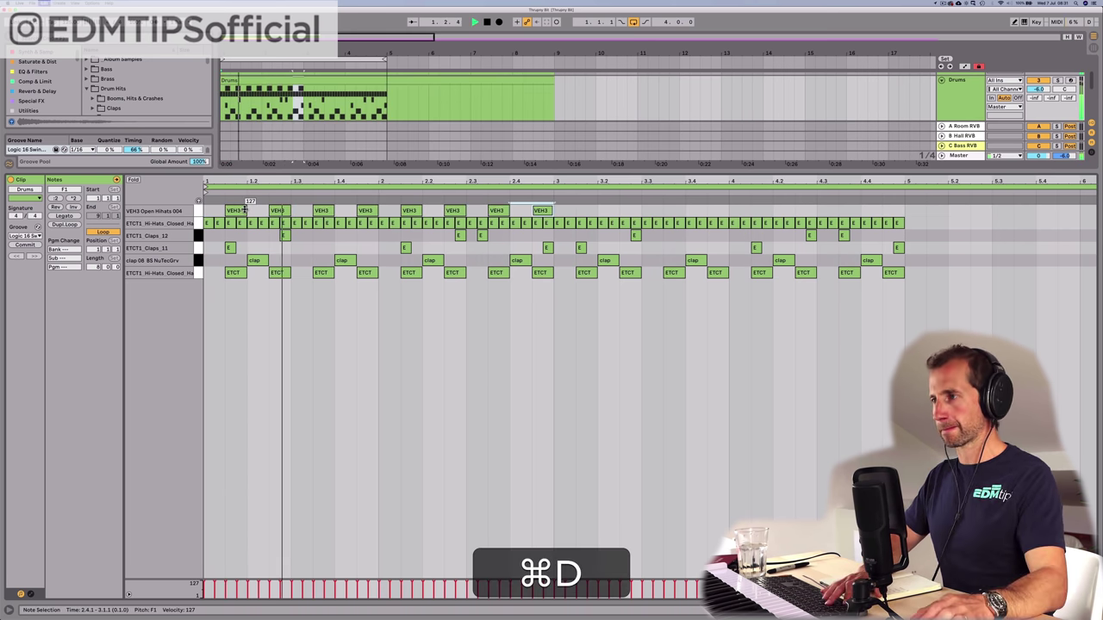
key(super+d)
key(super+d)
key(super+d)
key(super+d)
key(super+d)
key(super+d)
key(super+d)
key(super+d)
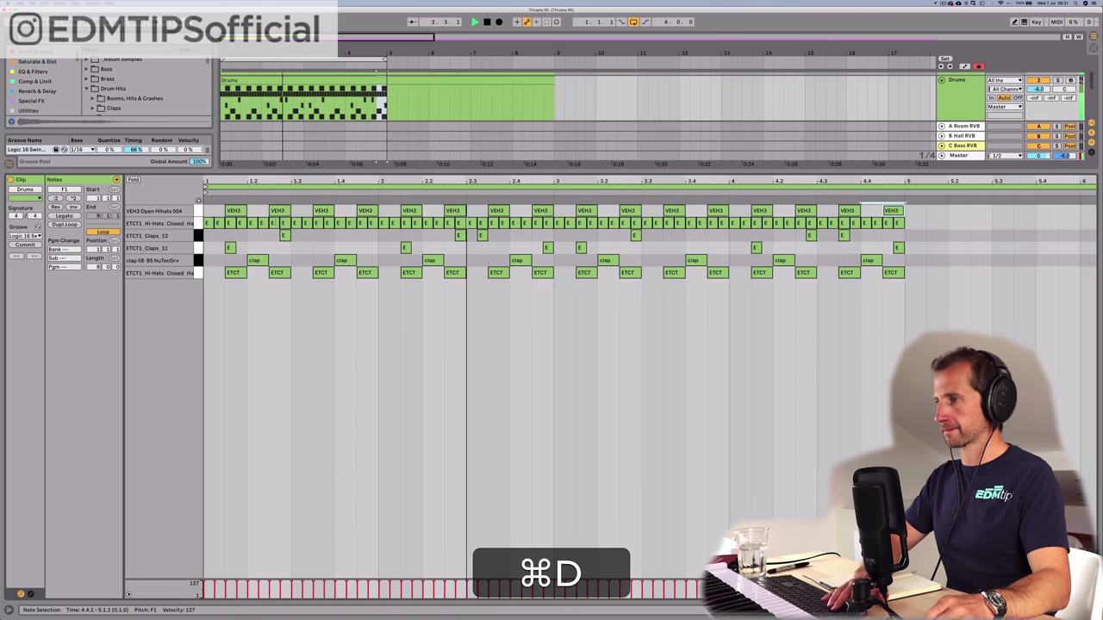
Step: Hot-swap the sample on the E1 closed hi-hat pad during playback to try ETCT1 Hi-Hats Closed Hat 4 to 7
key(shift+Tab)
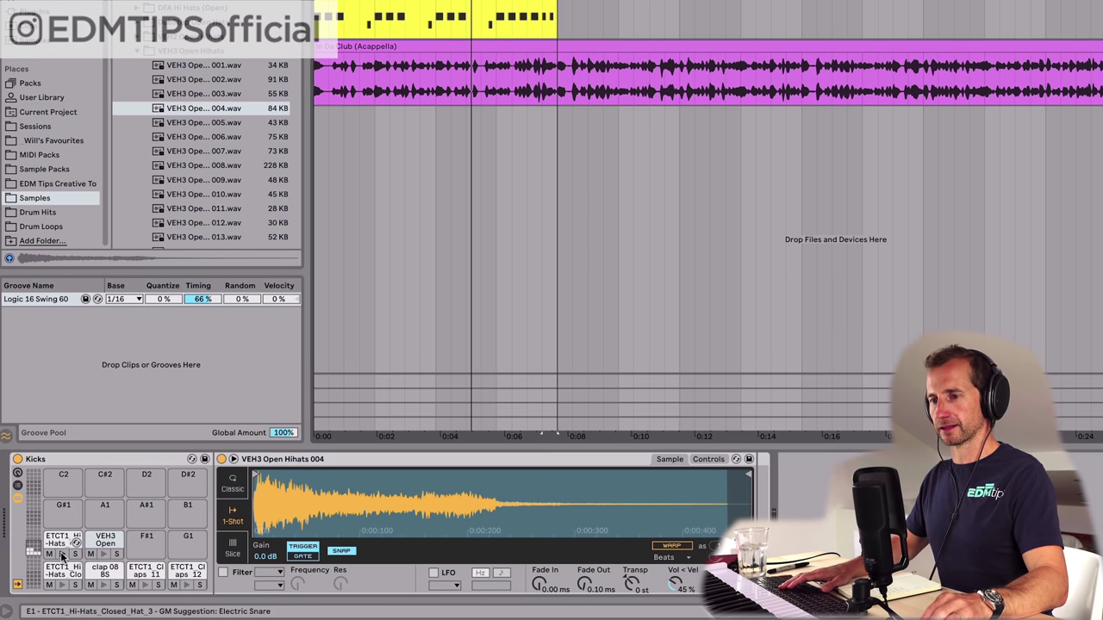
click(61, 554)
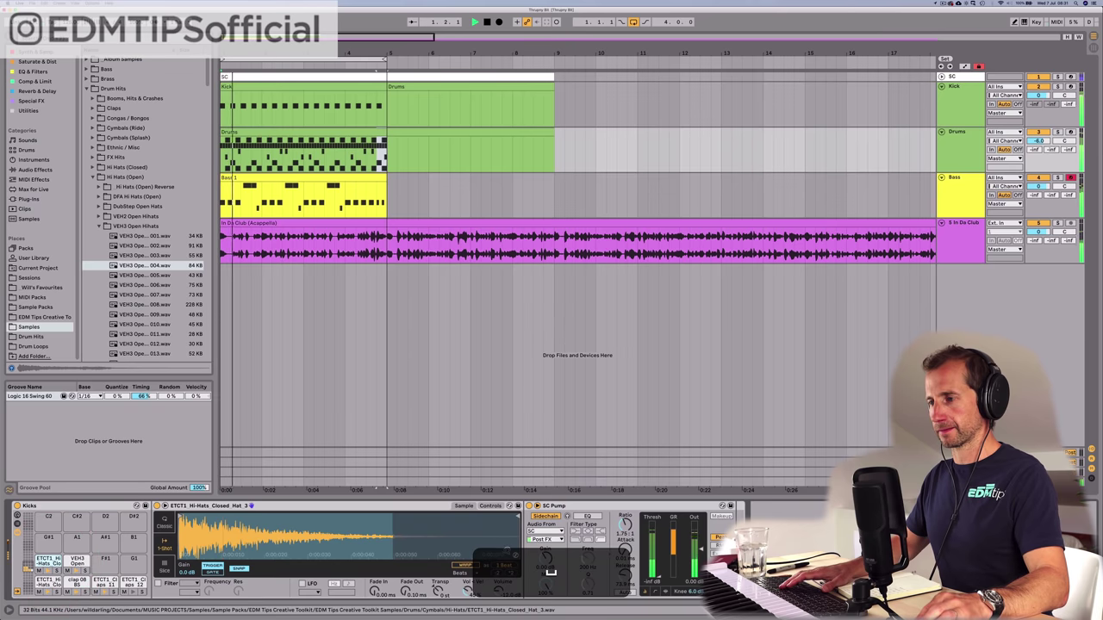
click(515, 556)
key(Down)
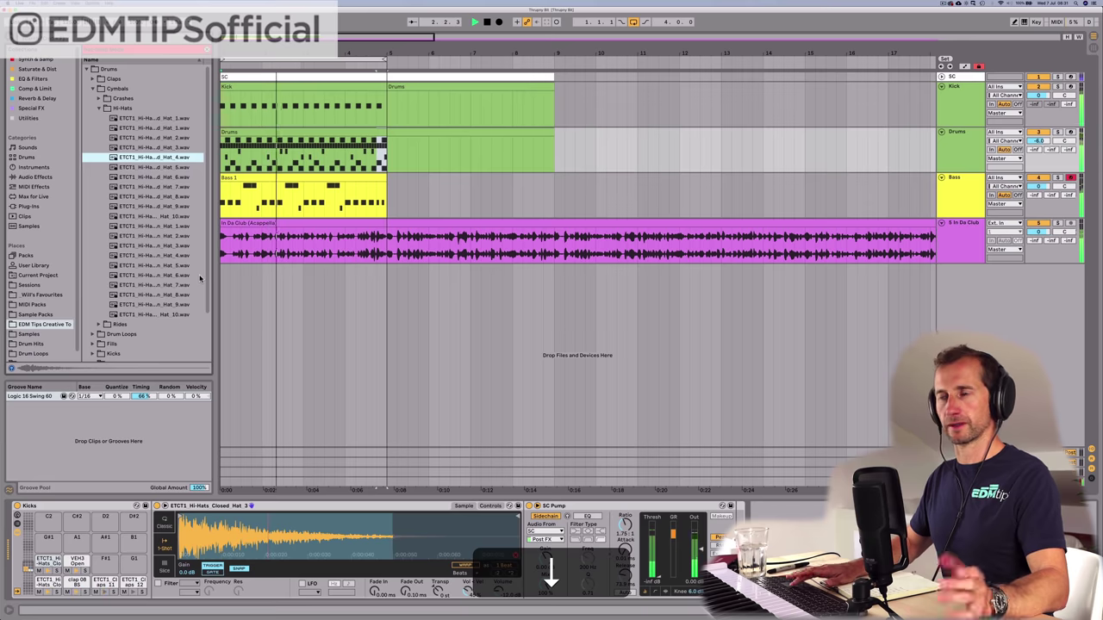
key(Return)
key(Down)
key(Return)
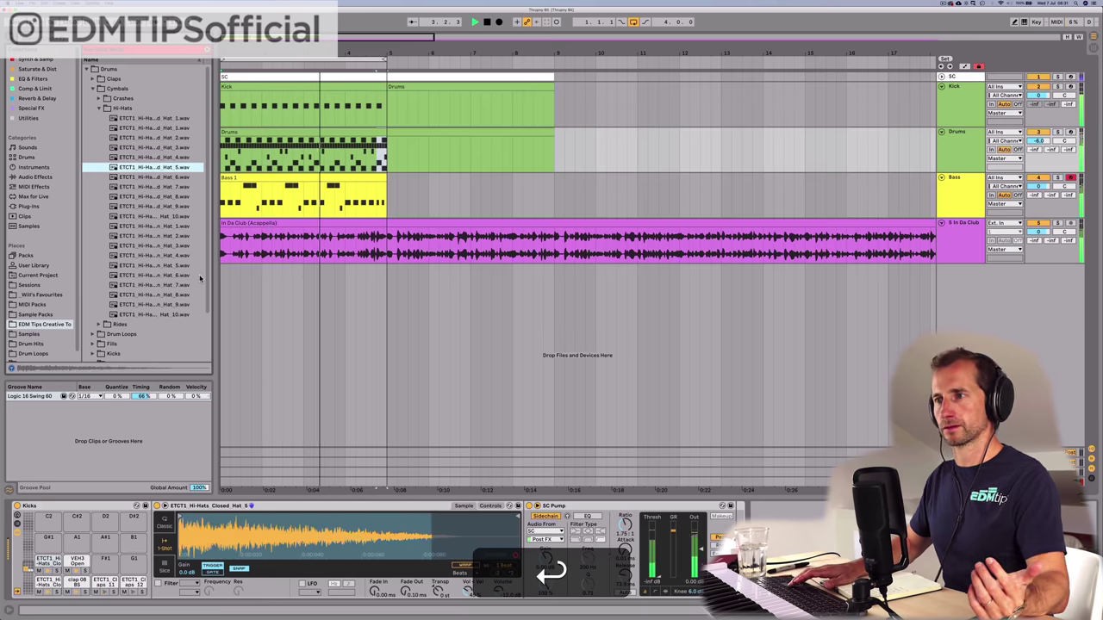
key(Down)
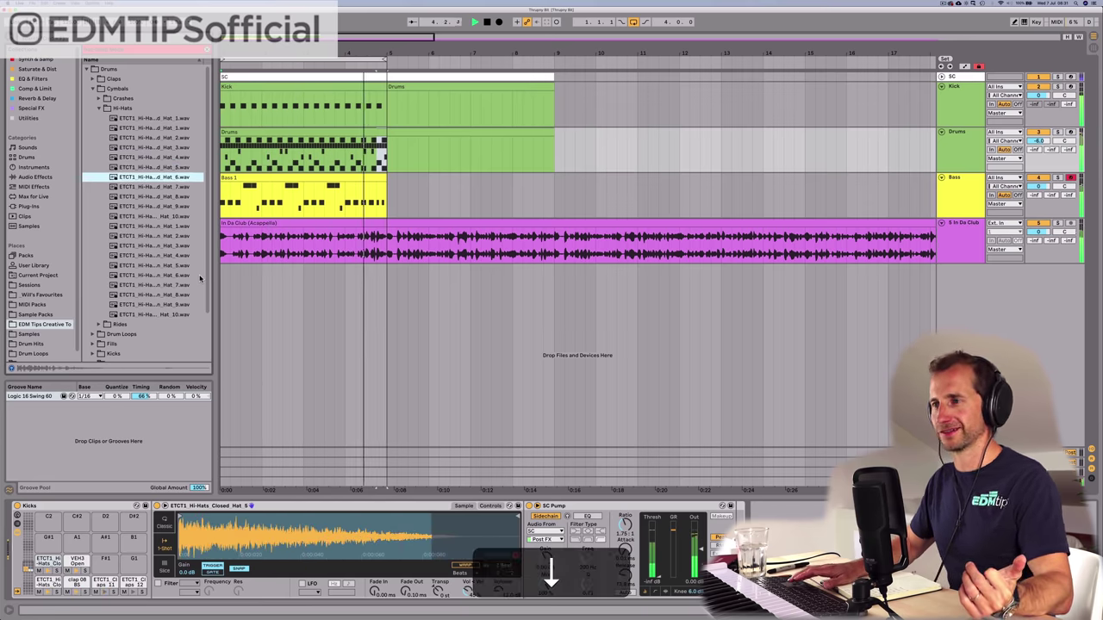
key(Return)
key(Down)
key(Return)
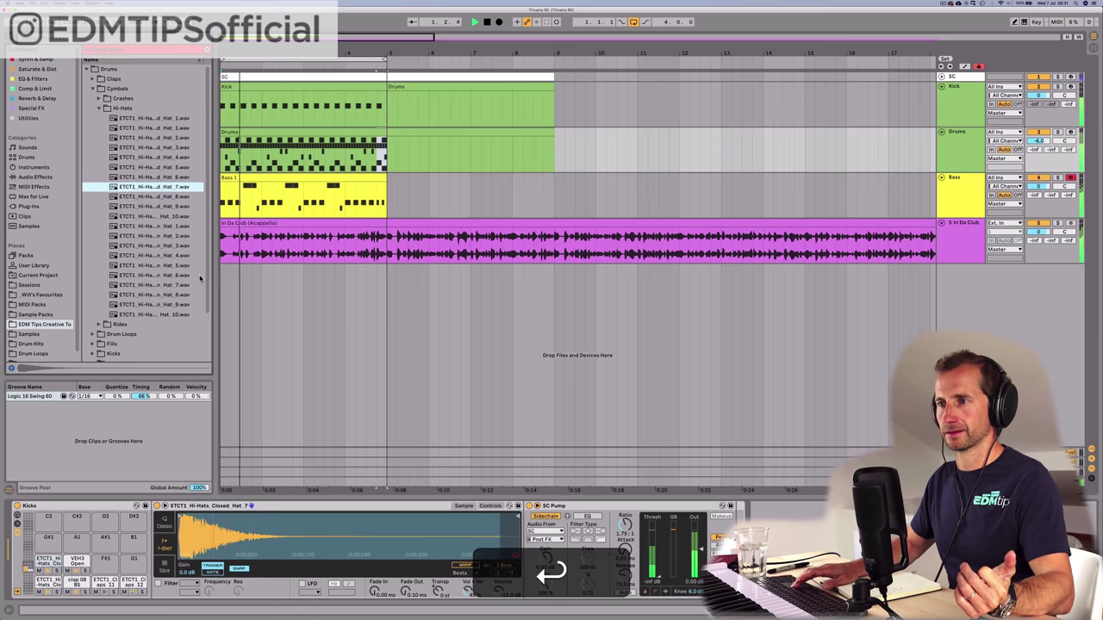
Step: Swap back through the lower-numbered ETCT1 closed hats, settle on Closed Hat 3 for the E1 pad and stop playback
key(Up)
key(Return)
key(Up)
key(Return)
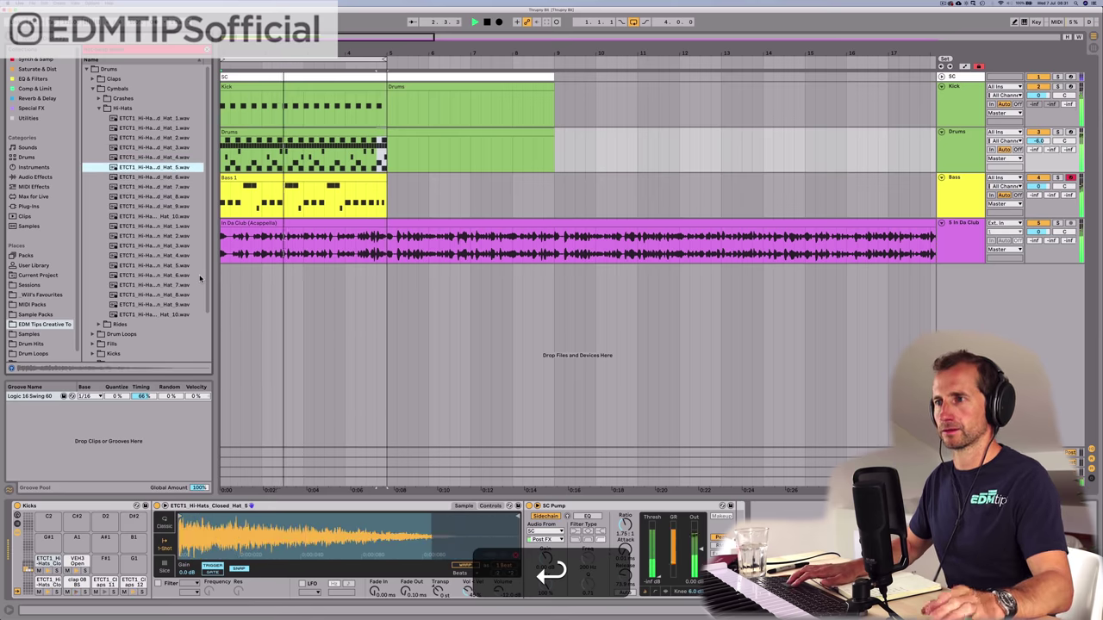
key(Up)
key(Return)
key(Up)
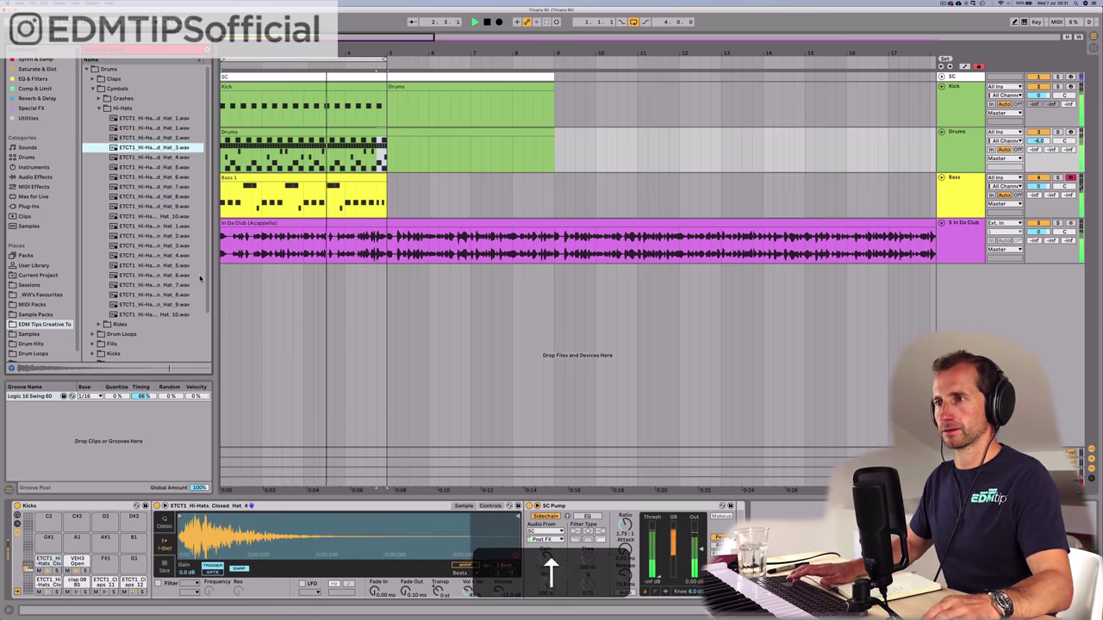
key(Return)
key(Up)
key(Return)
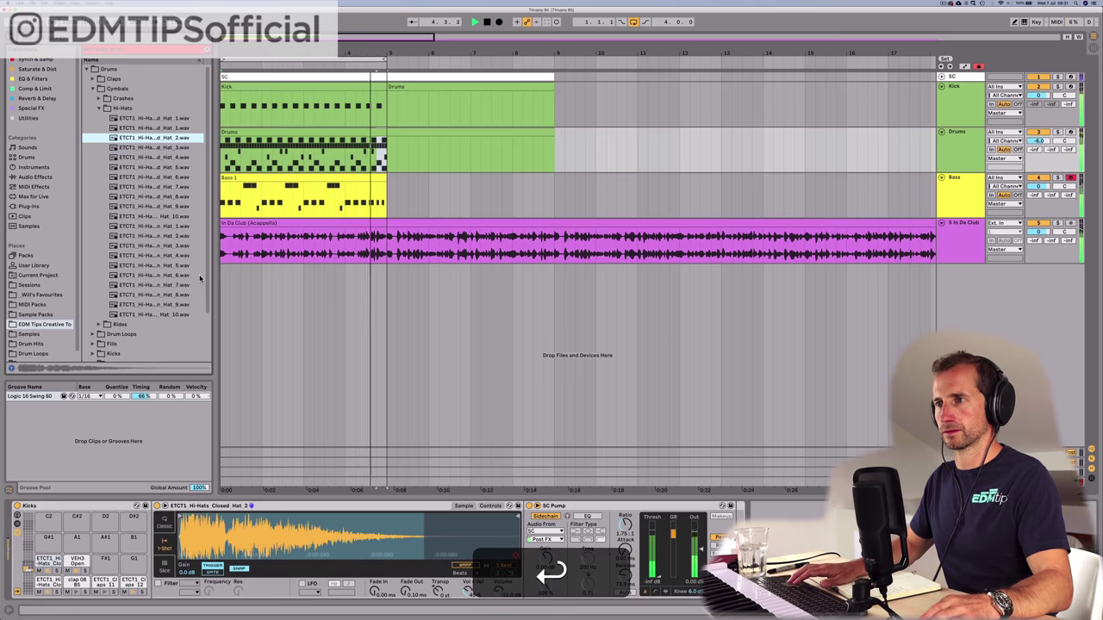
key(Down)
key(Return)
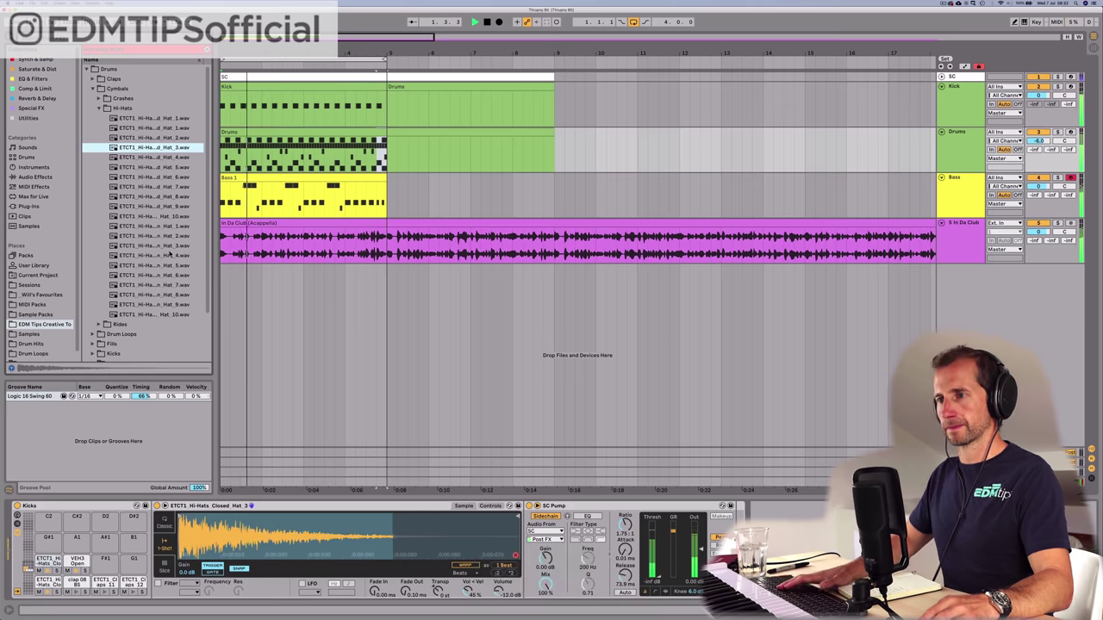
key(space)
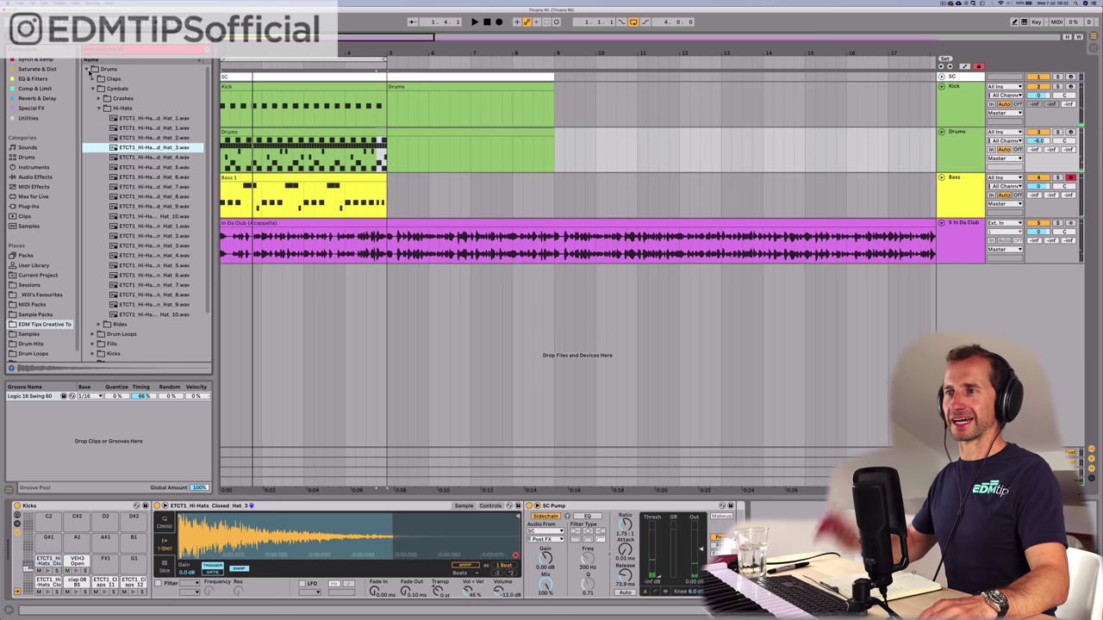
Step: Browse the Drum Hits place to Hi Hats (Closed) and expand the VEH3 Closed Hihats folder
click(90, 70)
click(34, 334)
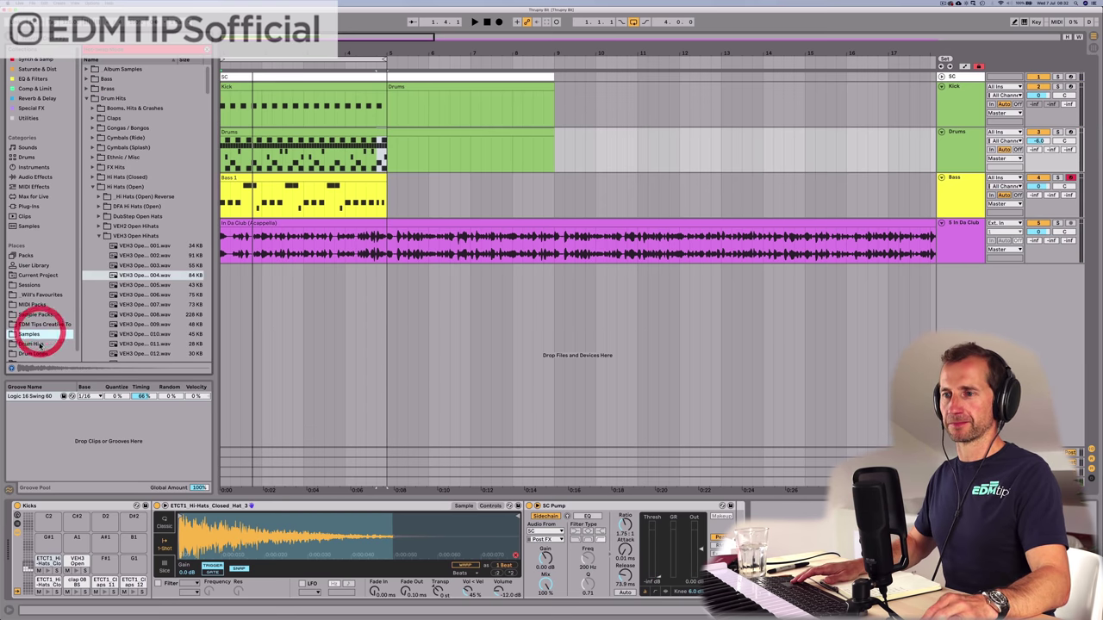
click(39, 344)
click(124, 155)
key(Left)
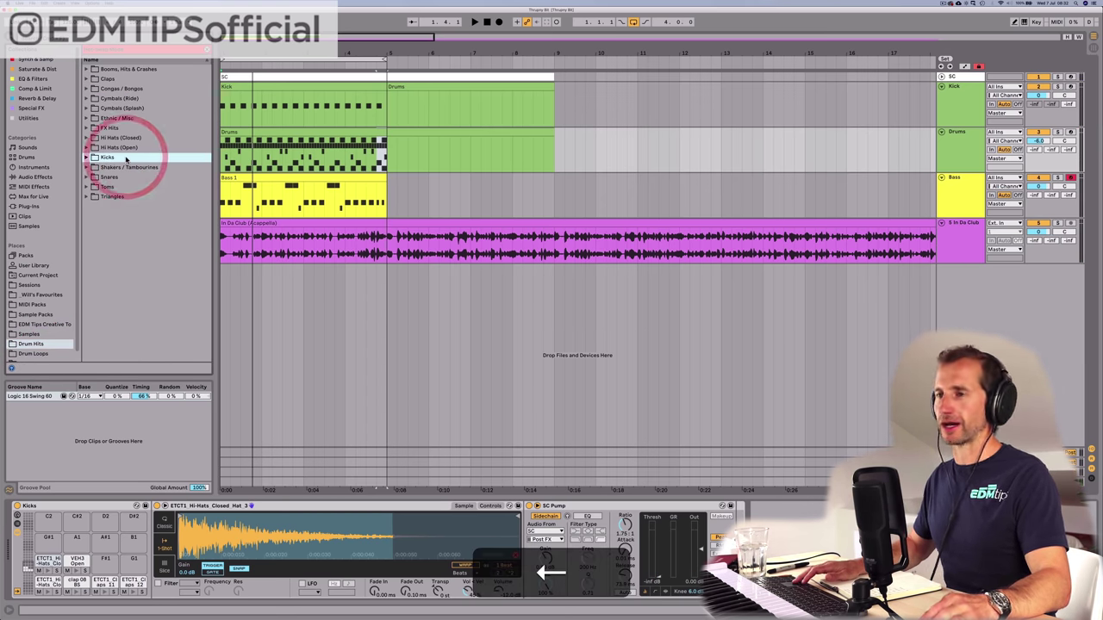
click(115, 138)
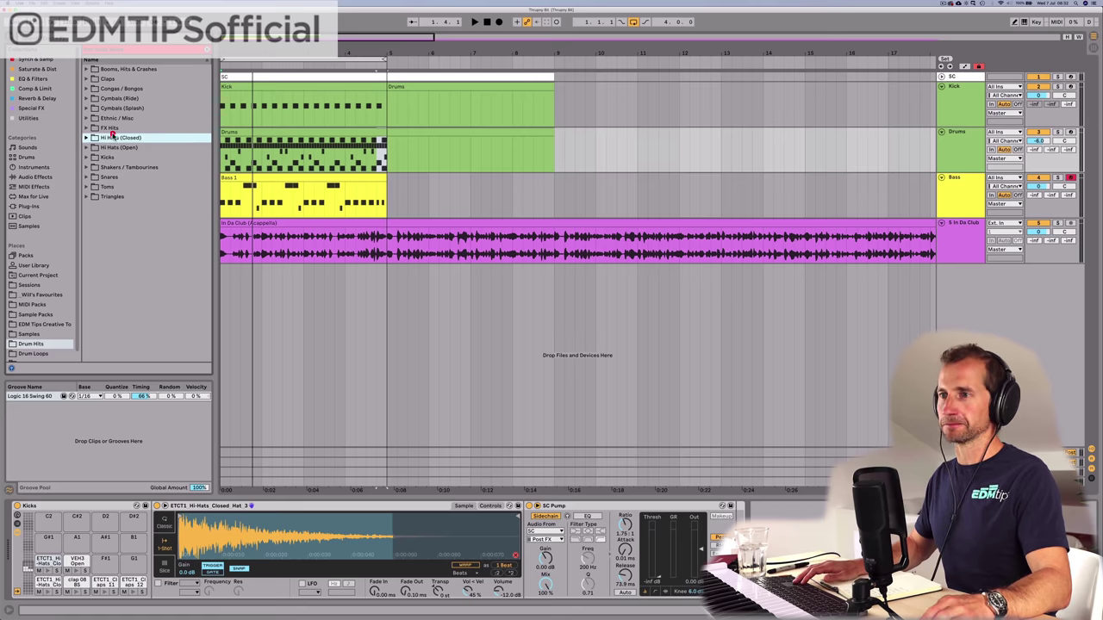
key(Right)
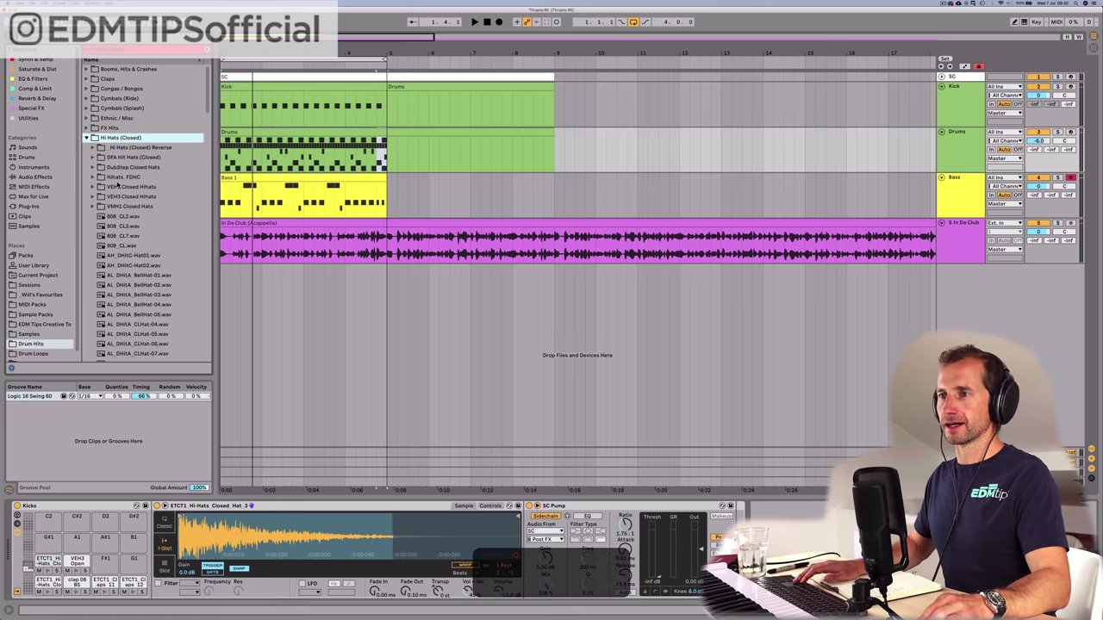
click(124, 196)
key(Right)
Step: Audition the first VEH3 closed hi-hats and load VEH3 Closed Hihats 004 onto the F#1 pad of the Kicks drum rack
key(Down)
key(Down)
key(Down)
key(Down)
key(Down)
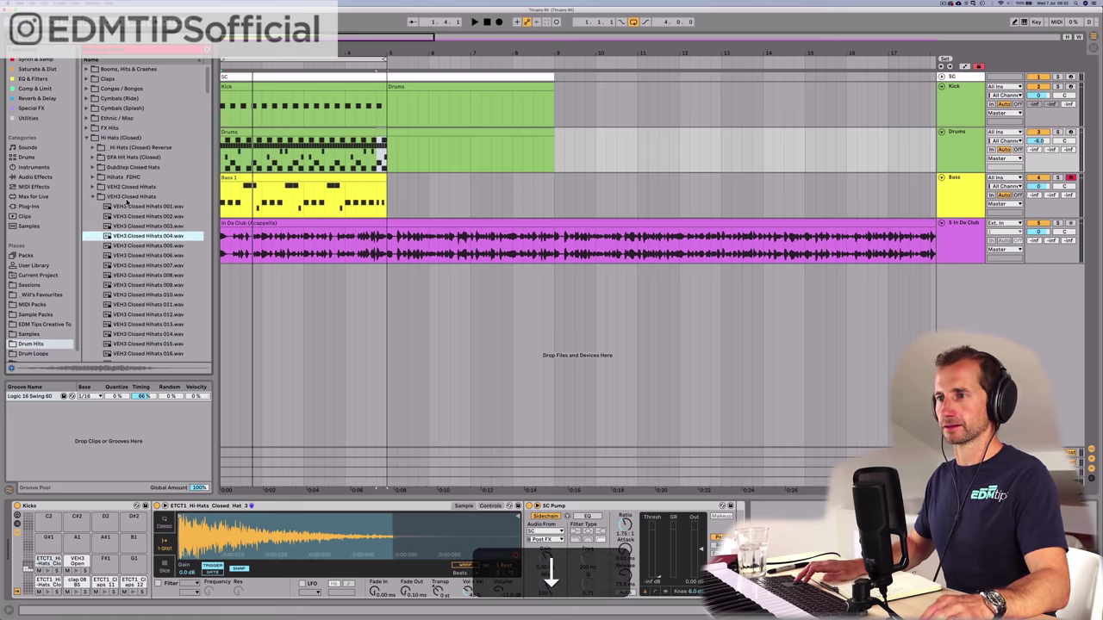
key(Up)
key(Up)
key(Down)
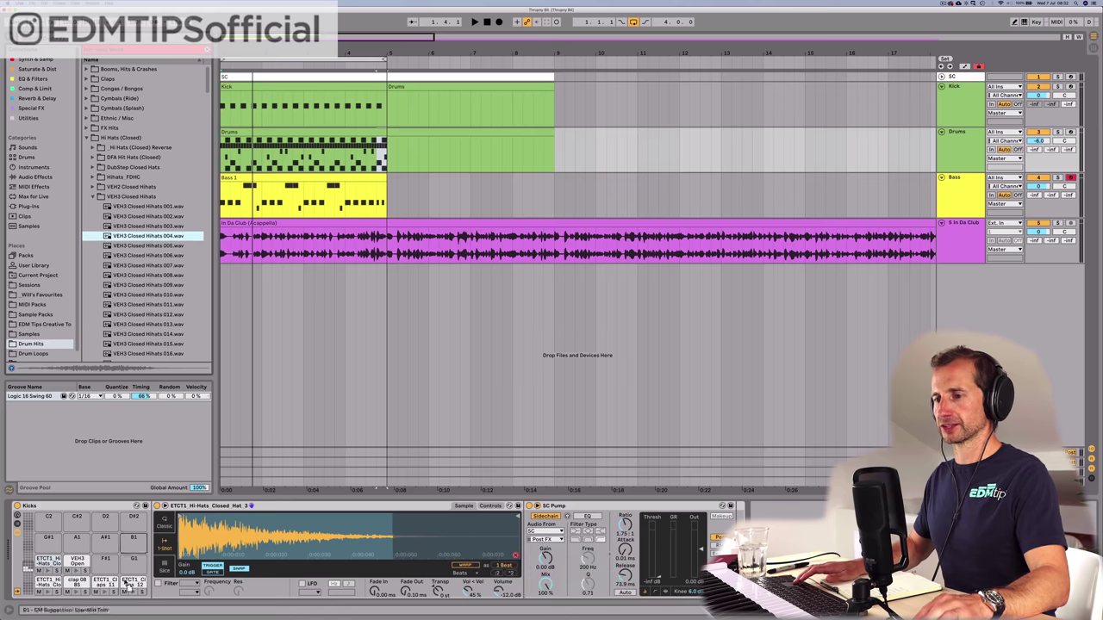
click(112, 564)
Step: Open the Drums clip's notes and add a sixteenth-note VEH3 Closed Hihats 004 hit at 1.4.2 while listening to the loop
double_click(260, 131)
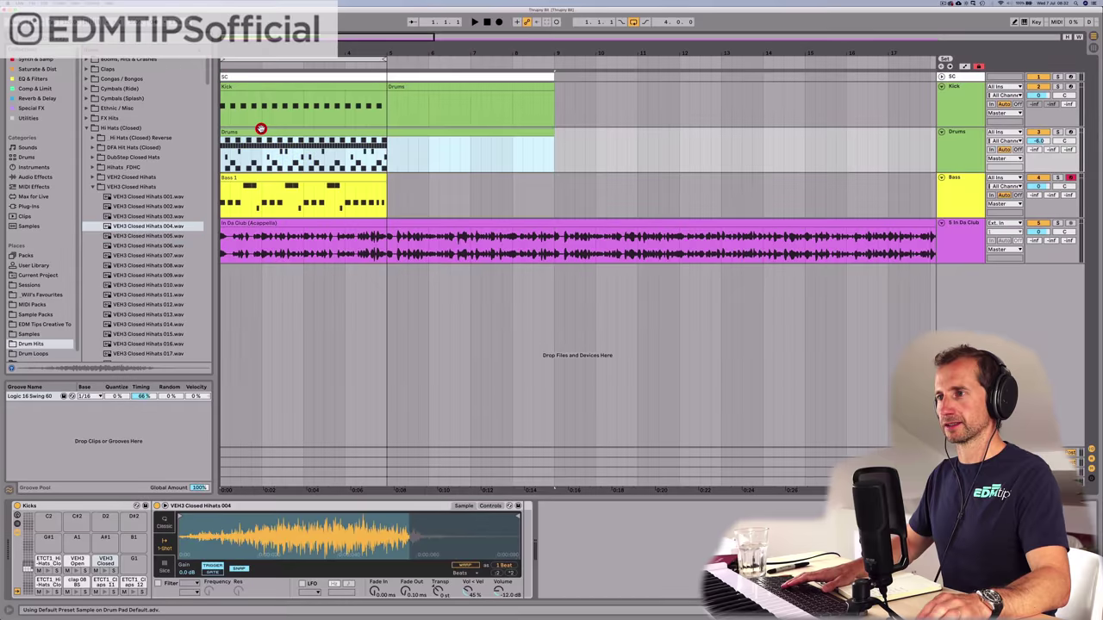
scroll(552, 388, up, 4)
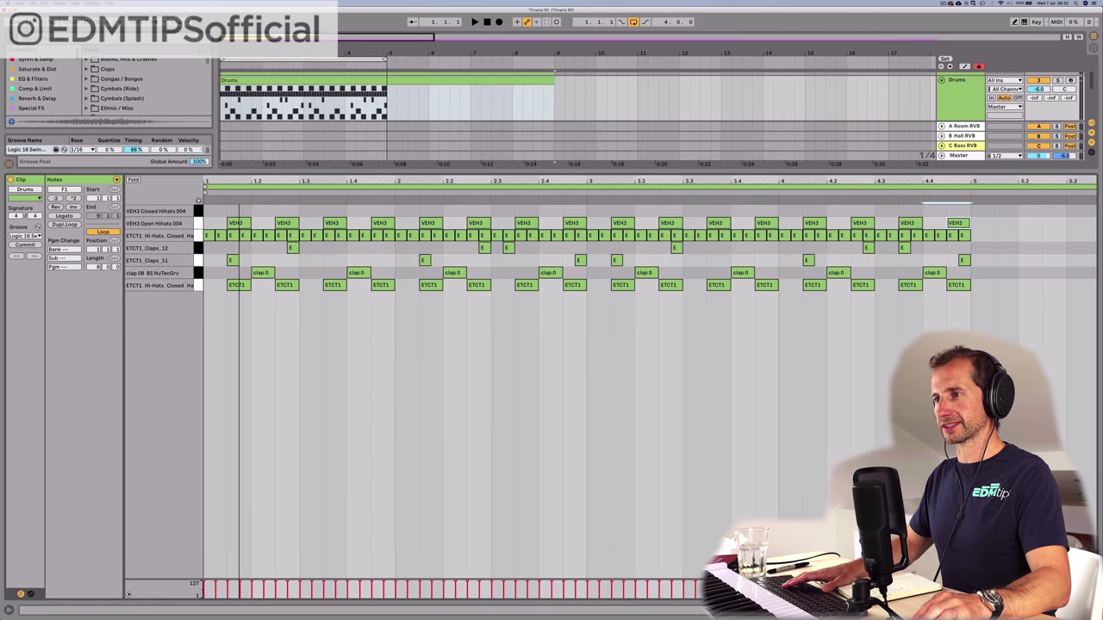
drag(252, 182, 251, 178)
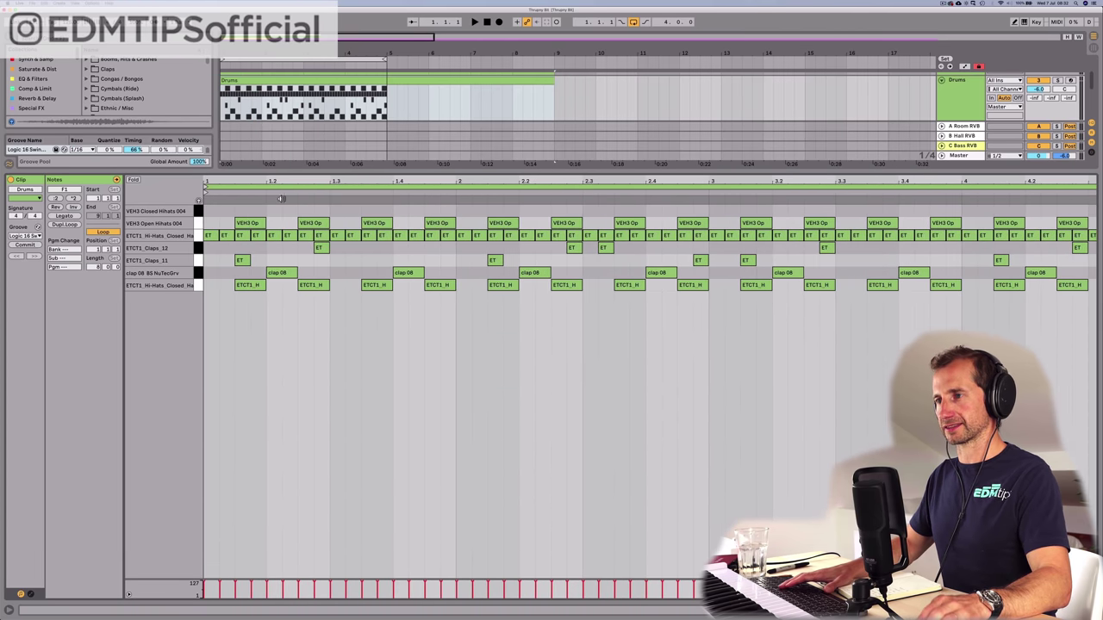
key(space)
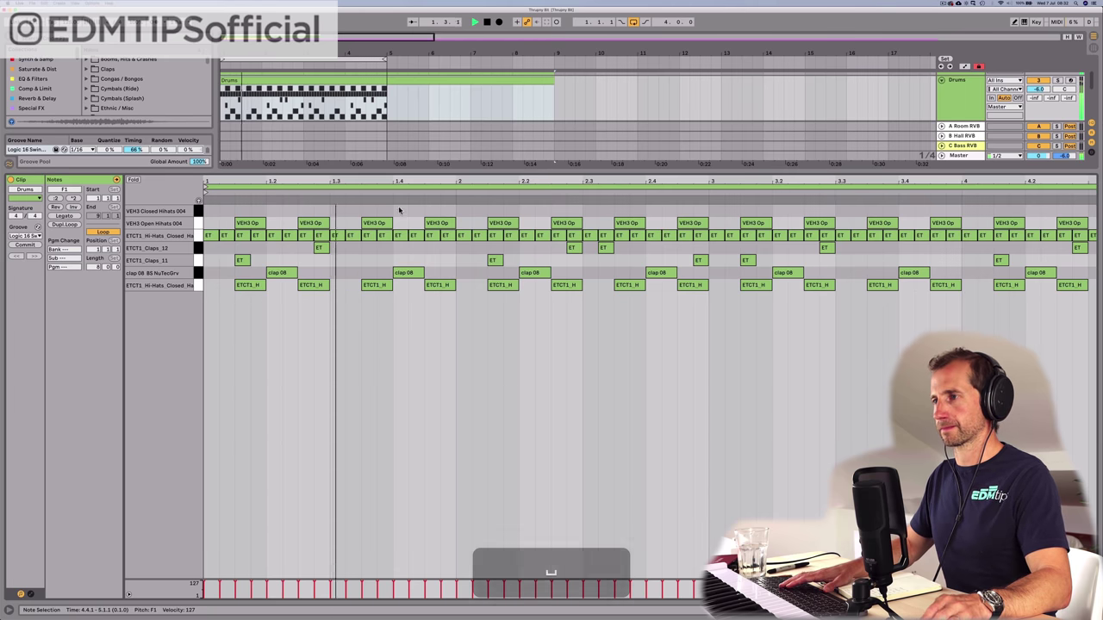
double_click(413, 210)
click(364, 193)
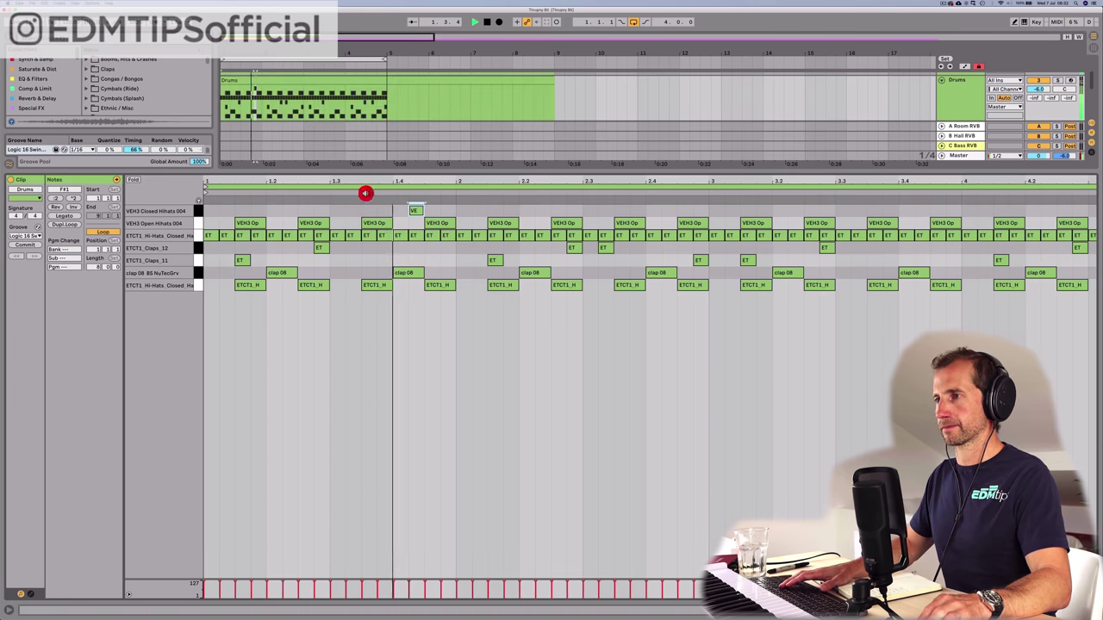
key(space)
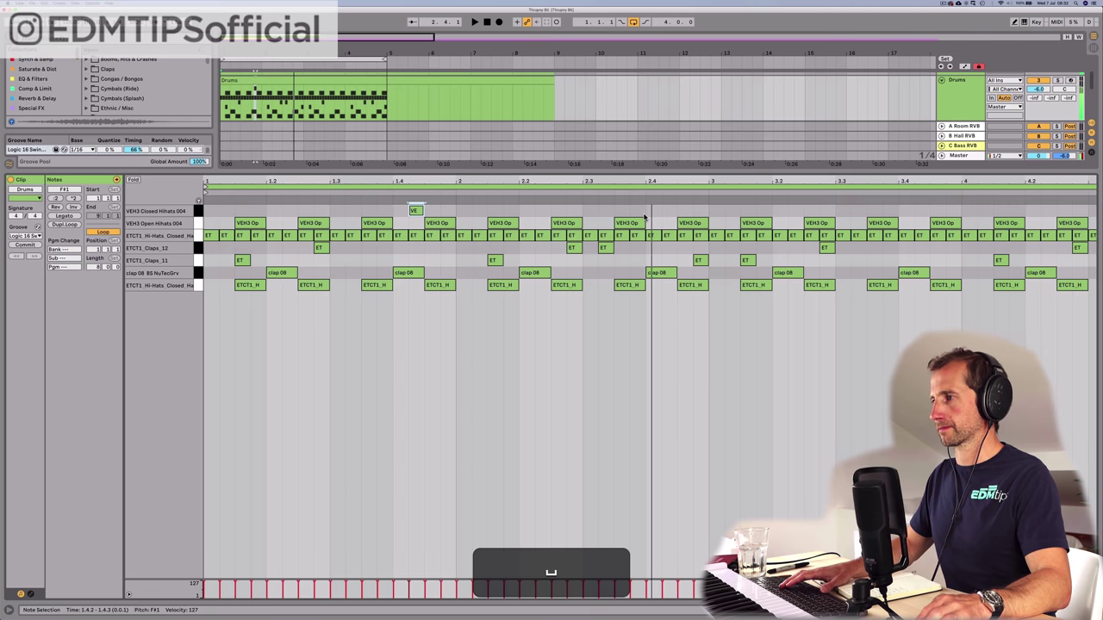
Step: Add VEH3 Closed Hihats 004 hits at 2.3.4 and 2.4.2, playing the loop to check the groove
double_click(637, 210)
click(665, 206)
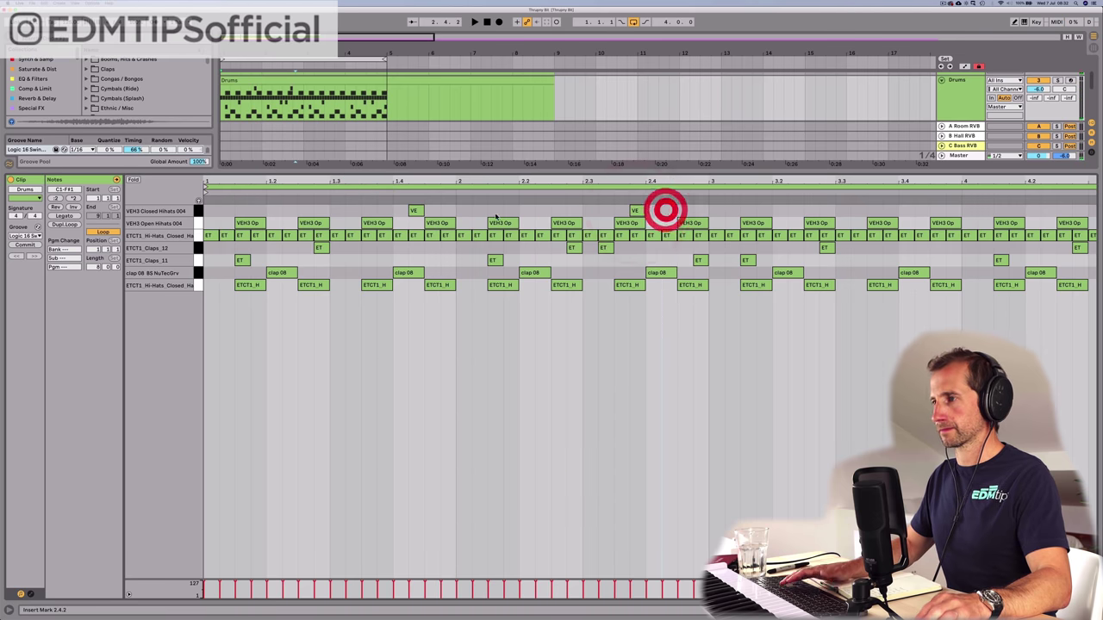
key(space)
key(p)
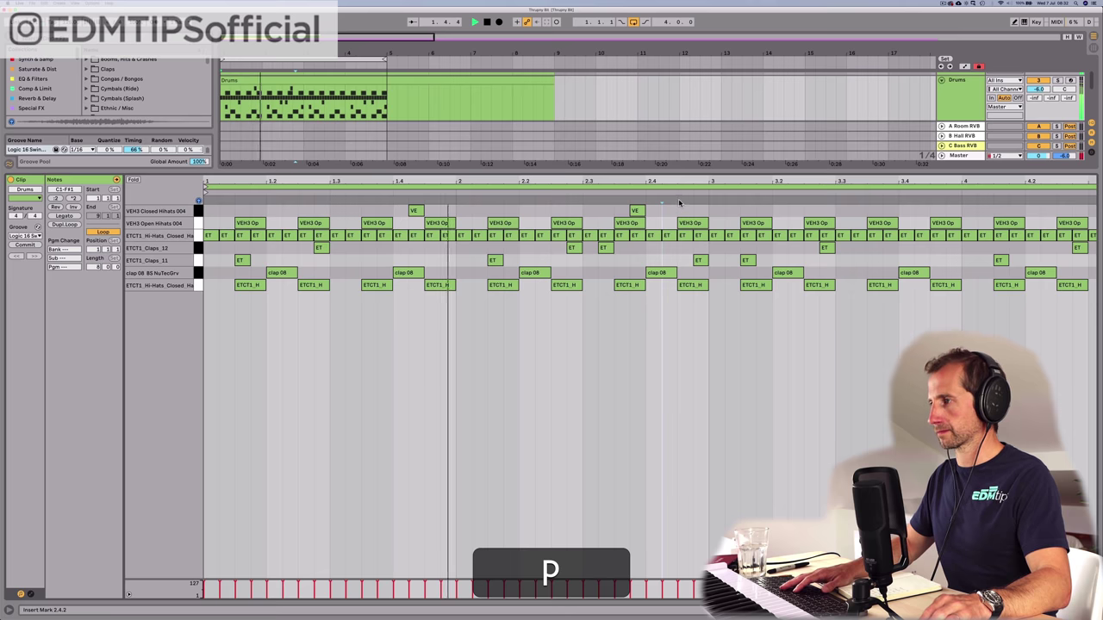
double_click(672, 210)
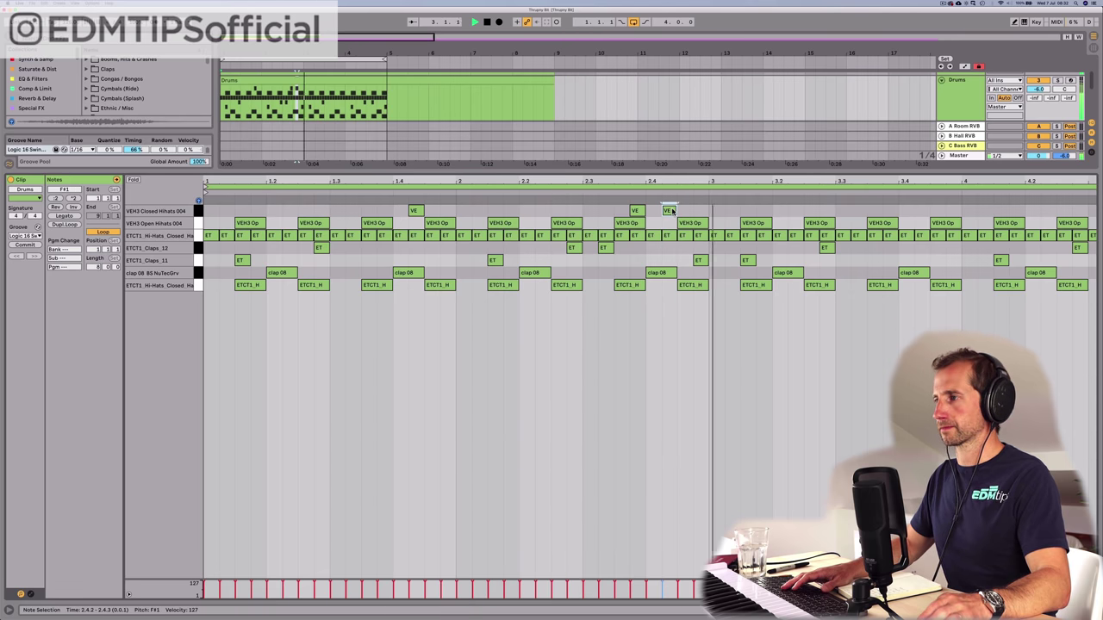
key(space)
Step: Duplicate the VEH3 Closed Hihats 004 hits from bars 1 and 2 into bars 3 and 4
scroll(700, 216, down, 3)
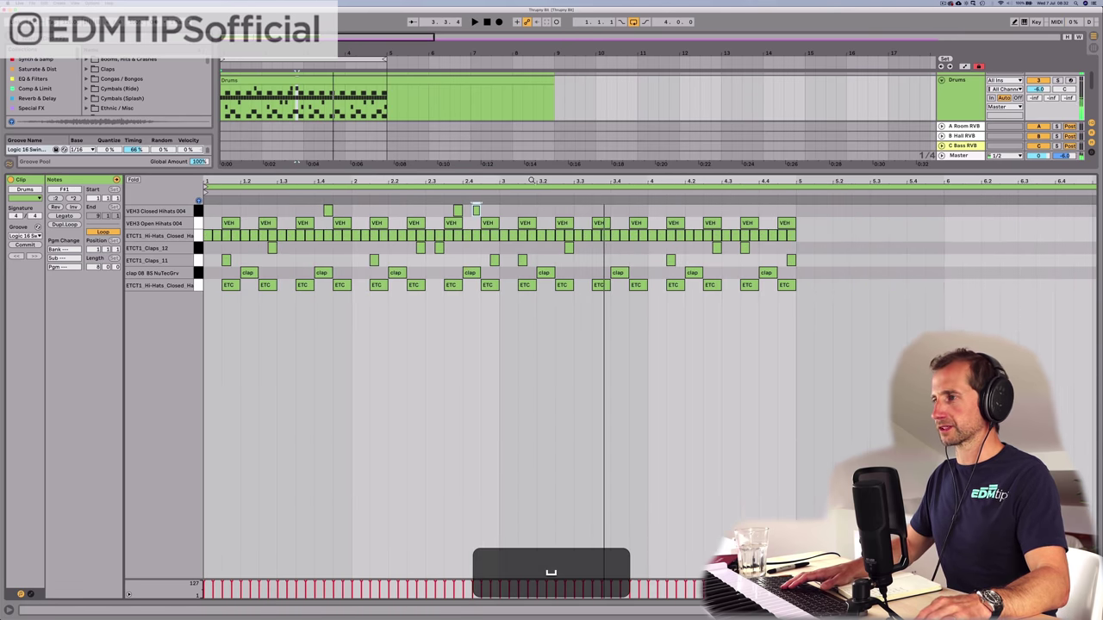
drag(496, 207, 308, 213)
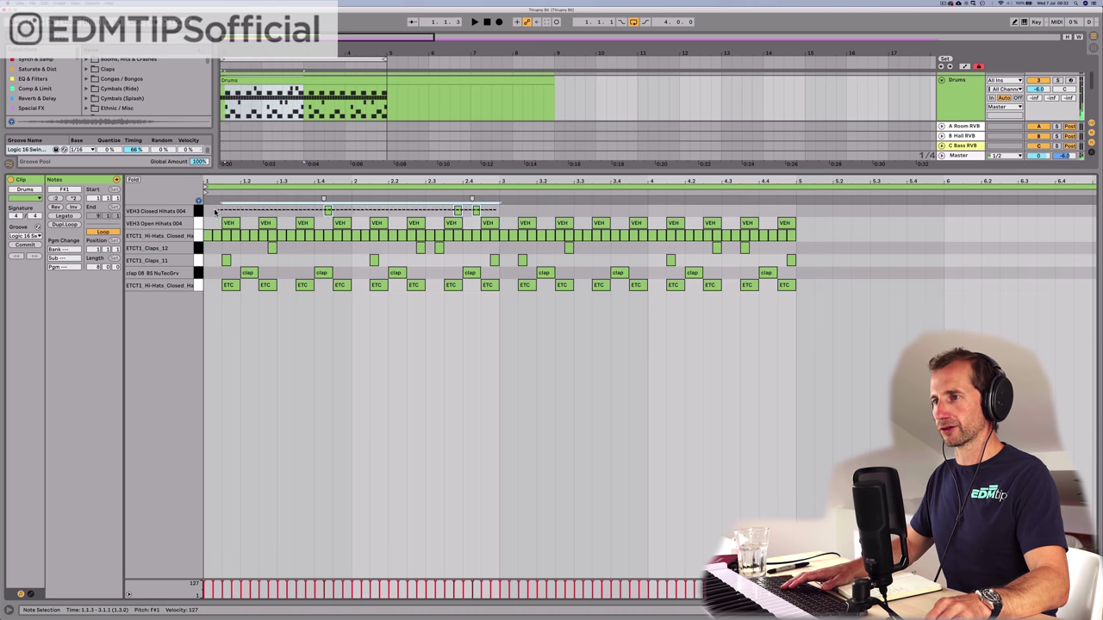
key(super+d)
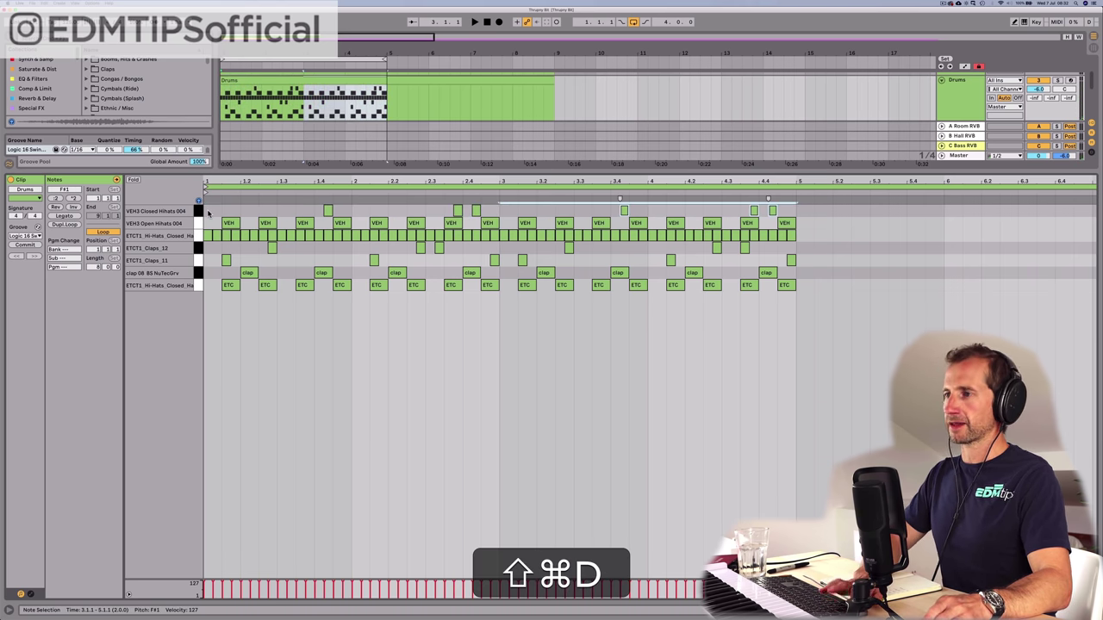
Step: Return to the drum rack, audition more samples in the VEH3 Closed Hihats folder and collapse the Hi Hats (Closed) folder
key(shift+Tab)
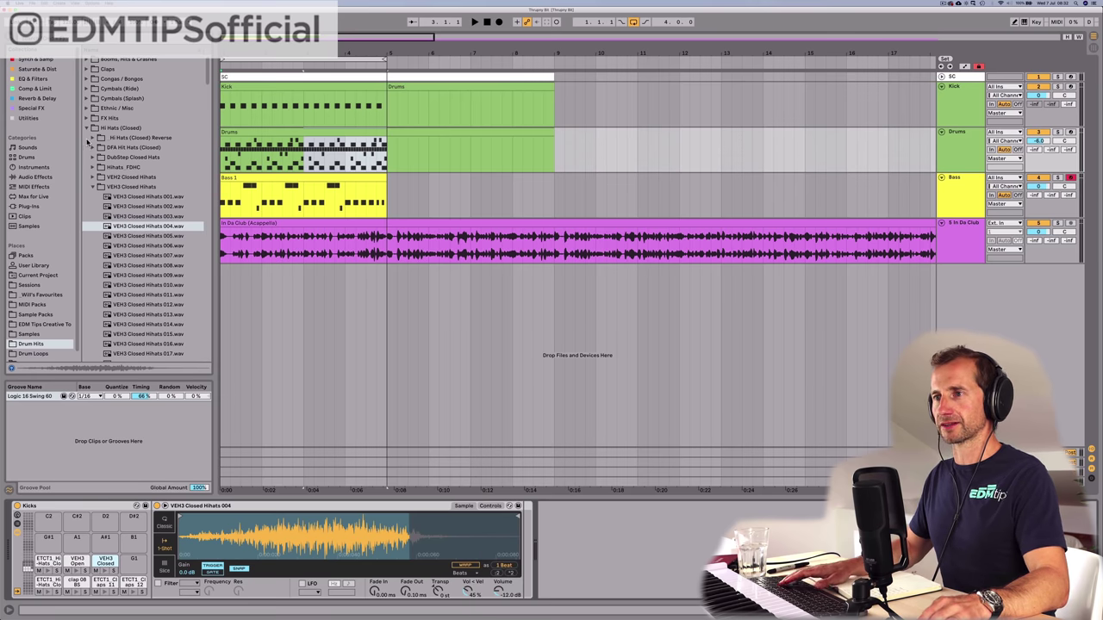
click(87, 127)
click(87, 127)
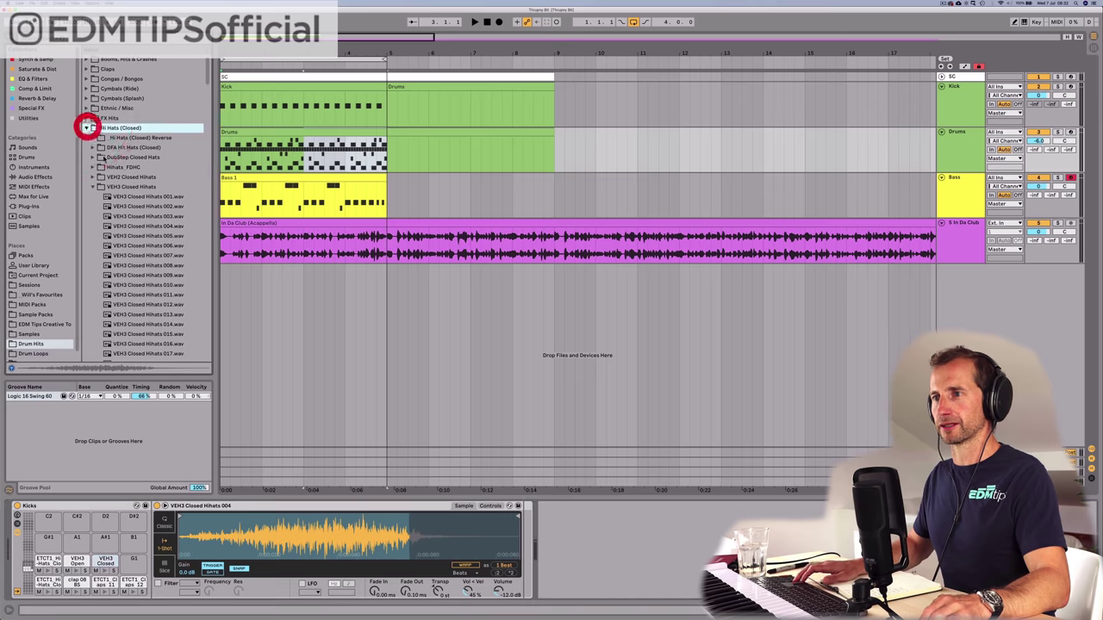
click(147, 217)
key(Down)
key(Down)
key(Down)
key(Down)
key(Down)
key(Down)
key(Down)
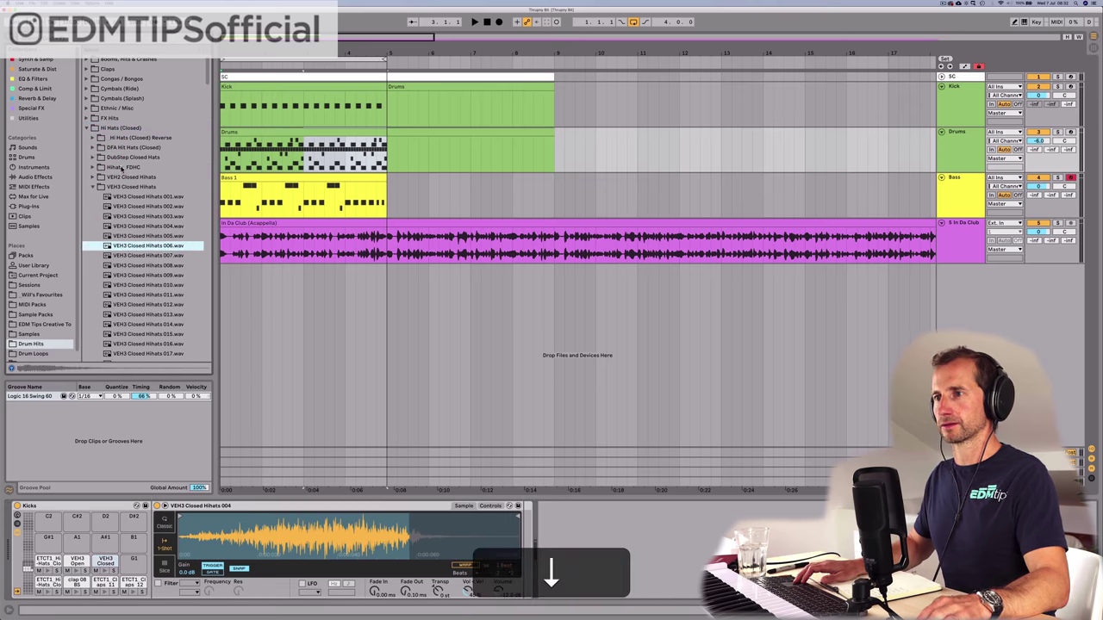
click(125, 128)
key(Left)
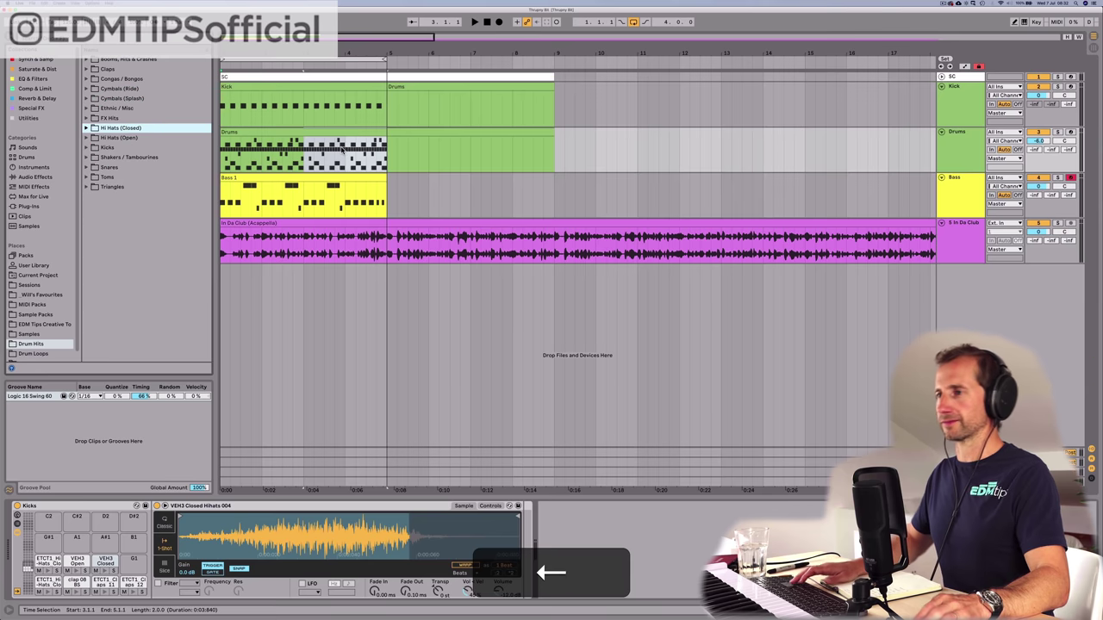
Step: Reset the playback position to the start of the song and save the set
click(487, 22)
key(super+s)
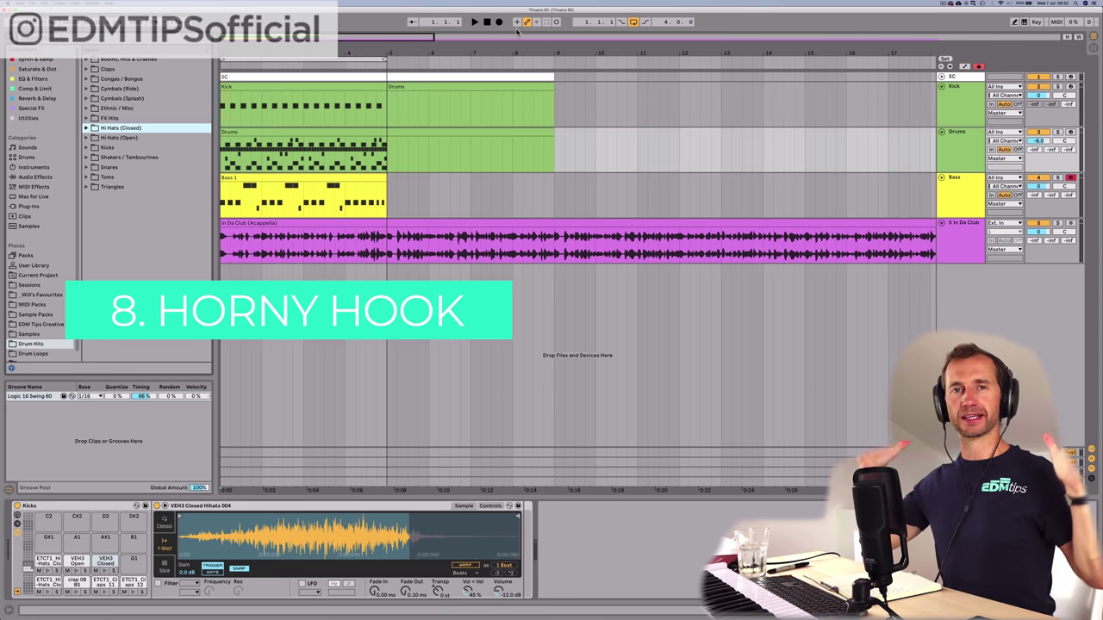
Step: Insert a MIDI track below the Bass track and rename it Horn
click(967, 198)
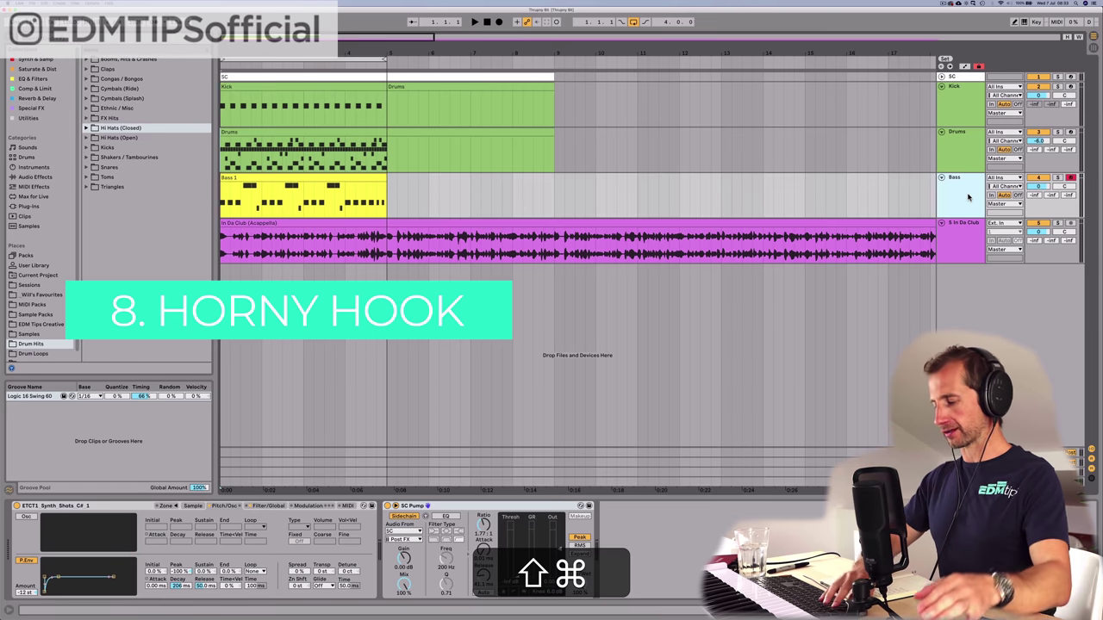
key(shift+super+t)
click(959, 231)
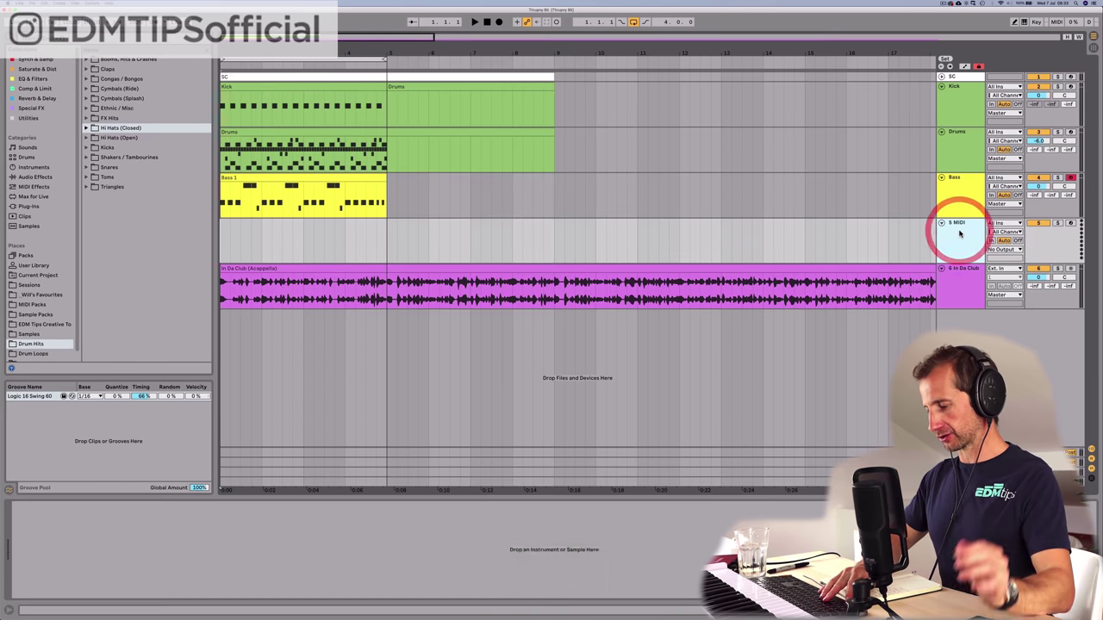
key(super+r)
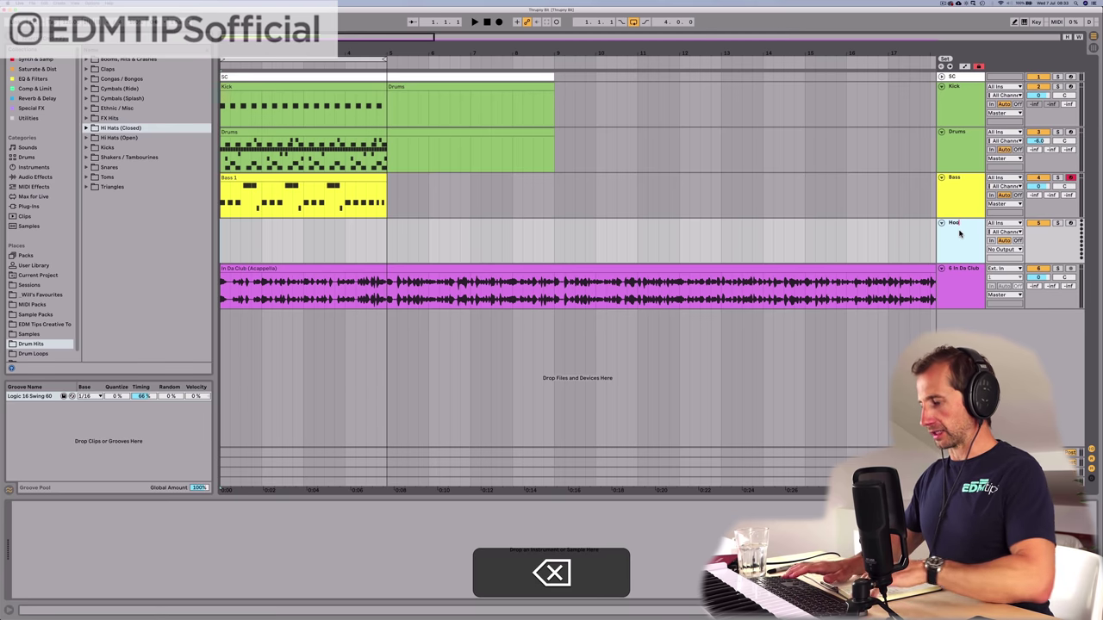
text(Horn)
key(Return)
Step: Move the Horn track below the In Da Club acapella track and colour it turquoise
right_click(959, 231)
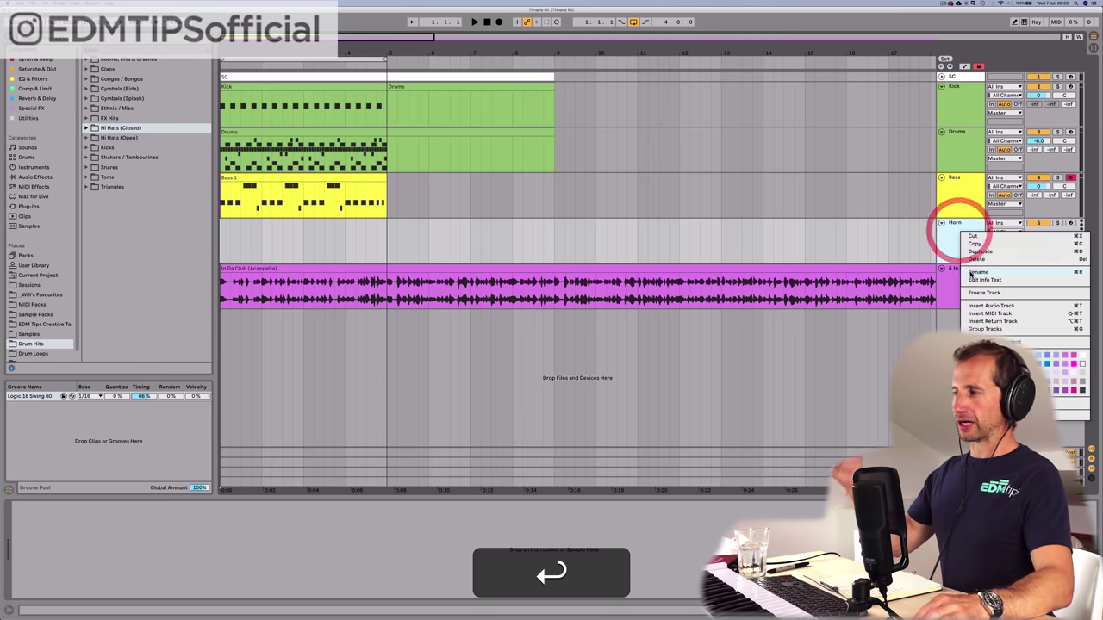
click(1038, 357)
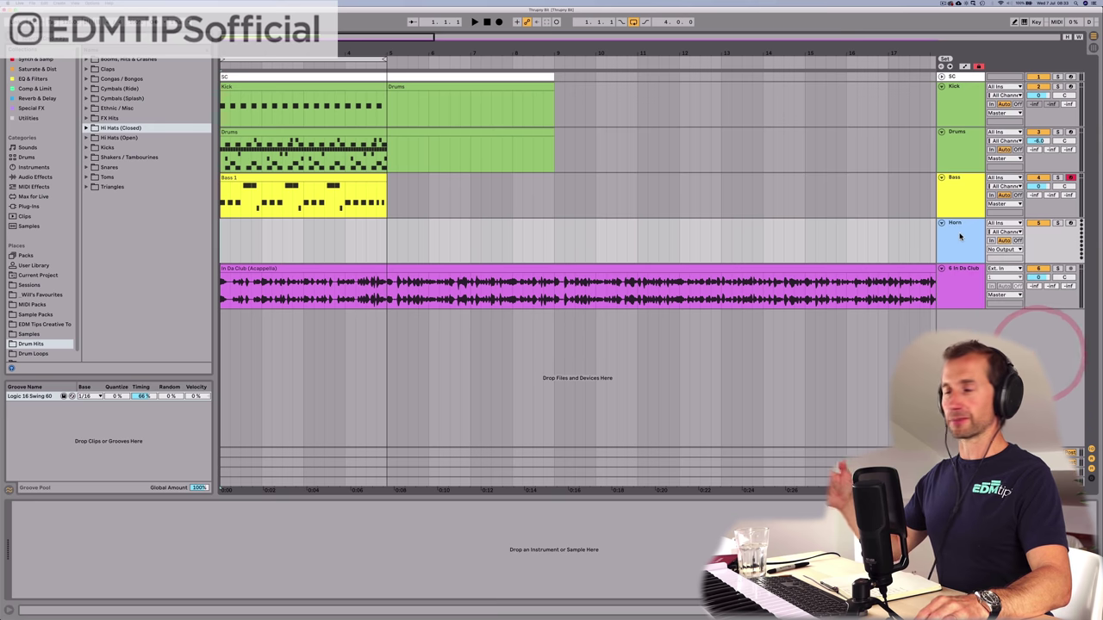
drag(963, 261, 961, 312)
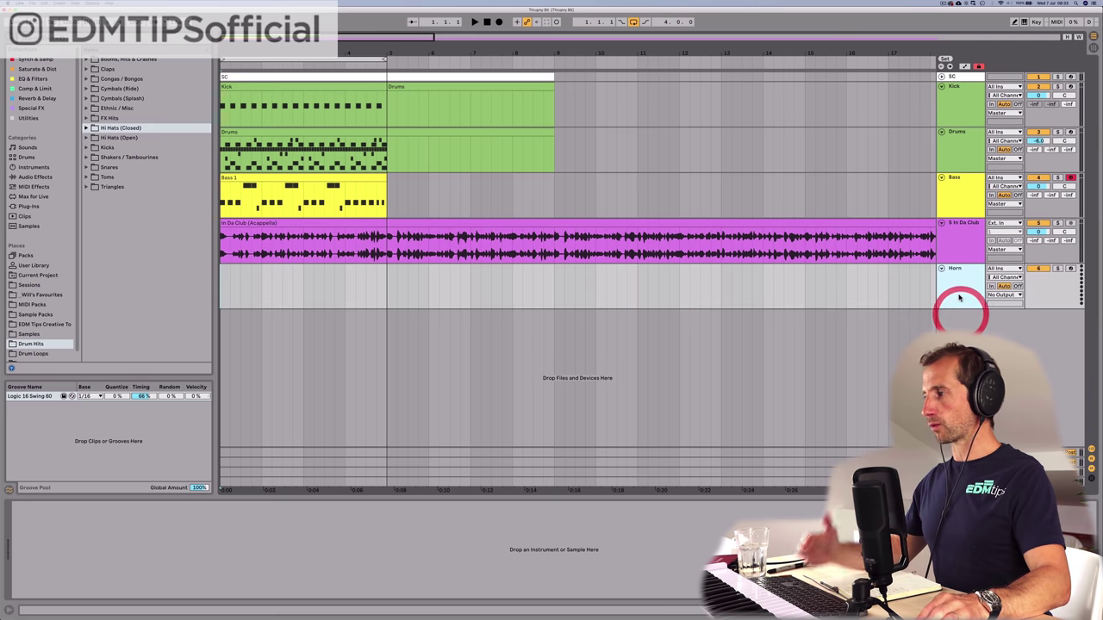
right_click(961, 307)
click(1028, 418)
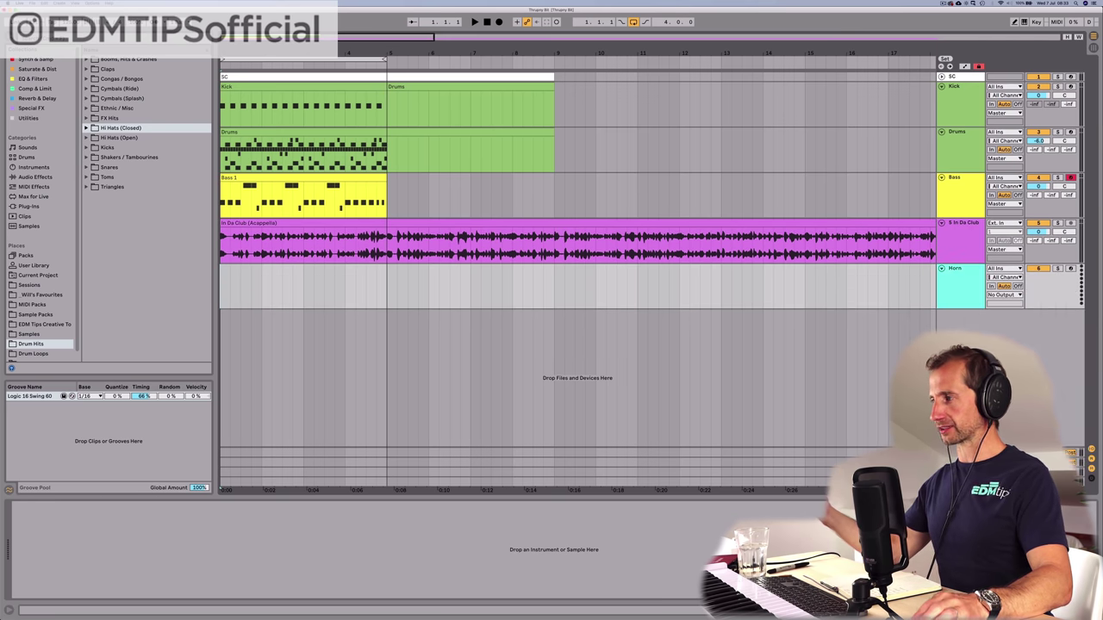
Step: Load the Analog synth onto the Horn track from the Synth & Samp collection
click(951, 285)
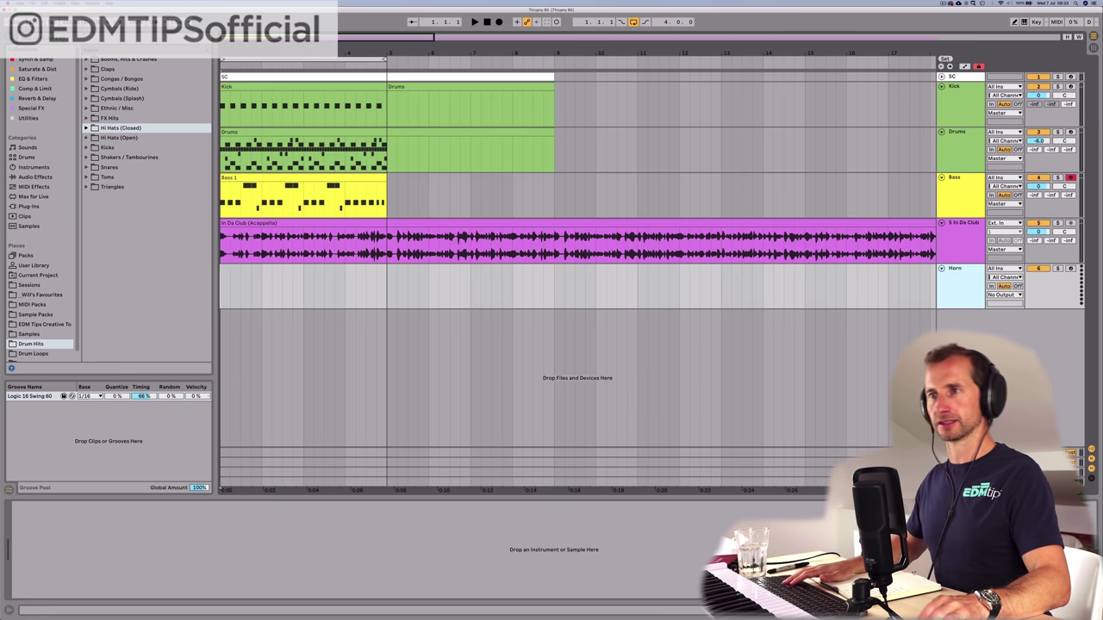
click(33, 60)
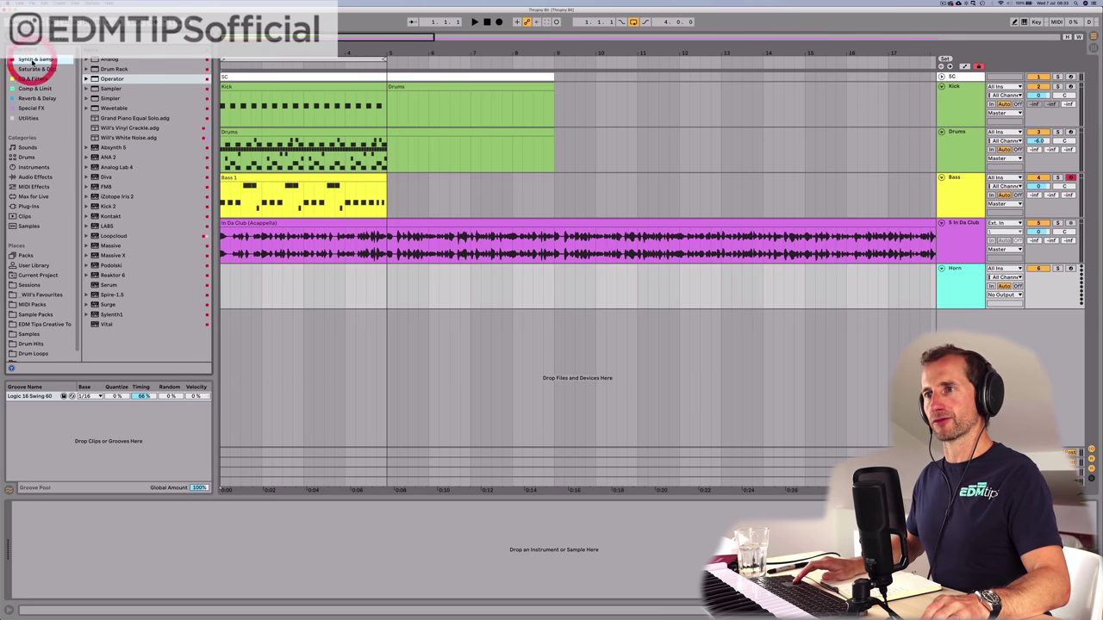
click(108, 69)
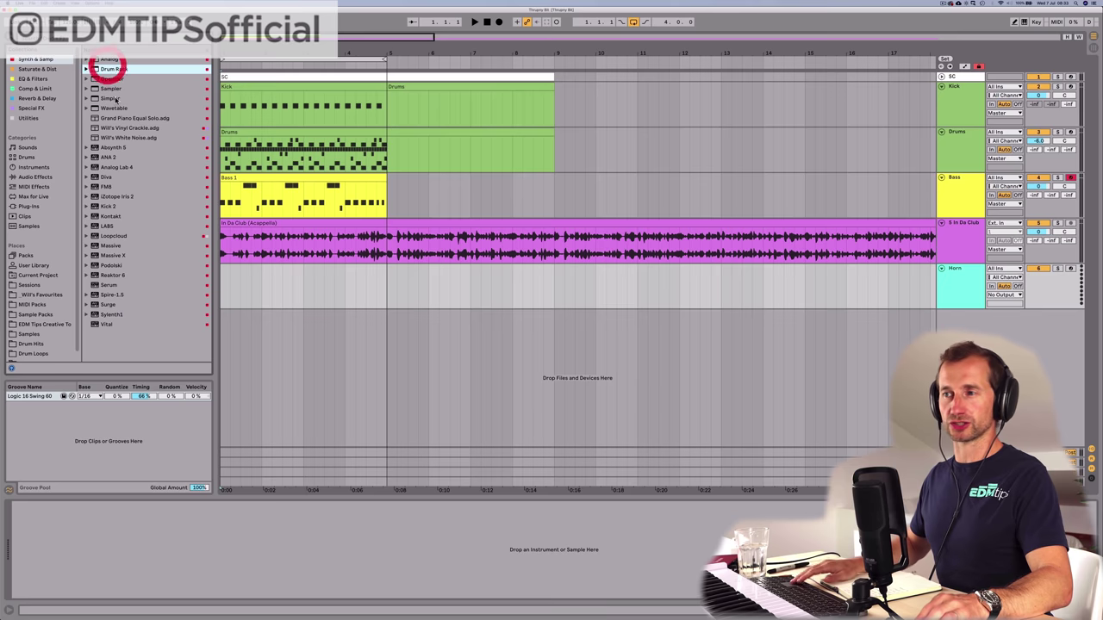
key(Down)
key(Down)
key(Up)
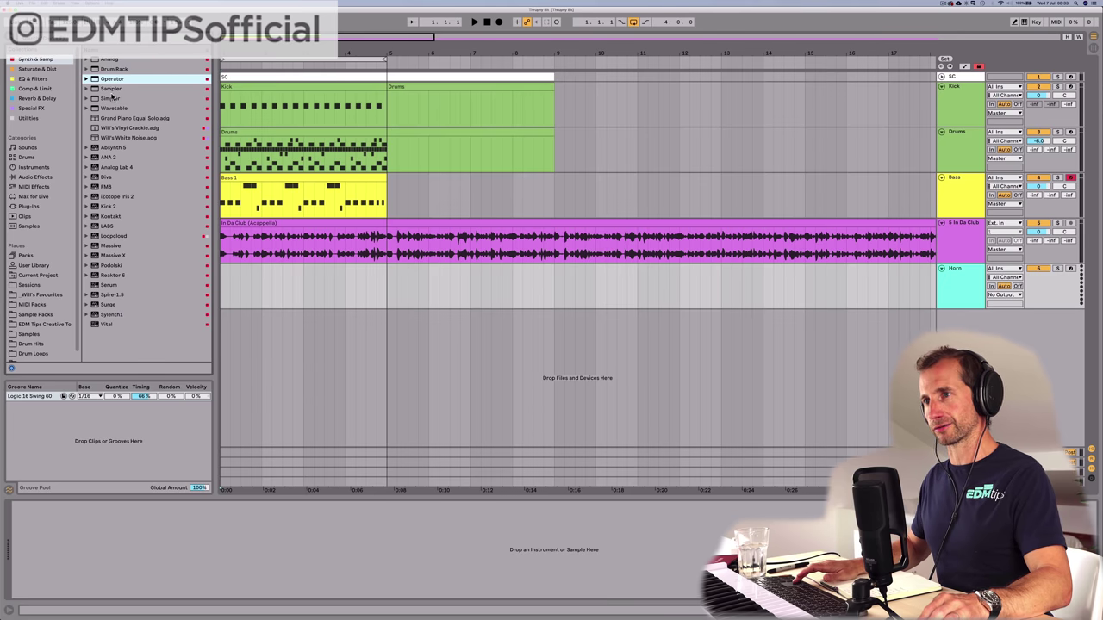
click(107, 60)
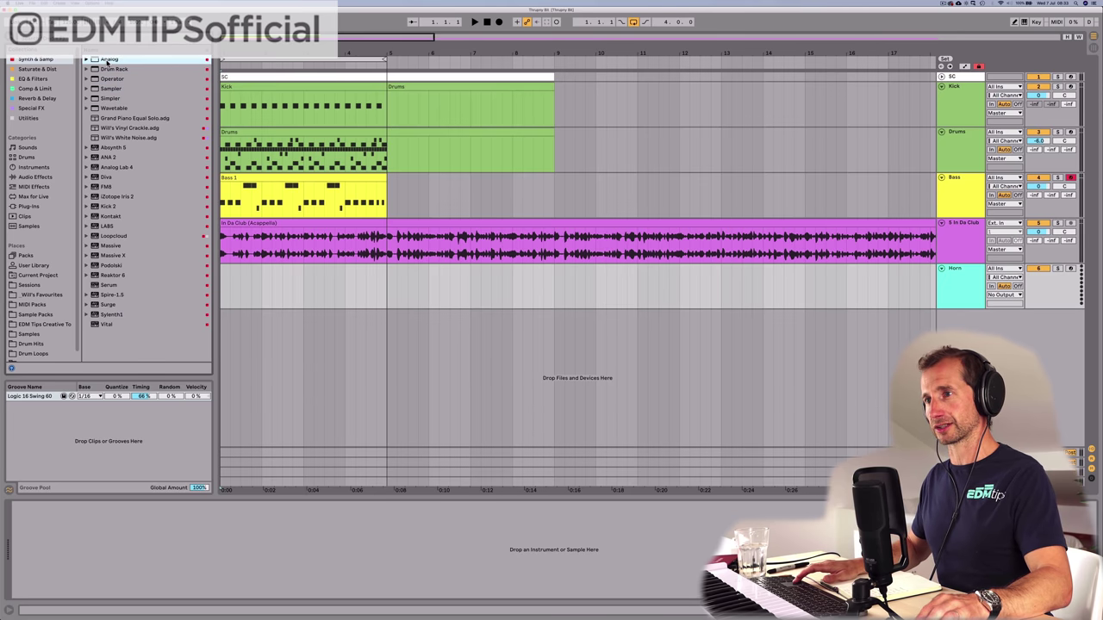
click(249, 291)
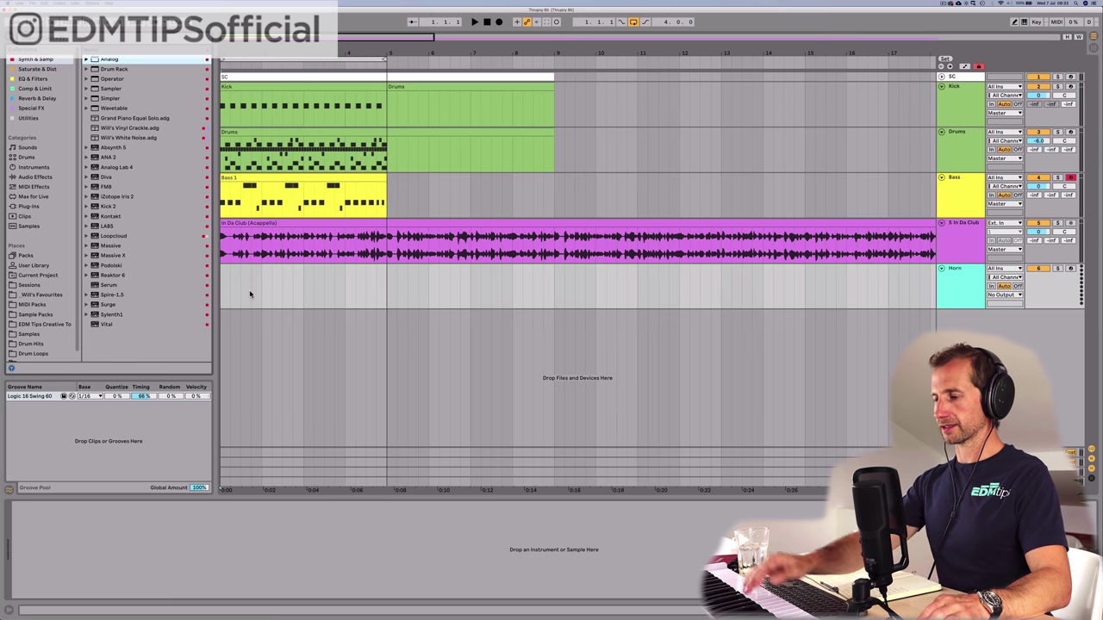
key(Return)
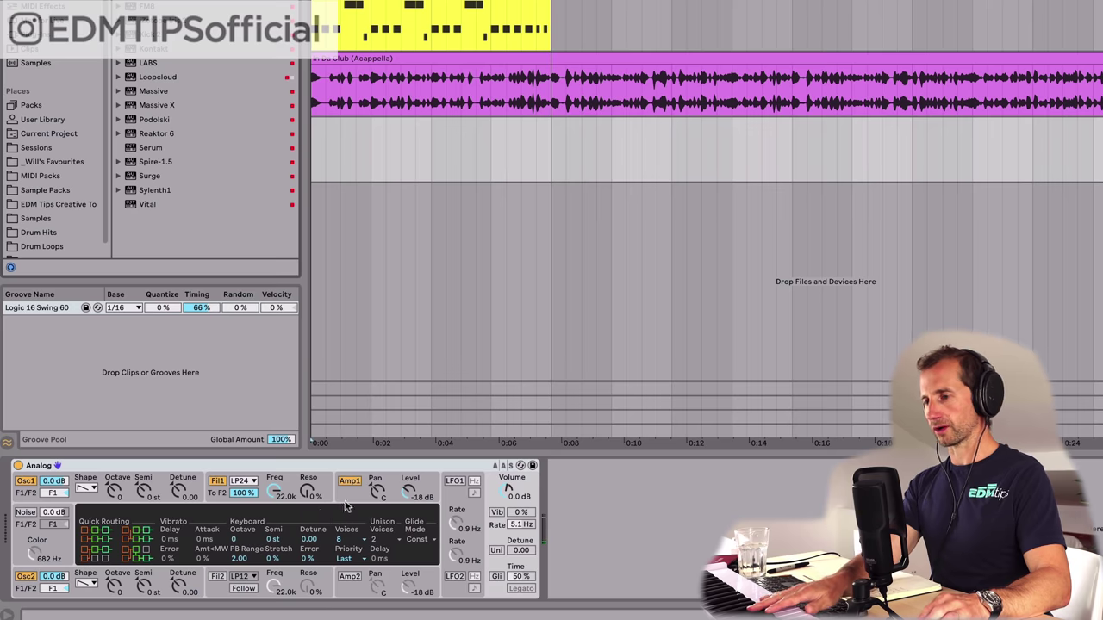
Step: Set Analog's quick routing to parallel so each oscillator feeds its own filter and amp
click(345, 485)
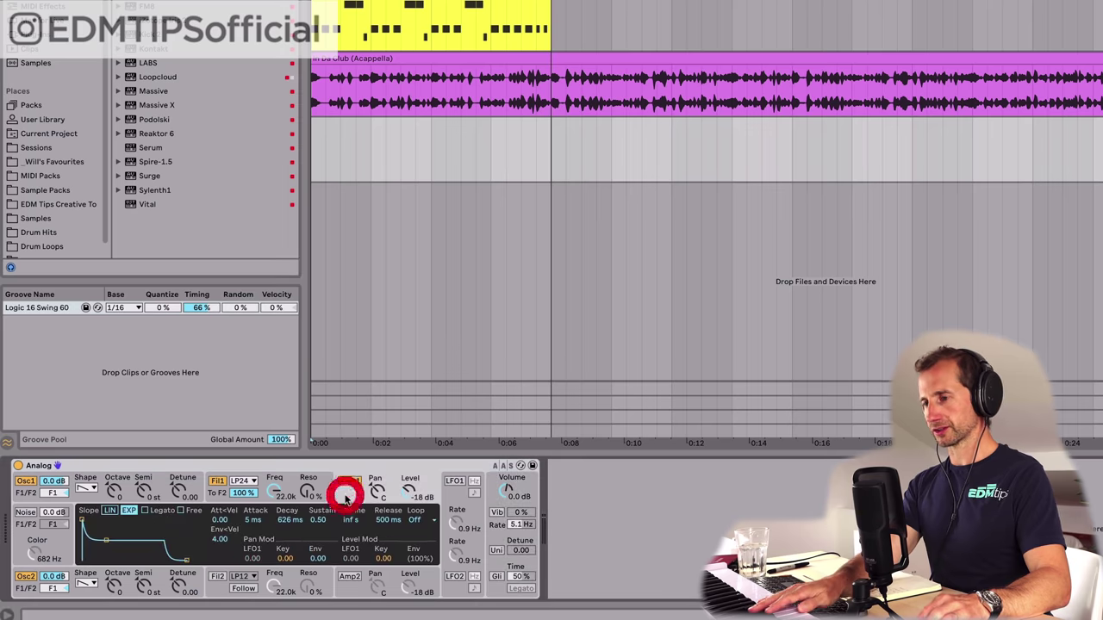
click(453, 502)
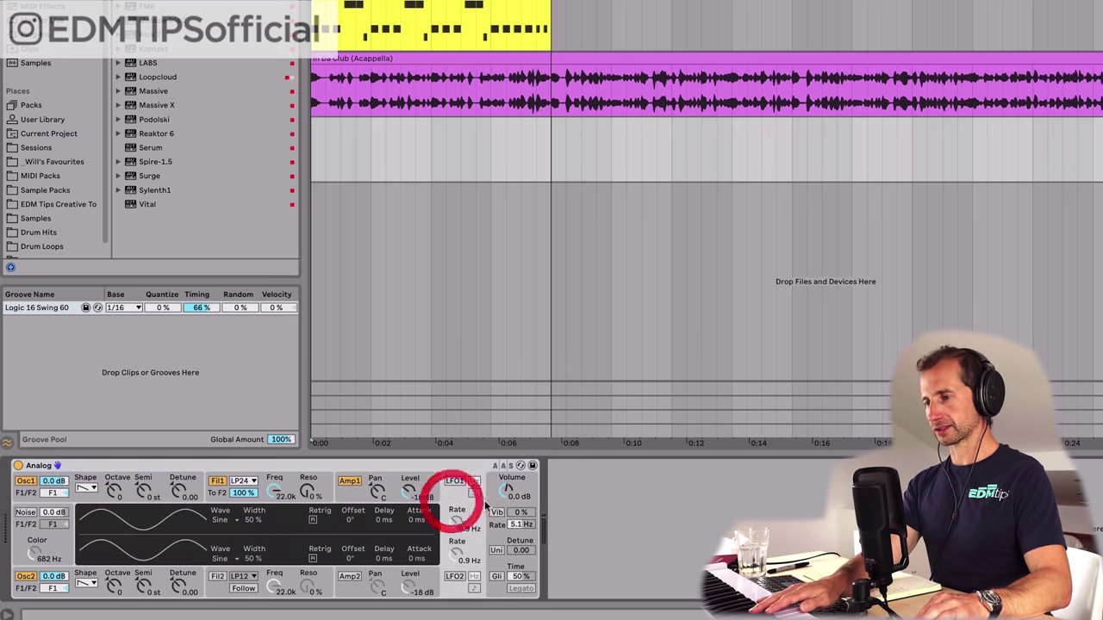
click(488, 502)
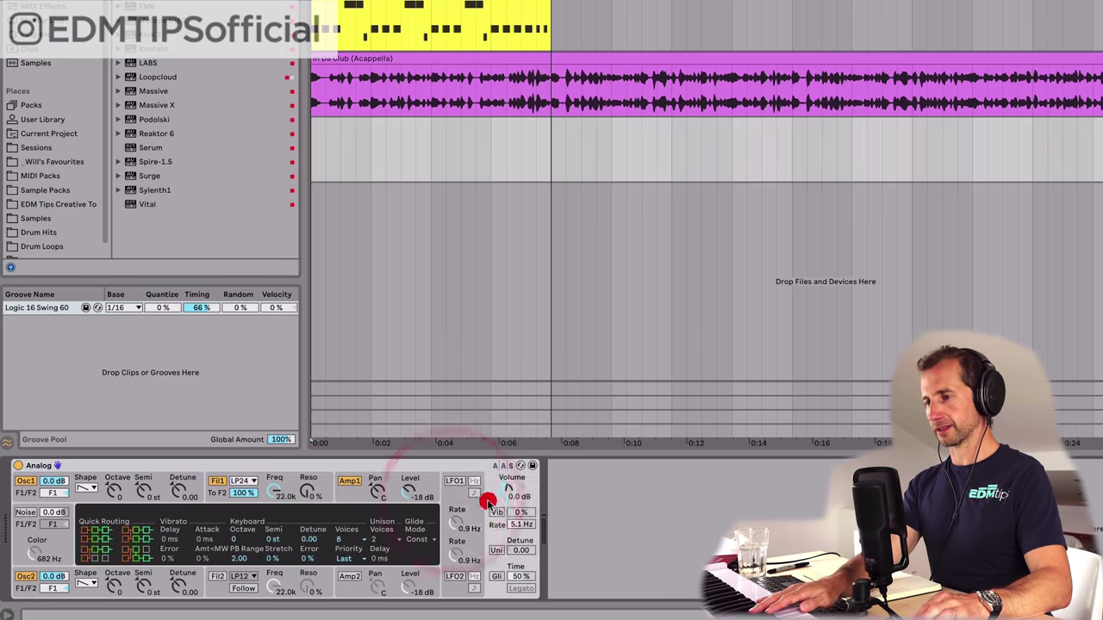
click(90, 532)
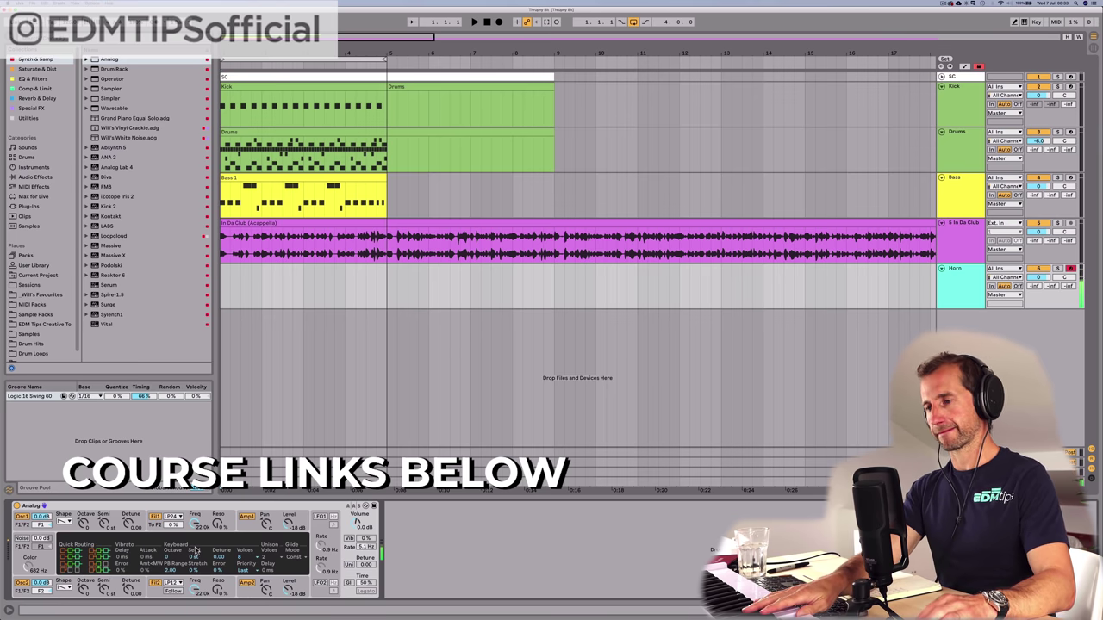
Step: Set the envelope sustain of both Analog filters to 1.00 and pan Amp1 to 50L and Amp2 to 50R
click(199, 520)
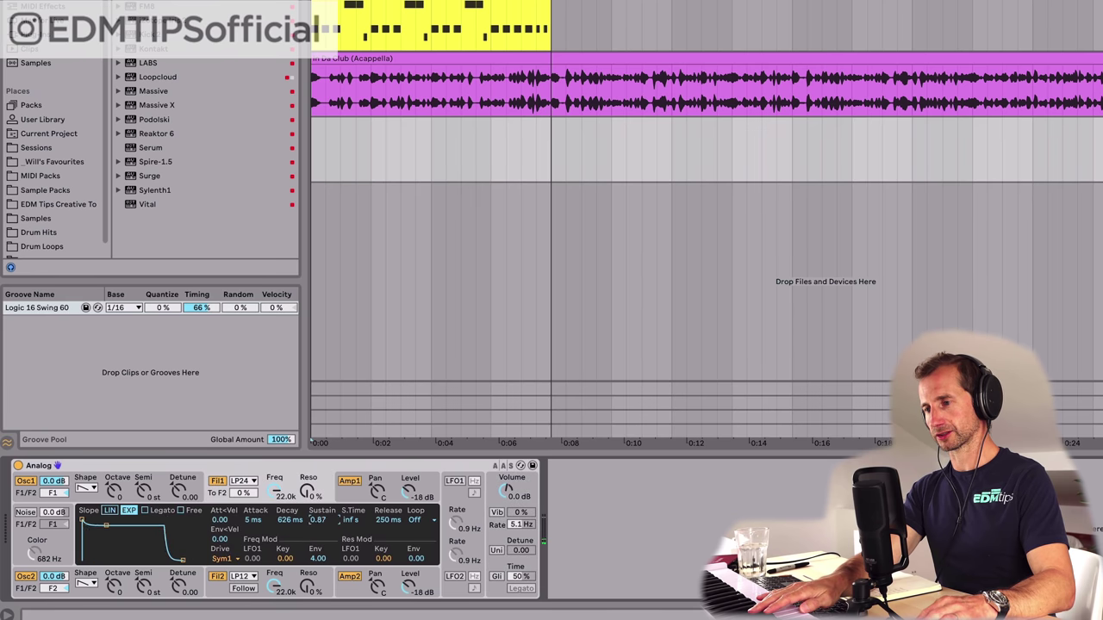
drag(317, 520, 318, 504)
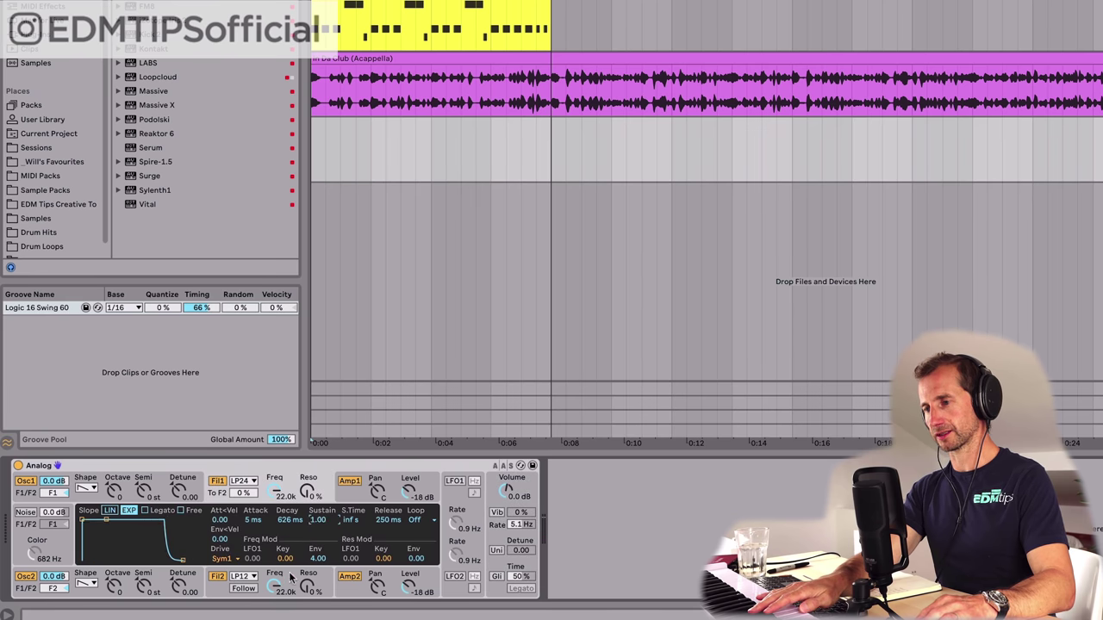
click(290, 580)
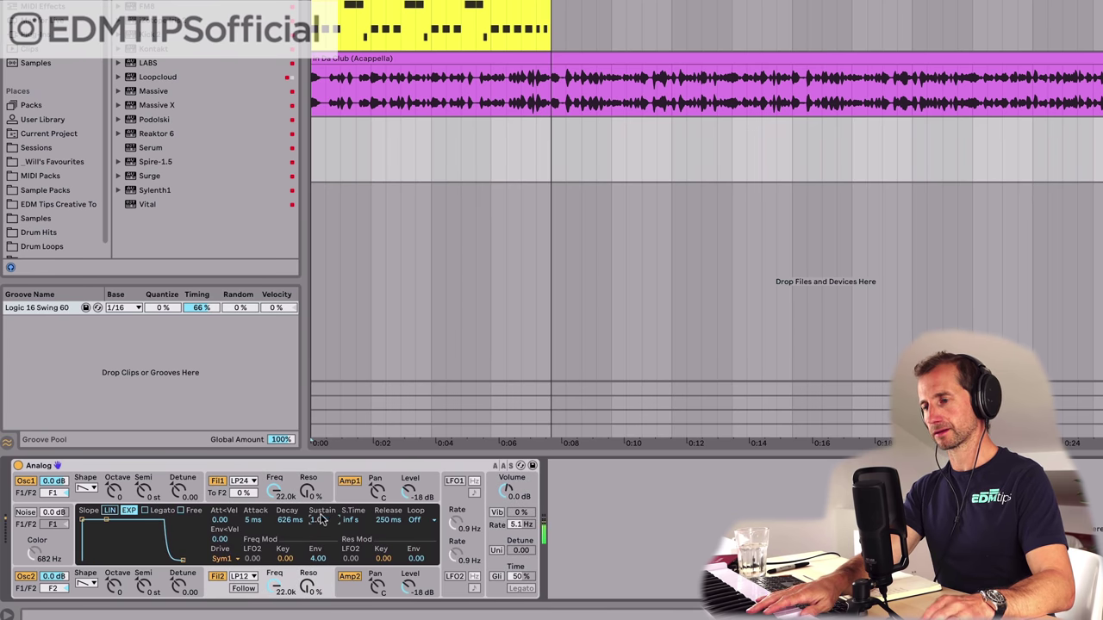
click(377, 493)
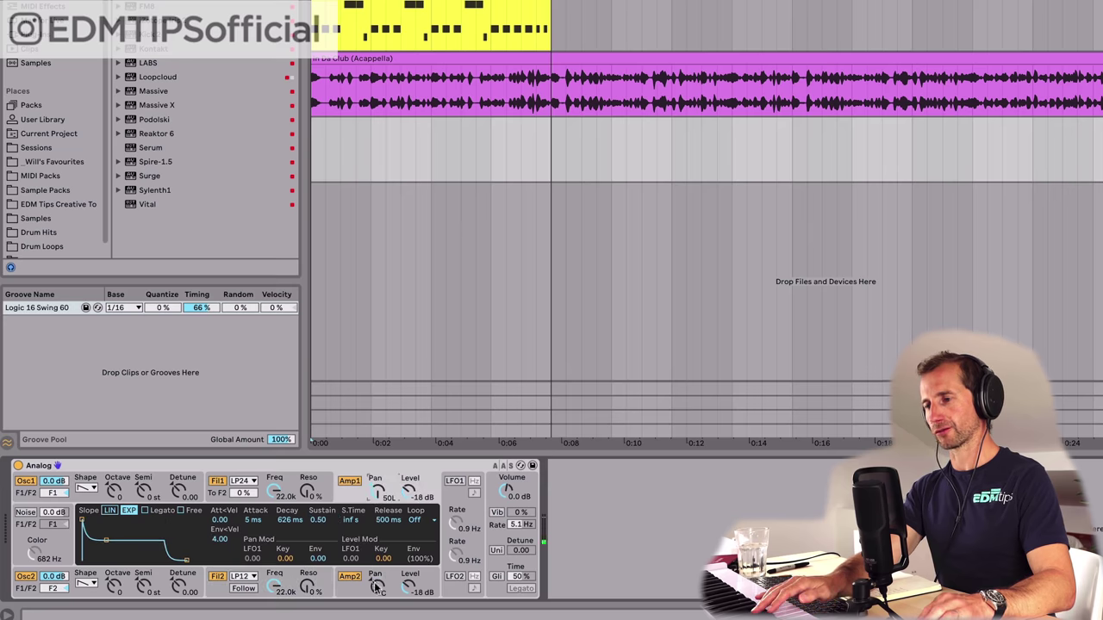
drag(377, 587, 377, 590)
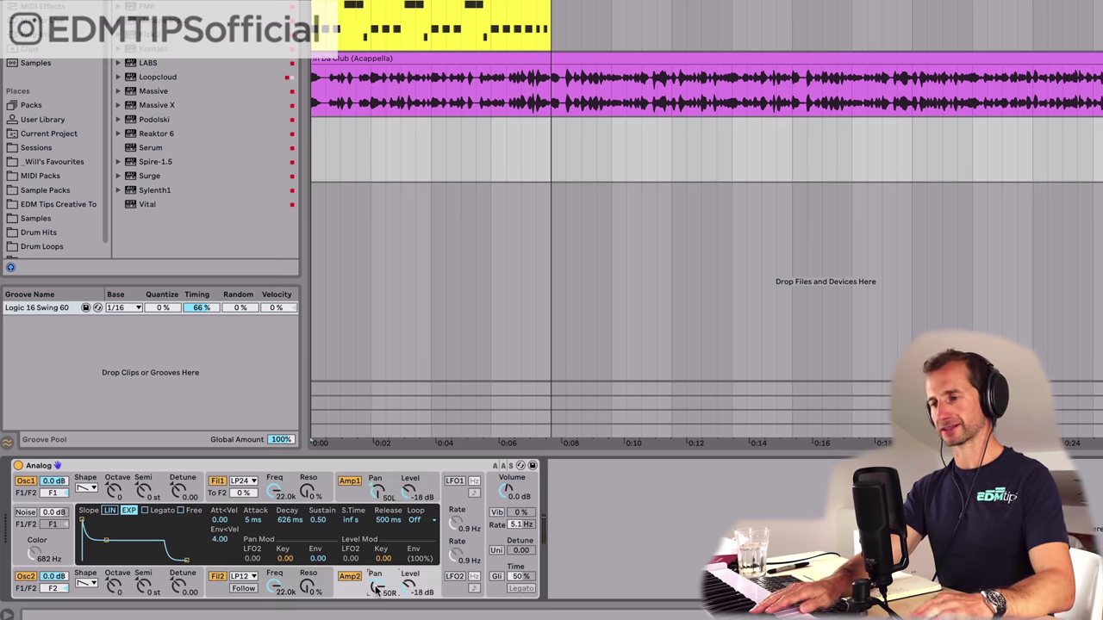
Step: Detune Osc2 to -0.03 and Osc1 to 0.09, and enable unison with a detune of 39.84
click(179, 586)
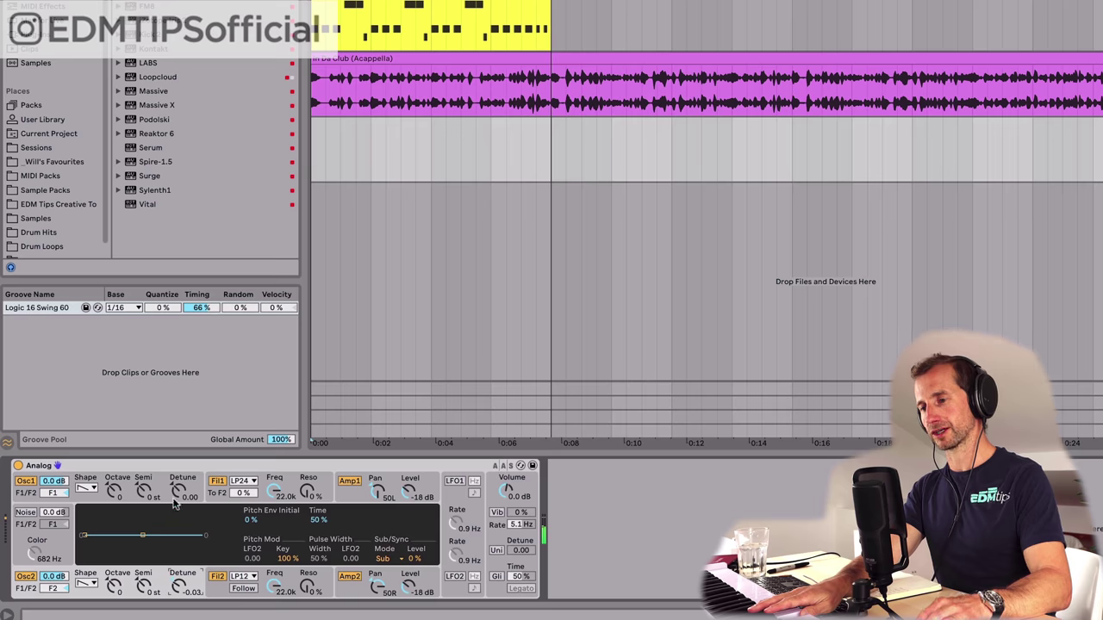
drag(172, 504, 172, 502)
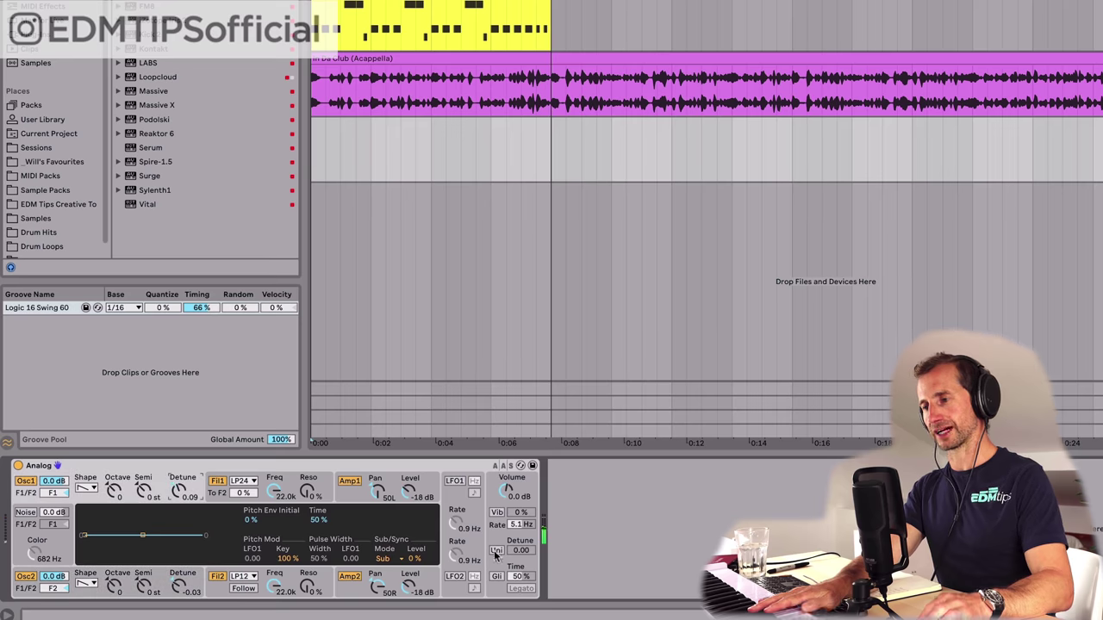
click(497, 550)
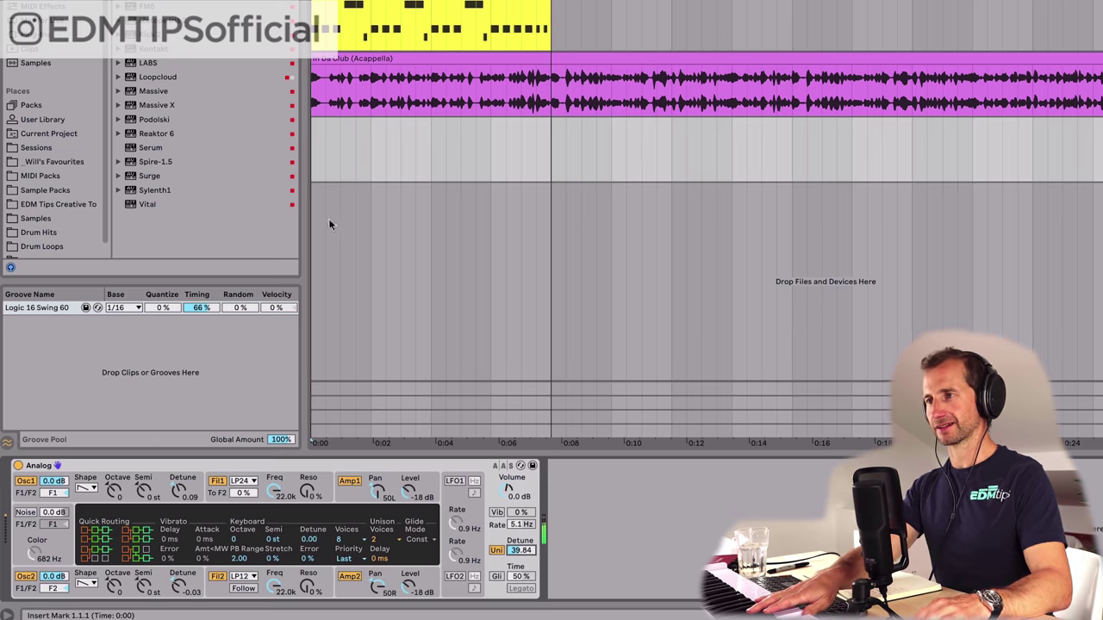
Step: Play the loop from the start to try the Horn synth sound against the beat, and stop playback
click(485, 21)
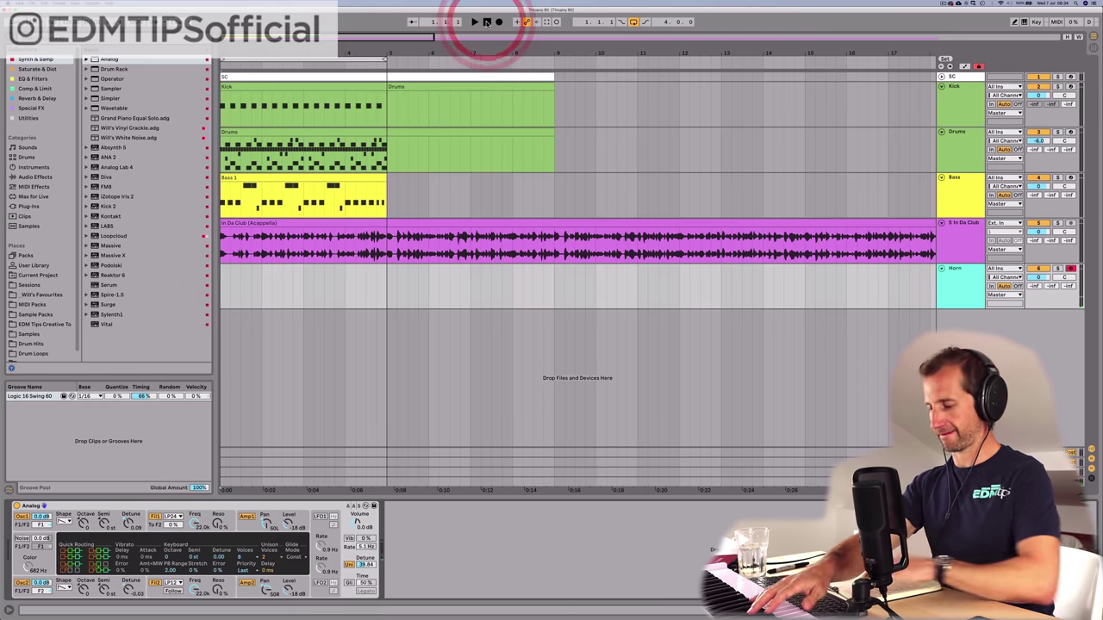
key(space)
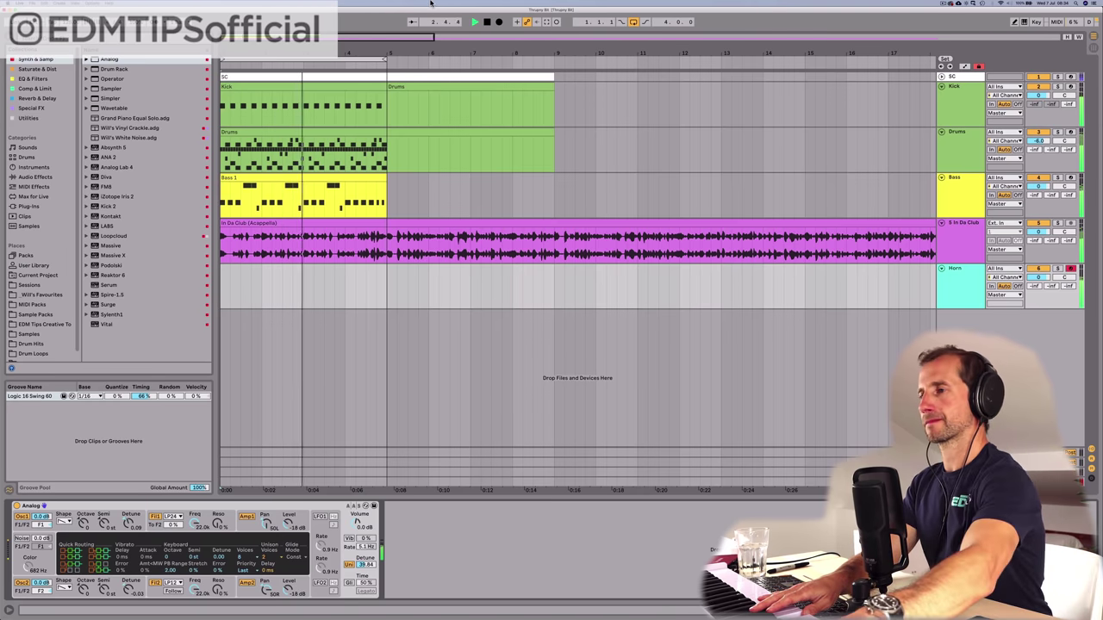
key(space)
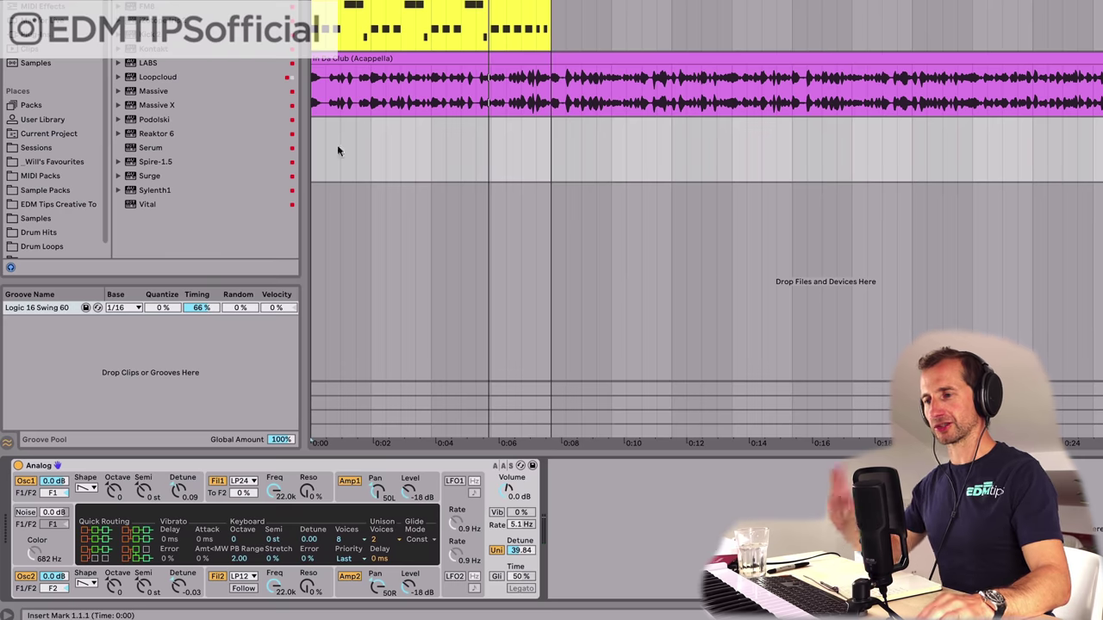
Step: Shorten the envelope release of both Amp1 and Amp2 to 5 ms
click(349, 481)
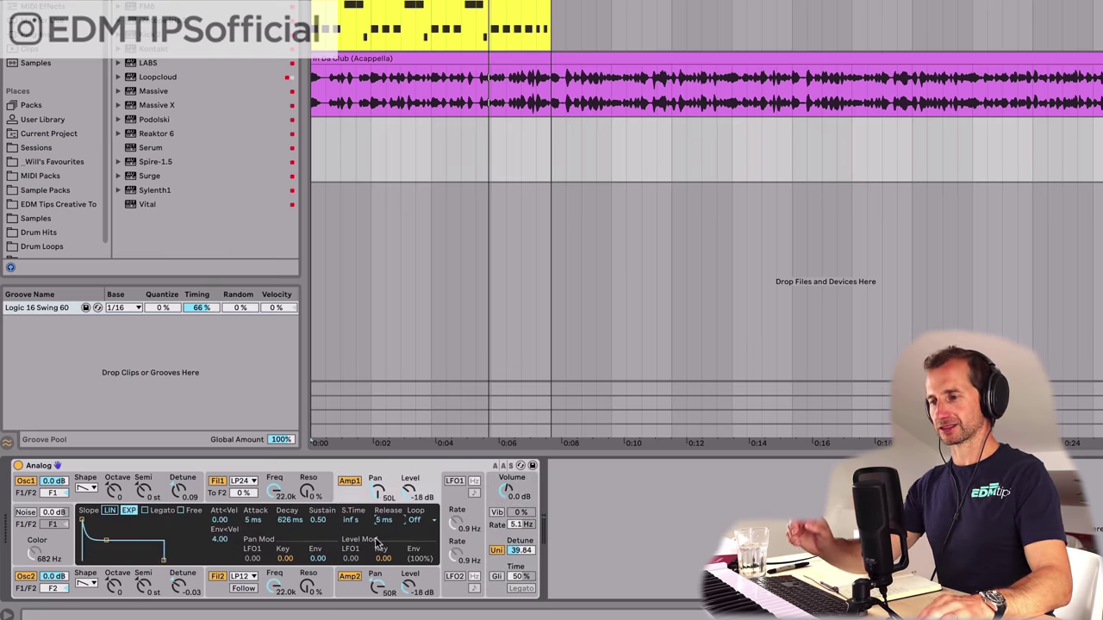
click(349, 575)
drag(387, 521, 388, 586)
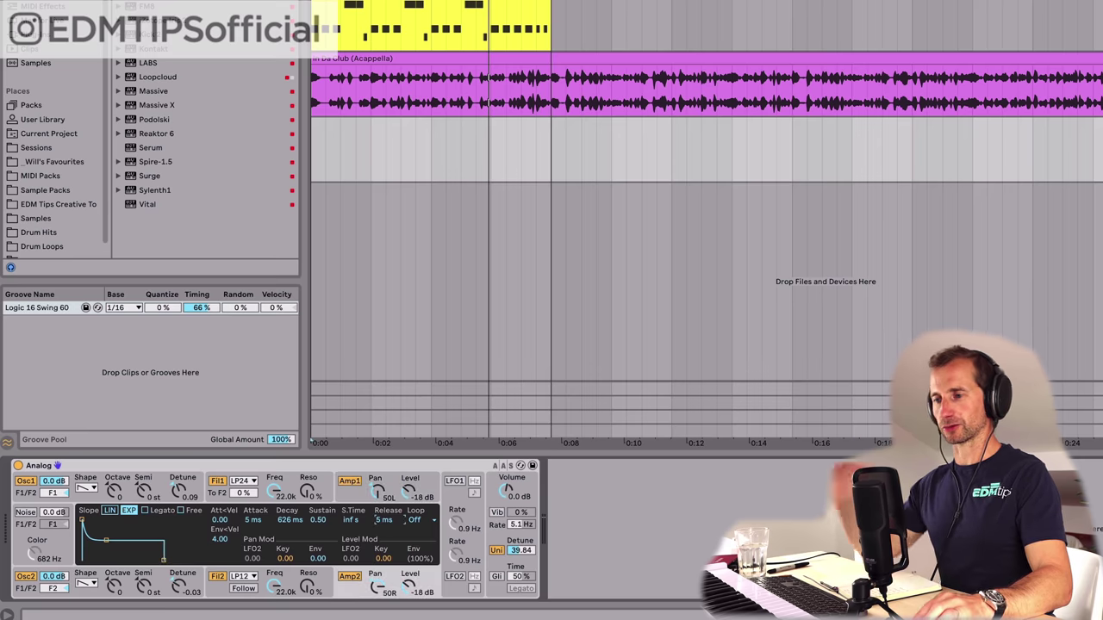
Step: Group Analog into an Instrument Rack, show its chain list, and create and select a second empty chain
click(347, 466)
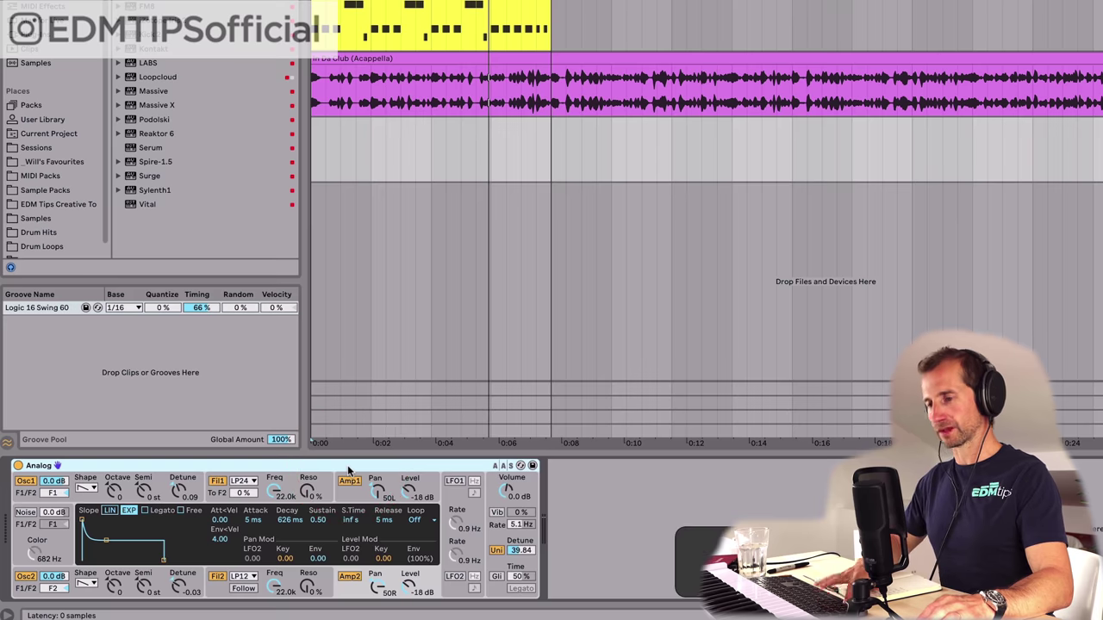
key(Delete)
key(ctrl+z)
click(19, 491)
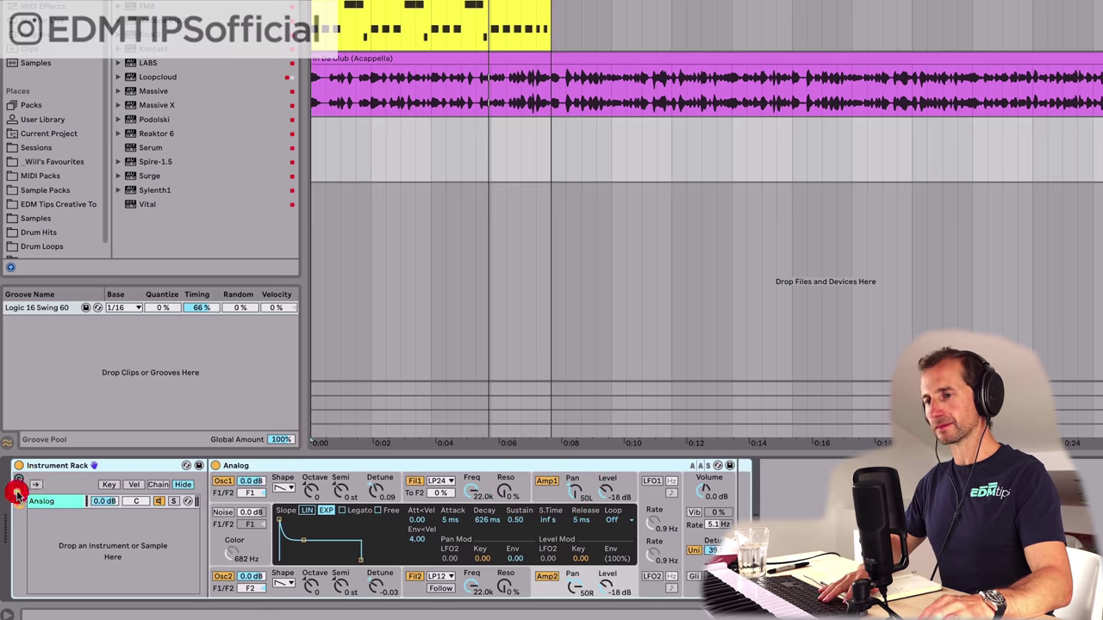
right_click(55, 523)
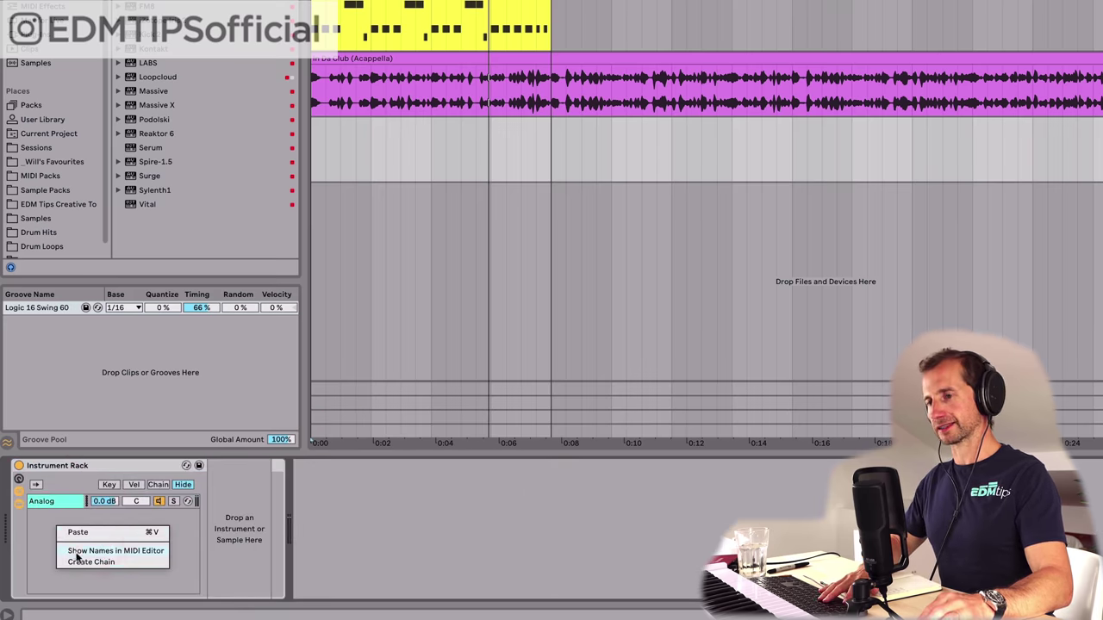
click(78, 561)
click(54, 509)
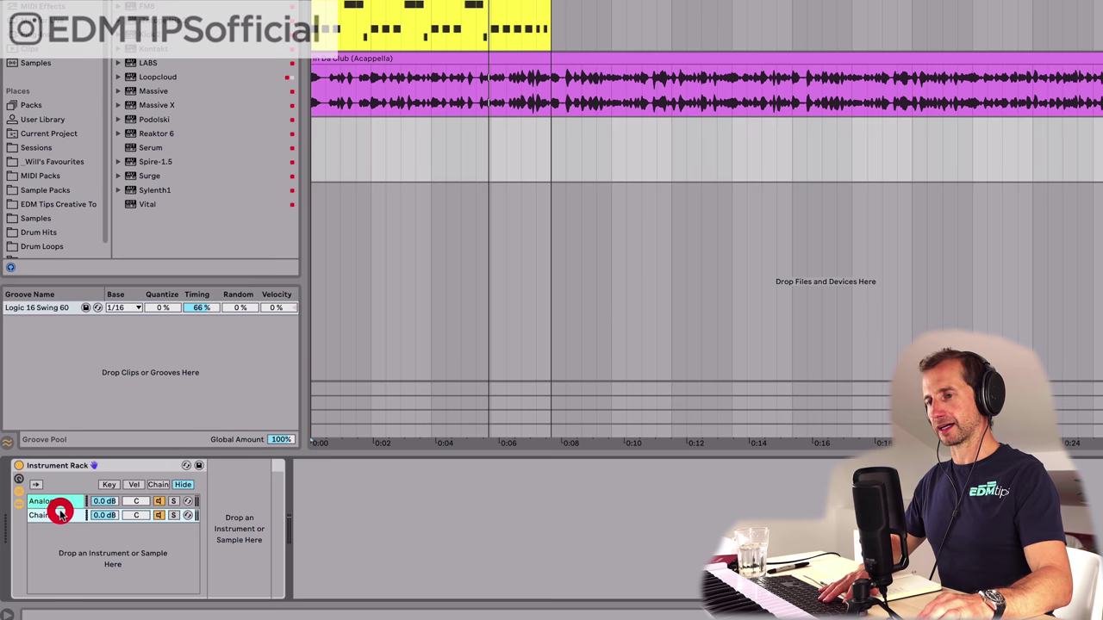
Step: Load Operator into the empty second chain and compare the layered sound with that chain switched off and on
drag(149, 4, 240, 508)
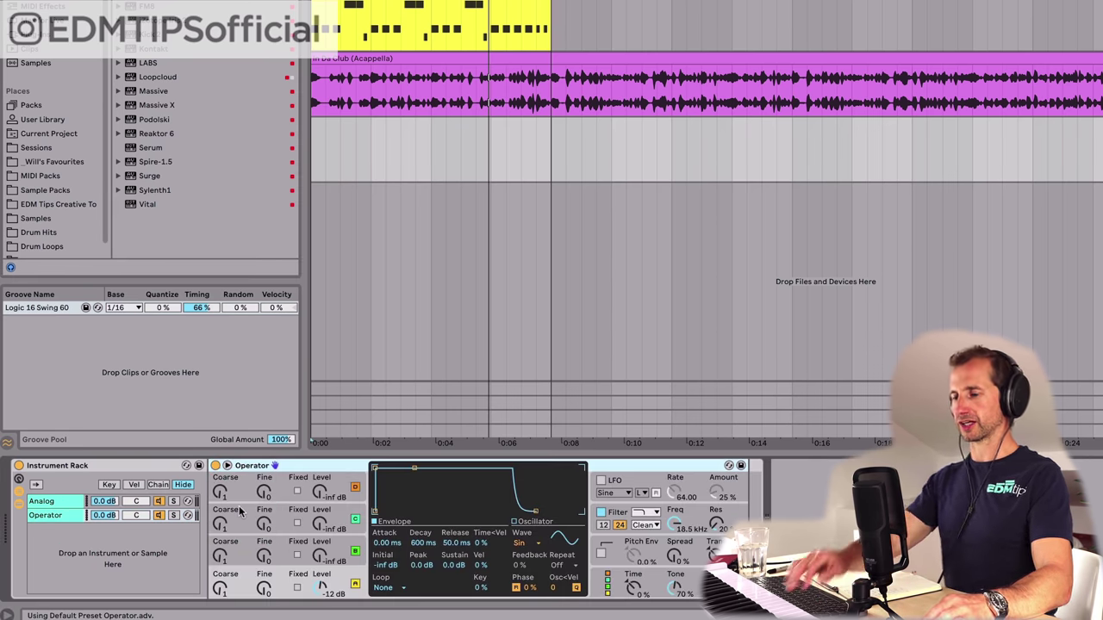
click(158, 515)
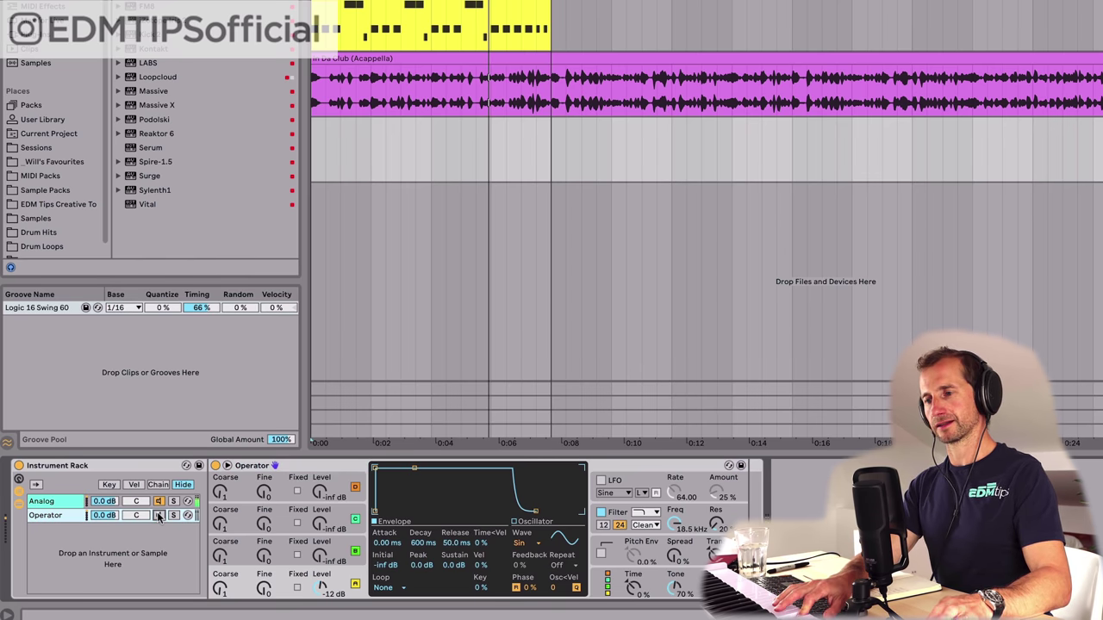
click(159, 515)
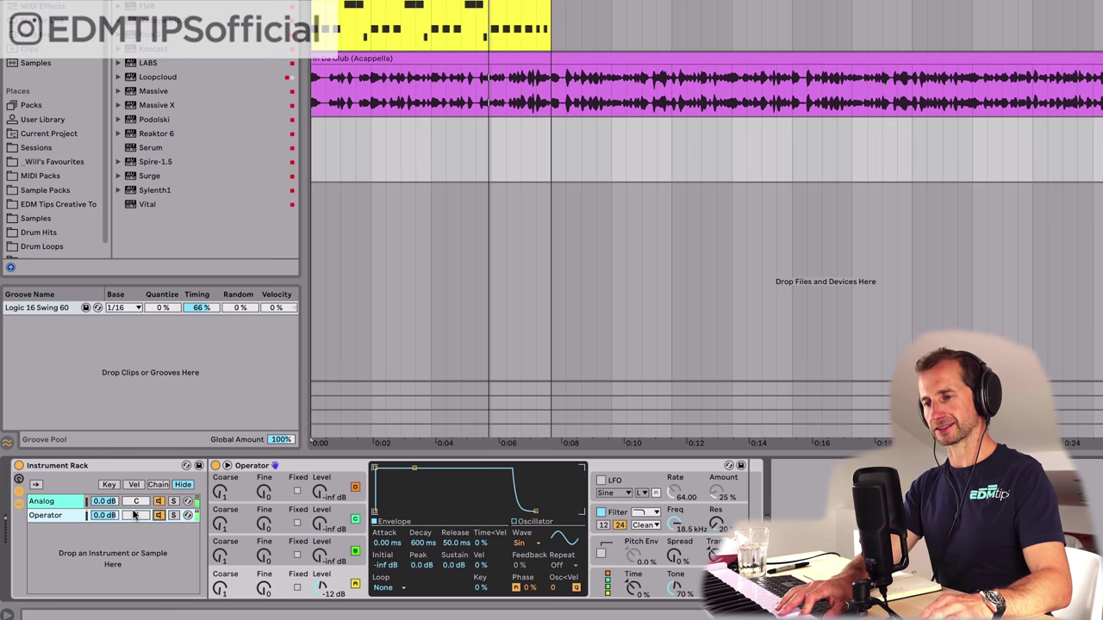
click(67, 504)
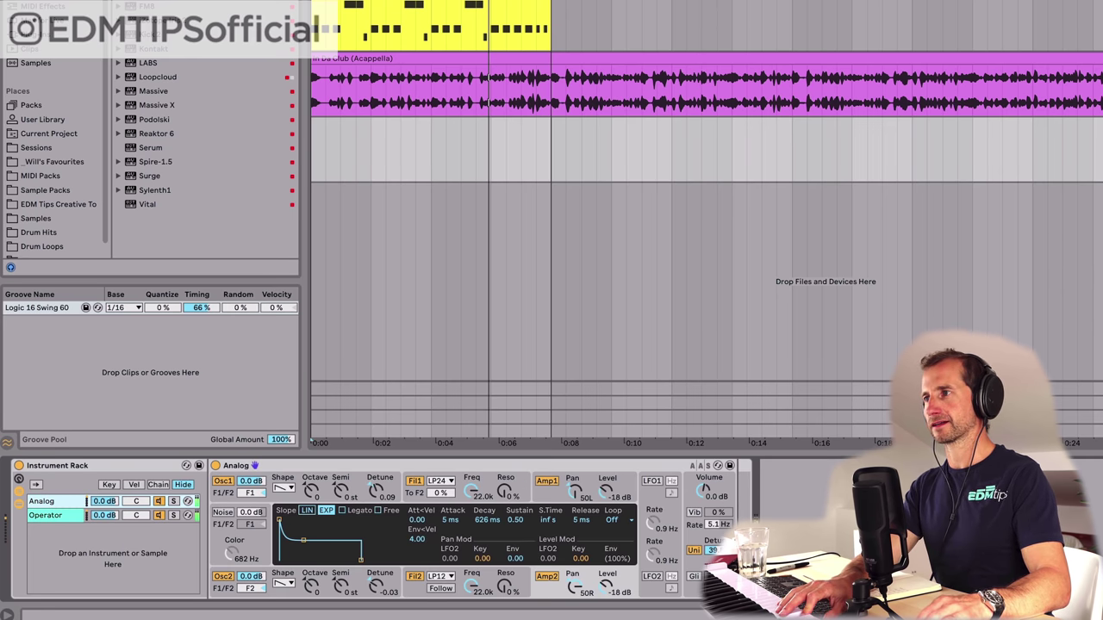
key(space)
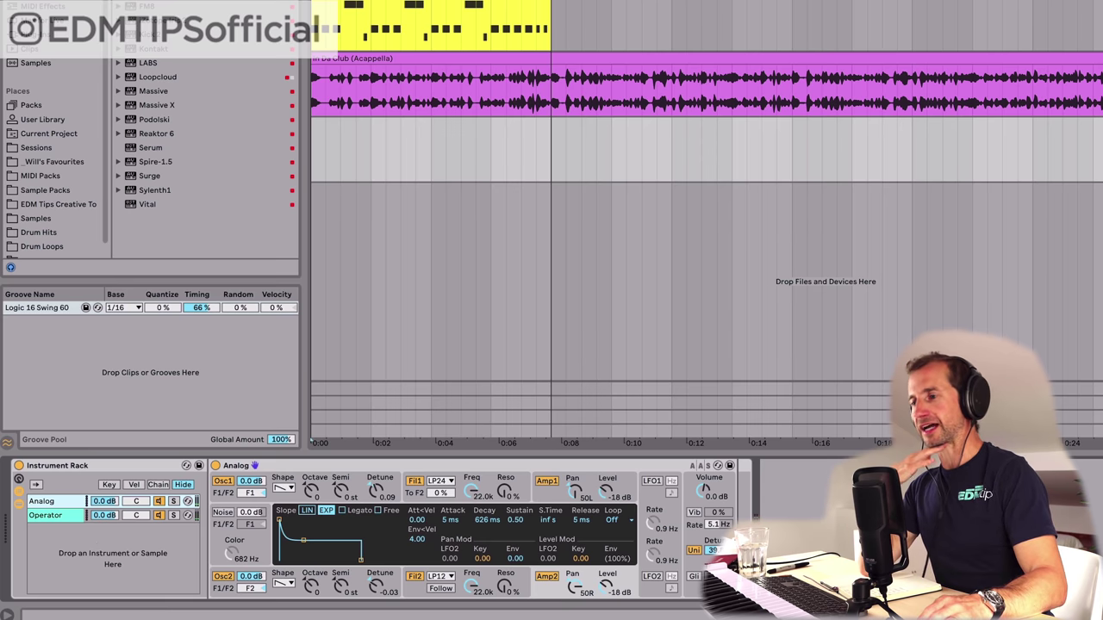
Step: Set the pitch bend range of the Analog chain's synth to 3 semitones in its global keyboard settings
mouse_move(642, 616)
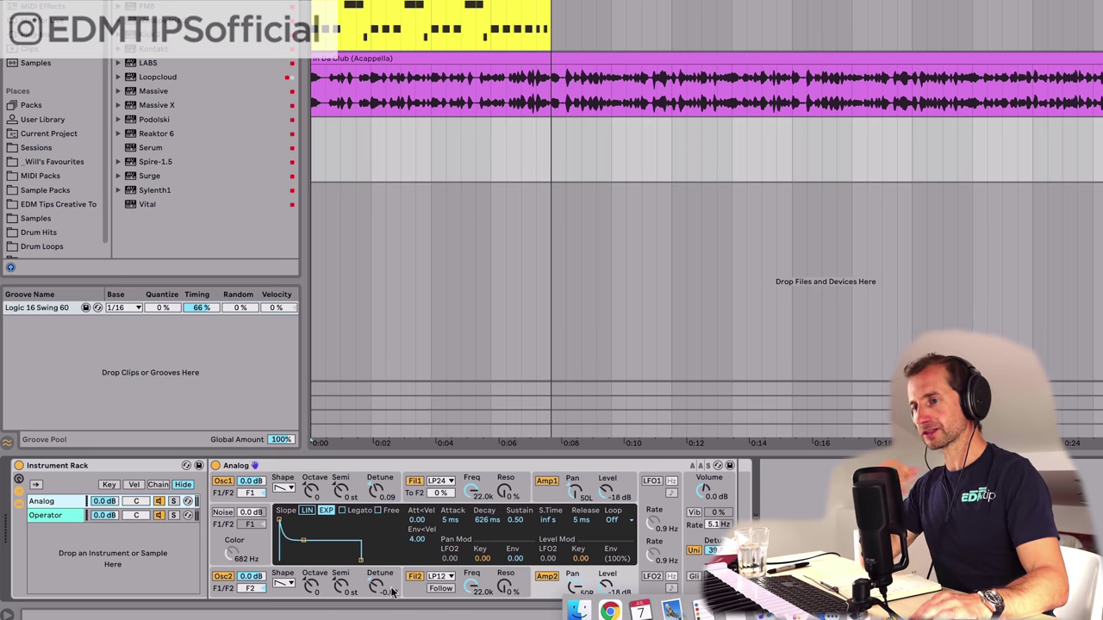
click(53, 500)
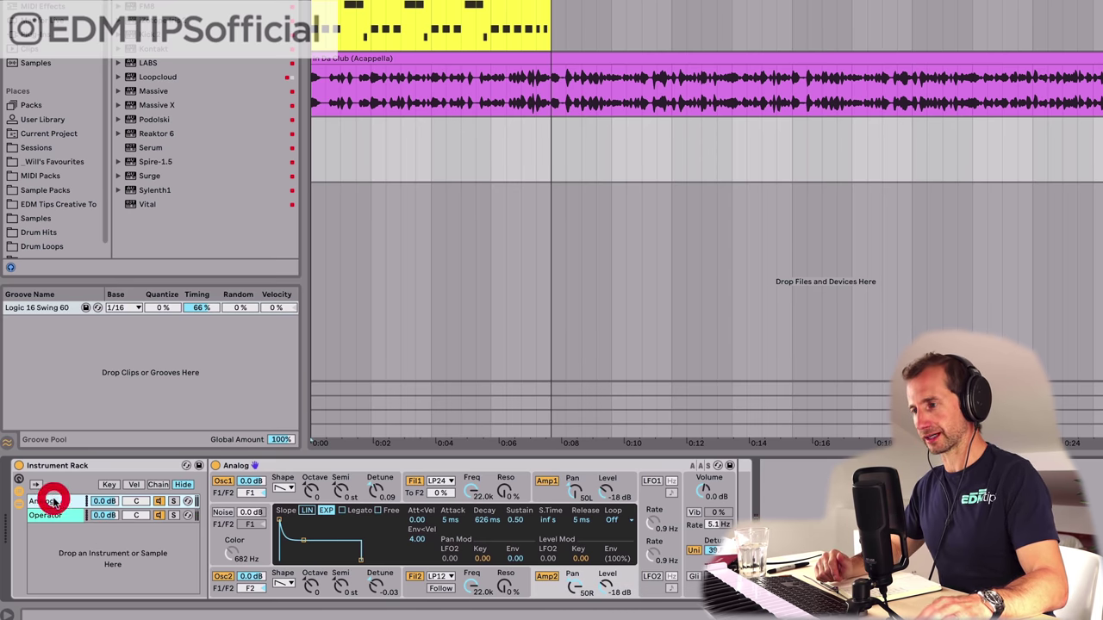
click(693, 504)
click(693, 503)
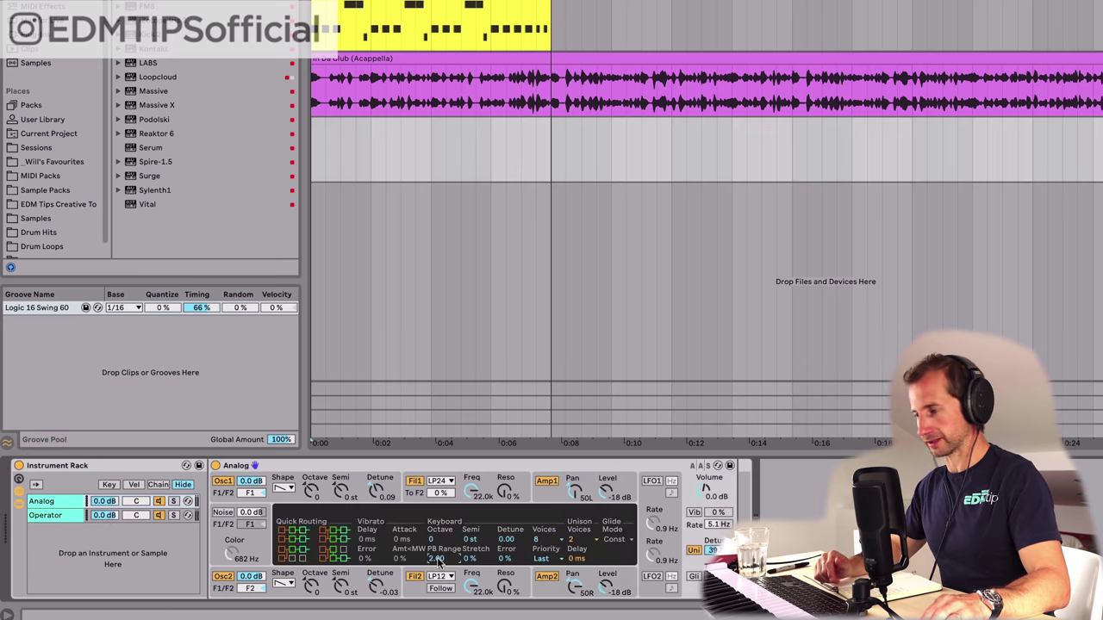
text(3)
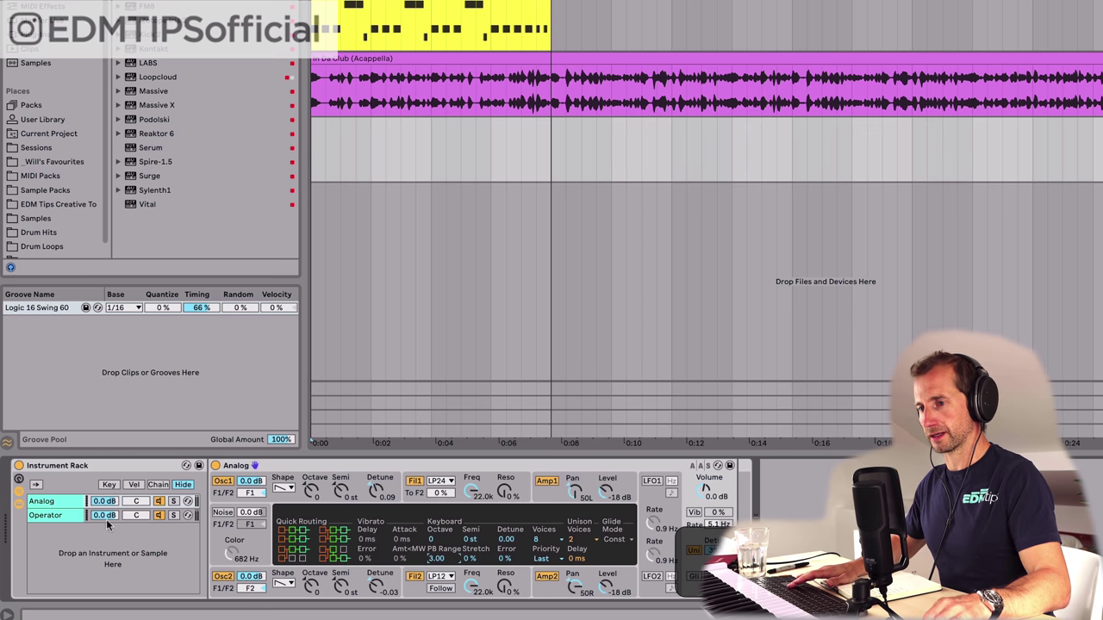
Step: Set Operator's pitch bend amount to +3 st in its global modulation settings
click(68, 514)
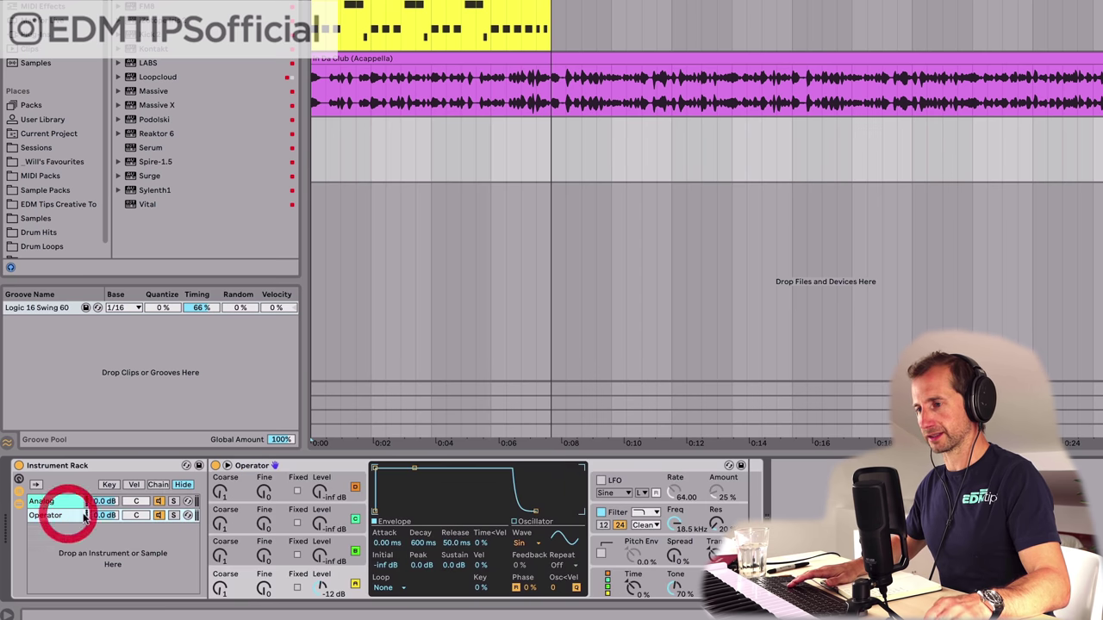
click(600, 587)
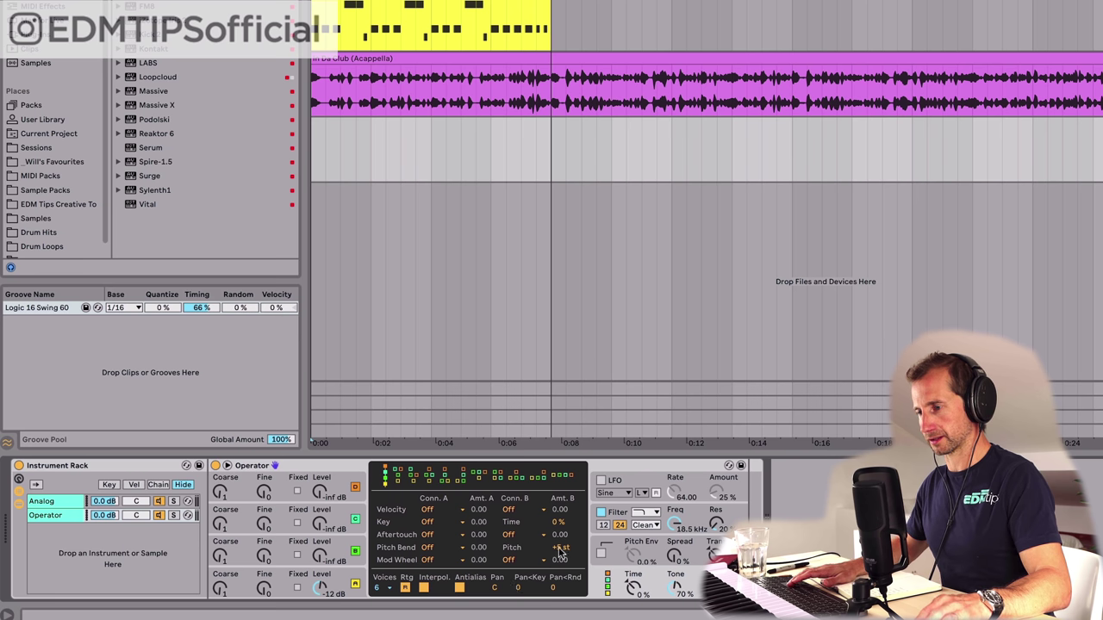
text(3)
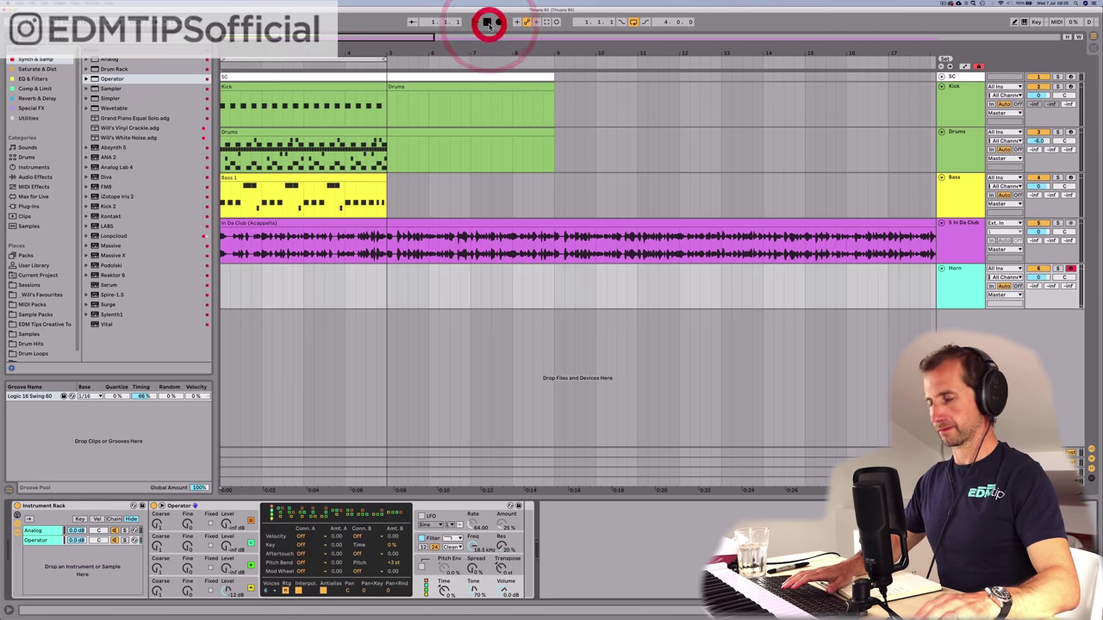
Step: Play the arrangement, and add an EQ Eight after Analog in the Horn rack's Analog chain with its filter frequency at 4.35 kHz
key(space)
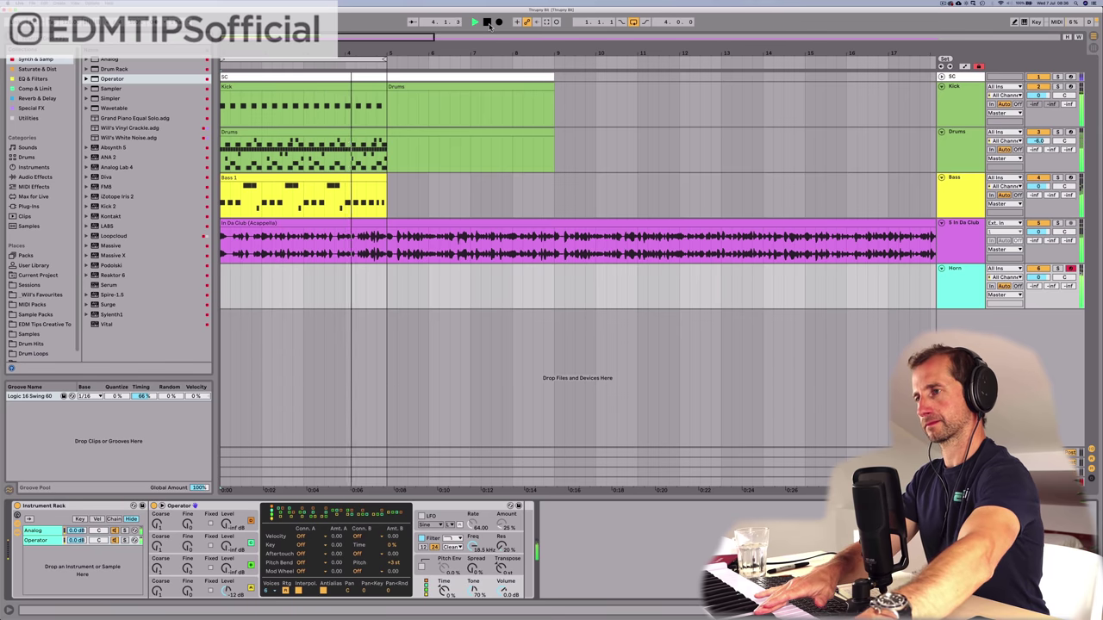
key(space)
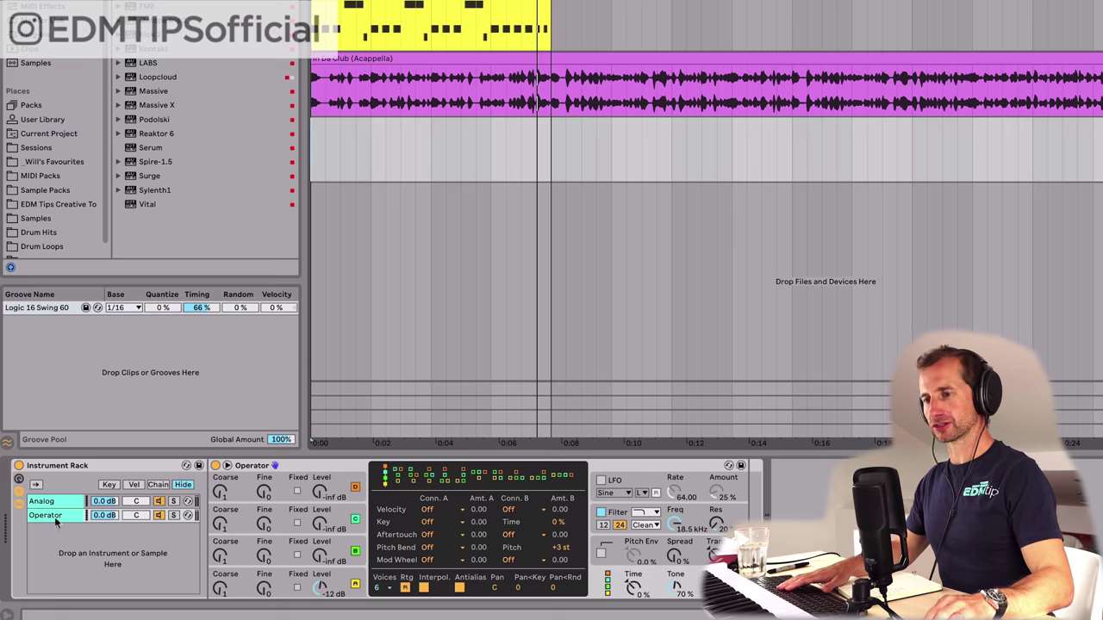
click(57, 503)
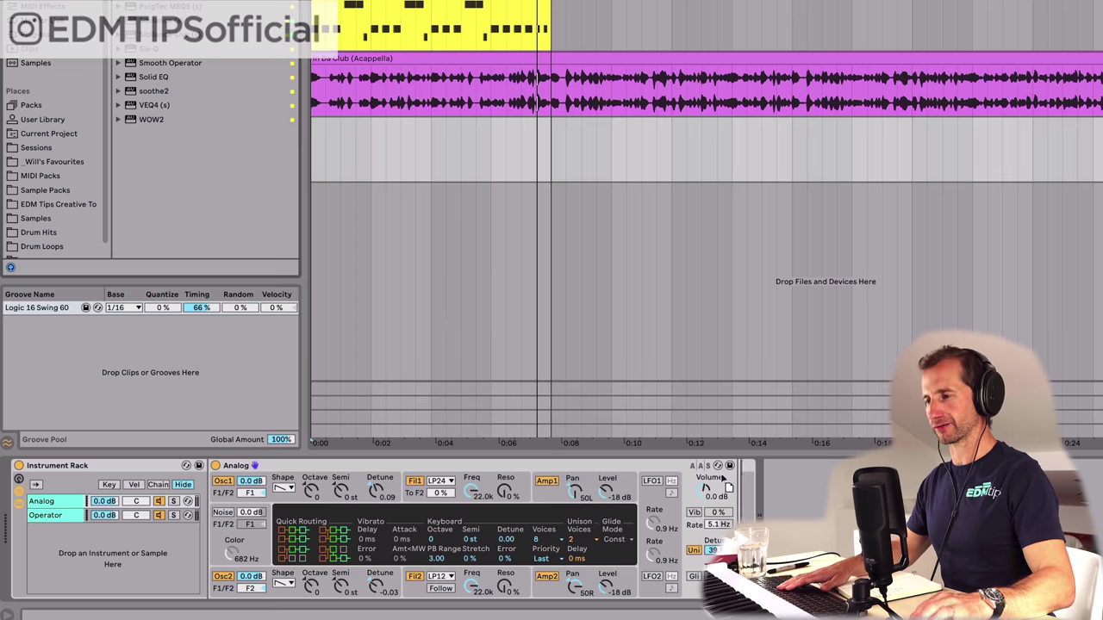
drag(728, 487, 727, 476)
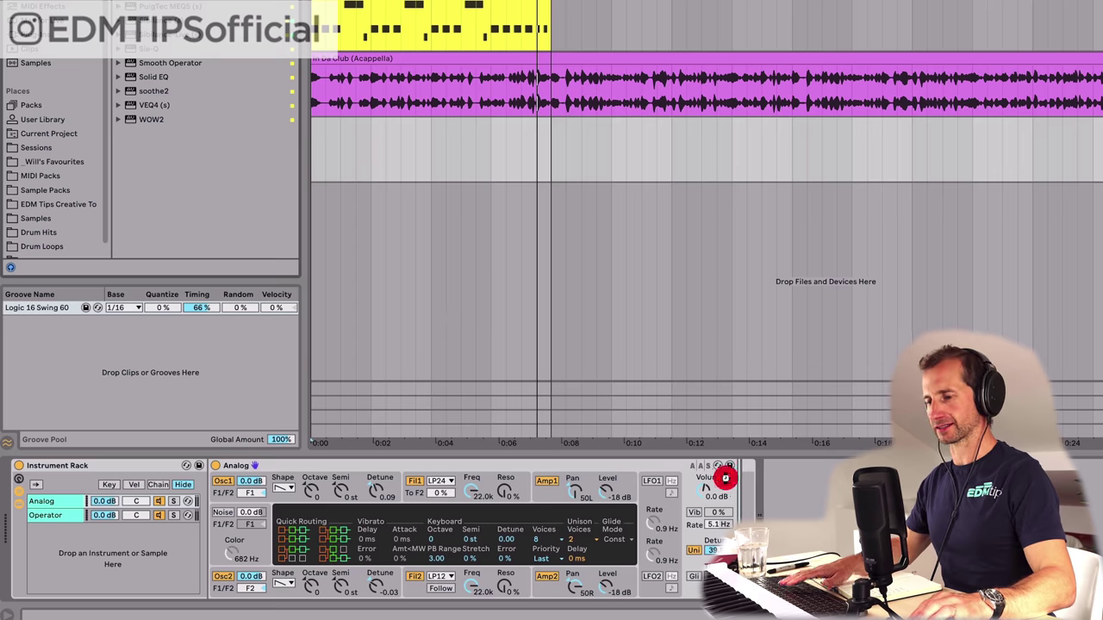
drag(798, 505, 757, 498)
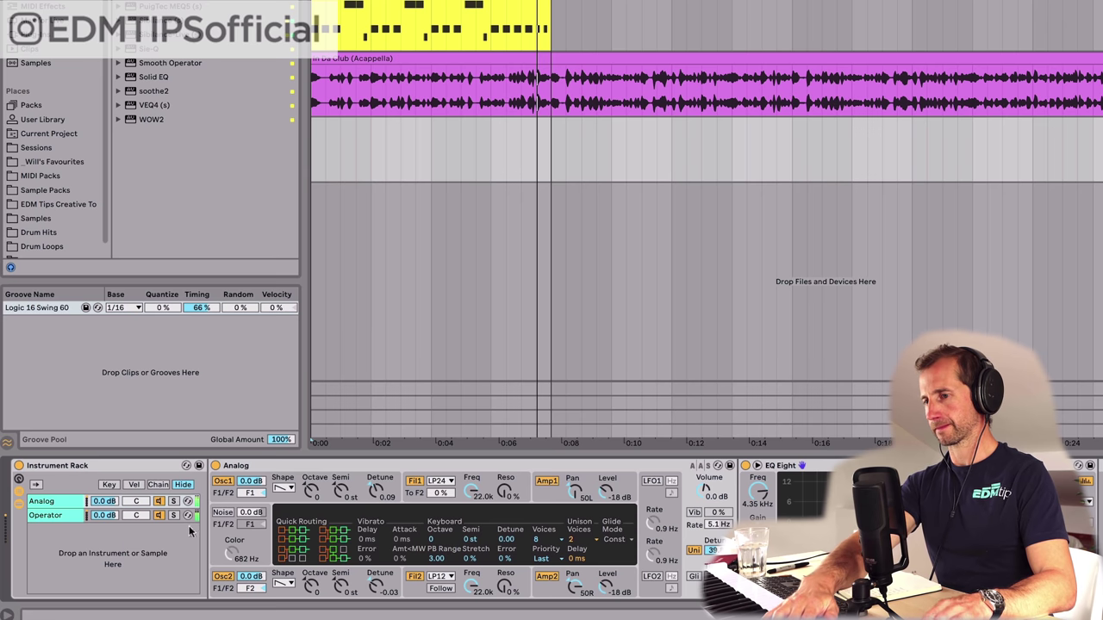
Step: Duplicate the Operator chain in the Horn track's Instrument Rack and select the copy
click(49, 516)
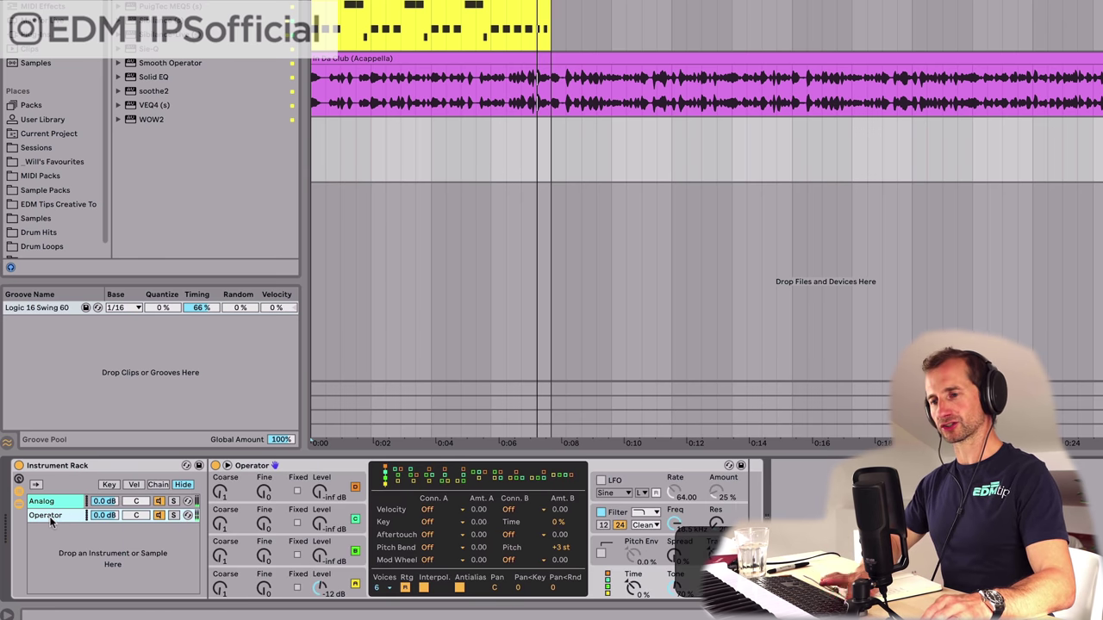
key(ctrl+d)
click(60, 527)
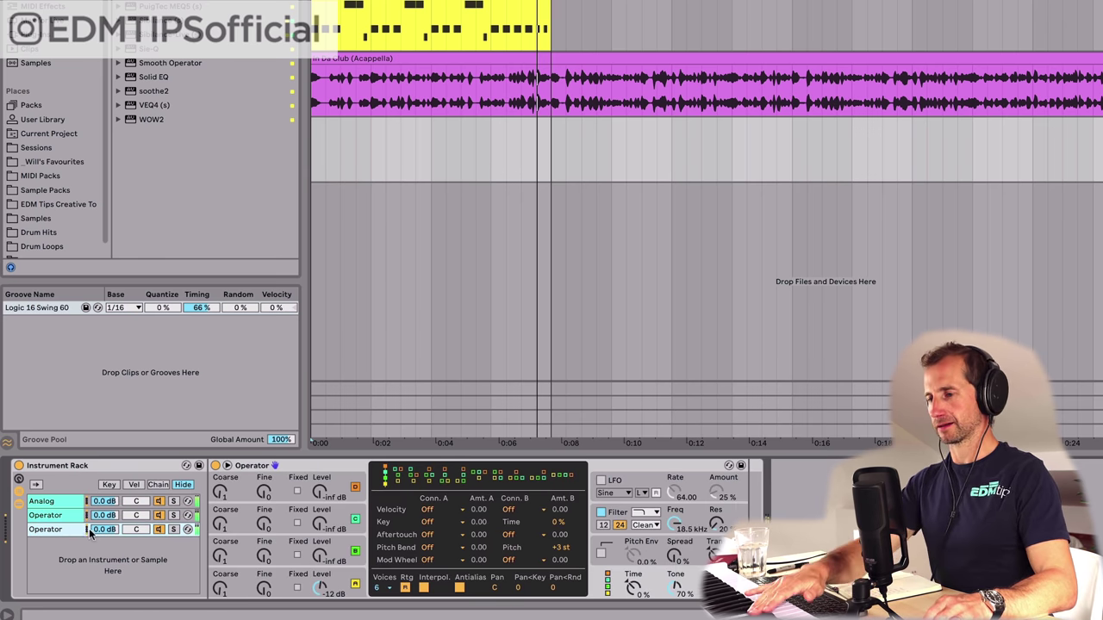
click(62, 529)
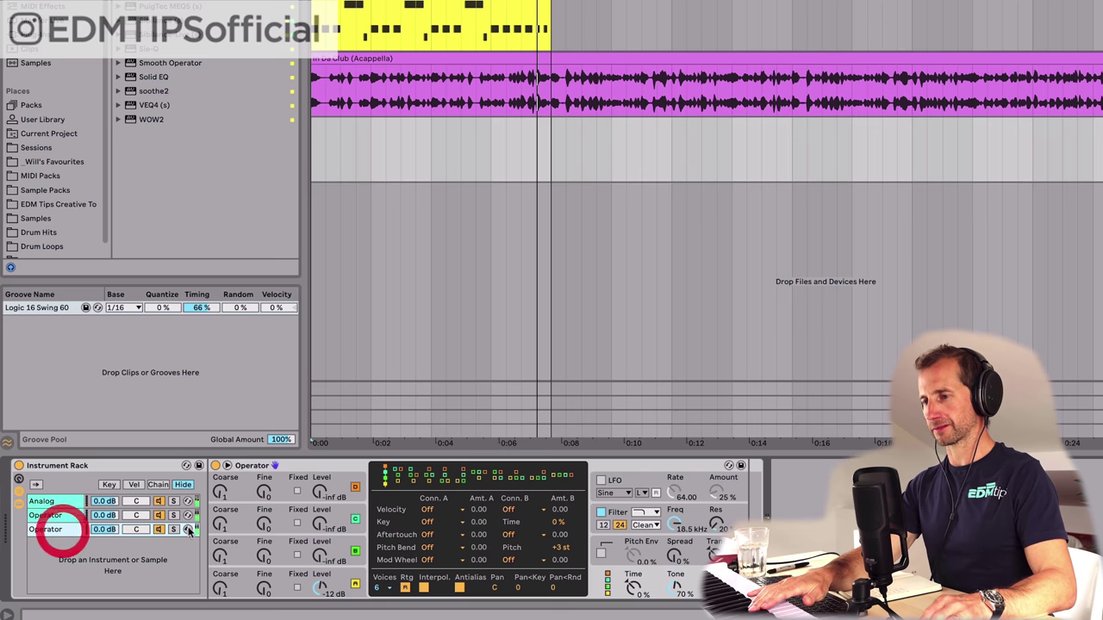
Step: Draw low harmonics into oscillator A's waveform in the duplicated Operator and set its coarse tuning to 0.5
click(244, 586)
click(528, 521)
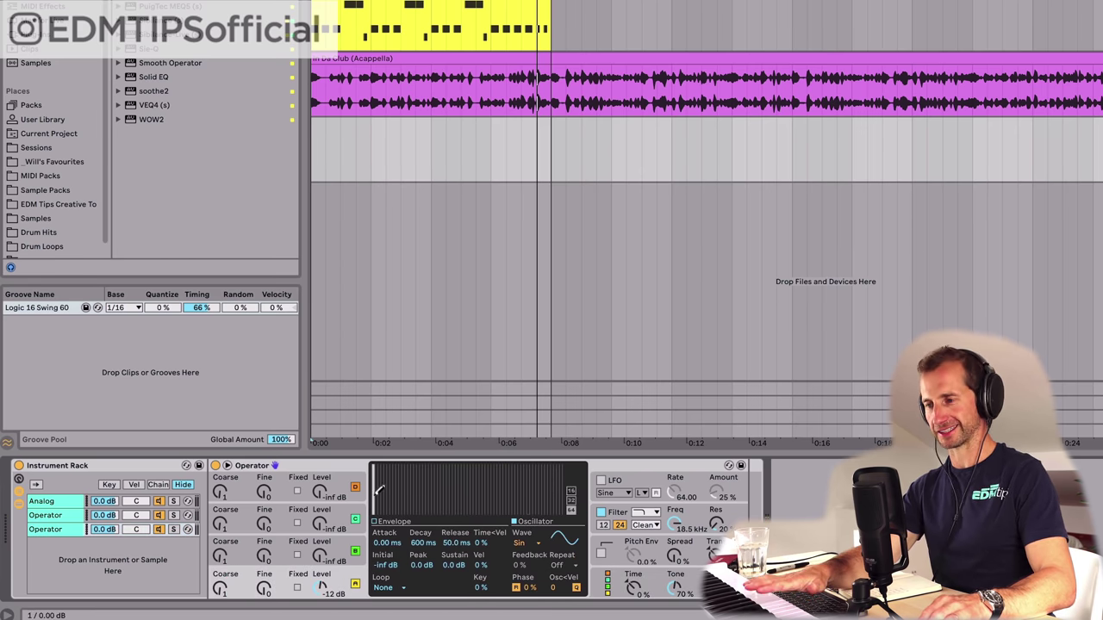
click(381, 493)
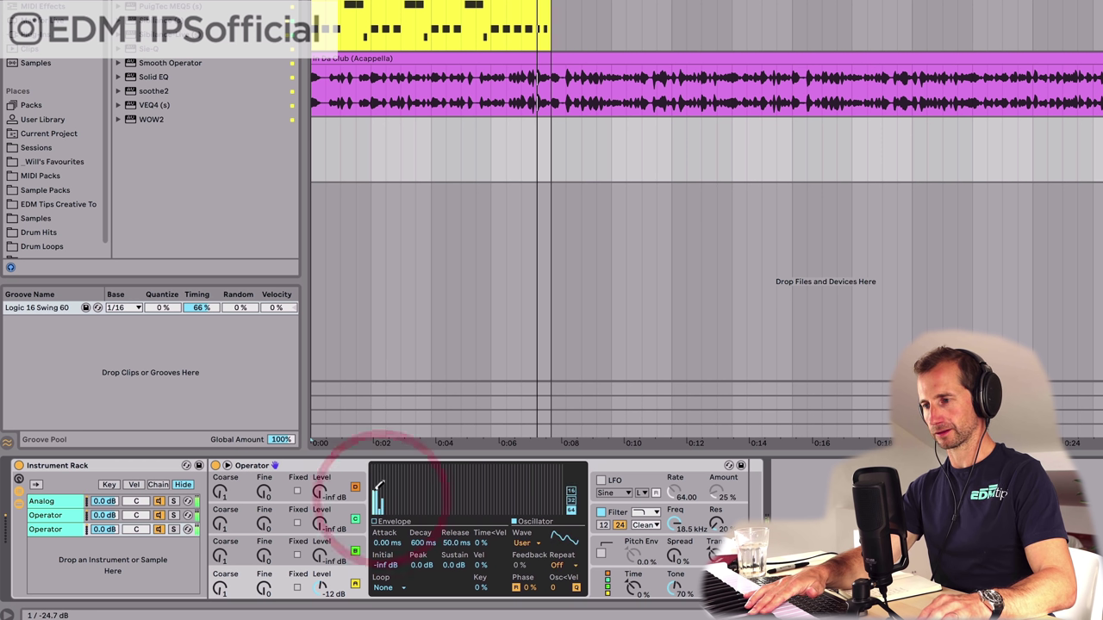
click(374, 487)
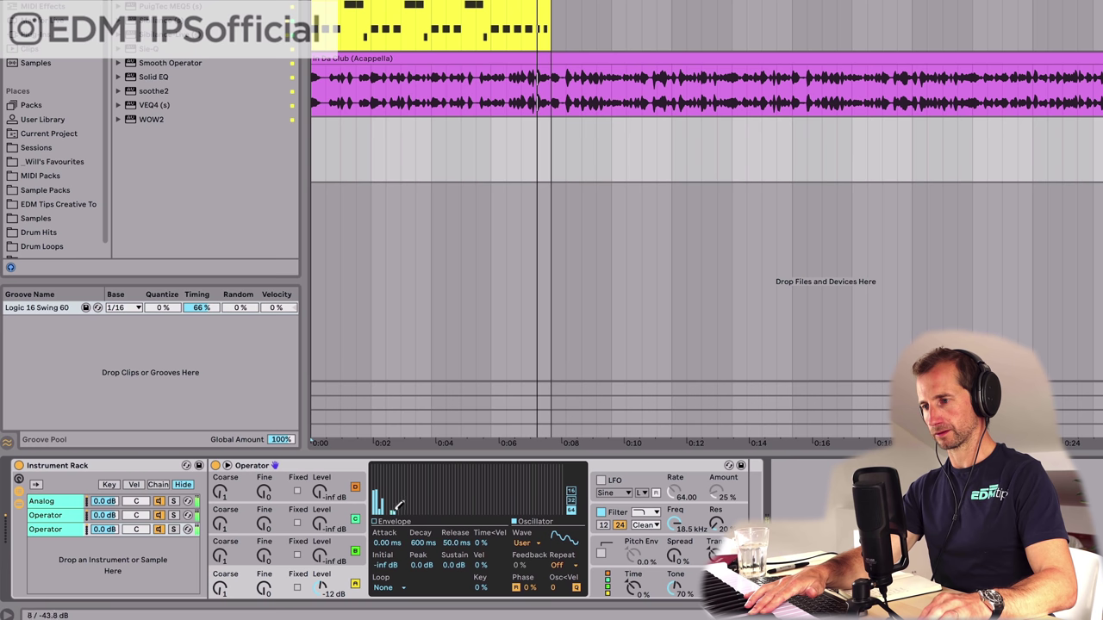
click(380, 505)
click(376, 505)
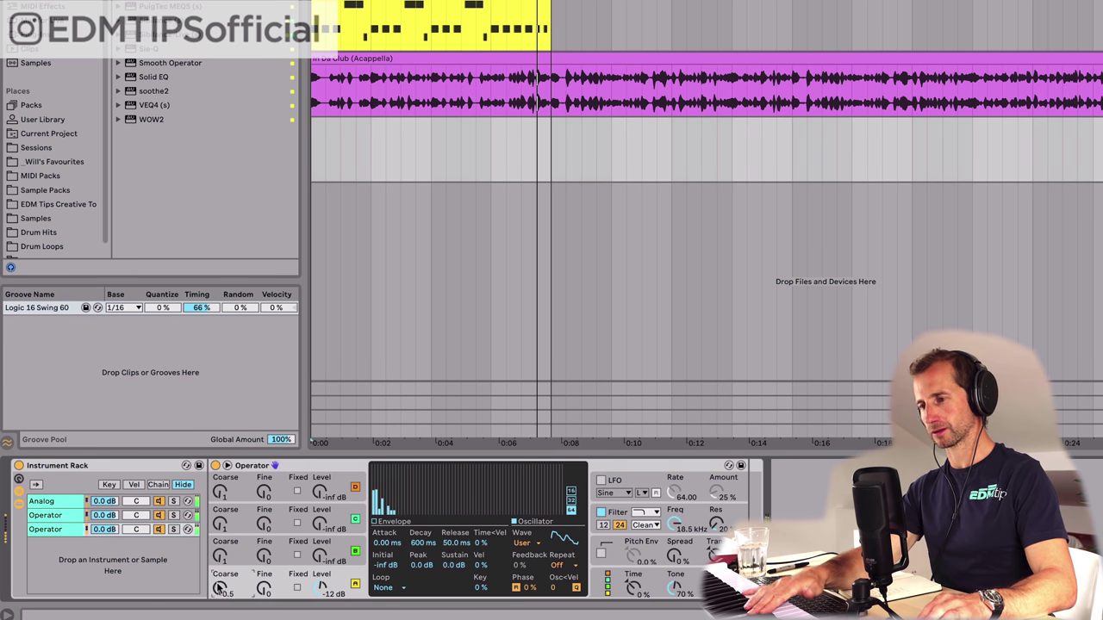
click(155, 526)
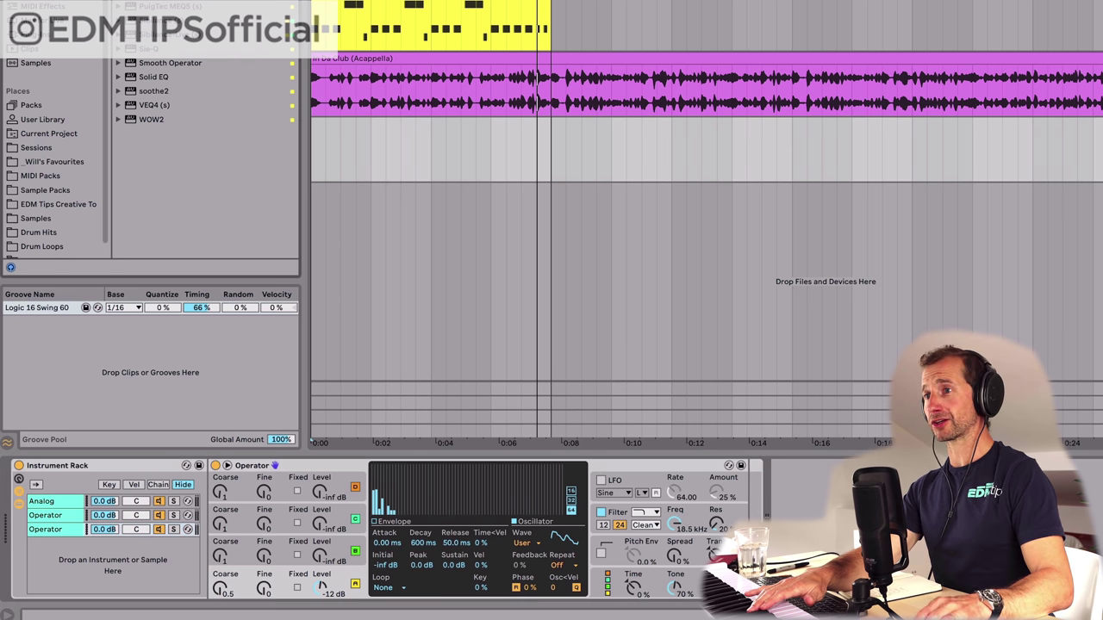
Step: Set a 75.1 Hz low cut on band 1 of an EQ Eight after the Instrument Rack and play the first four bars
click(819, 575)
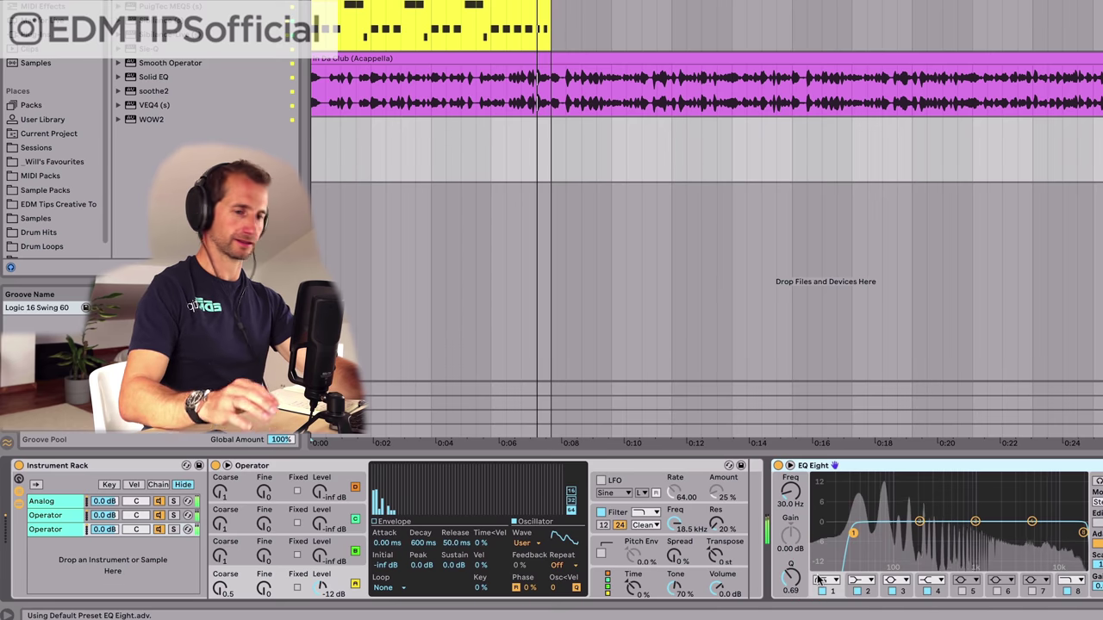
right_click(817, 576)
click(792, 486)
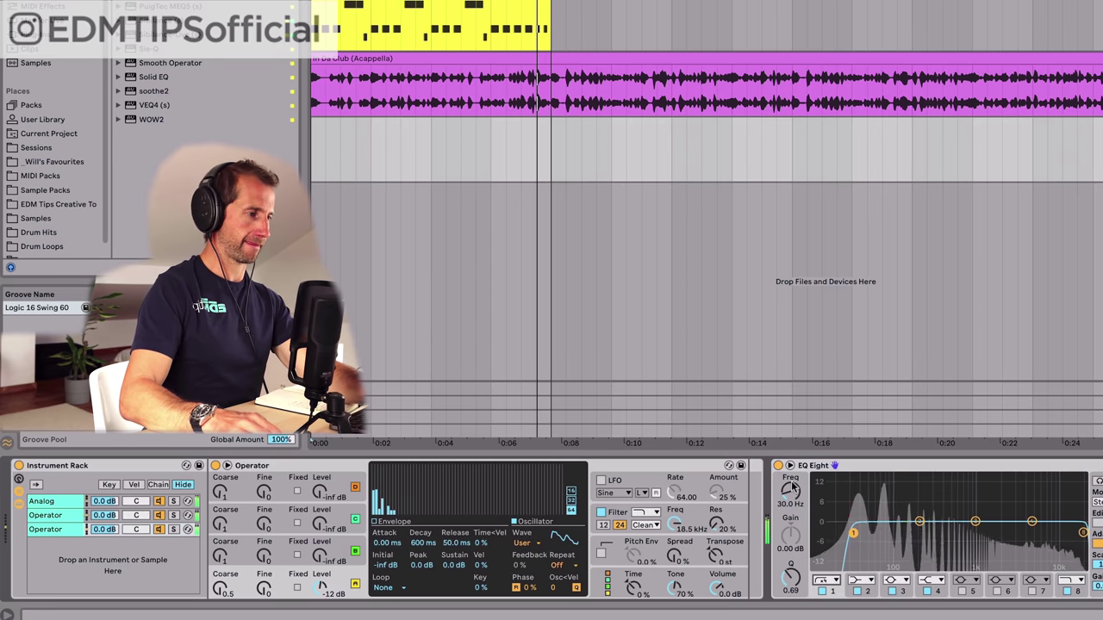
drag(793, 487, 792, 462)
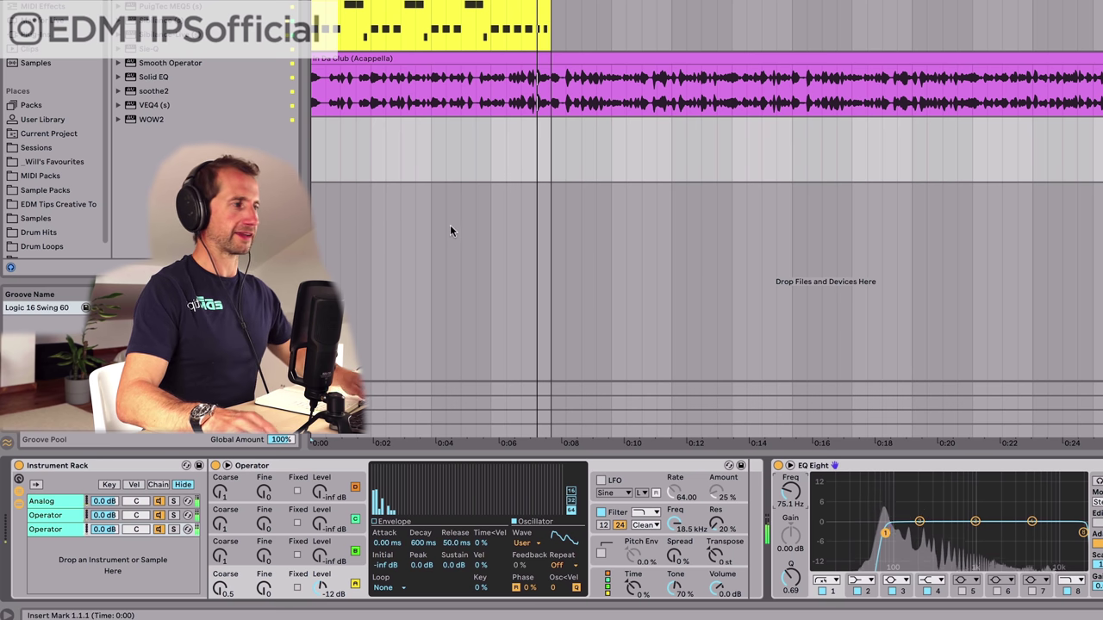
drag(548, 152, 303, 145)
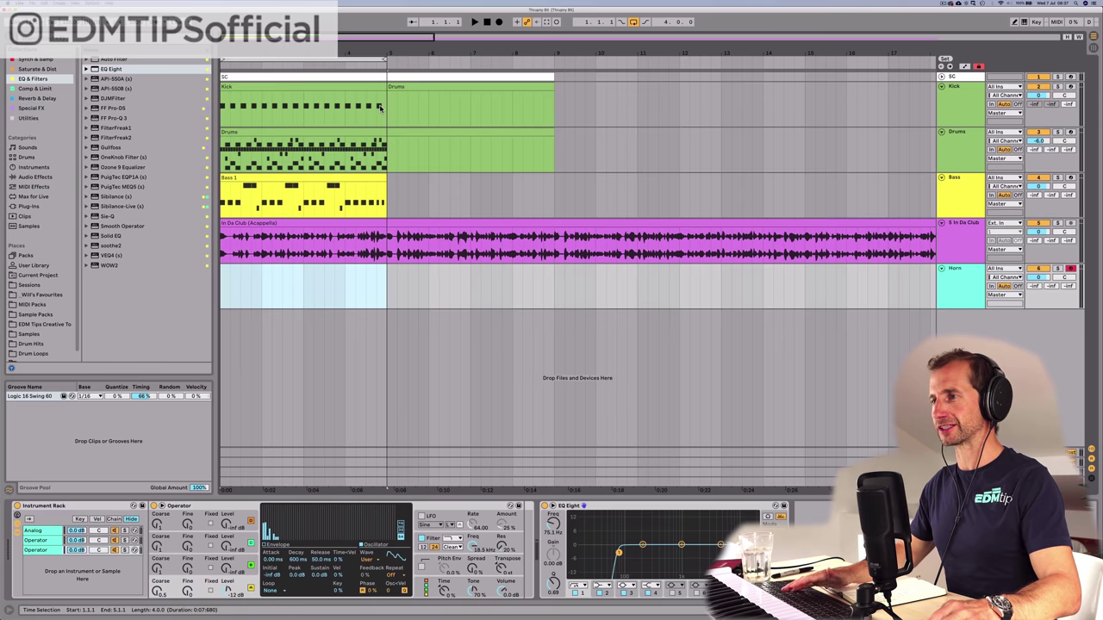
key(space)
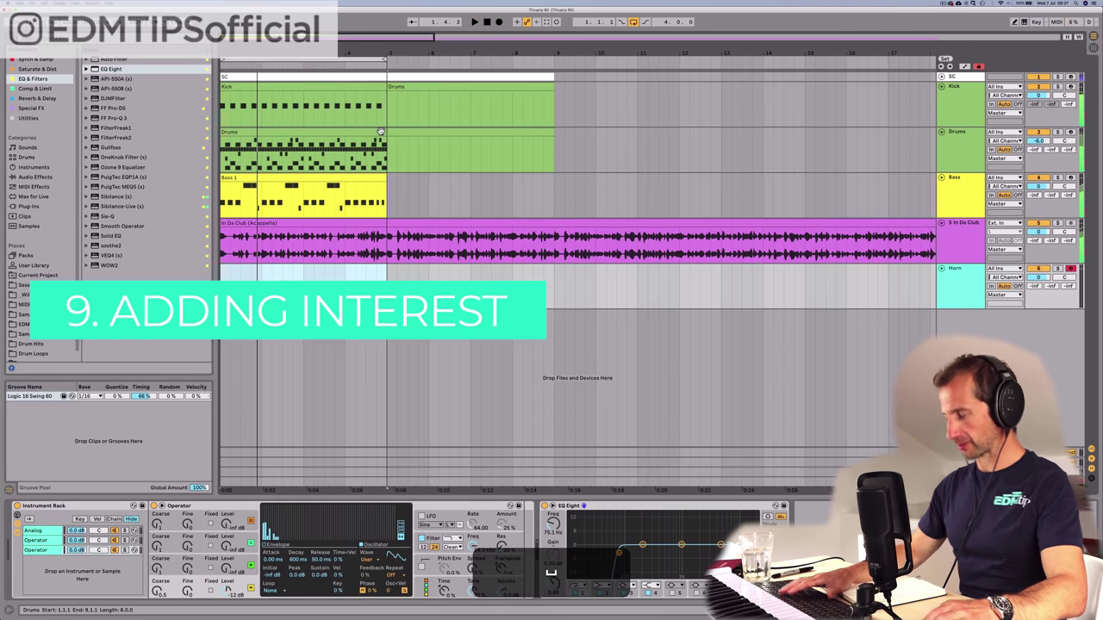
Step: Duplicate the Bass track and rename the copy Hi Bass
click(968, 199)
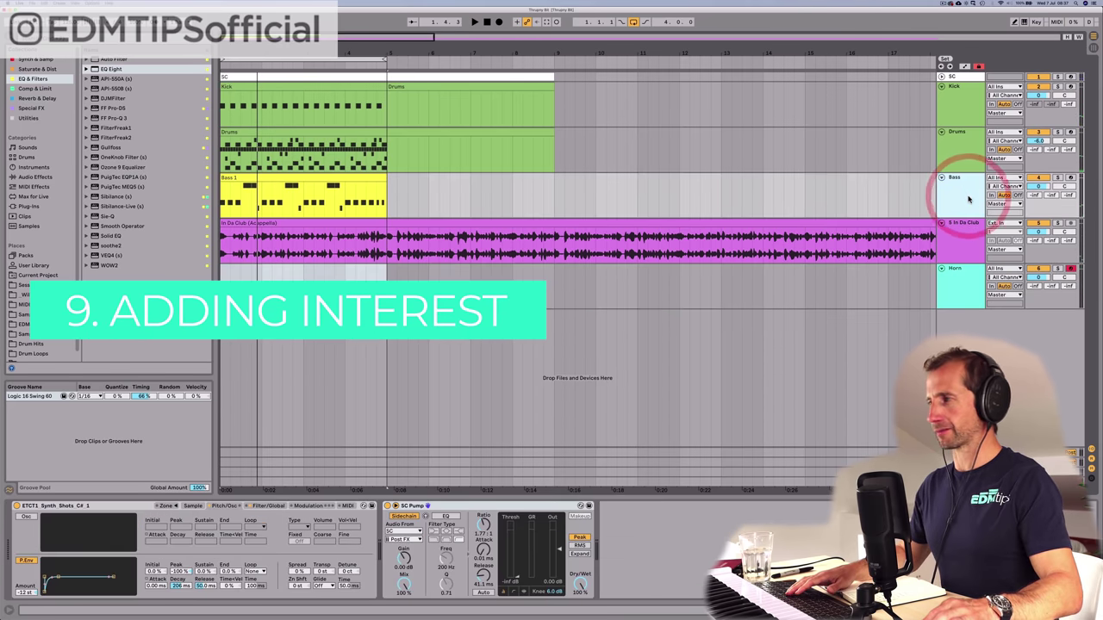
key(super)
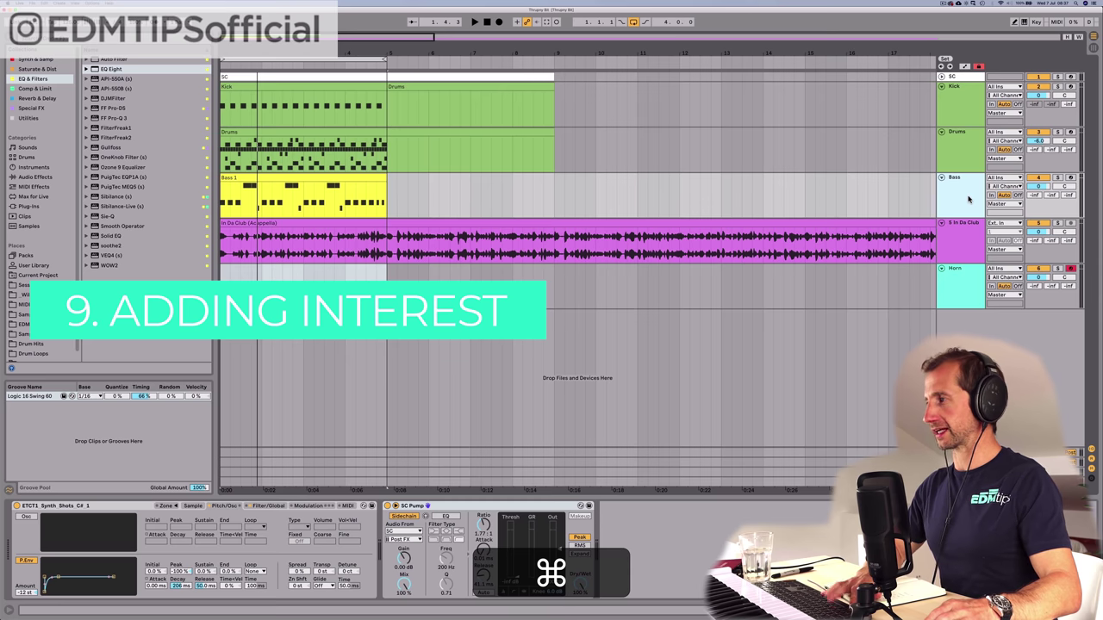
key(super+d)
key(super+r)
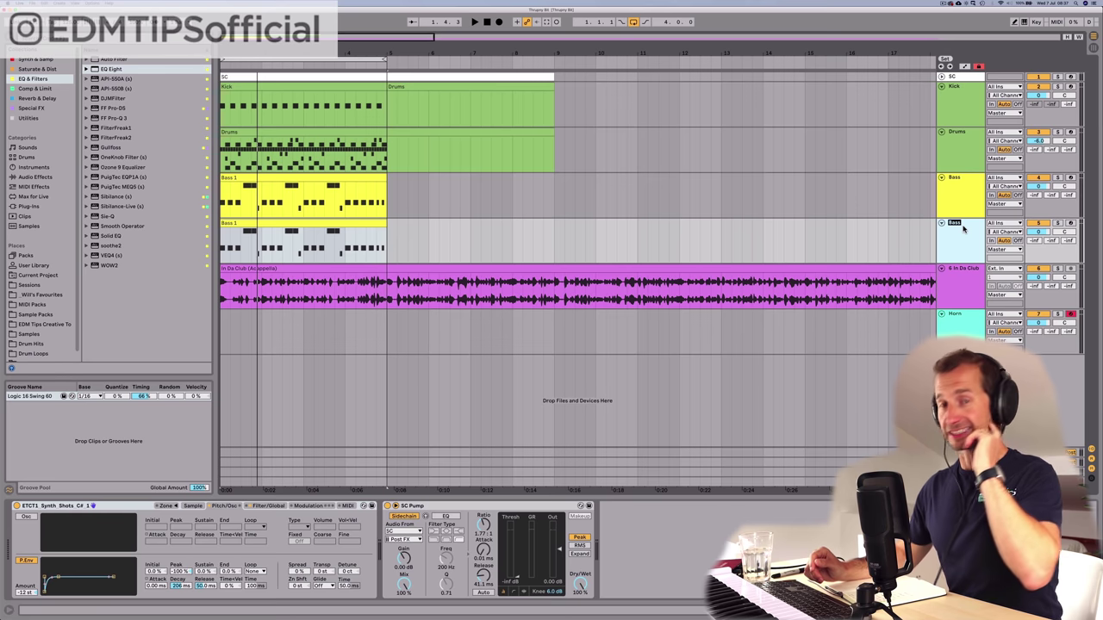
key(Left)
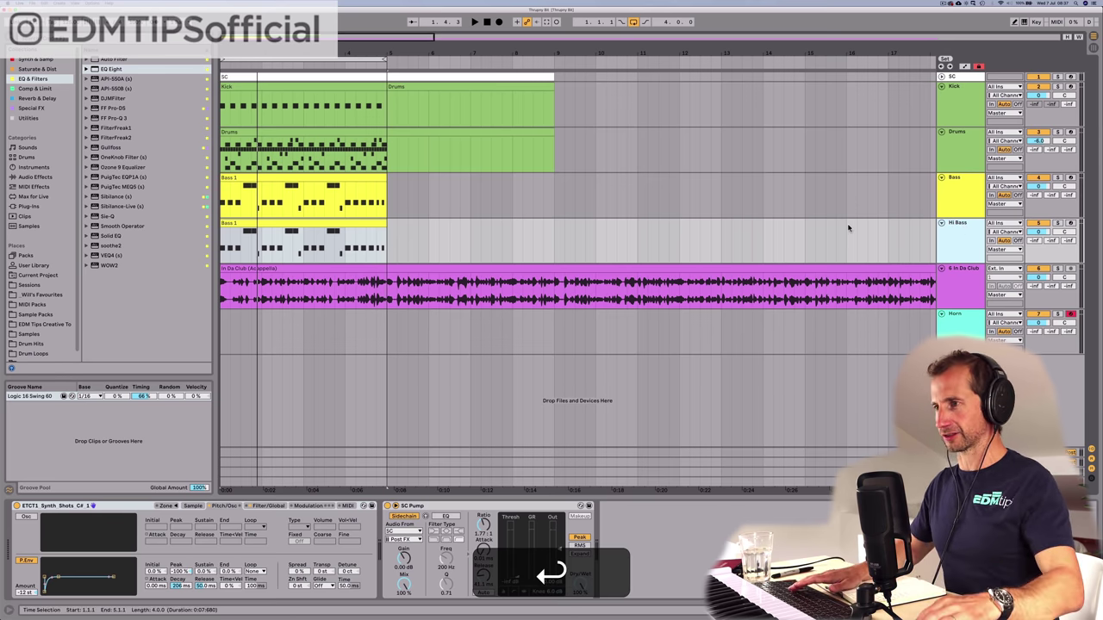
Step: Transpose all notes in the Hi Bass clip up one octave and play them back
double_click(227, 223)
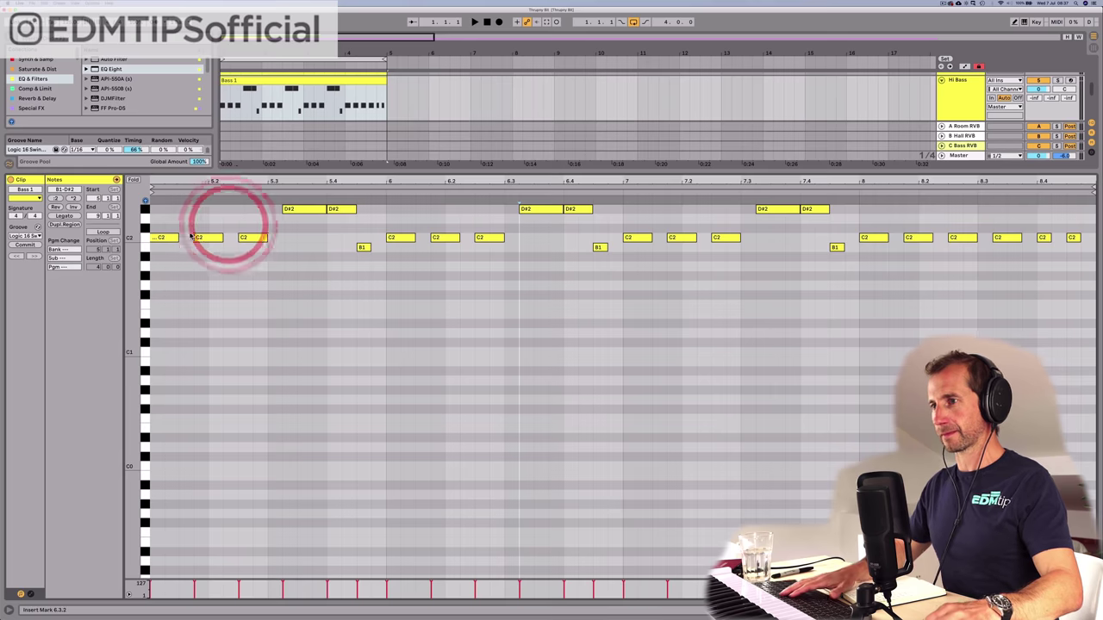
click(189, 221)
key(super+a)
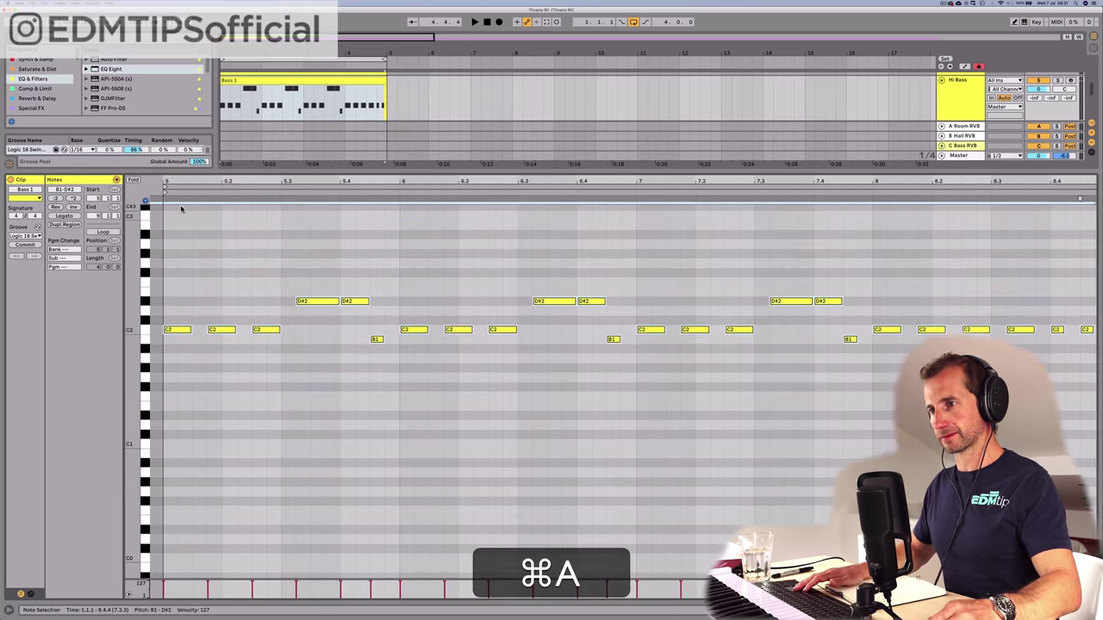
key(shift)
key(shift+Up)
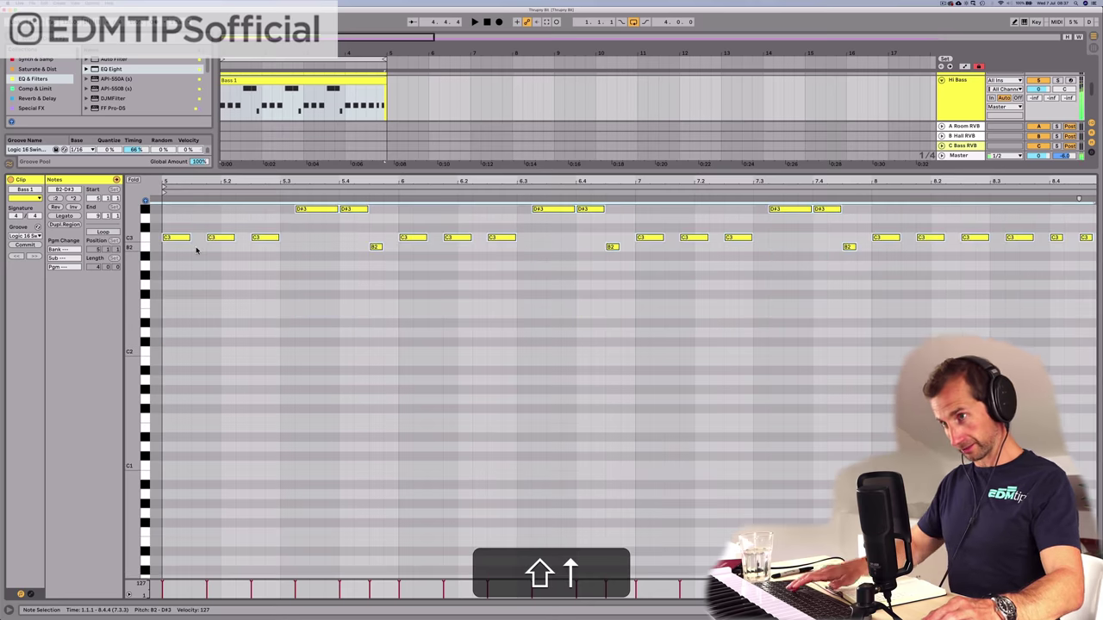
key(space)
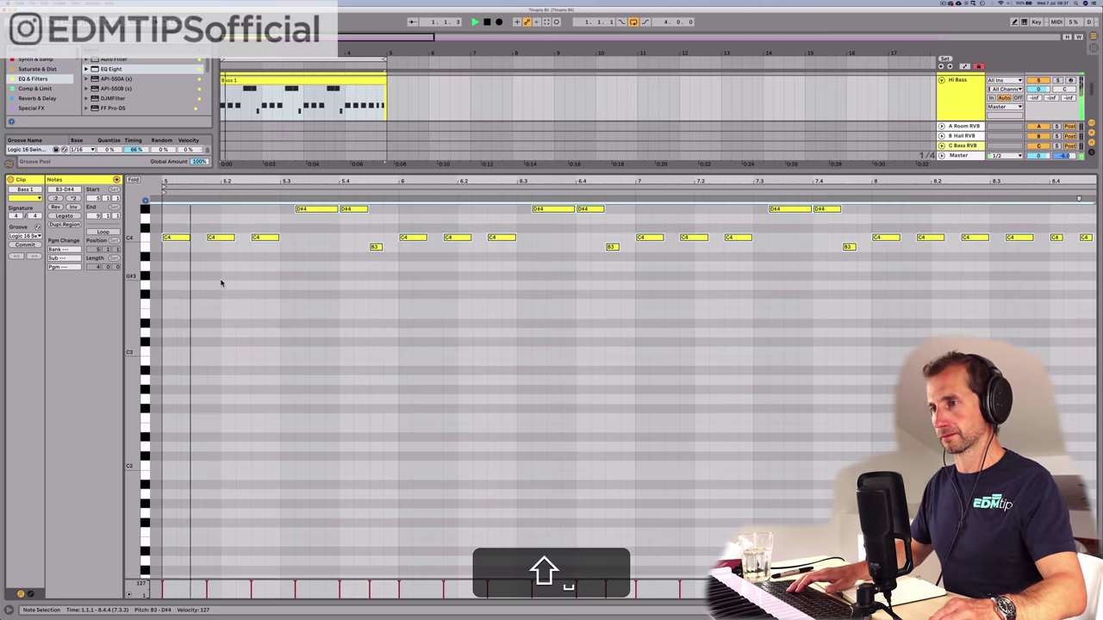
key(shift+Down)
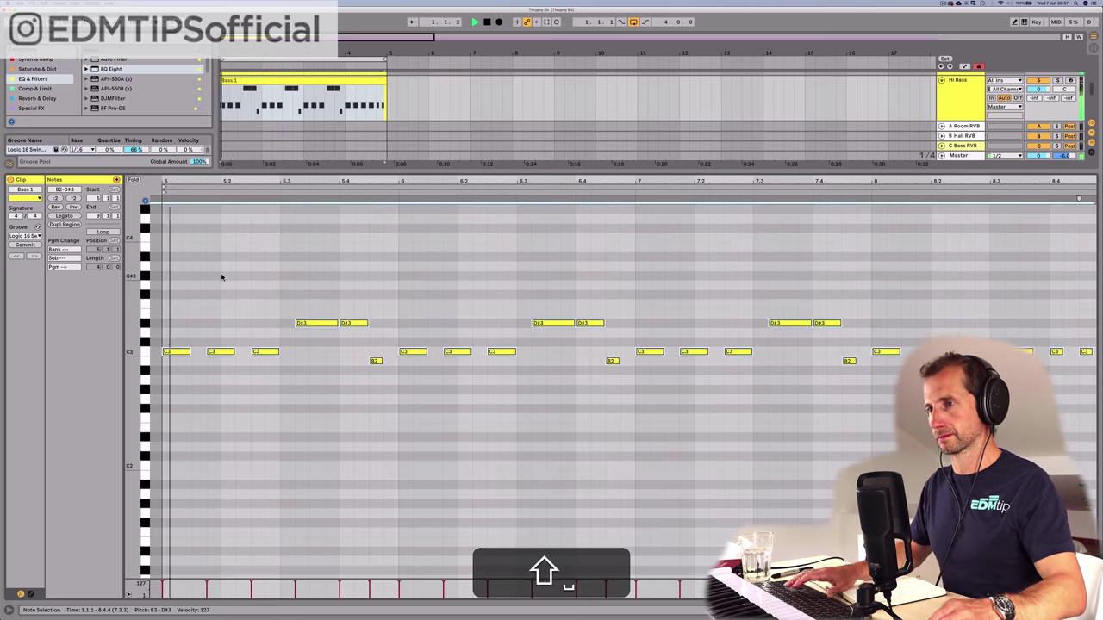
click(221, 274)
key(space)
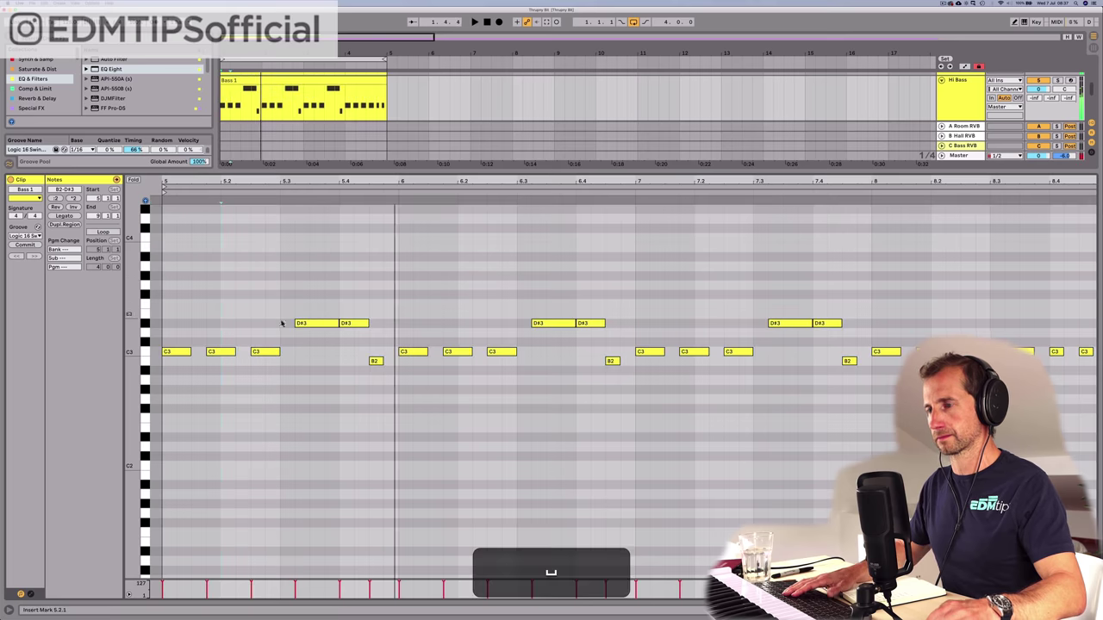
Step: Delete every note after the first C3 in the Hi Bass clip, shorten that note to a sixteenth, and play it back
click(281, 297)
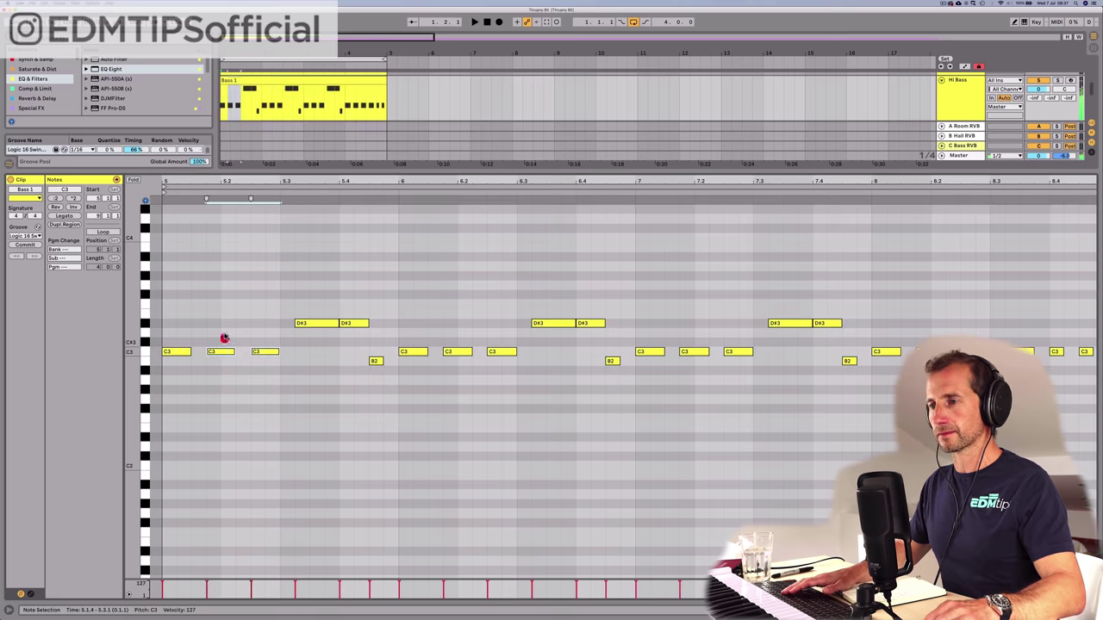
drag(217, 291, 882, 405)
key(BackSpace)
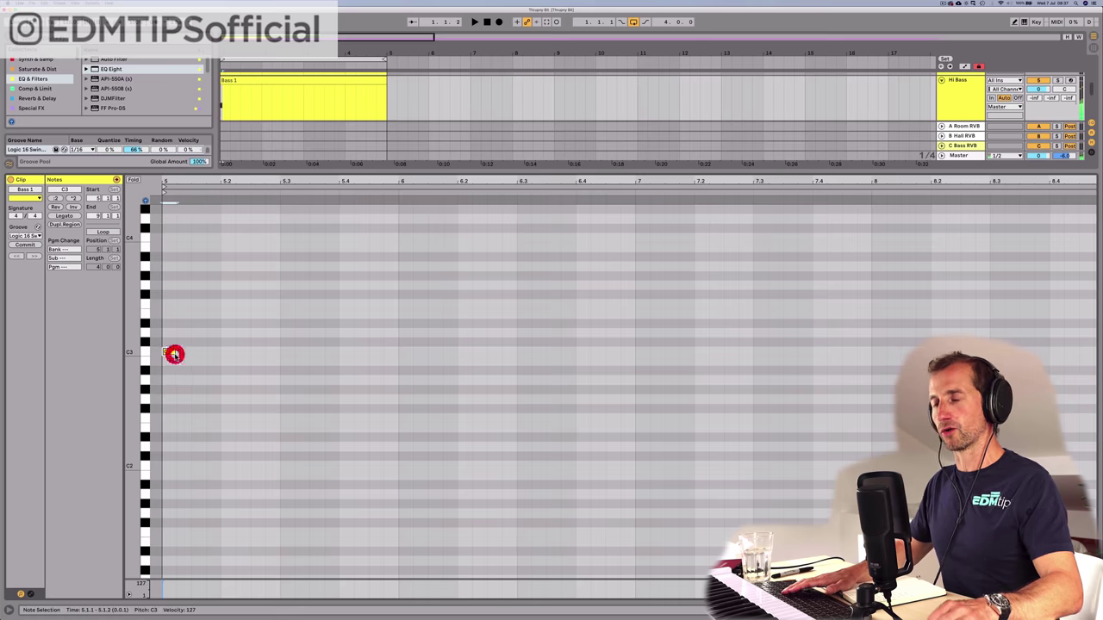
key(space)
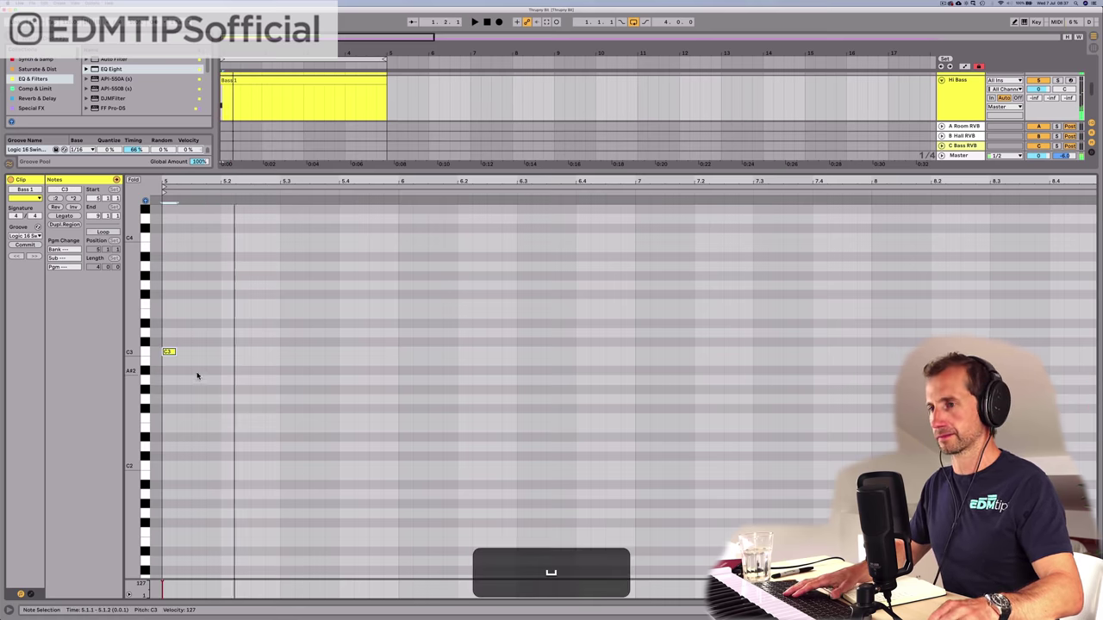
key(space)
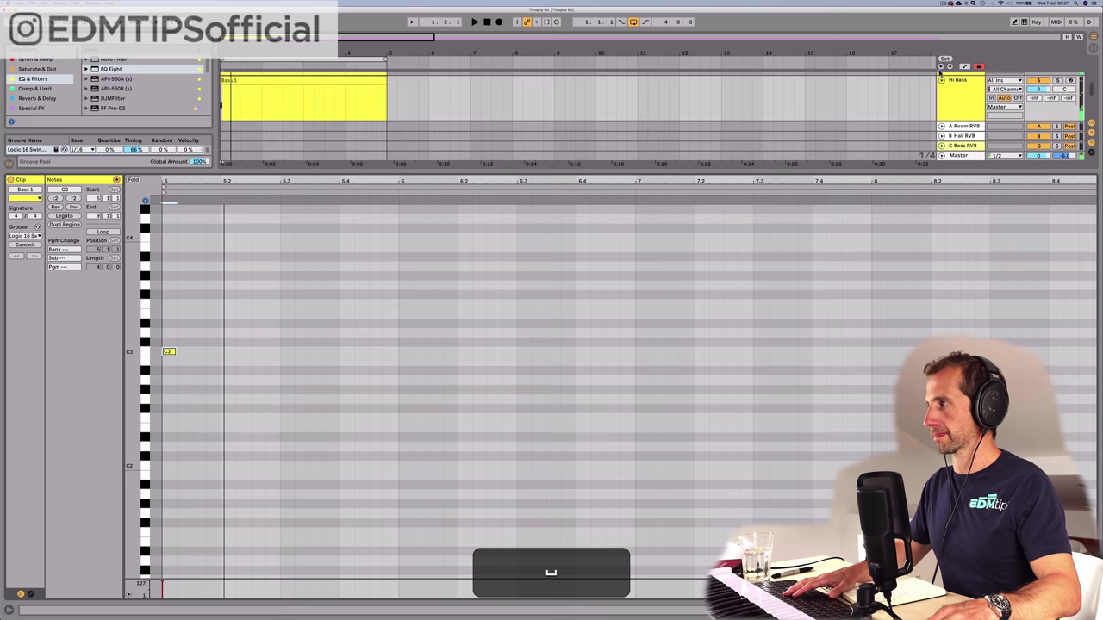
Step: Try the remaining C3 note one octave higher at C4, play it back, and undo the transposition
click(169, 352)
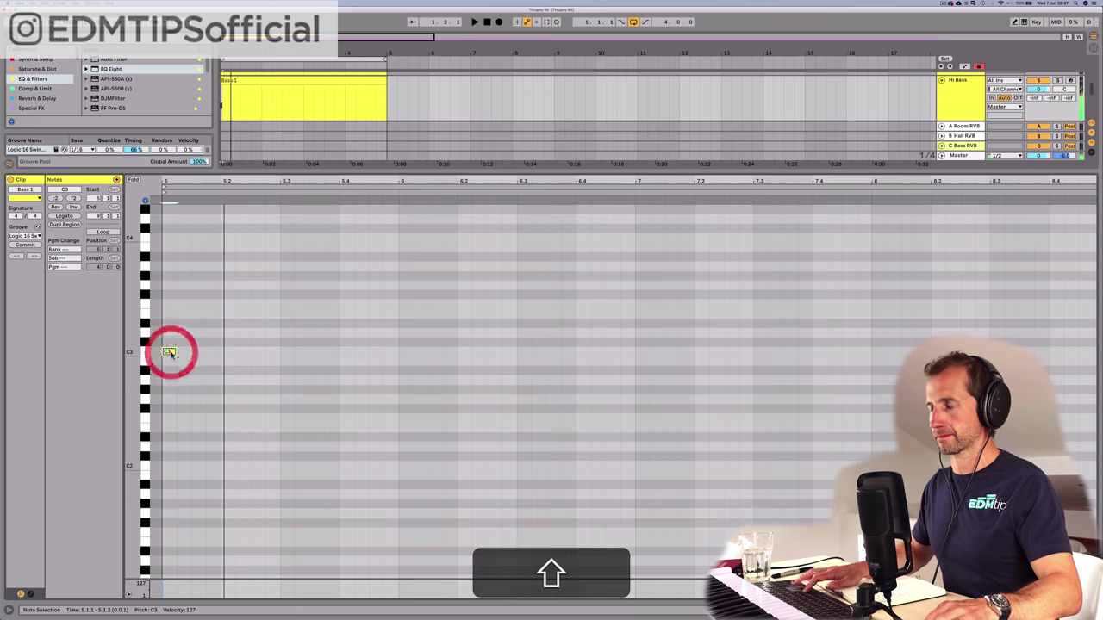
key(shift+Up)
key(space)
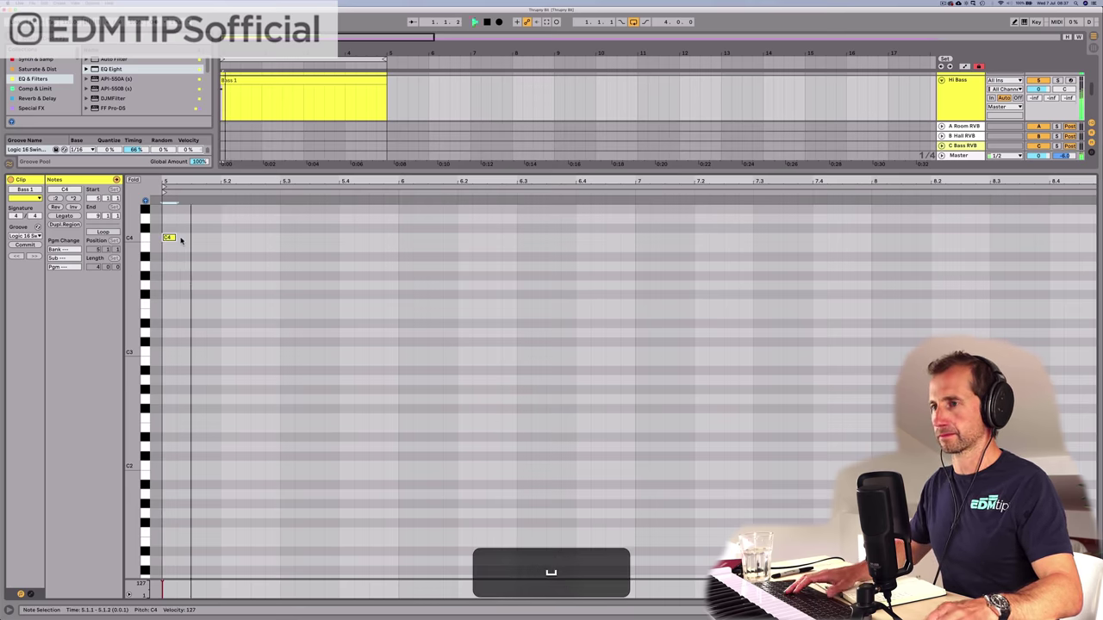
key(super+z)
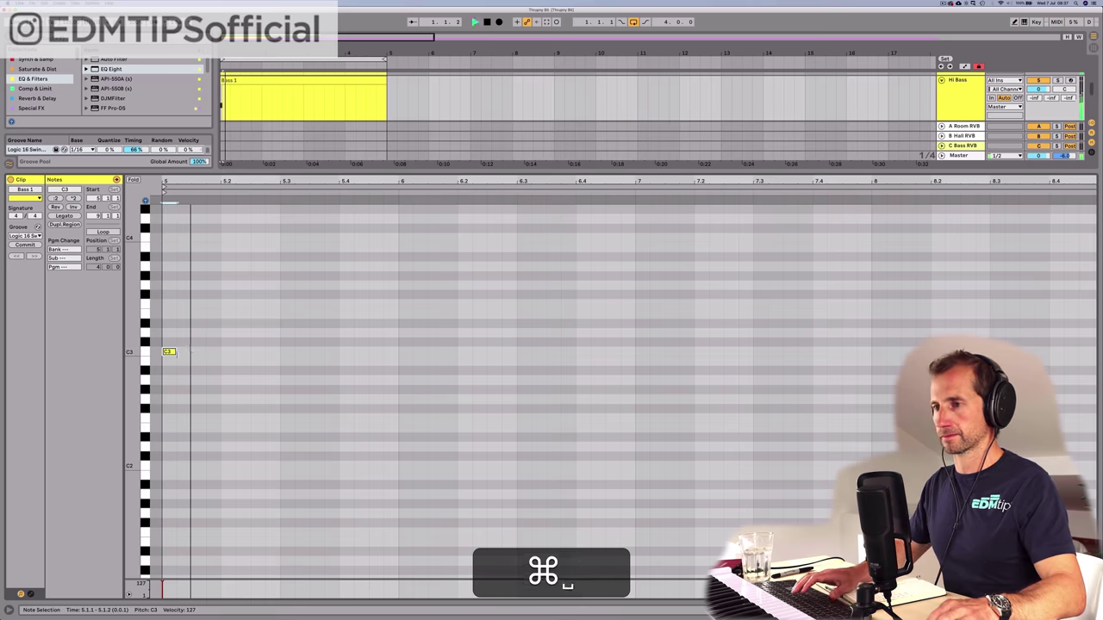
Step: Play the Hi Bass note against the full mix and solo the Hi Bass track
key(space)
key(space)
click(1058, 80)
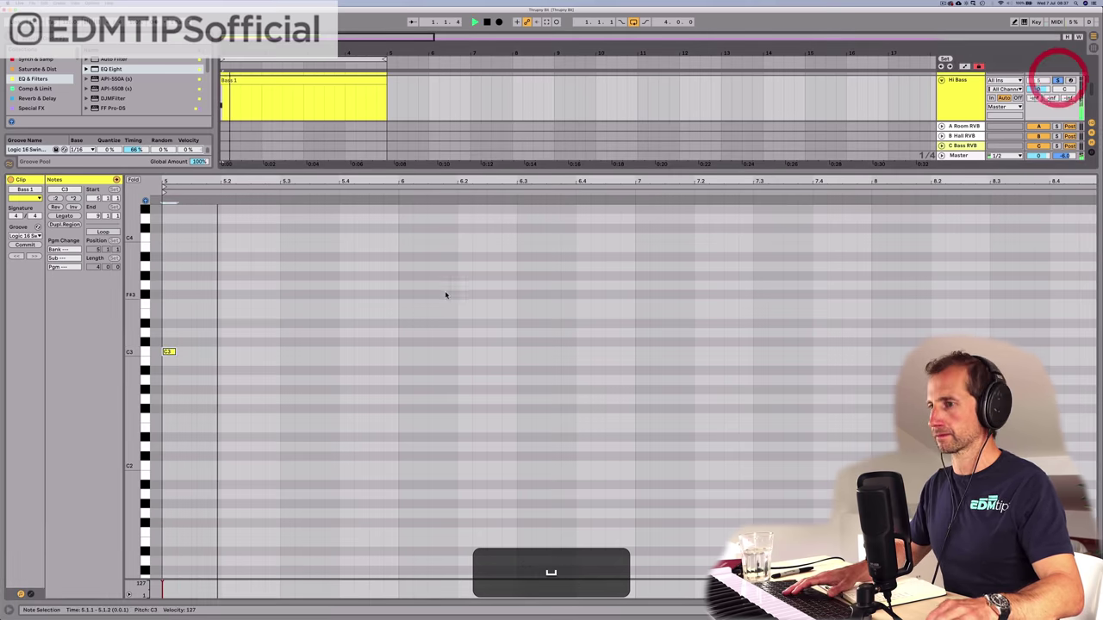
Step: Turn off the sustain loop for the Synth Shots sample in the Hi Bass sampler, comparing playback around the change
key(shift+Tab)
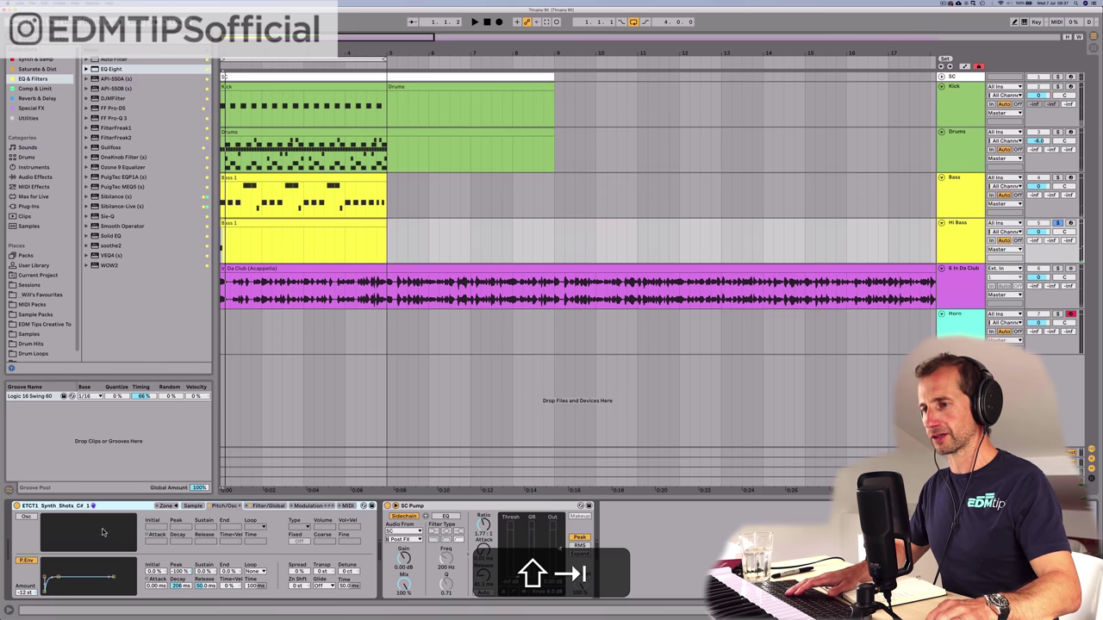
click(166, 505)
click(188, 506)
click(166, 506)
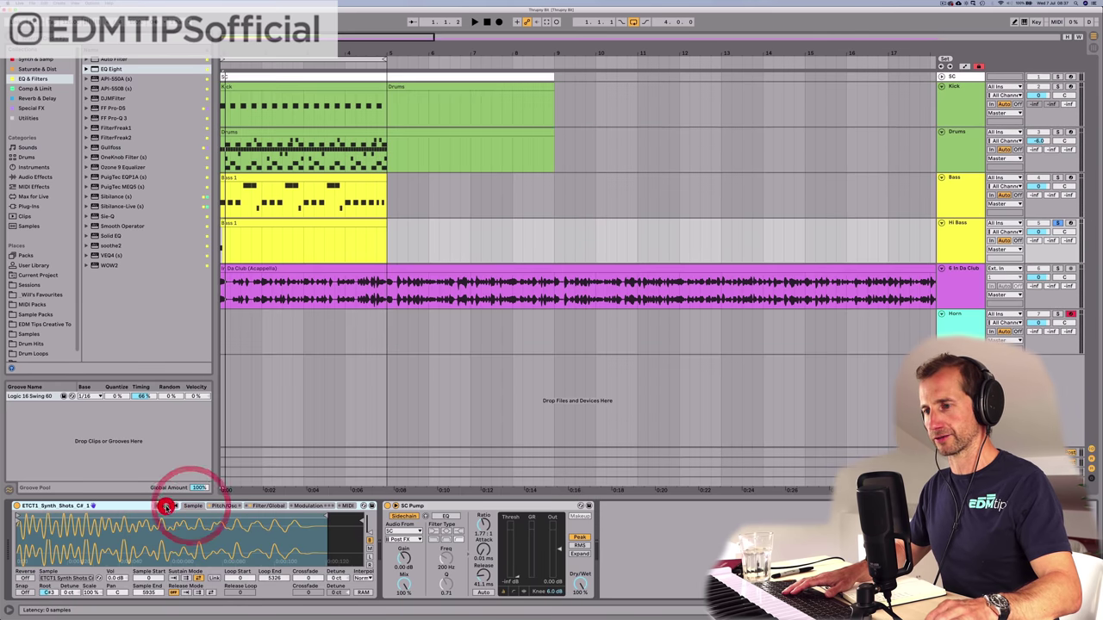
key(space)
key(space)
key(space)
key(space)
key(space)
key(space)
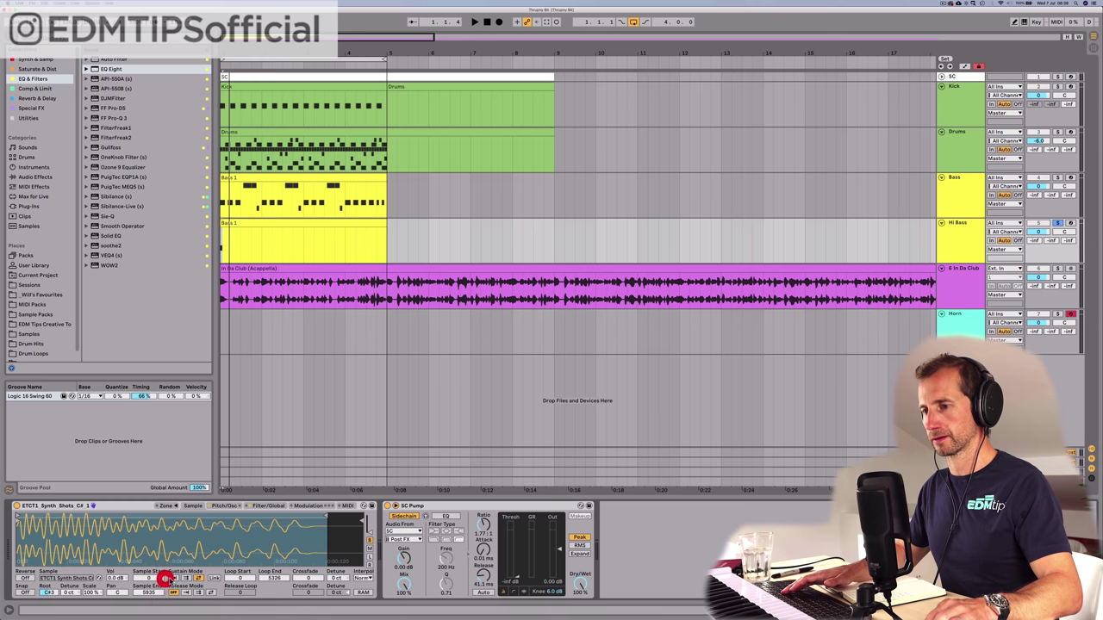
click(173, 578)
key(space)
key(space)
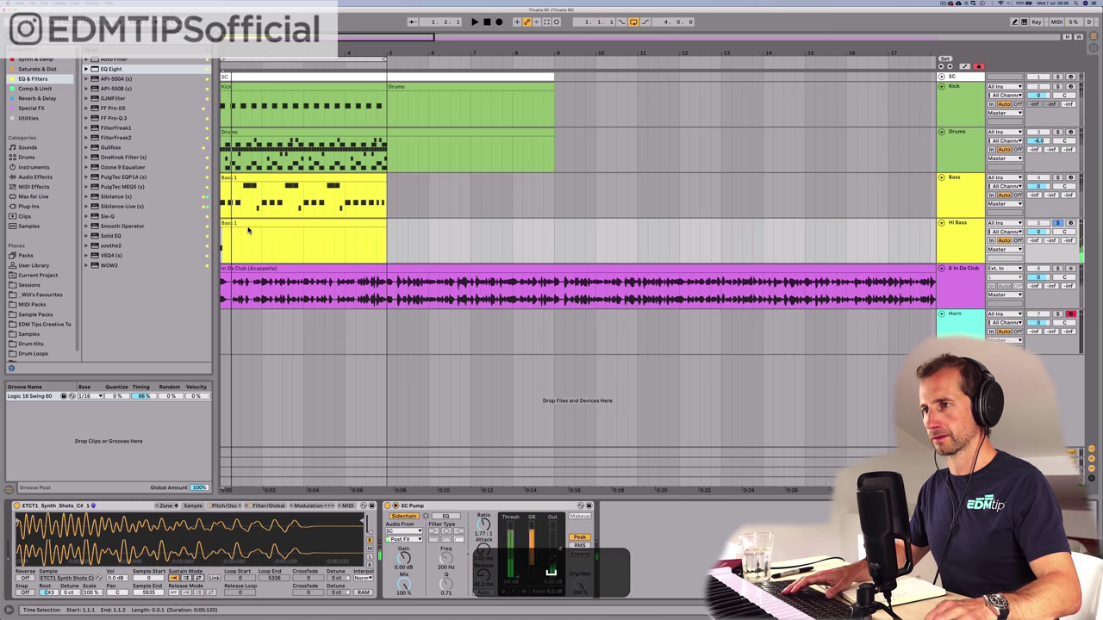
Step: Lengthen the C3 note in the Hi Bass clip to an eighth and play it back
double_click(248, 225)
key(space)
key(space)
drag(175, 352, 192, 353)
key(space)
key(space)
click(186, 352)
key(space)
key(space)
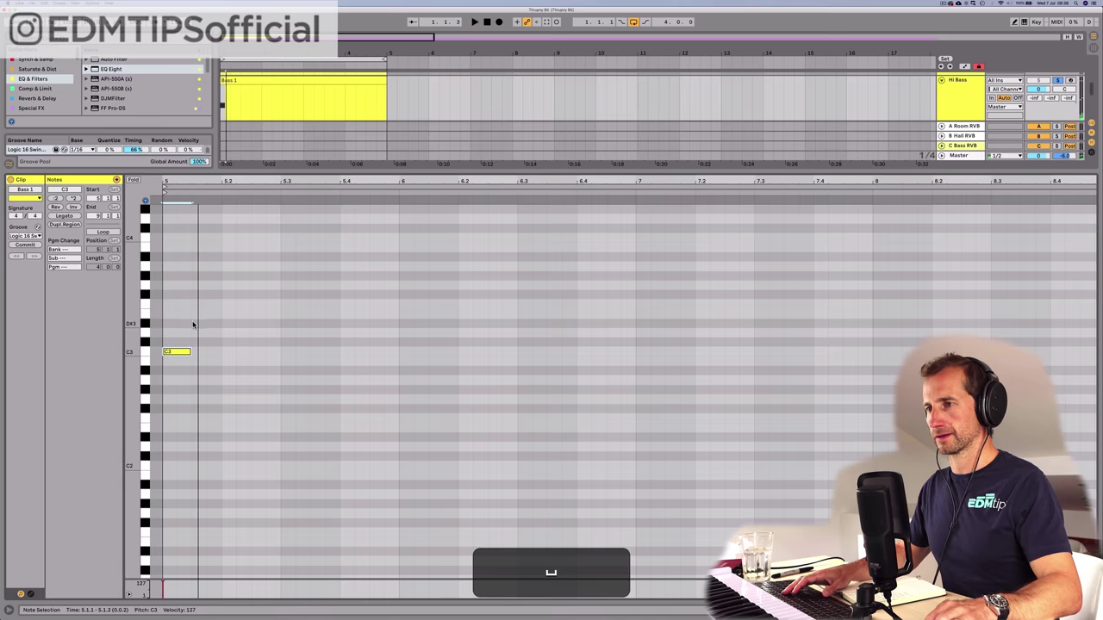
key(space)
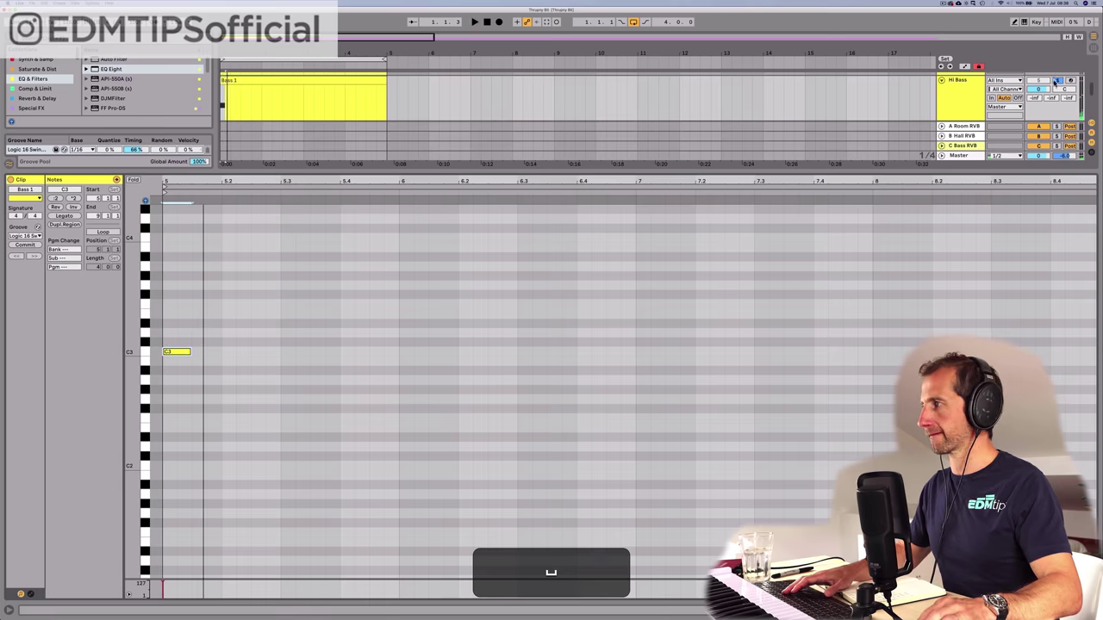
Step: Unsolo the Hi Bass track, listen to it in the mix, and delete its SC Pump compressor
click(1057, 81)
key(space)
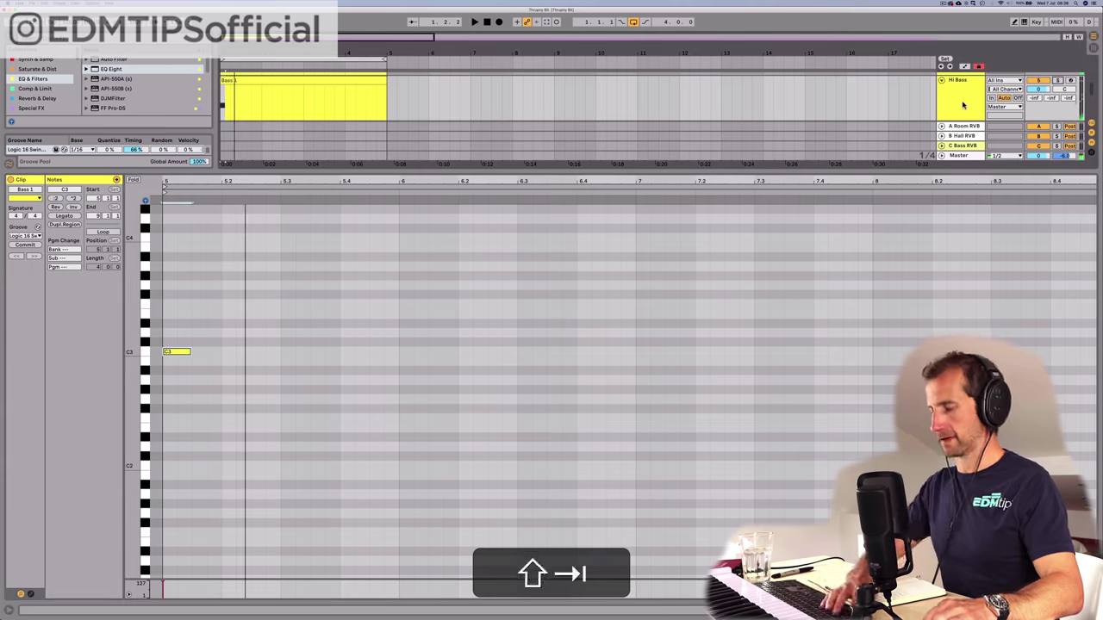
key(shift+Tab)
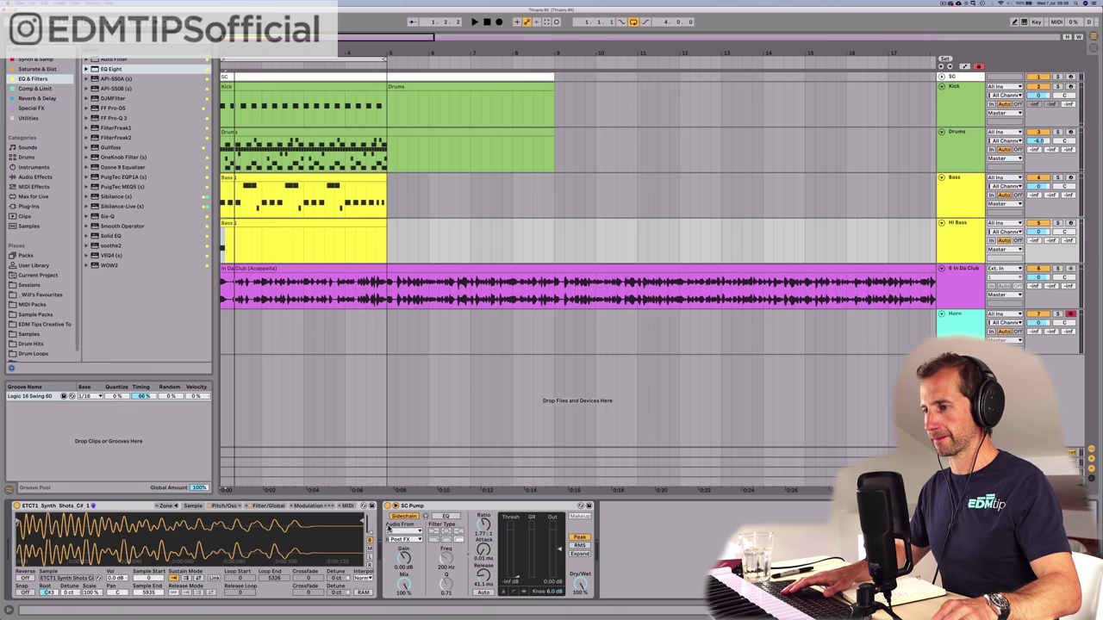
key(space)
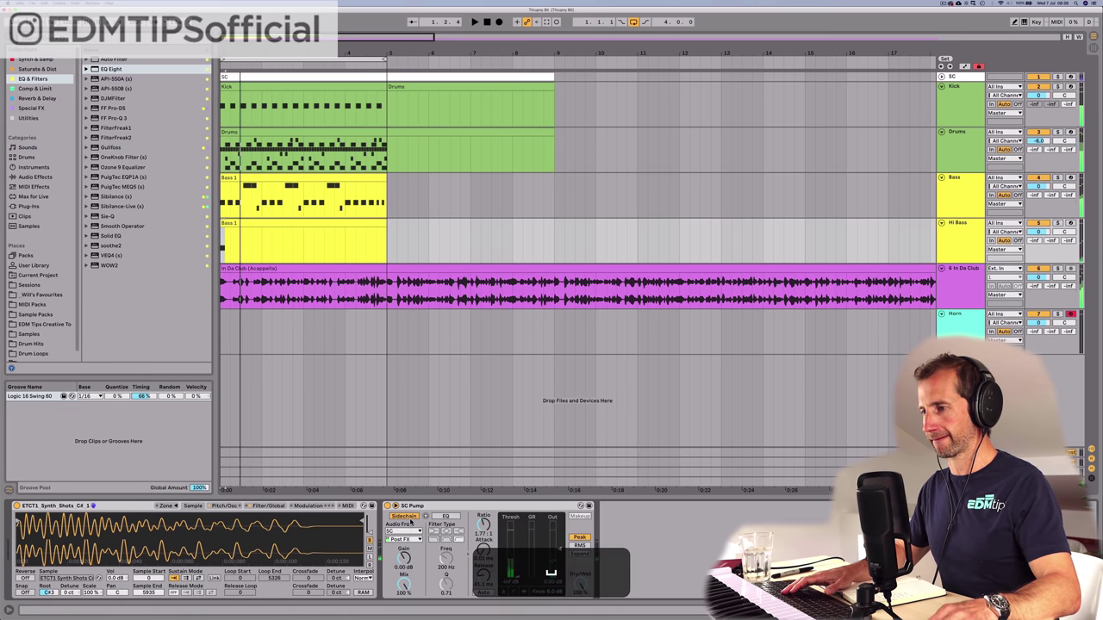
click(389, 505)
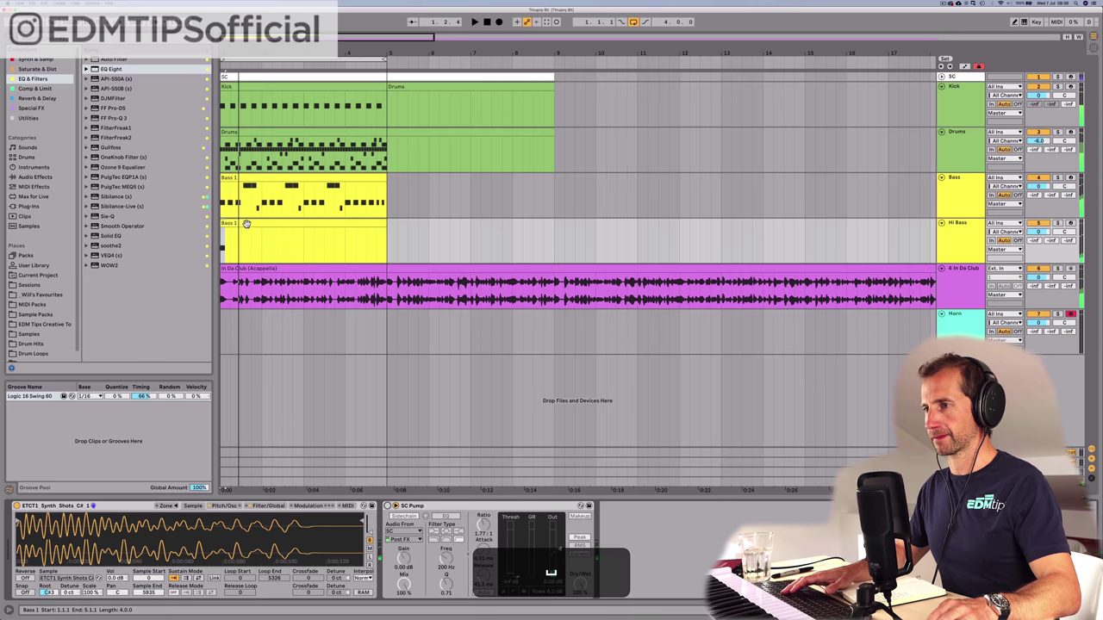
key(BackSpace)
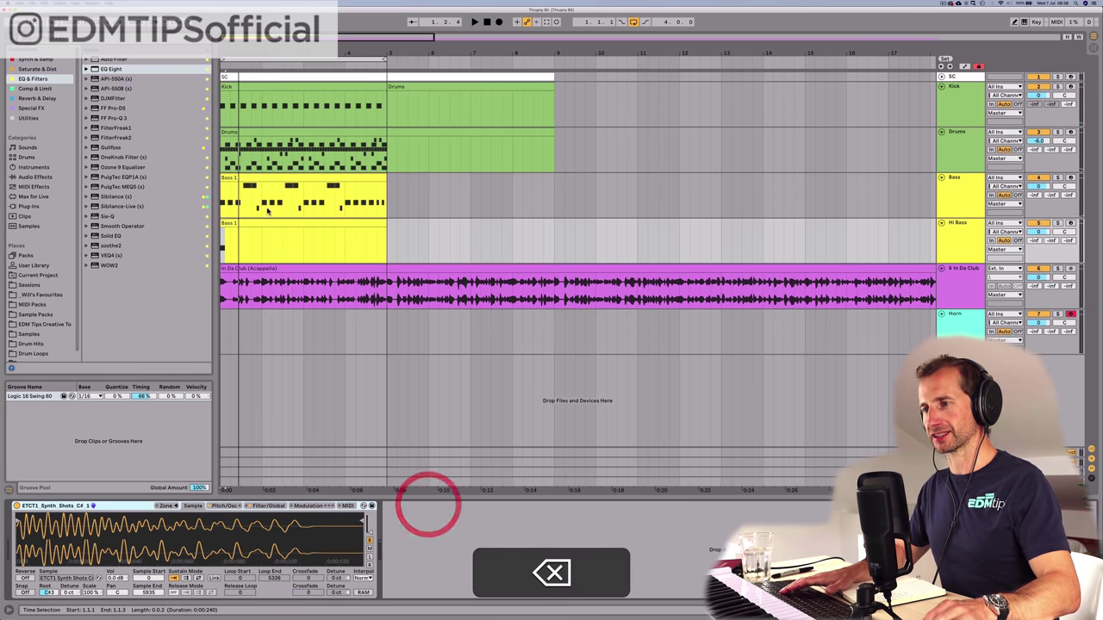
Step: Copy the first C3 note in the Hi Bass clip to 5.1.4 and play back both notes
double_click(227, 223)
key(space)
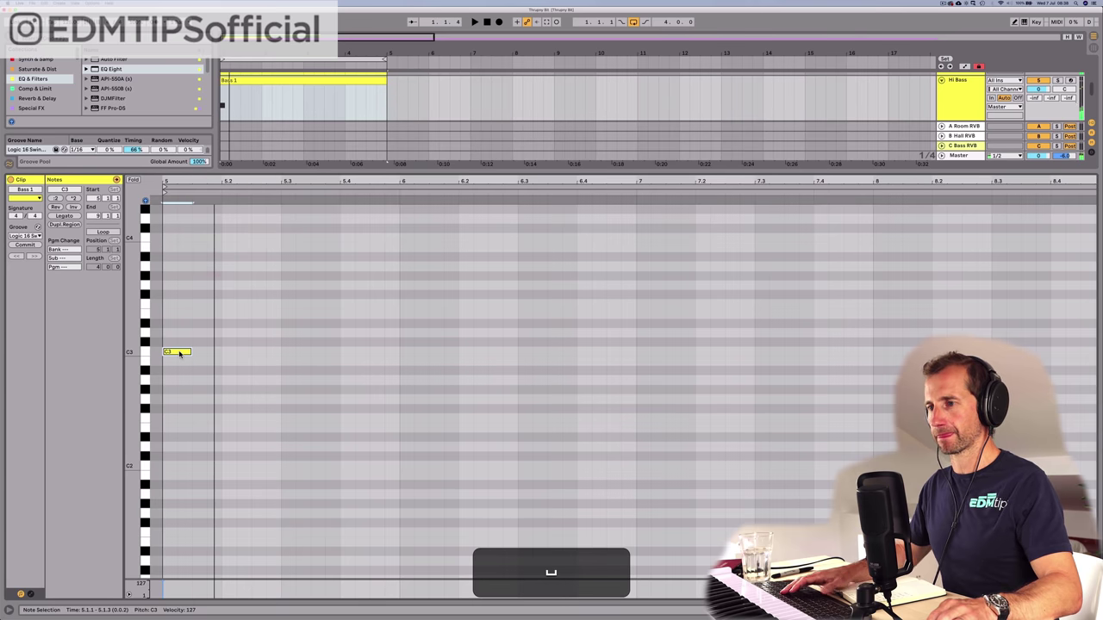
drag(189, 352, 228, 351)
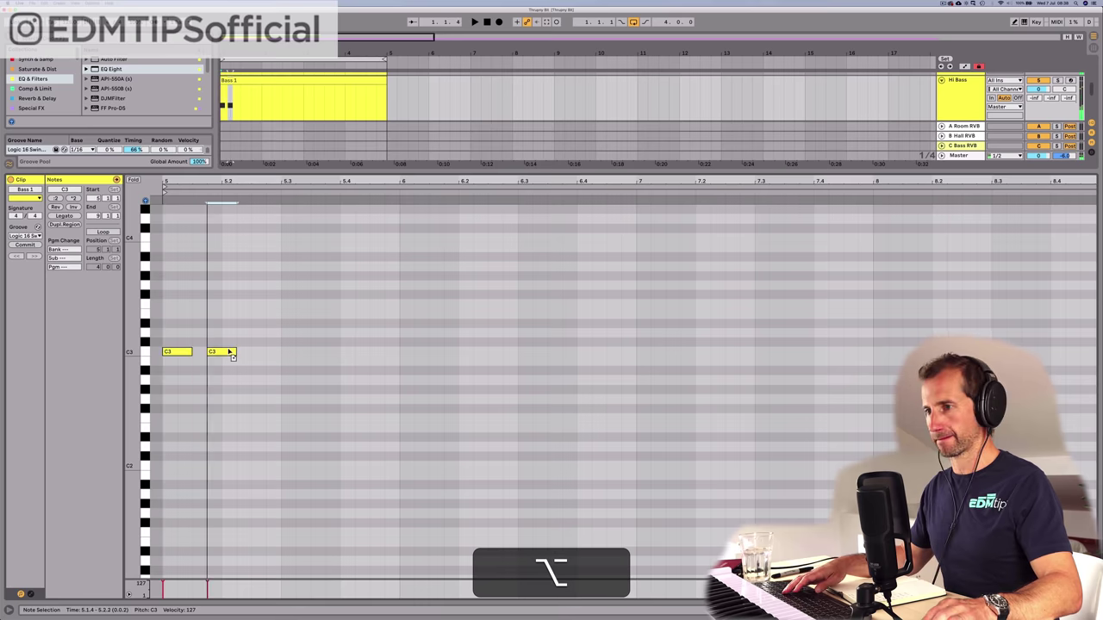
key(space)
Step: Add an eighth-long D3 note at 5.2.3 and a sixteenth-long D3 at 5.4.3, checking the pattern by playback
double_click(272, 332)
key(space)
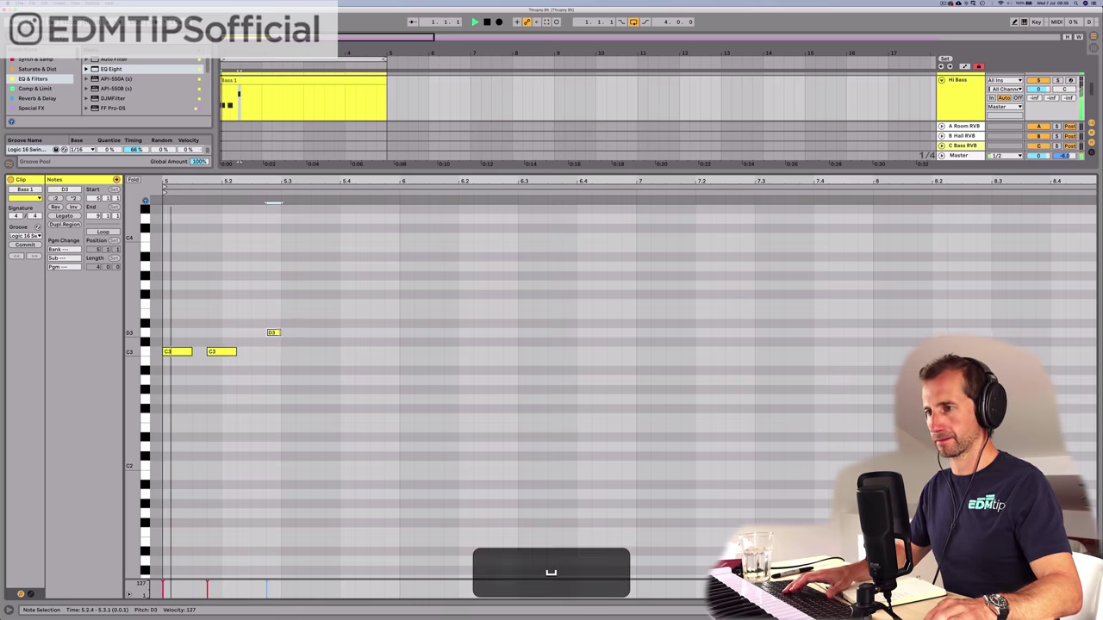
drag(279, 333, 296, 331)
key(Left)
key(space)
key(space)
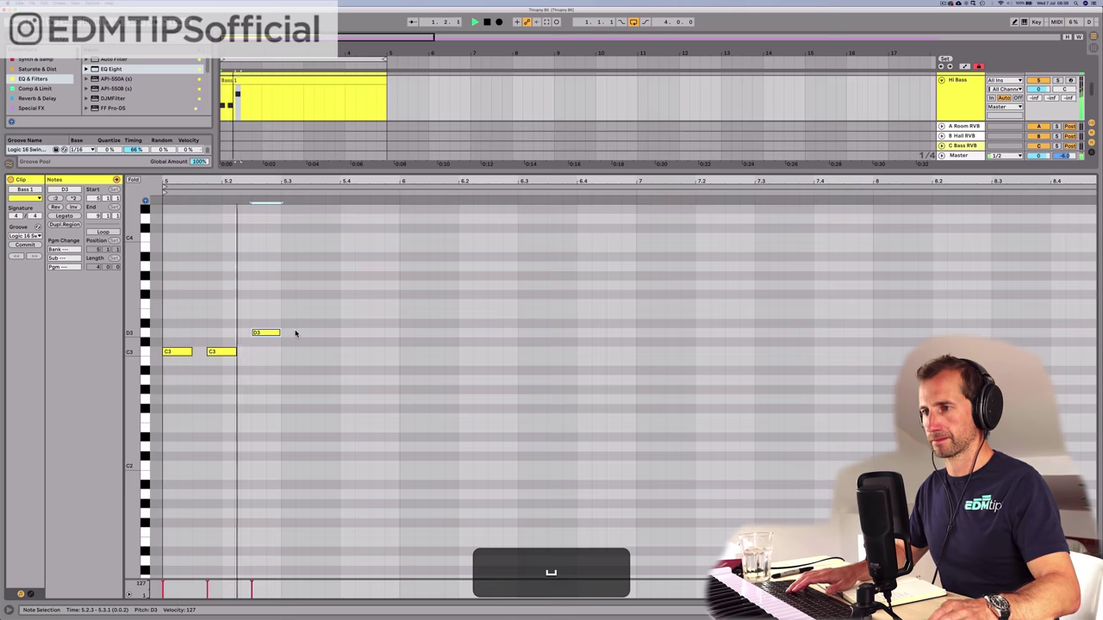
key(space)
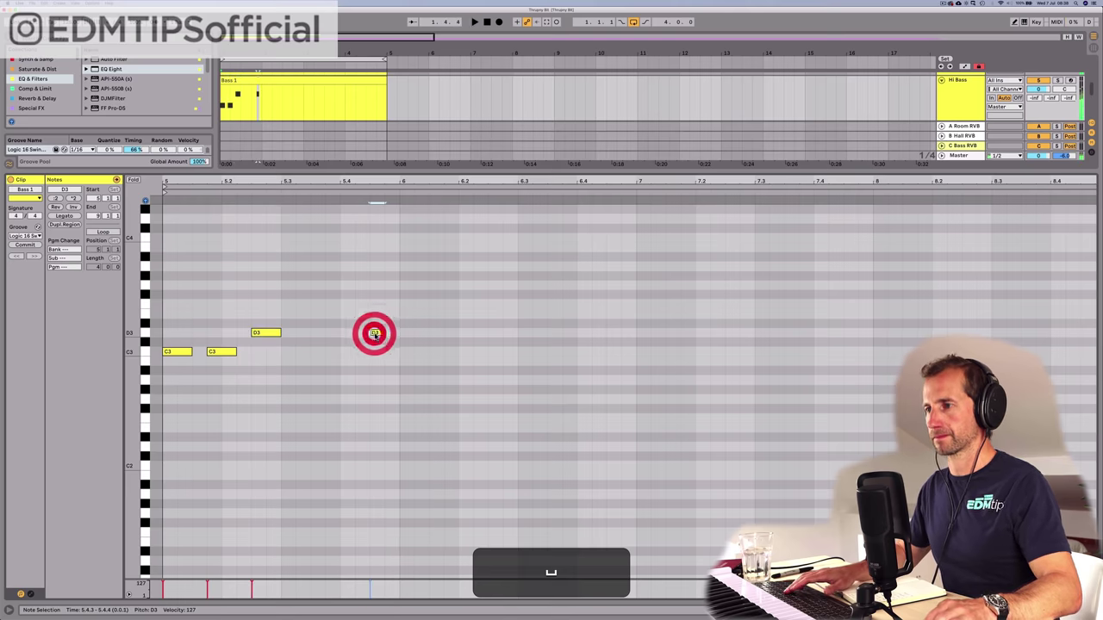
Step: Duplicate the one-bar Hi Bass pattern three times to fill the four-bar clip and play the arrangement
drag(395, 361, 167, 326)
key(super+d)
key(super+d)
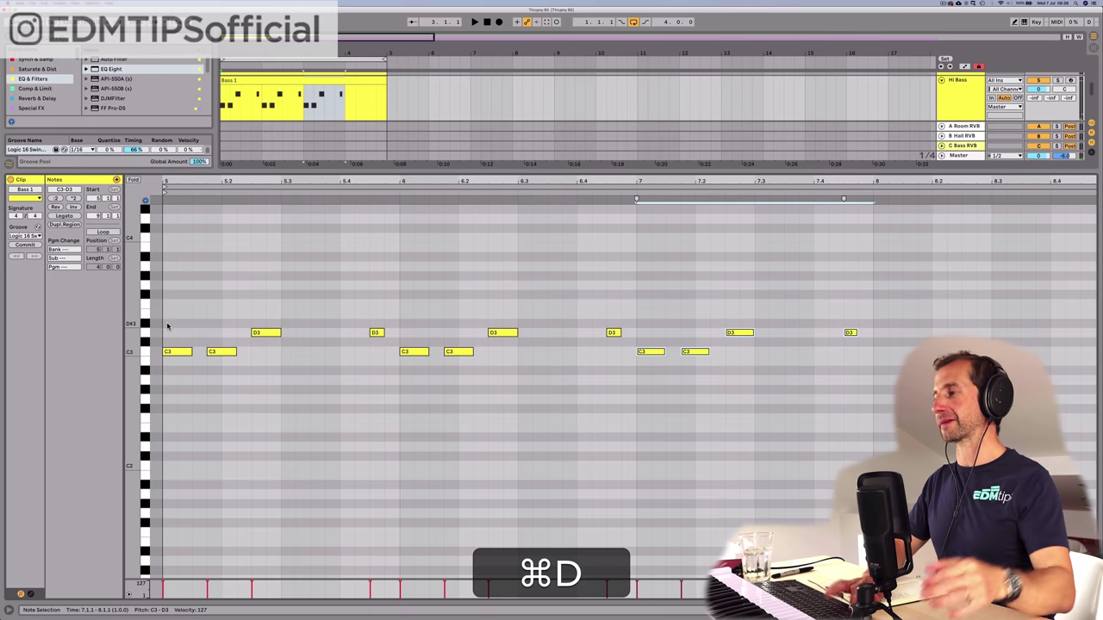
key(super+d)
key(shift+super+Tab)
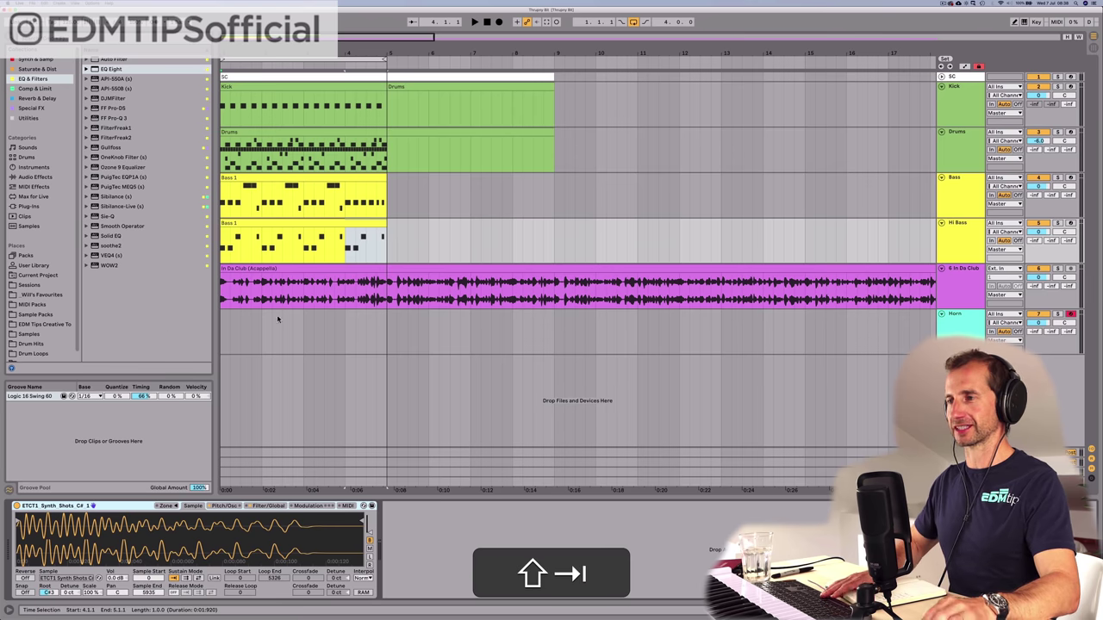
key(space)
click(971, 244)
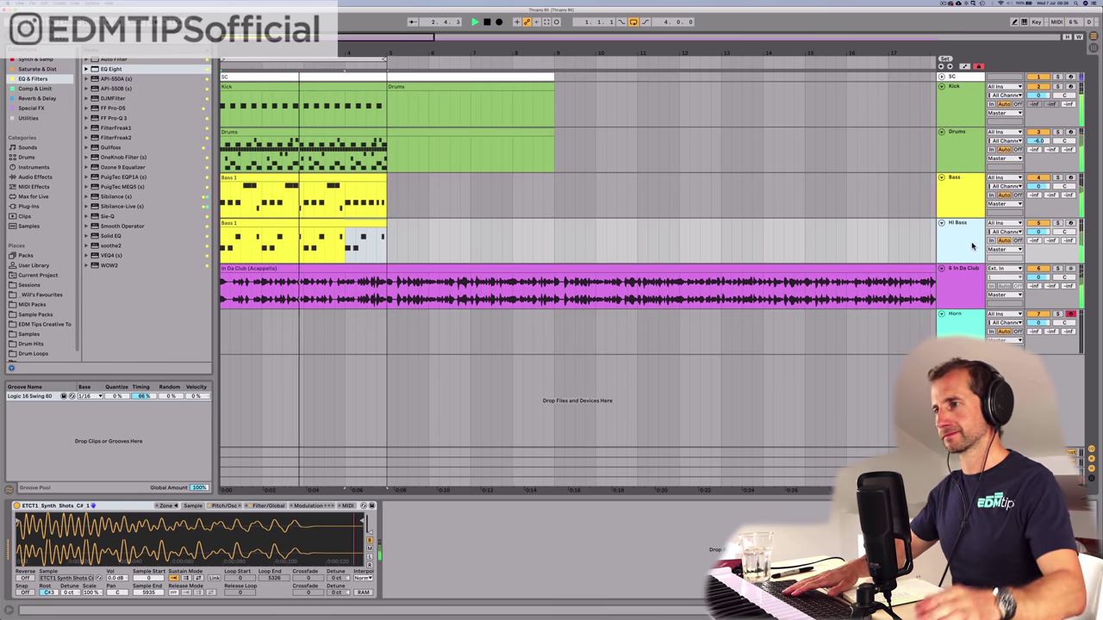
key(space)
Step: Delete the short final D3 from the second and fourth bars of the Hi Bass clip and play back the mix
click(295, 223)
double_click(297, 222)
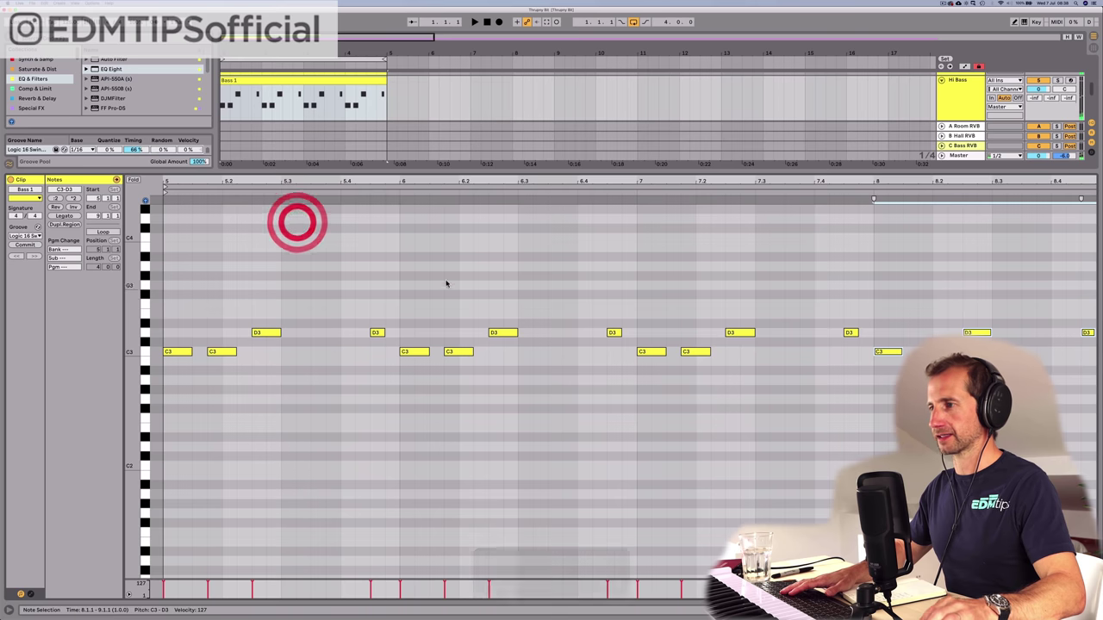
drag(581, 319, 621, 336)
key(BackSpace)
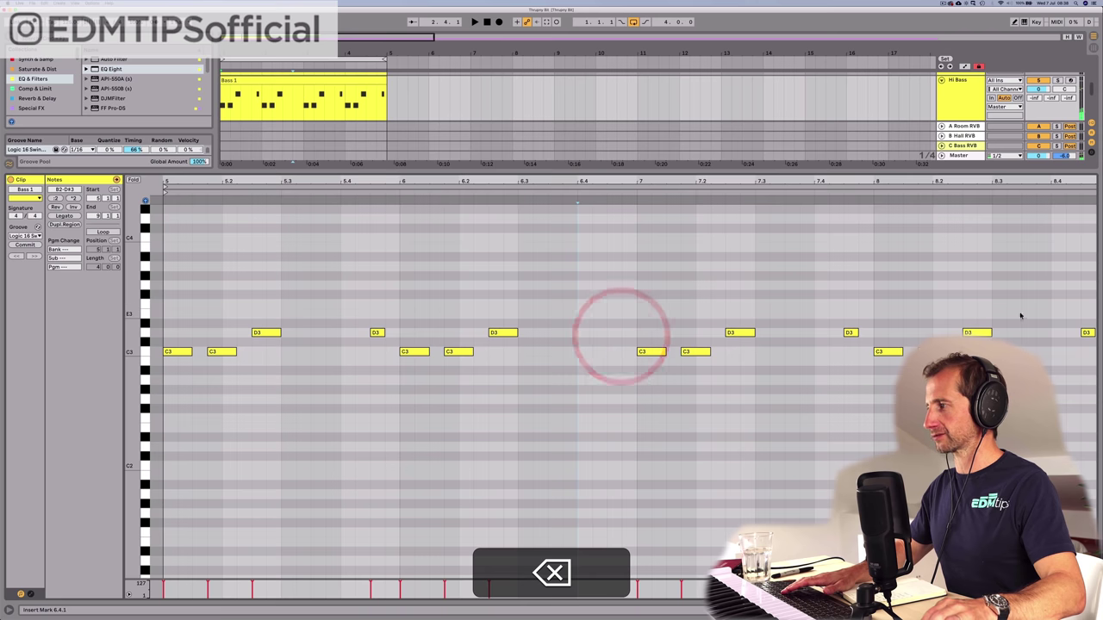
click(1087, 335)
key(BackSpace)
key(space)
key(shift+Tab)
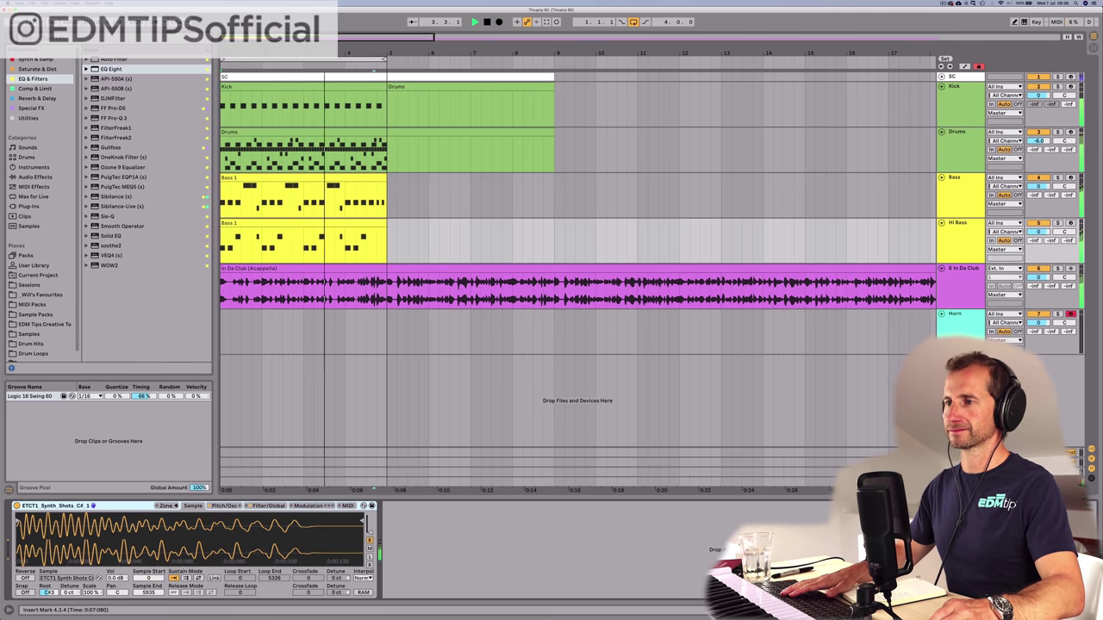
click(969, 247)
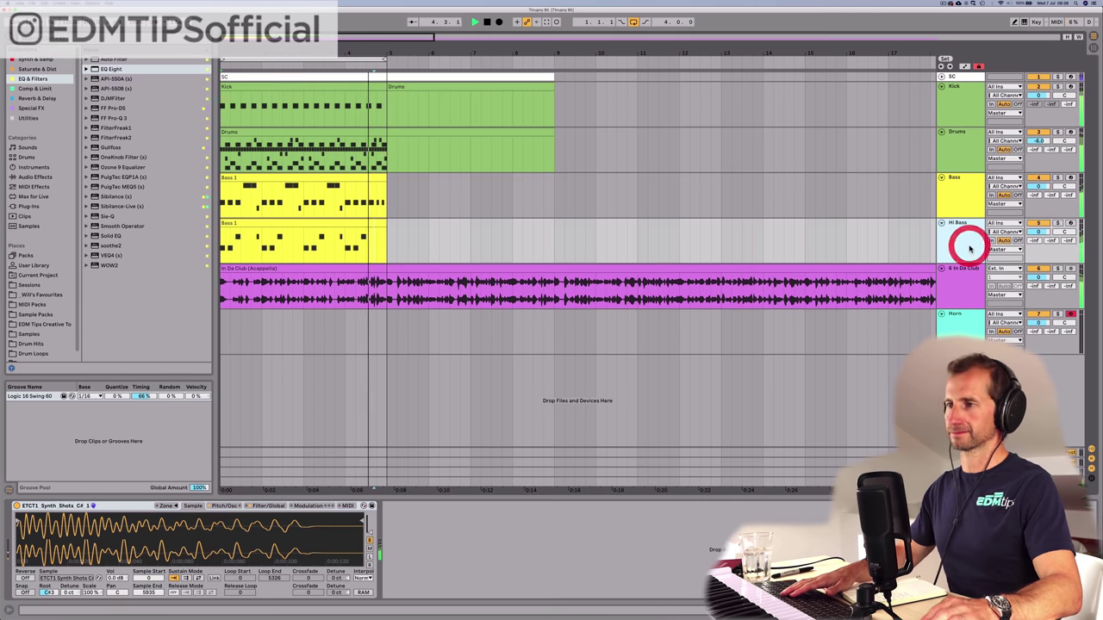
key(space)
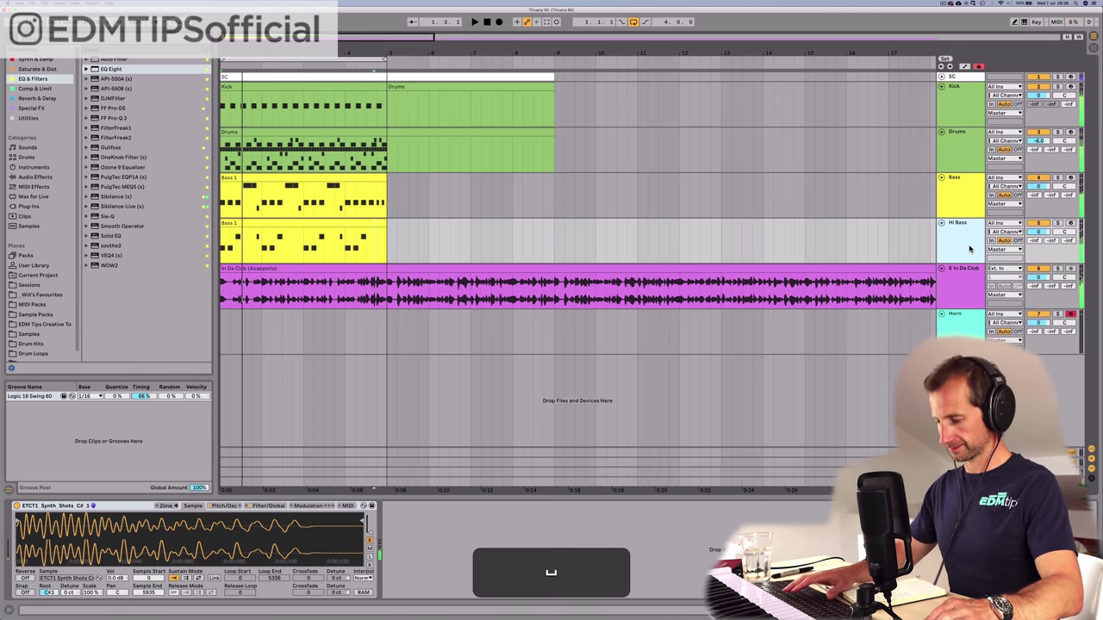
Step: Solo the Hi Bass track and add a Delay effect from the Reverb & Delay collection after its sampler
click(1056, 224)
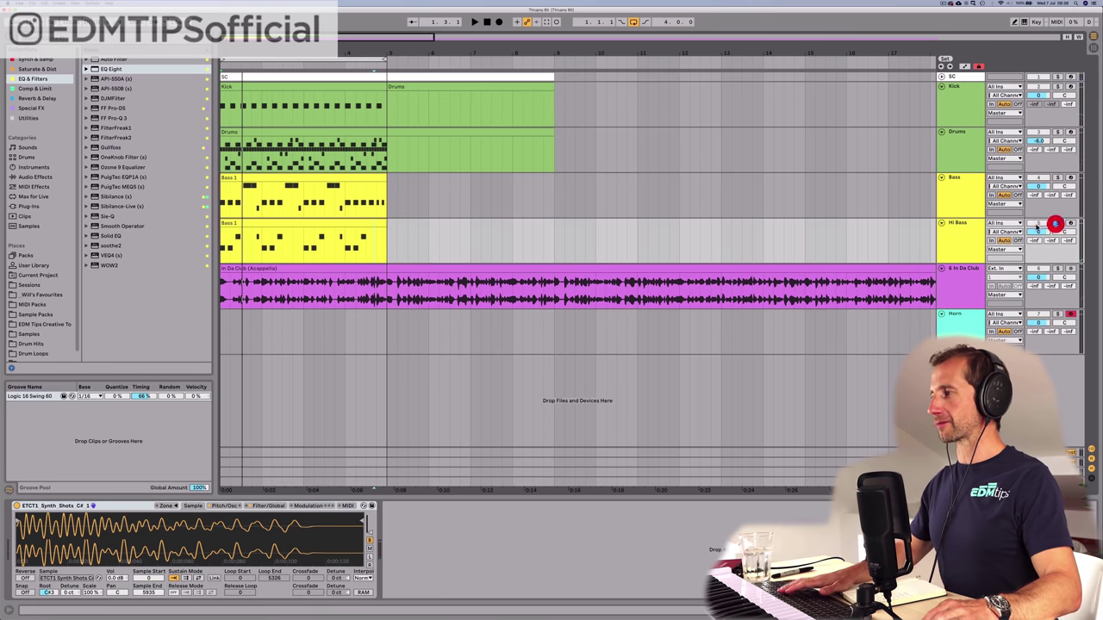
click(955, 231)
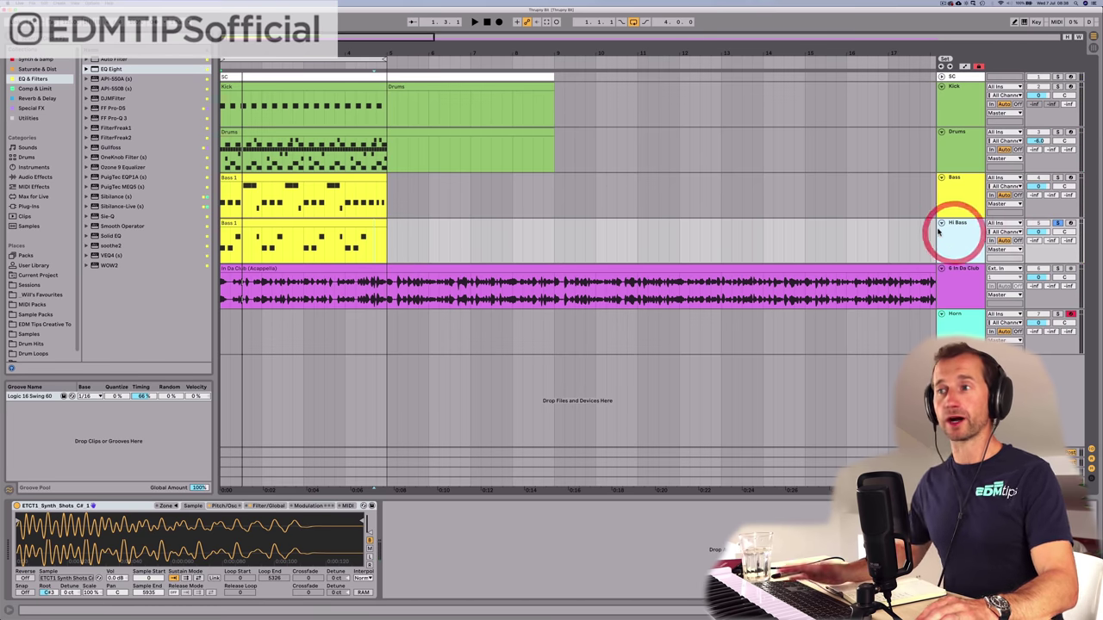
click(31, 98)
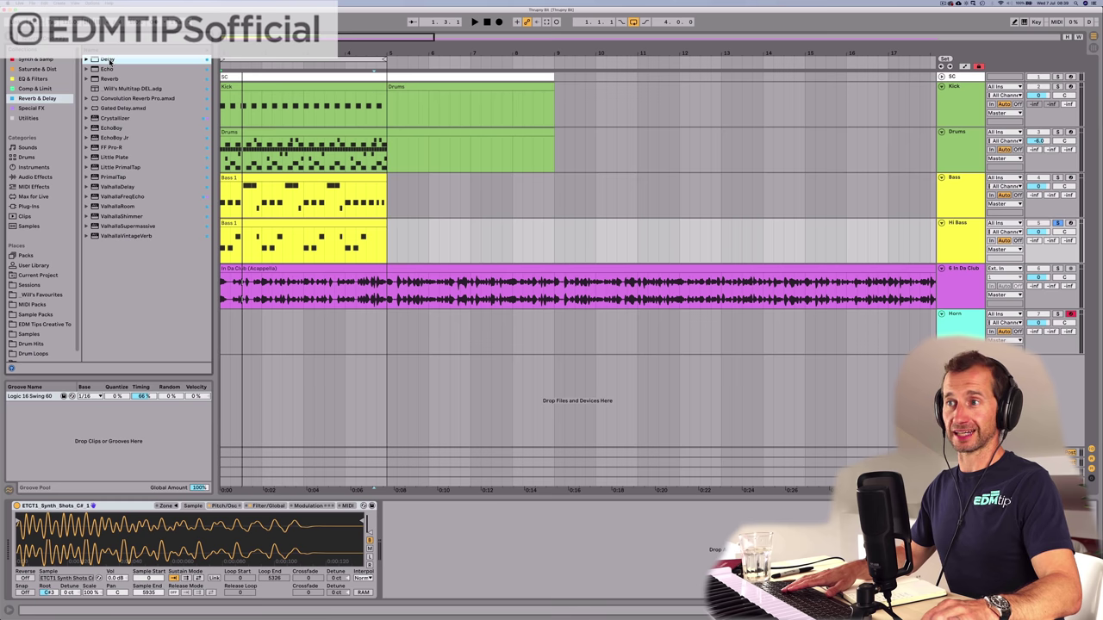
drag(444, 504, 443, 532)
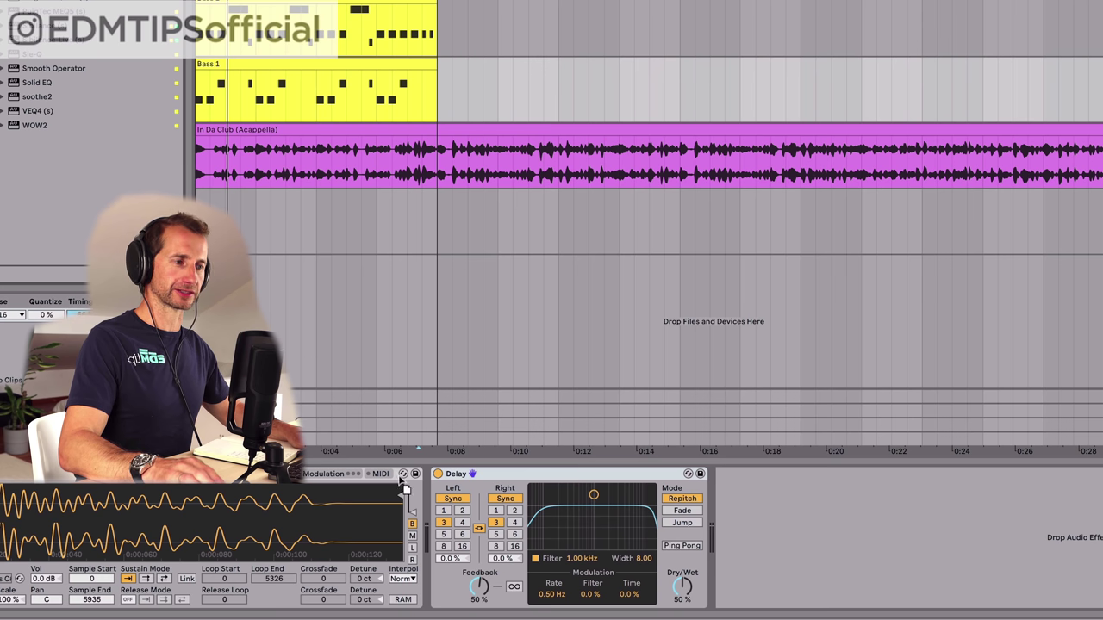
Step: Insert an EQ Eight before the Delay with a low cut at 156 Hz and play the Hi Bass
drag(403, 482, 450, 505)
key(space)
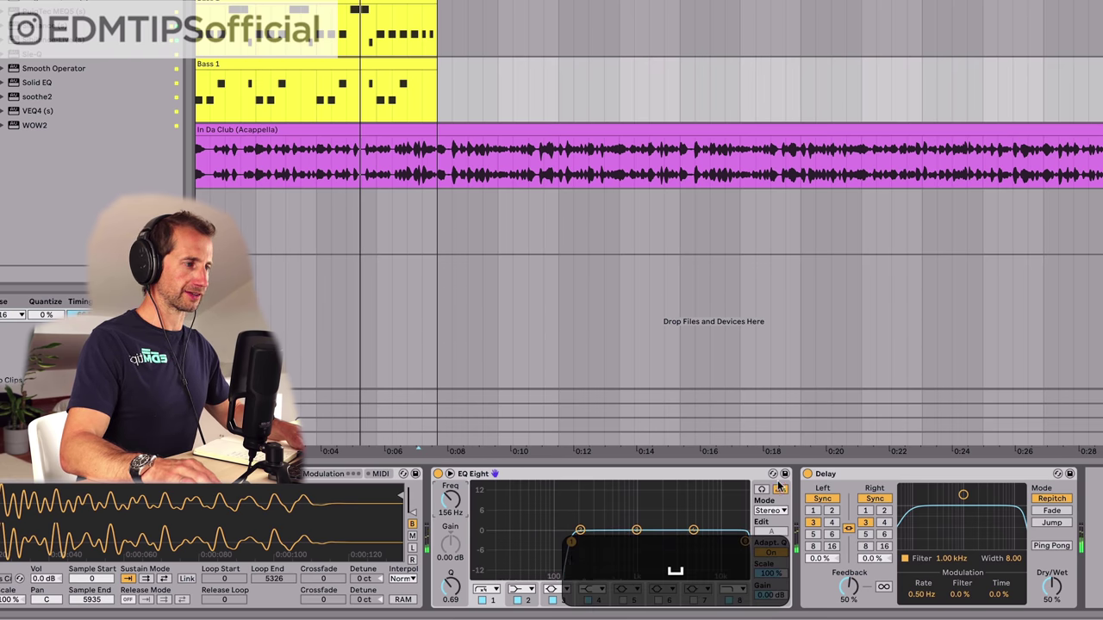
Step: Set the Delay to Ping Pong, 100% wet and 0% feedback, with unlinked channels in Time mode, both at 1.00 ms
click(840, 475)
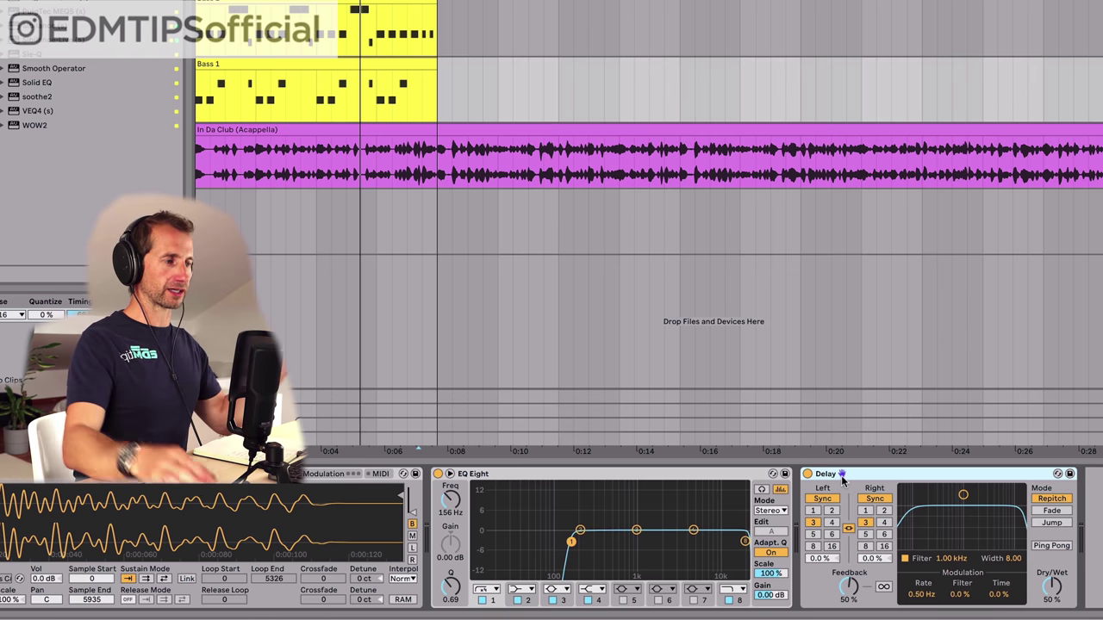
click(1053, 582)
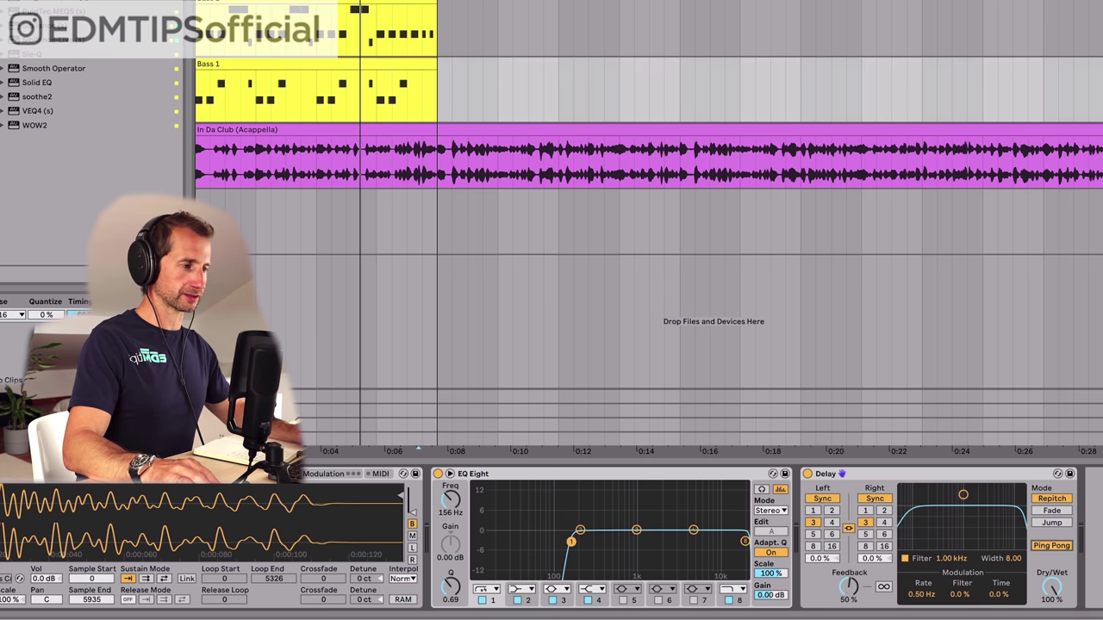
click(874, 500)
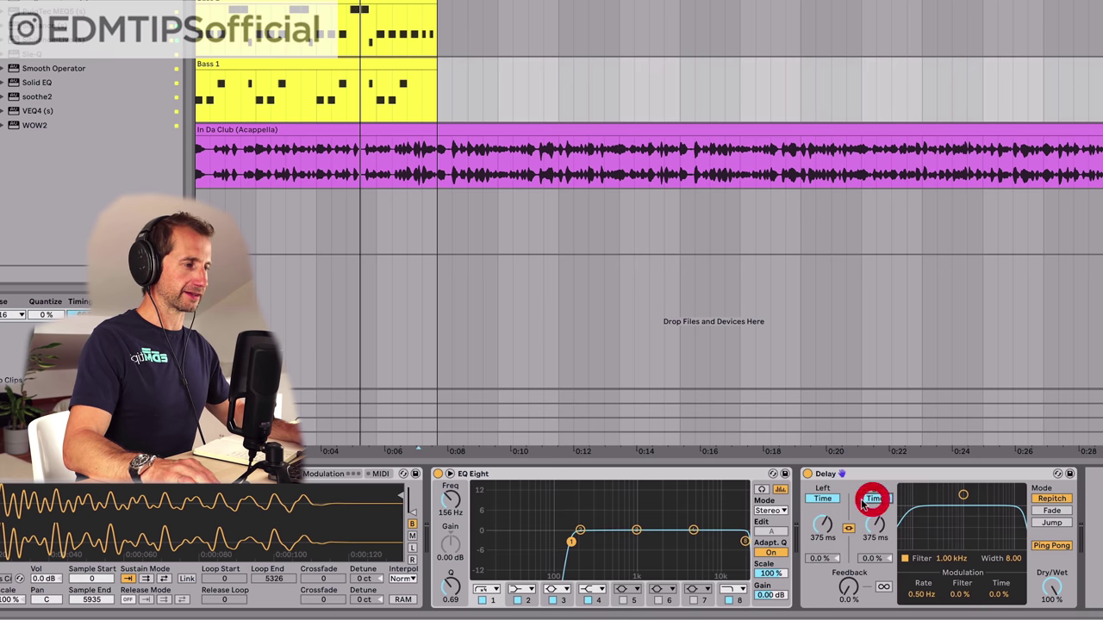
click(848, 529)
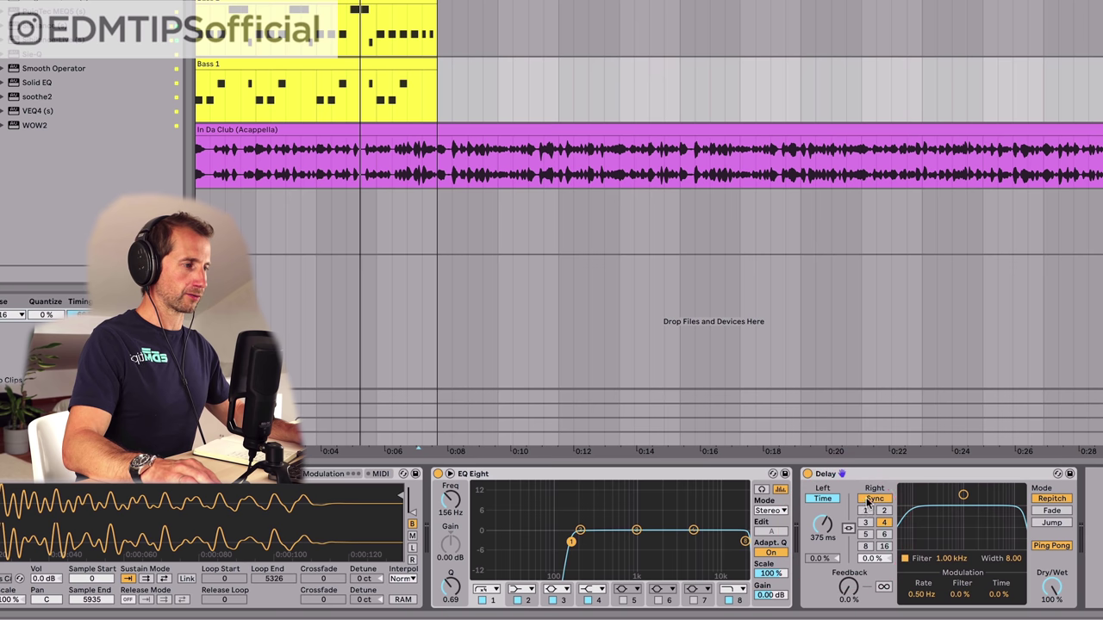
click(874, 498)
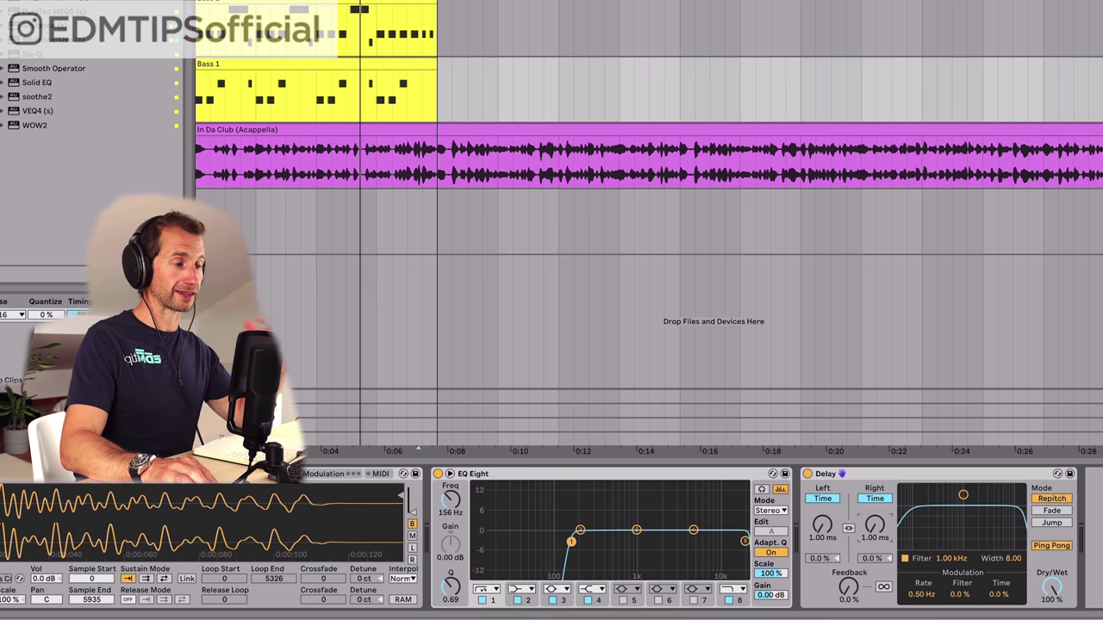
Step: Play the soloed Hi Bass, compare it with the Delay bypassed, and set the right channel's delay time to 5.51 ms
key(space)
drag(874, 526, 874, 517)
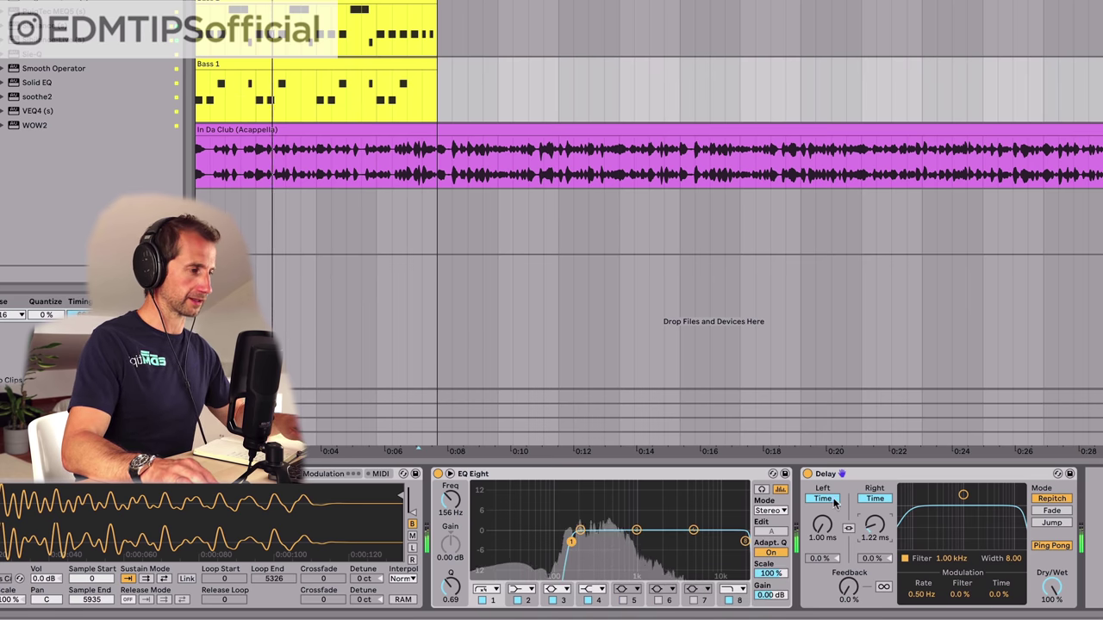
click(807, 474)
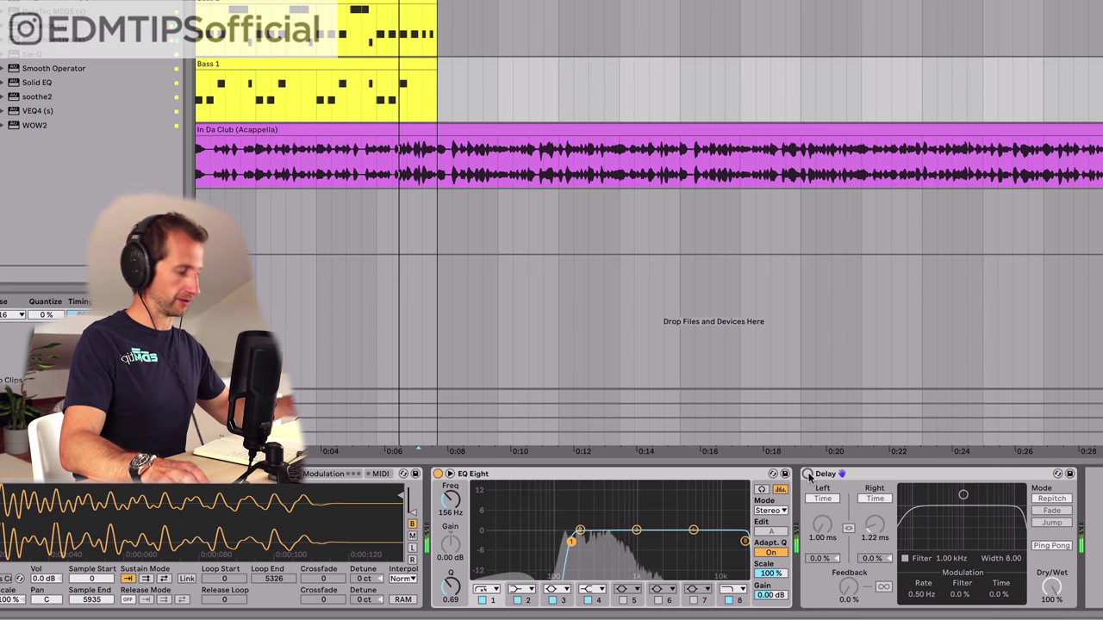
click(808, 474)
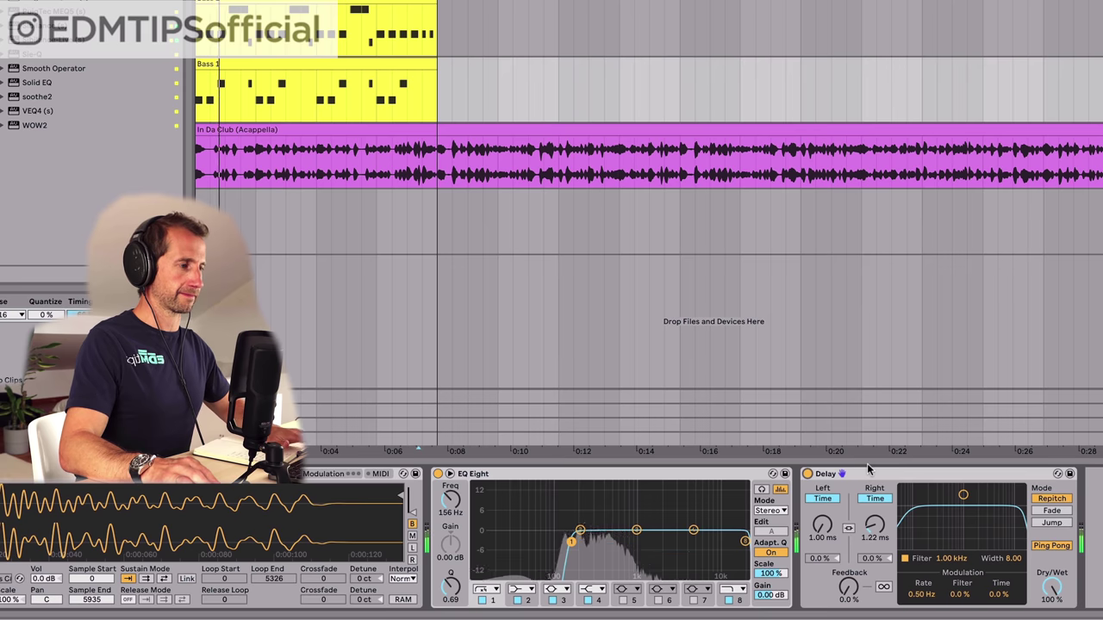
key(alt+m)
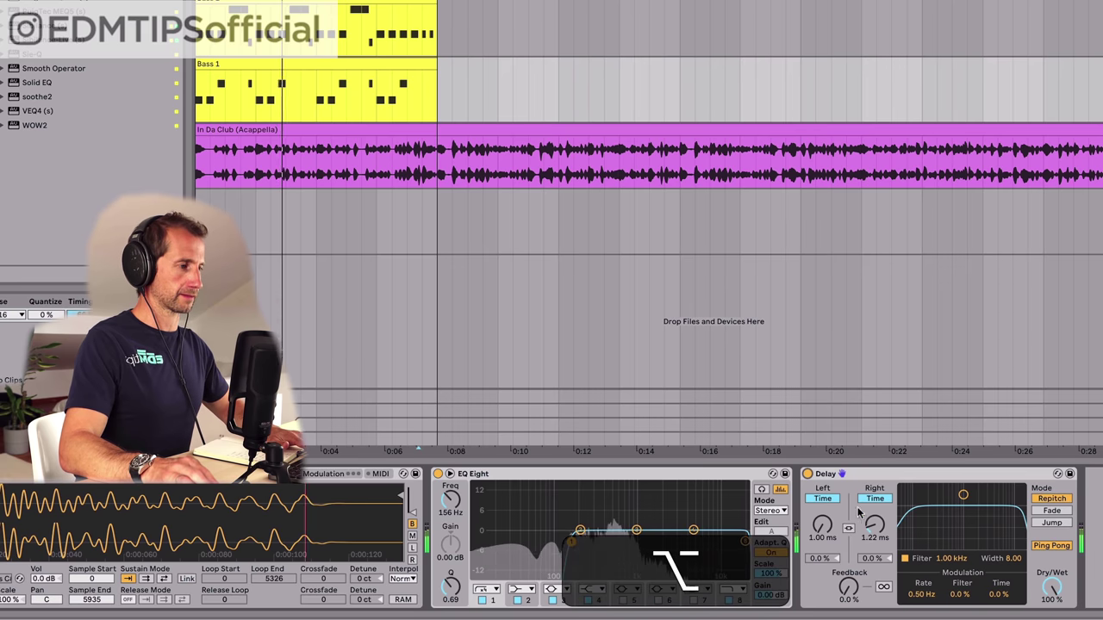
drag(875, 525, 874, 489)
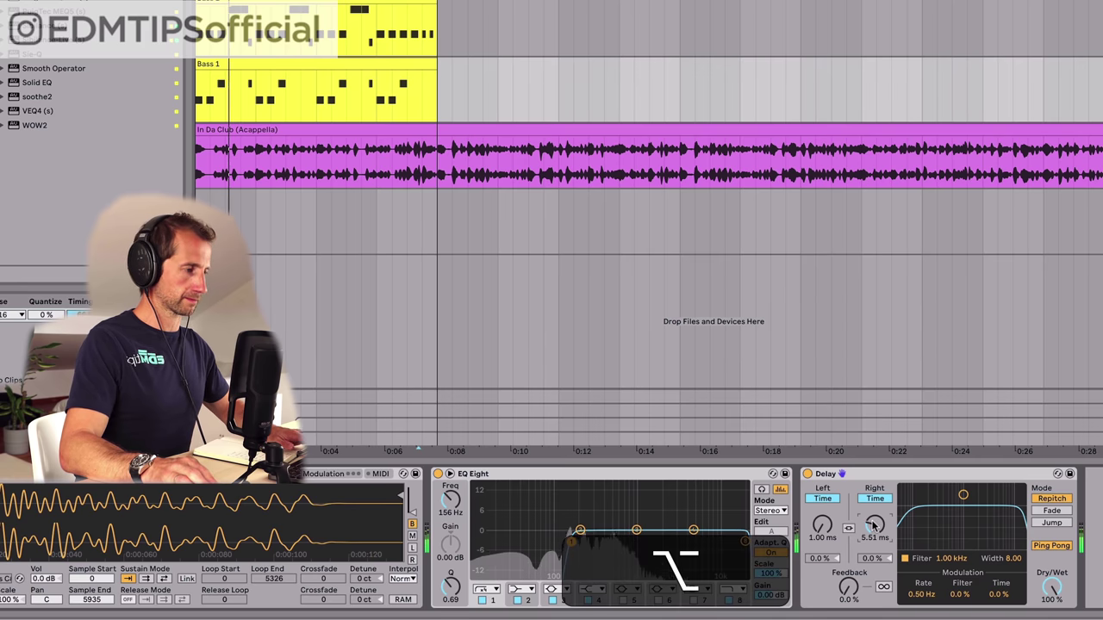
key(alt+m)
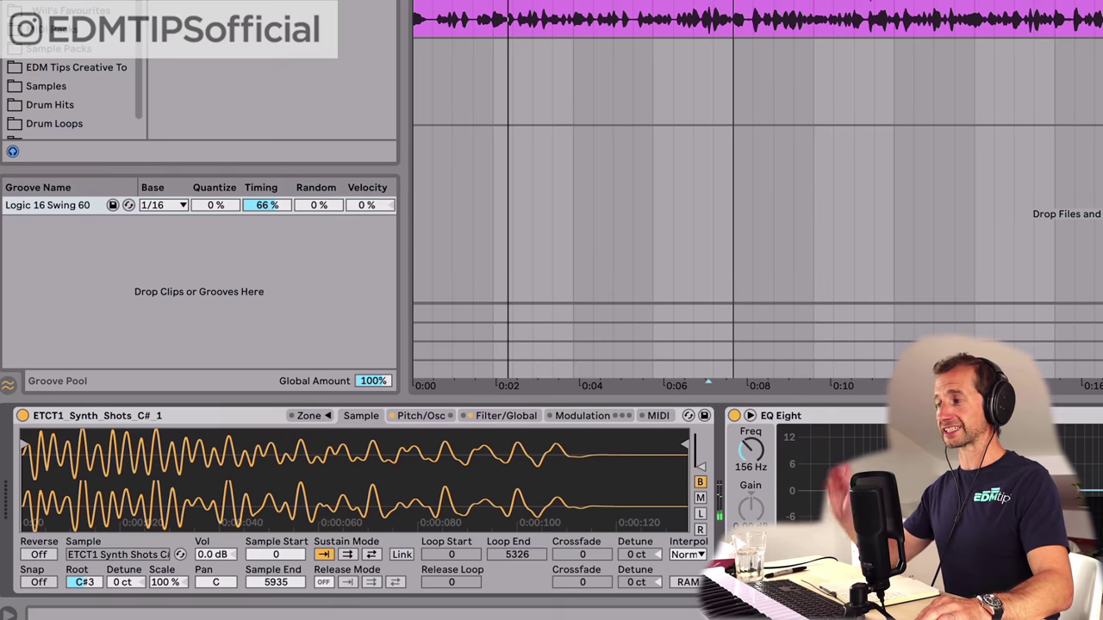
Step: Listen to the Bass and Hi Bass soloed together, and unsolo them to hear the full mix
click(763, 369)
click(93, 418)
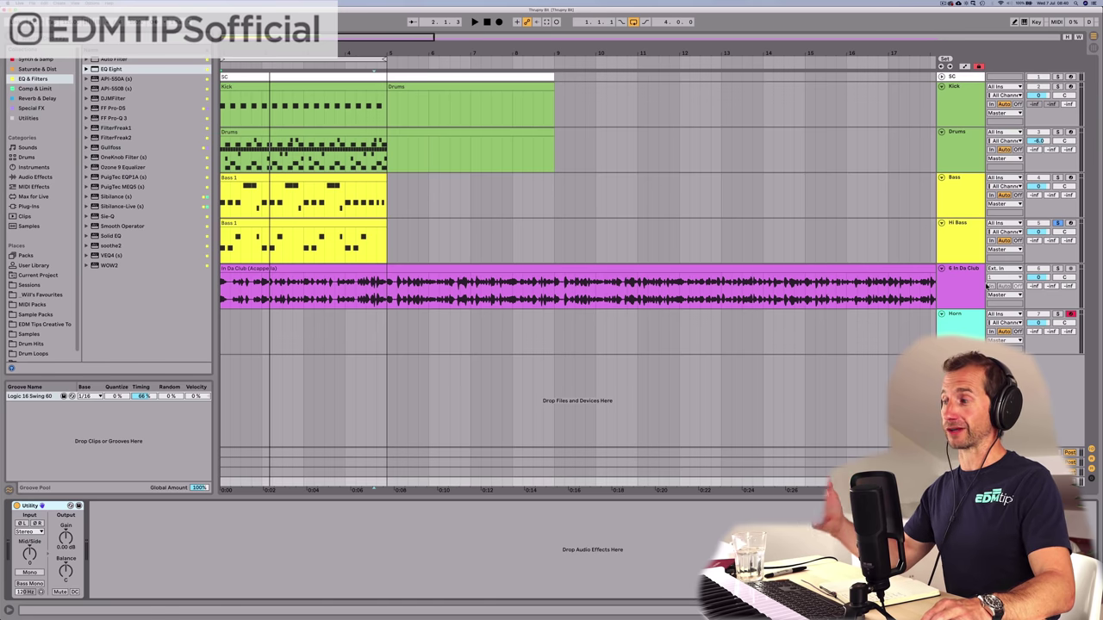
super+click(1059, 178)
super+click(948, 233)
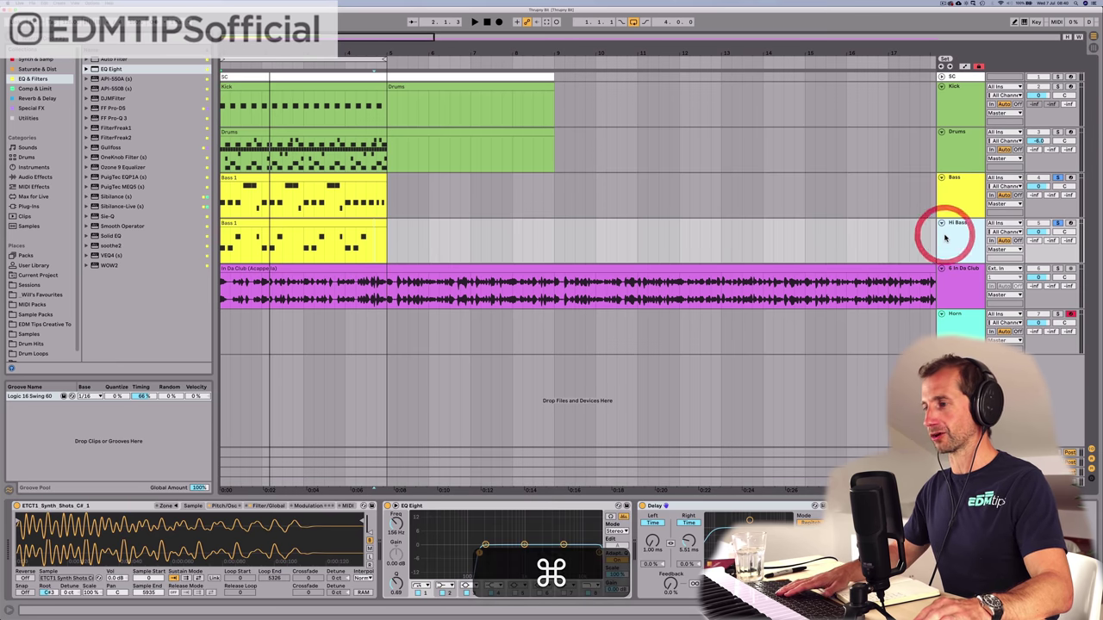
key(space)
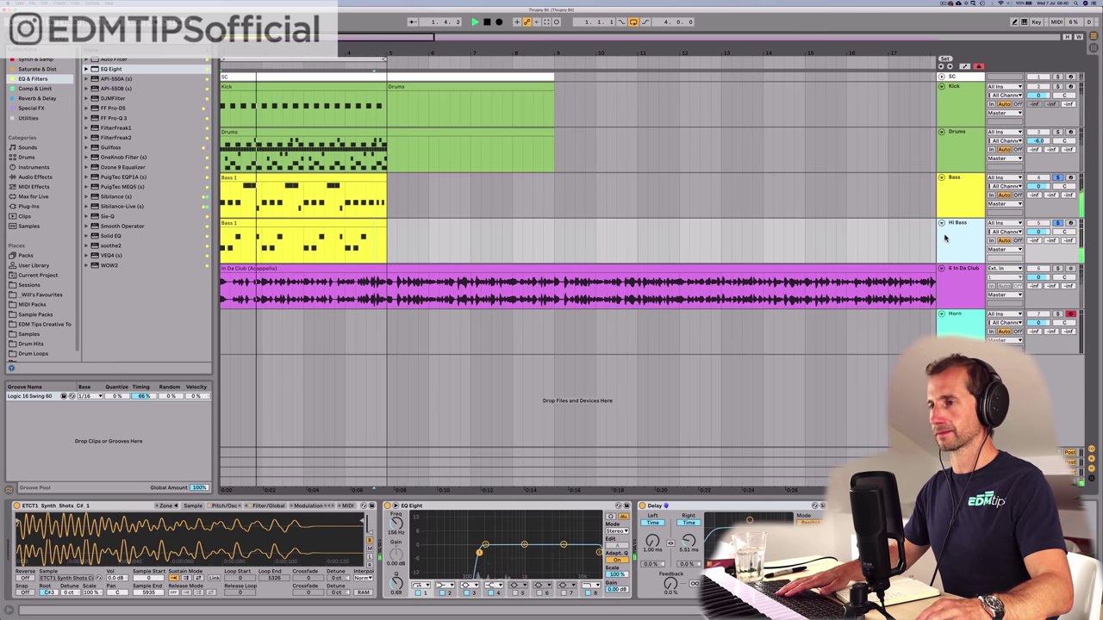
click(1059, 178)
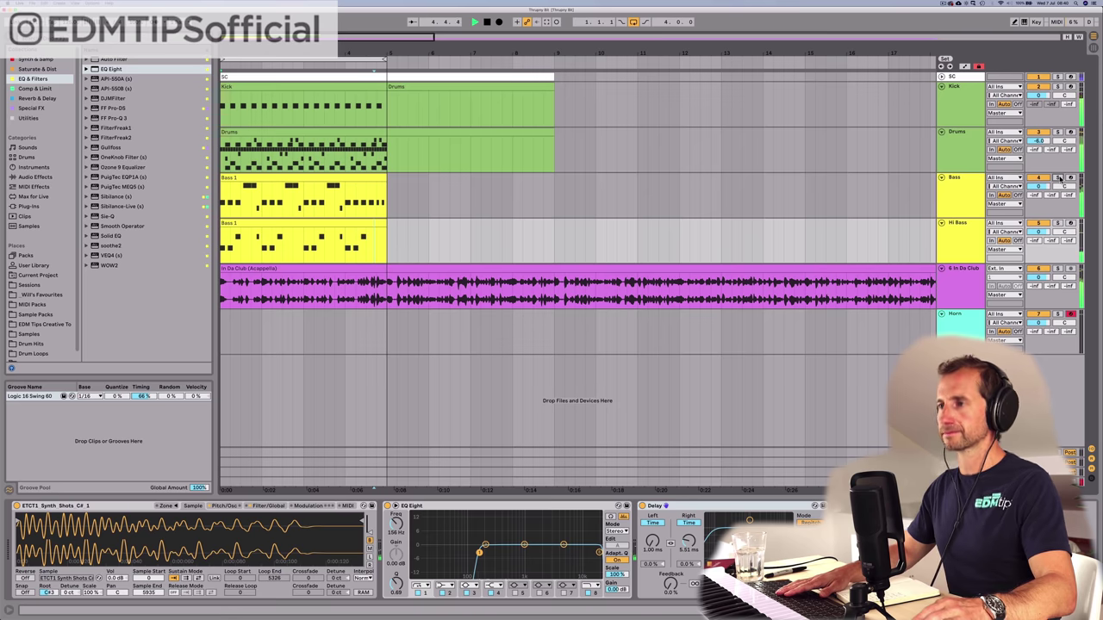
scroll(595, 94, down, 3)
key(space)
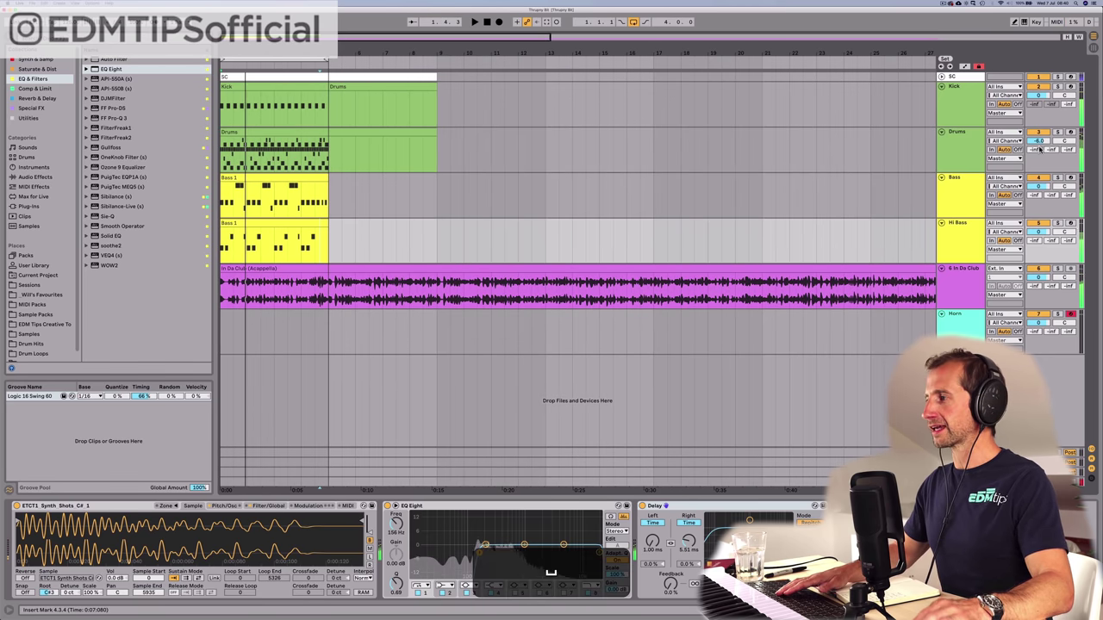
Step: During playback, set the Hi Bass Delay's right channel time to 37.1 ms and its feedback to 0%
click(948, 239)
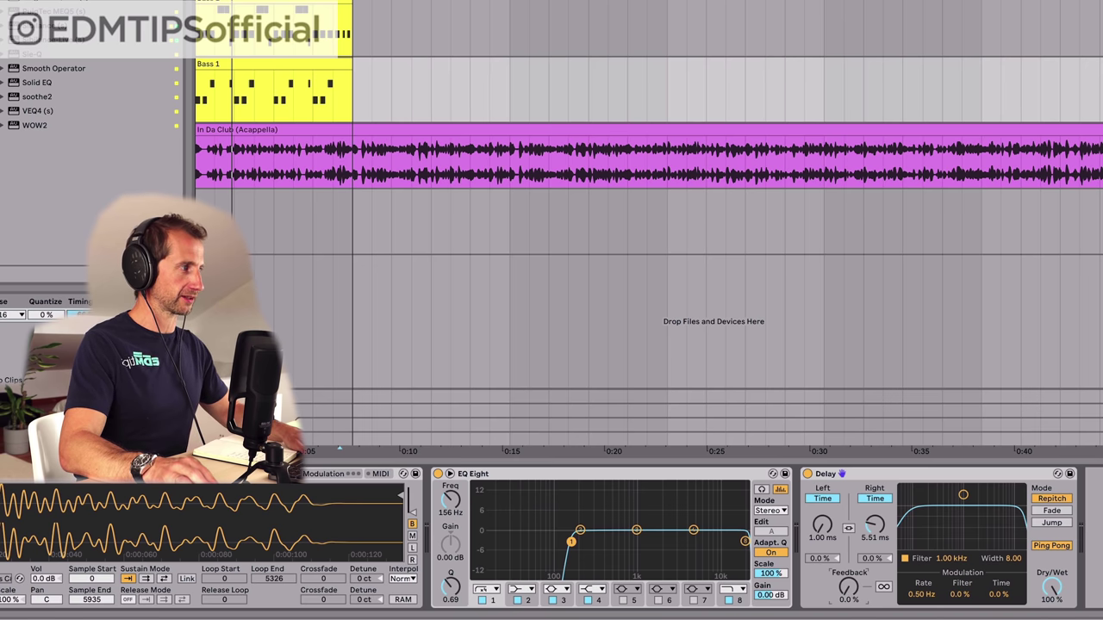
key(space)
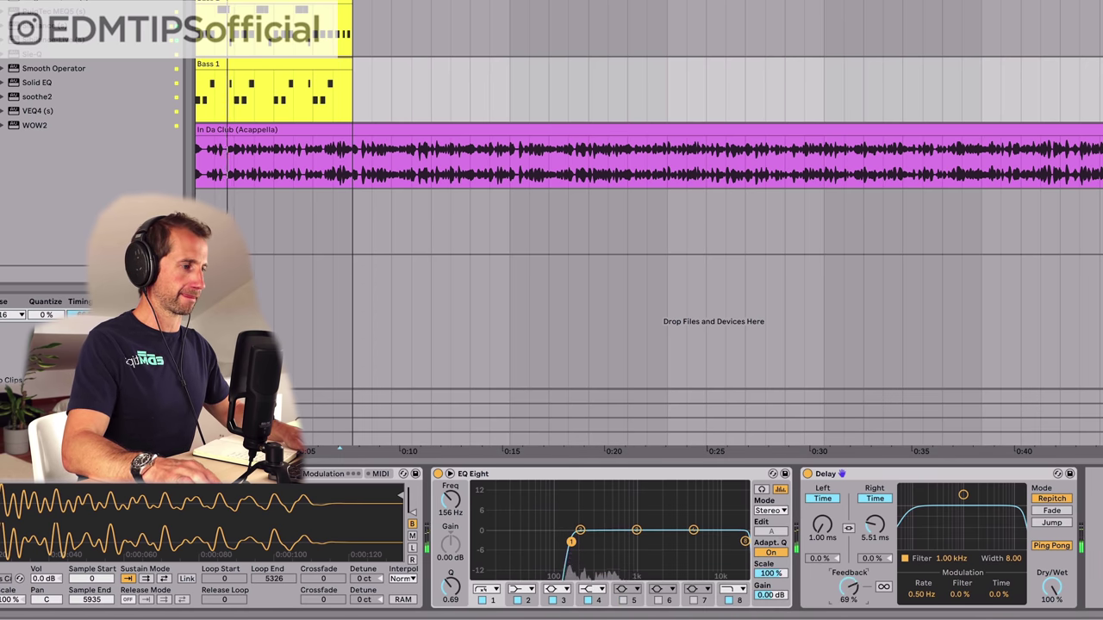
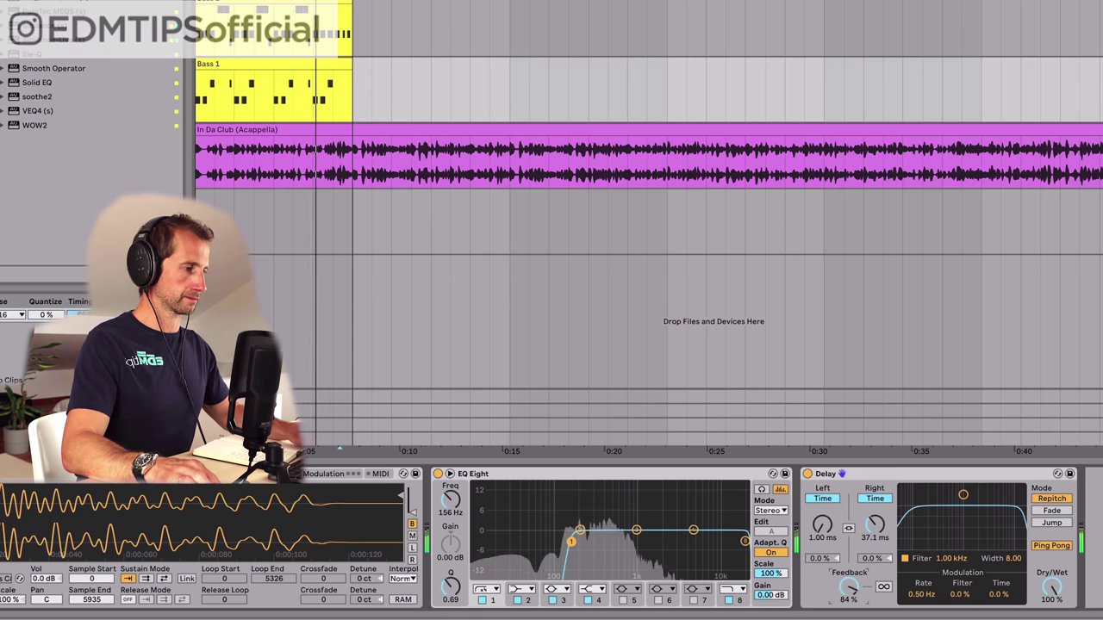
key(space)
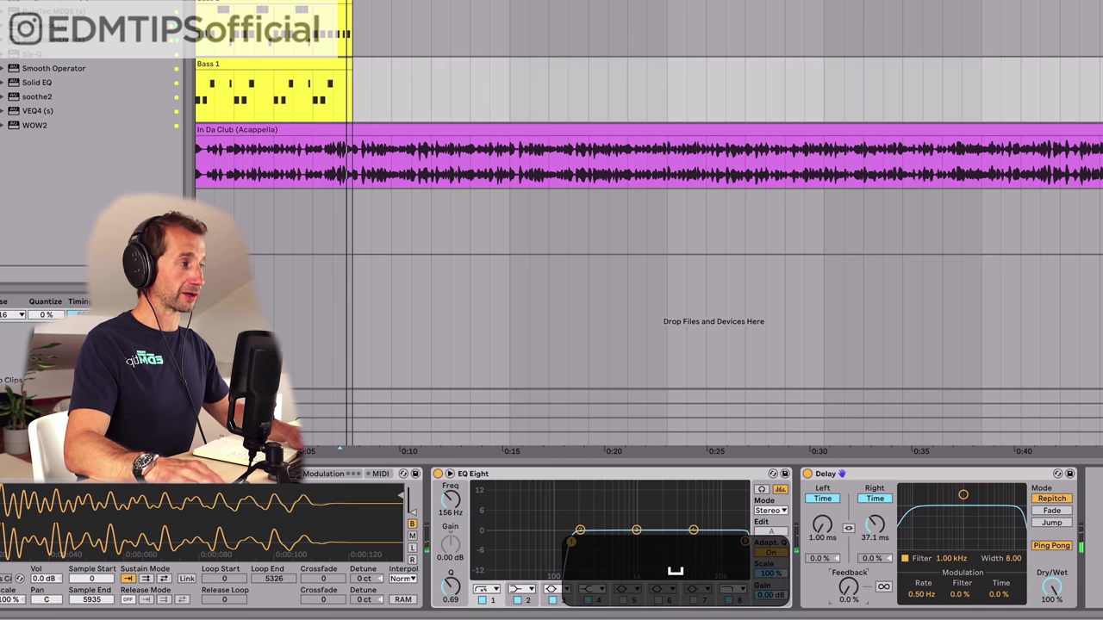
key(space)
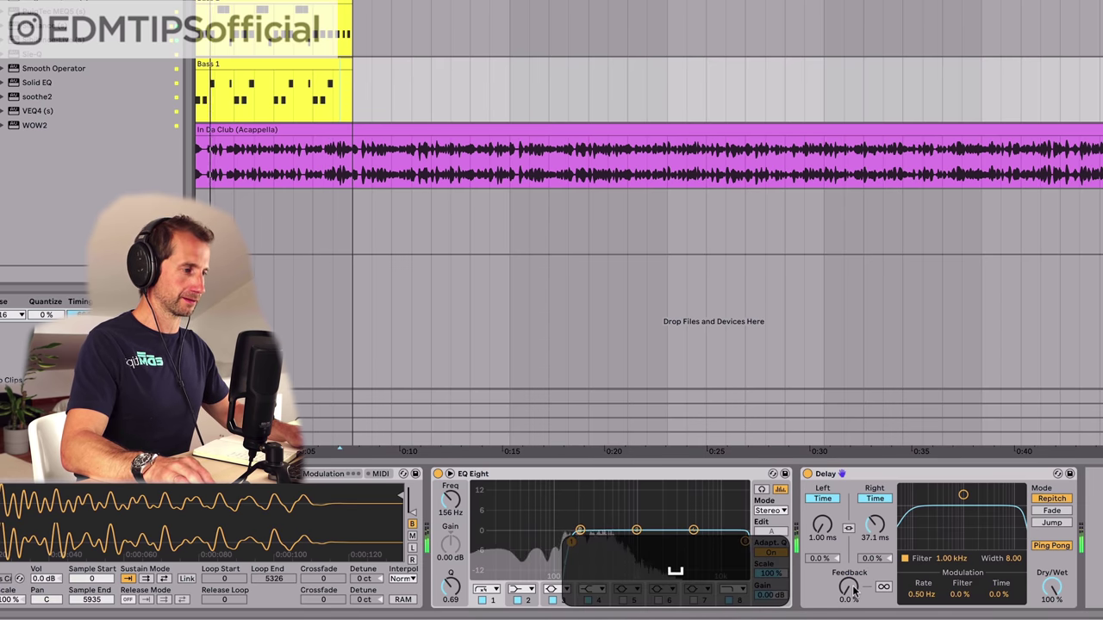
drag(851, 588, 849, 619)
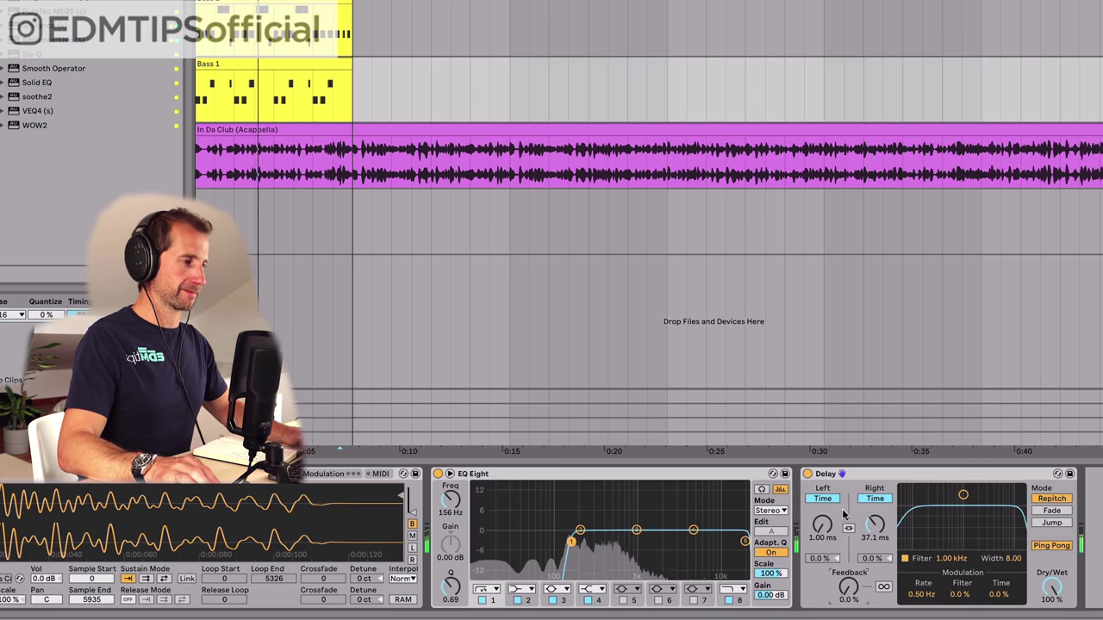
key(space)
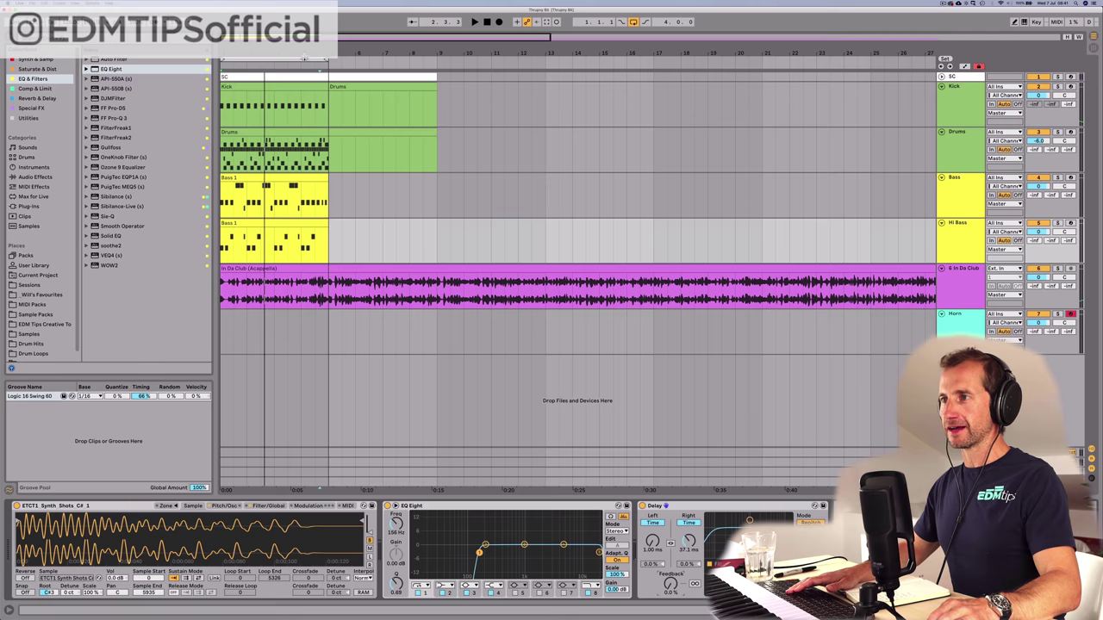
Step: Switch to the Session mixer and shorten the decay time of the Room RVB return's reverb to 743 ms, inspecting its Utility and EQ Eight
drag(275, 57, 275, 34)
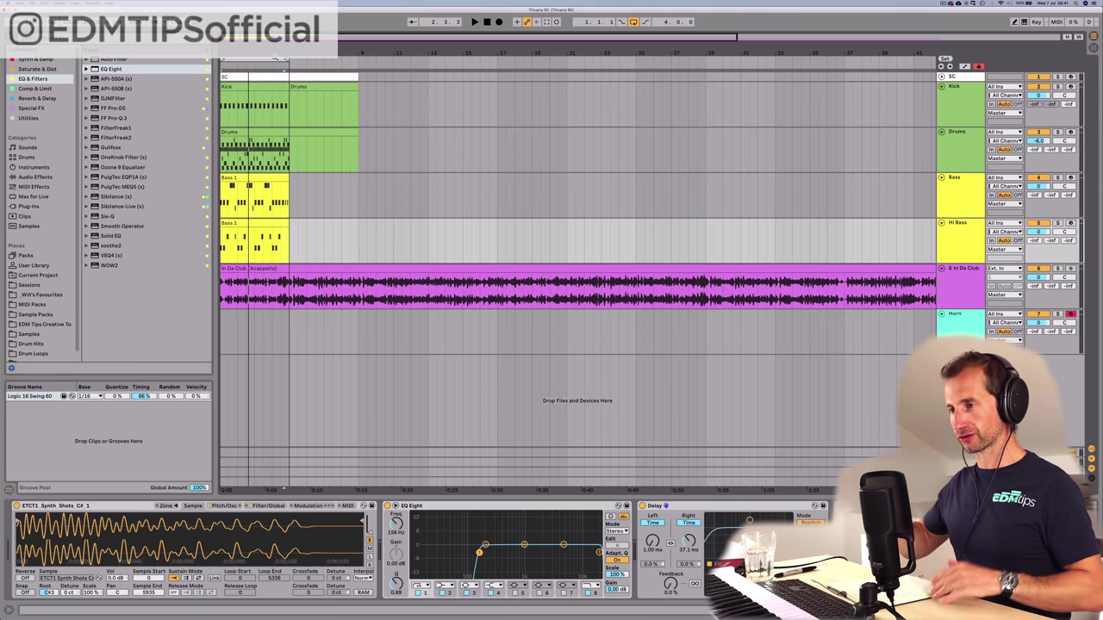
click(960, 278)
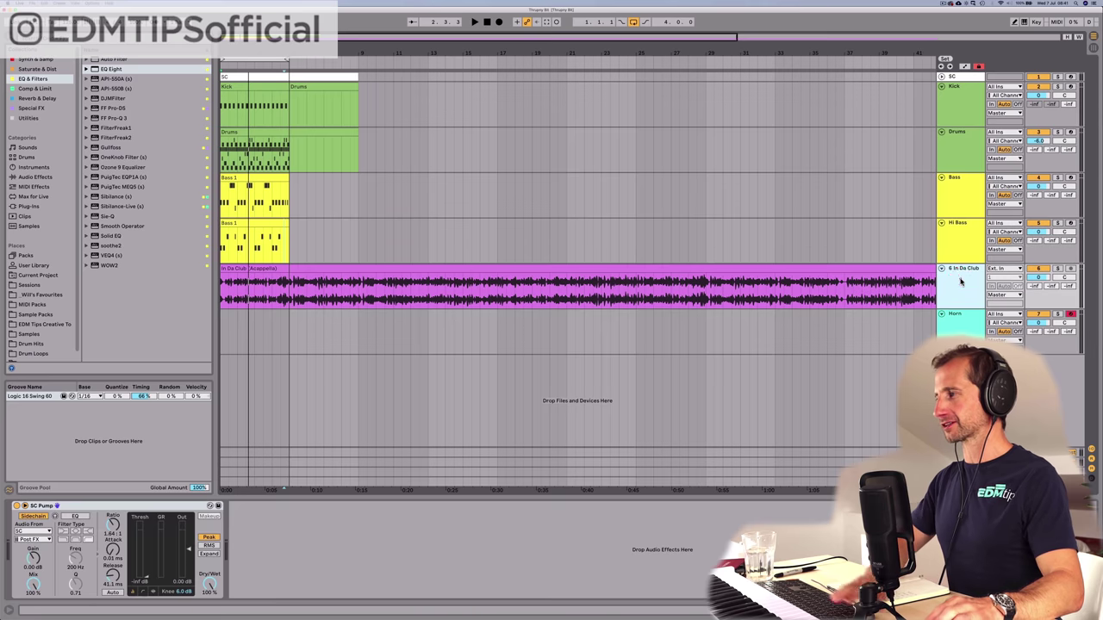
key(Tab)
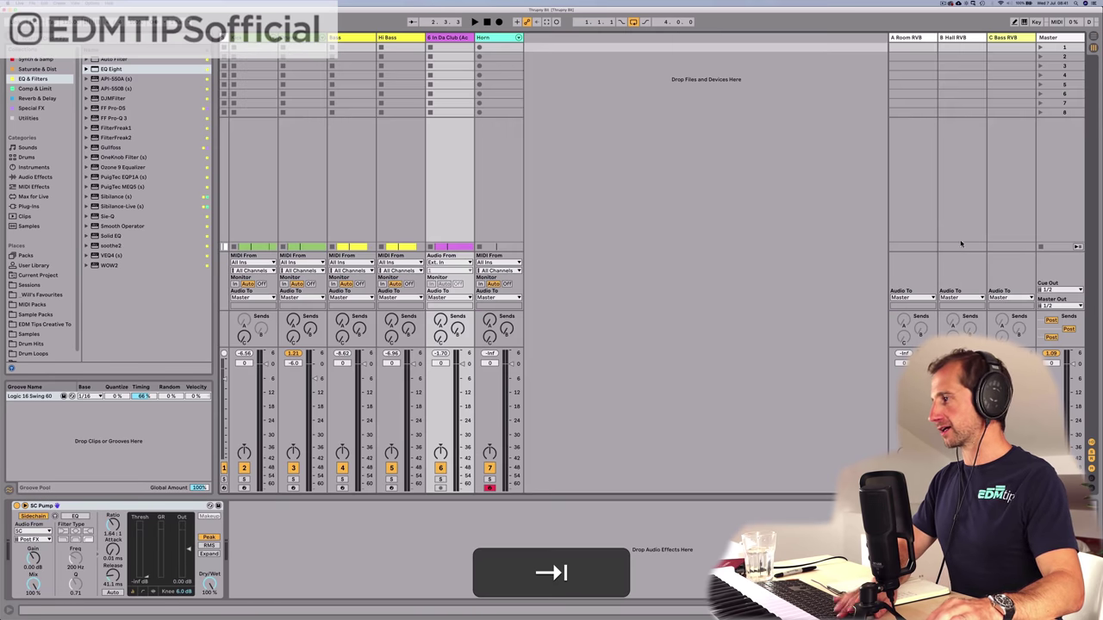
click(920, 37)
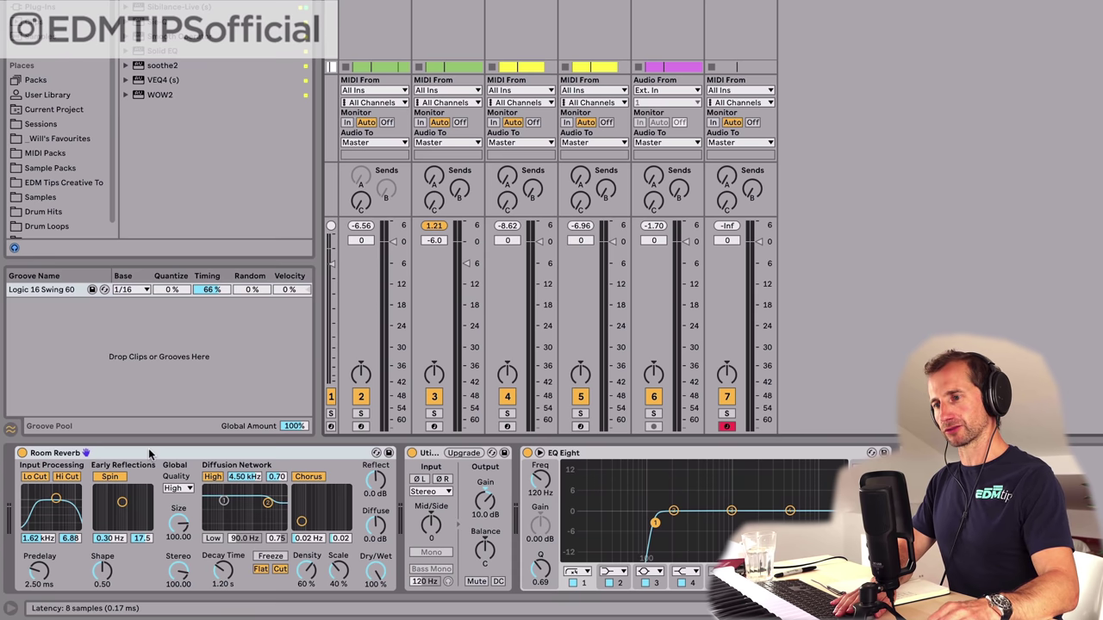
click(149, 449)
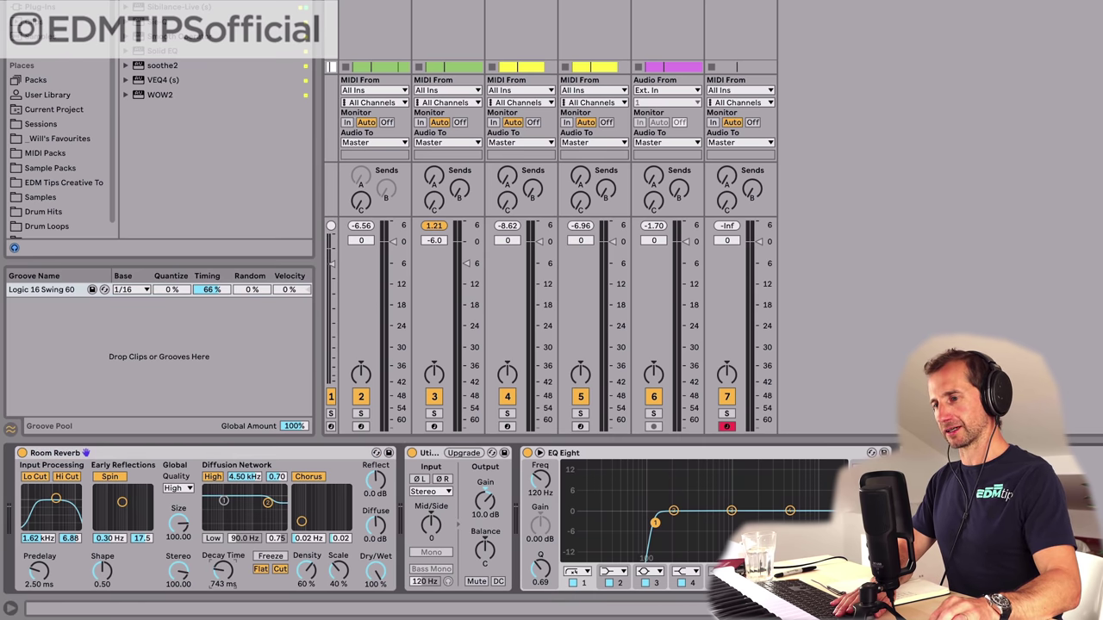
click(423, 454)
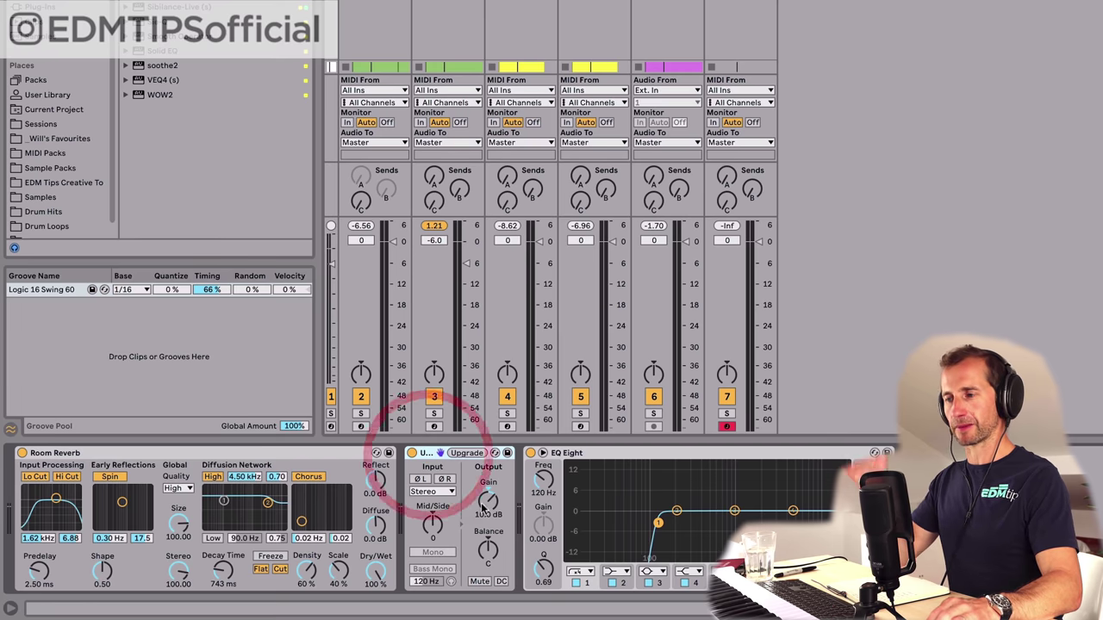
click(591, 454)
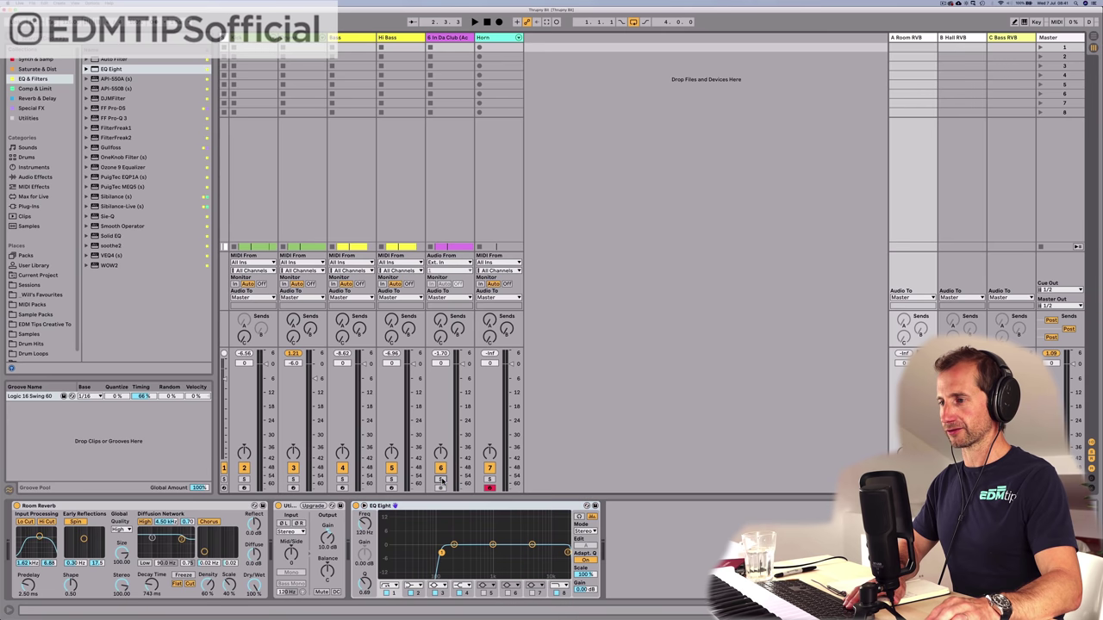
Step: Solo the In Da Club vocal, send it to Room RVB at -8.0 dB, set the reverb decay to 517 ms, and unsolo it
click(653, 411)
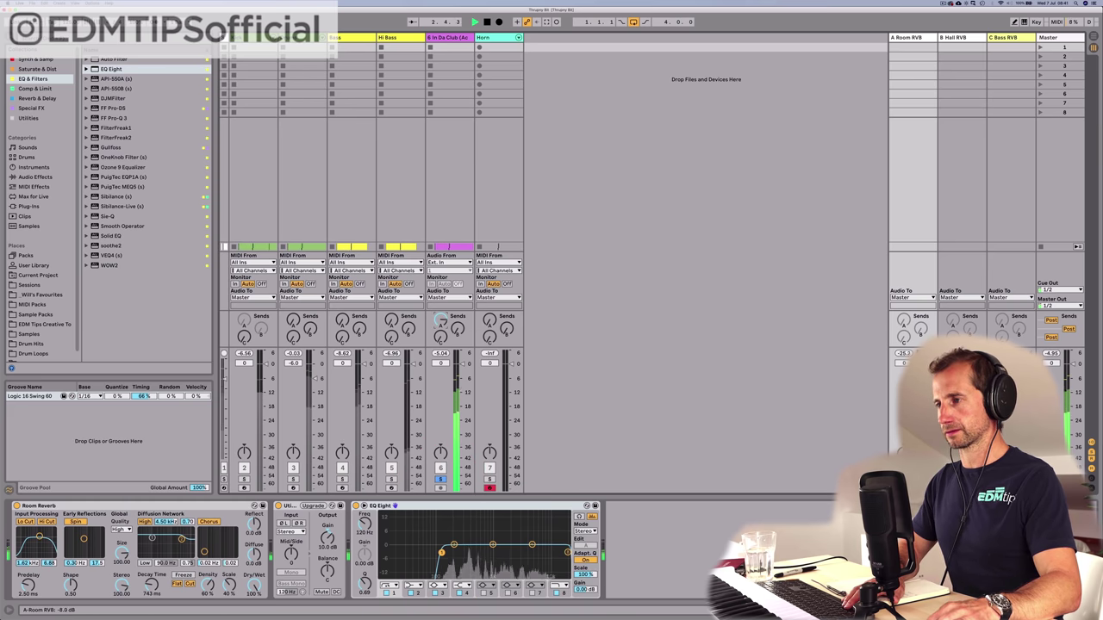
drag(158, 586, 157, 593)
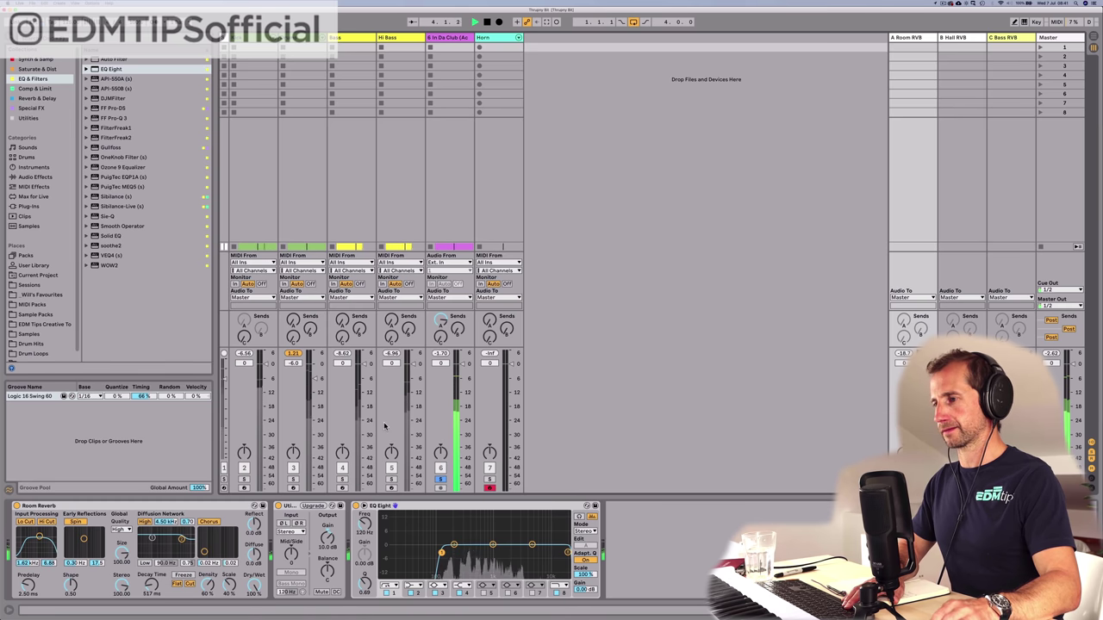
click(441, 479)
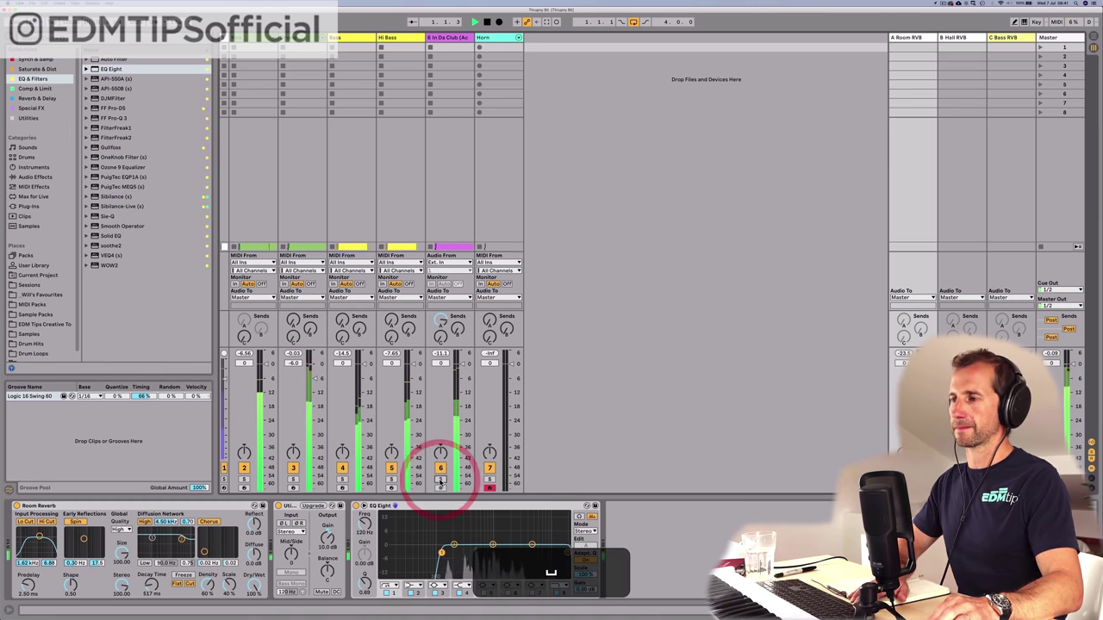
Step: Stop playback and delete the Hall RVB and Bass RVB return tracks
click(924, 38)
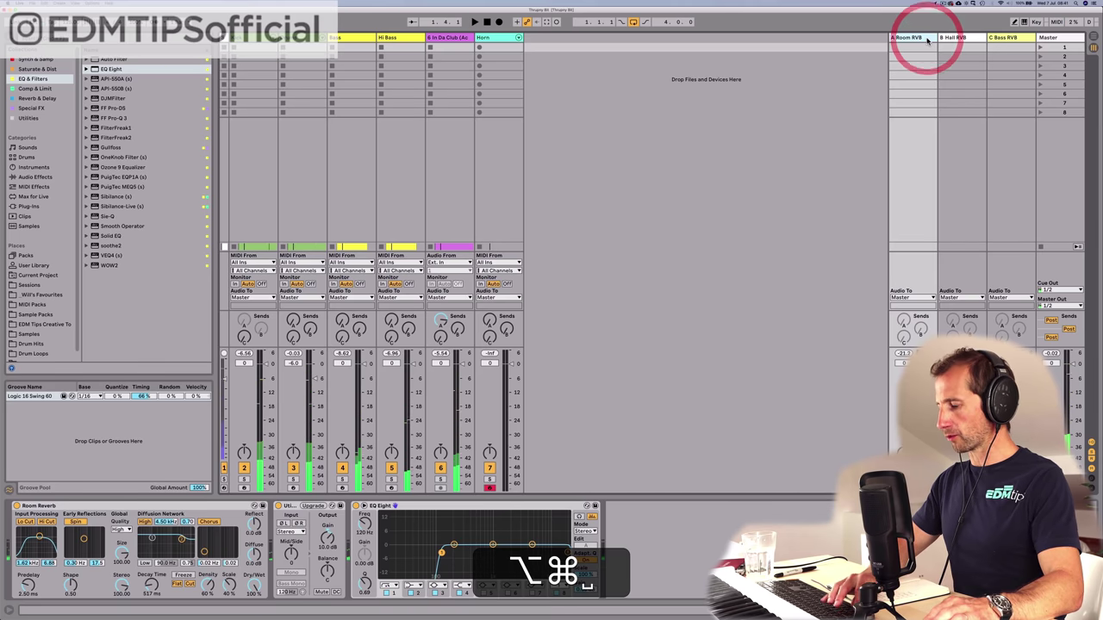
click(955, 38)
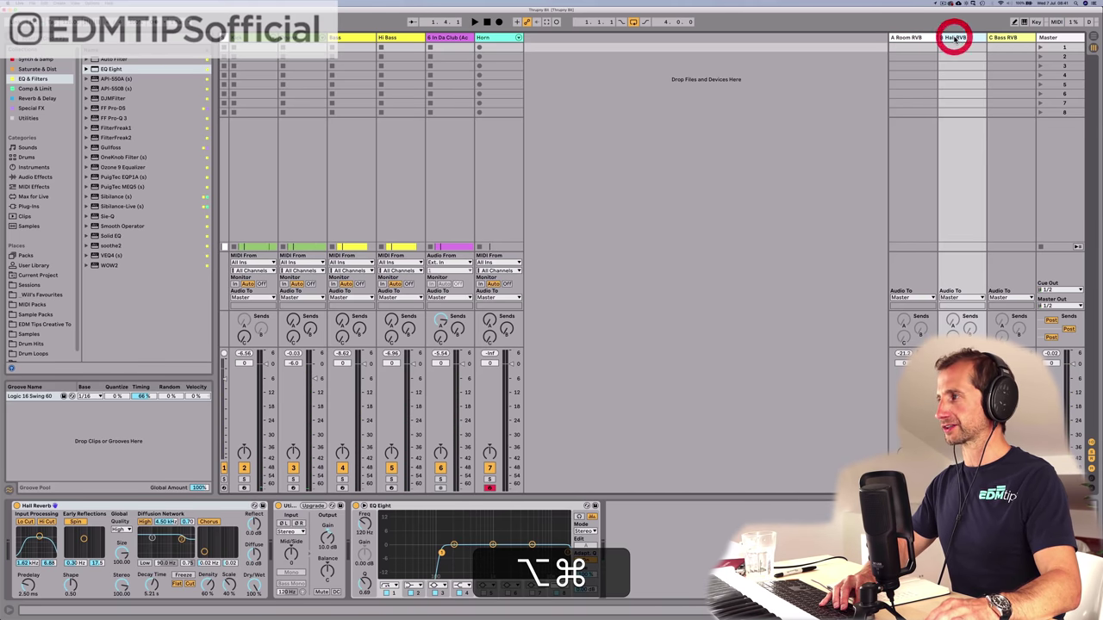
key(BackSpace)
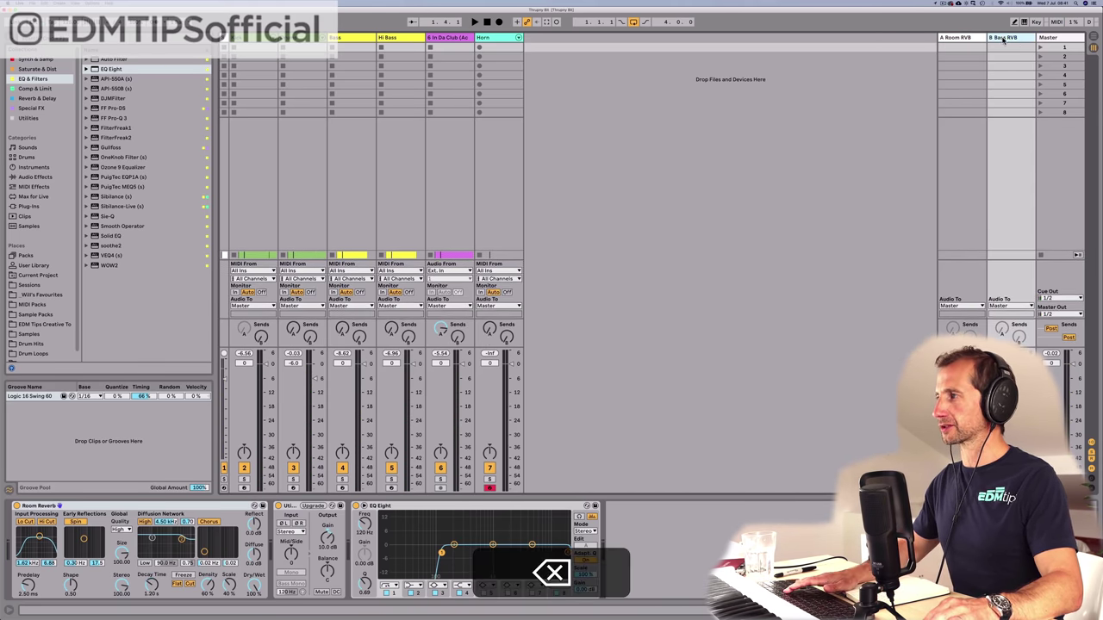
click(1004, 38)
key(BackSpace)
Step: Insert a new return track after Room RVB and name it Del
key(alt+super+t)
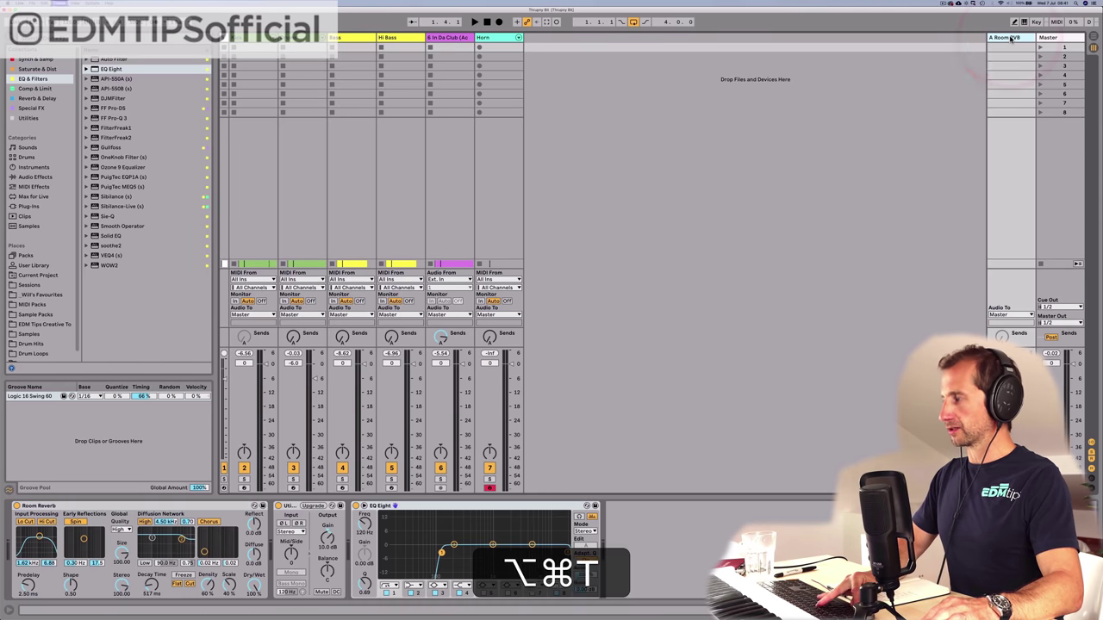
click(1009, 36)
key(shift+super+d)
text(el)
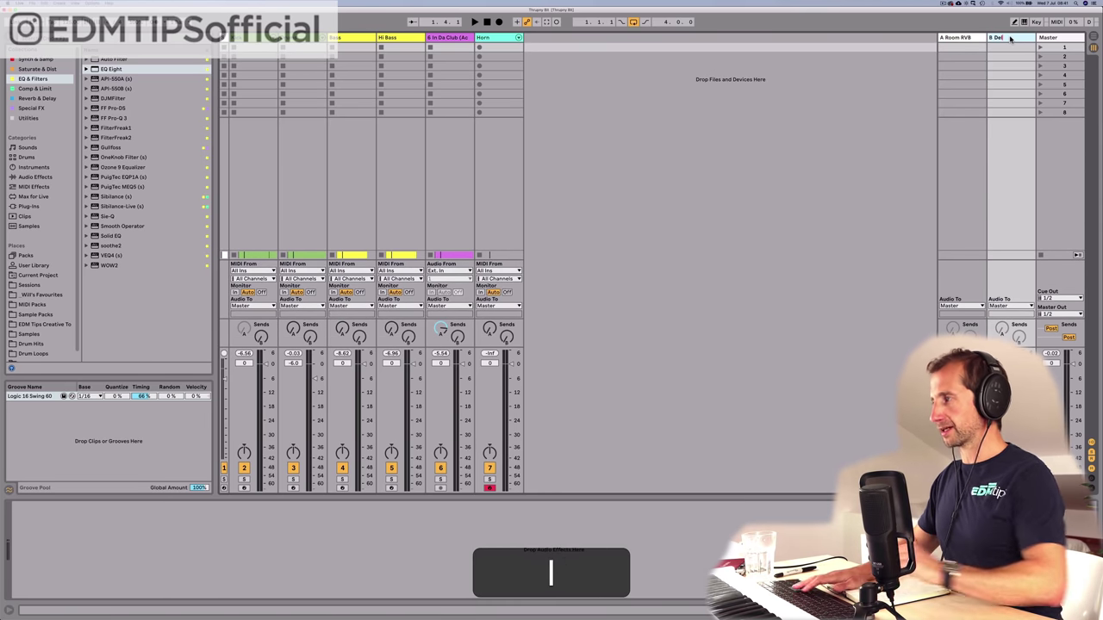
Step: Load a Delay on the Del return with 100 % wet, Ping Pong on and feedback at 32 %
click(33, 88)
click(25, 68)
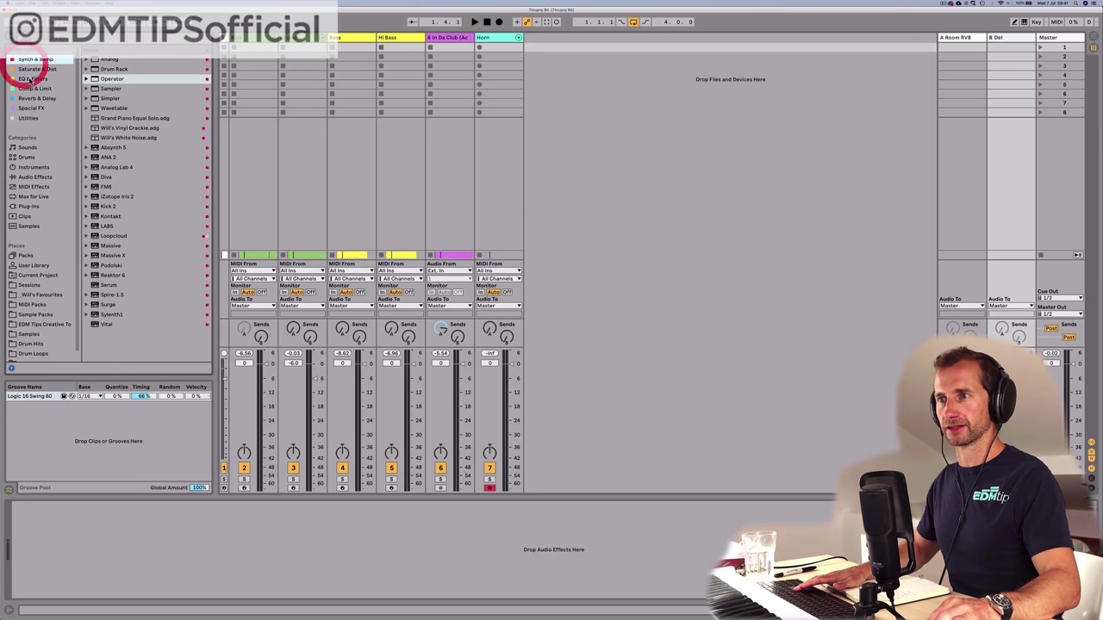
click(37, 98)
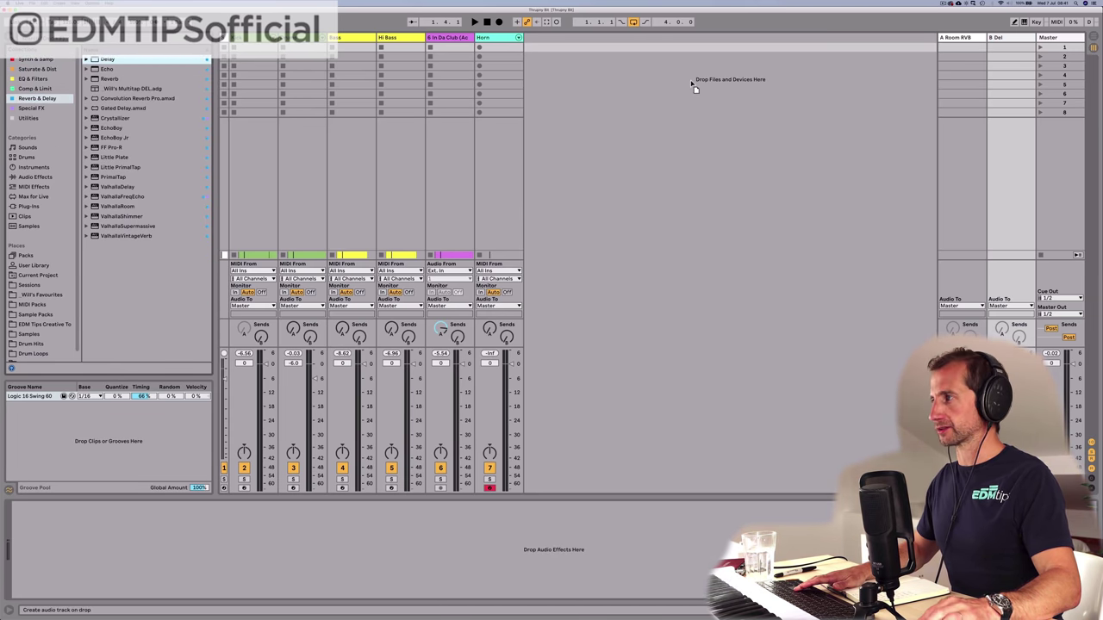
drag(998, 37, 998, 38)
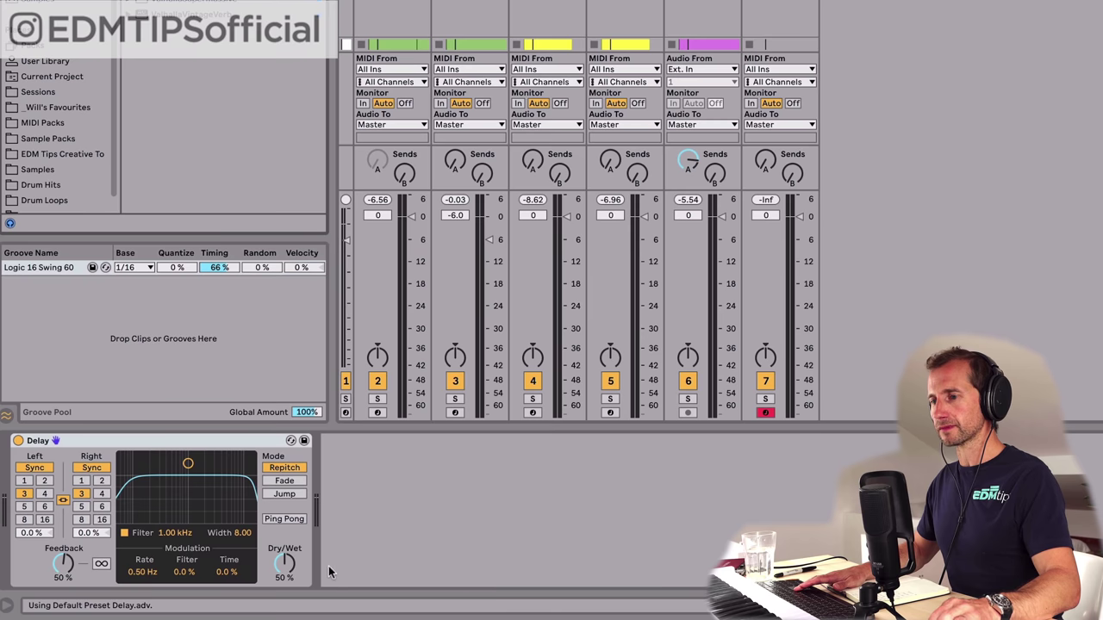
drag(286, 566, 285, 543)
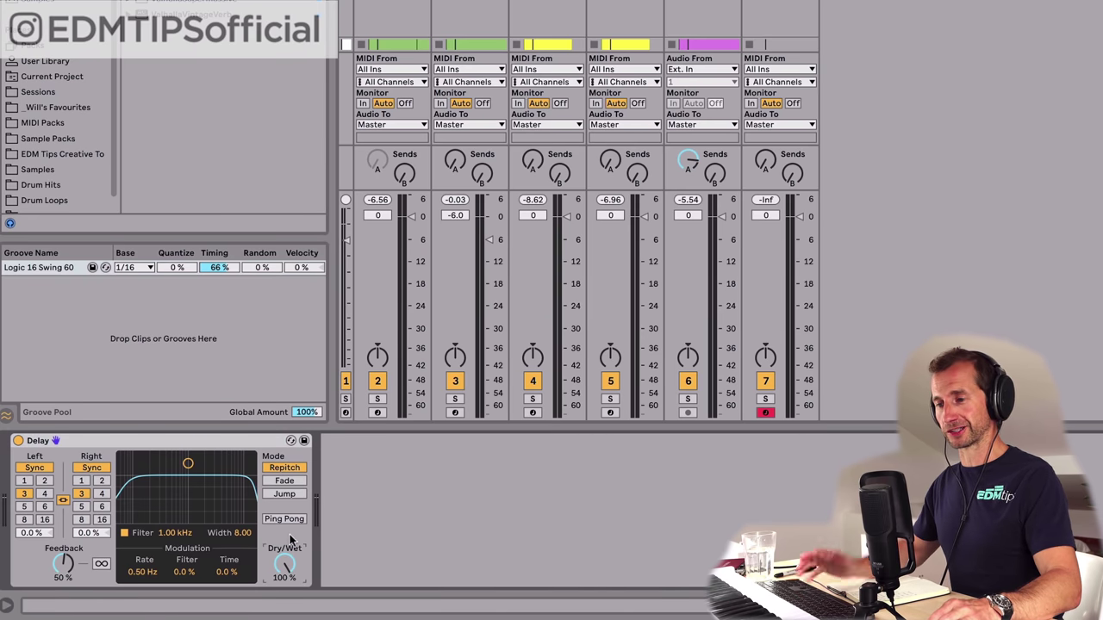
click(284, 520)
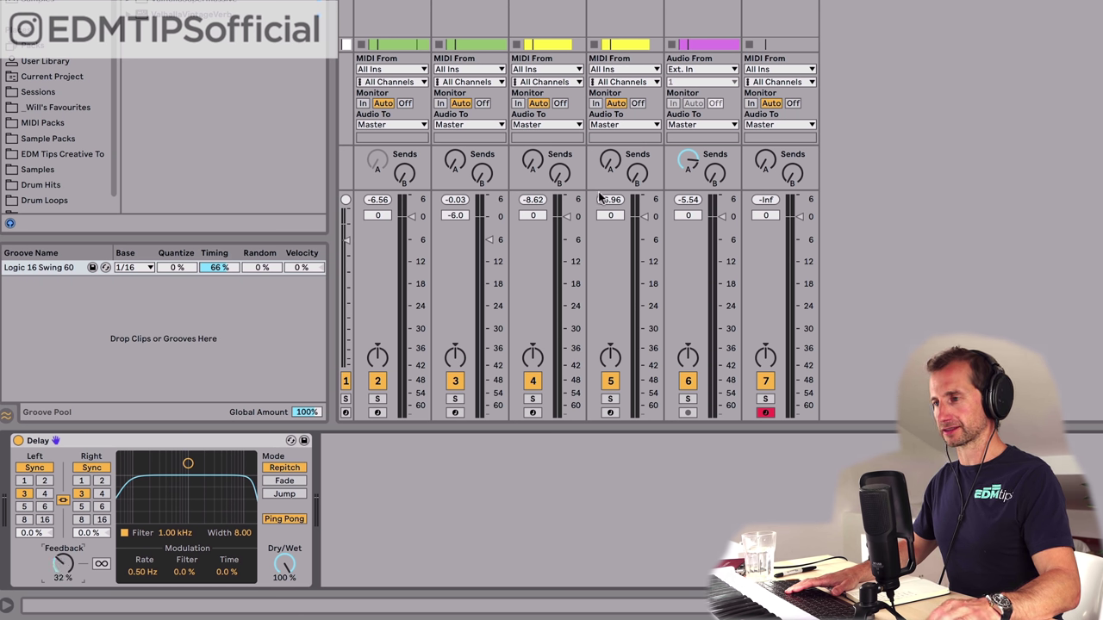
Step: Solo the vocal while setting the Del delay to 1 sixteenth, feedback to 0 % and the vocal's Del send to -21.3 dB, and unsolo it
click(689, 400)
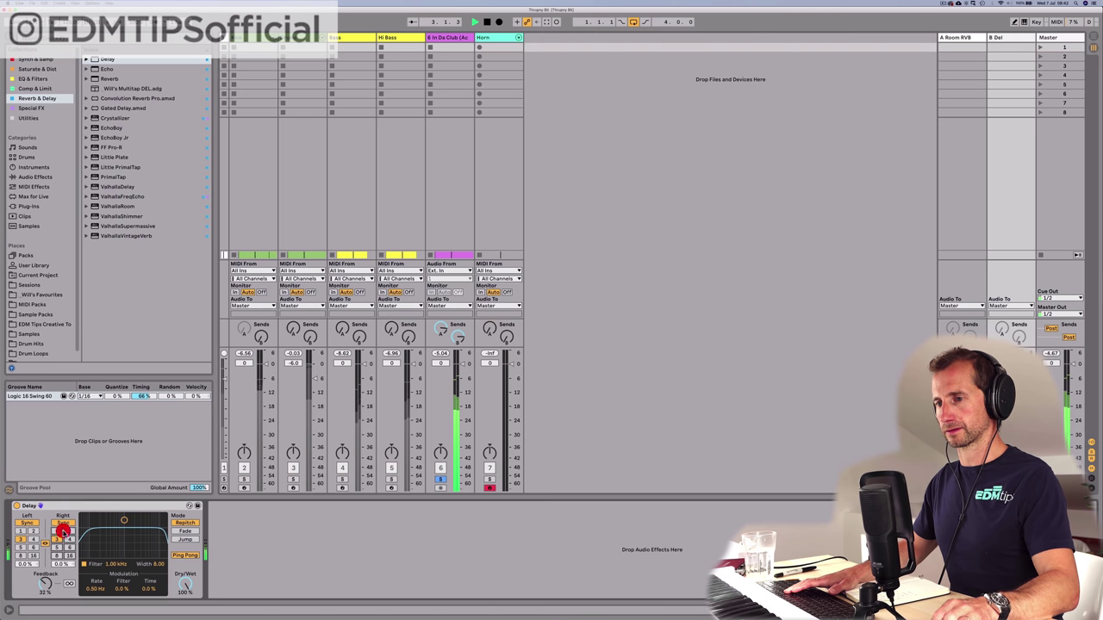
click(68, 532)
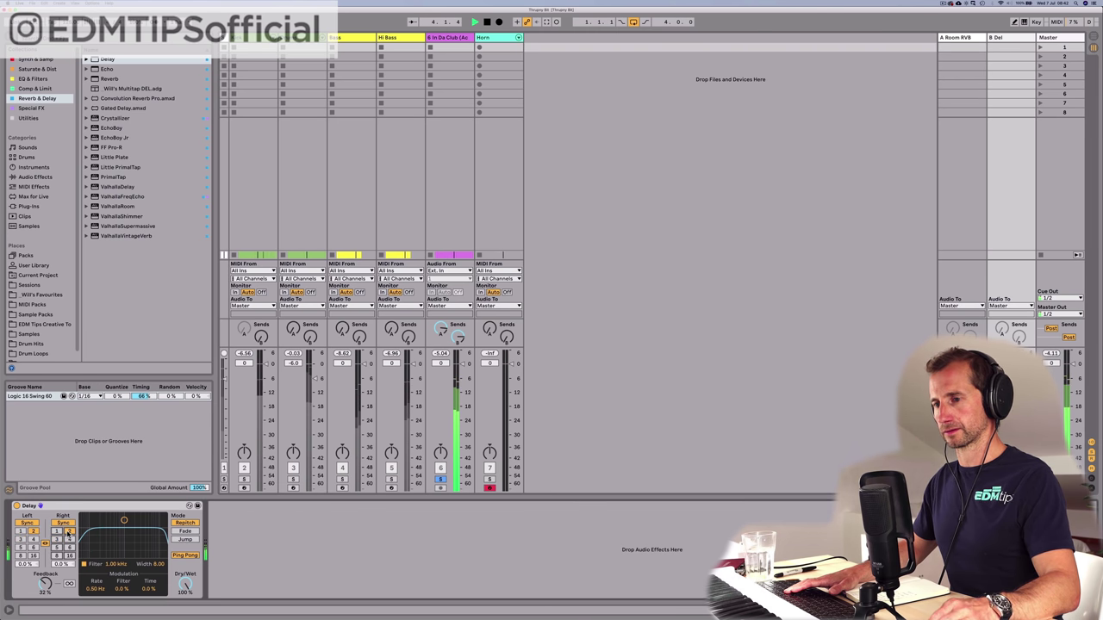
click(58, 531)
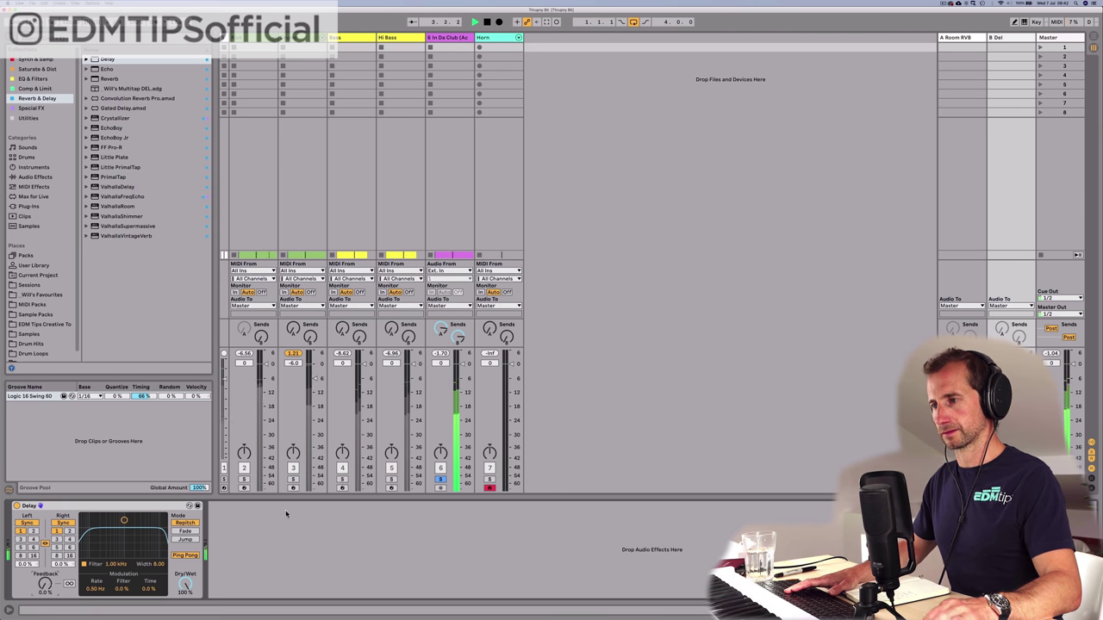
drag(459, 337, 458, 380)
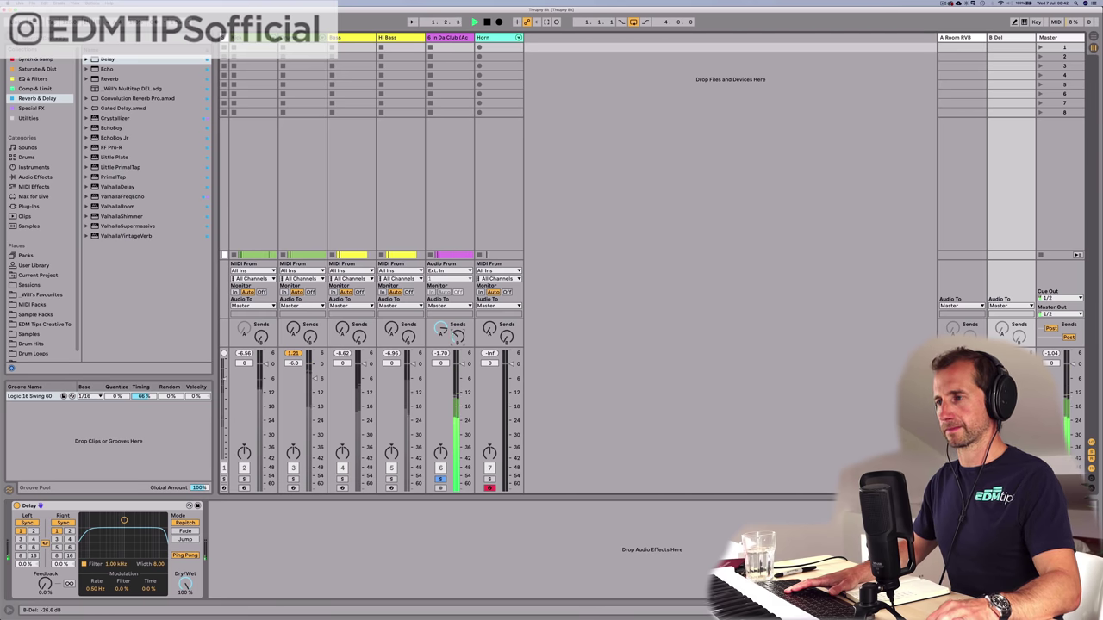
click(441, 479)
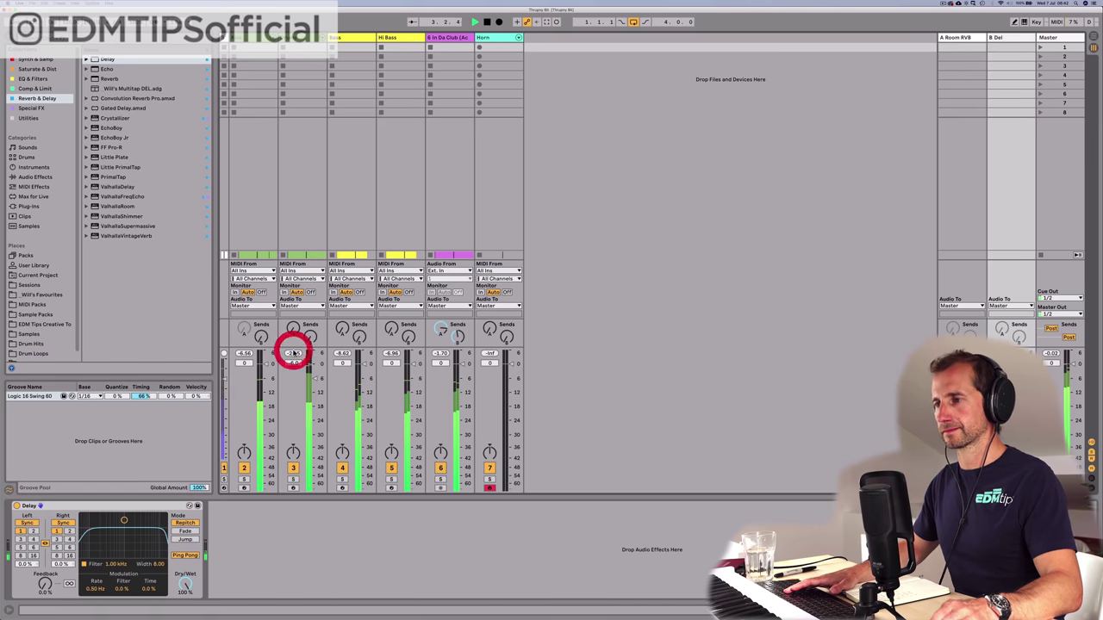
Step: Switch to the Arrangement, stop playback and extend the loop to 62 bars from bar 1
key(Tab)
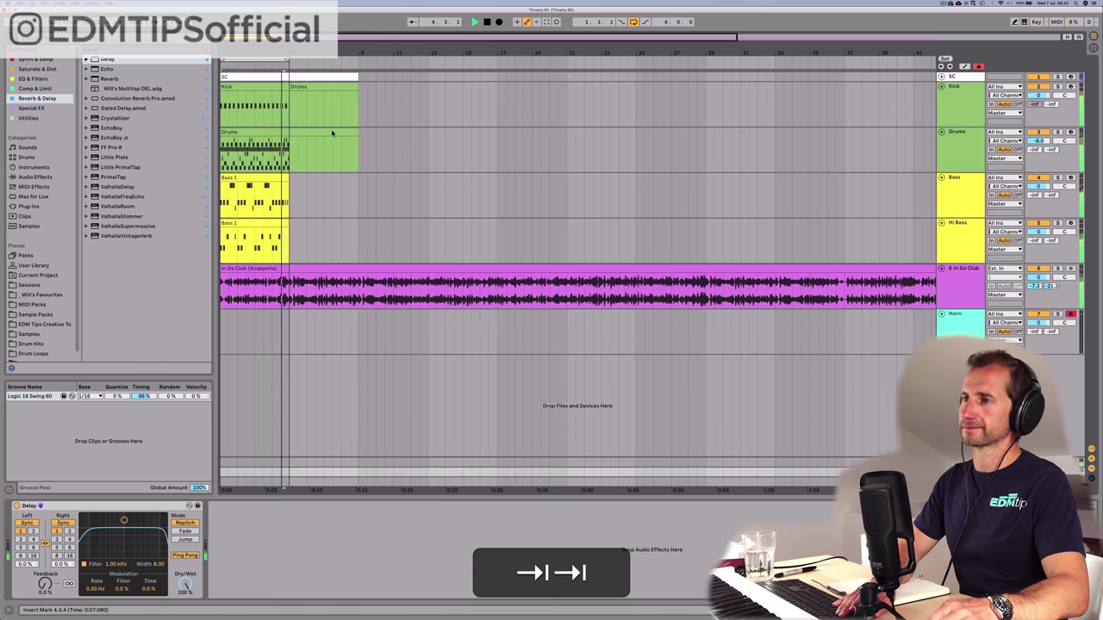
key(minus)
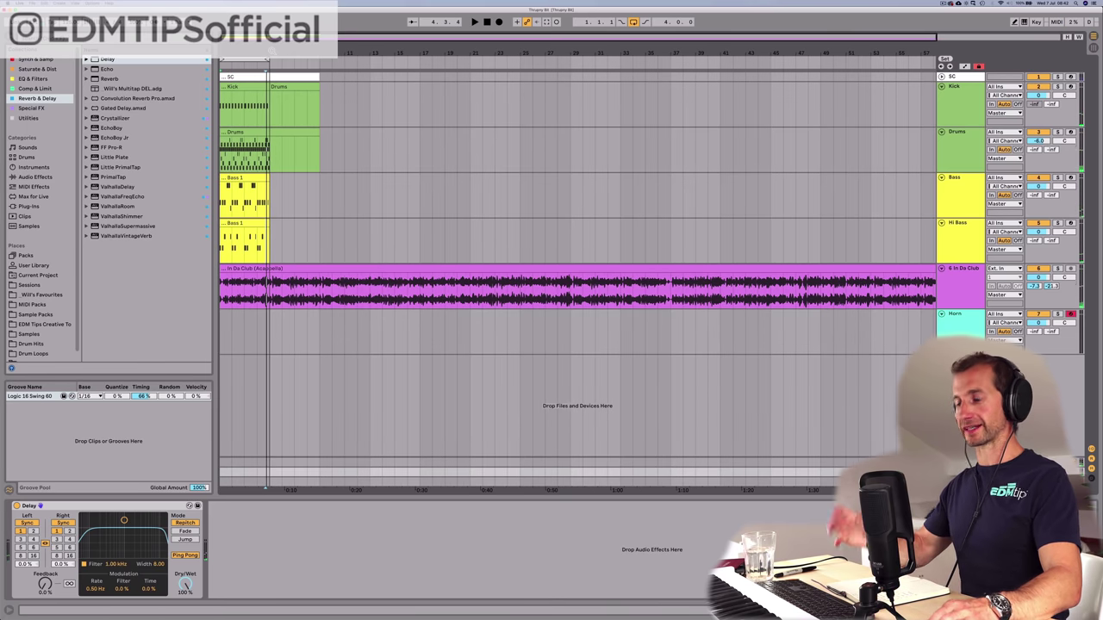
key(super)
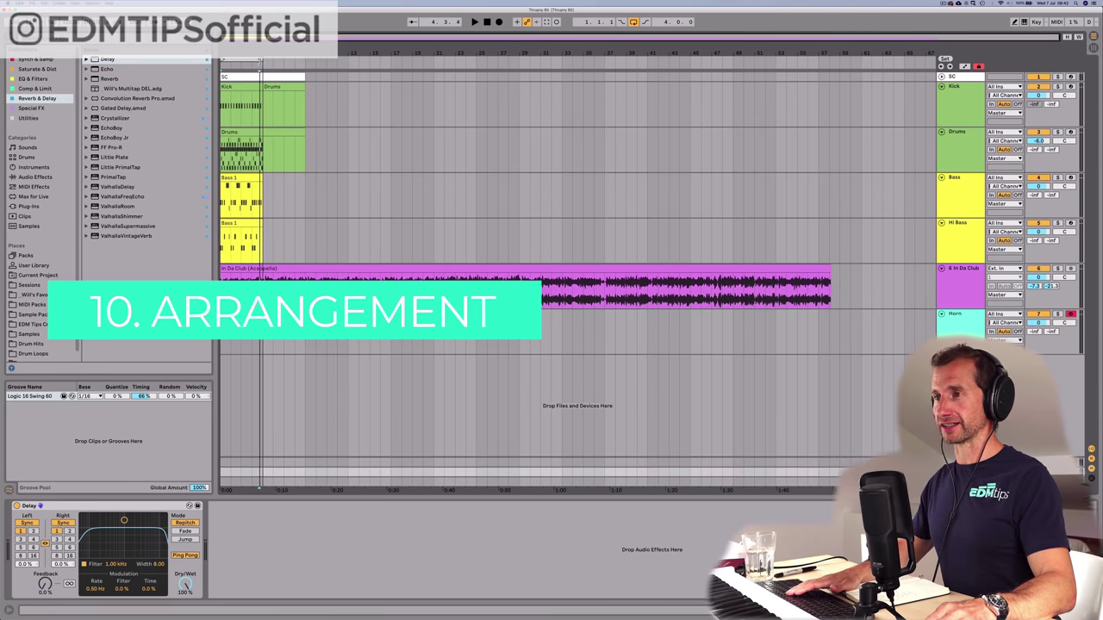
drag(222, 59, 879, 66)
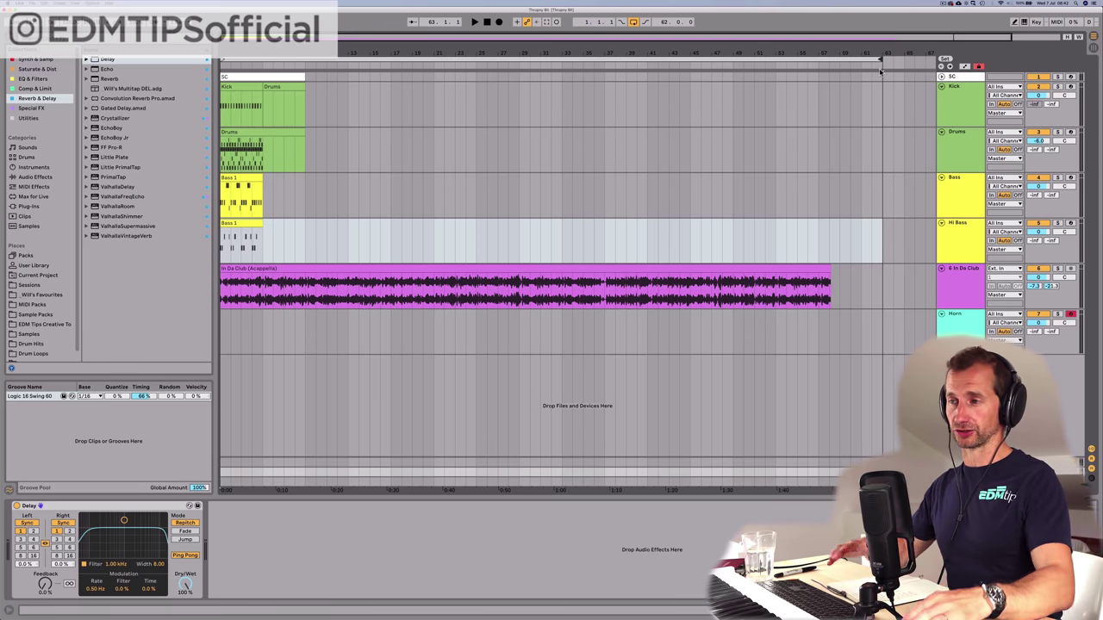
click(264, 200)
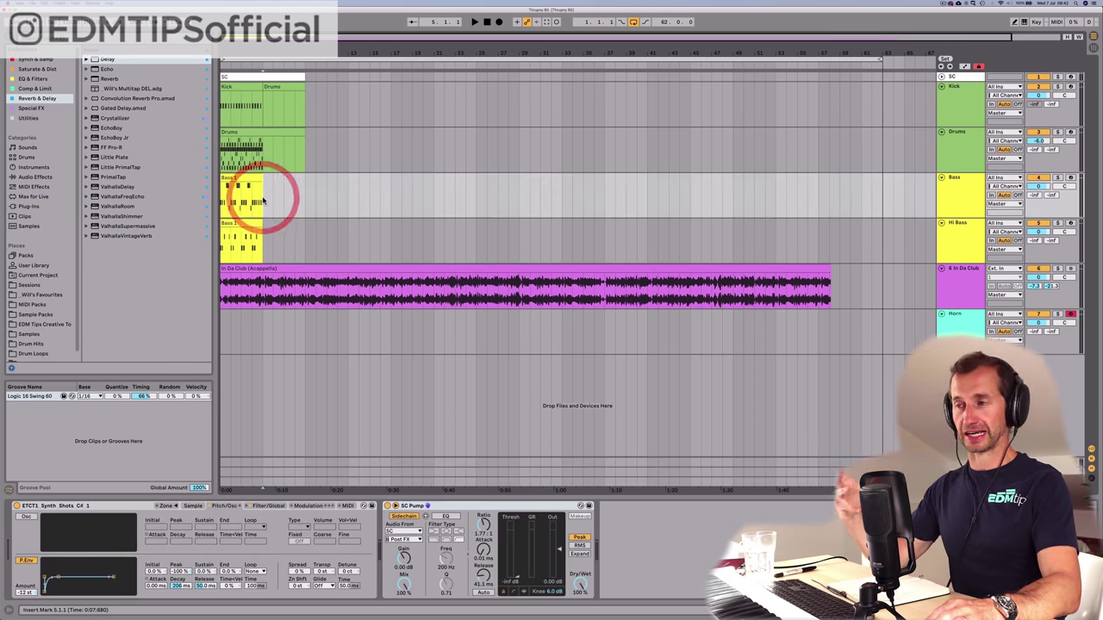
drag(258, 60, 259, 54)
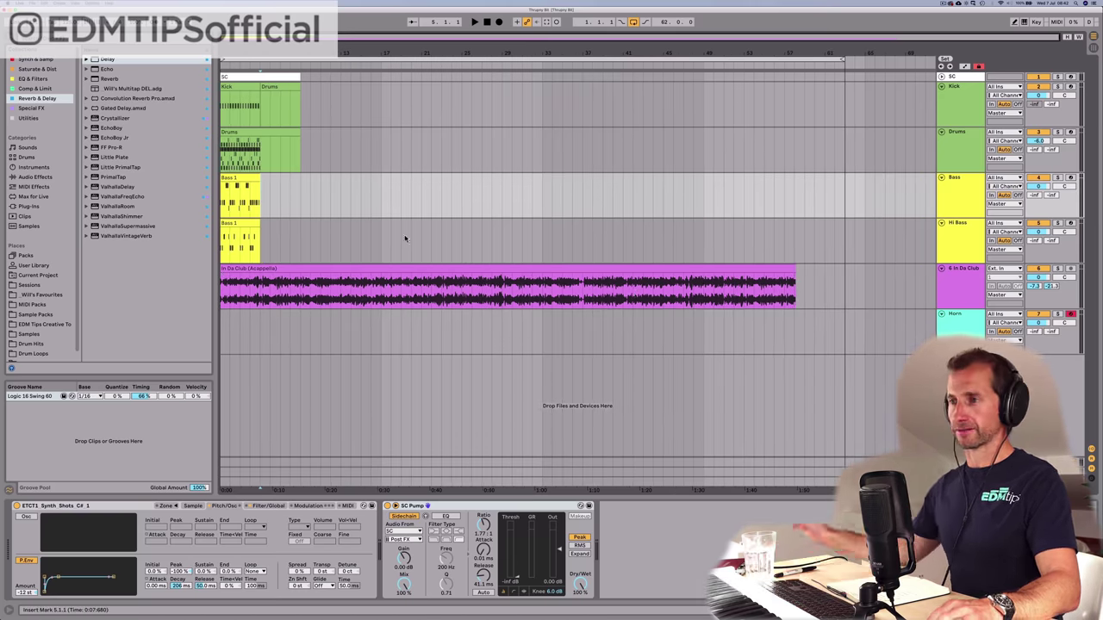
Step: Move the In Da Club acapella clip so that it starts at 3.2.1
click(251, 269)
click(252, 311)
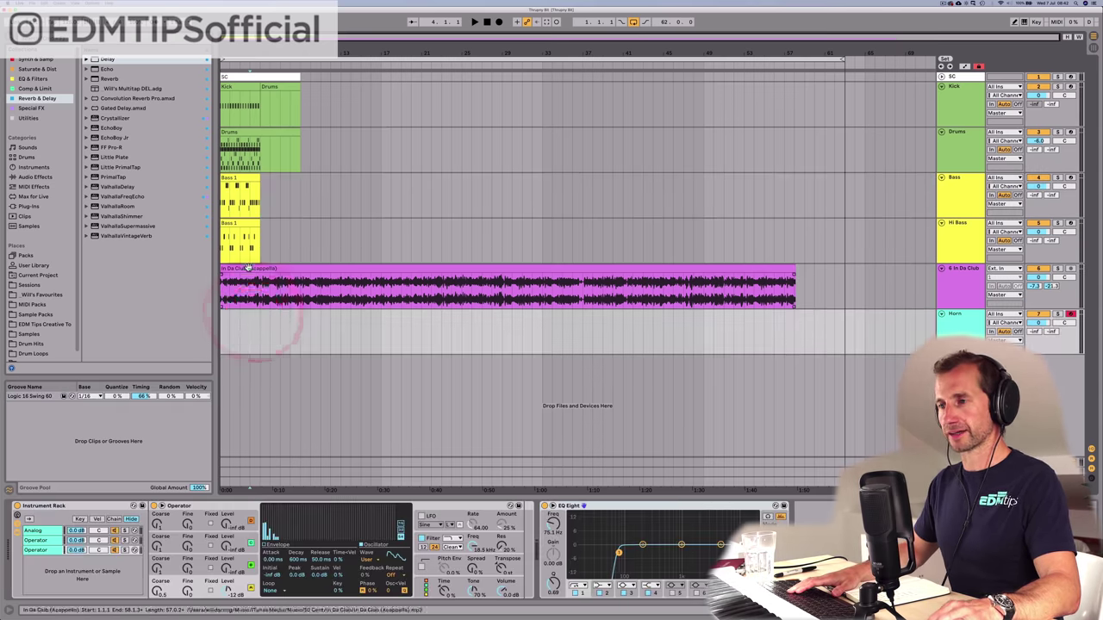
drag(249, 267, 225, 271)
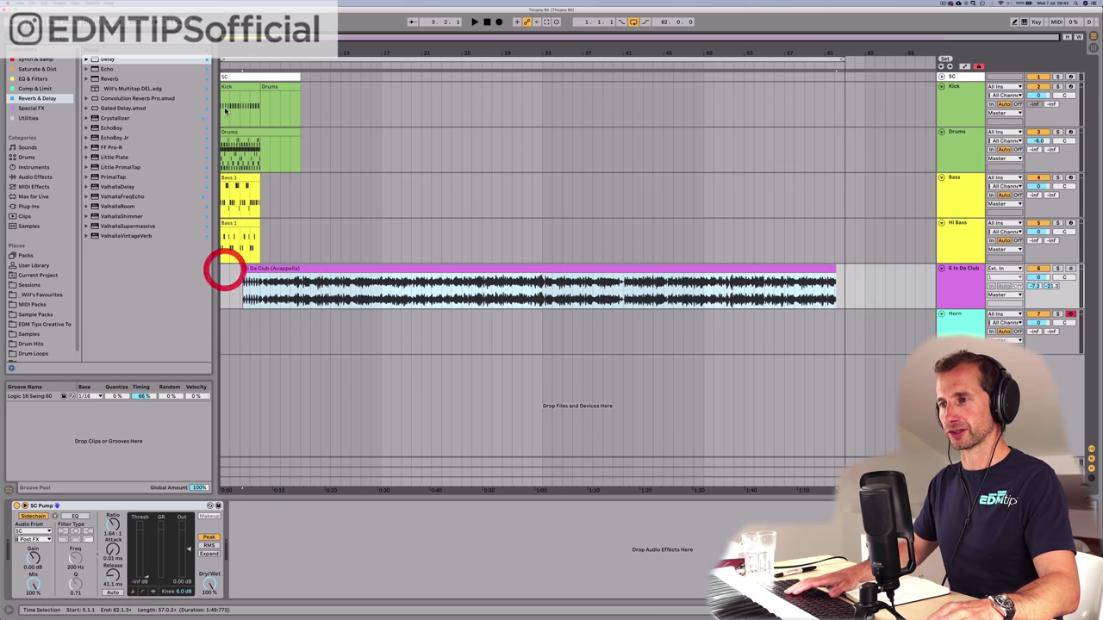
drag(231, 53, 261, 147)
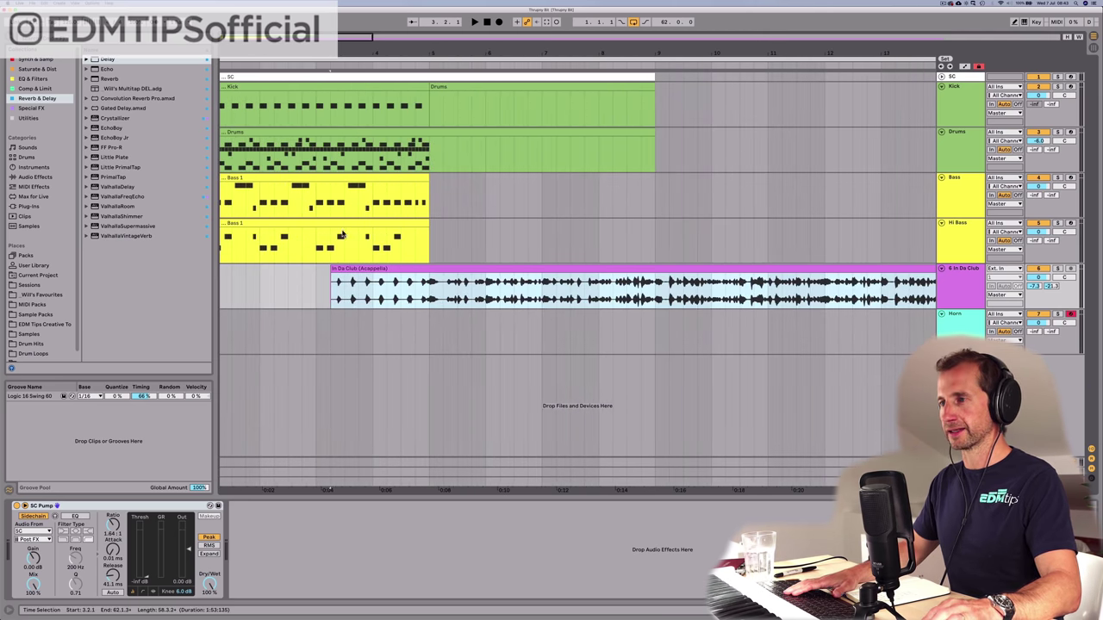
Step: Audition the vocal from 4.1.1 and copy its two-beat section from 3.3.1 to 4.1.1
click(374, 294)
key(space)
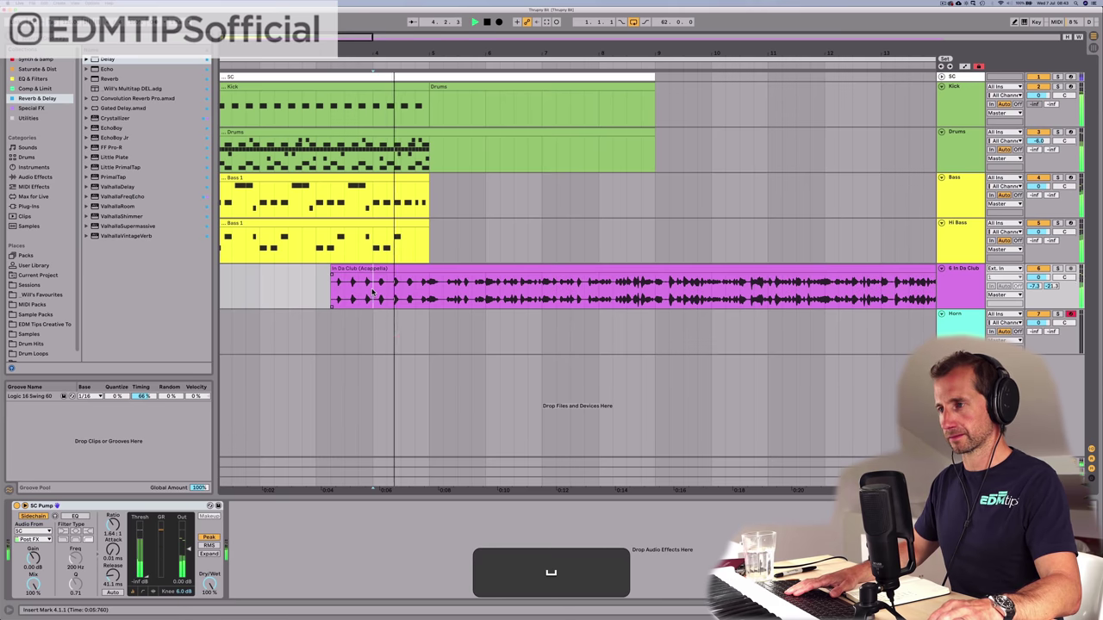
key(space)
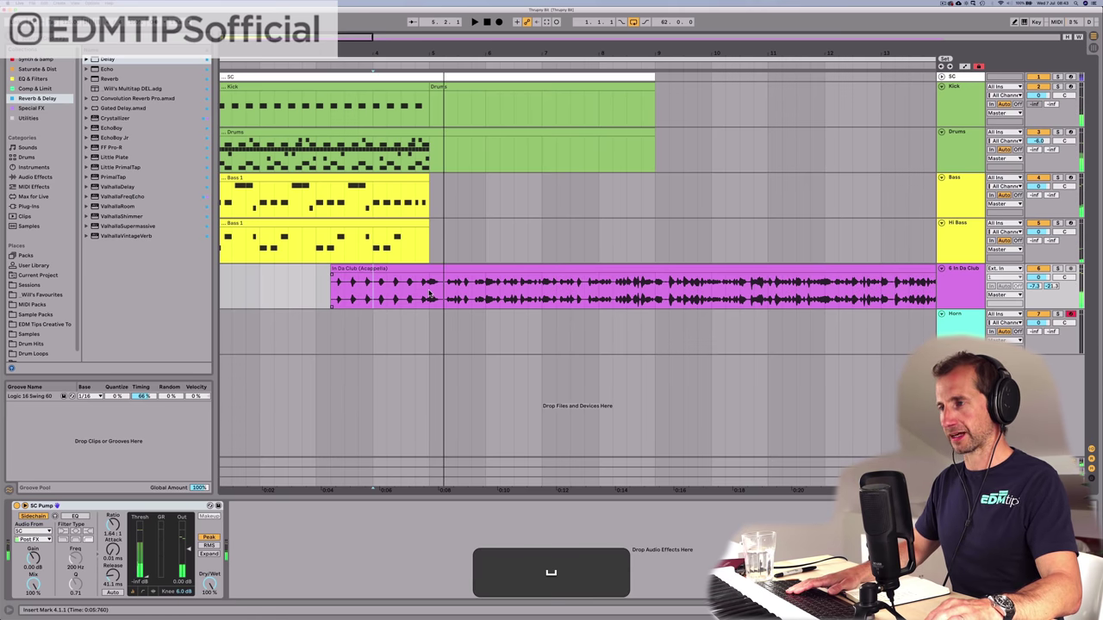
click(429, 290)
drag(372, 292, 357, 288)
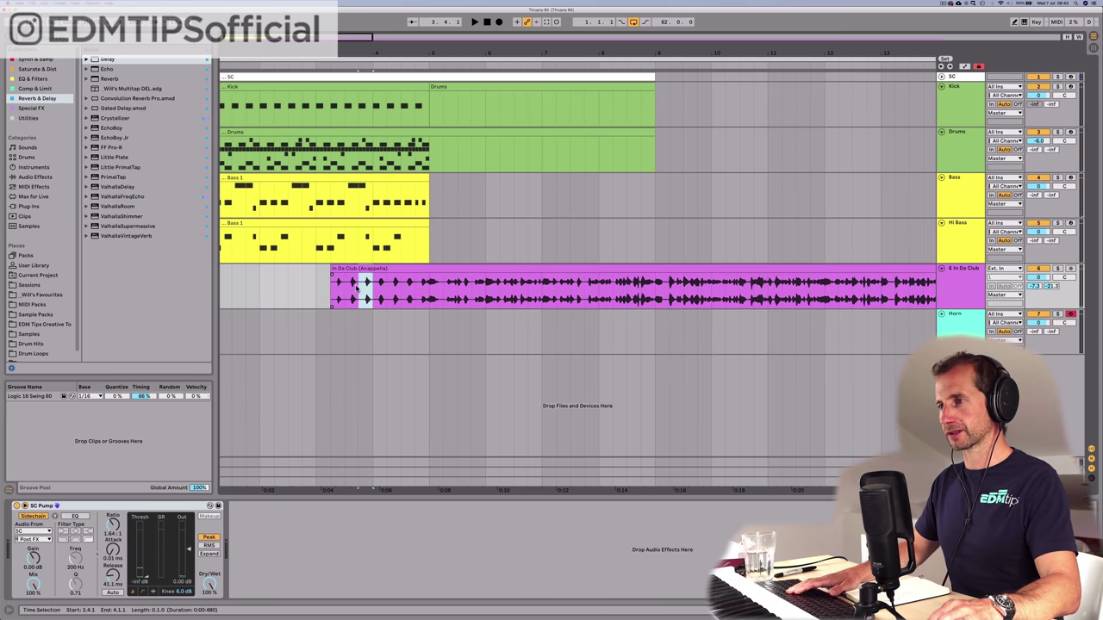
click(345, 288)
key(super+c)
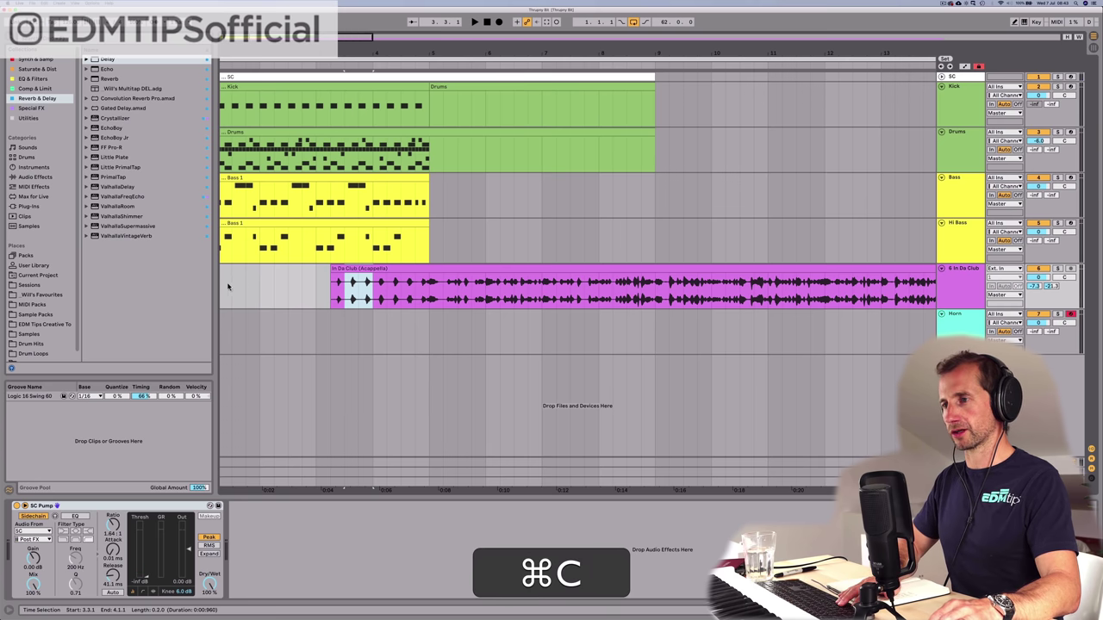
Step: Paste the vocal snippet at 1.2.1 and duplicate it three times to fill the gap before the main acapella clip
click(219, 286)
key(super+v)
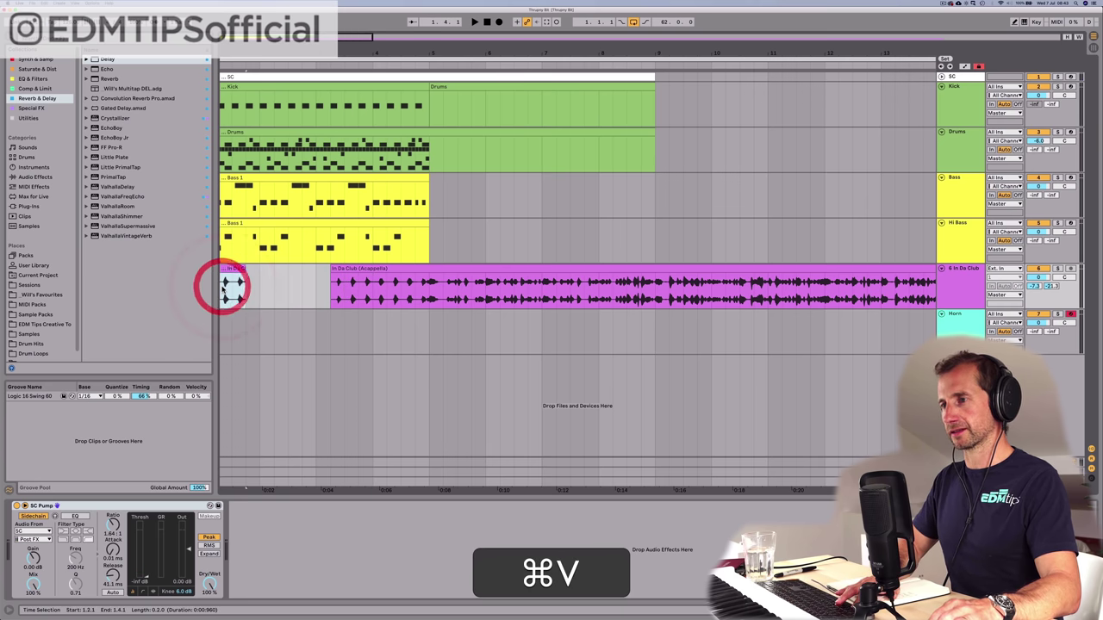
key(super+d)
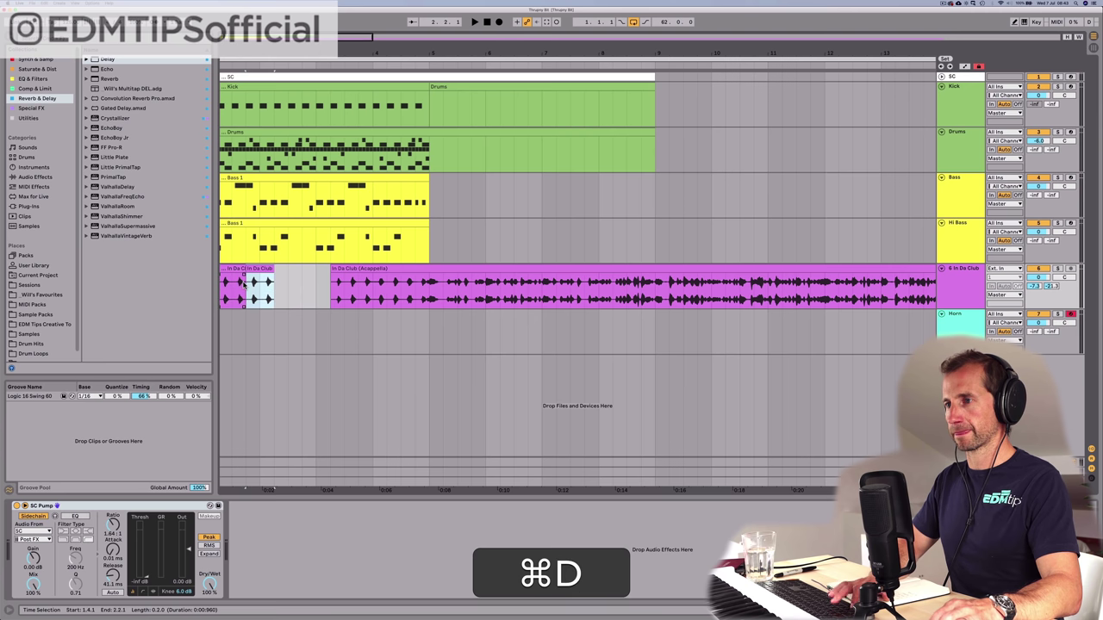
key(super+d)
key(super+d)
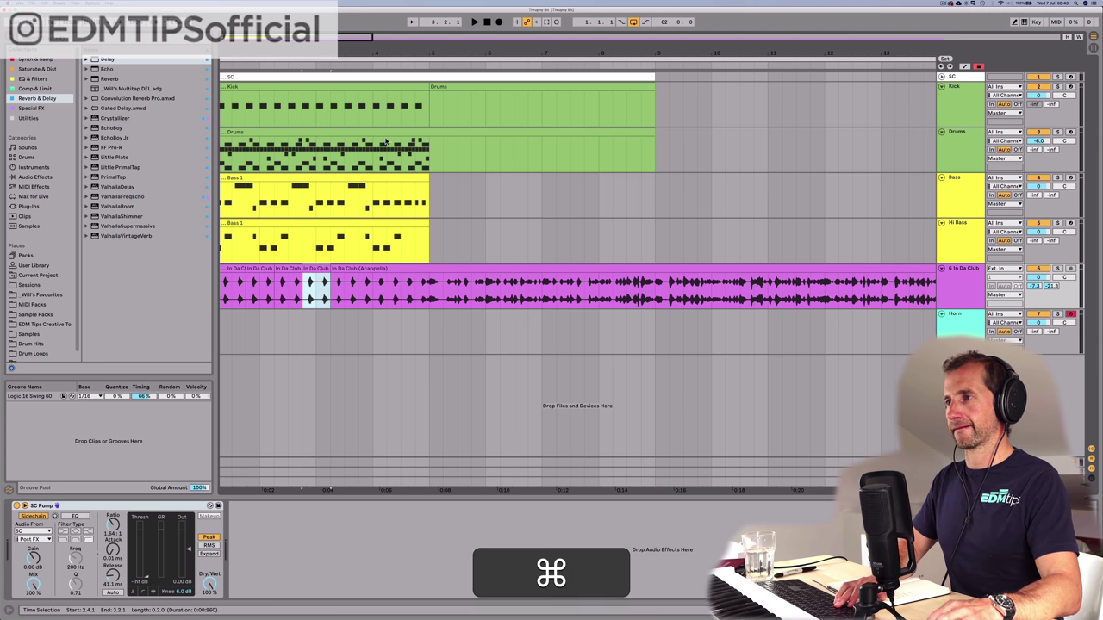
Step: Move the Hi Bass and Bass clips so that both start at bar 5
scroll(272, 242, down, 5)
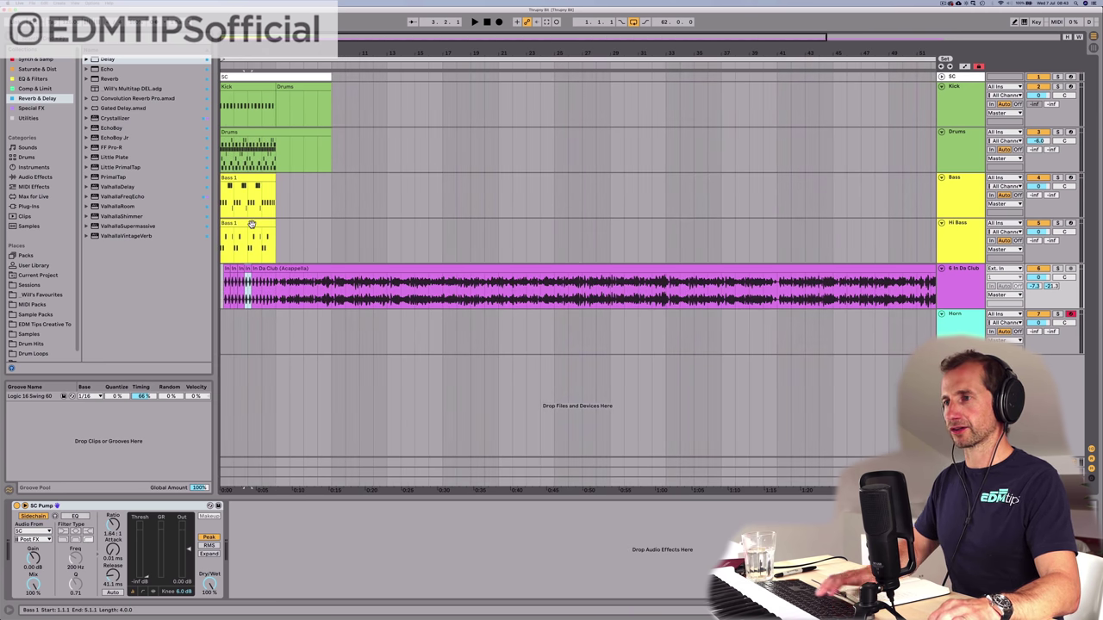
drag(250, 224, 309, 228)
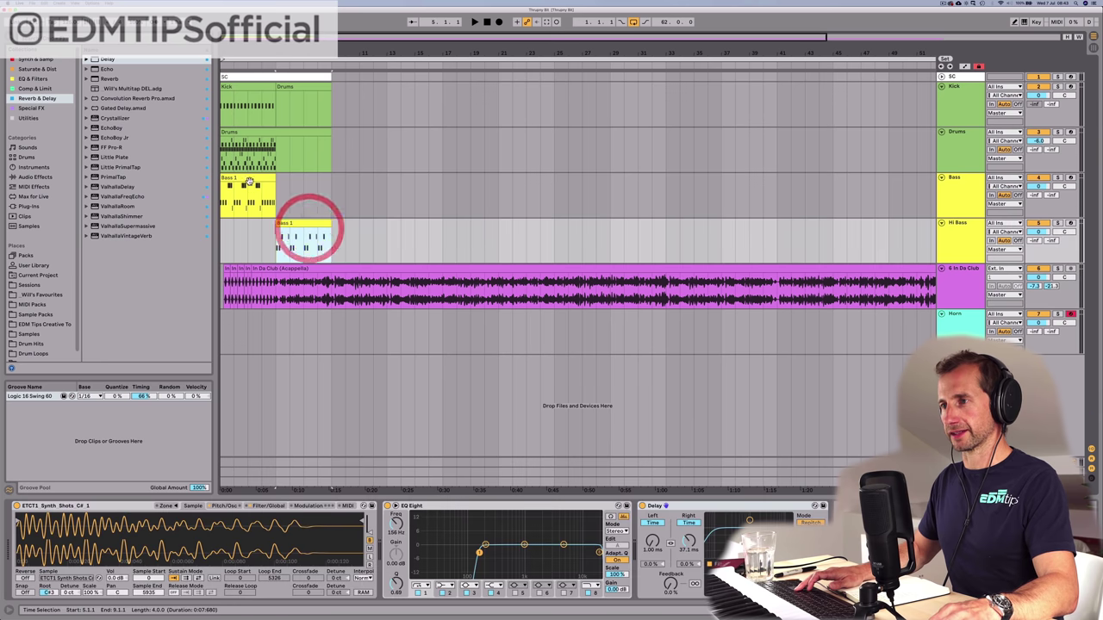
drag(249, 183, 307, 184)
Step: Duplicate the first four bars of the Drums clip into bars 5 to 8 and consolidate the eight bars into one clip
click(248, 131)
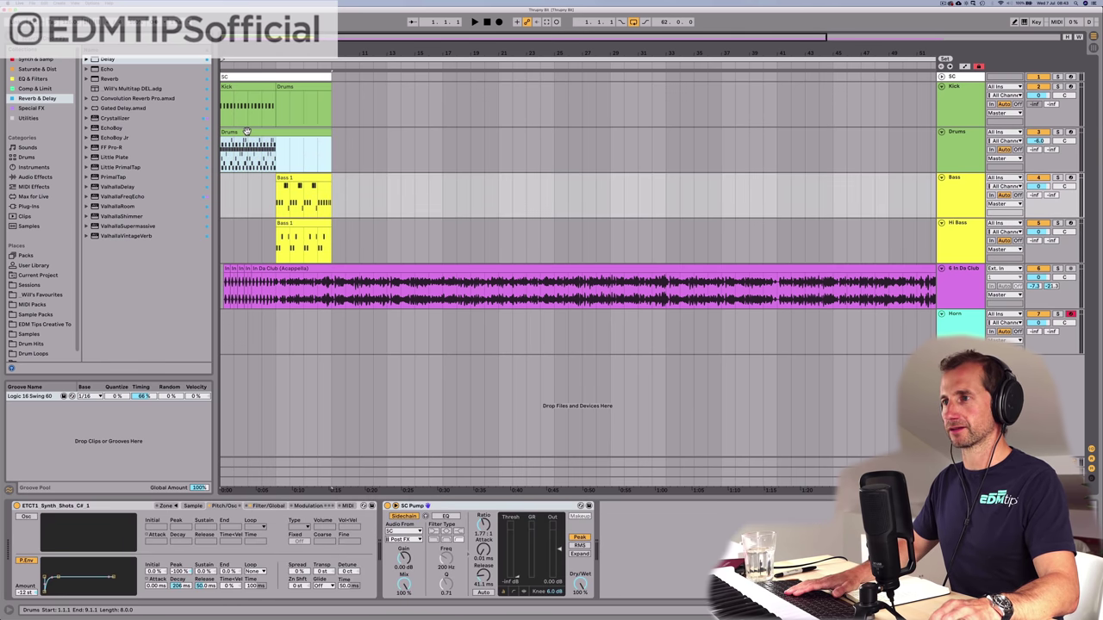
click(247, 131)
key(space)
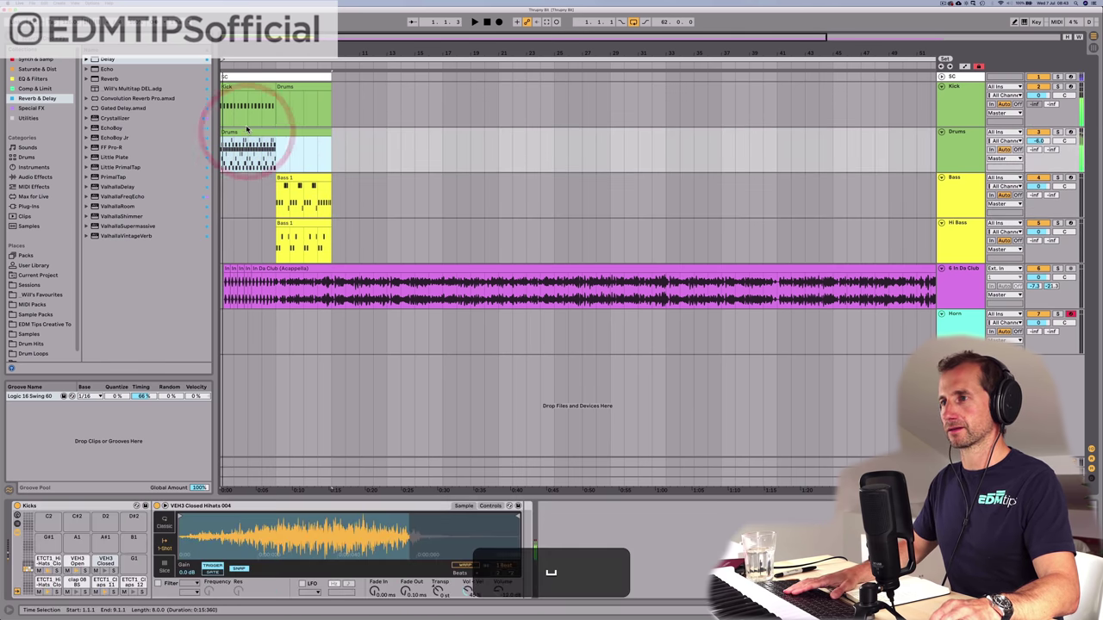
key(space)
click(253, 131)
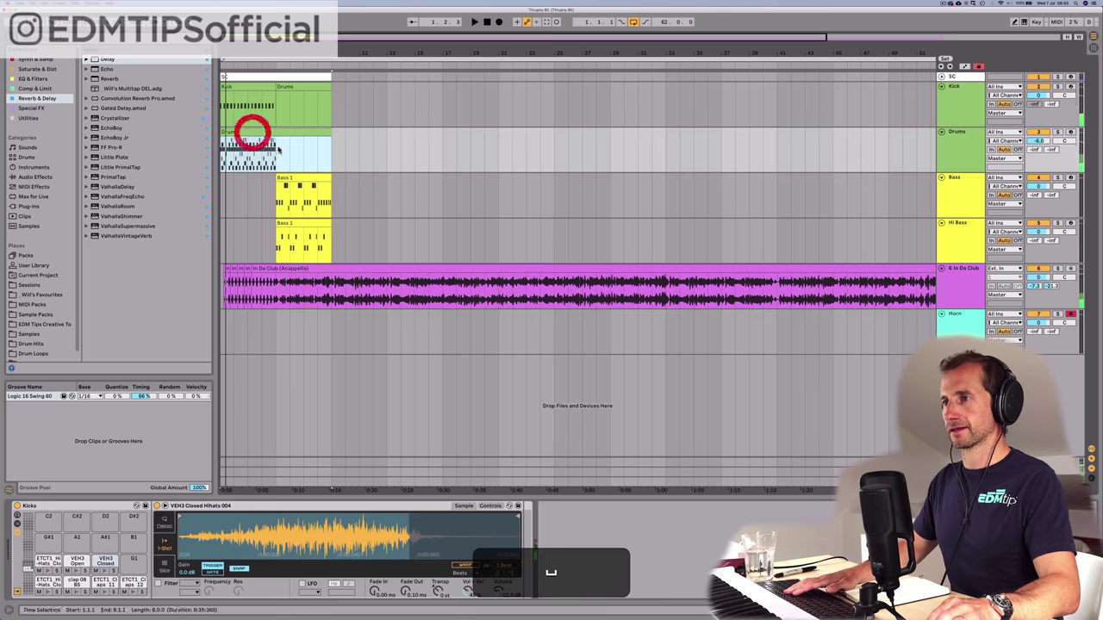
drag(275, 148, 219, 147)
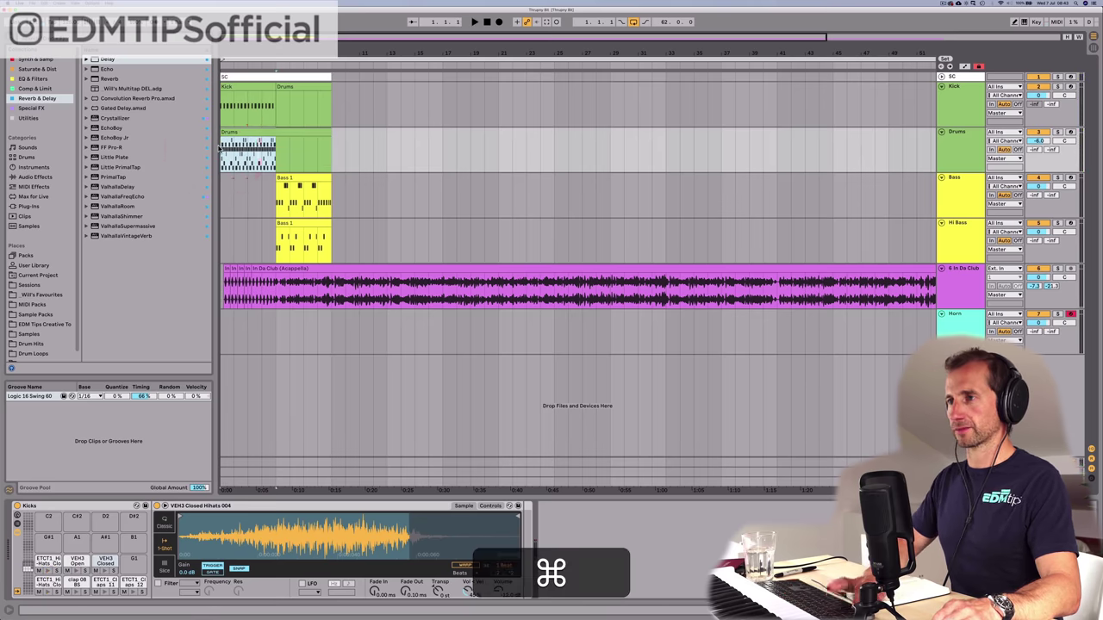
key(super+d)
shift+click(247, 130)
key(super+j)
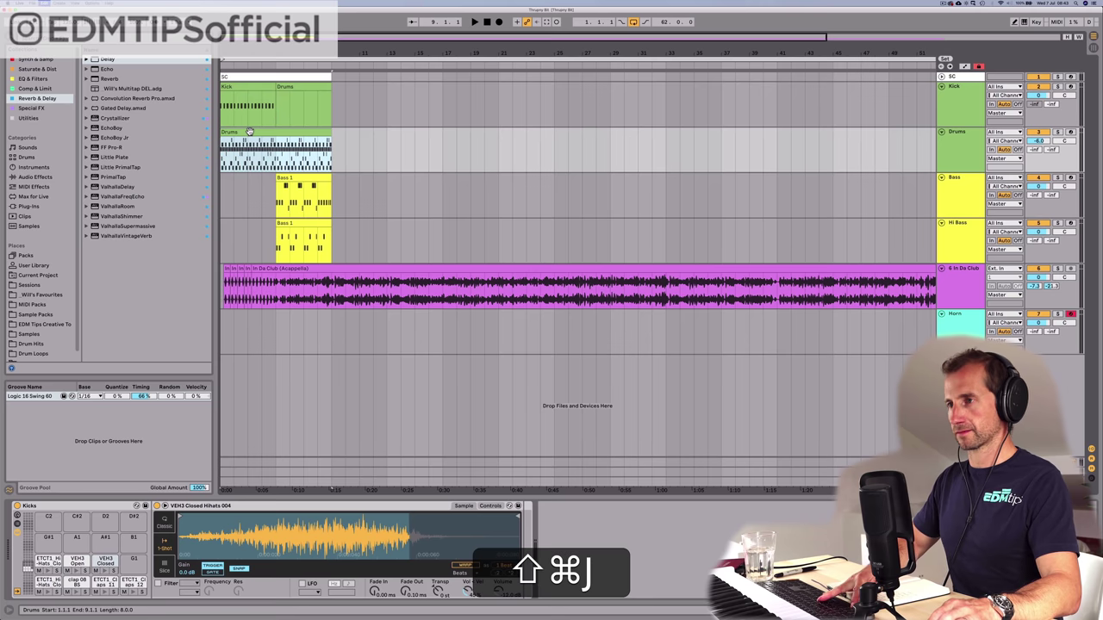
Step: Save the set and duplicate the eight-bar Drums clip three times, up to bar 33
click(249, 131)
key(super+s)
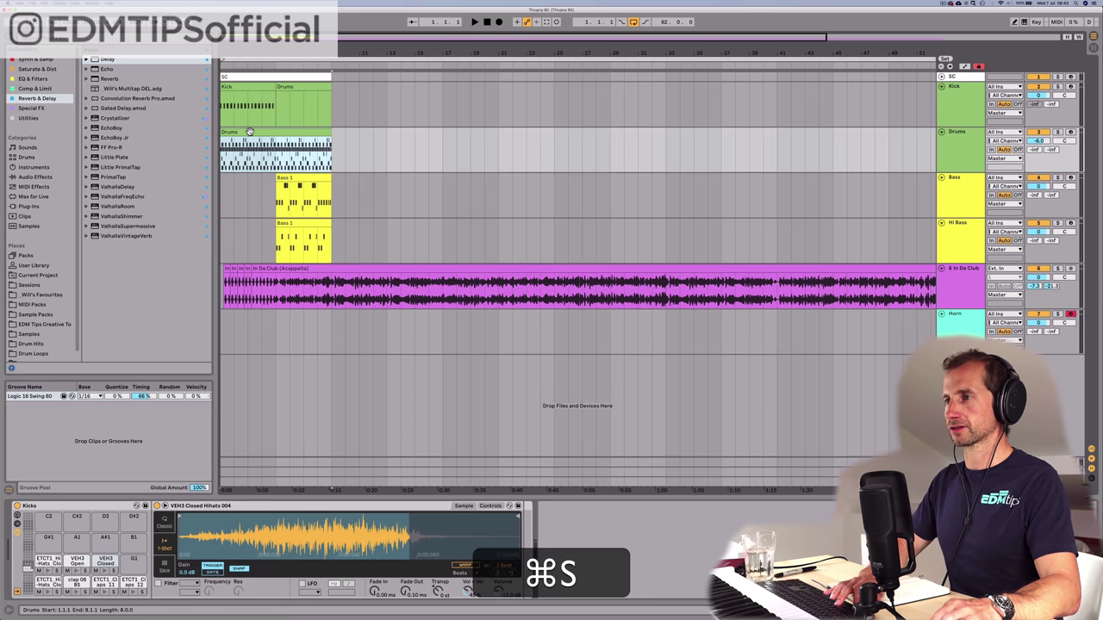
key(super+d)
key(super+d)
key(super+d)
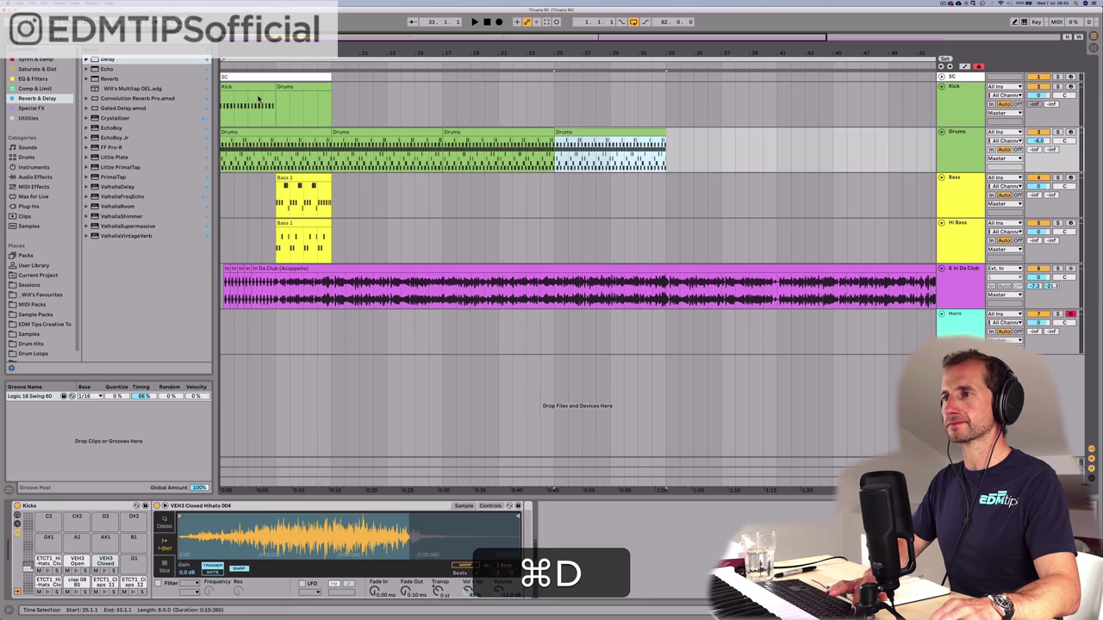
Step: Duplicate the eight-bar Drums clip once more and the four-bar Kick clip repeatedly so both tracks are filled up to bar 41
key(super+d)
click(255, 88)
key(super+d)
key(super+d)
key(super+d)
key(super+d)
key(super+d)
key(super+d)
key(super+d)
key(super+d)
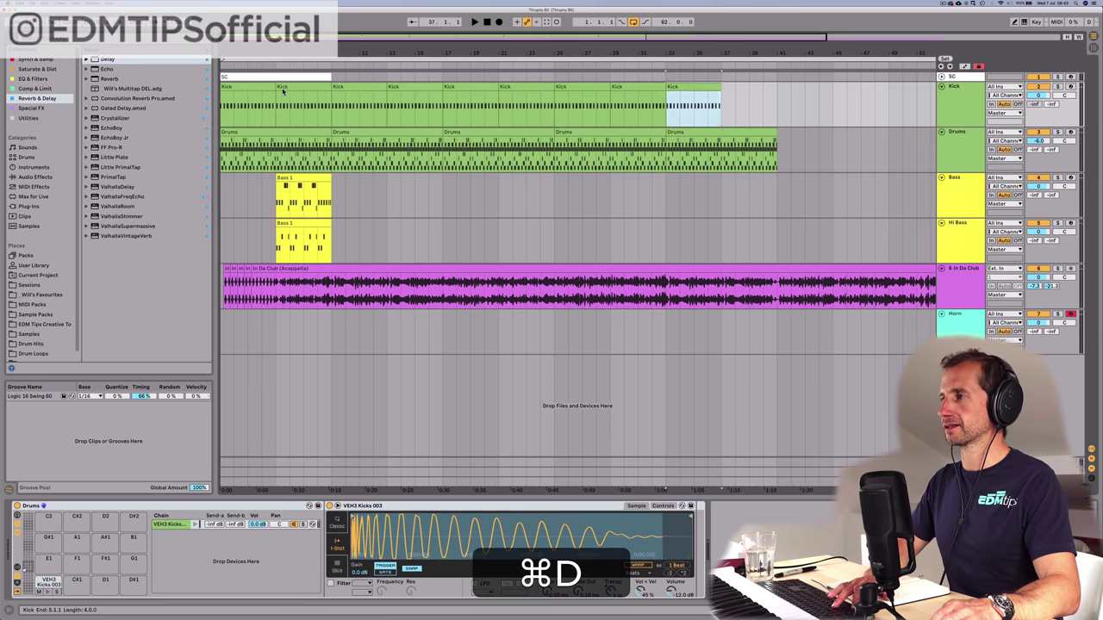
key(super+d)
Step: Duplicate the eight-bar SC sidechain clip repeatedly until the track is filled up to bar 65
click(304, 76)
key(super+d)
key(super+d)
key(super+d)
key(super+d)
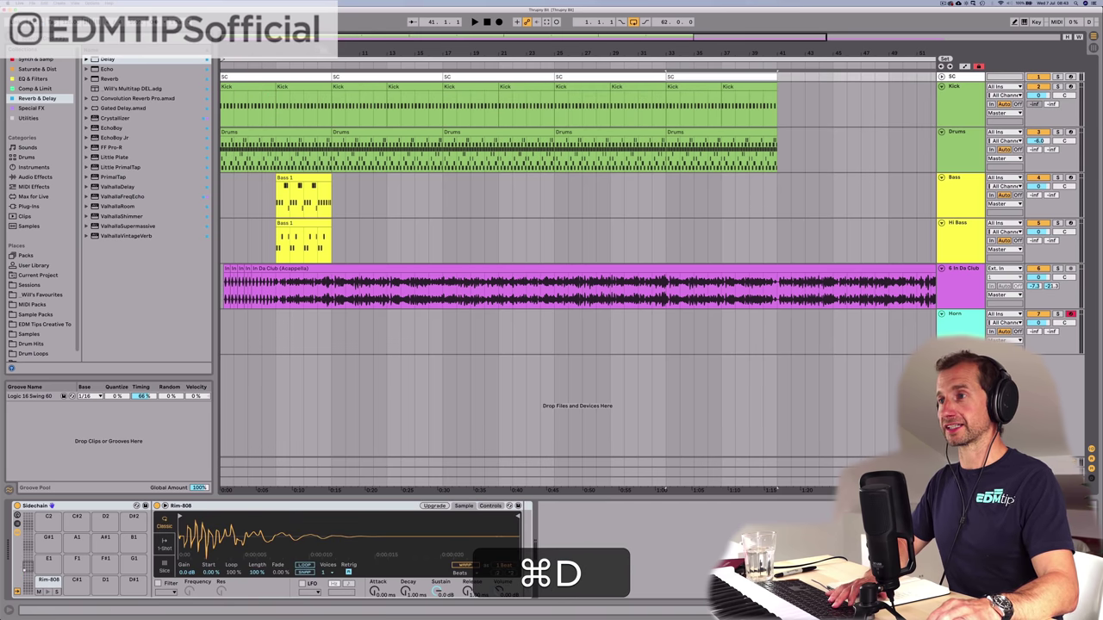
drag(323, 52, 323, 34)
key(super+d)
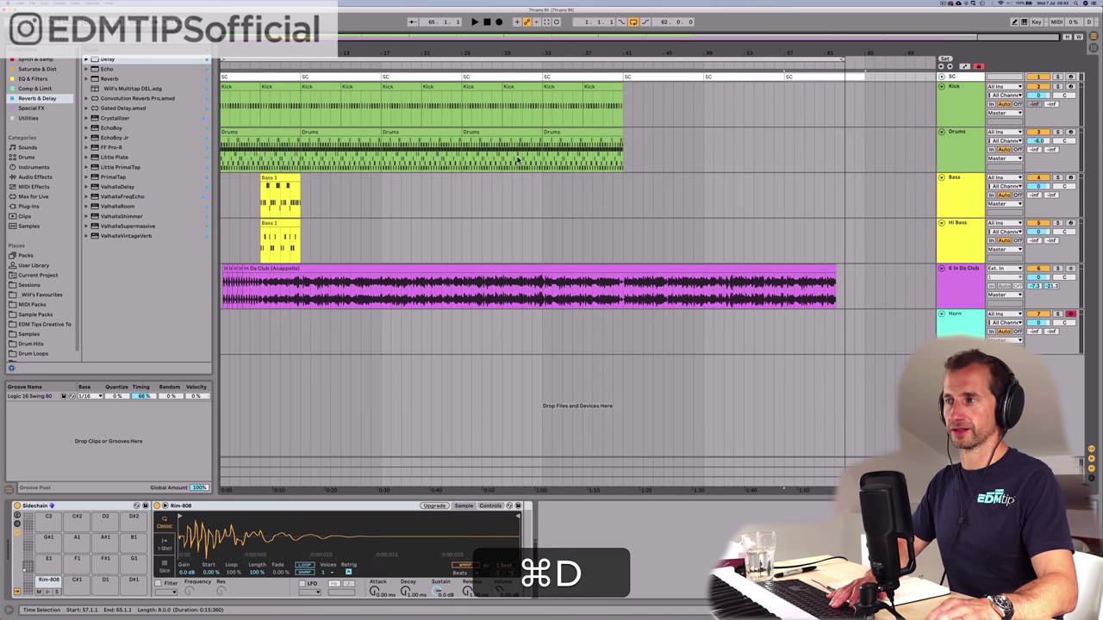
Step: Duplicate the last four-bar Kick clip from bar 41 onward until the Kick track reaches bar 65
key(super+d)
key(super+d)
key(super+d)
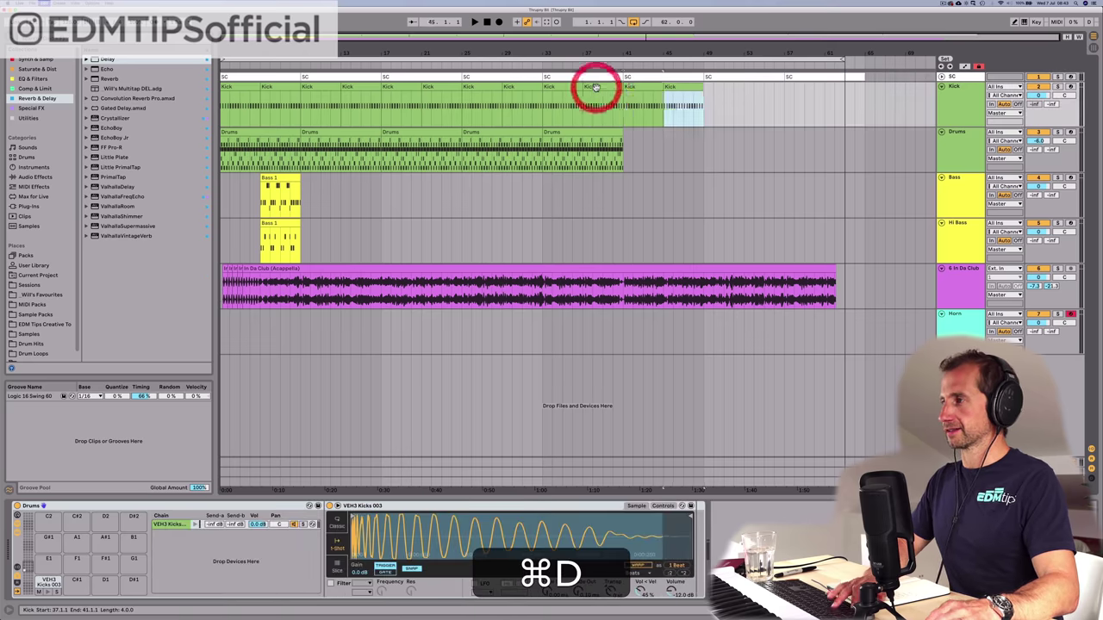
key(super+d)
key(super+d)
key(super+d)
key(super+d)
Step: Duplicate the last Drums clip up to bar 65 and delete the surplus copy after that bar
click(594, 131)
key(super+d)
key(super+d)
key(super+d)
key(super+d)
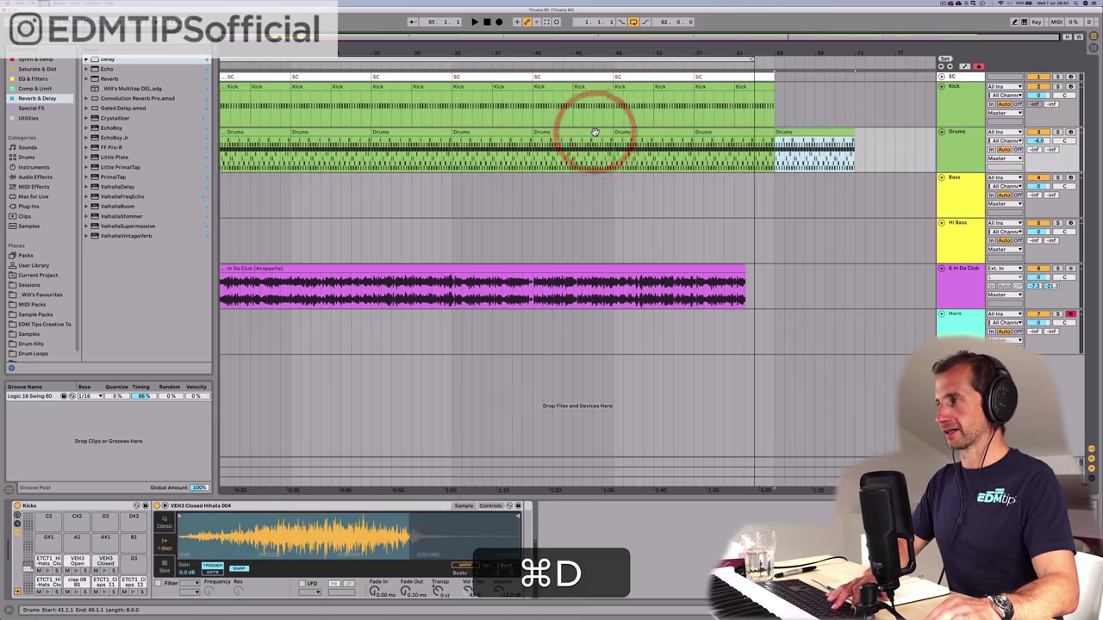
key(BackSpace)
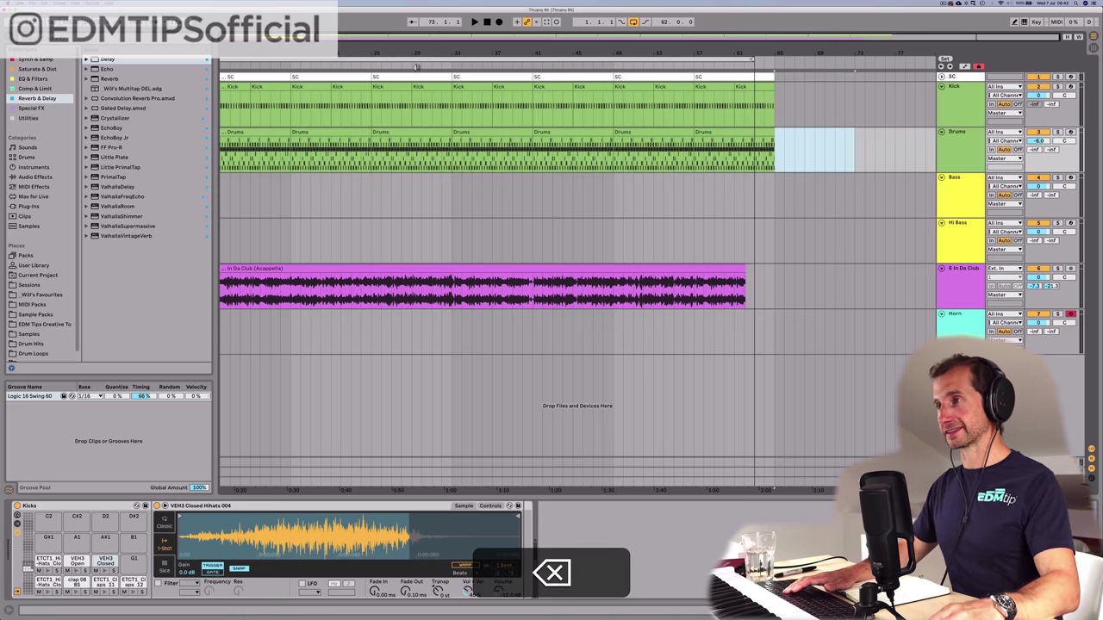
drag(424, 50, 506, 52)
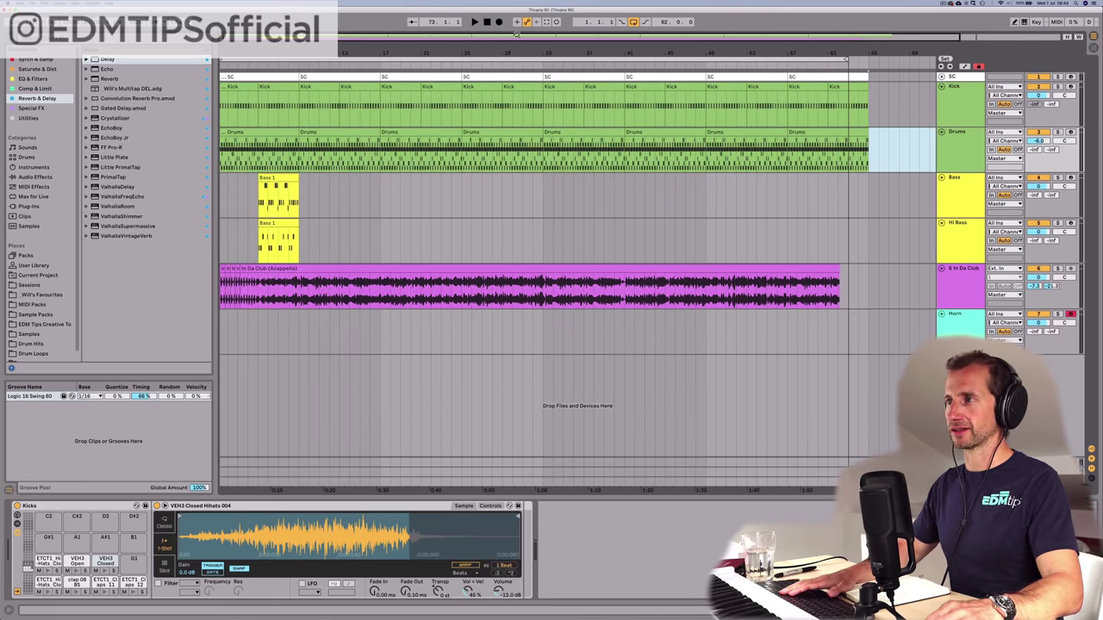
Step: Play the arrangement from bar 1 to check how the vocal snippets open the track
click(488, 22)
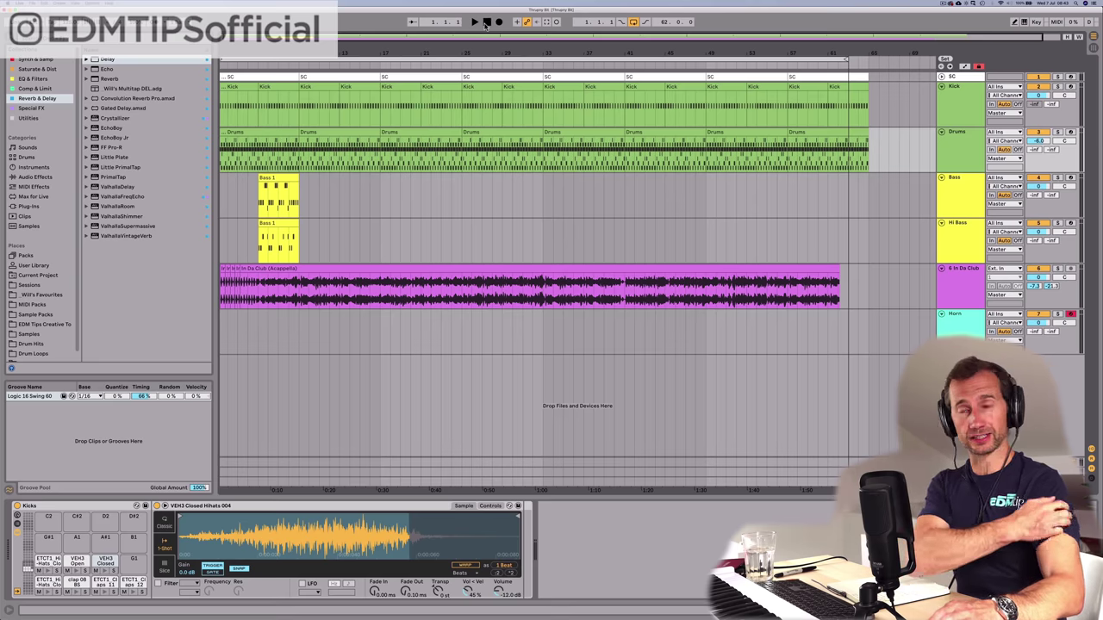
click(487, 22)
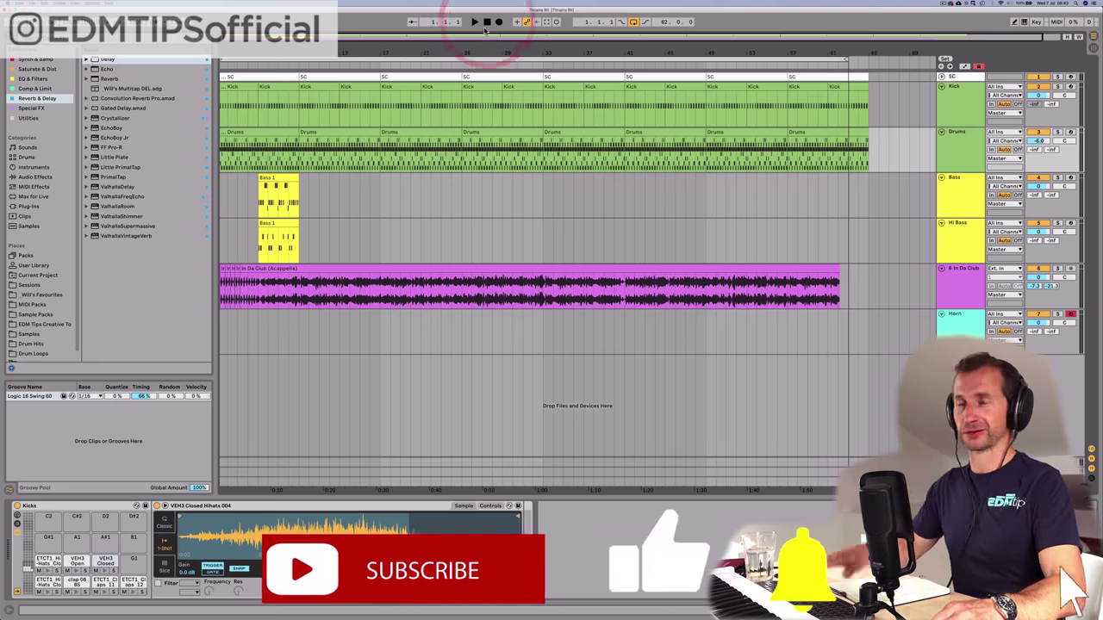
click(475, 21)
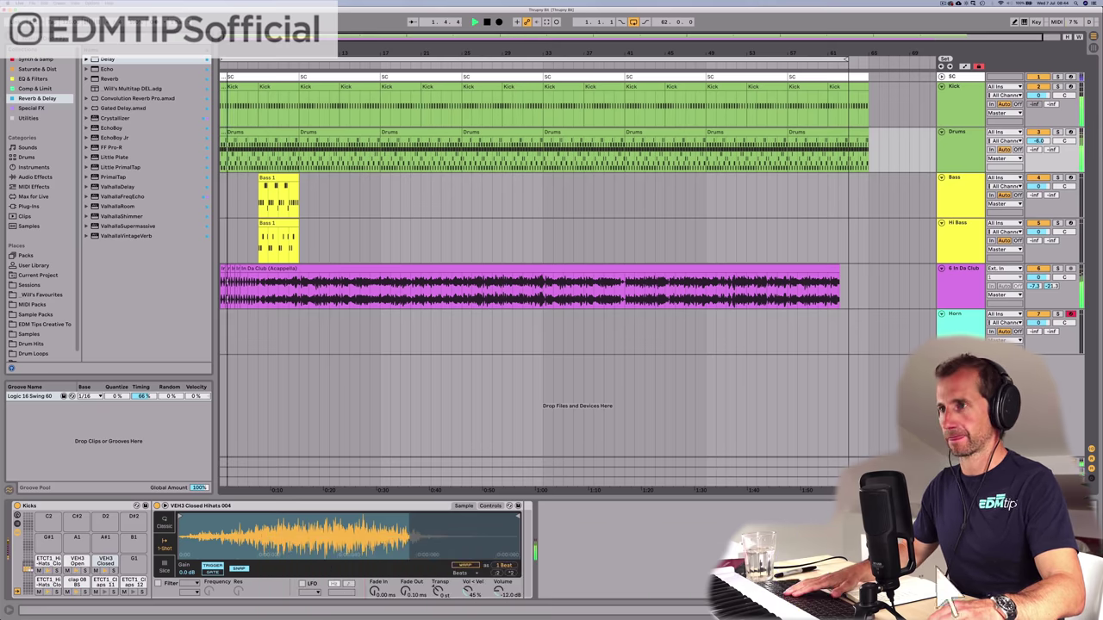
scroll(224, 263, up, 6)
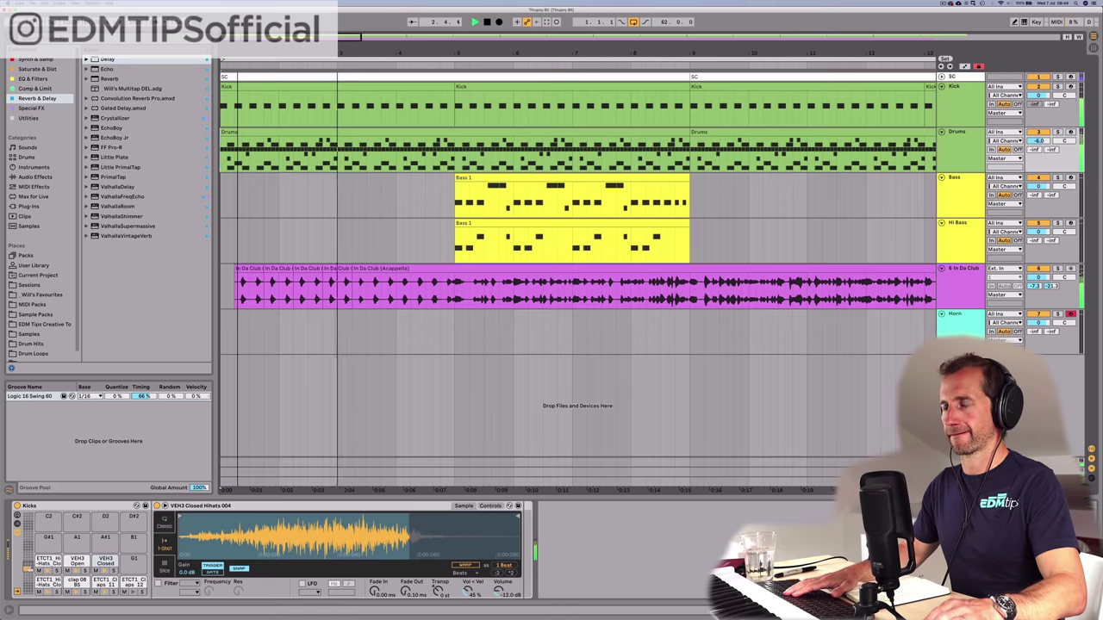
key(space)
Step: Copy the one-beat vocal snippet at 1.2.1 and paste it at 1.1.1 on the acapella track
drag(249, 283, 237, 283)
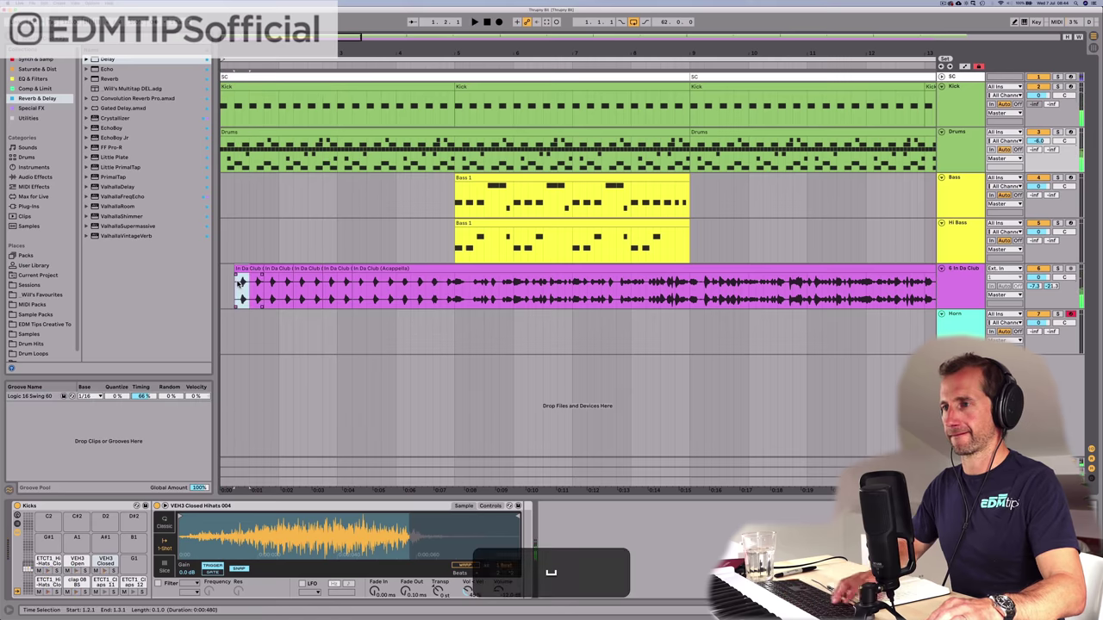
key(super+c)
click(221, 290)
key(super+v)
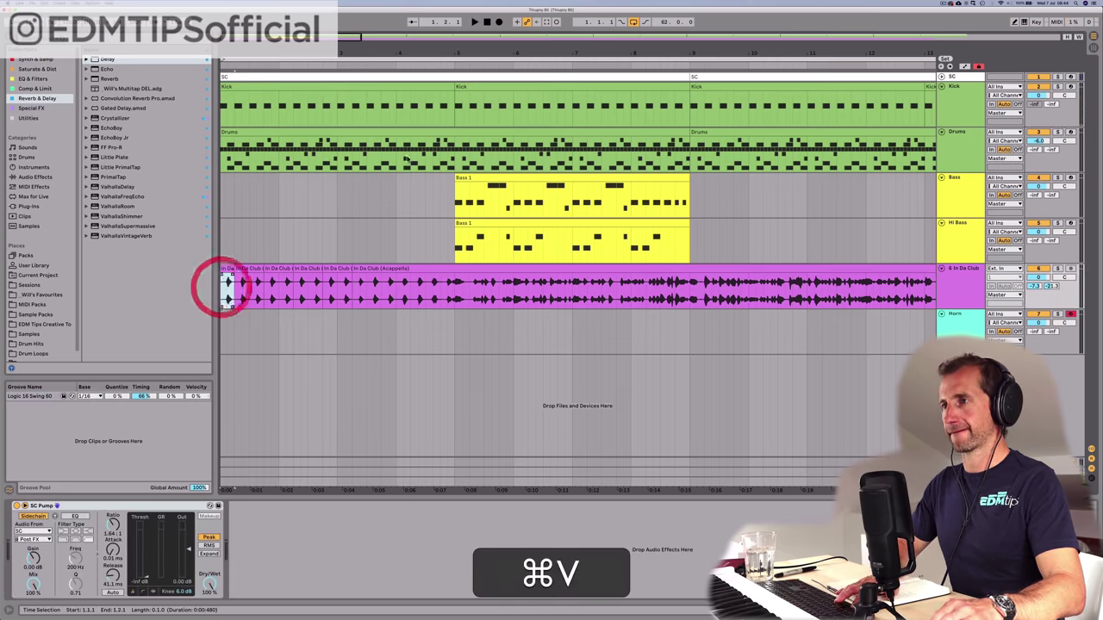
Step: Add EQ Eight after the kick's sampler, set its band frequency to about 255 Hz and play the intro
click(942, 97)
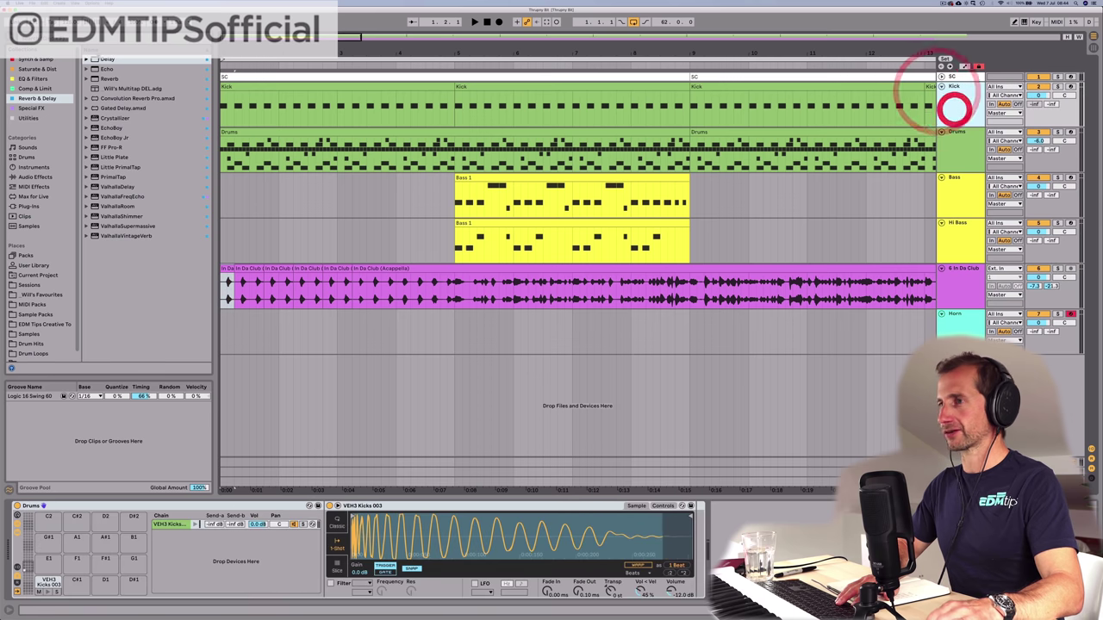
click(38, 79)
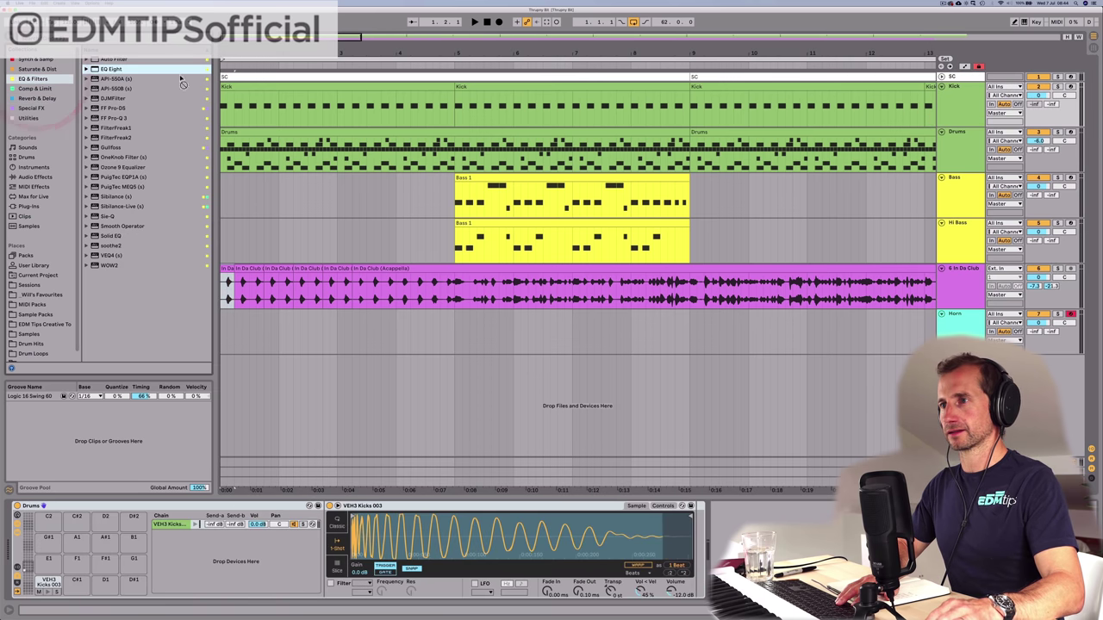
drag(730, 513, 727, 528)
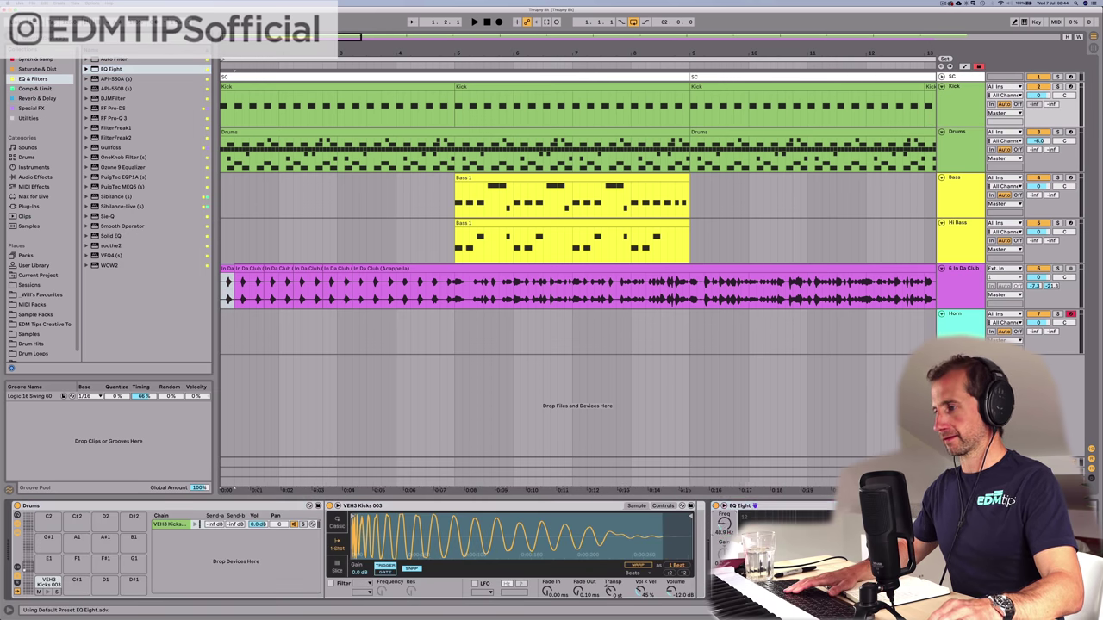
key(space)
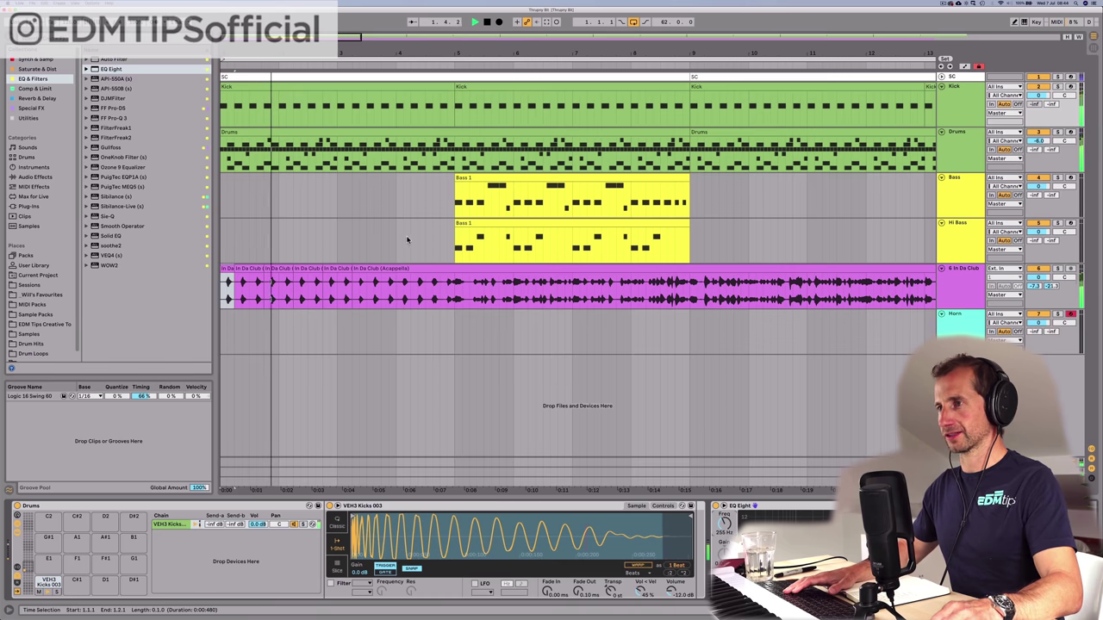
Step: Open the first eight-bar Drums clip for note editing and try removing its VEH3 Closed Hihats 004 notes
double_click(360, 131)
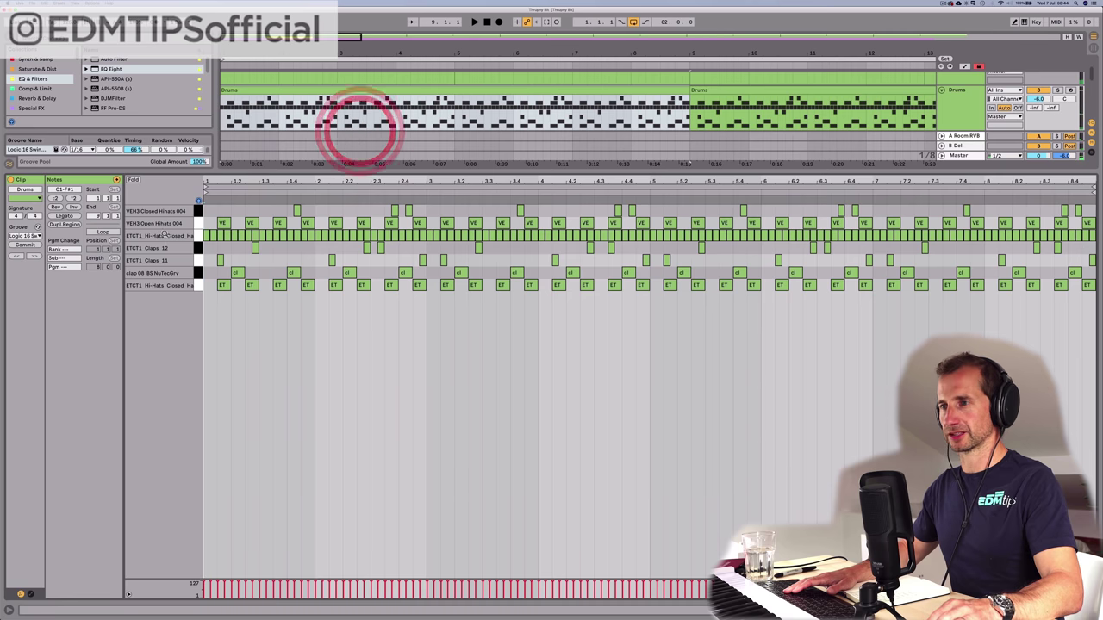
click(200, 212)
key(BackSpace)
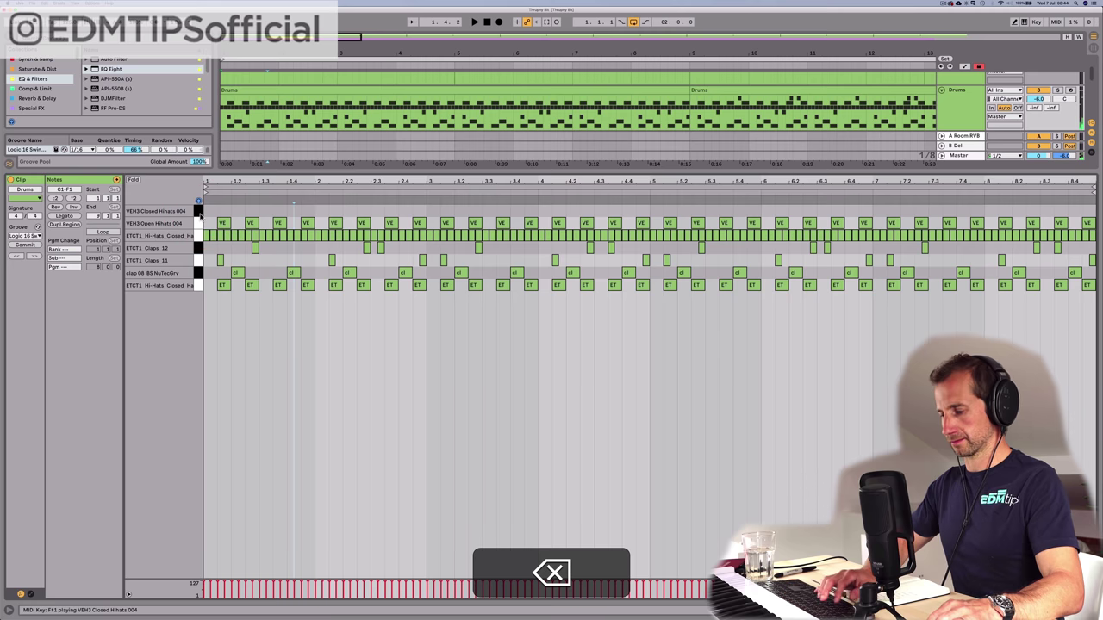
key(super+z)
Step: Delete the ETCT1_Claps_12, ETCT1_Claps_11, VEH3 Open Hihats 004 and continuous ETCT1 closed hi-hat notes from the first Drums clip, then audition it
click(200, 220)
click(199, 248)
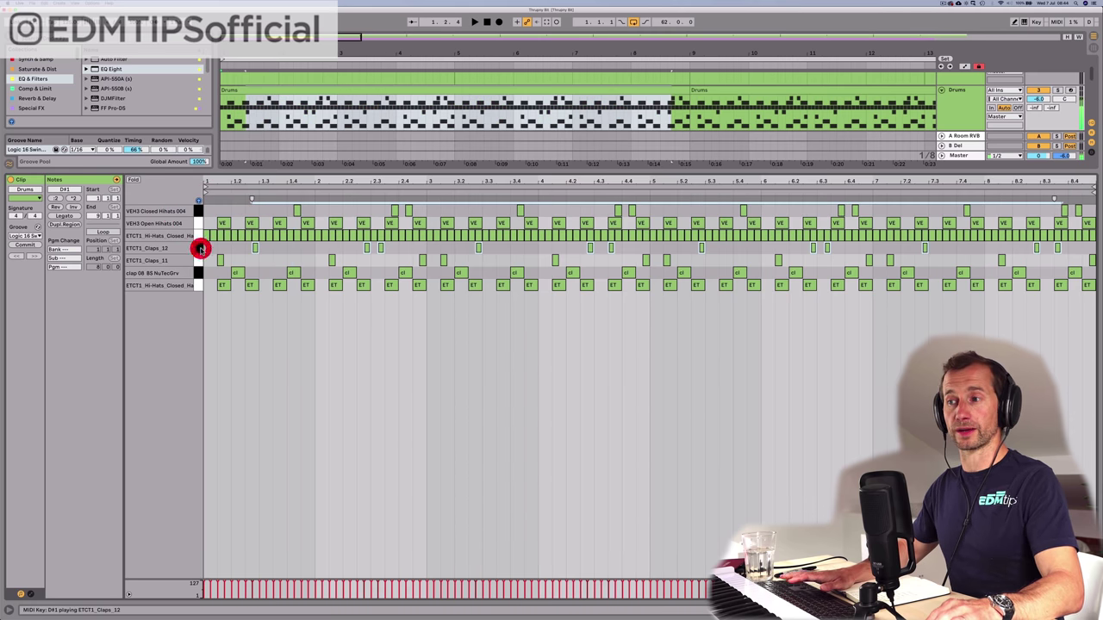
key(BackSpace)
click(199, 260)
key(BackSpace)
click(198, 223)
key(BackSpace)
click(197, 235)
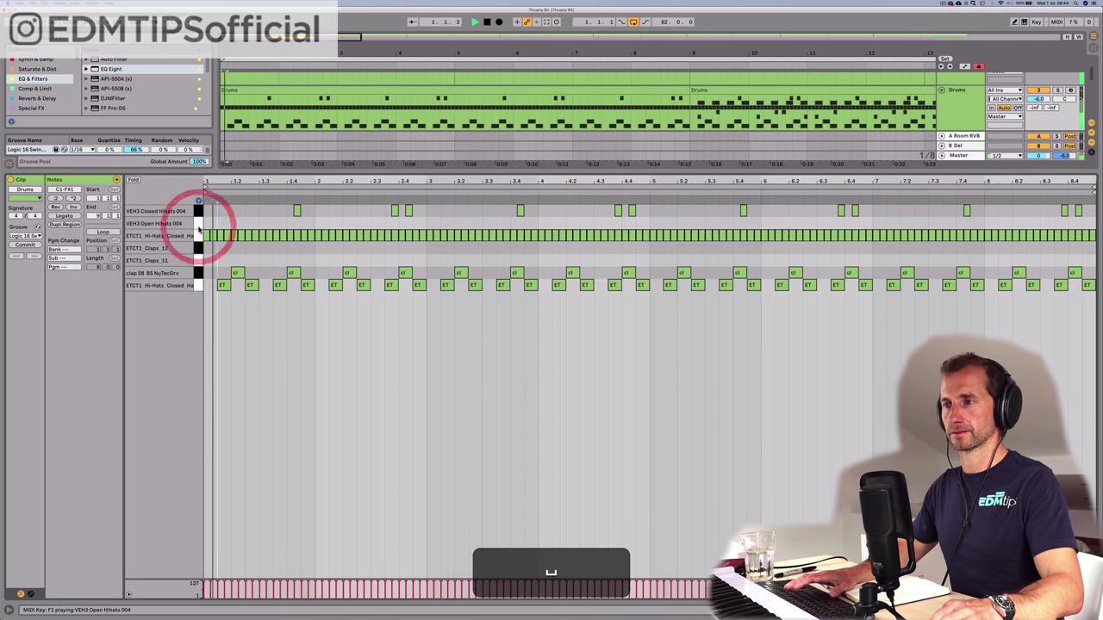
key(BackSpace)
key(space)
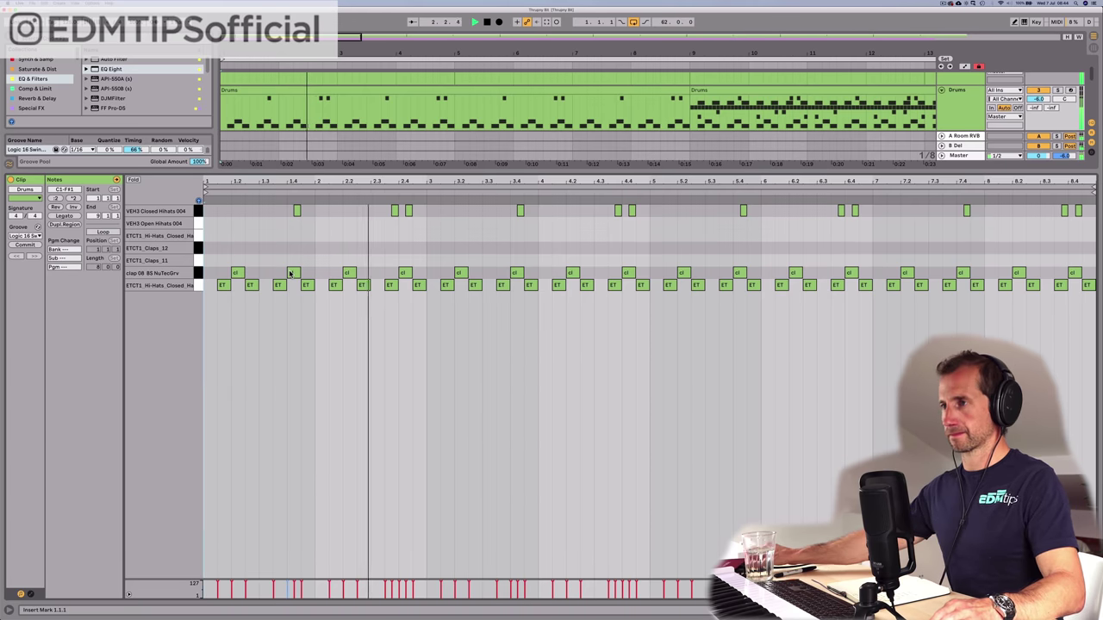
key(shift+Tab)
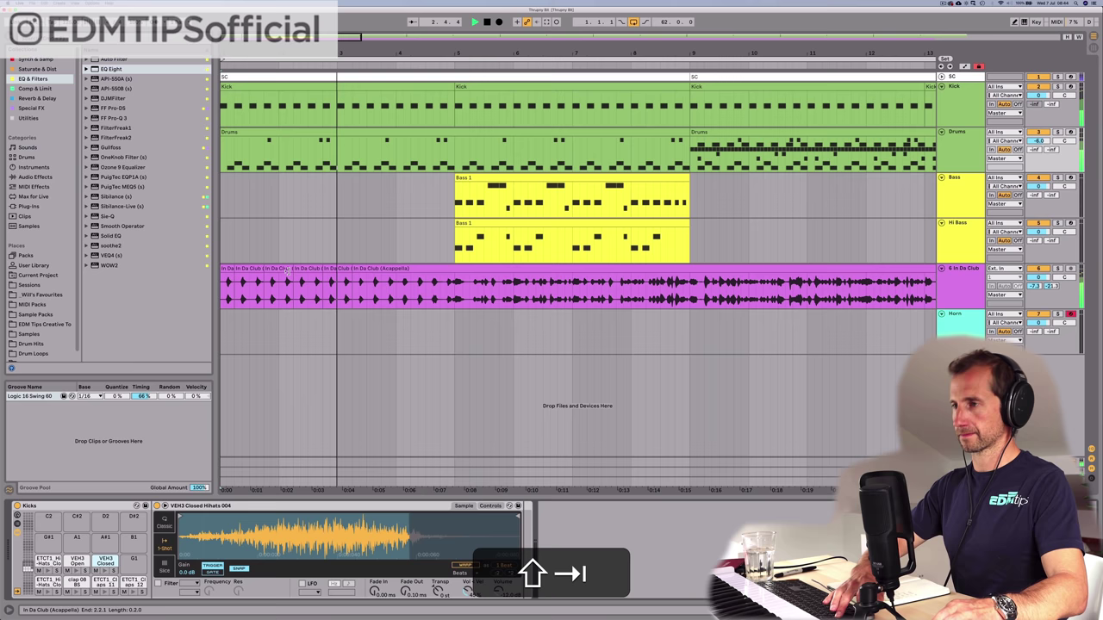
Step: Shift the four-bar Bass and Hi Bass clips together so that both start at bar 9
click(477, 179)
shift+click(482, 224)
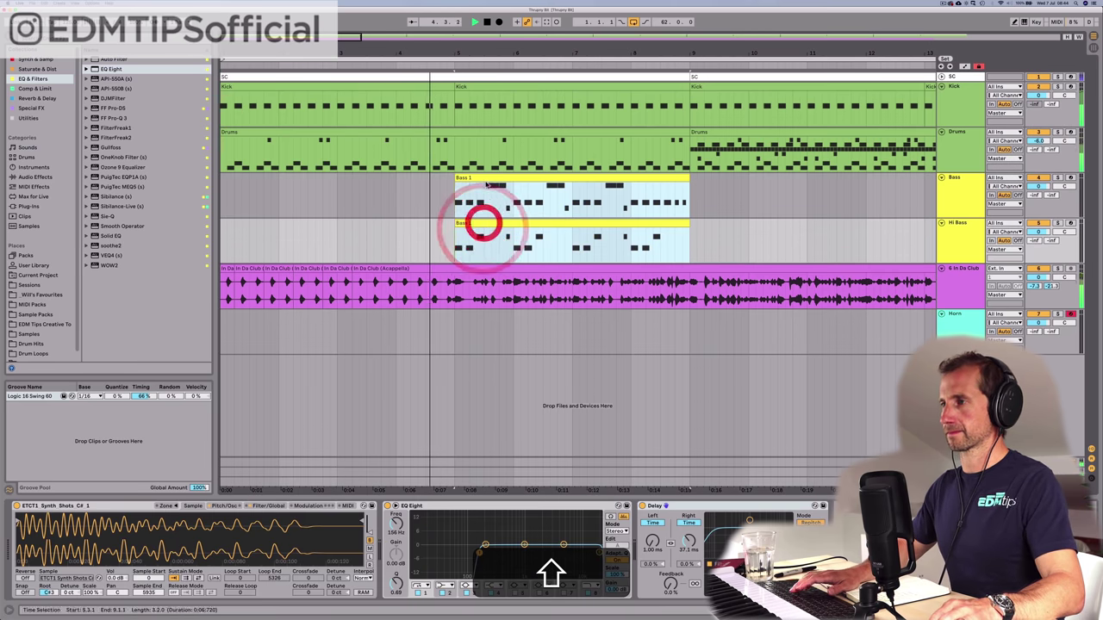
key(super+d)
drag(712, 188, 719, 183)
drag(690, 51, 307, 17)
Step: Split the acapella clip at bar 5 and move the part after the split to start at bar 9
click(264, 291)
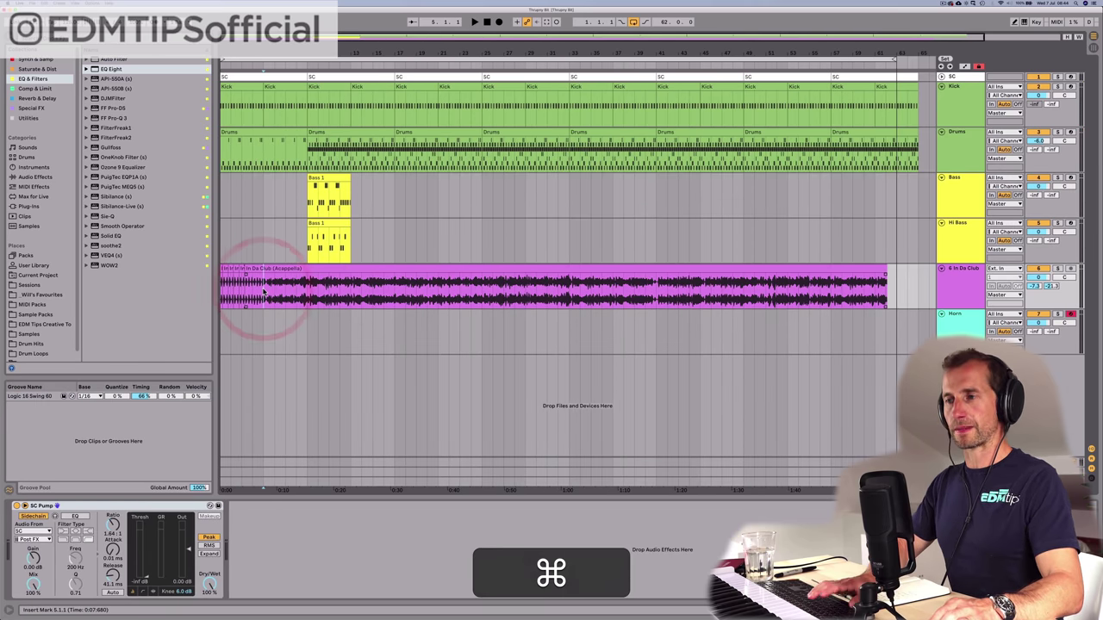
key(super+e)
drag(270, 271, 316, 271)
Step: Duplicate the vocal clips of bars 1 to 4 into bars 5 to 8 to fill the gap before the main acapella
click(262, 291)
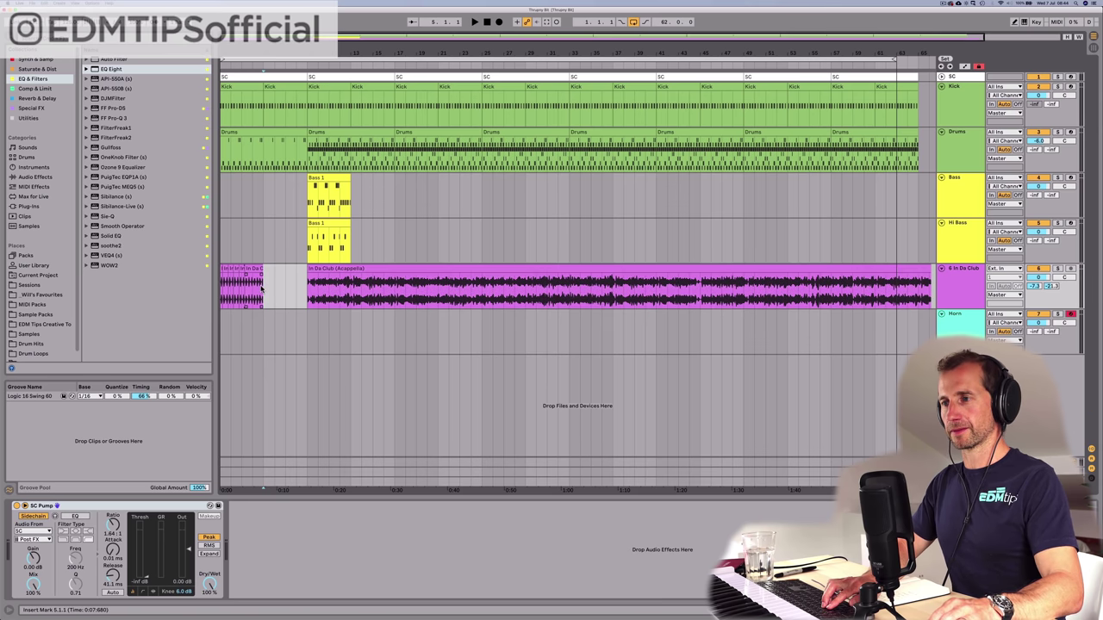
alt+drag(252, 271, 222, 284)
key(super+d)
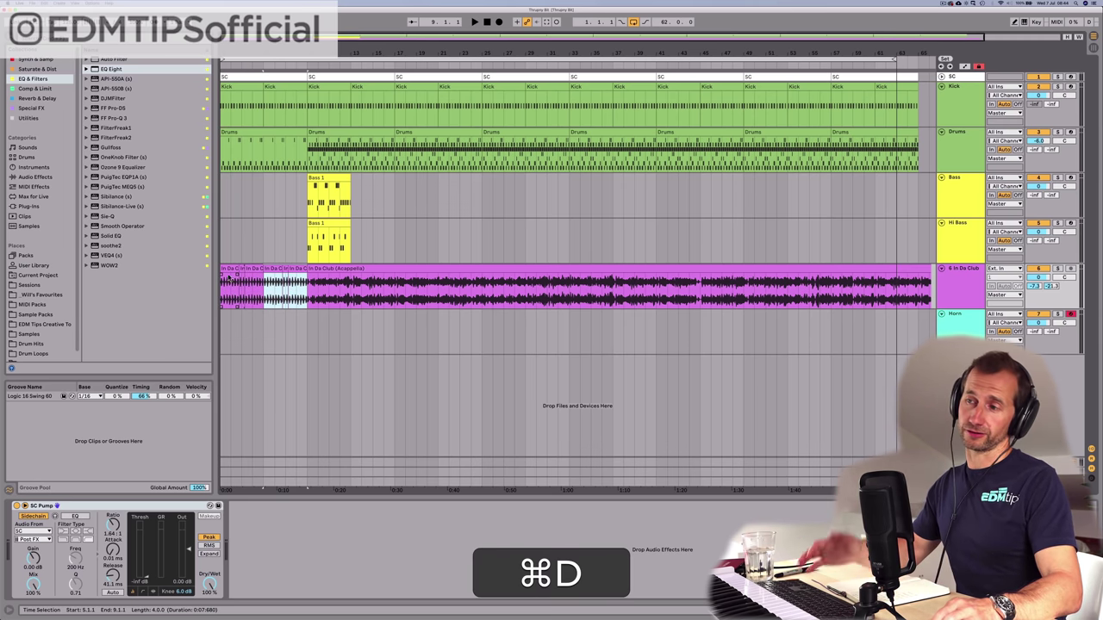
Step: Duplicate the four-bar Bass and Hi Bass clips once so that both tracks run from bar 9 to bar 17
click(487, 23)
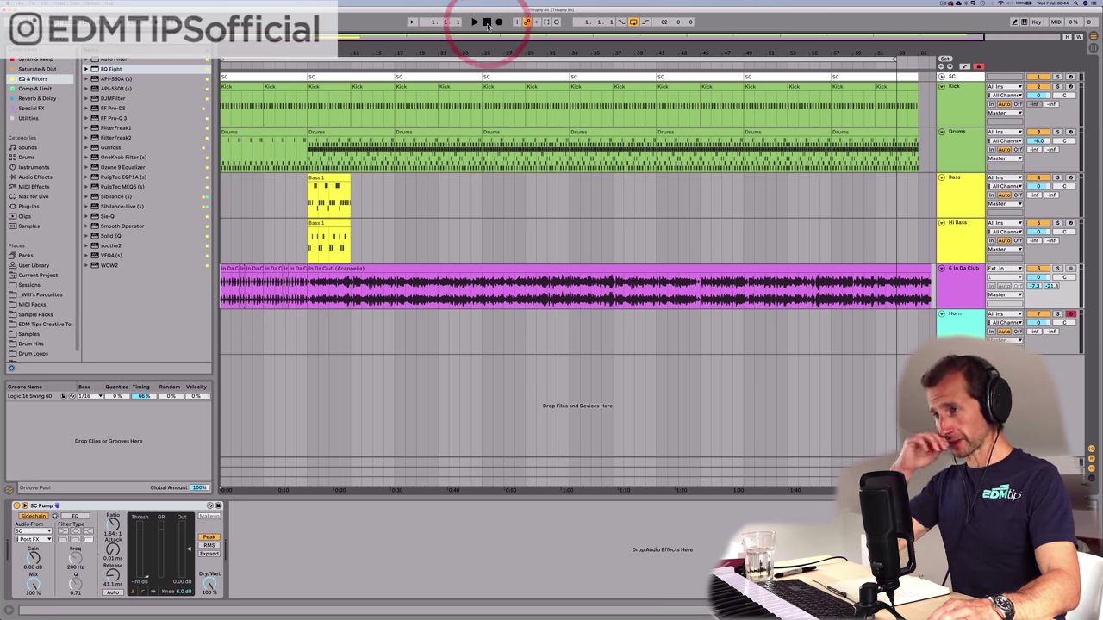
click(328, 178)
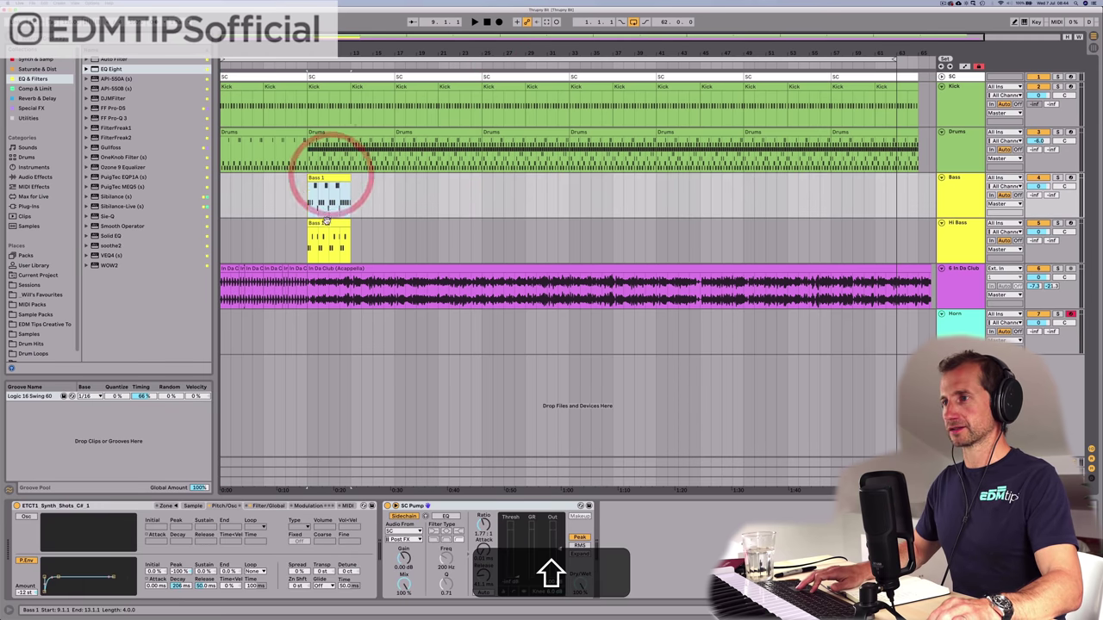
shift+click(327, 222)
key(shift+super+d)
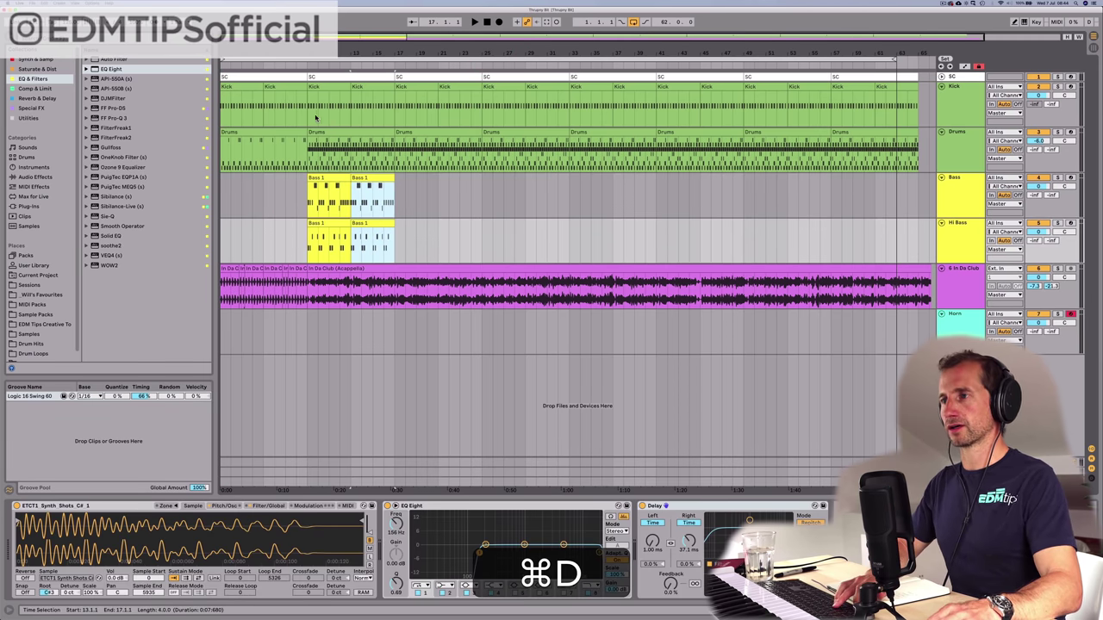
Step: Play from bar 1 and duplicate the stripped-down first Drums clip over bars 9 to 16
click(286, 87)
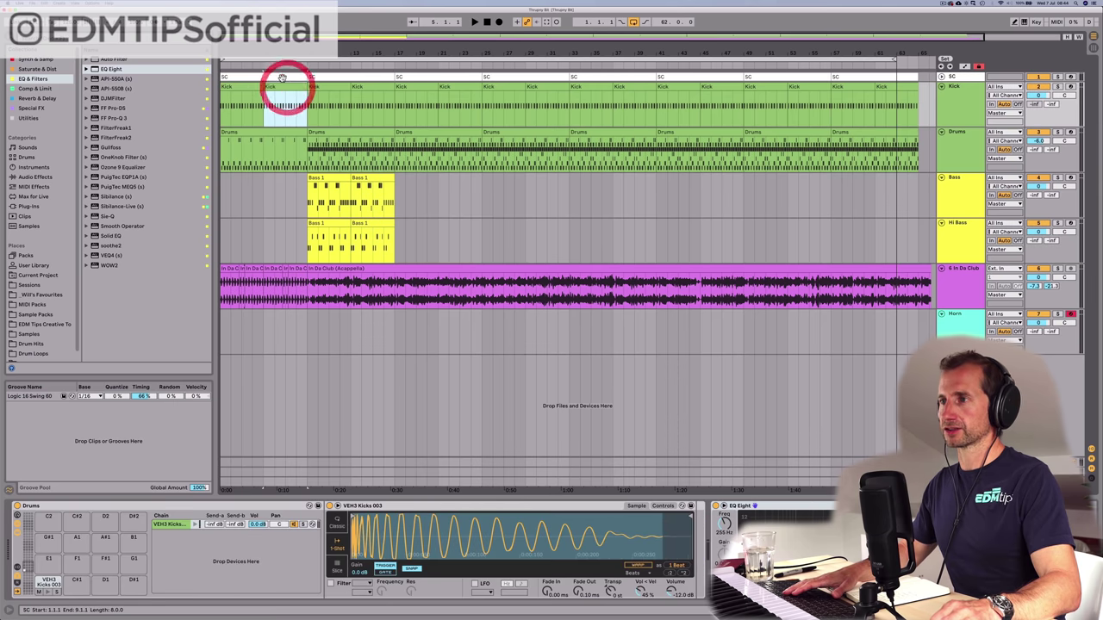
click(232, 62)
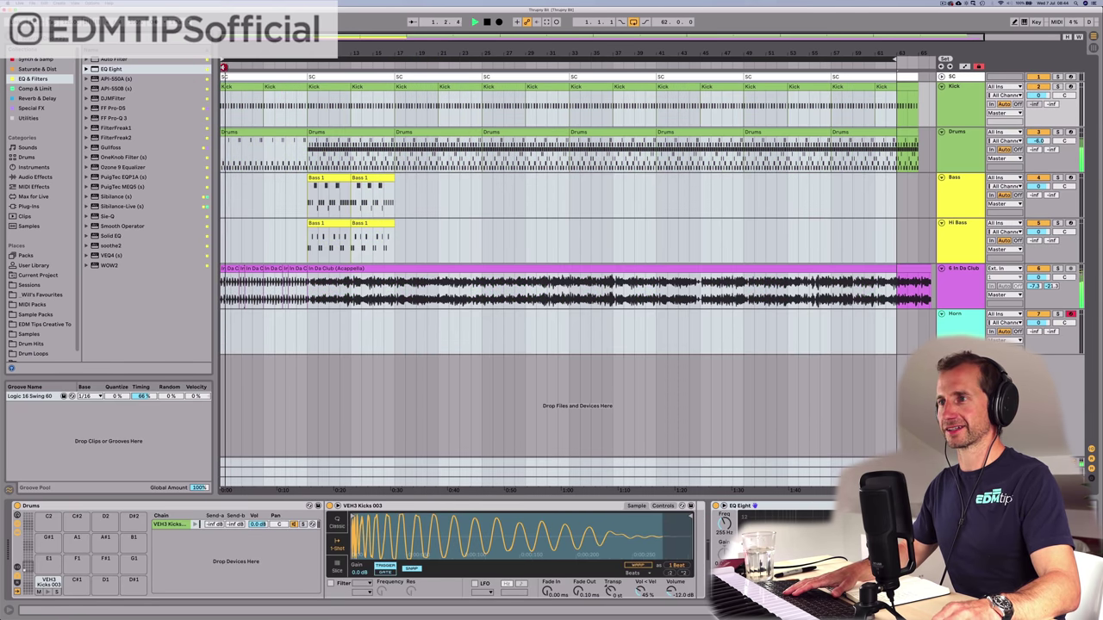
click(279, 134)
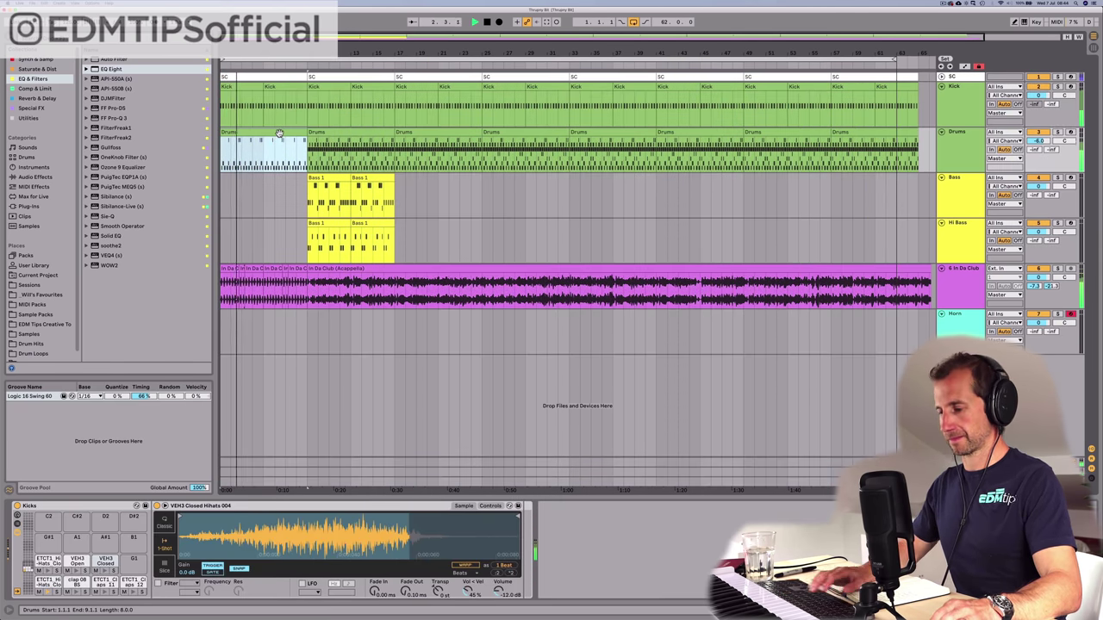
key(super)
key(super+d)
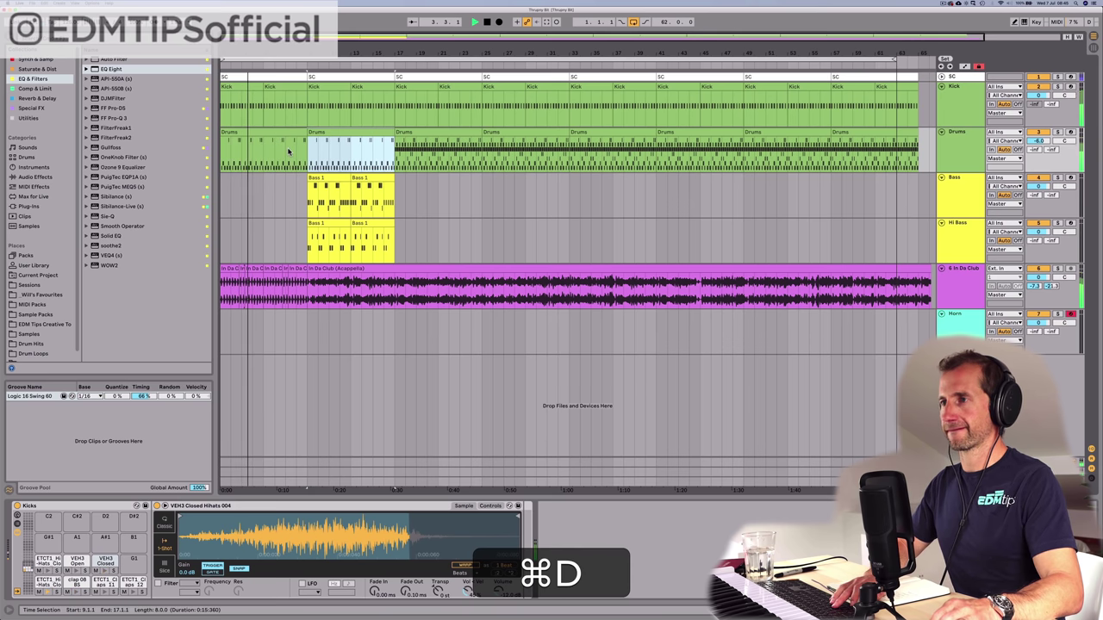
click(288, 150)
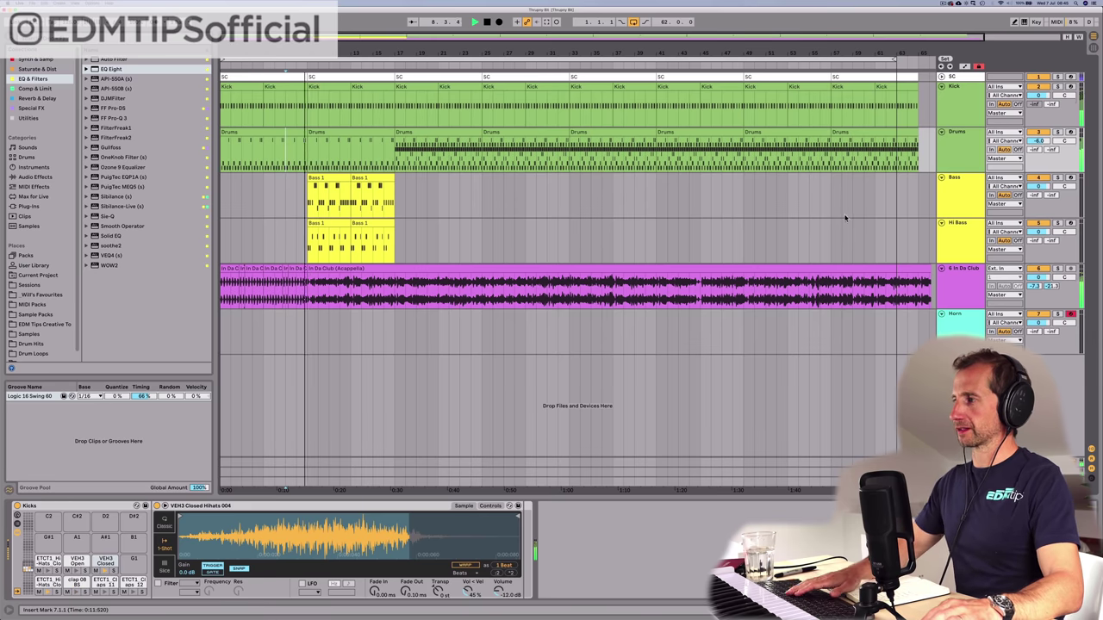
Step: Consolidate the two four-bar clips from bar 9 to 17 into one eight-bar clip on both the Bass and Hi Bass tracks
key(space)
click(357, 176)
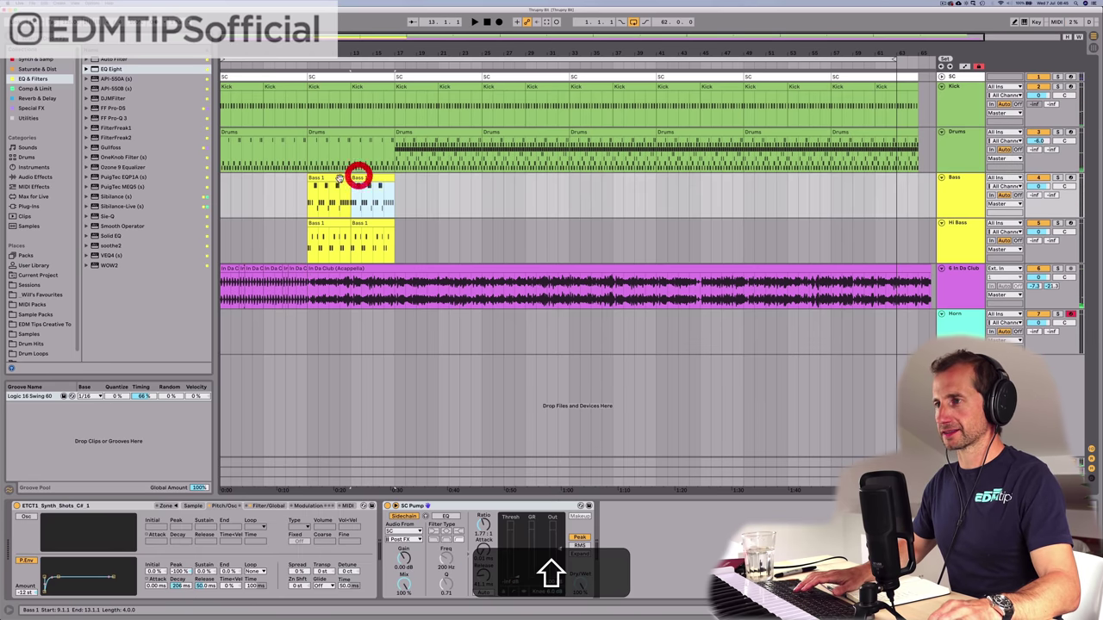
shift+click(337, 178)
key(shift+super+j)
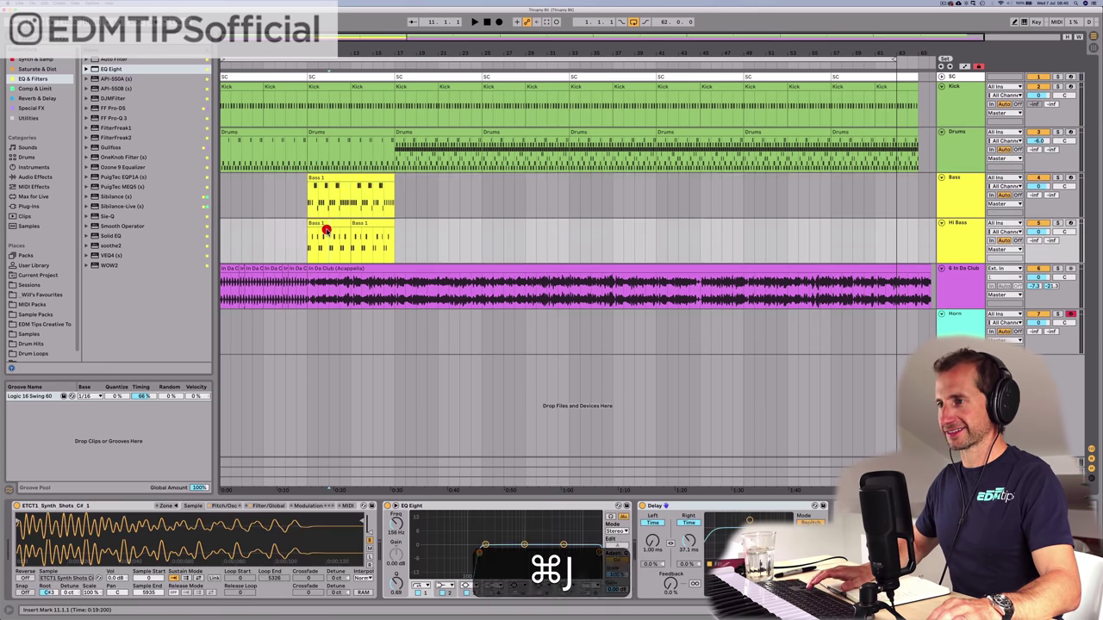
click(327, 229)
shift+click(373, 225)
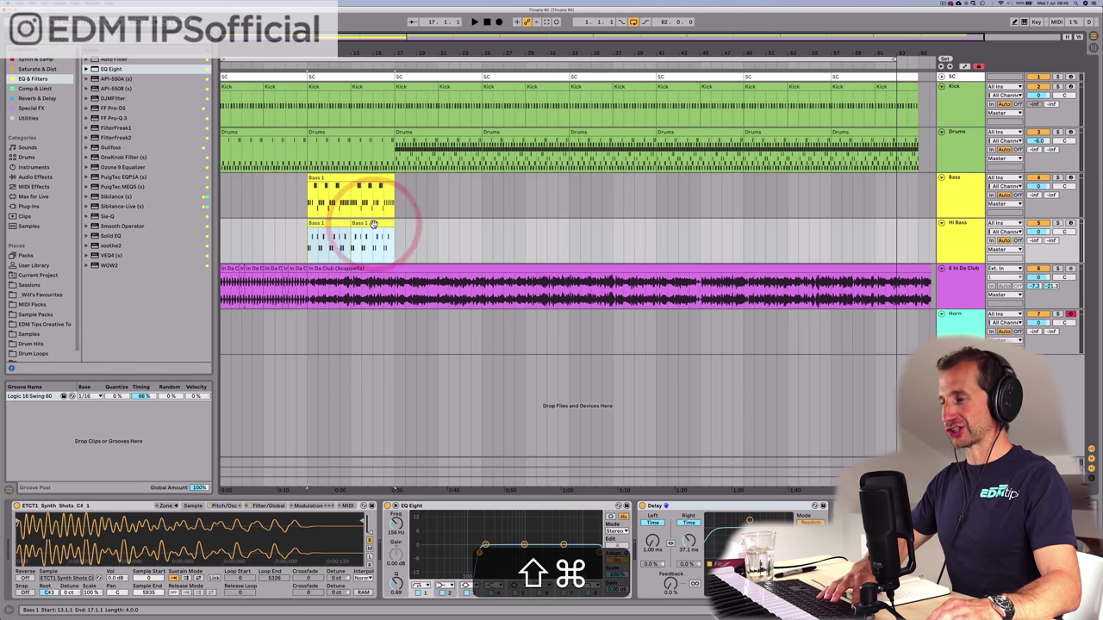
key(shift+super+j)
Step: Duplicate the eight-bar Bass and Hi Bass clips six times so that both tracks run to bar 65
shift+click(374, 178)
key(super+d)
key(super+d)
key(super+d)
key(super+d)
key(super+d)
key(super+d)
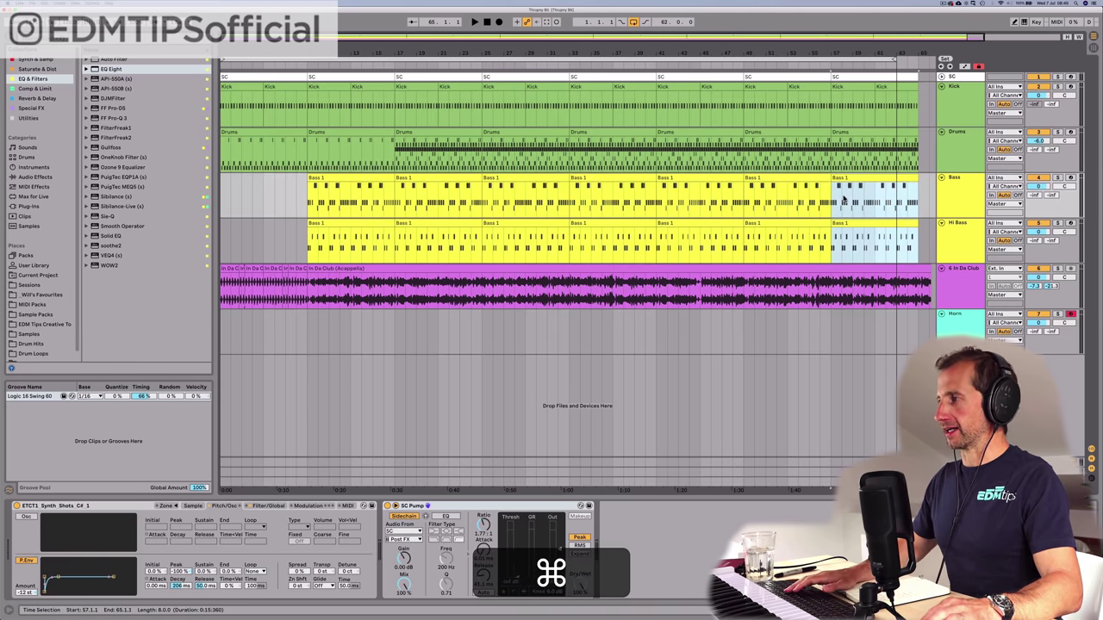
Step: Group the Bass and Hi Bass tracks into an orange group named Bass
click(955, 197)
shift+click(955, 244)
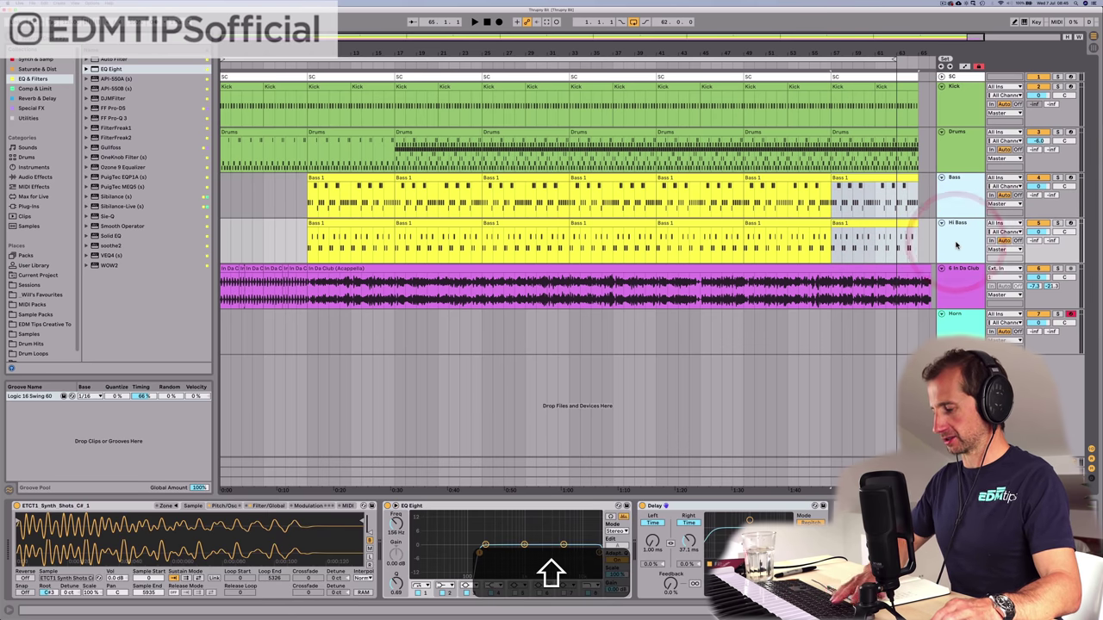
key(shift+super+g)
key(super+r)
text(Ba)
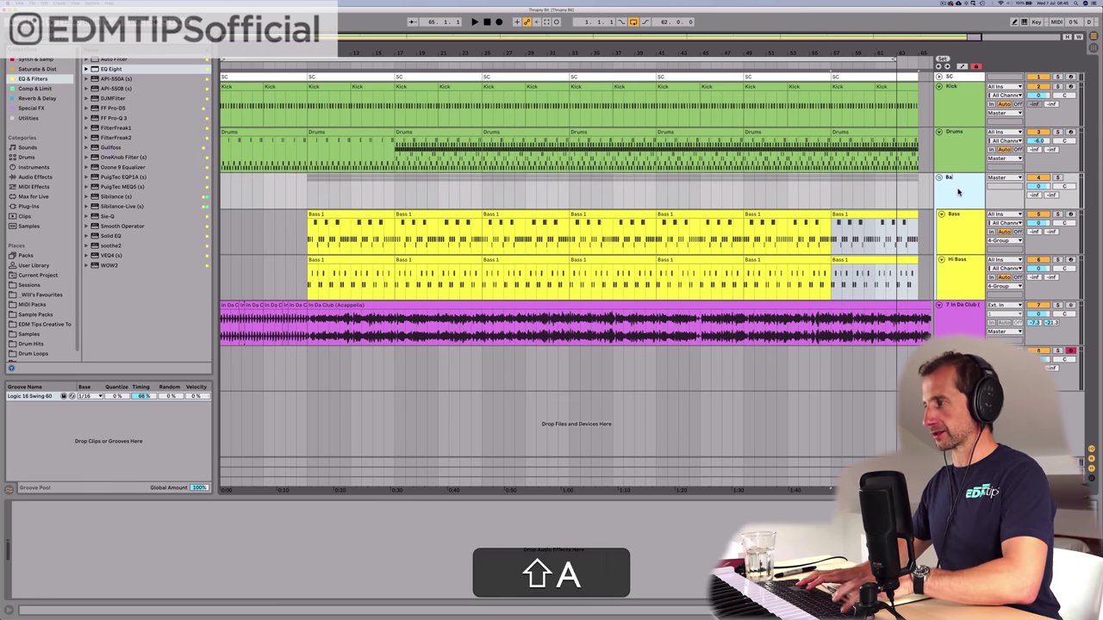
right_click(956, 189)
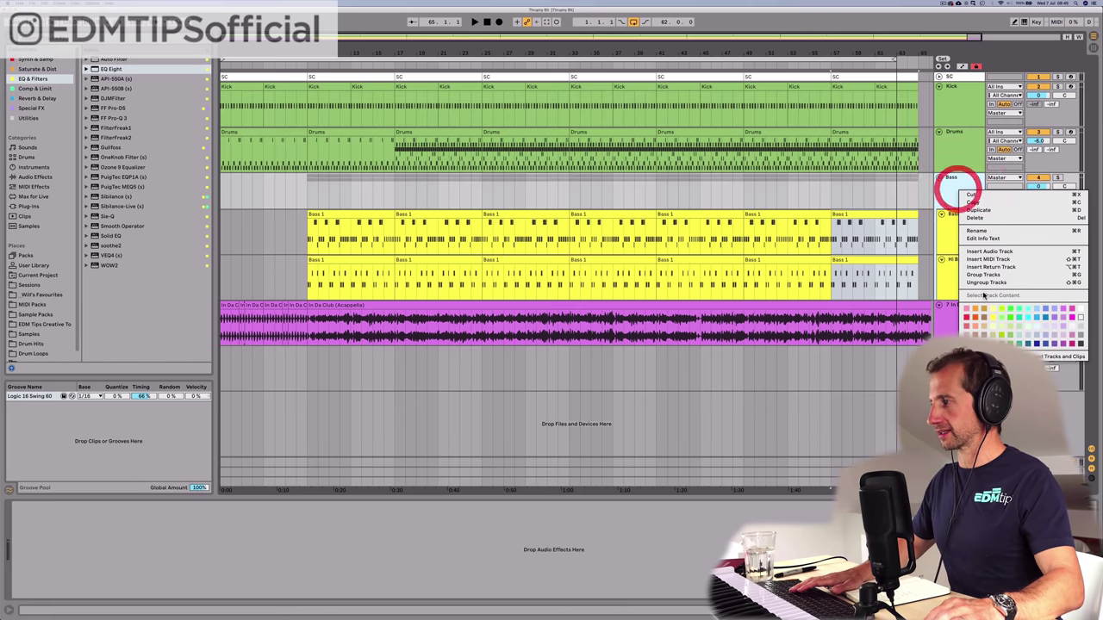
click(975, 317)
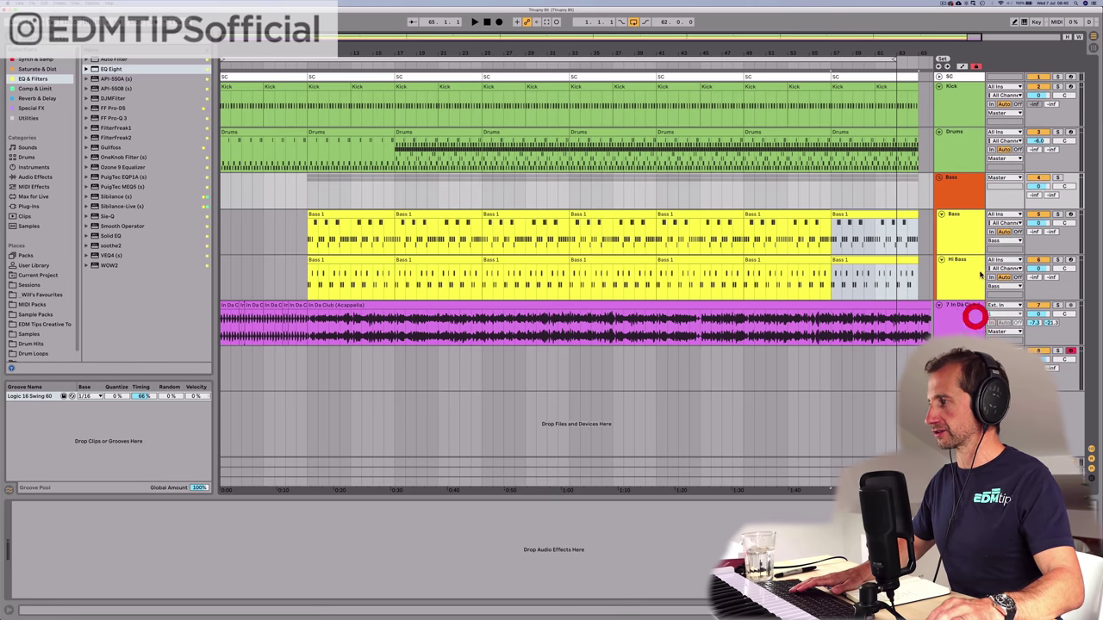
Step: Add an EQ Eight with a low cut at 271 Hz to the Bass group and play from just before bar 9
click(970, 208)
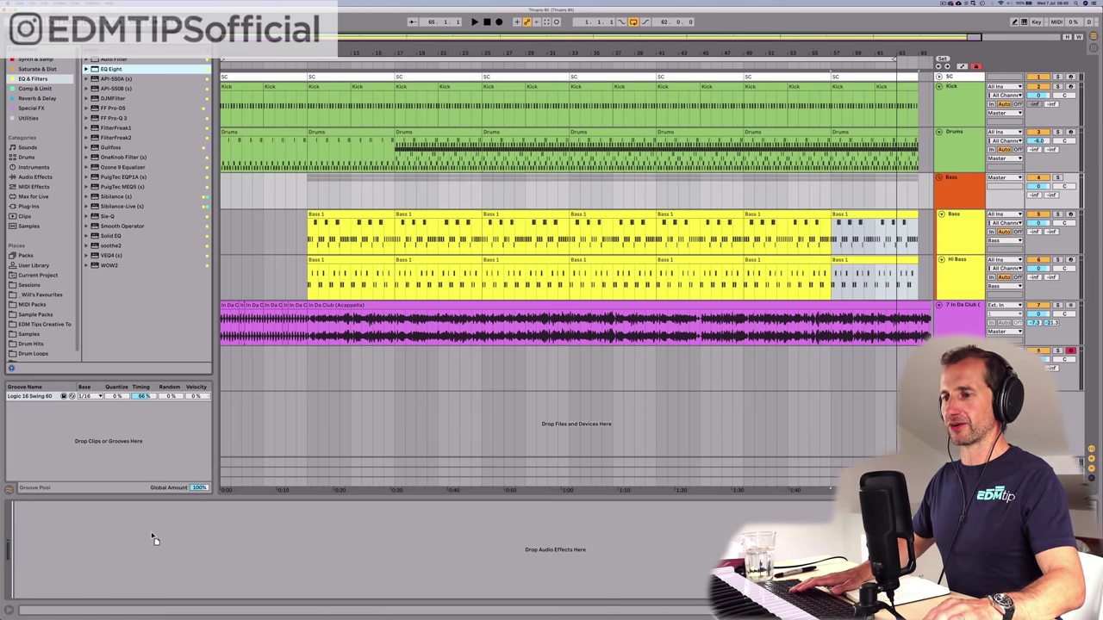
drag(154, 540, 152, 532)
click(297, 59)
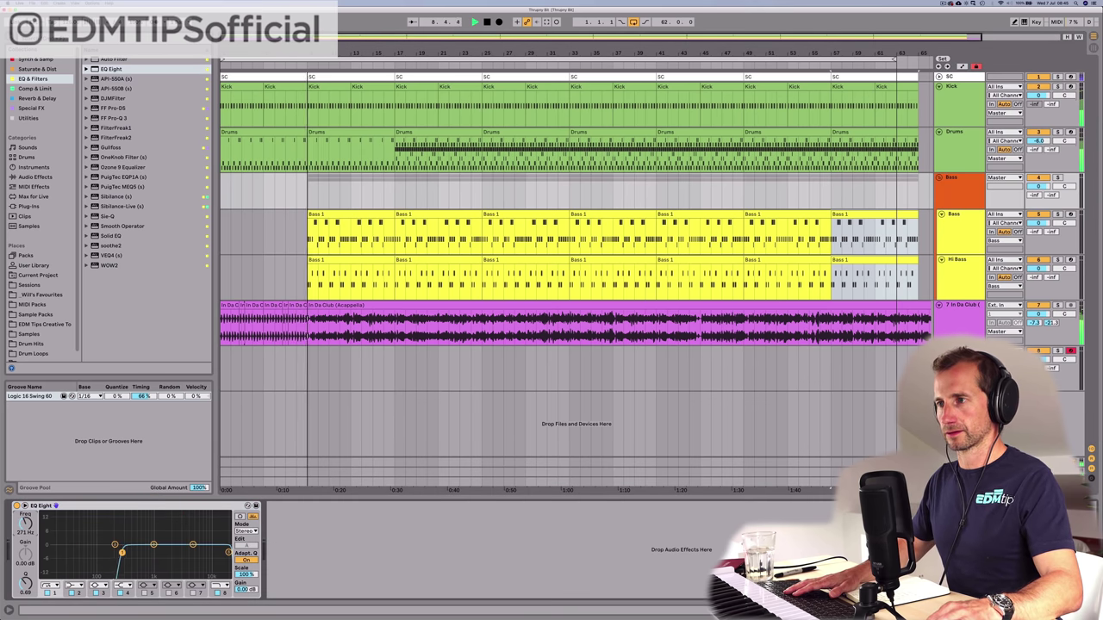
Step: Automate the Bass group's EQ Eight low-cut frequency in a new lane, holding 271 Hz from bar 9 and dropping sharply at bar 17
right_click(28, 524)
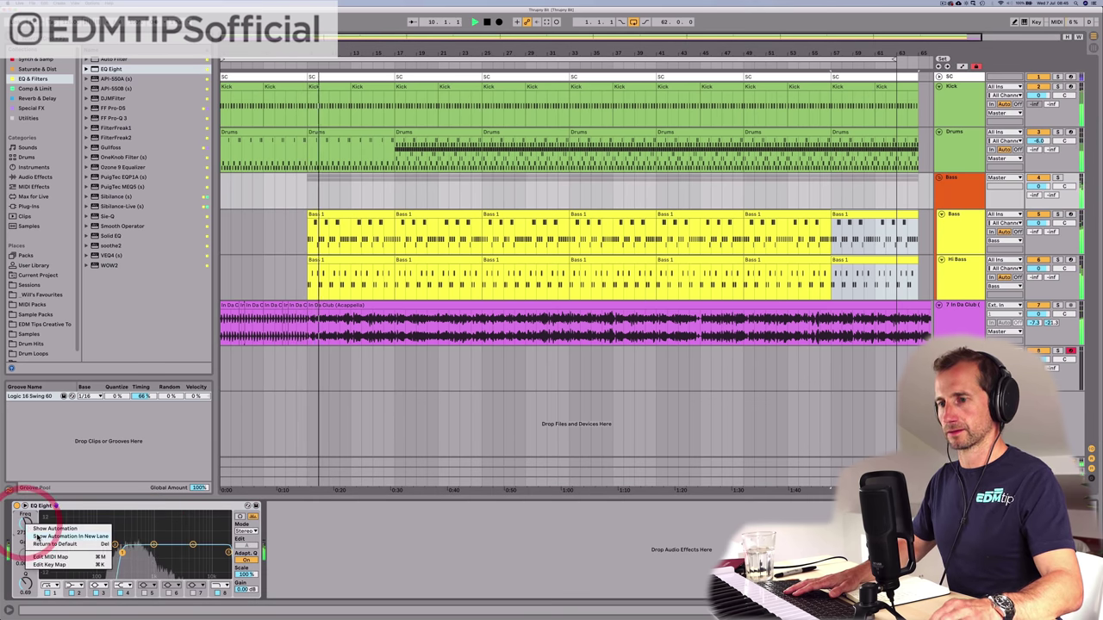
click(37, 534)
click(308, 224)
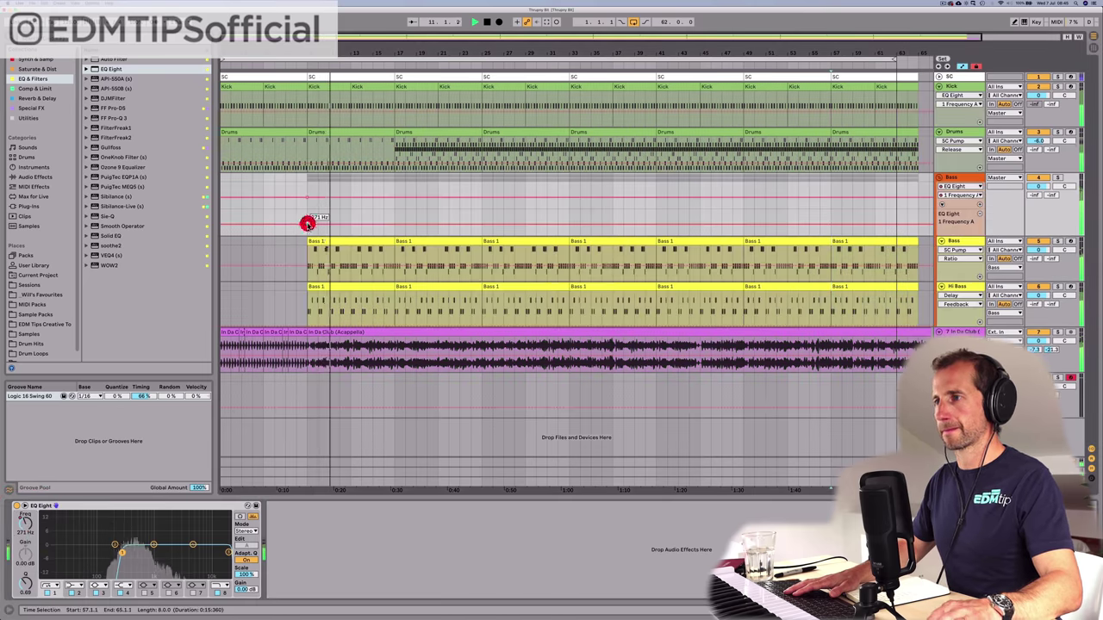
click(396, 224)
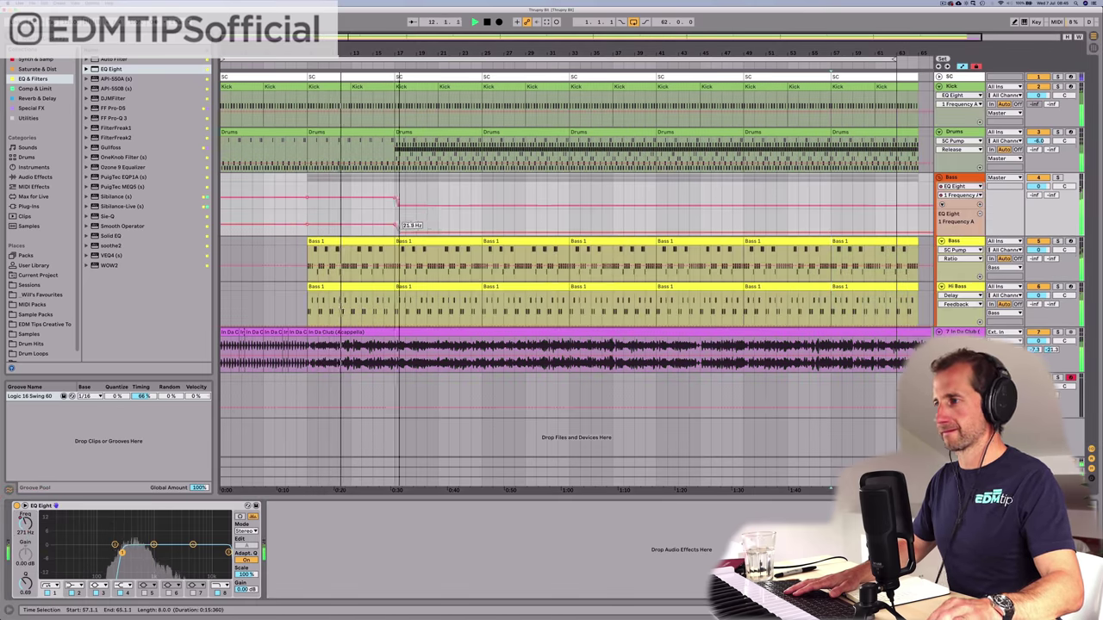
drag(399, 232, 384, 224)
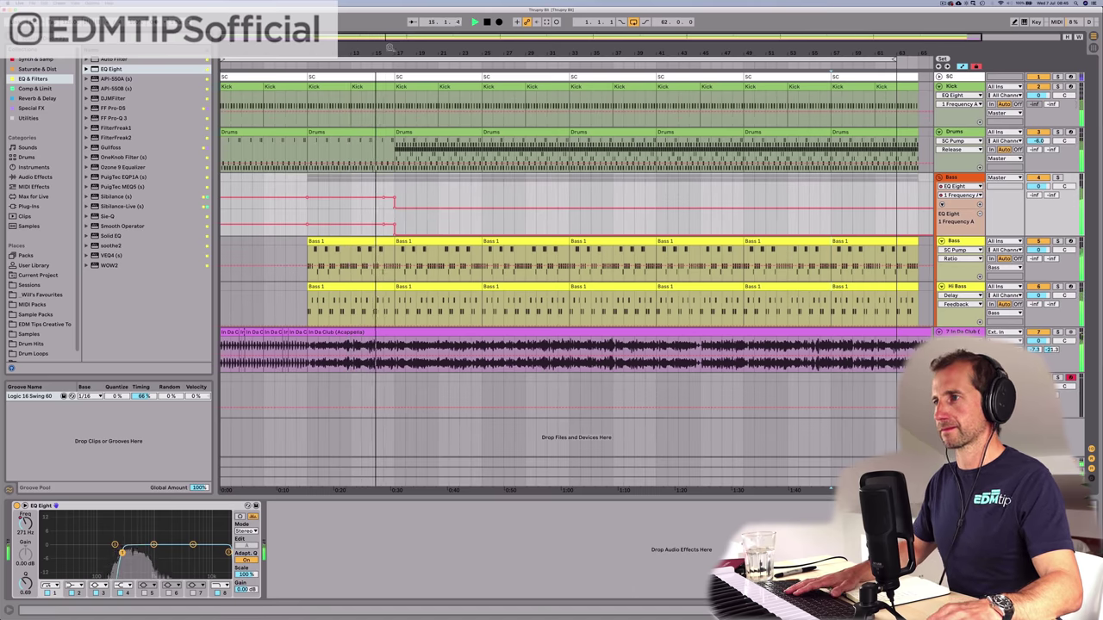
Step: Shorten the Drums clip before bar 17 to end at bar 16 and the Kick clip to end at 16.4.1, playing the transition
drag(390, 47, 390, 95)
drag(408, 133, 367, 132)
key(space)
drag(408, 86, 392, 16)
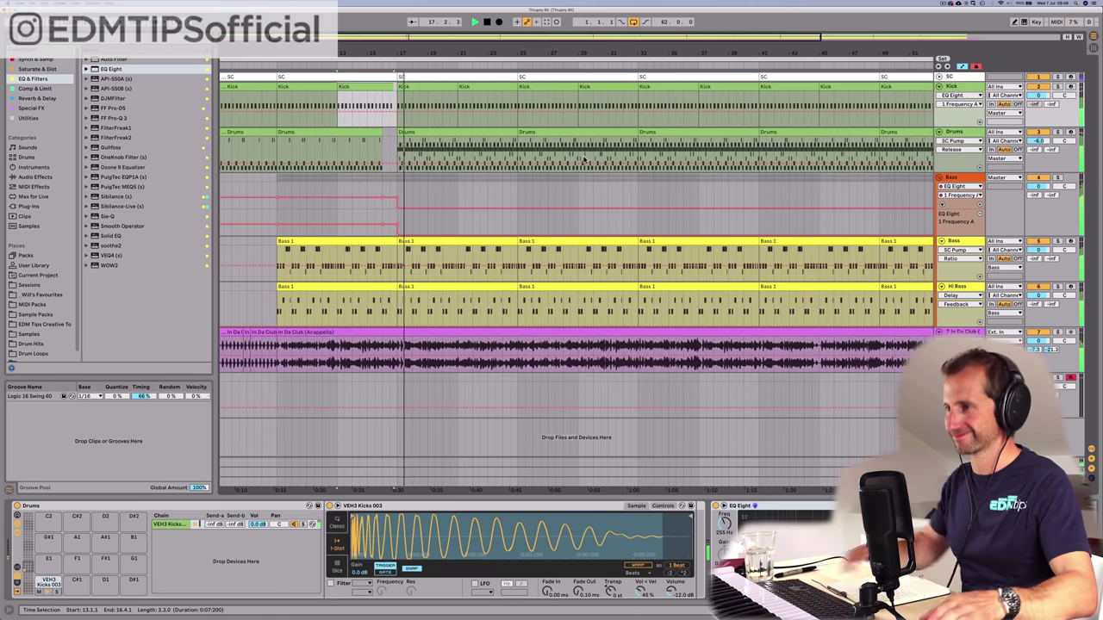
key(space)
Step: Automate the Kick's EQ Eight low-cut frequency in a new lane, holding 255 Hz up to the Kick gap and ramping down to bar 17
click(969, 76)
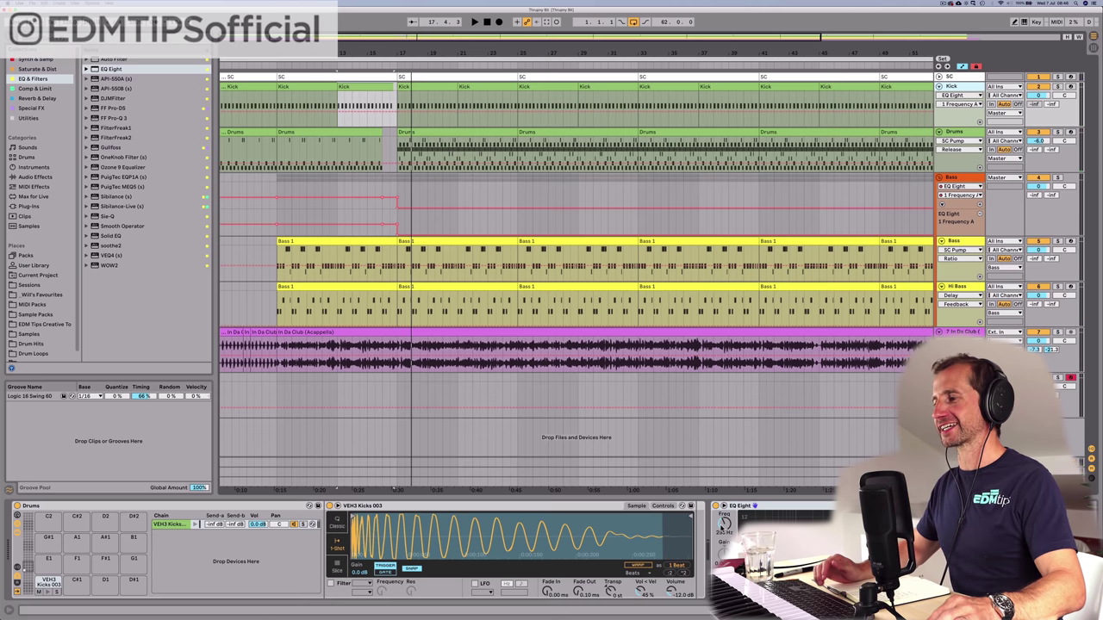
click(721, 525)
click(728, 539)
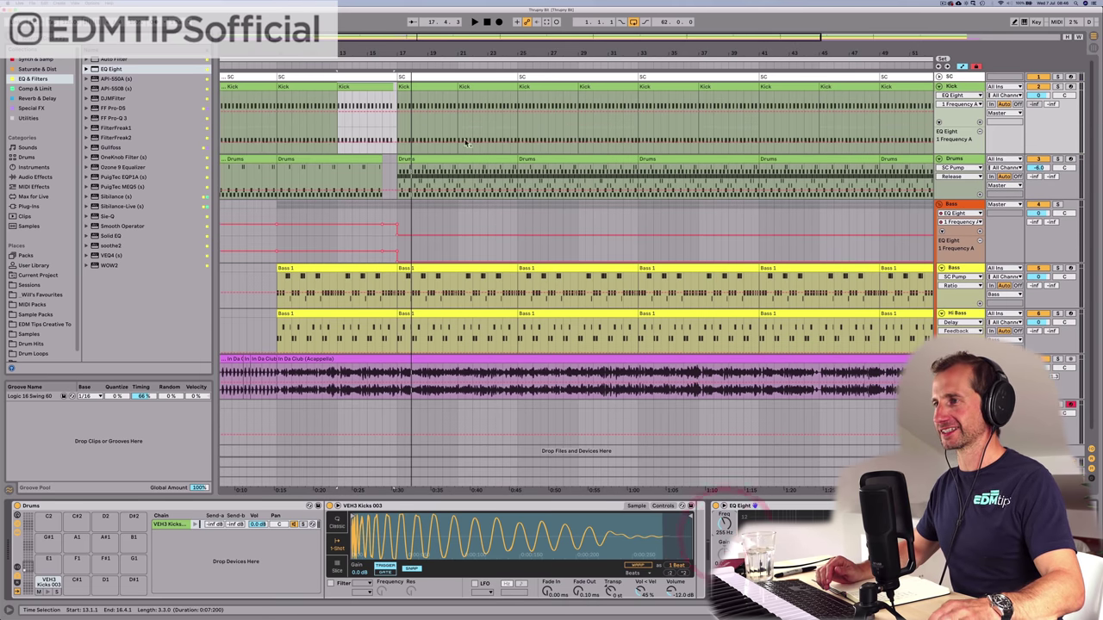
click(393, 142)
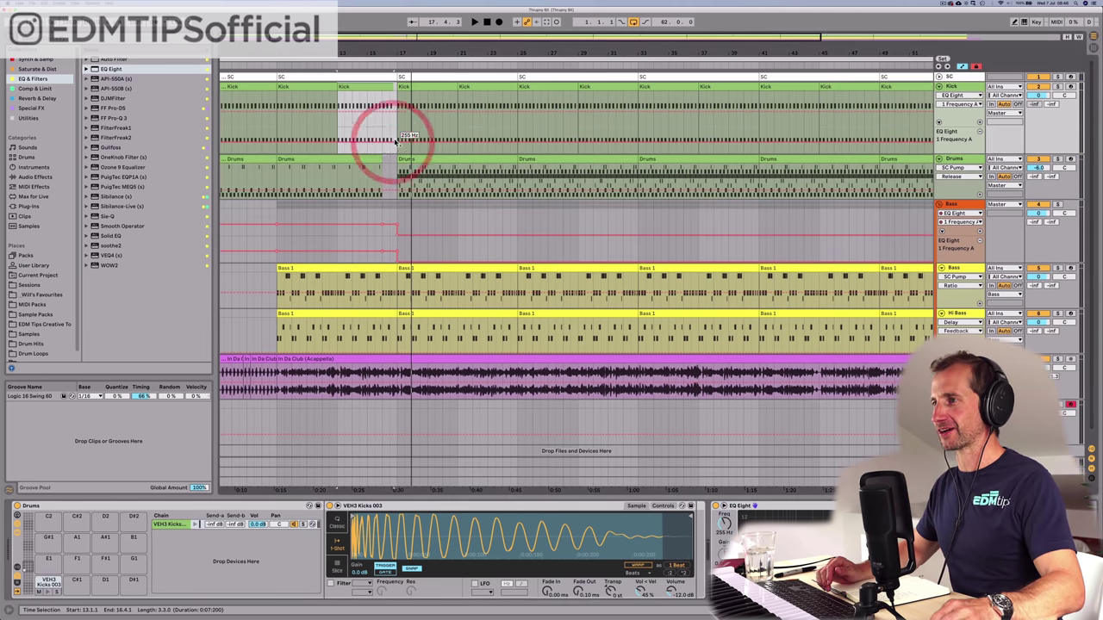
drag(396, 141, 396, 150)
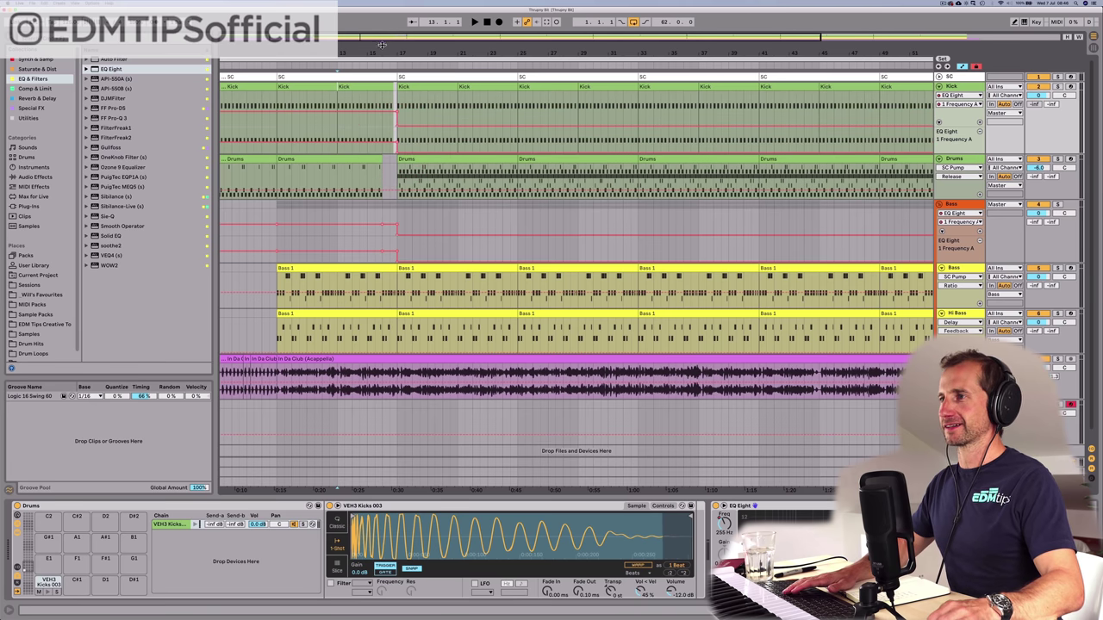
drag(382, 42, 382, 50)
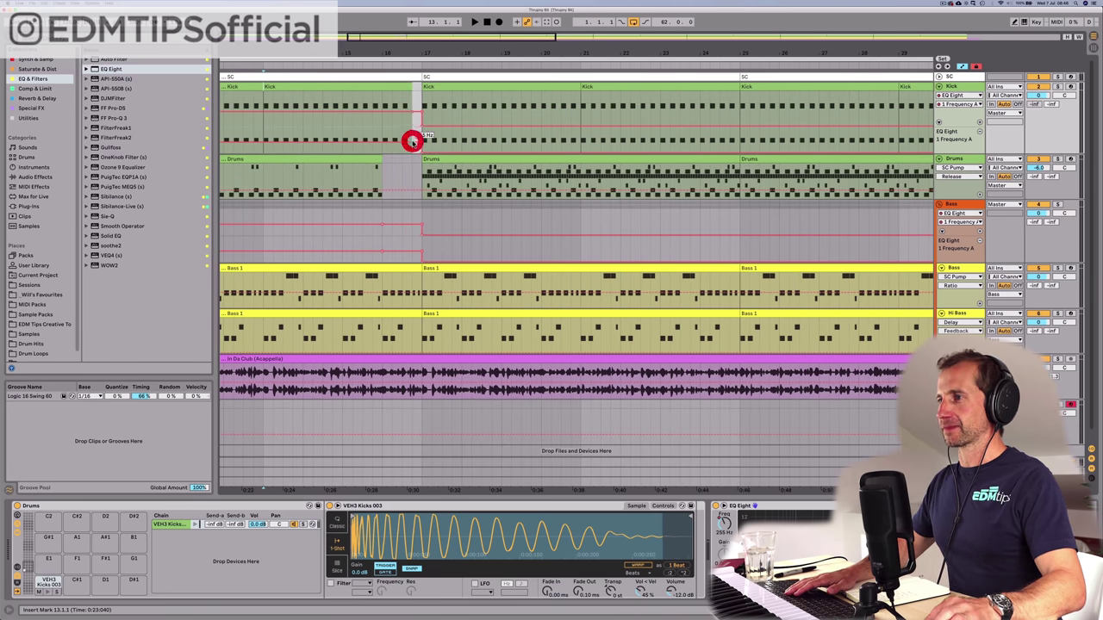
drag(422, 138, 421, 148)
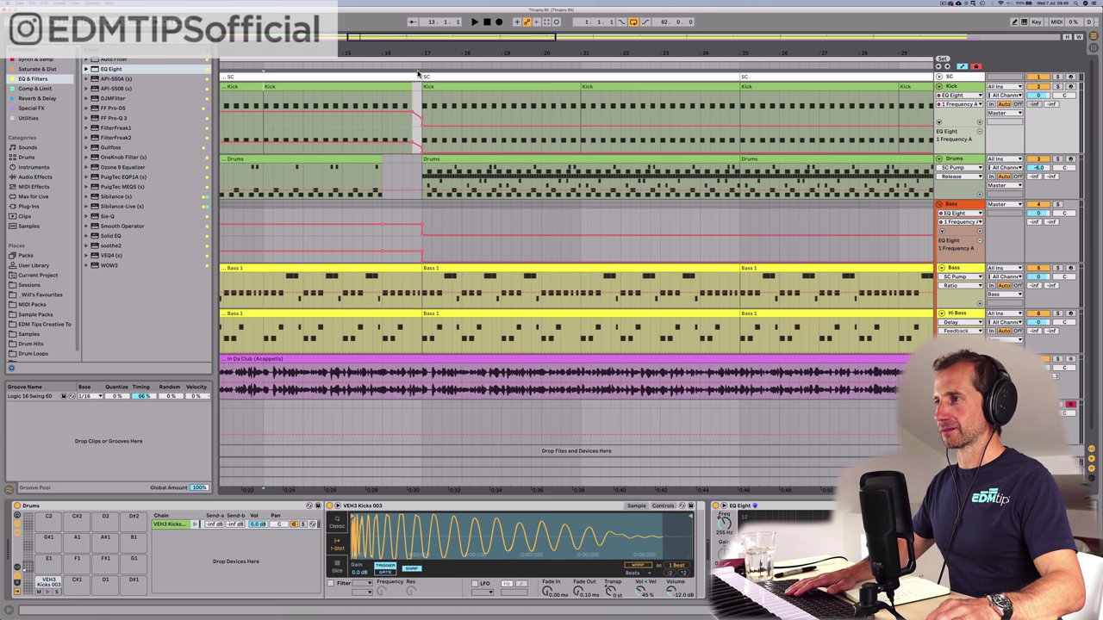
Step: Shorten the SC clip to end at bar 16 and the Bass clip to end about half a bar before bar 17, checking by playback
click(412, 76)
click(384, 69)
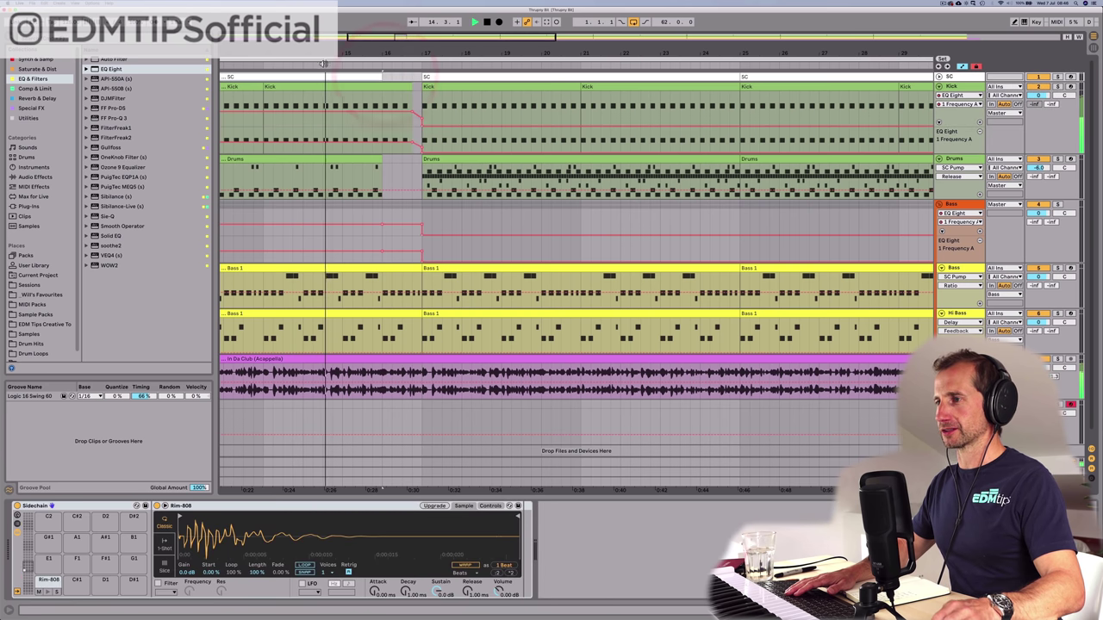
click(319, 54)
drag(379, 53, 382, 39)
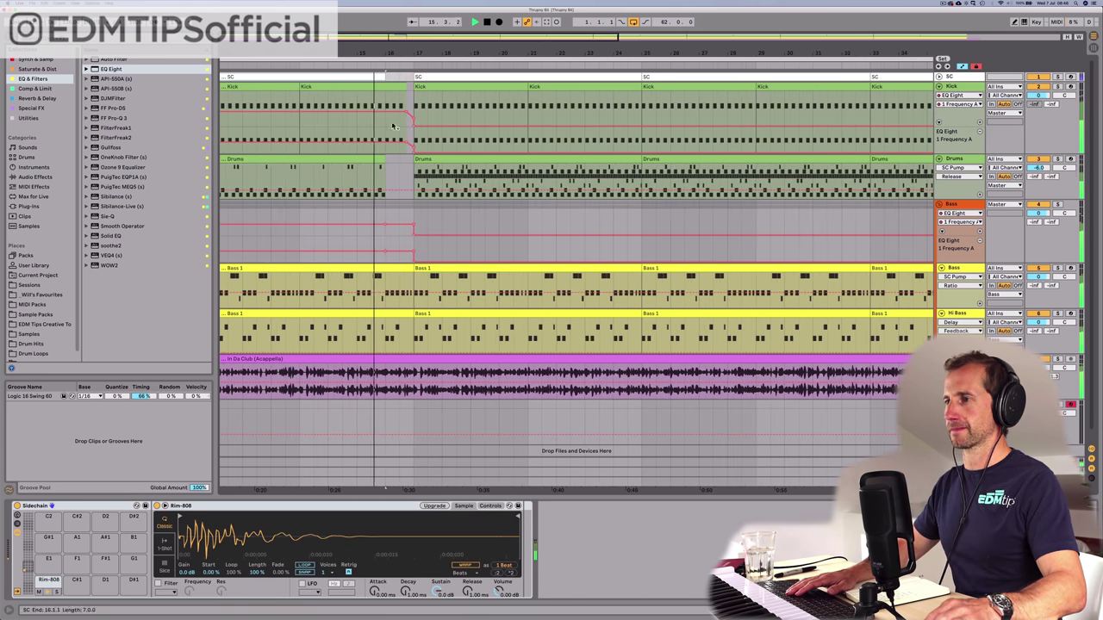
click(400, 268)
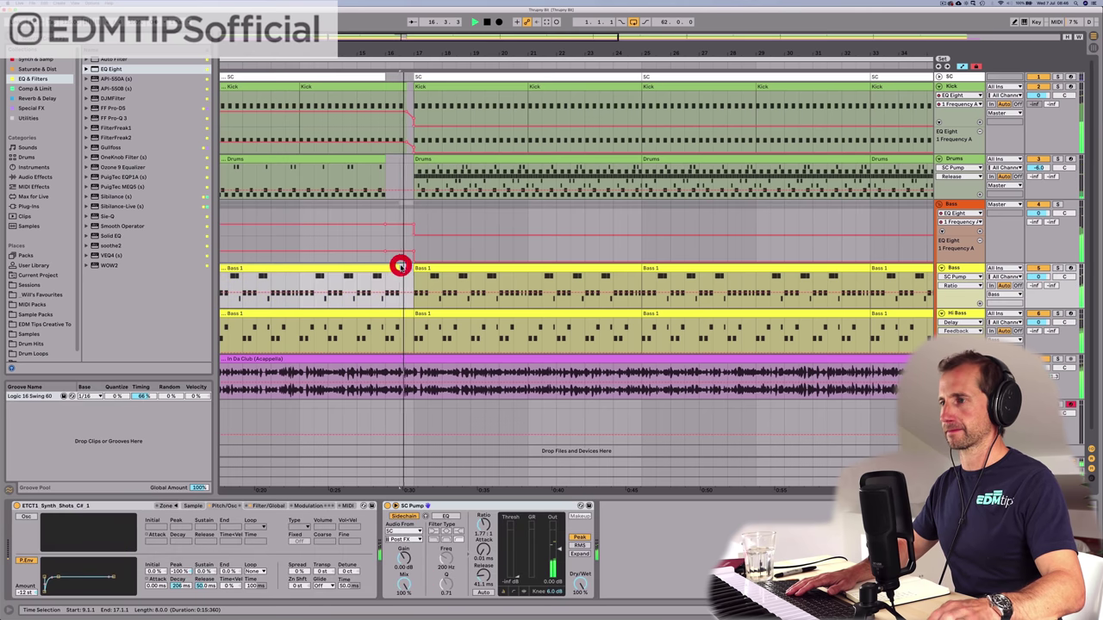
drag(414, 54, 379, 39)
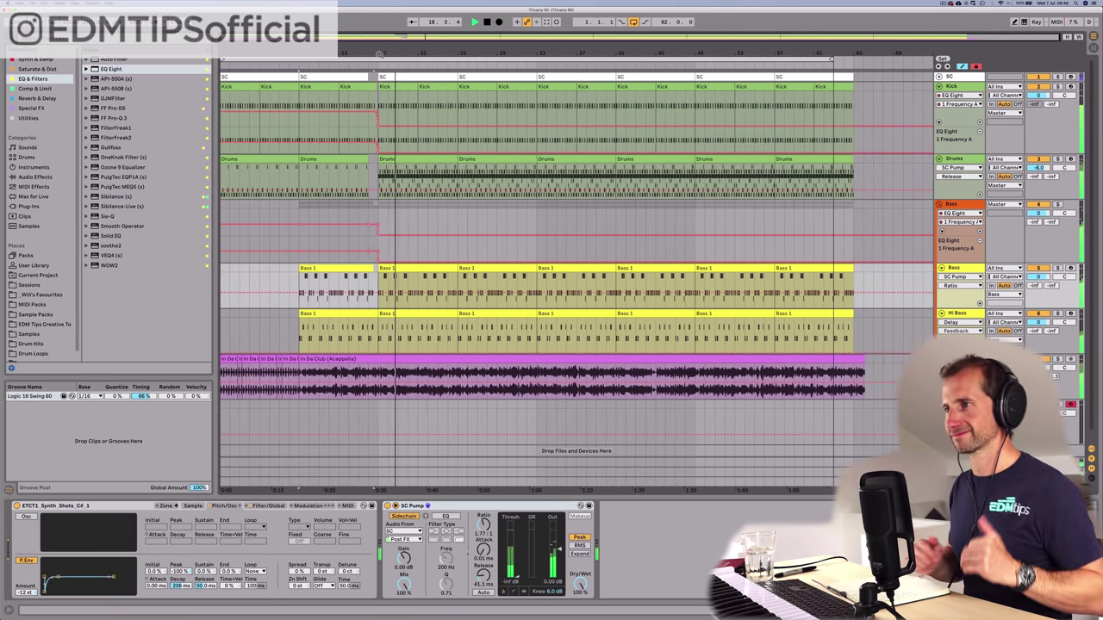
Step: Delete all ETCT1_Claps_12 notes from the Drums clip that starts at bar 17
double_click(416, 158)
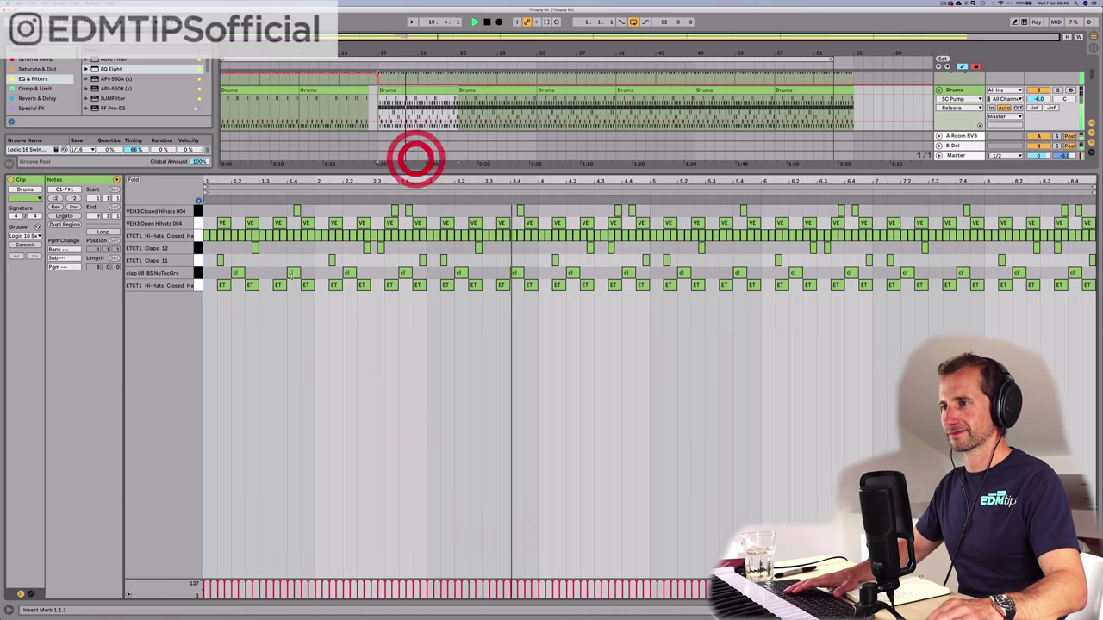
key(space)
click(201, 248)
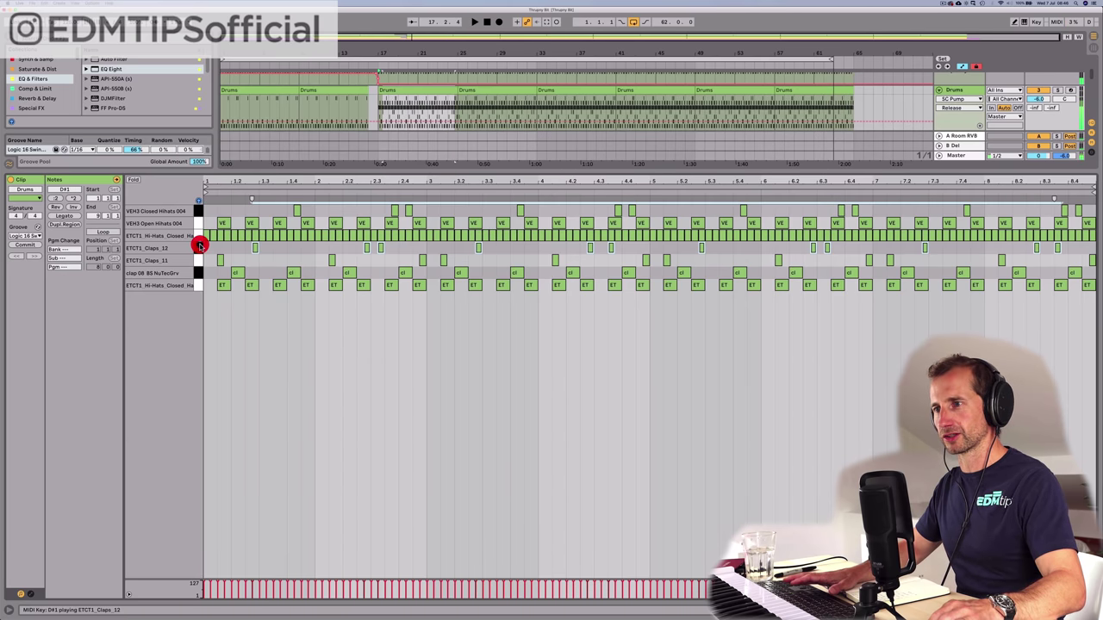
key(BackSpace)
Step: Try the Drums clip without its ETCT1_Claps_11 notes, undo that deletion and play it again from bar 17
click(199, 257)
key(BackSpace)
key(space)
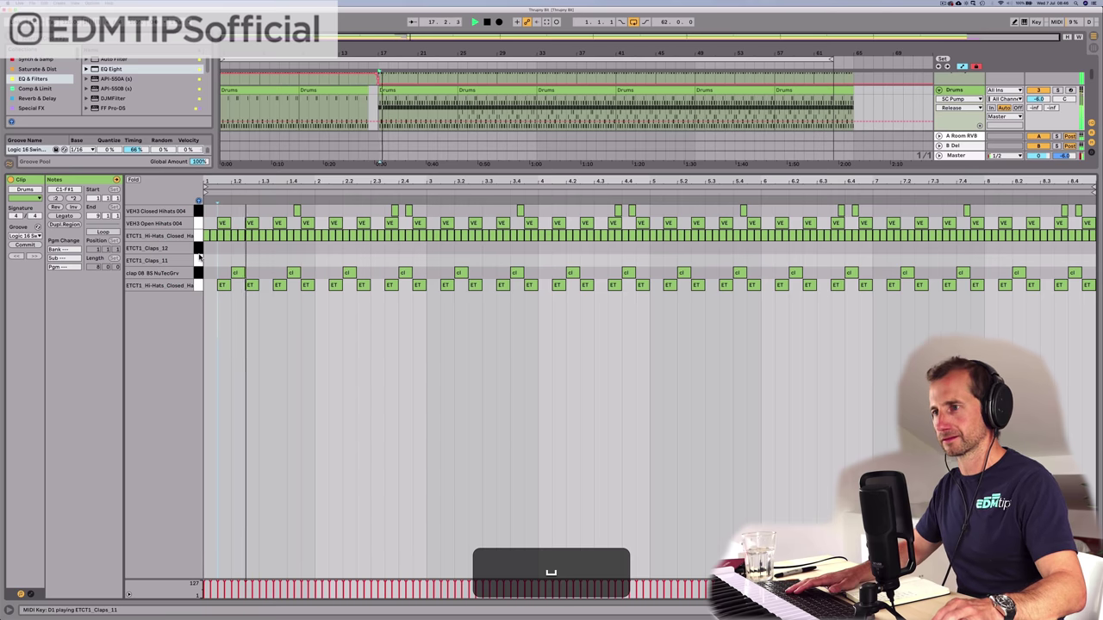
key(super+z)
key(space)
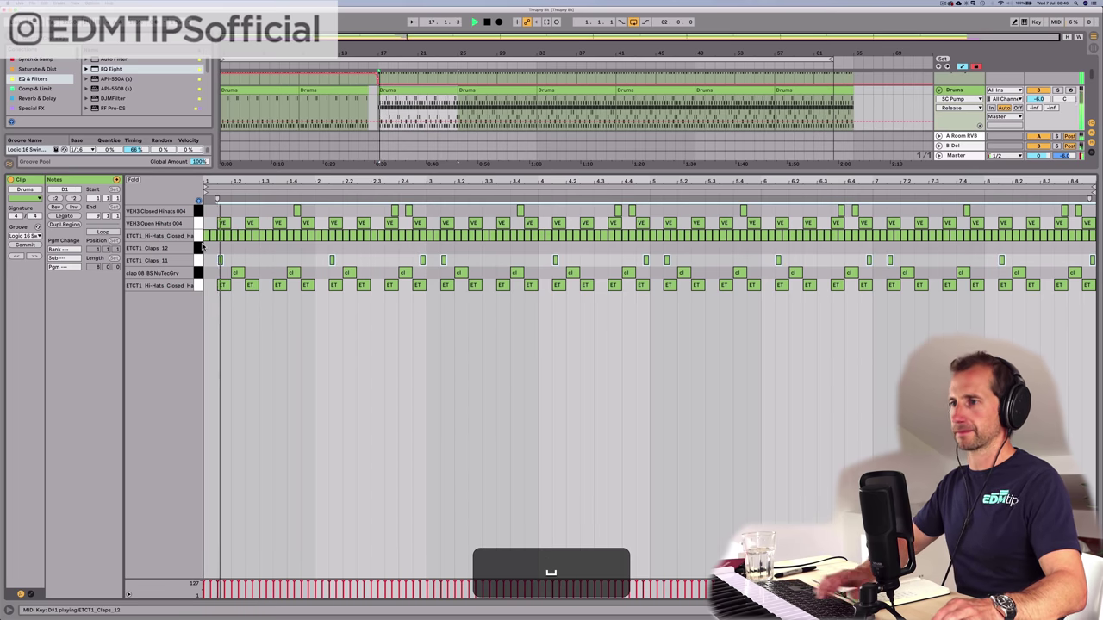
Step: Listen to the section from bar 17 in the arrangement, hide the automation lanes and stop playback
key(shift+Tab)
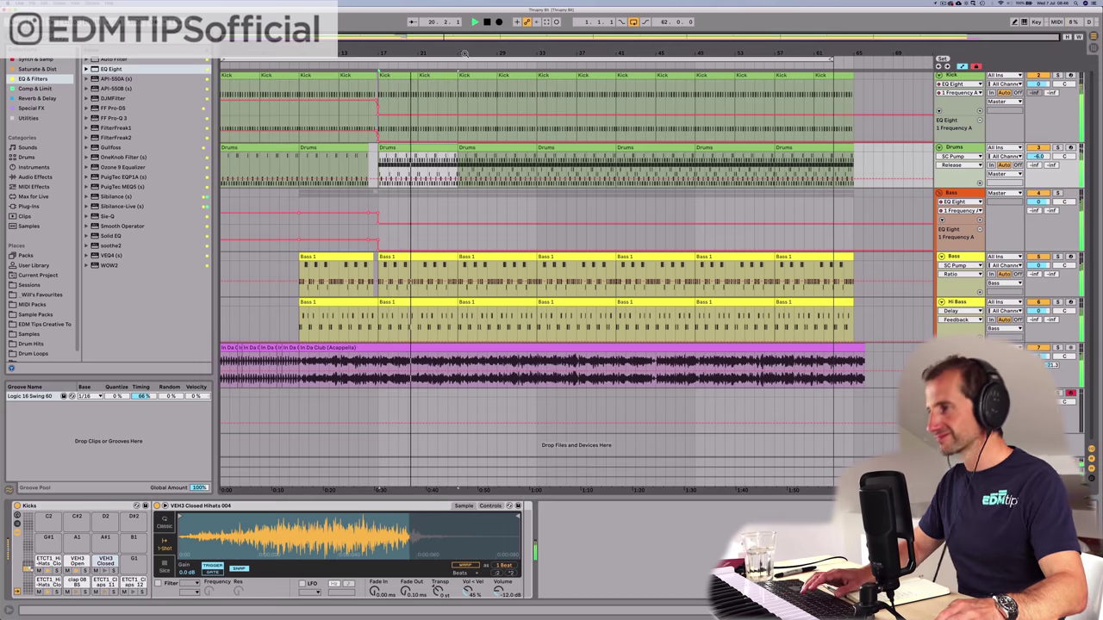
key(k)
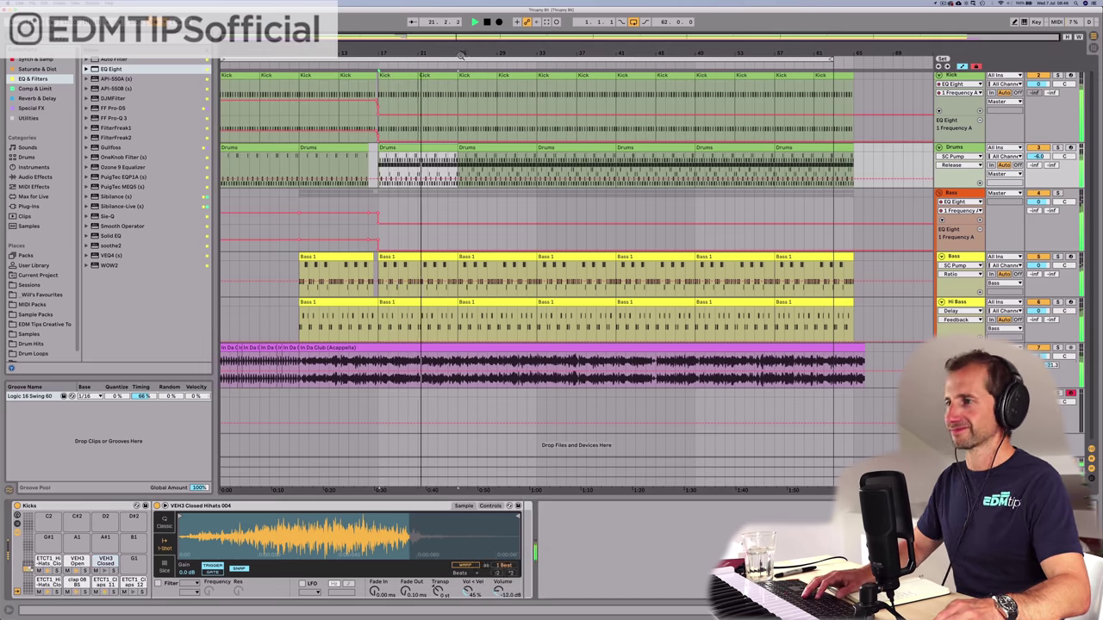
key(k)
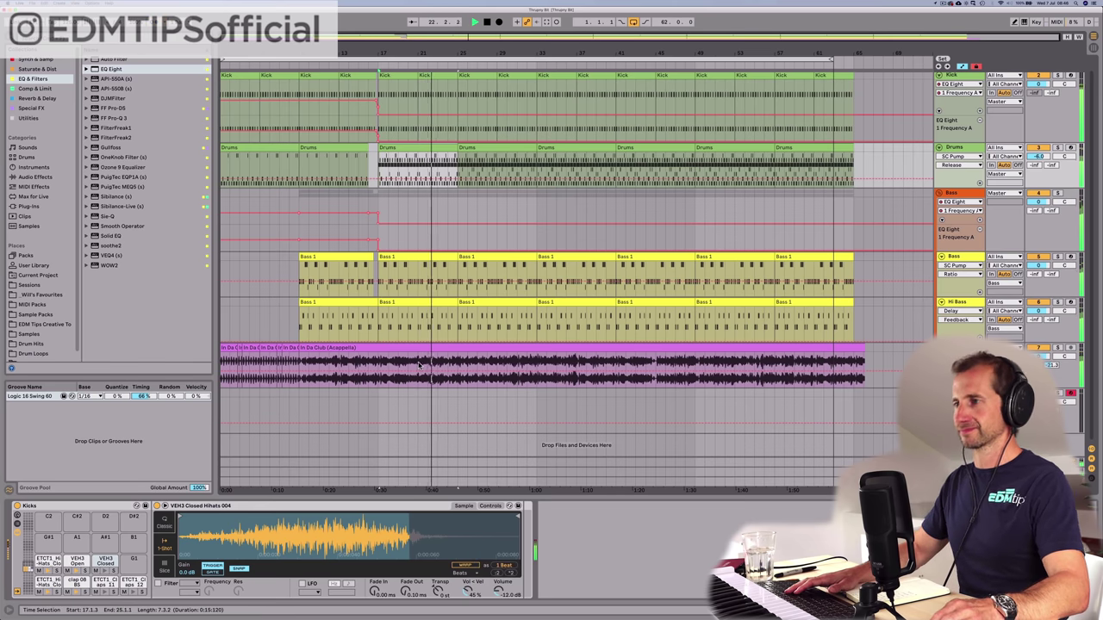
key(a)
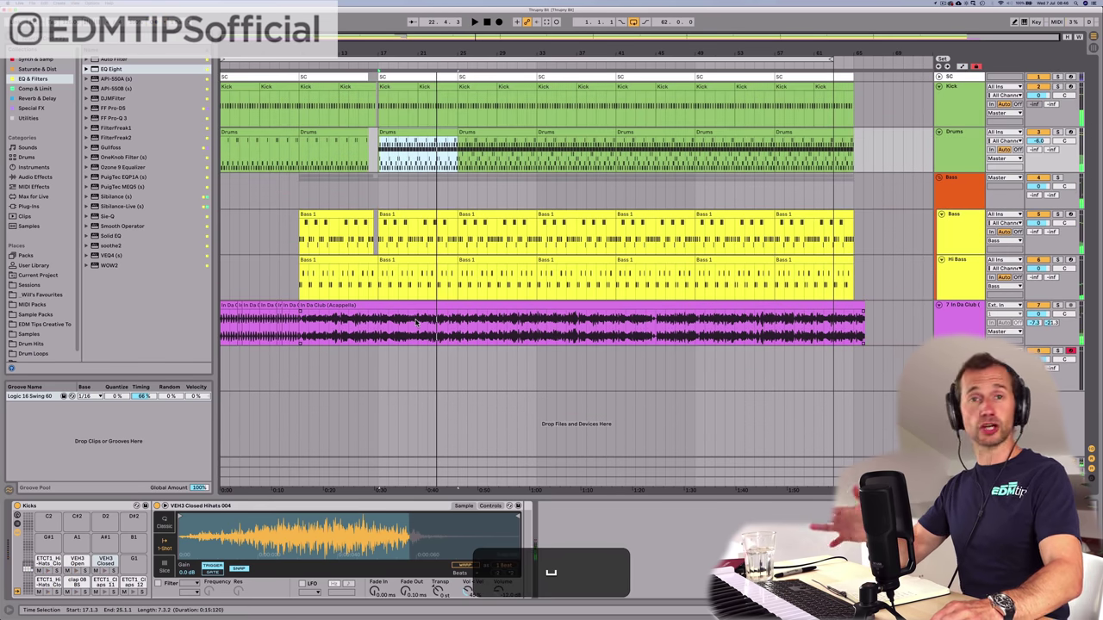
Step: Select bars 17 to 22 of the acapella clip and save the project
drag(430, 326, 390, 325)
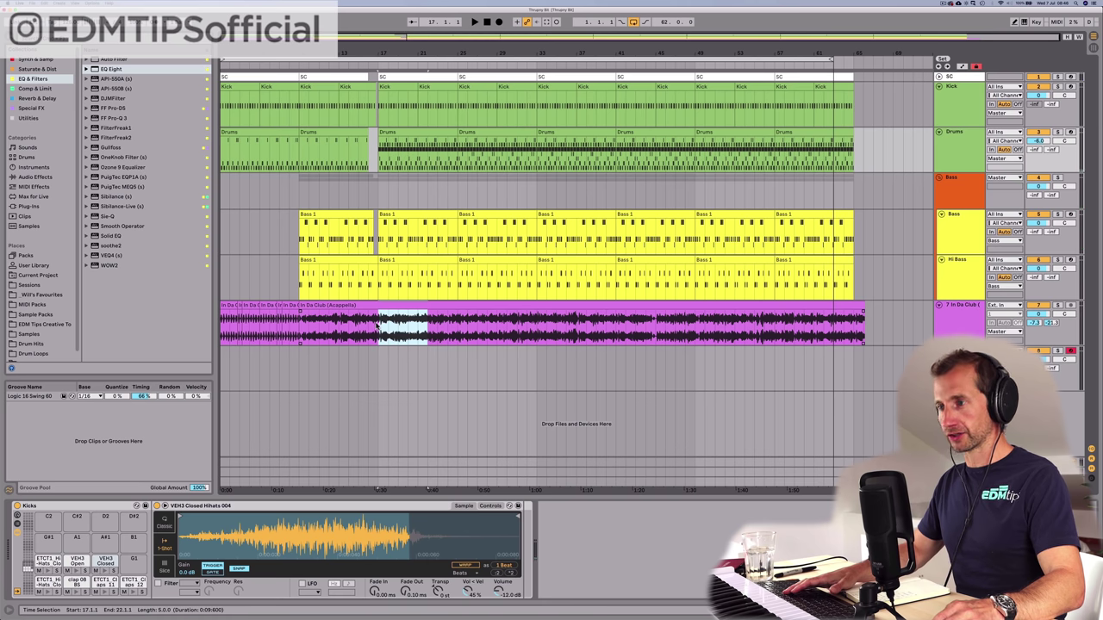
click(378, 326)
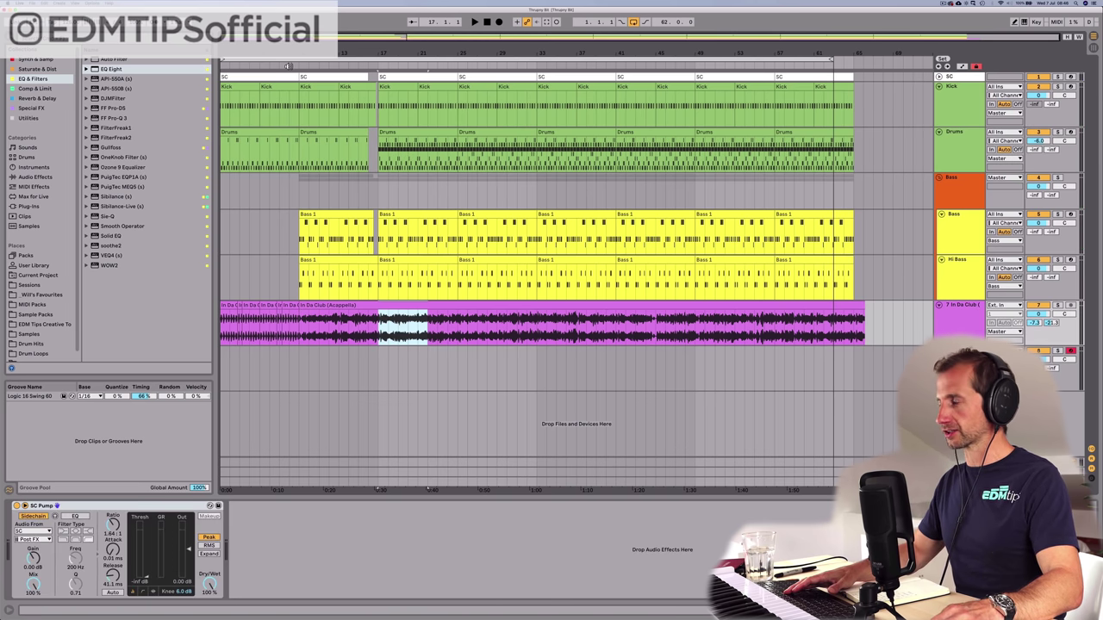
key(super)
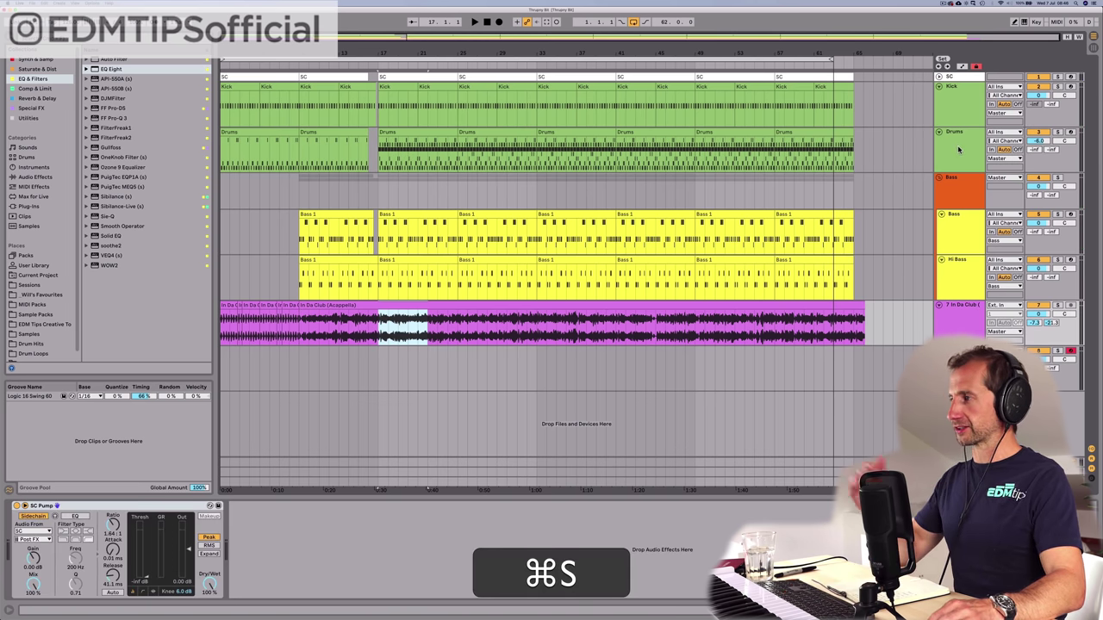
Step: Insert a new MIDI track for a riser below the Horn track and load Operator onto it
click(958, 150)
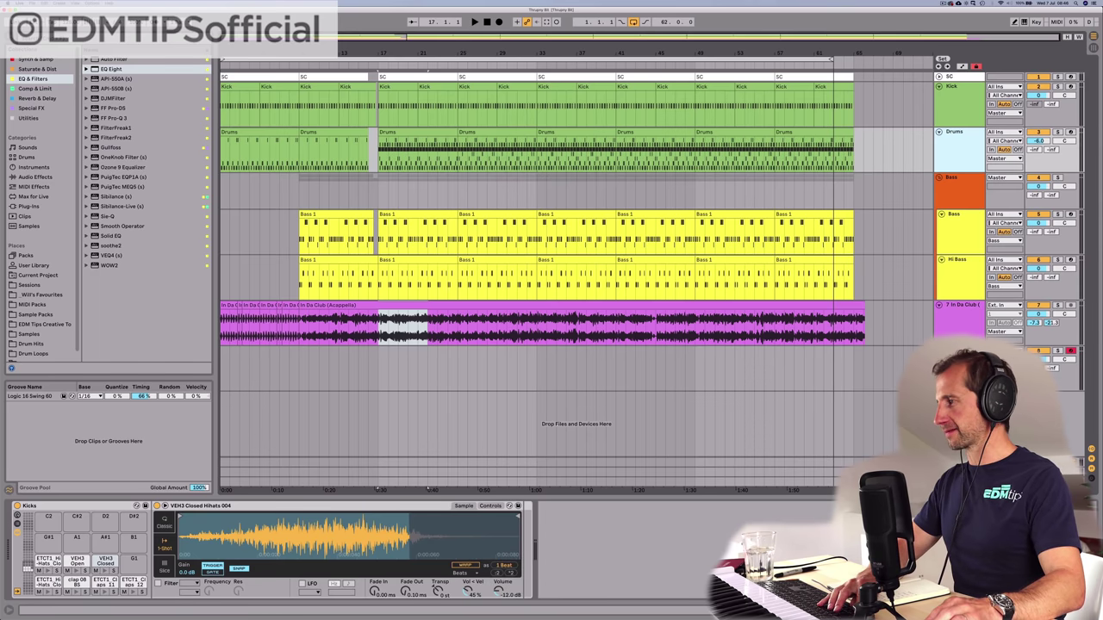
key(shift+super+t)
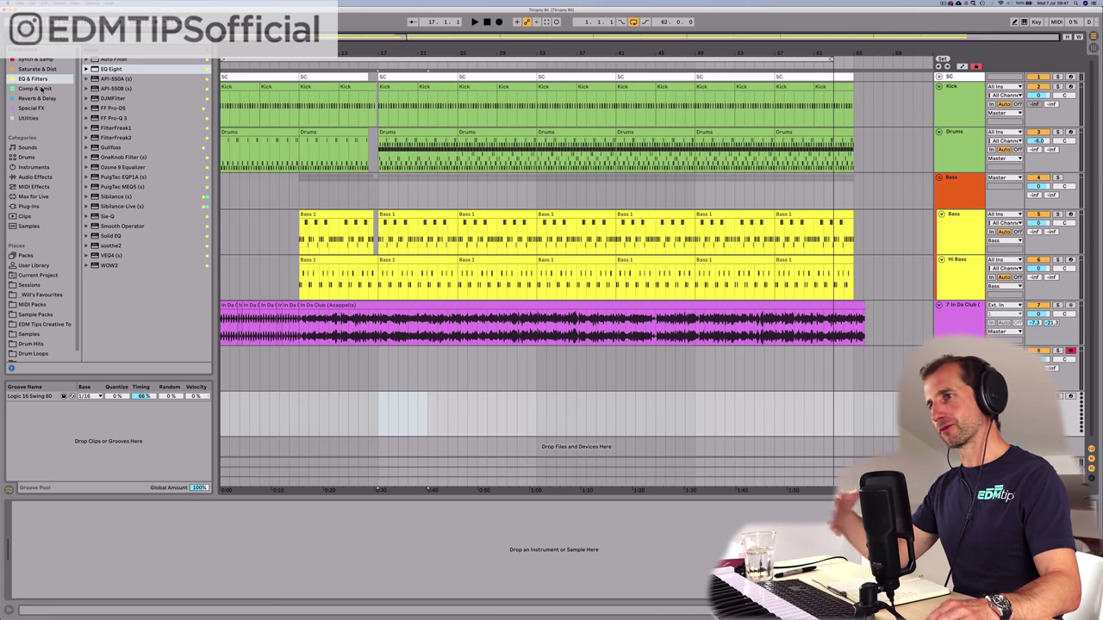
click(33, 59)
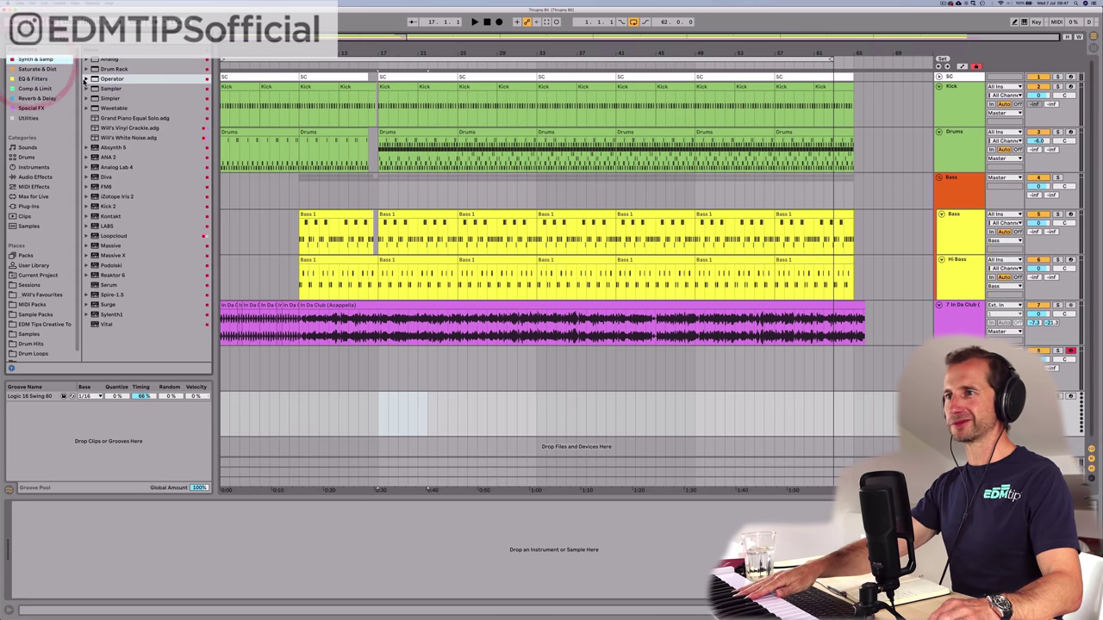
click(408, 149)
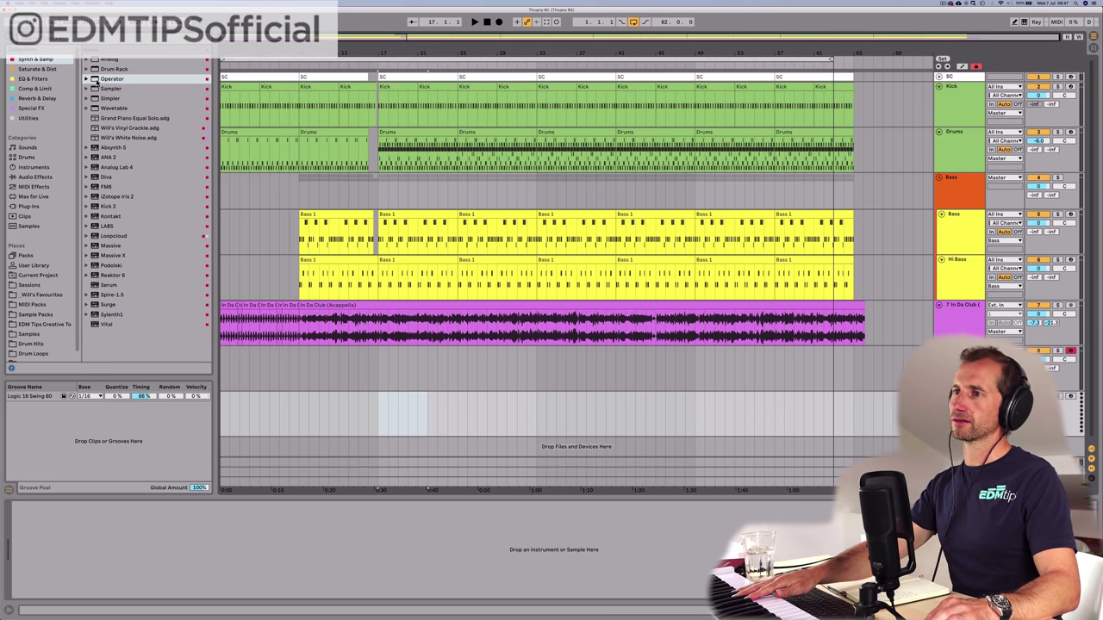
click(100, 79)
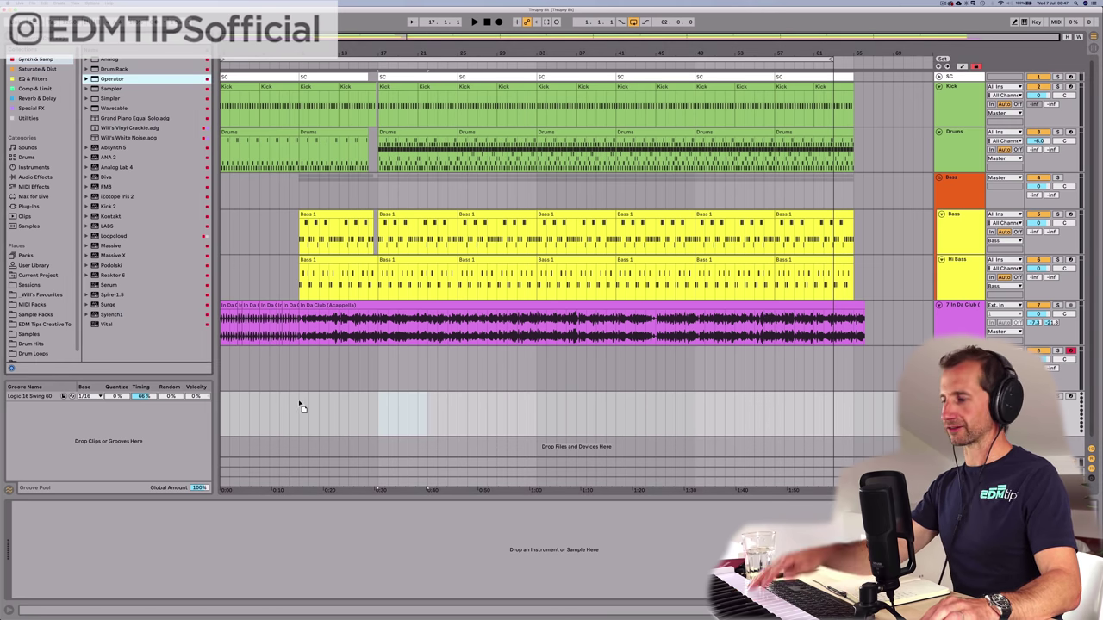
drag(301, 406, 299, 404)
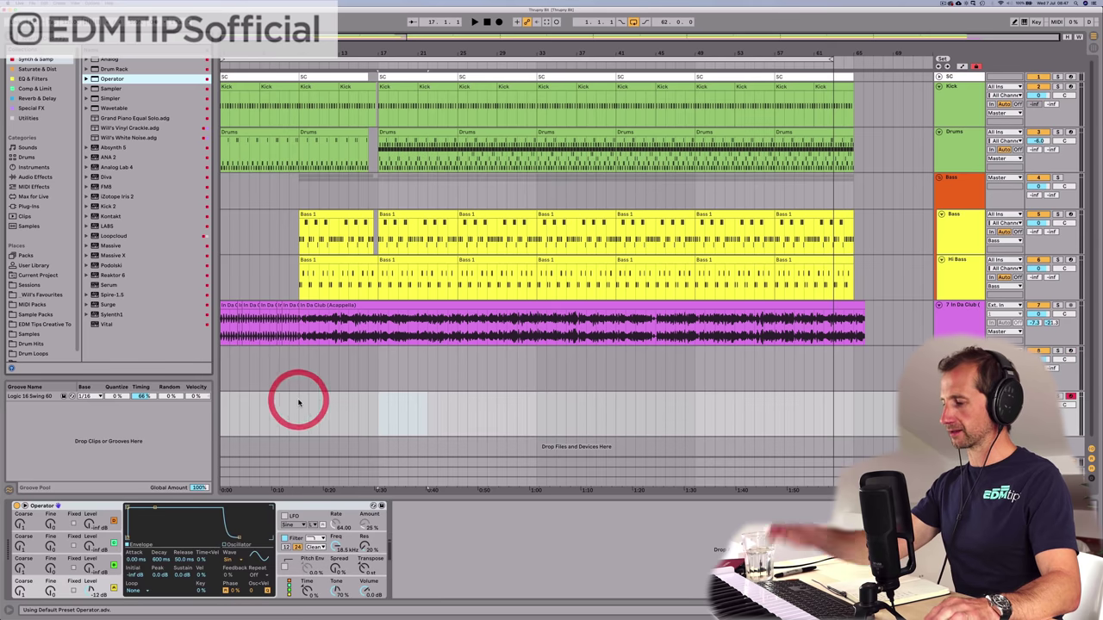
Step: Check the notes in the Hi Bass clip that starts at bar 9 and return to the riser track's Operator
double_click(323, 259)
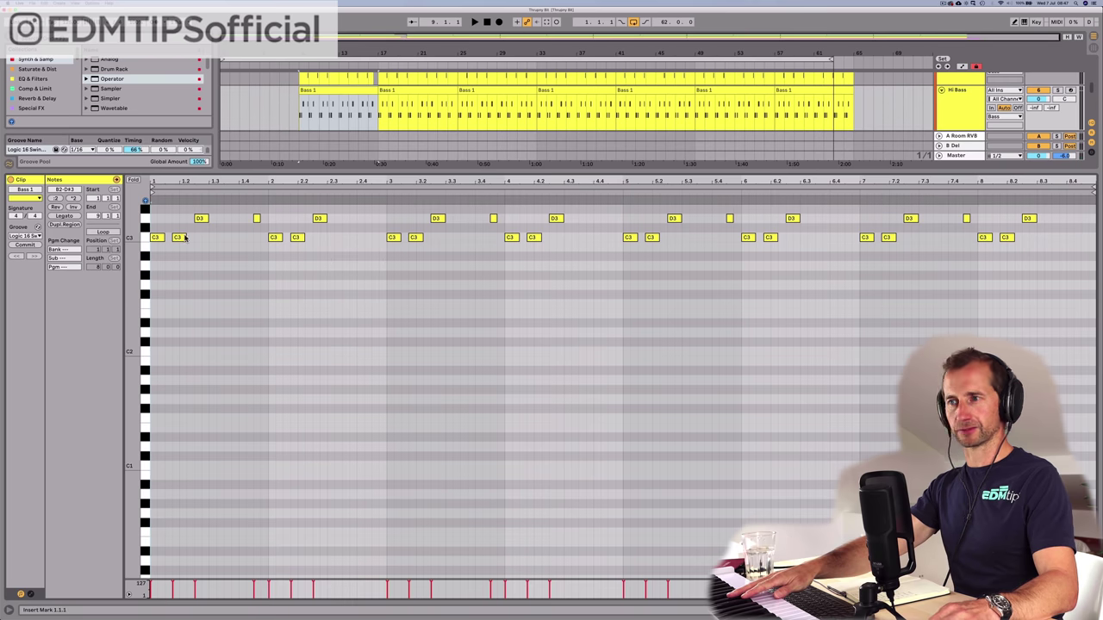
key(shift+Tab)
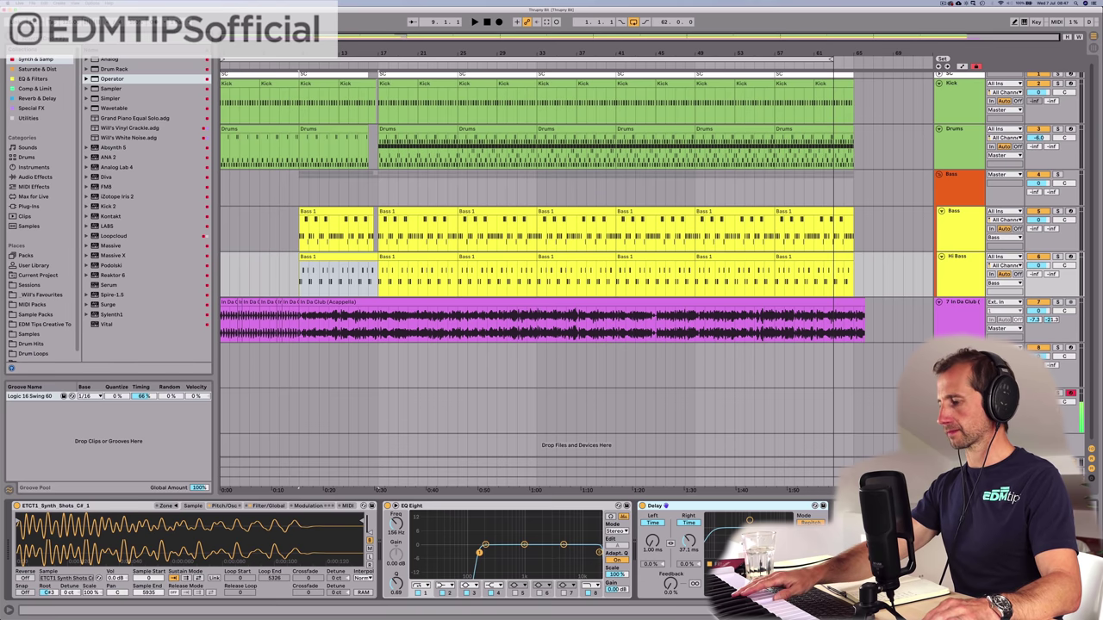
click(876, 429)
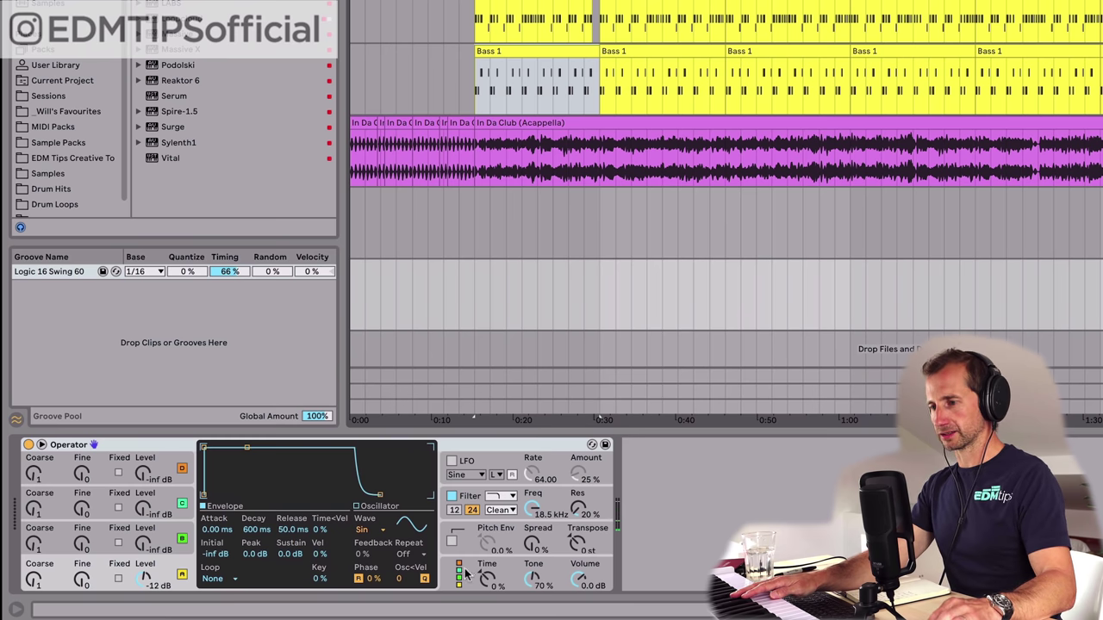
Step: Set Operator's pitch bend range to +24 st and change oscillator A's waveform to Square 8
click(459, 573)
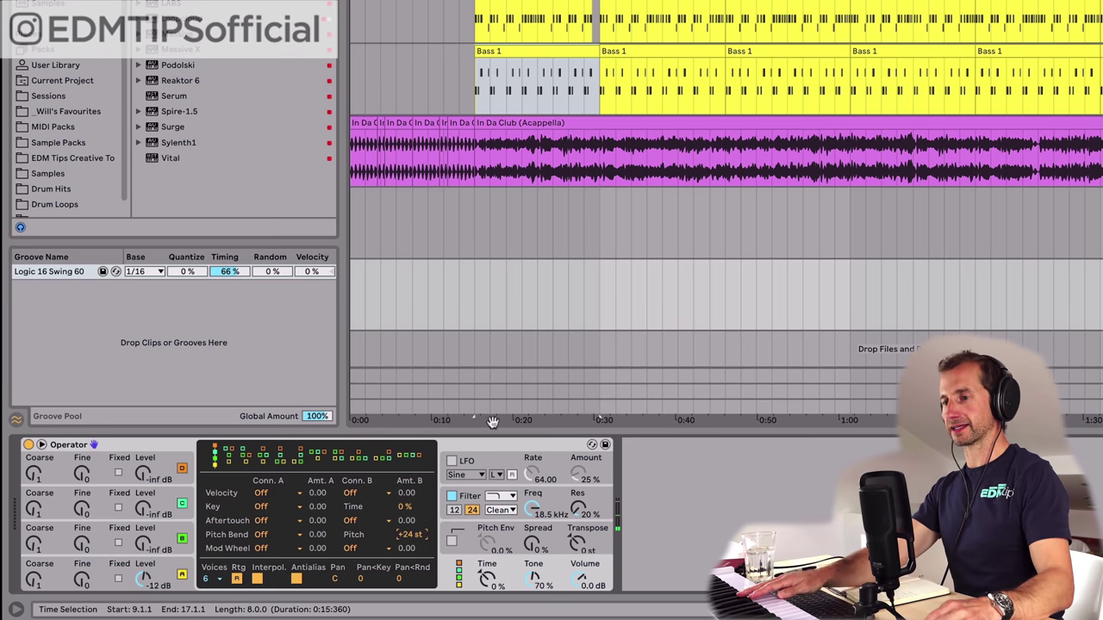
click(108, 568)
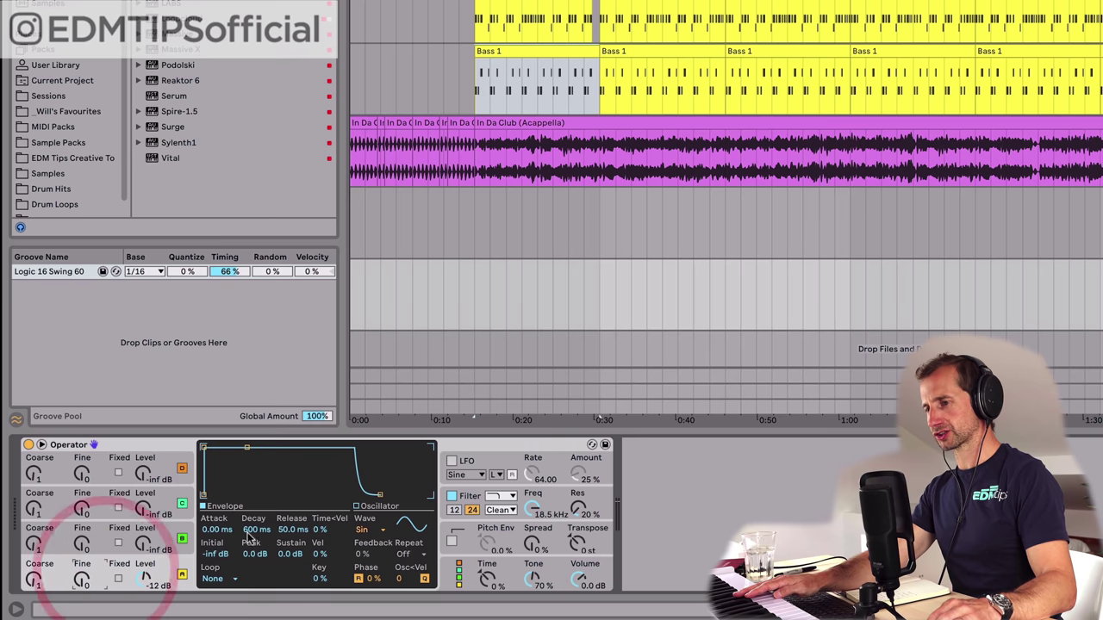
click(362, 529)
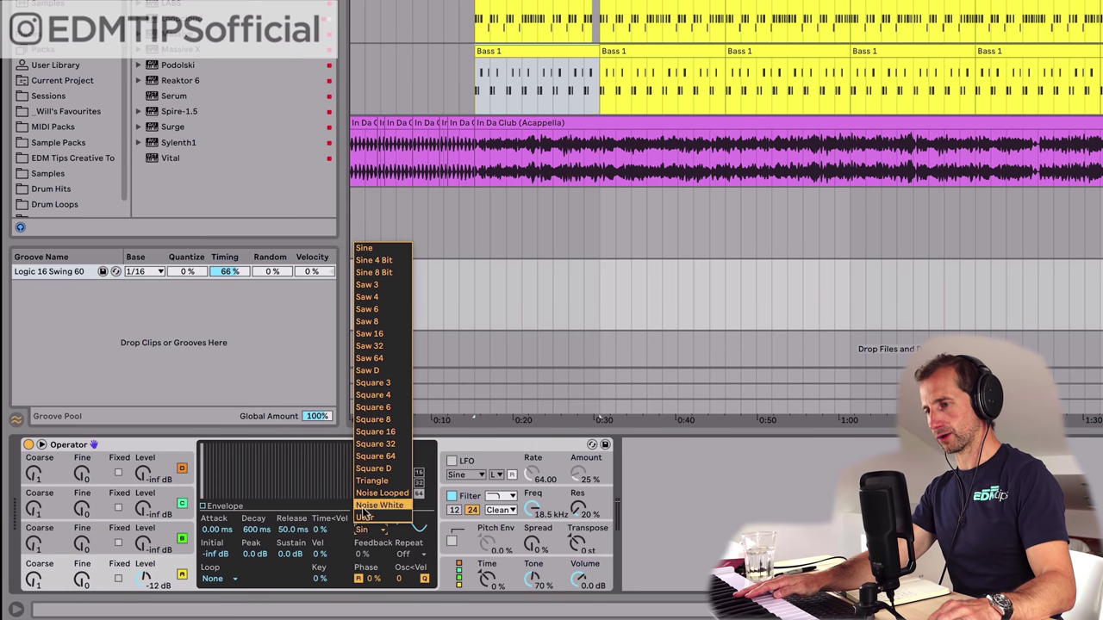
click(359, 420)
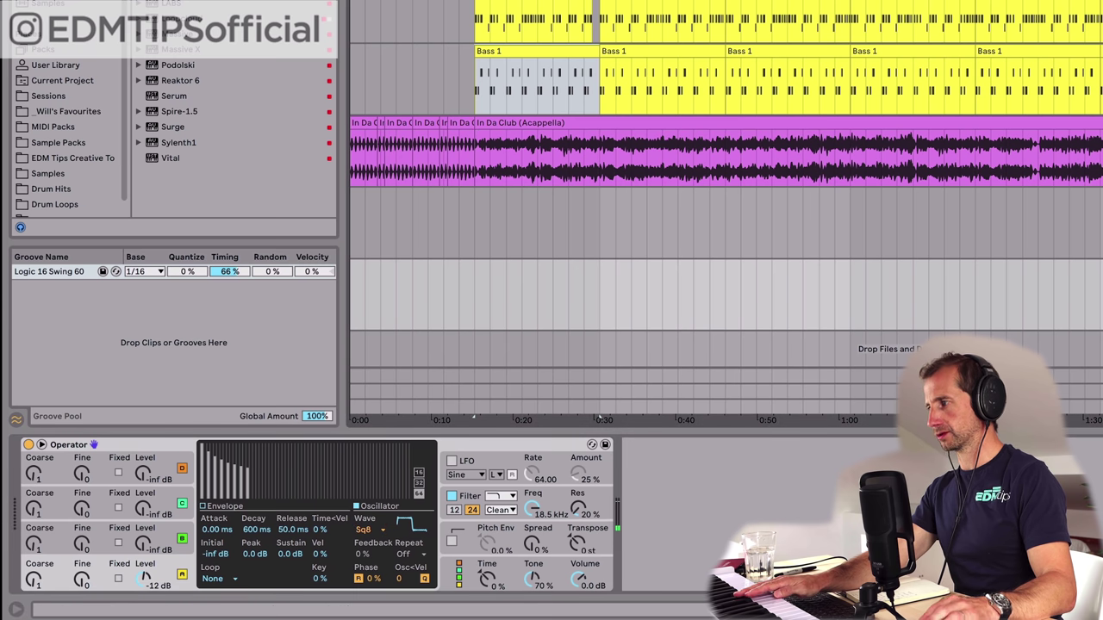
Step: Add a Reverb and an EQ Eight after Operator on the riser track
key(ctrl+alt+b)
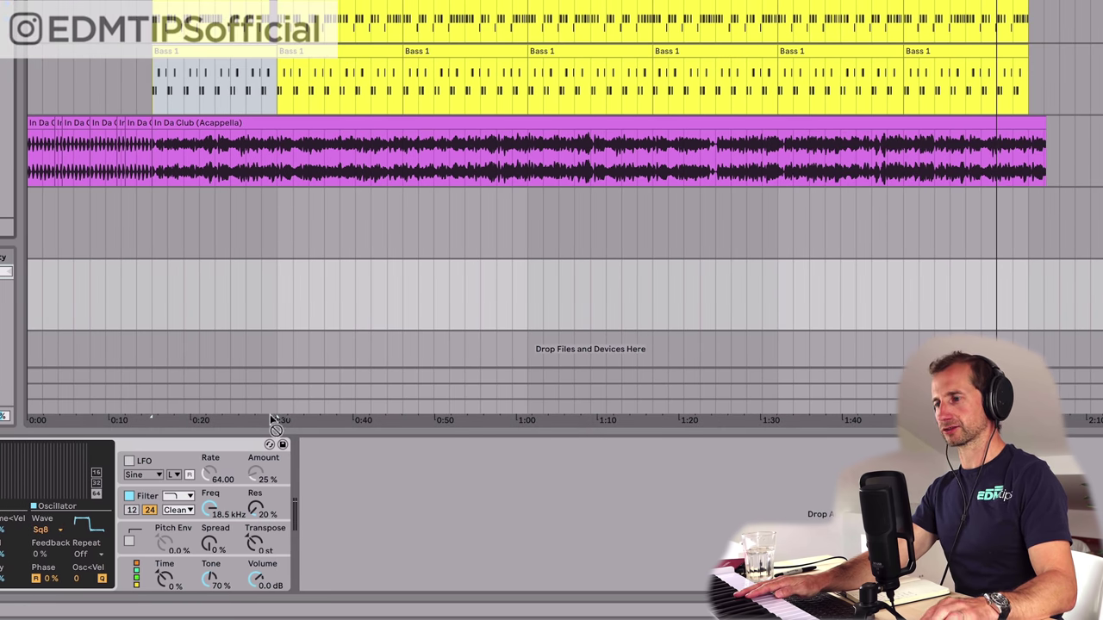
drag(270, 415, 371, 491)
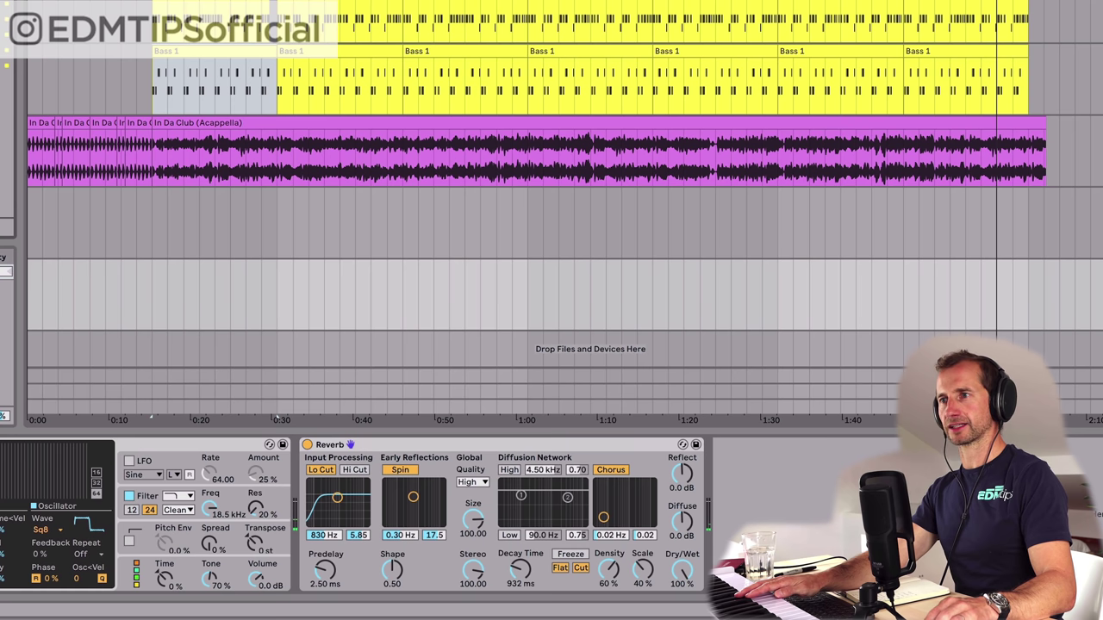
drag(795, 461, 792, 454)
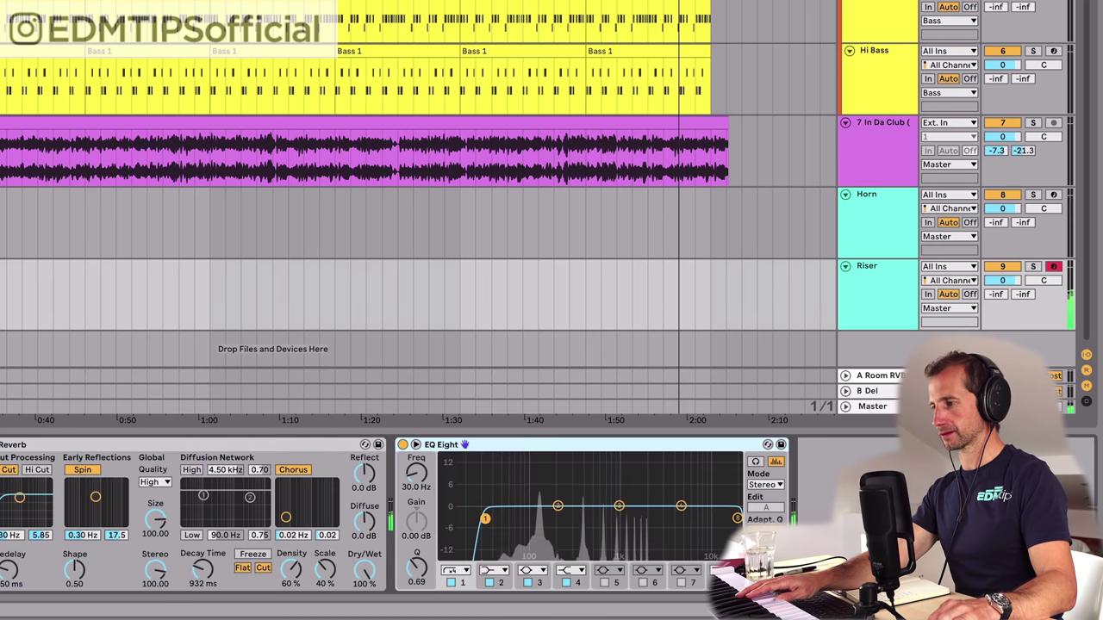
Step: Raise the EQ Eight low cut to 147 Hz and lower the Riser track's volume to -6.2 dB
drag(573, 519, 550, 519)
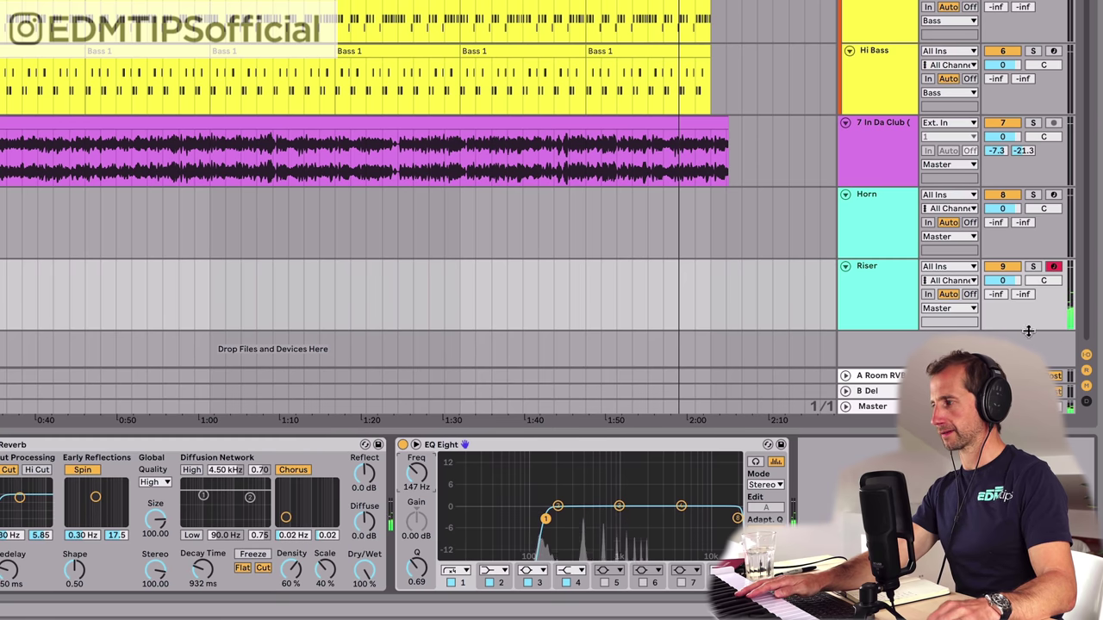
drag(1004, 284, 1004, 303)
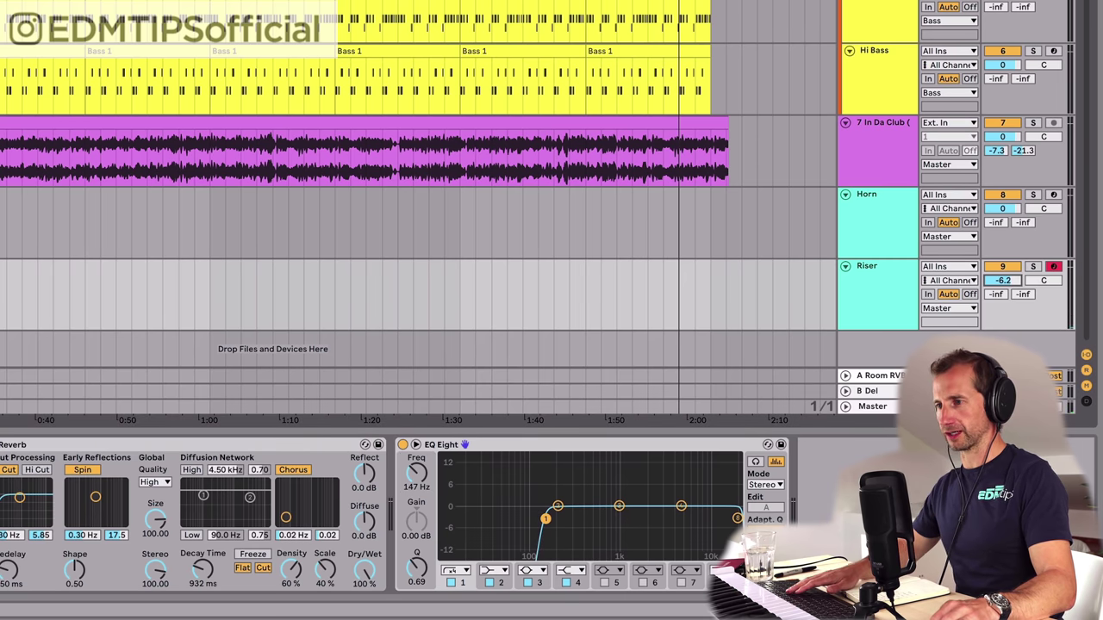
Step: Create an empty MIDI clip on the Riser track from bar 9 to bar 17 and name it Riser
key(shift+super+m)
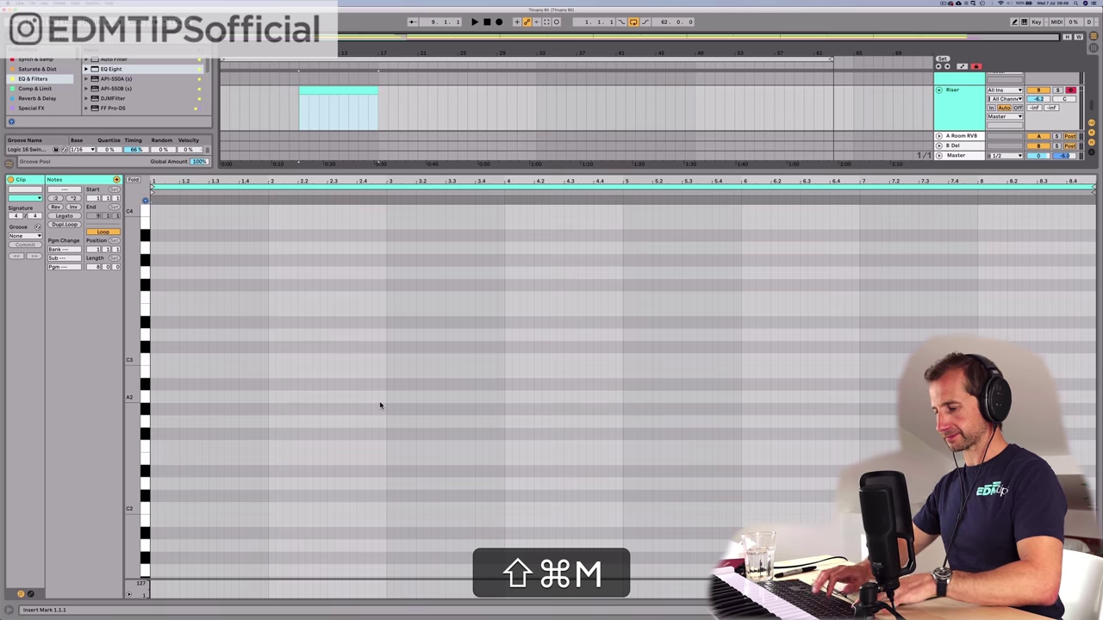
key(shift+super+r)
text(R)
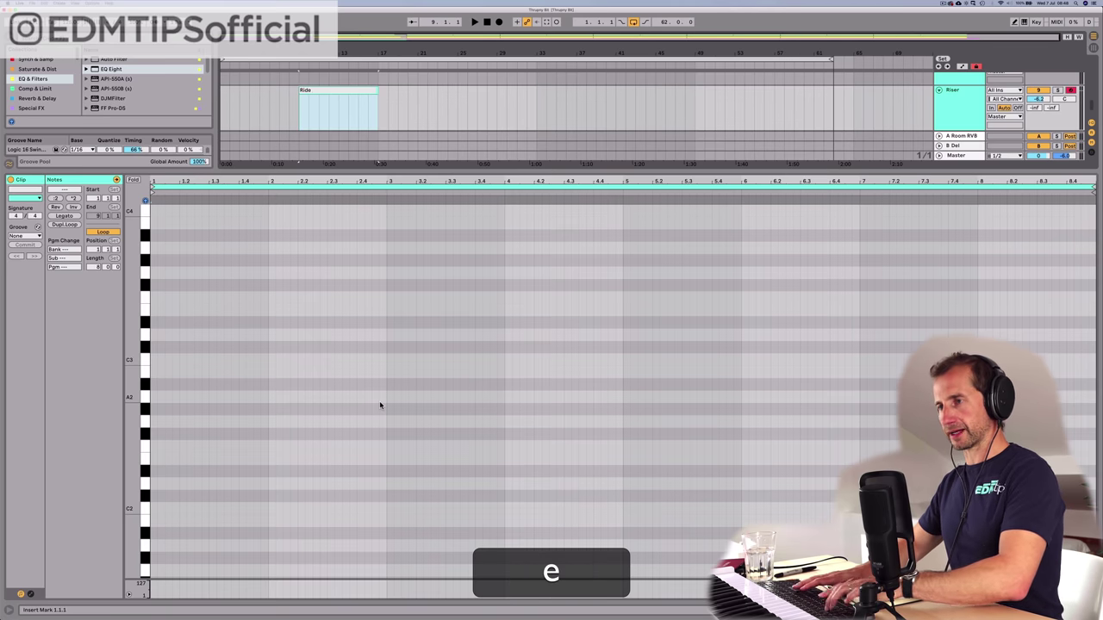
text(iser)
key(Return)
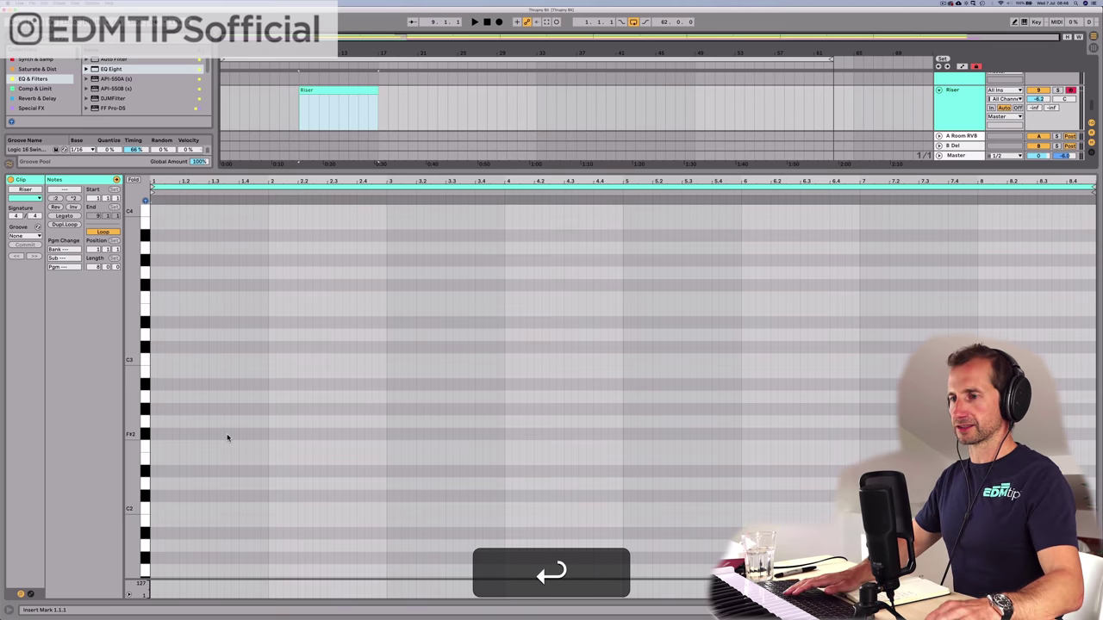
Step: Draw a C2 note across all eight bars of the Riser clip and transpose it down to C0
double_click(152, 509)
drag(155, 508, 1045, 508)
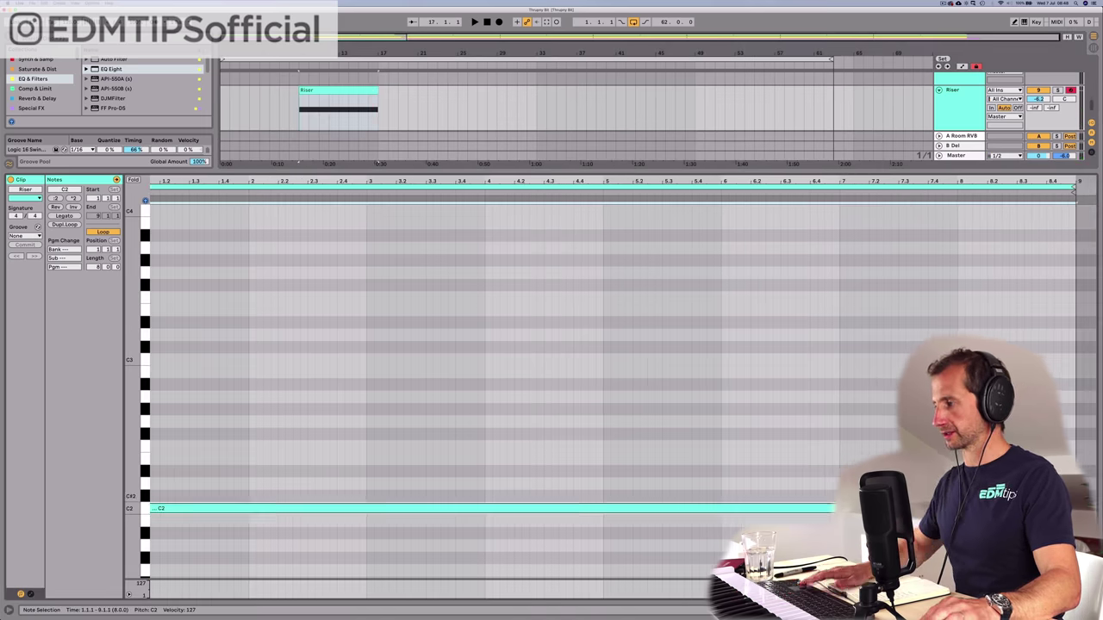
key(shift+Down)
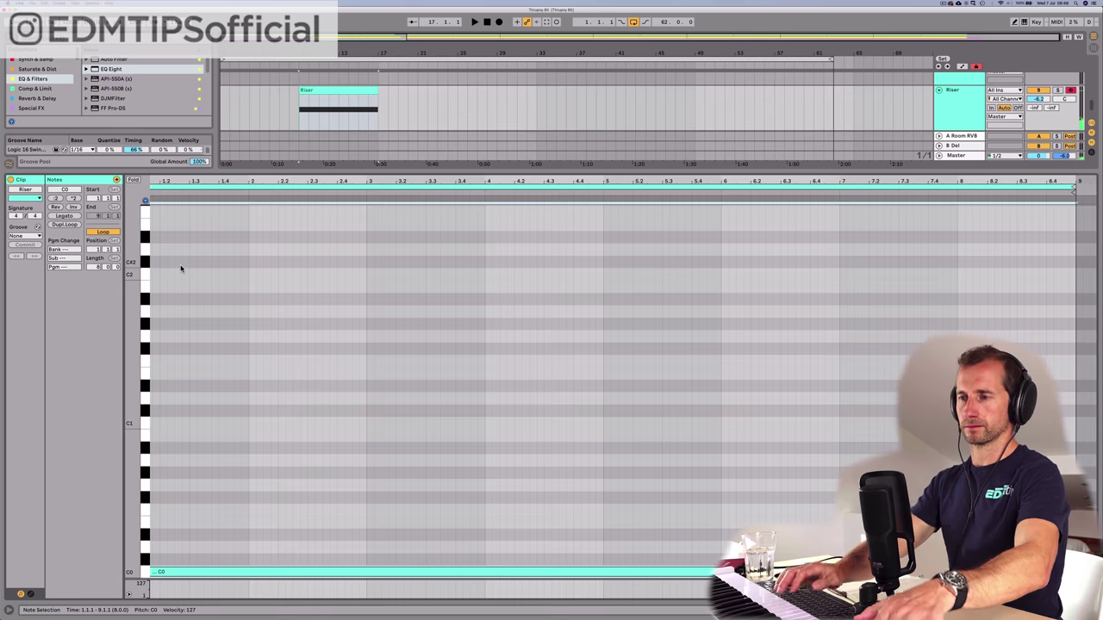
drag(191, 183, 201, 183)
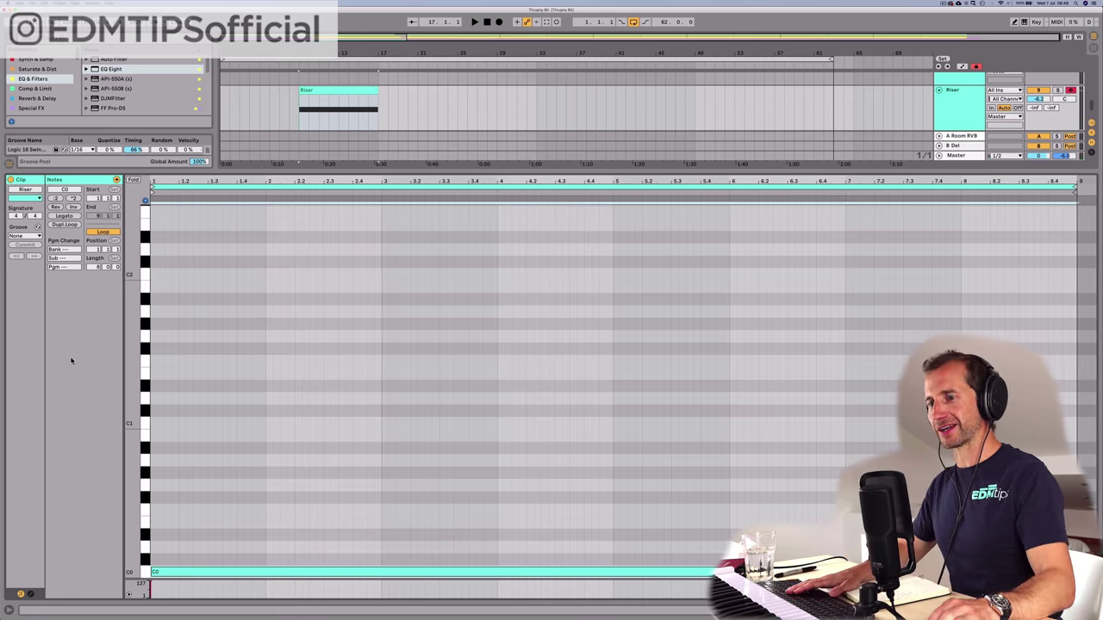
Step: Draw a Pitch Bend envelope in the Riser clip rising from -8192 at its start to 8191 at its end, and play it
click(31, 593)
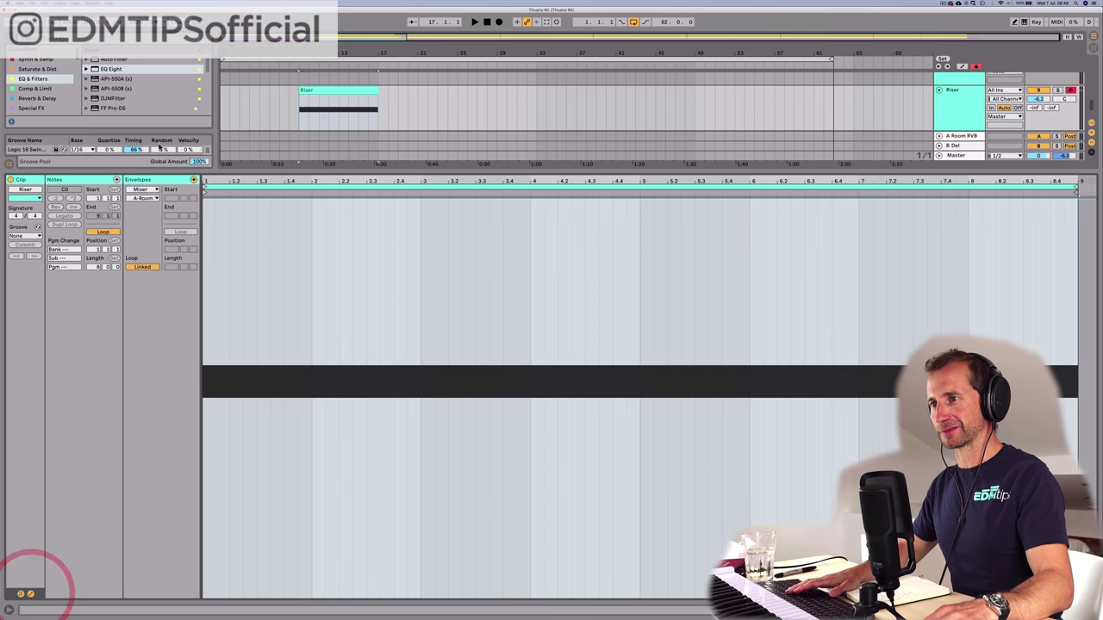
click(144, 187)
click(142, 201)
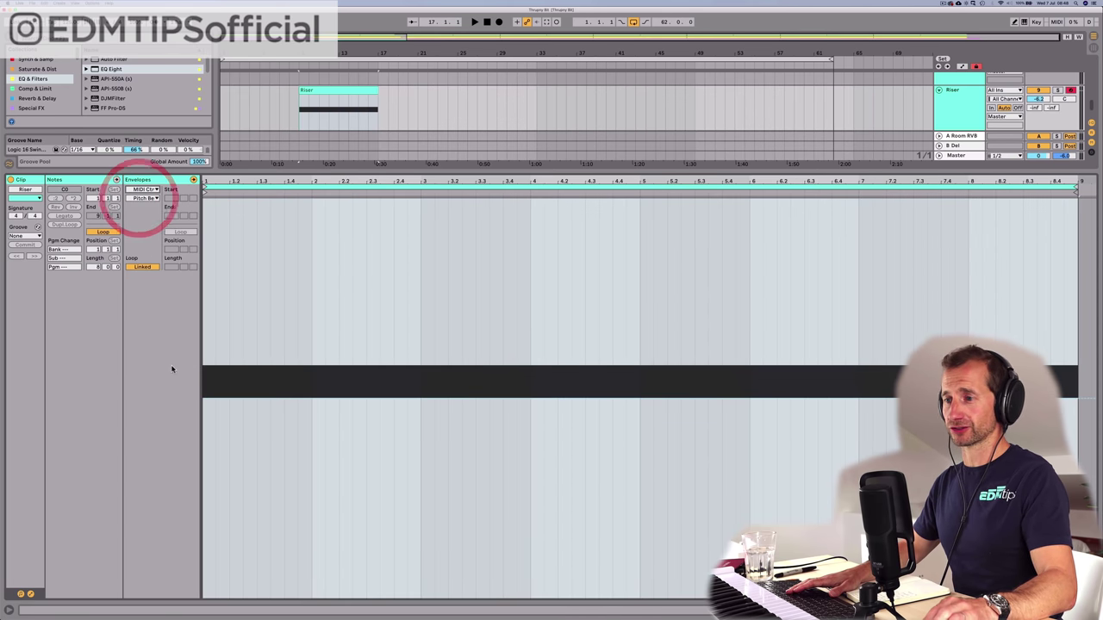
click(209, 396)
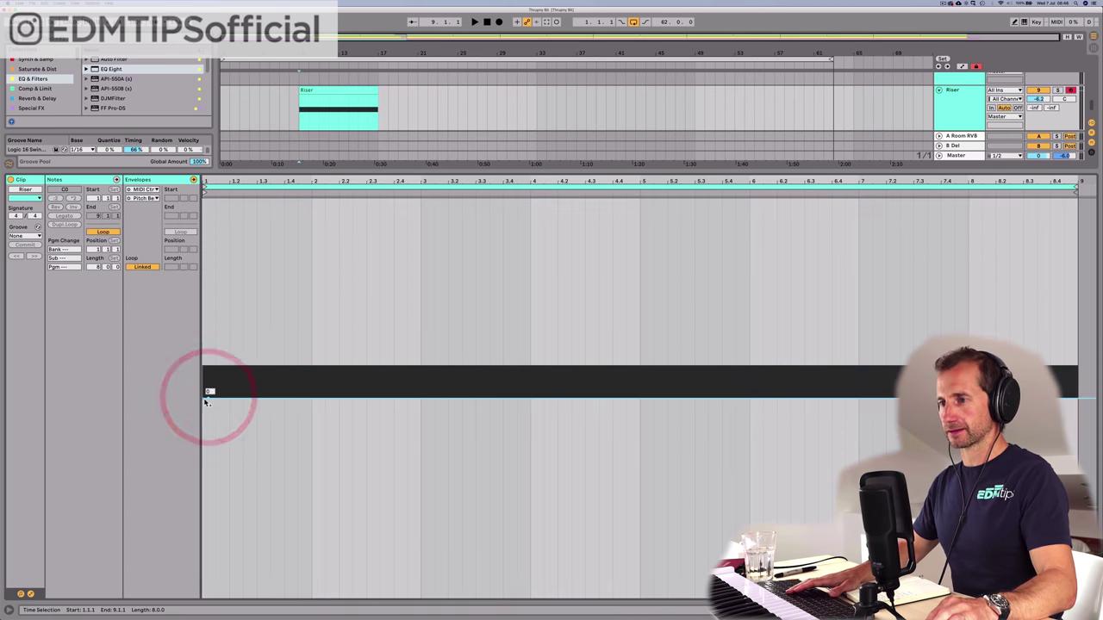
drag(210, 399, 209, 402)
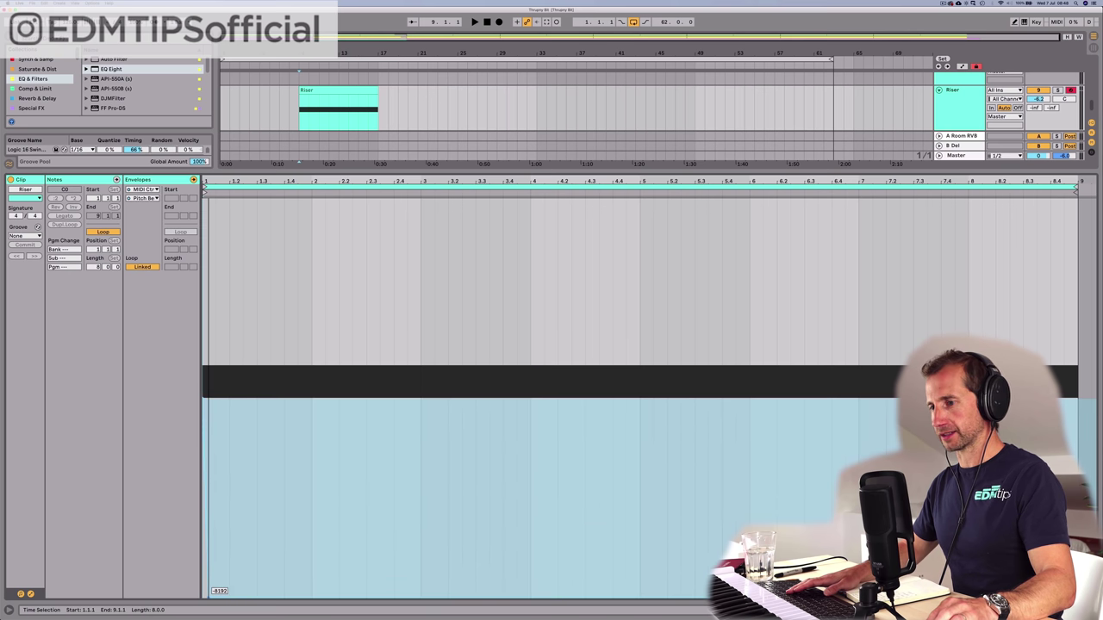
key(super)
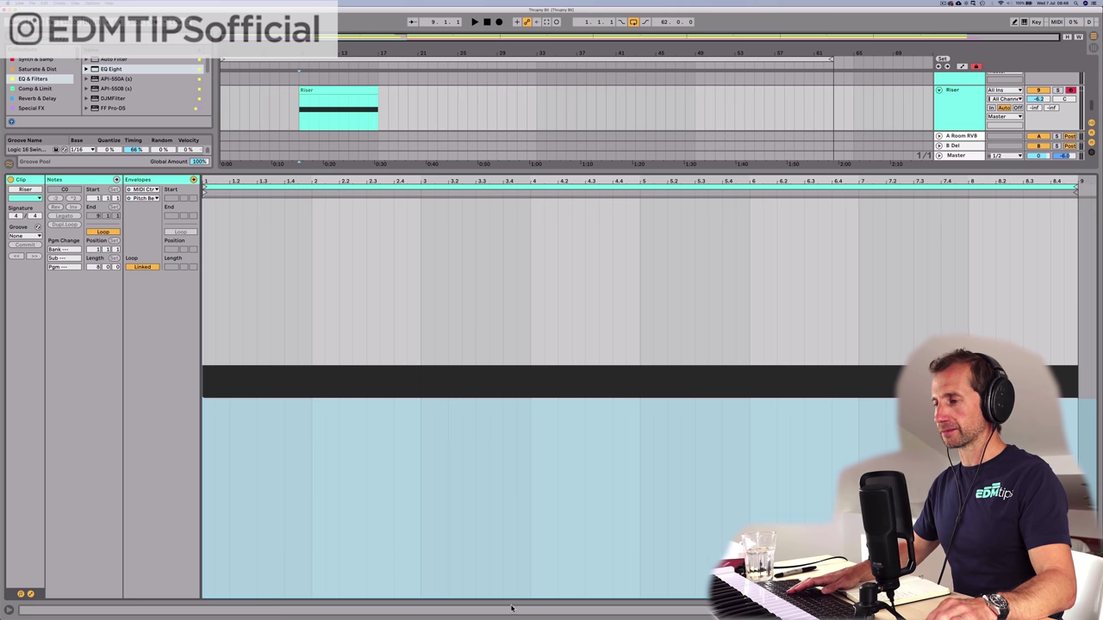
drag(521, 591, 753, 343)
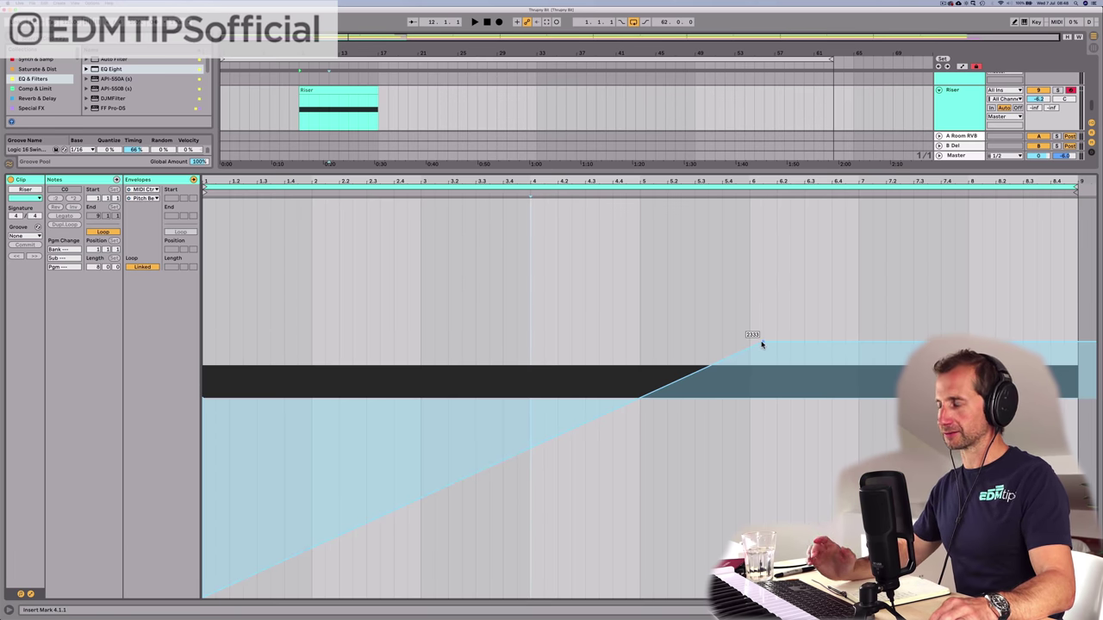
drag(760, 345, 1076, 204)
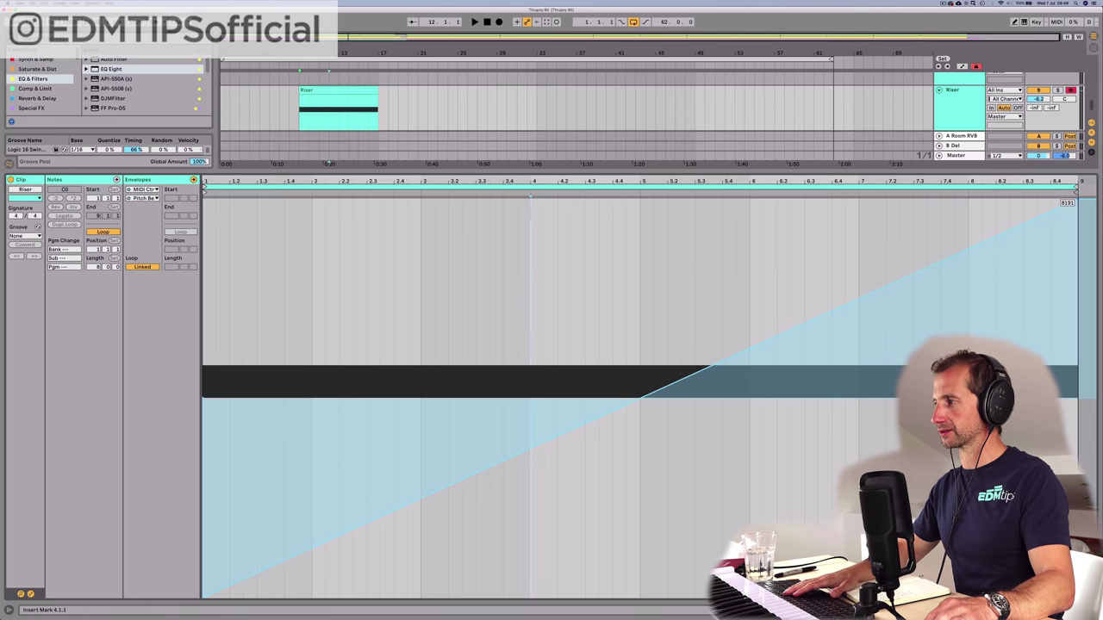
key(shift+Tab)
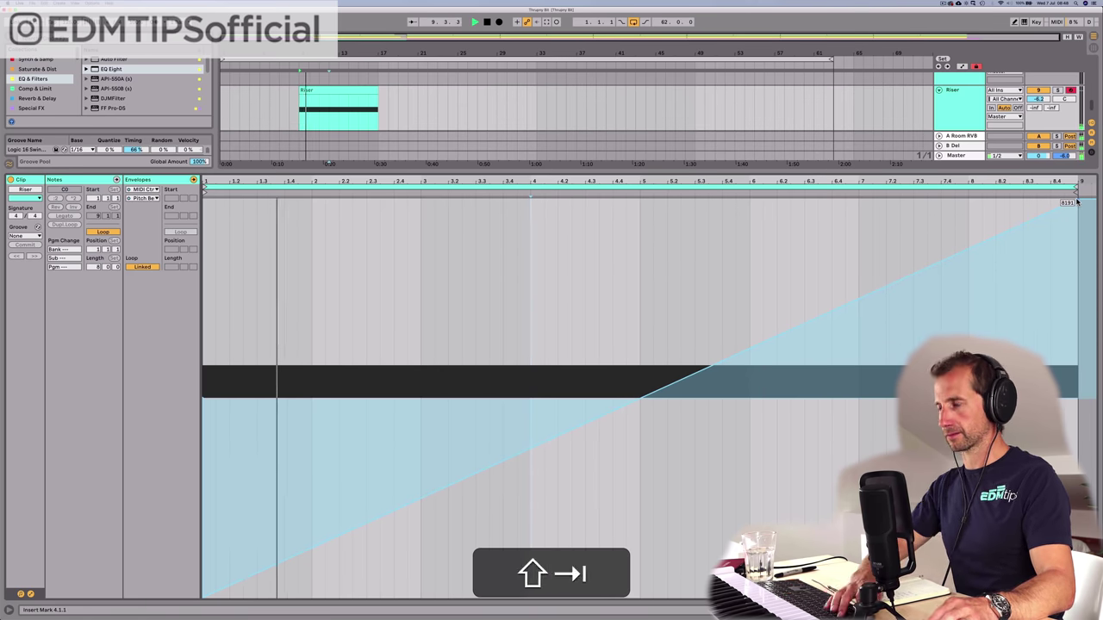
Step: Transpose the Riser clip's eight-bar note up one octave from C0 to C1
key(shift+Tab)
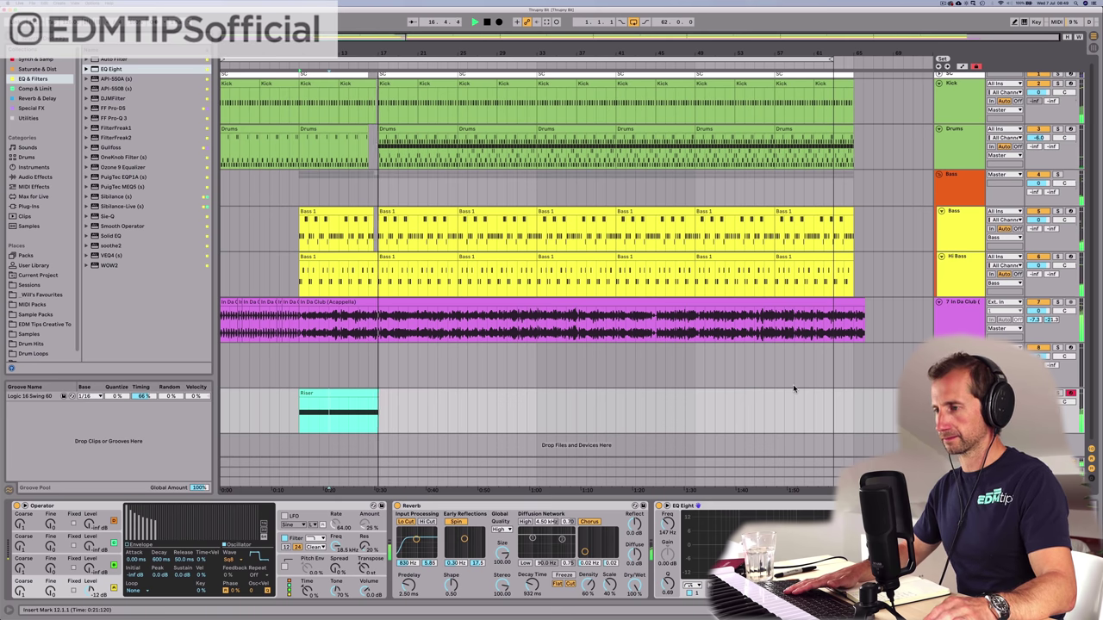
key(space)
click(328, 399)
double_click(329, 399)
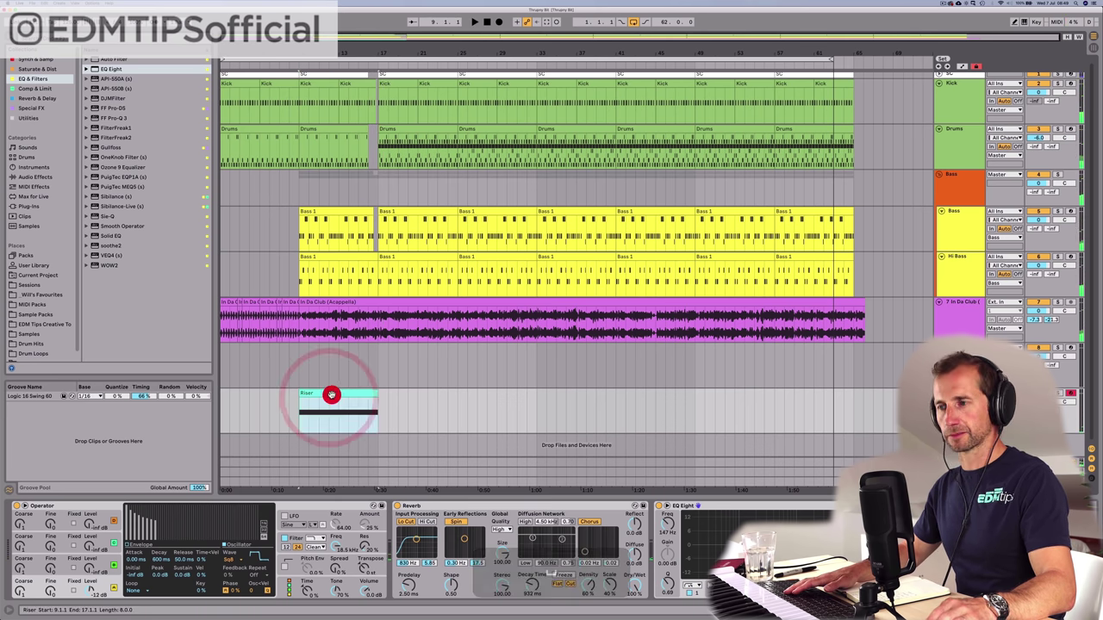
key(shift+Tab)
key(shift+Tab)
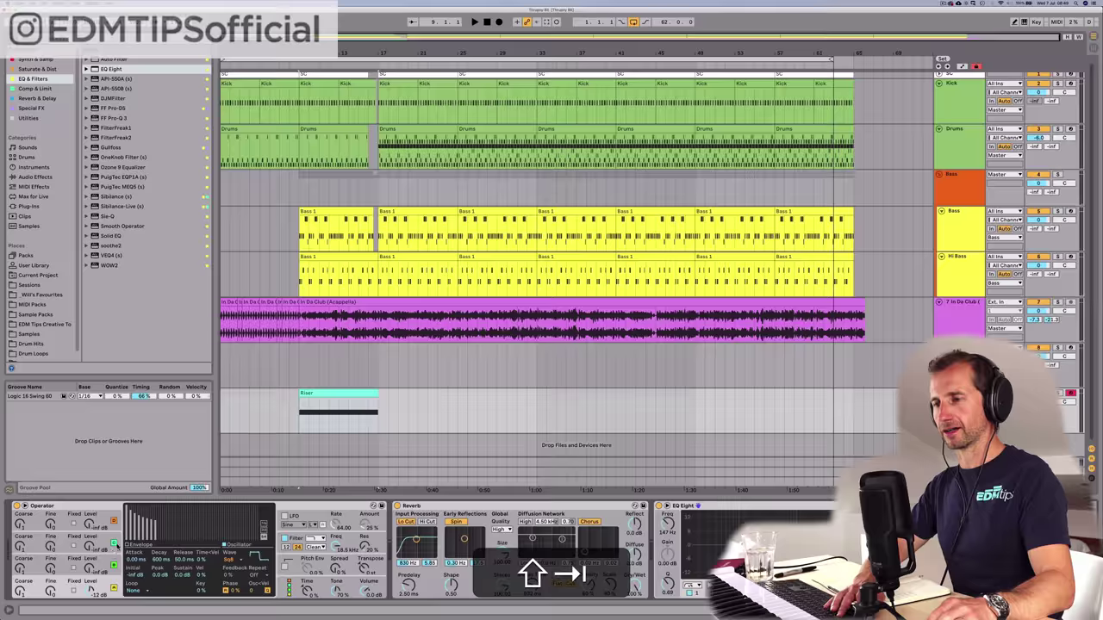
click(35, 594)
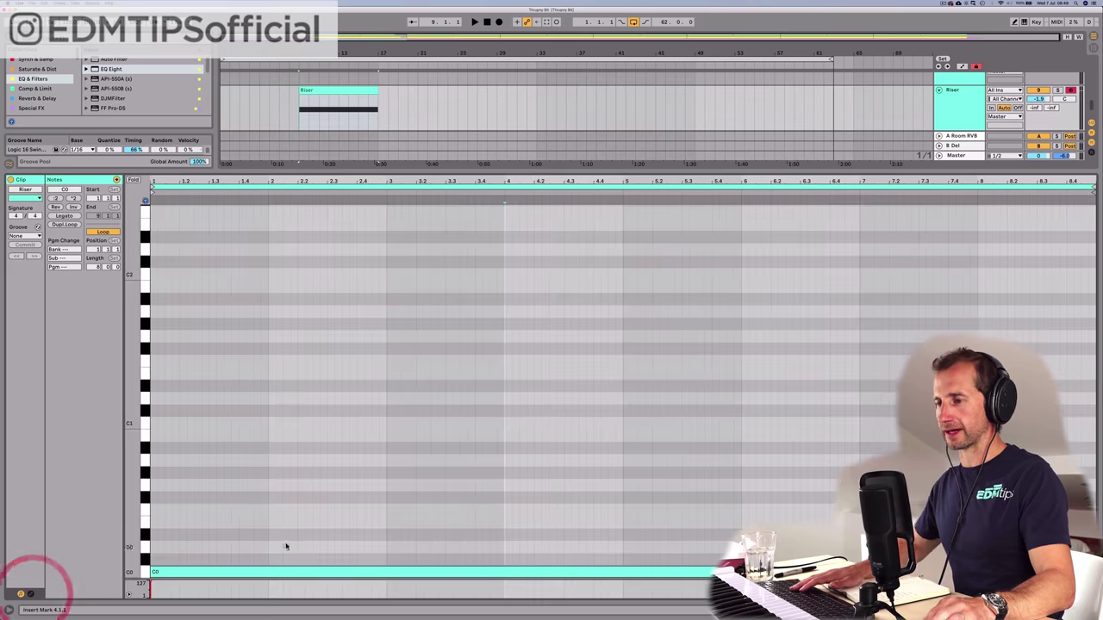
click(290, 573)
key(shift+Up)
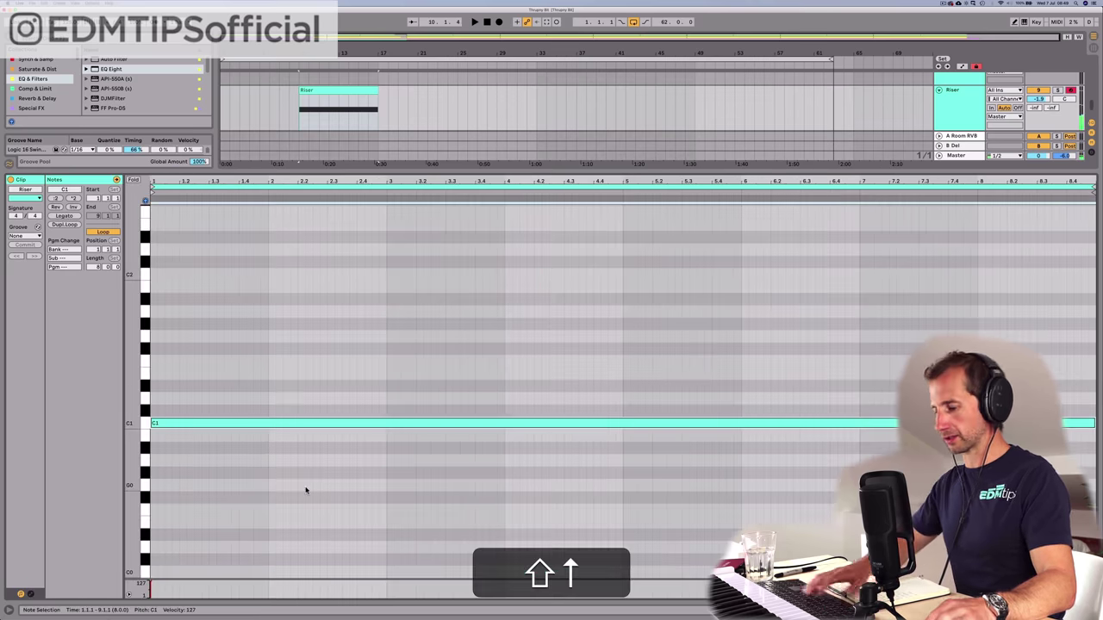
Step: Raise the Riser note another octave to C2 and audition it with the track
key(shift+Tab)
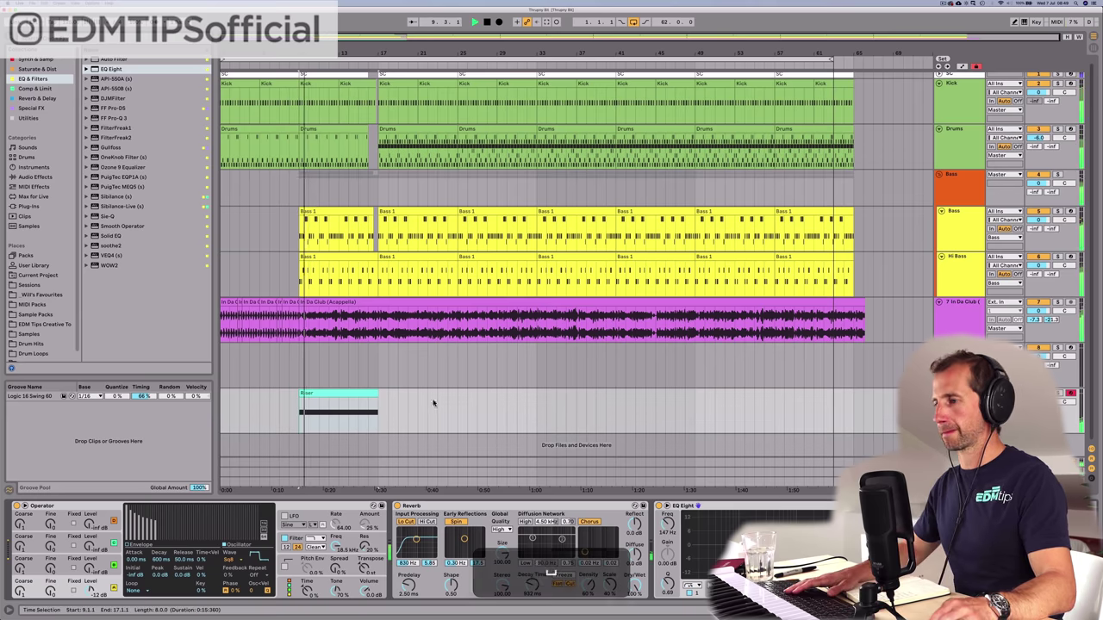
click(316, 392)
key(shift+Tab)
key(shift+Up)
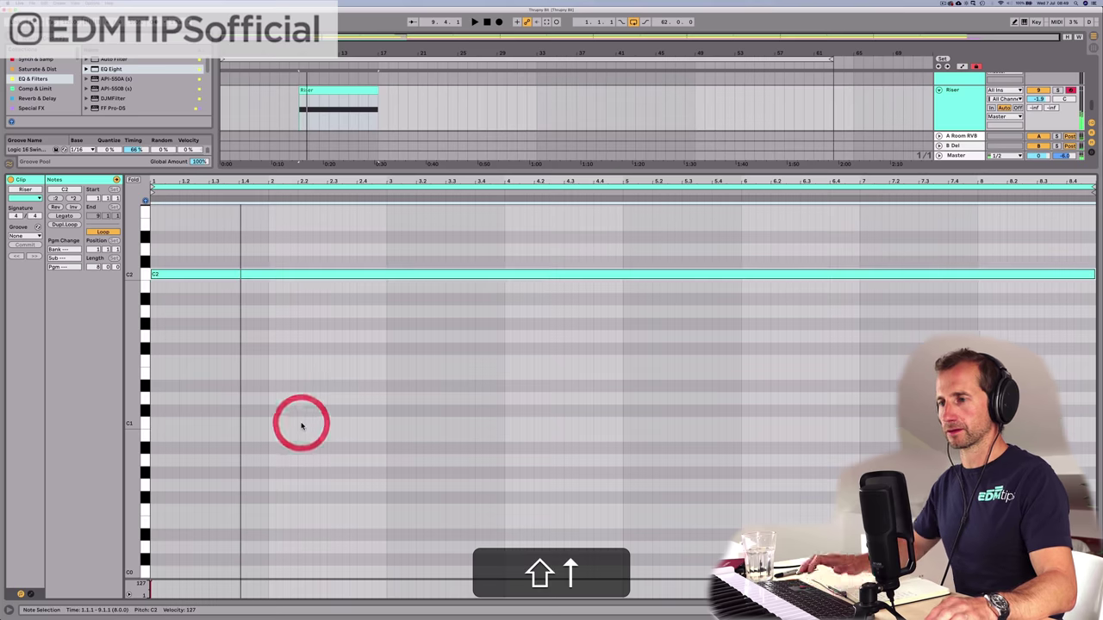
key(shift+space)
key(shift+Tab)
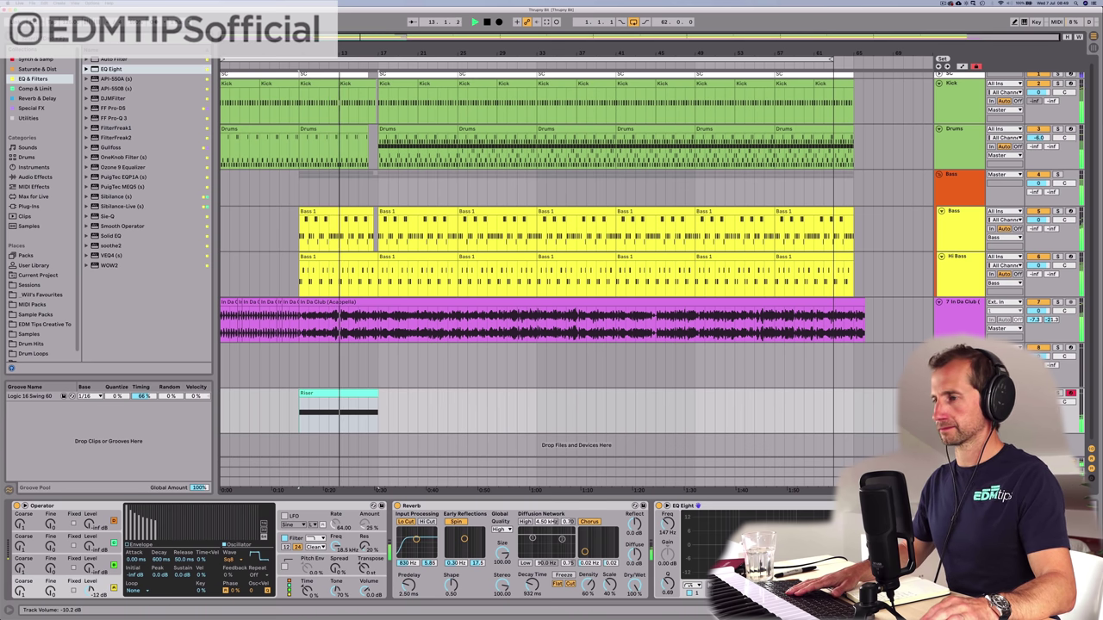
key(space)
Step: Split the acapella at bar 13 and move the later part so it starts at bar 17
click(340, 323)
key(super+e)
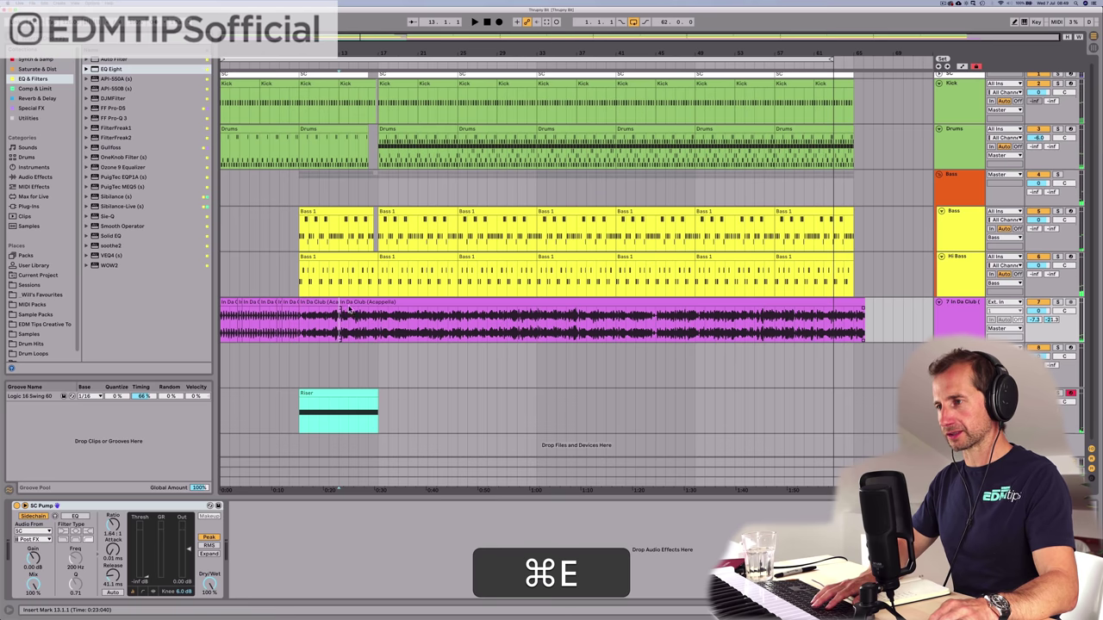
drag(348, 315, 388, 314)
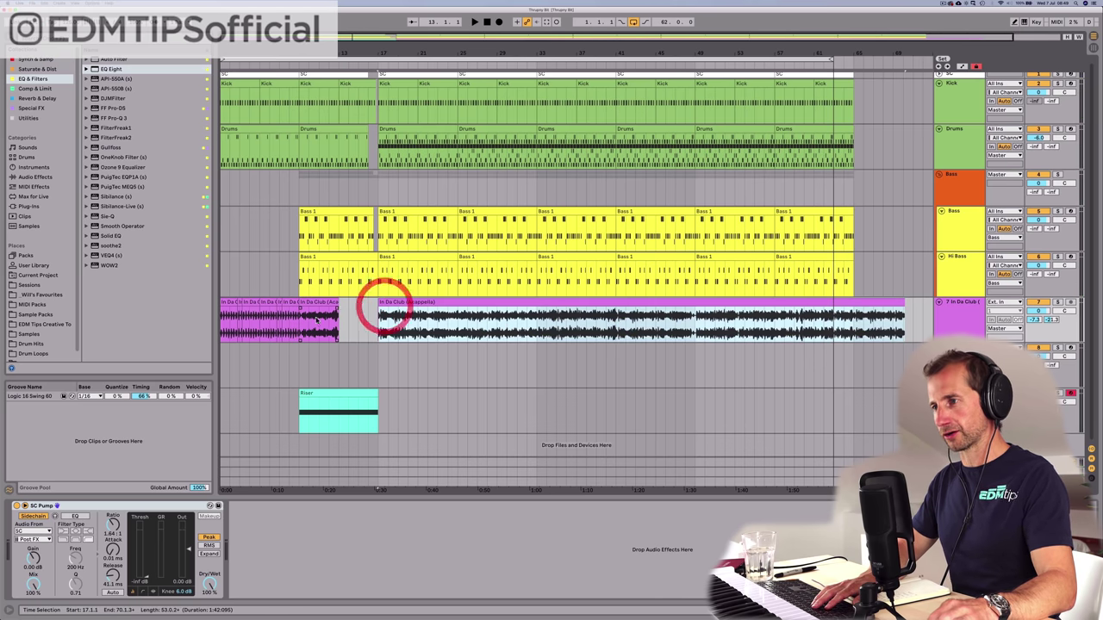
Step: Duplicate the four-bar acapella clip at bar 9 into bars 13 to 17 and play from bar 17
click(316, 301)
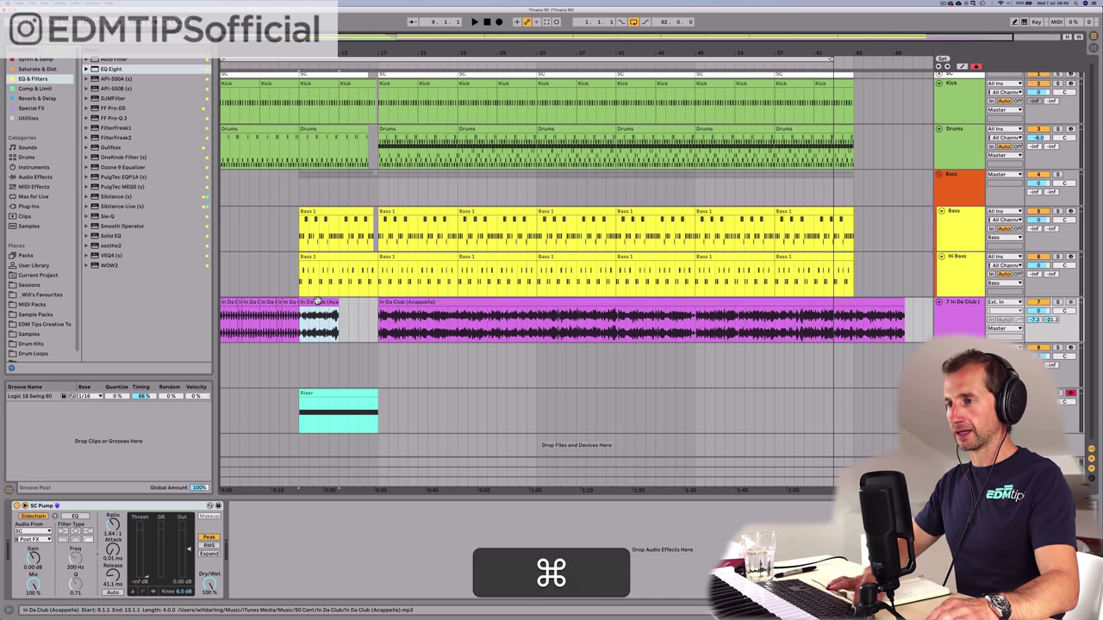
key(super+d)
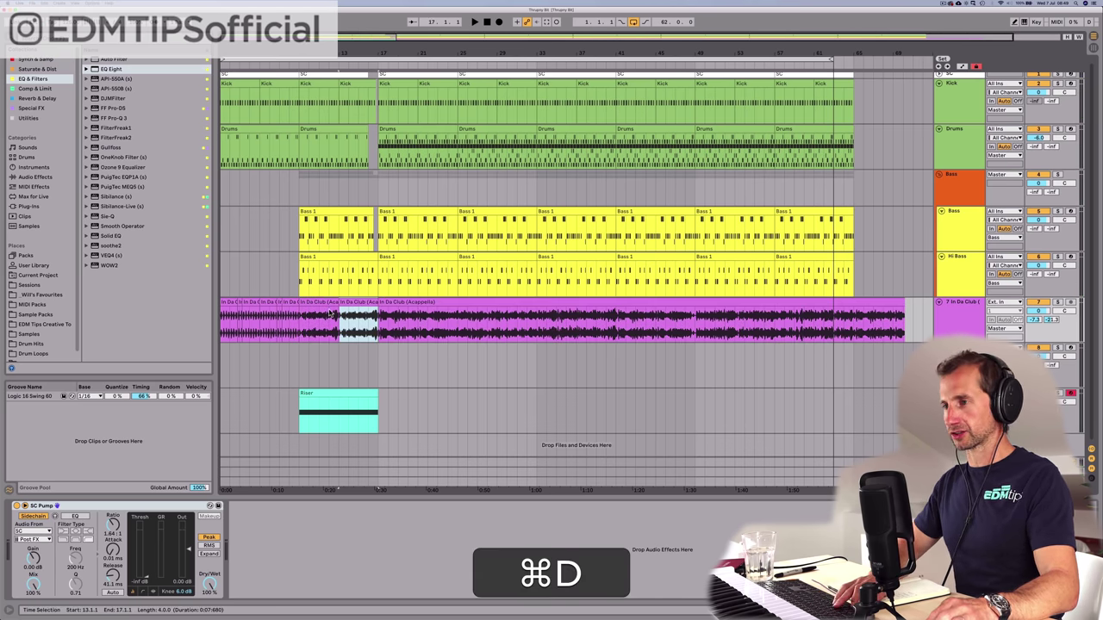
click(381, 317)
key(space)
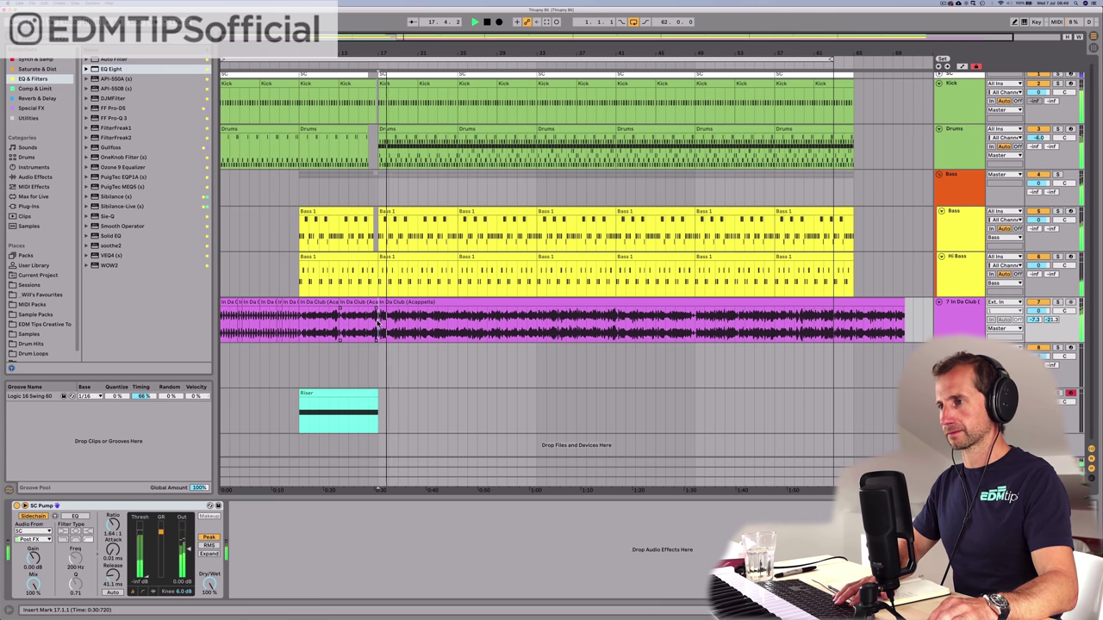
key(space)
Step: Play the arrangement from bar 8 with the Riser track selected and look up Auto Pan among the audio effects
click(366, 317)
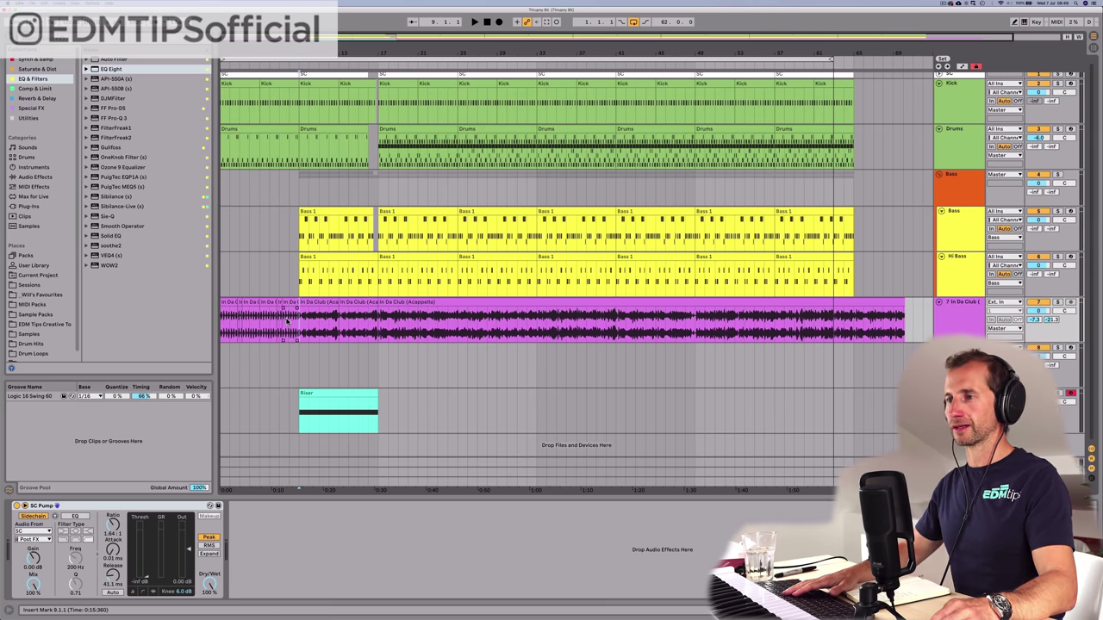
click(287, 321)
key(space)
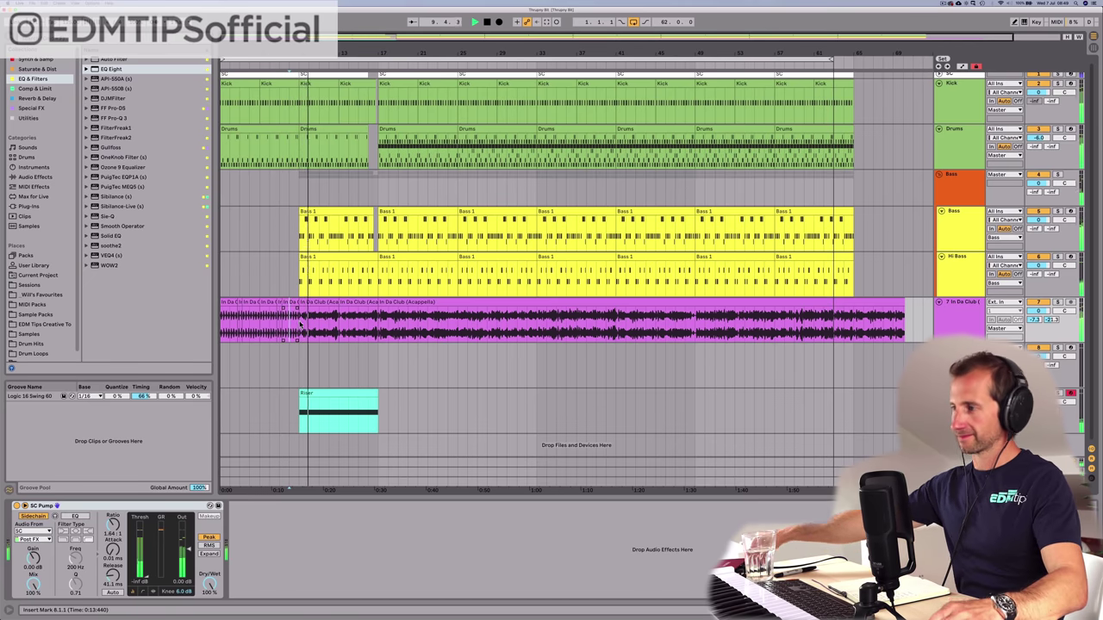
click(958, 393)
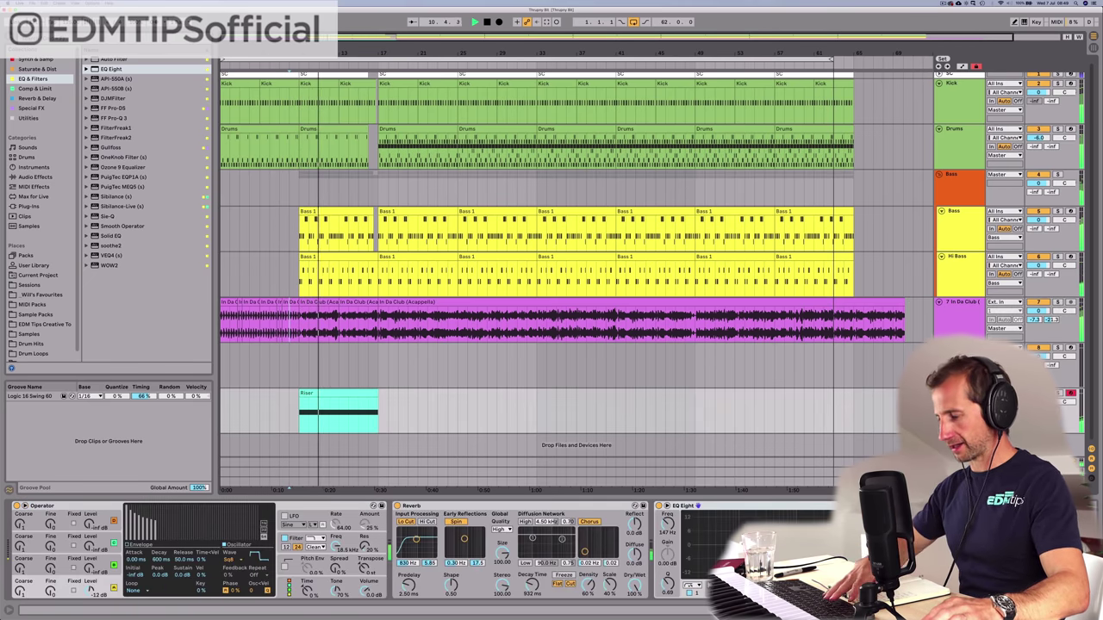
click(30, 117)
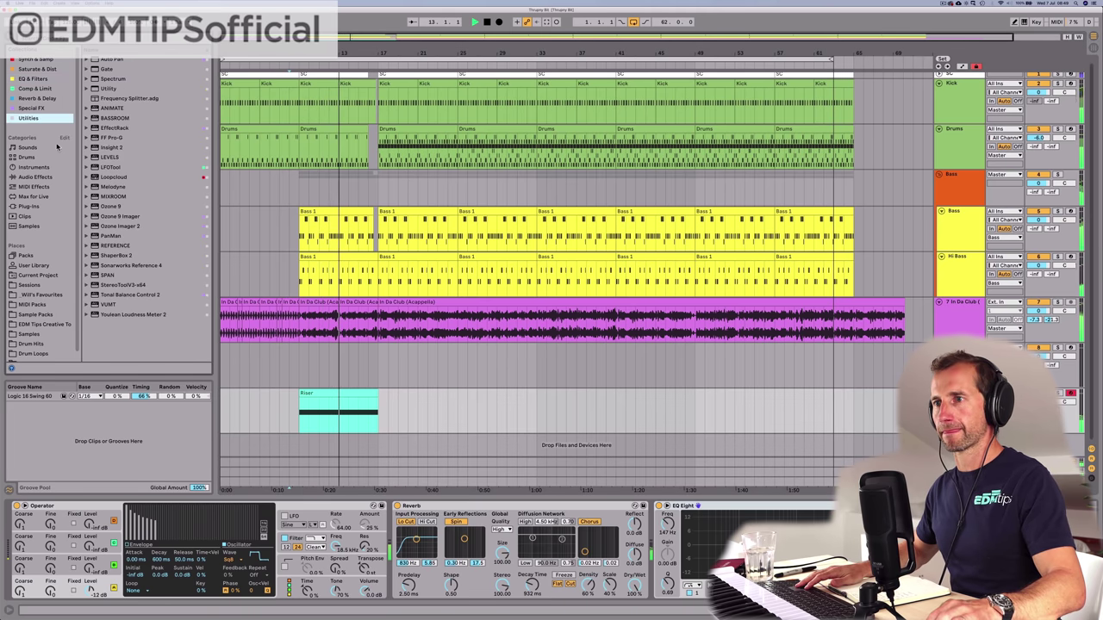
click(43, 178)
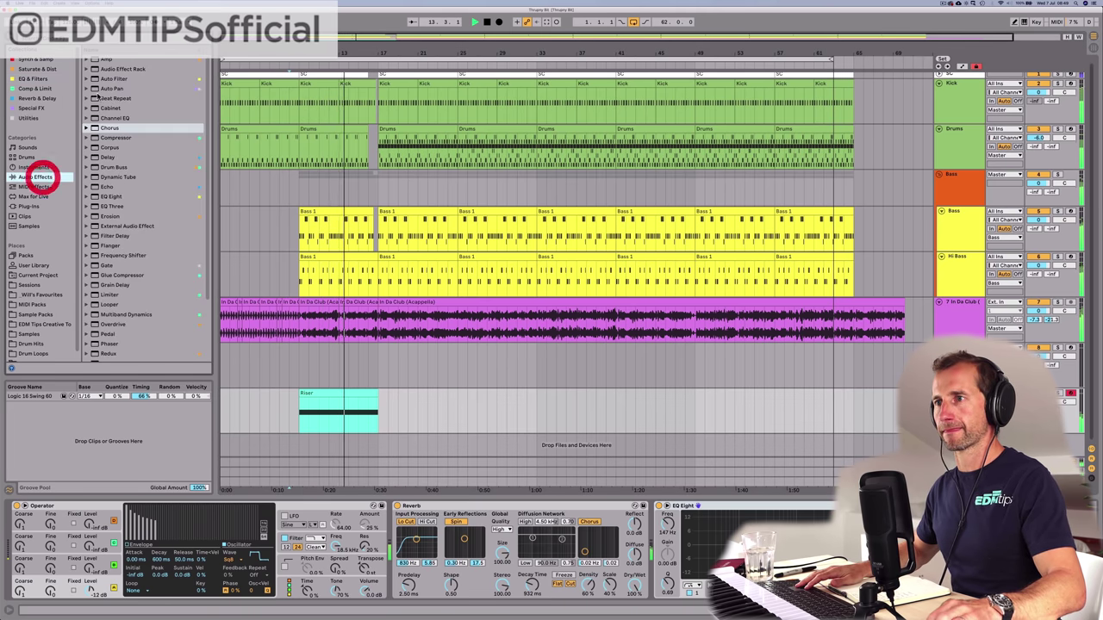
click(112, 88)
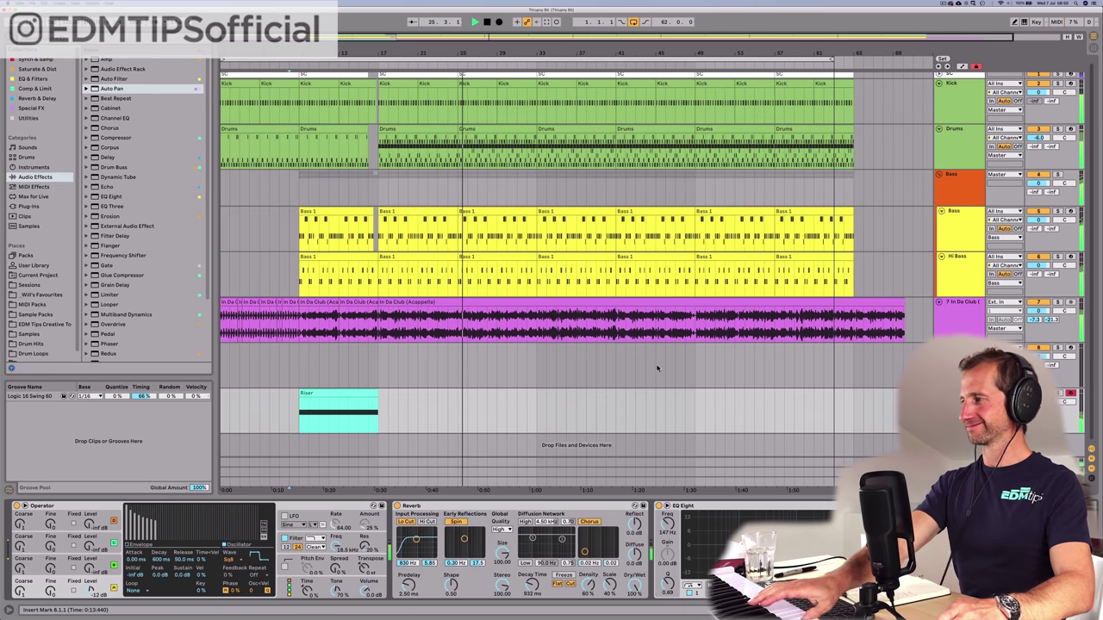
Step: Arm the Instrument Rack track above Riser, and delete the Drums clip between bars 33 and 41
click(1069, 349)
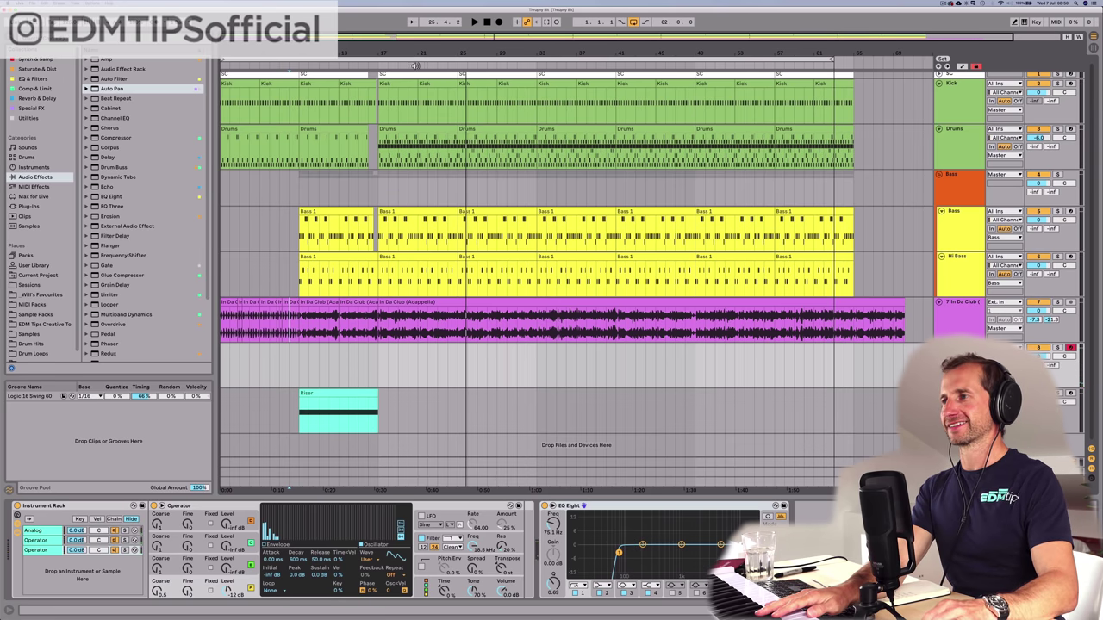
click(426, 65)
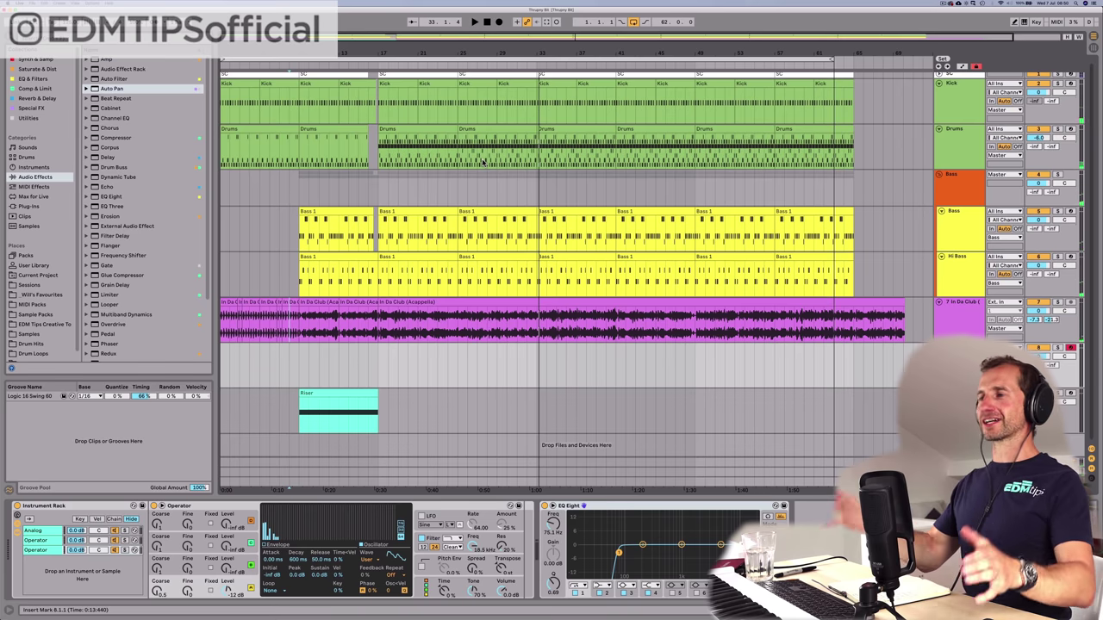
click(576, 128)
key(BackSpace)
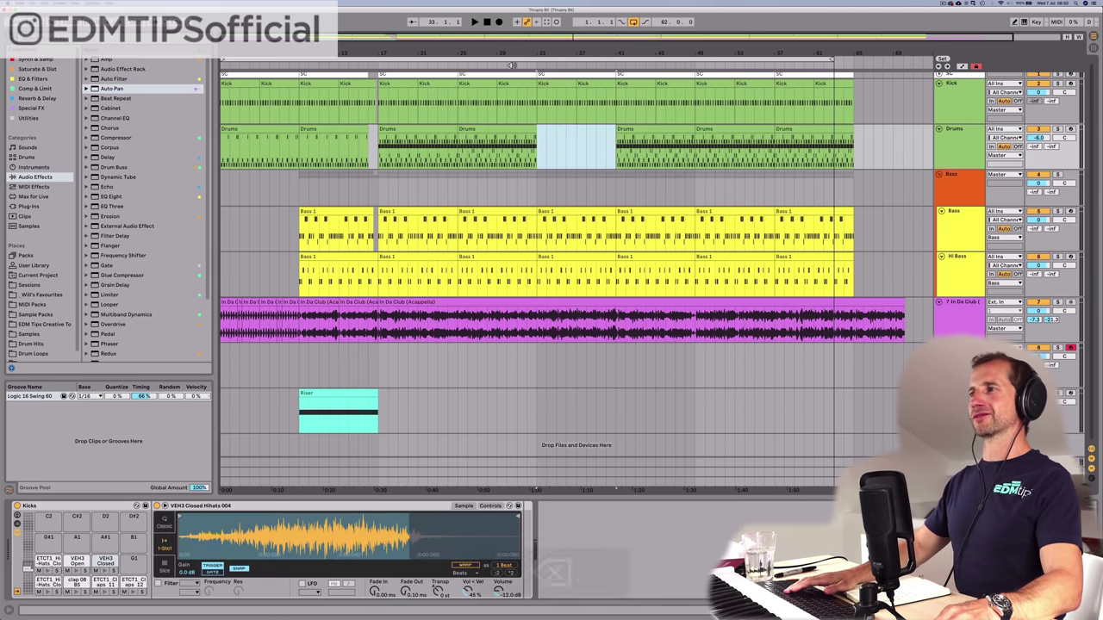
click(529, 62)
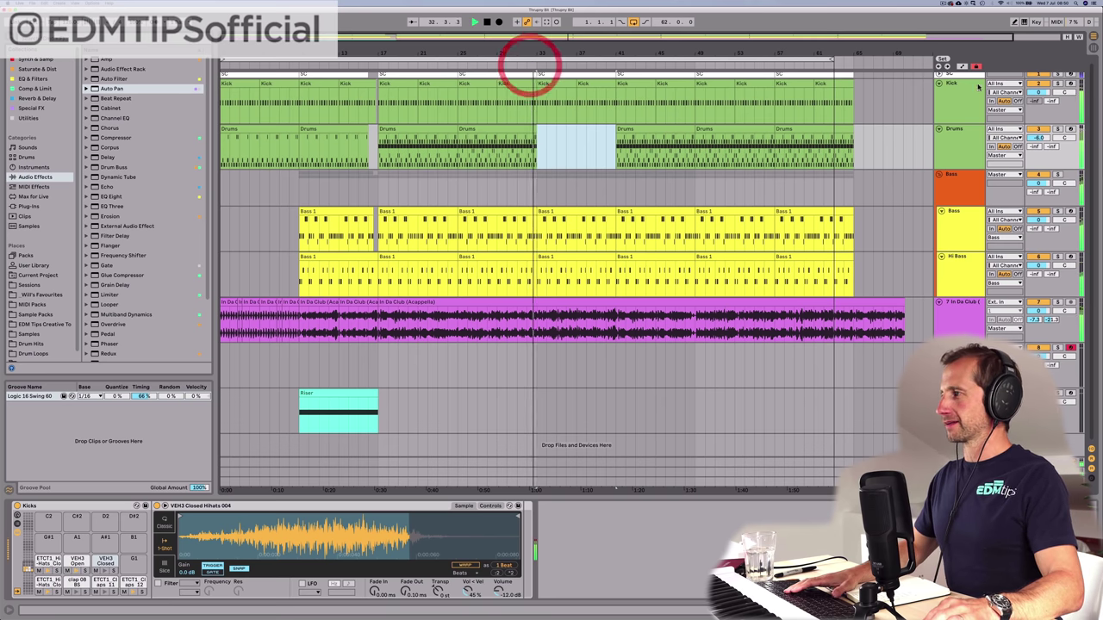
click(985, 98)
click(969, 102)
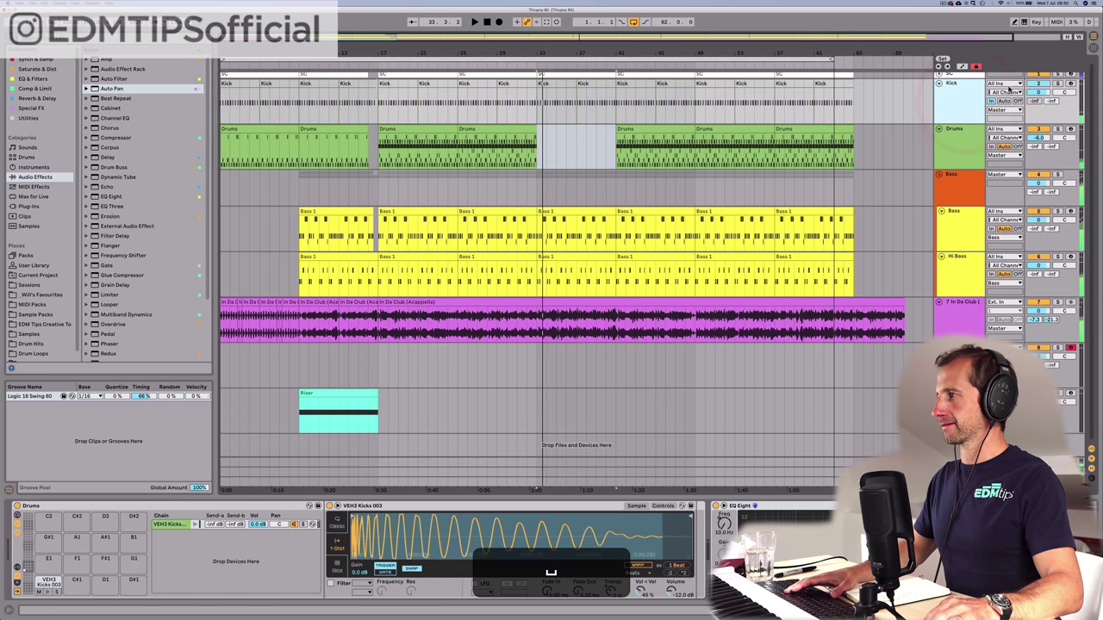
click(990, 100)
click(955, 99)
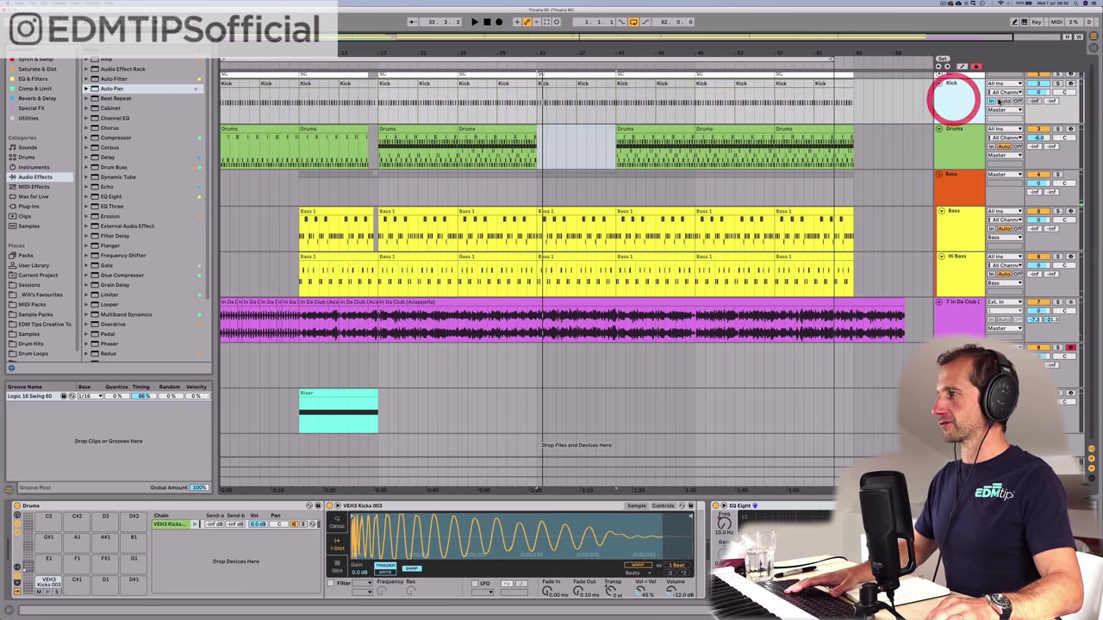
click(1006, 102)
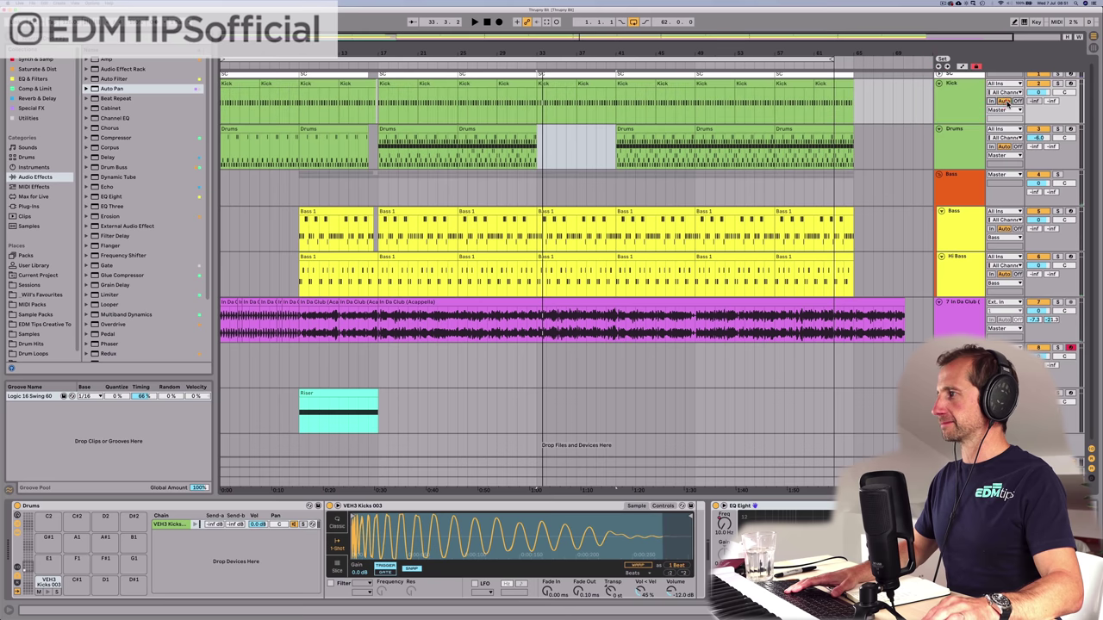
Step: Add an Auto Filter to the Kick track and show the automation lanes
click(946, 105)
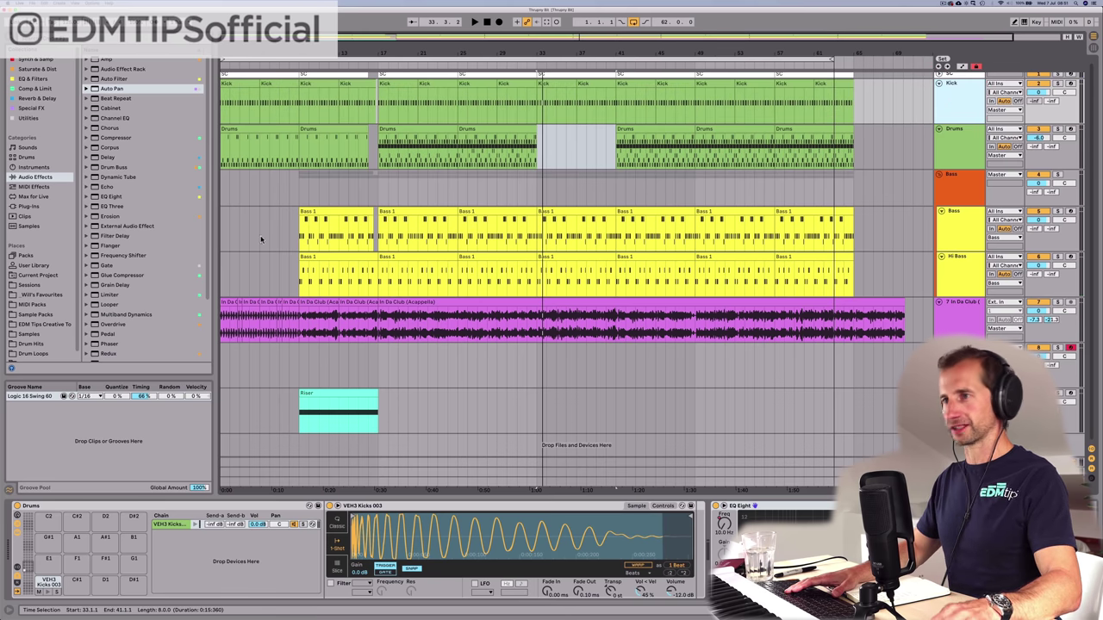
drag(106, 79, 707, 237)
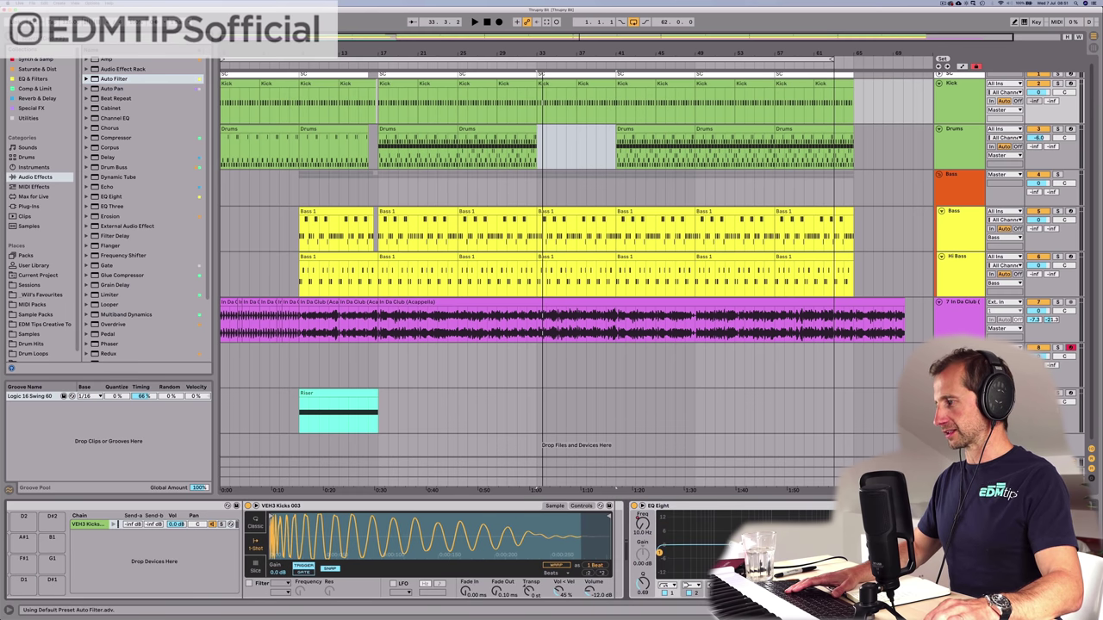
key(a)
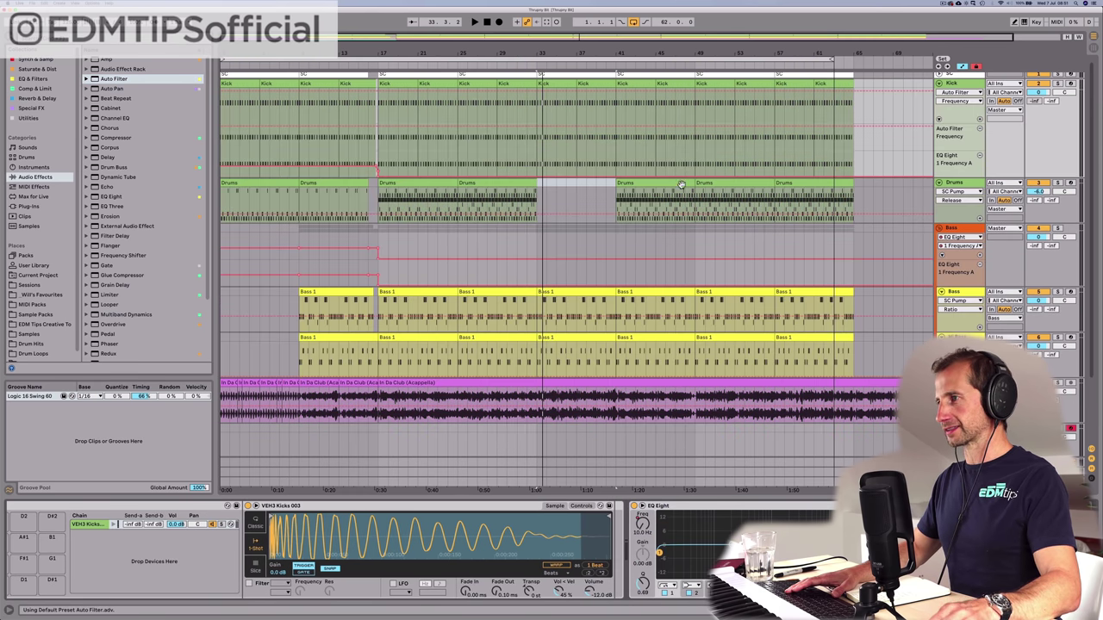
Step: Automate the Kick's Auto Filter frequency to dip to about 133 Hz between bars 33 and 41, returning at bar 41
click(542, 129)
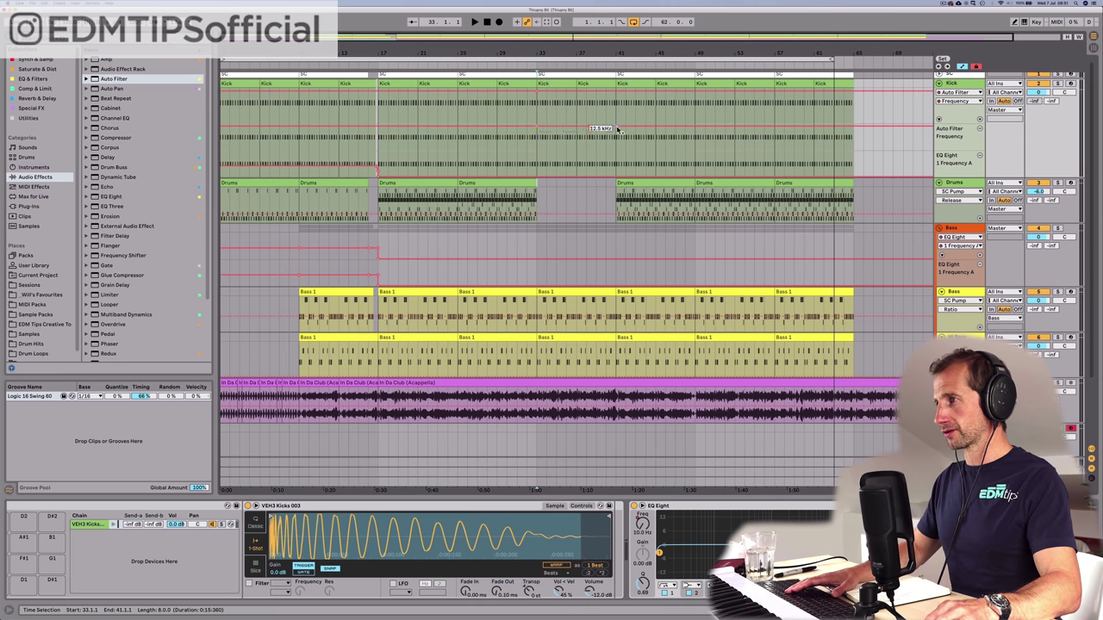
drag(540, 121, 563, 144)
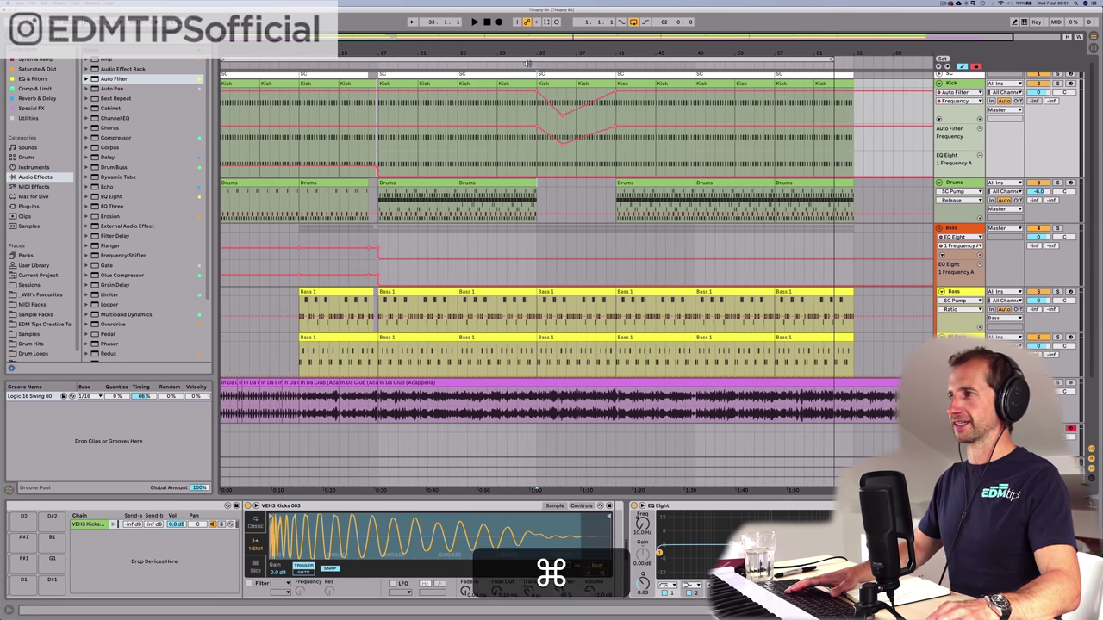
click(526, 63)
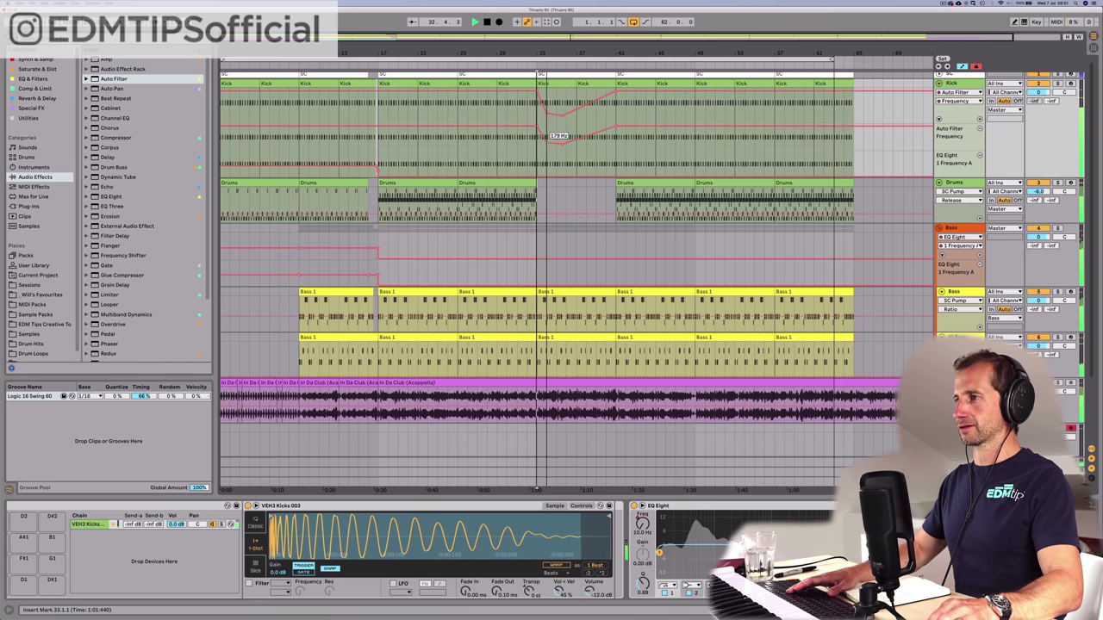
drag(546, 143, 607, 143)
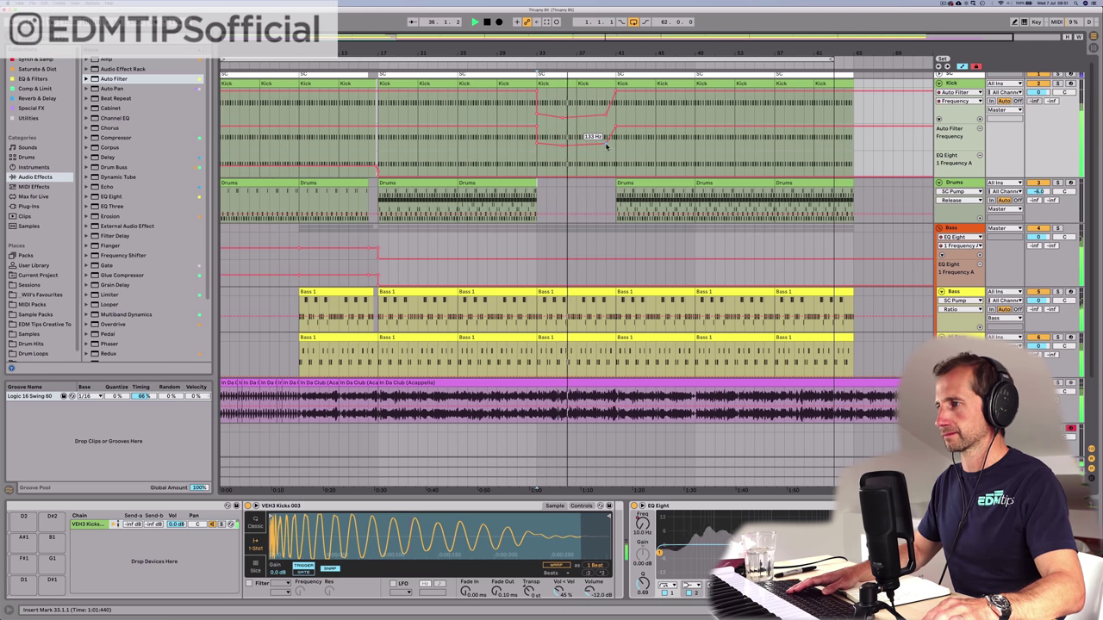
Step: Delete the Hi Bass clip between bars 33 and 41 and hide the automation lanes
click(566, 338)
key(BackSpace)
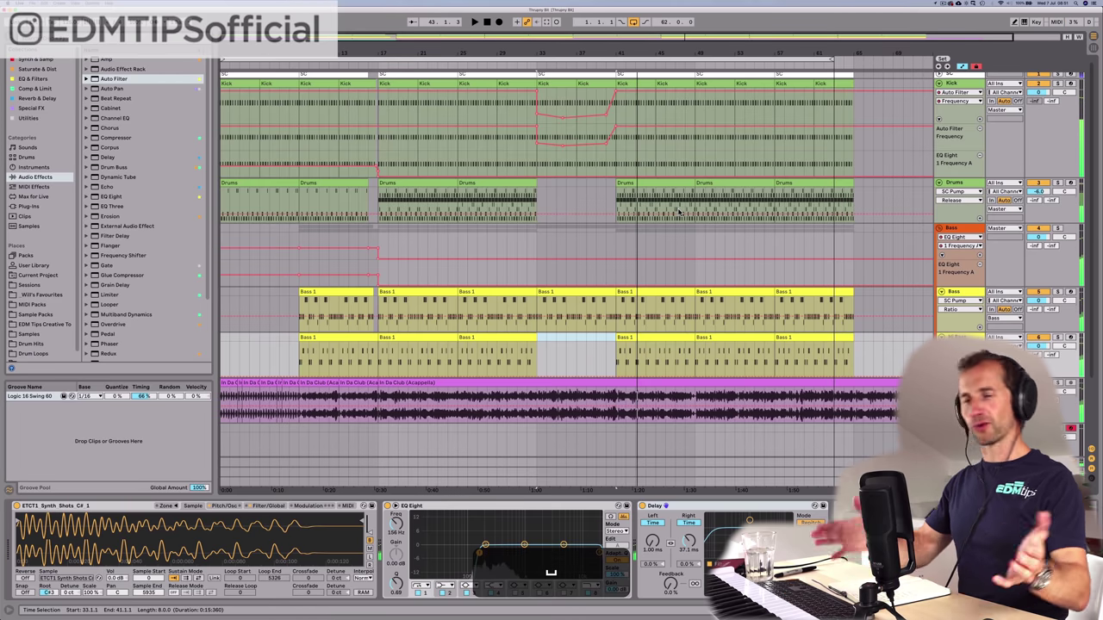
key(a)
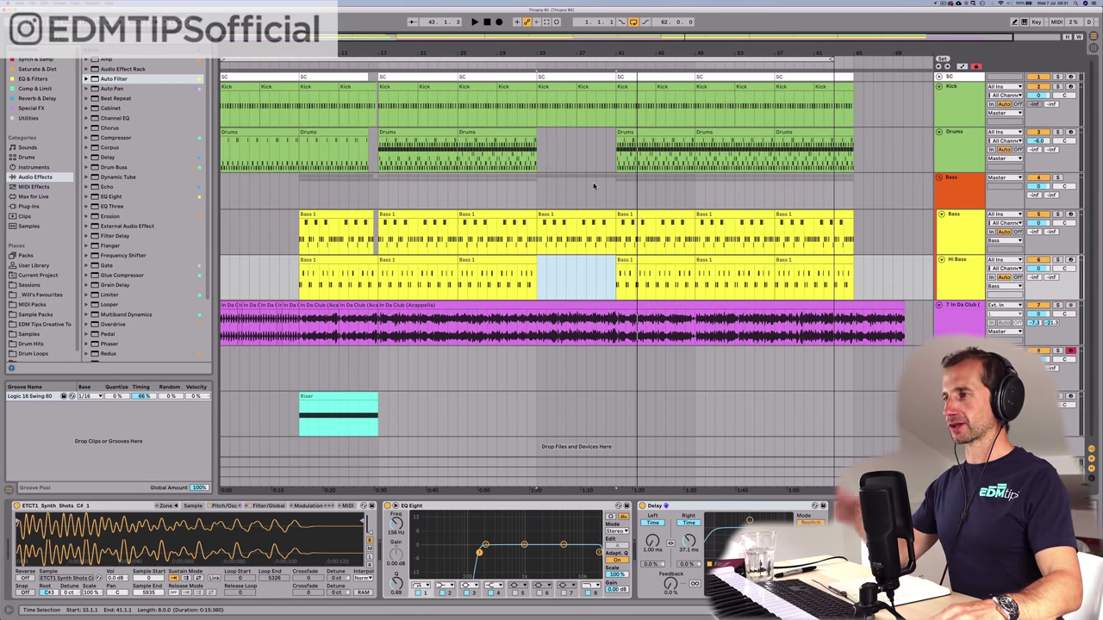
Step: Solo the acapella track and audition passages between about bars 28 and 41 to find a short vocal phrase
click(520, 326)
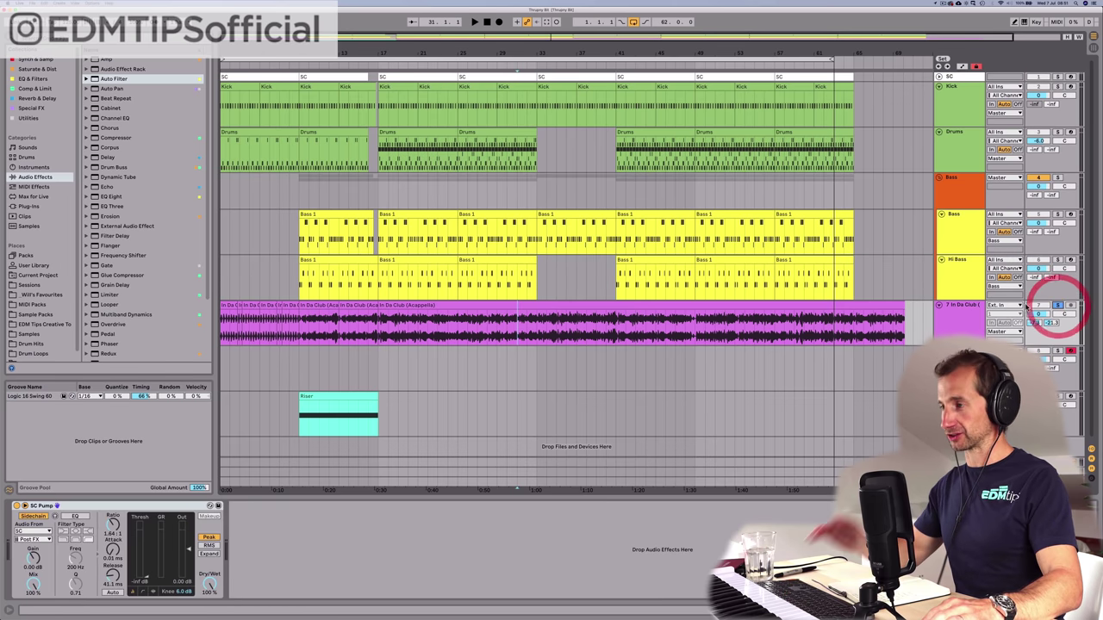
key(space)
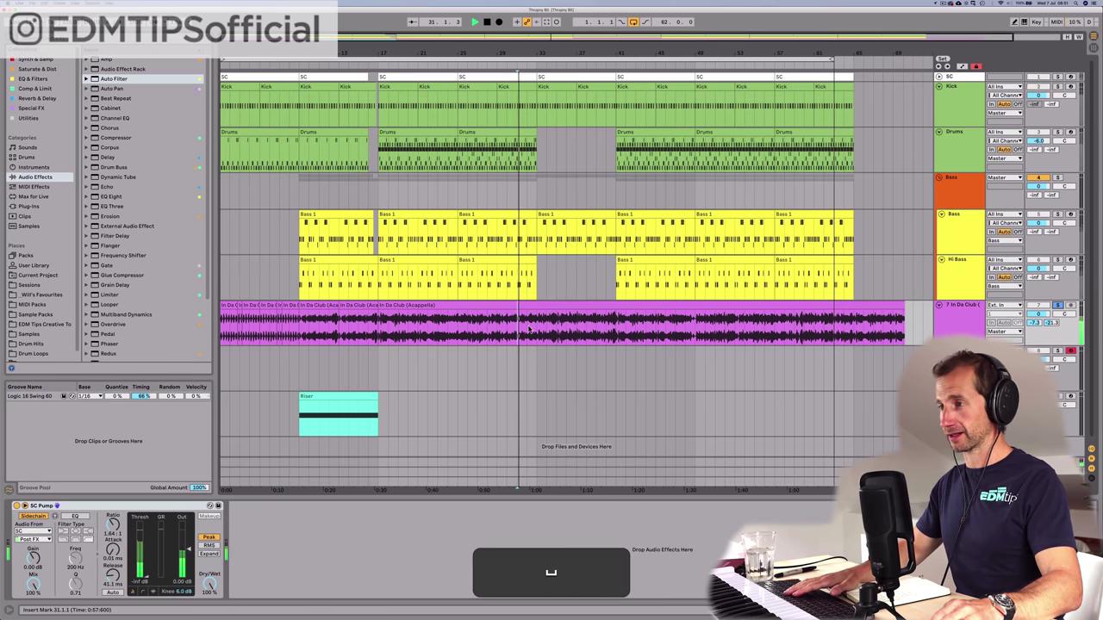
key(space)
click(485, 323)
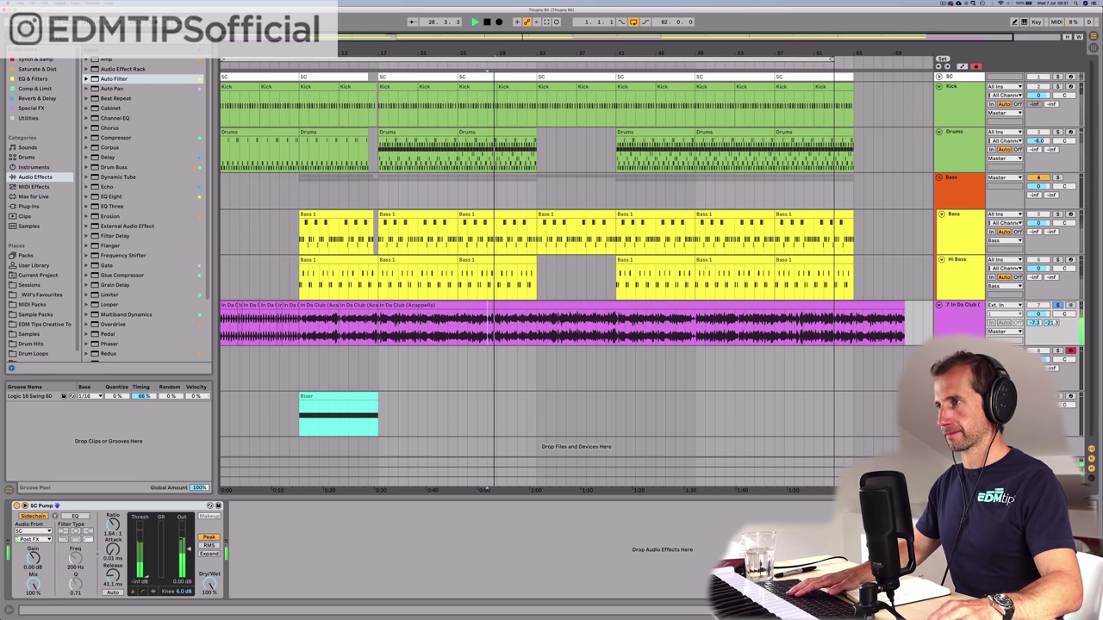
drag(531, 37, 531, 86)
key(space)
click(588, 316)
key(space)
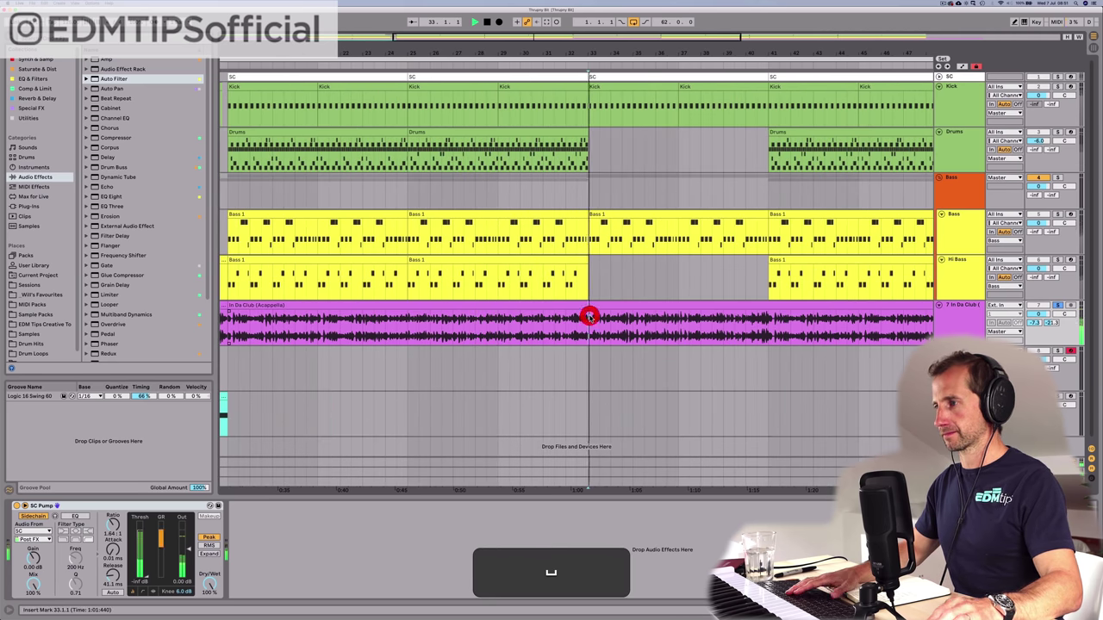
key(space)
click(746, 332)
click(746, 330)
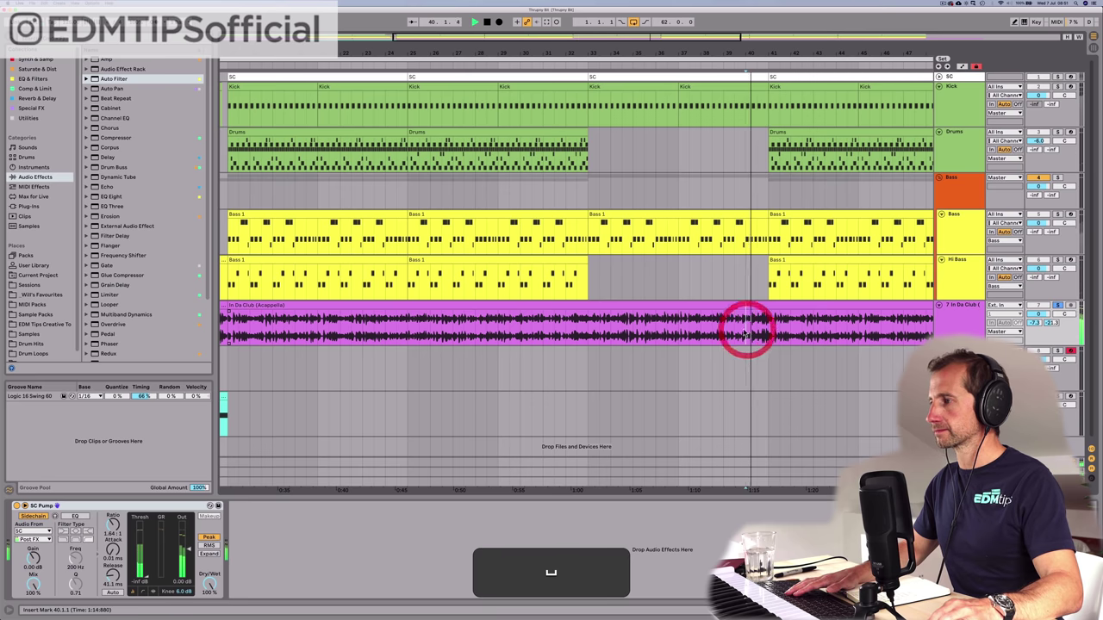
click(664, 324)
key(space)
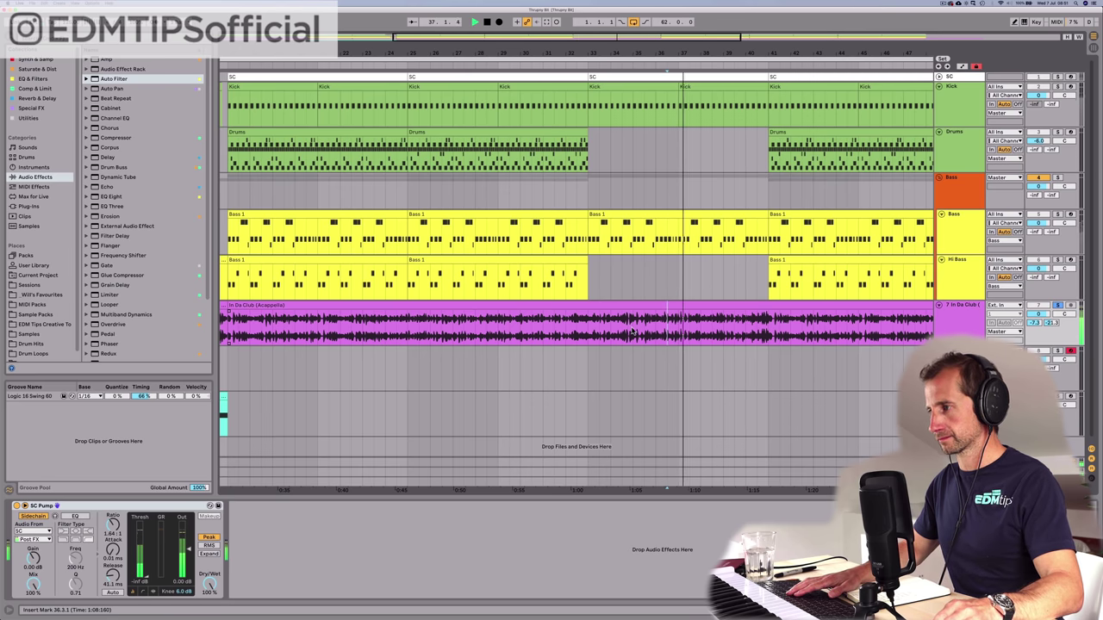
key(space)
click(631, 328)
key(space)
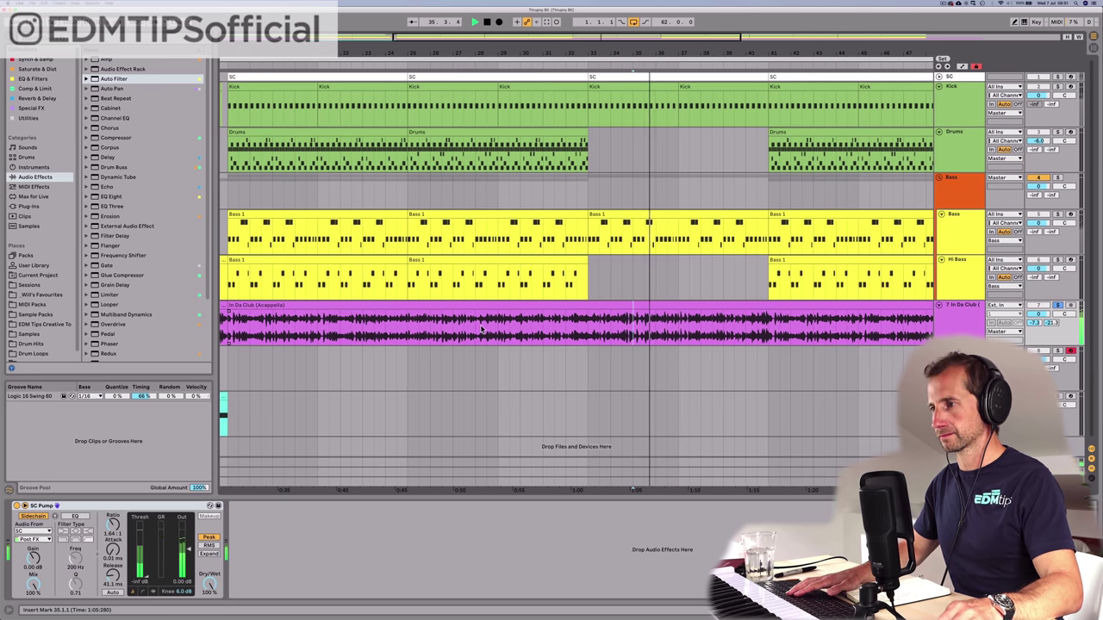
key(space)
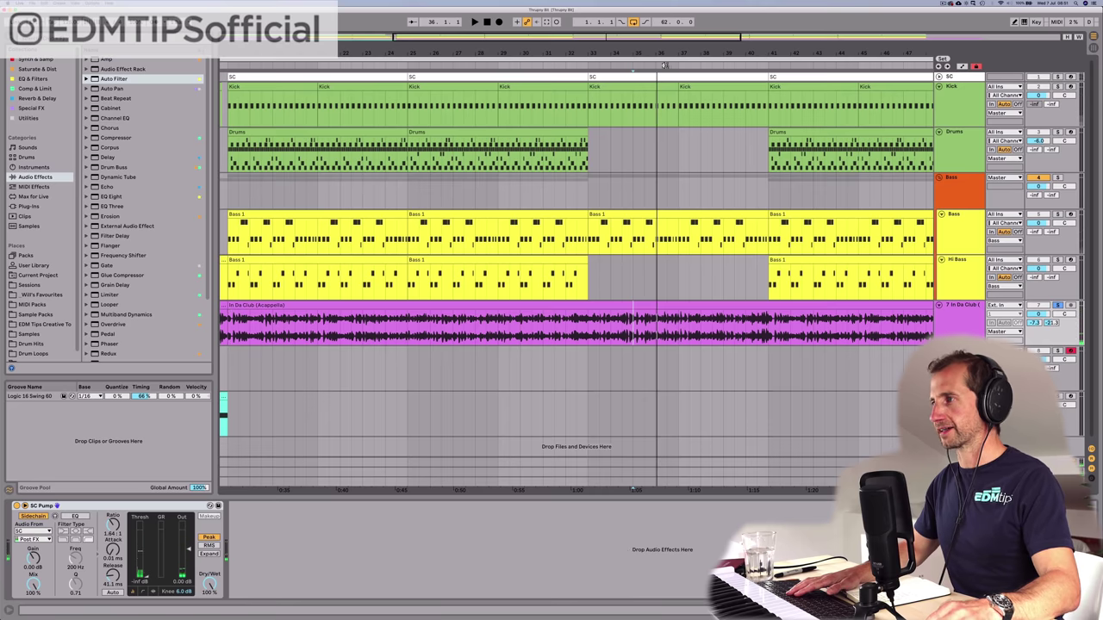
Step: Audition the acapella closely around bar 35.4 and copy the short vocal slice from 35.4.3 to bar 36
drag(660, 55, 660, 138)
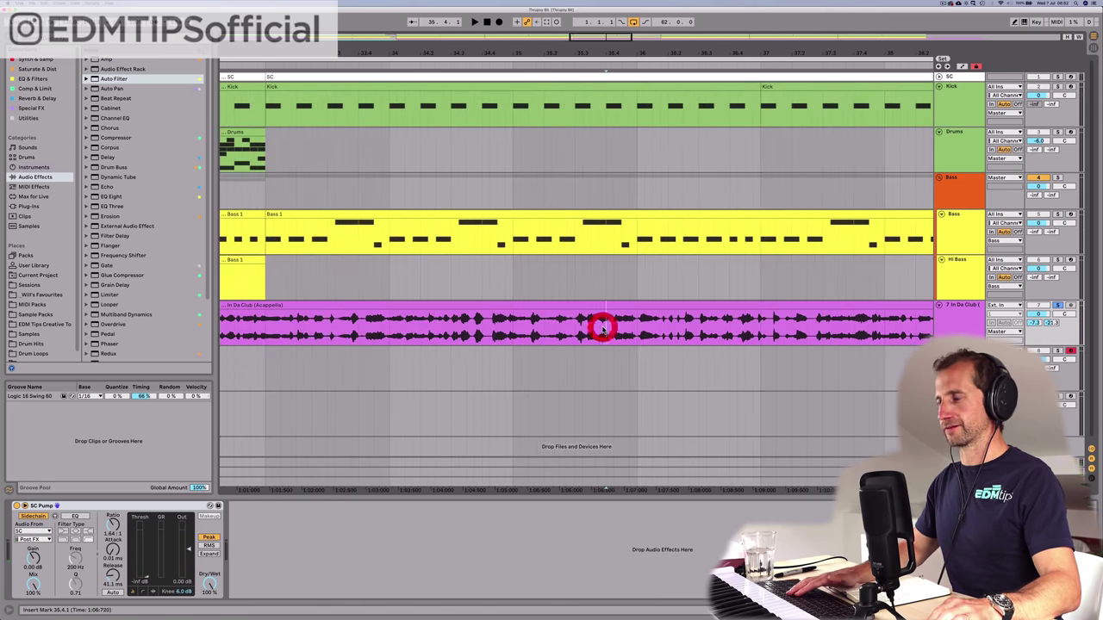
key(space)
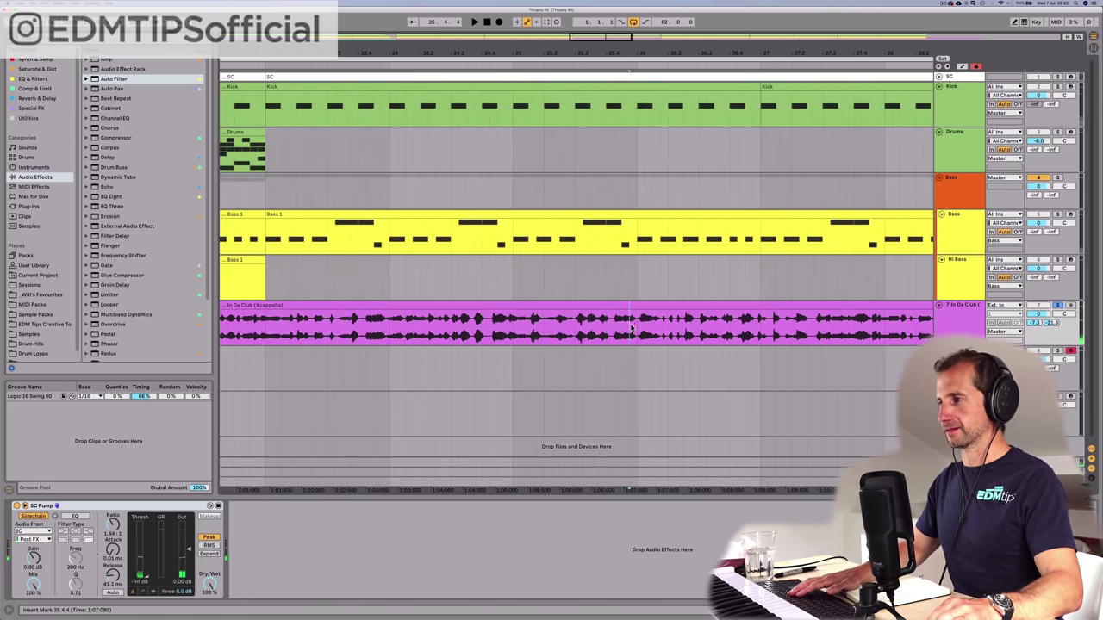
key(space)
click(632, 325)
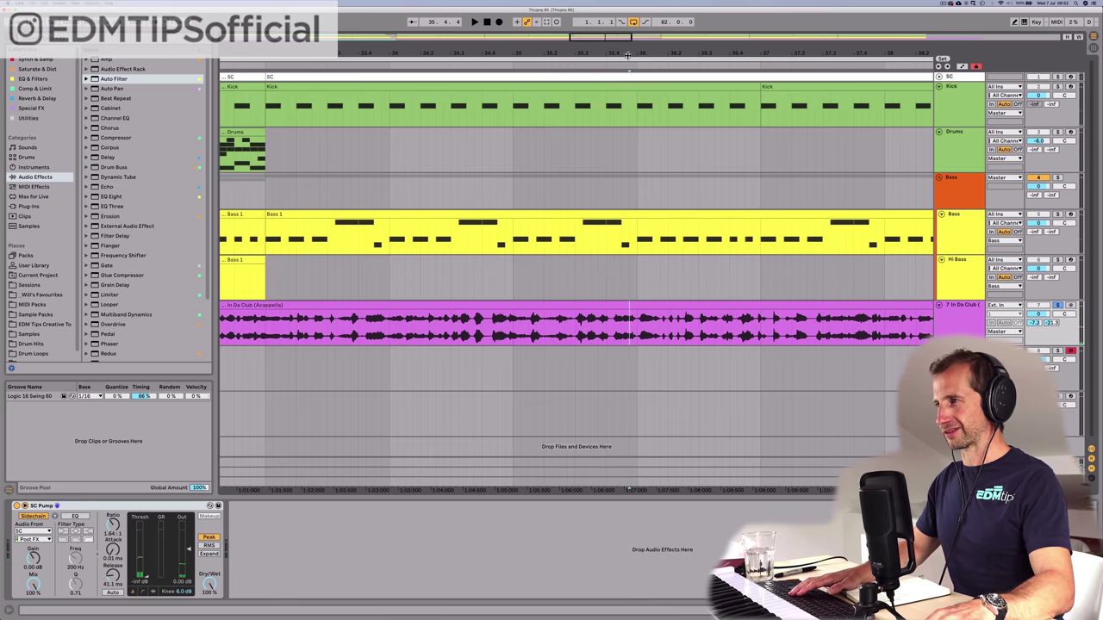
drag(628, 56, 637, 280)
click(616, 327)
key(space)
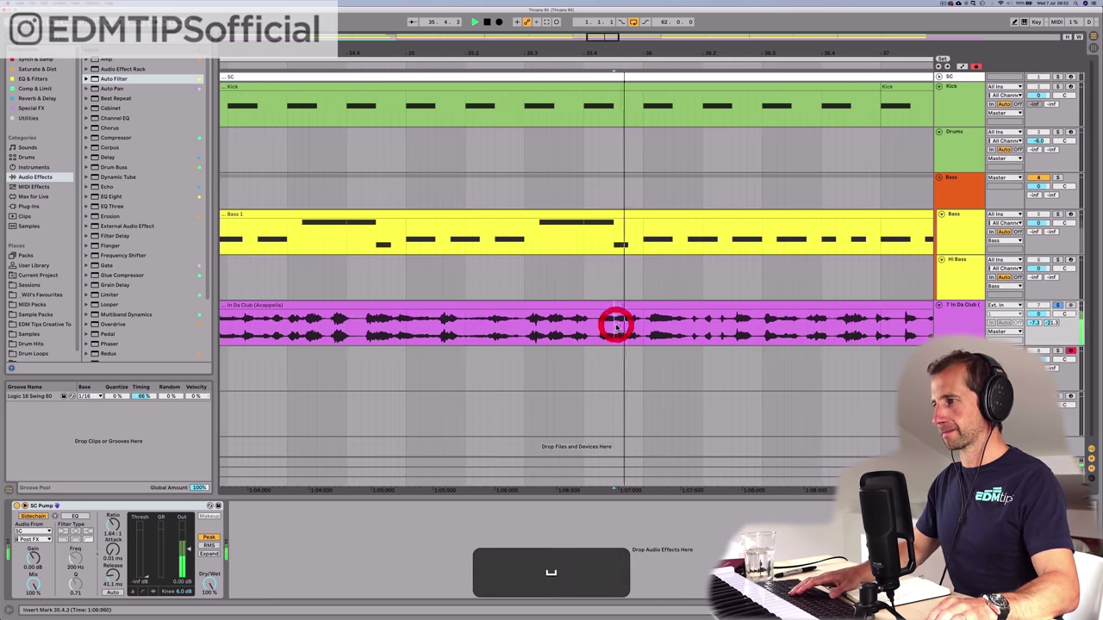
click(615, 326)
key(space)
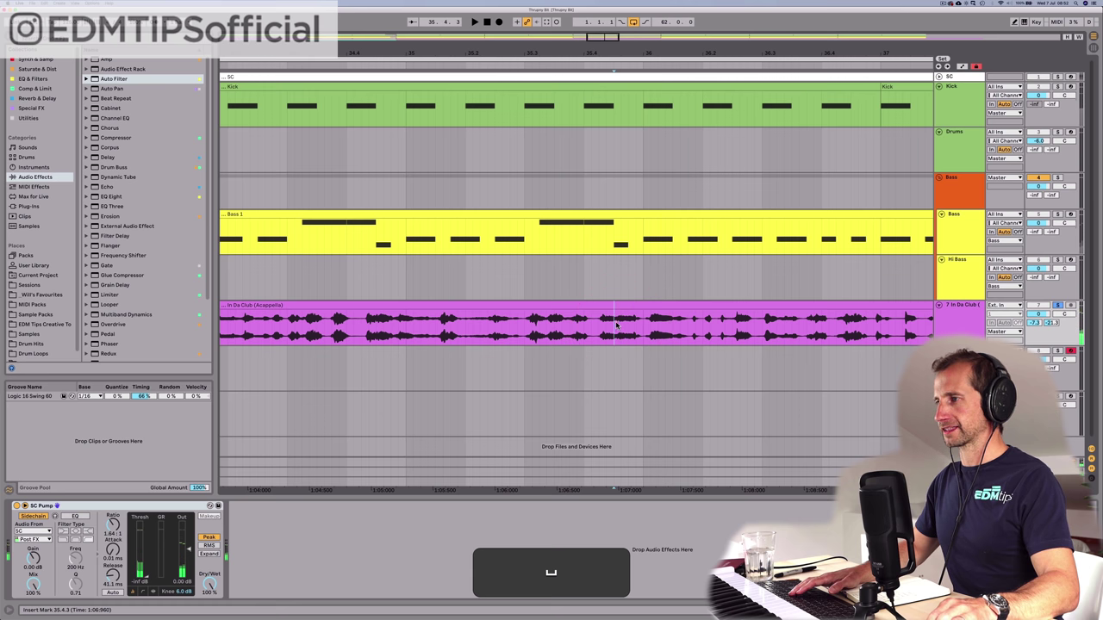
drag(614, 325, 642, 326)
key(super+c)
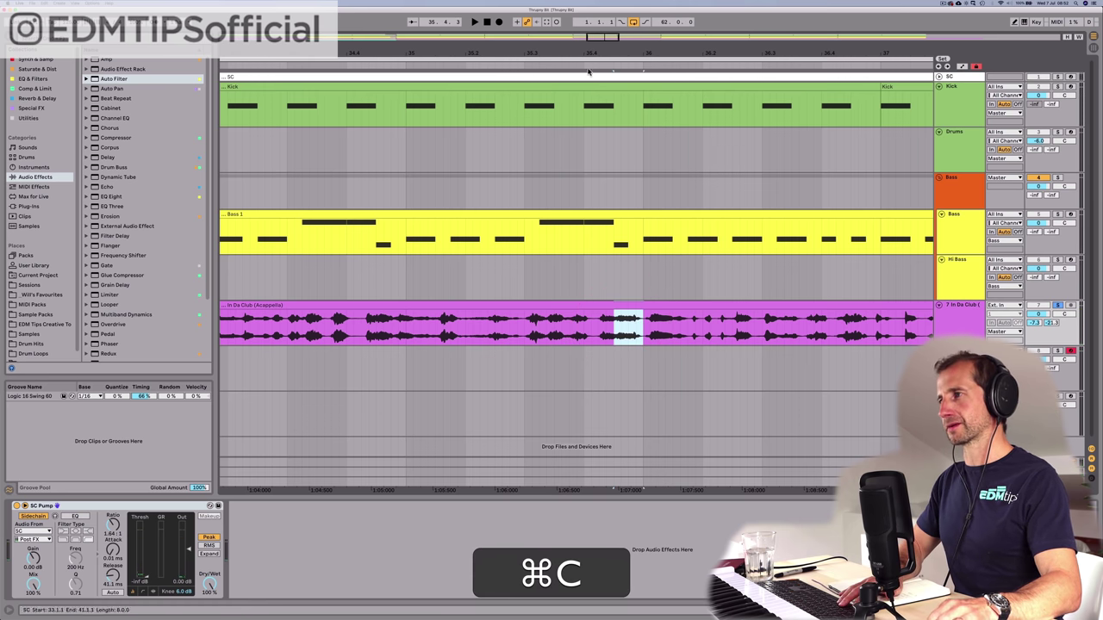
Step: Insert a new audio track below the acapella and play the soloed vocal from the start of the arrangement
drag(588, 54, 588, 7)
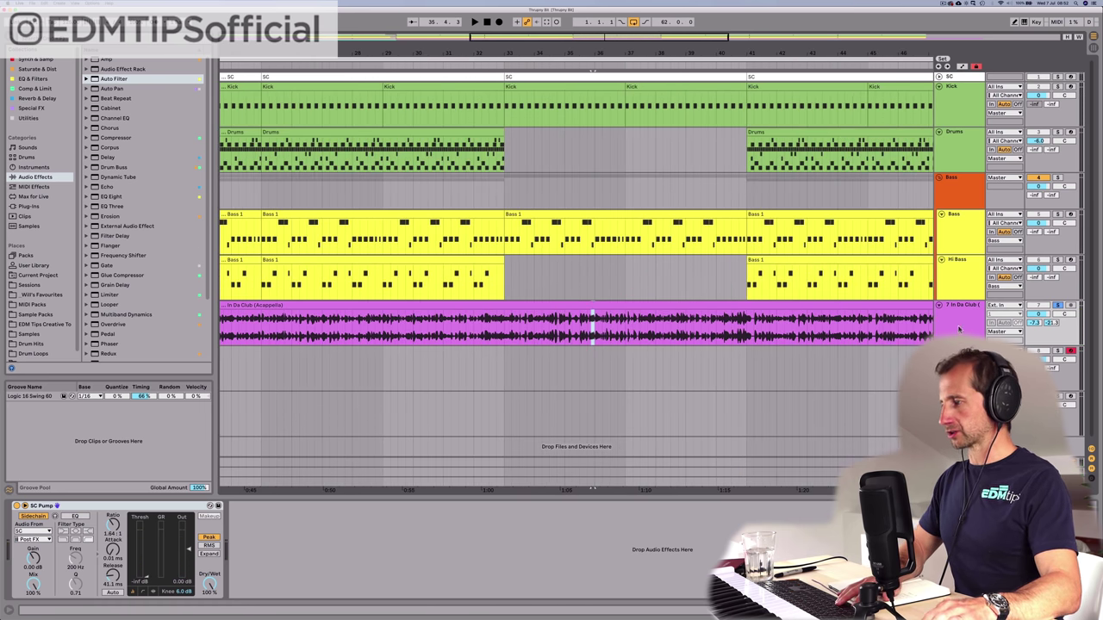
key(super+t)
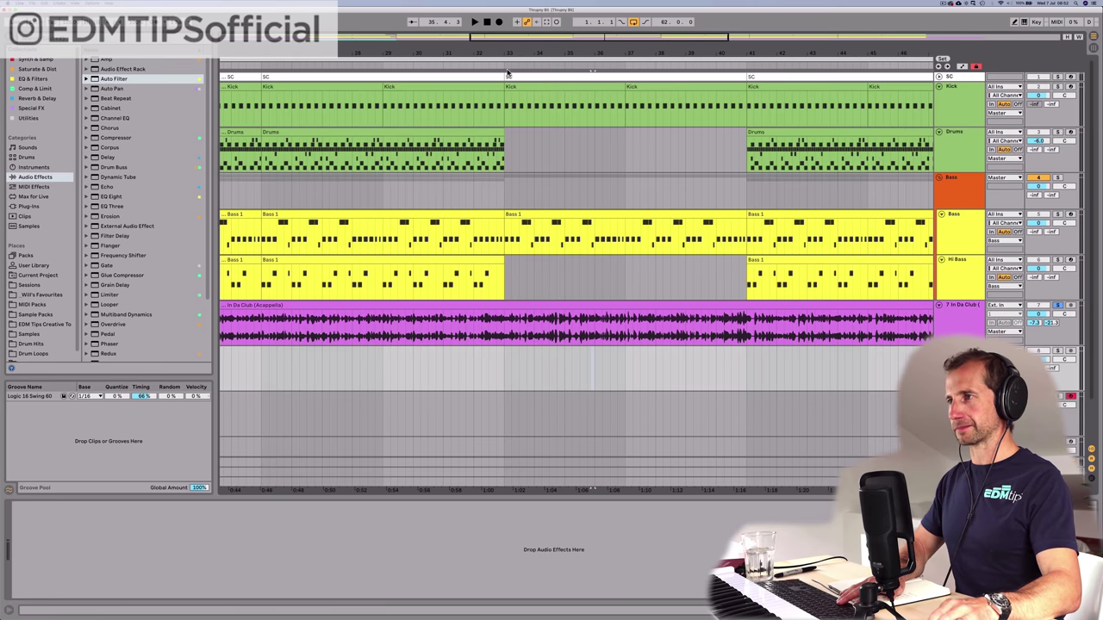
drag(592, 71, 626, 54)
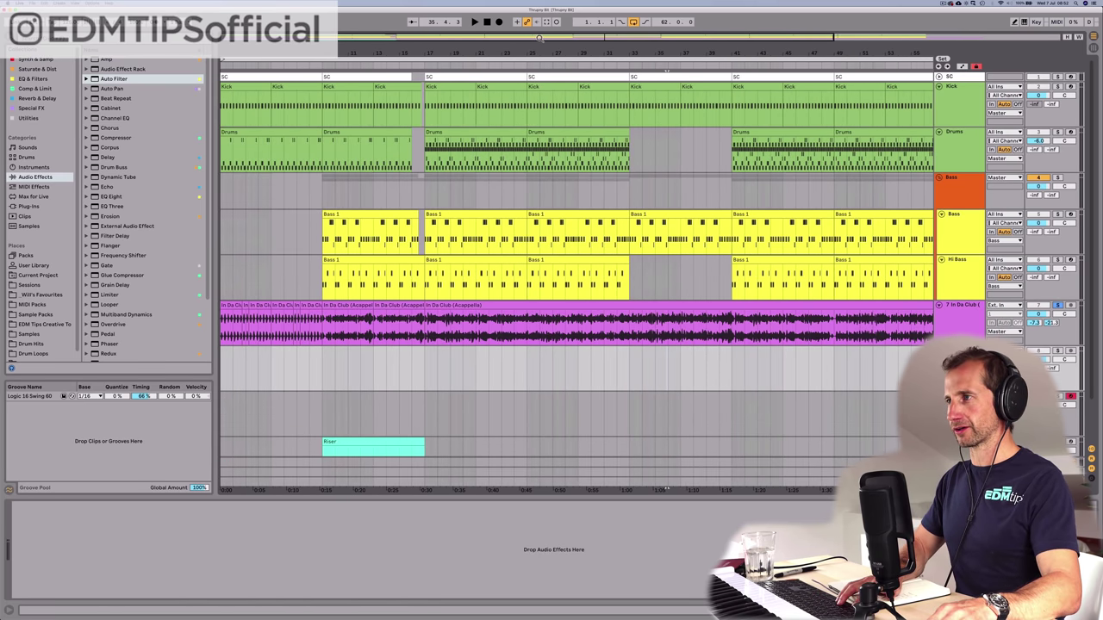
key(space)
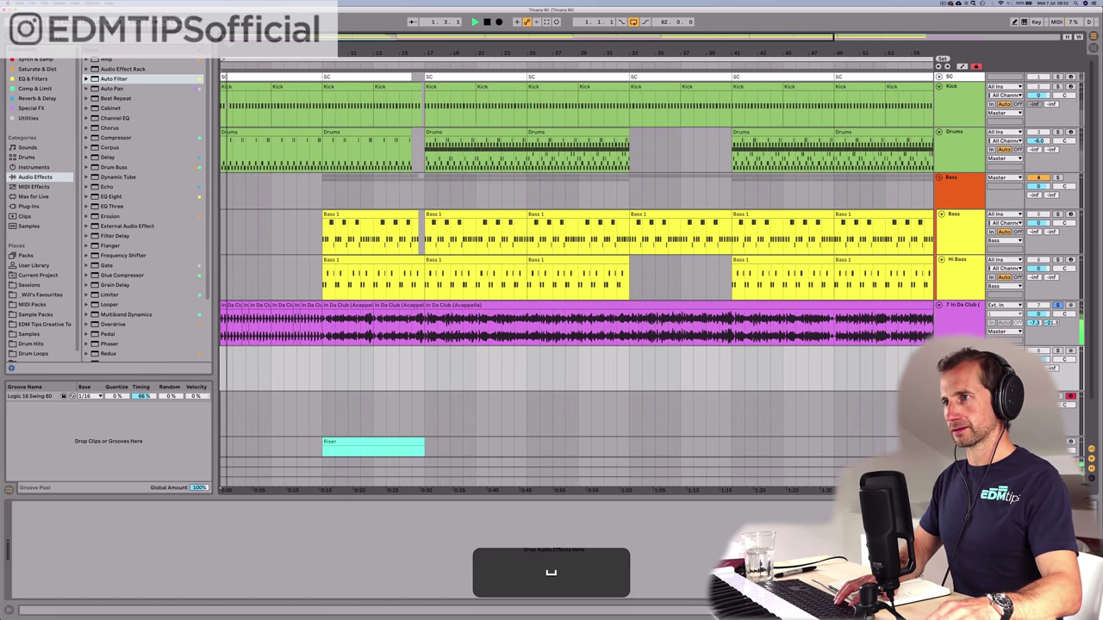
drag(448, 70, 447, 103)
key(space)
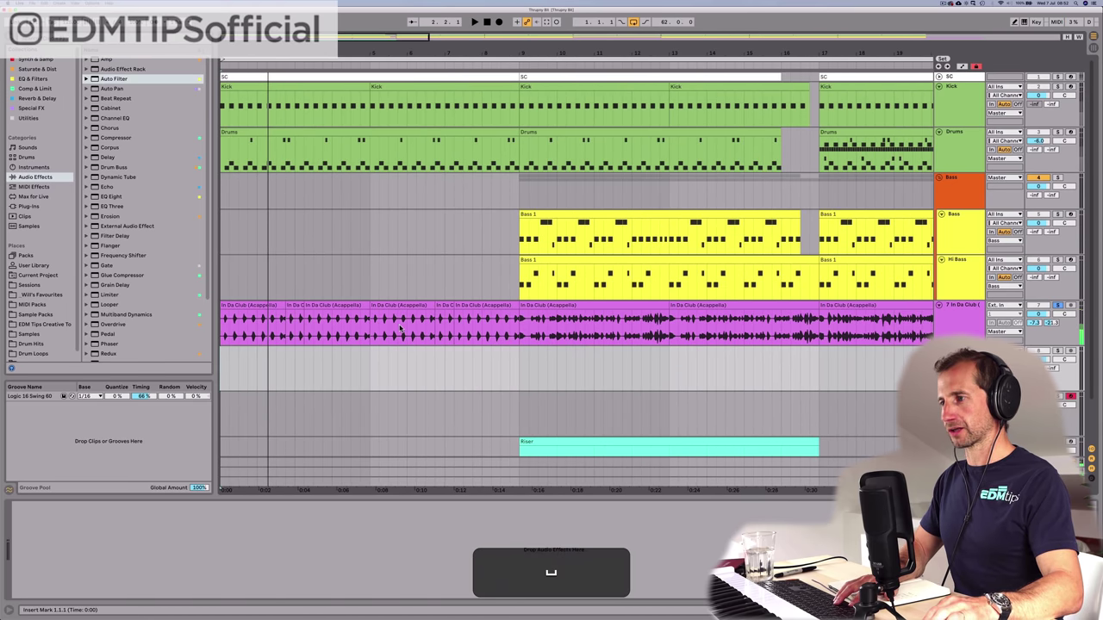
Step: Unsolo the acapella, paste the copied vocal slice at 9.1.3 on the new audio track, and play it from bar 9
click(519, 371)
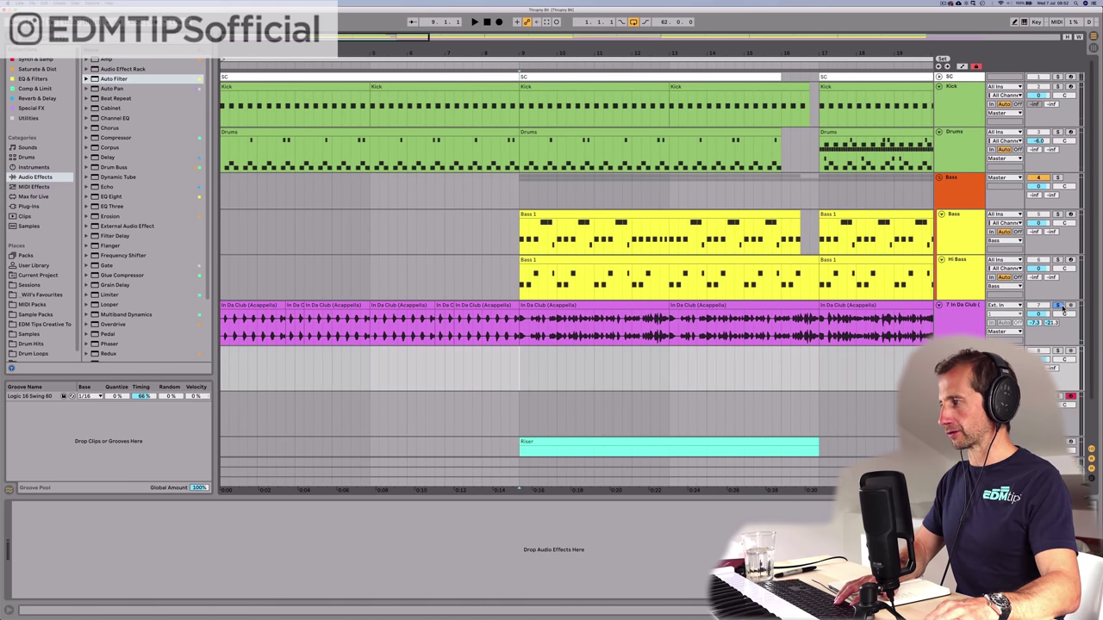
key(space)
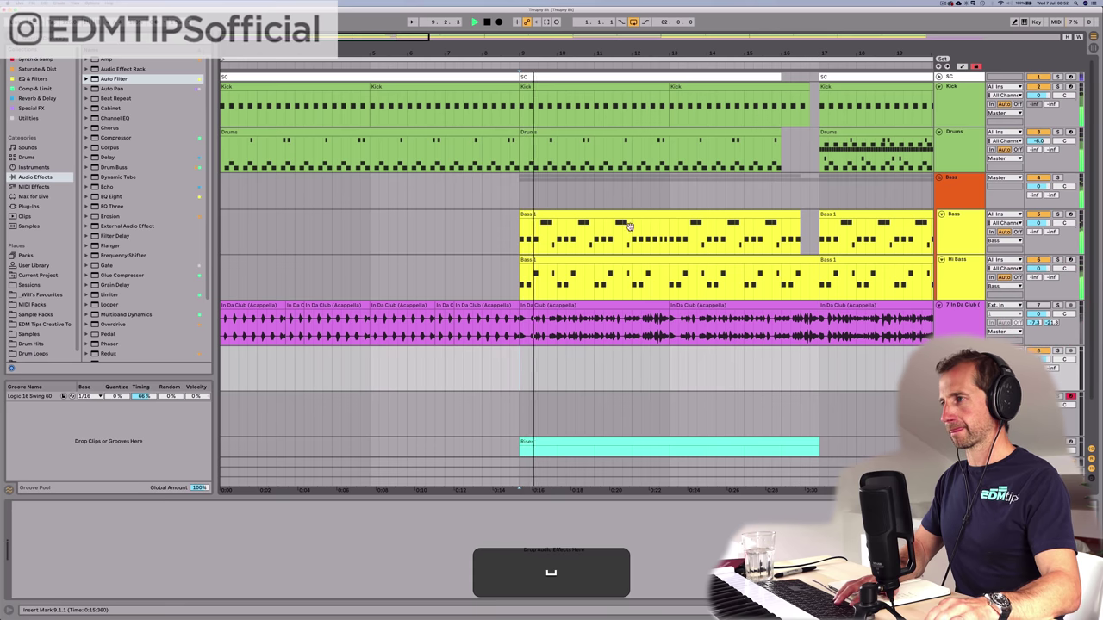
key(space)
key(space)
drag(531, 54, 531, 138)
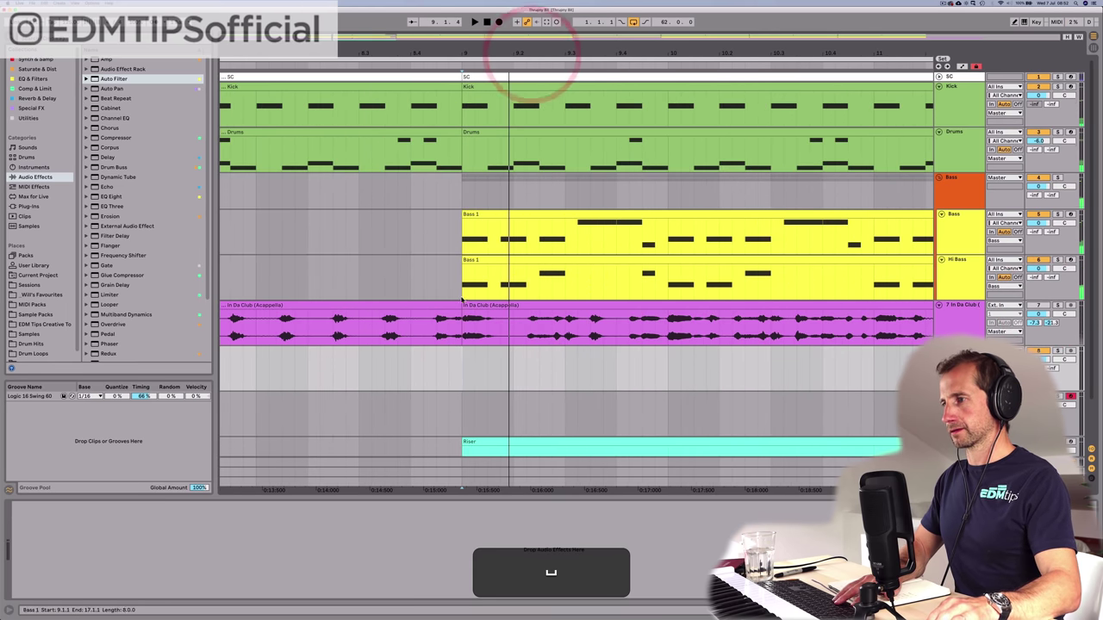
key(space)
key(space)
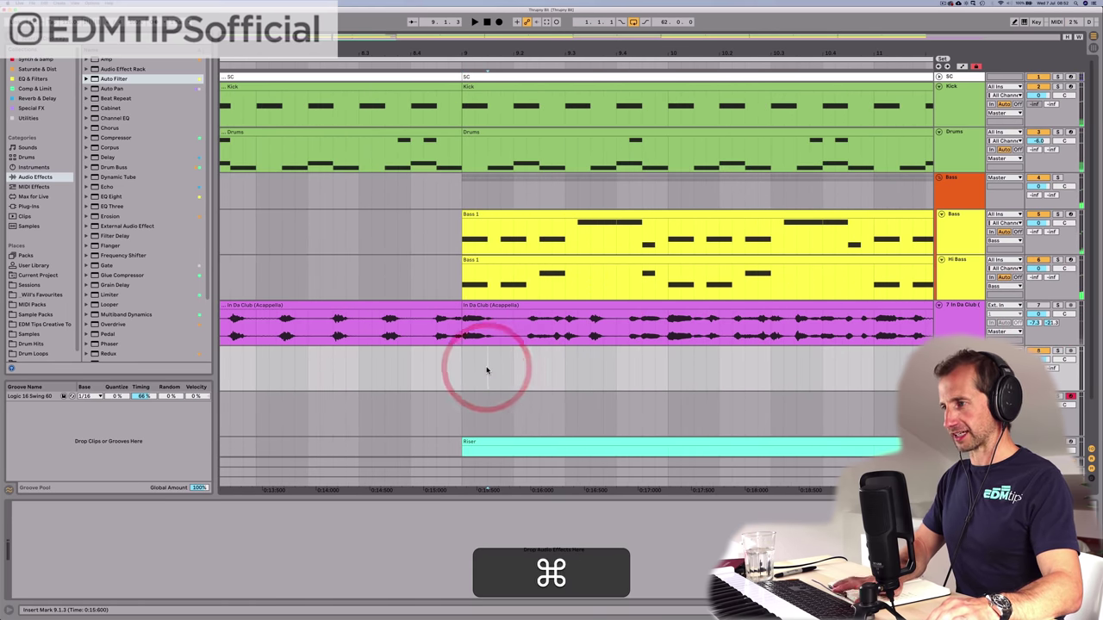
key(ctrl+v)
key(space)
click(466, 365)
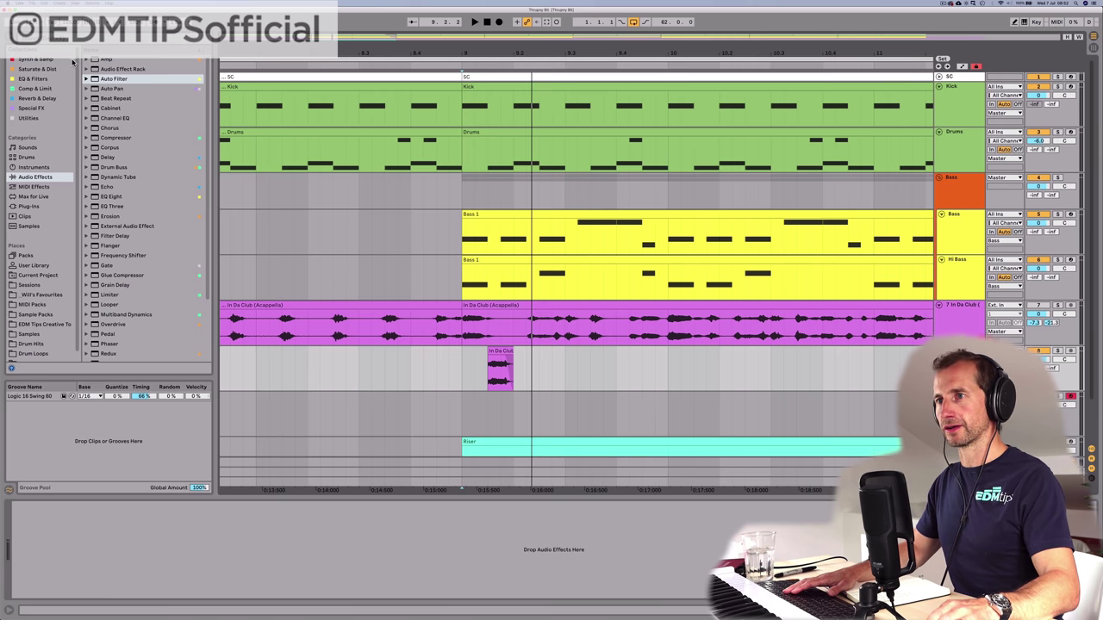
key(space)
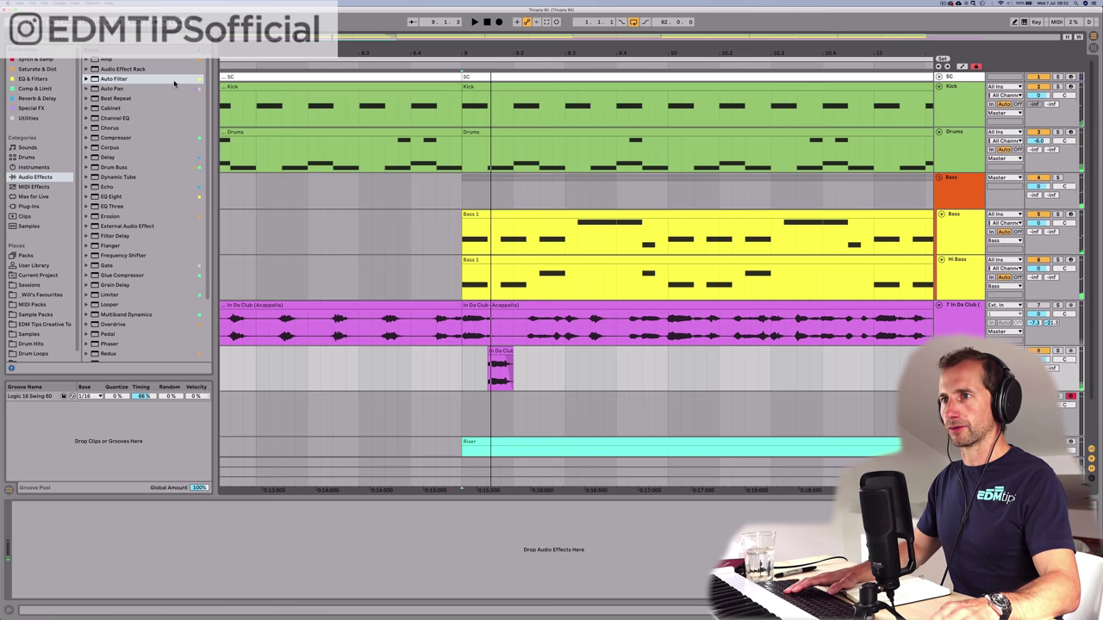
Step: Add an EQ Eight to the vocal slice track, raise its low cut to about 271 Hz, and collapse the device
click(36, 78)
drag(101, 68, 100, 430)
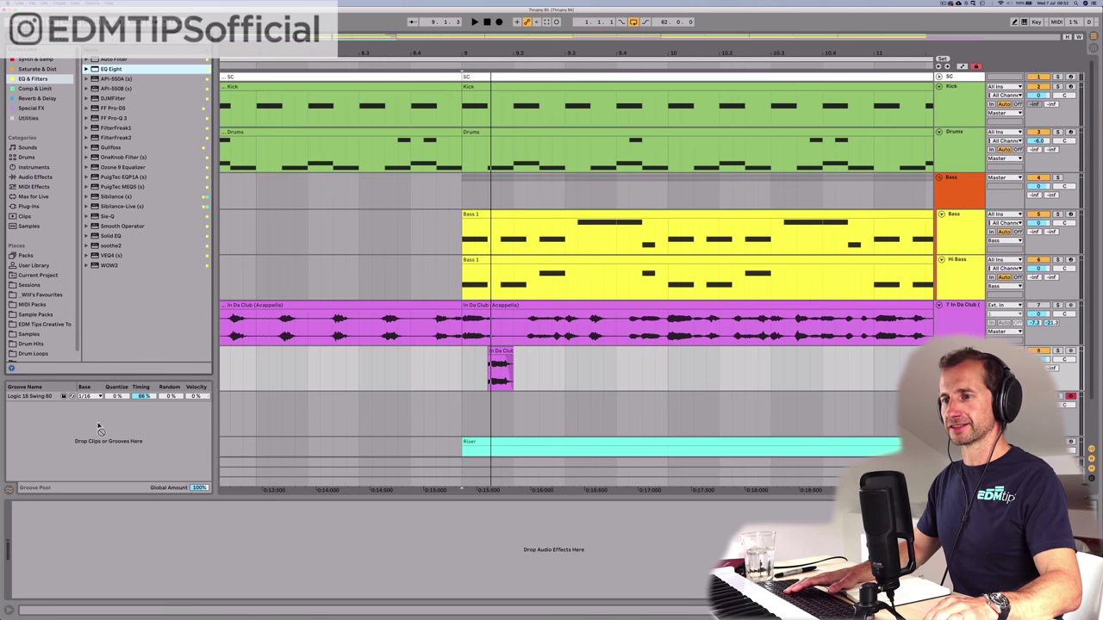
drag(84, 528, 86, 529)
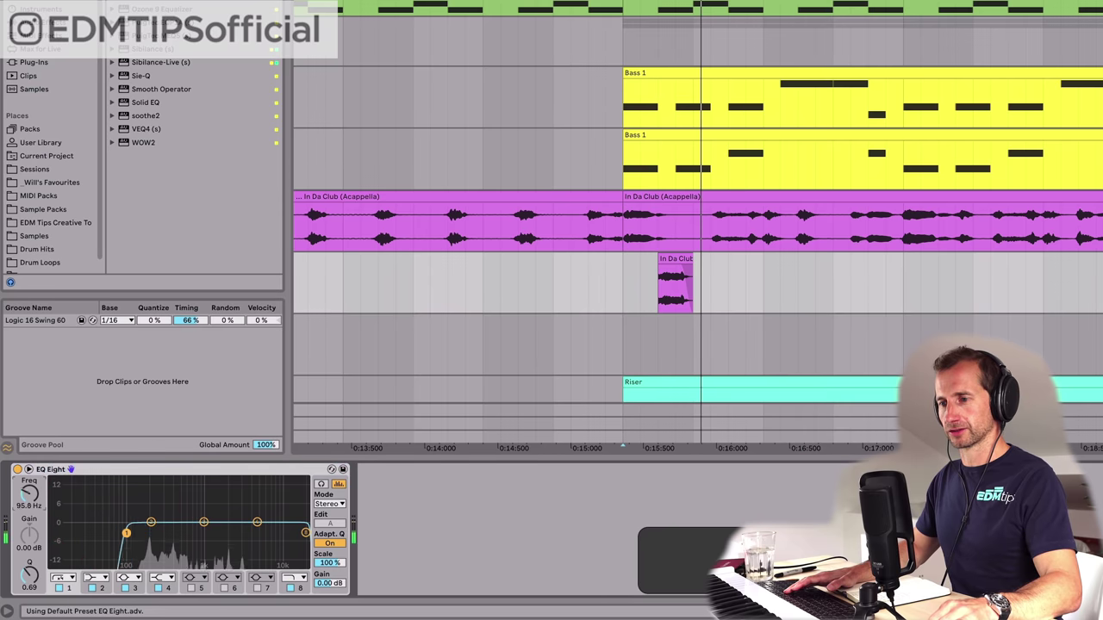
key(space)
key(space)
key(space)
mouse_move(146, 532)
mouse_down()
mouse_move(173, 532)
mouse_move(160, 533)
mouse_up()
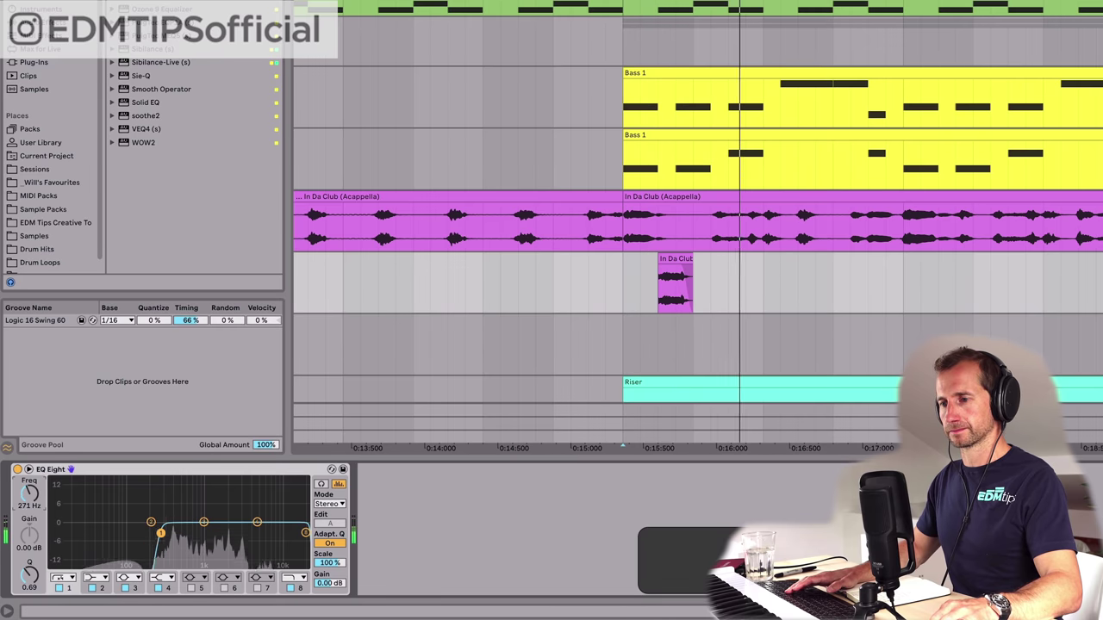
double_click(131, 471)
Step: Add a Delay after the EQ Eight with Ping Pong on, Dry/Wet at 100% and Feedback at 0%
key(space)
key(space)
click(39, 4)
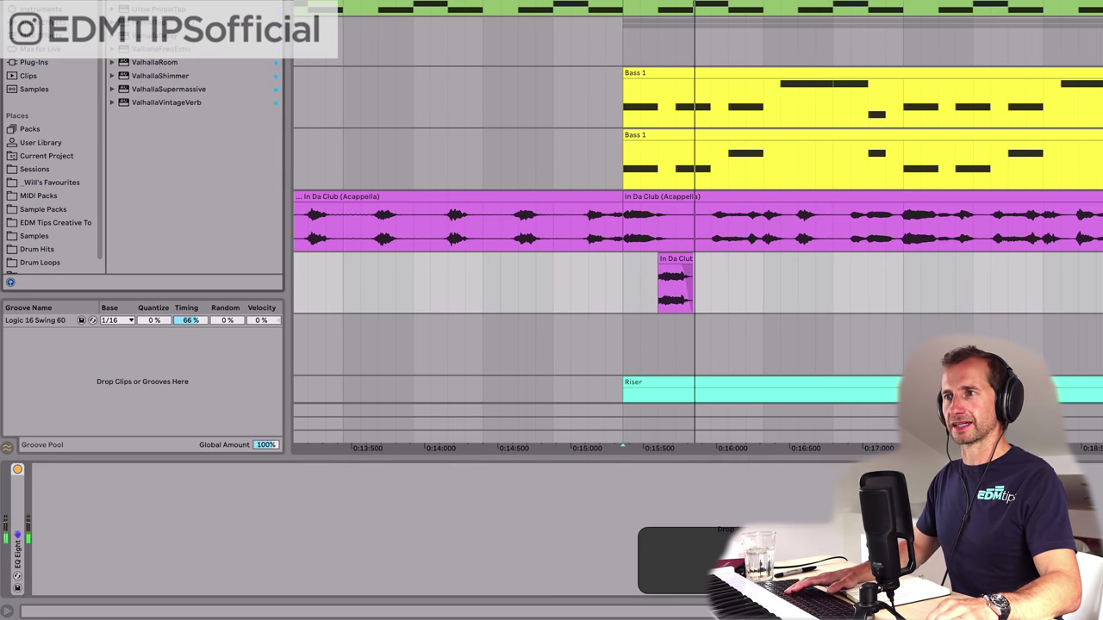
drag(133, 522, 135, 516)
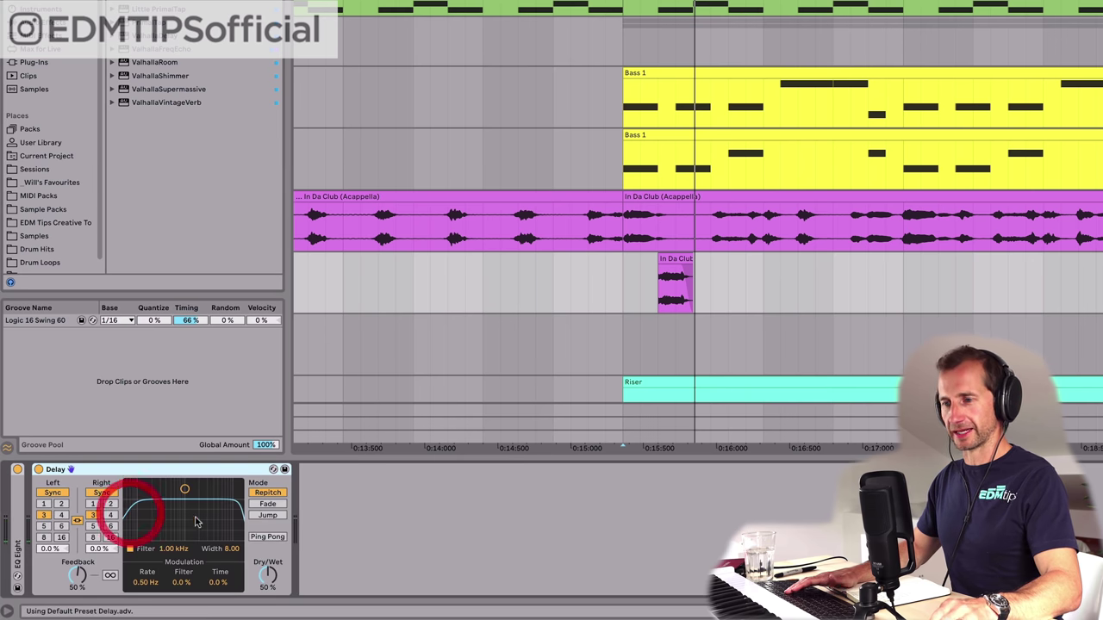
drag(267, 575, 267, 566)
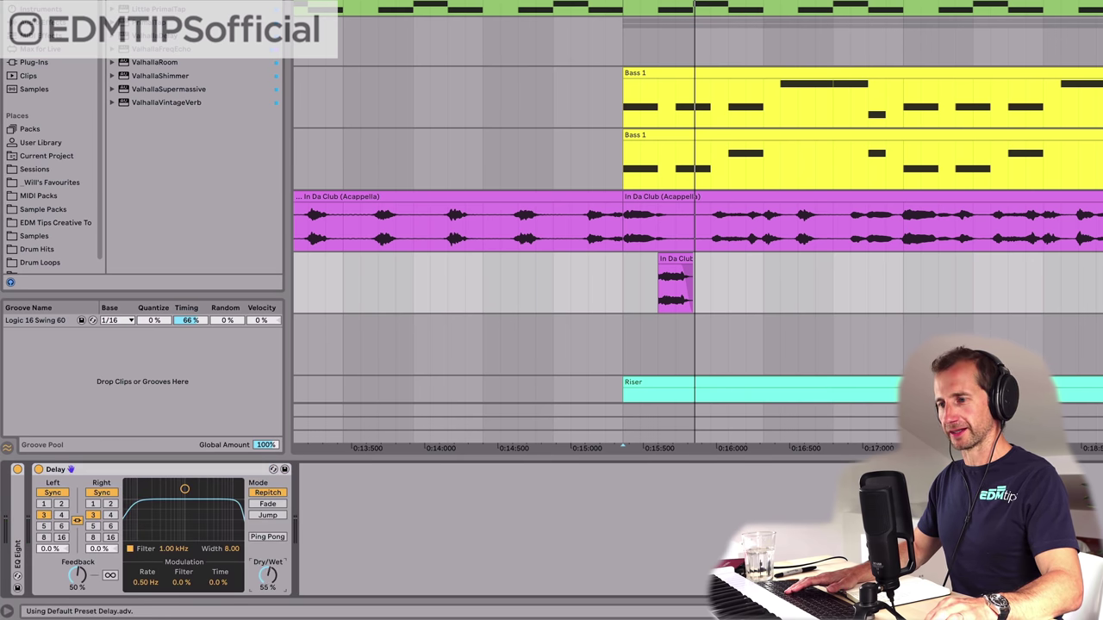
click(260, 539)
drag(76, 575, 77, 618)
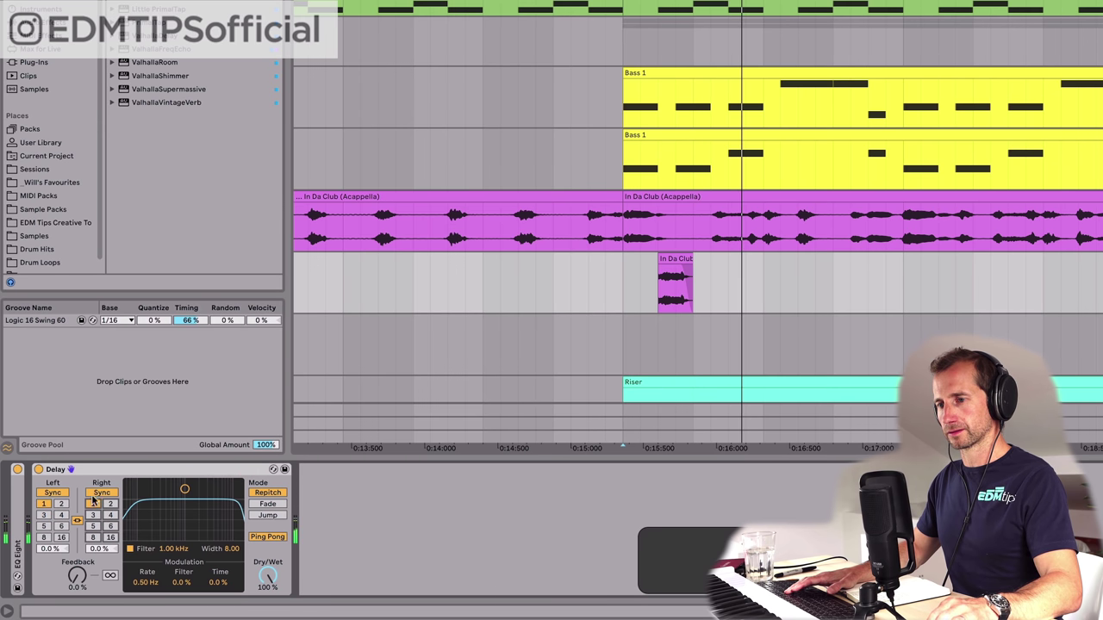
Step: Switch the Delay to unlinked Time mode with about 1.06 ms on the left and 33.4 ms on the right, and play it
click(93, 491)
drag(102, 517, 101, 558)
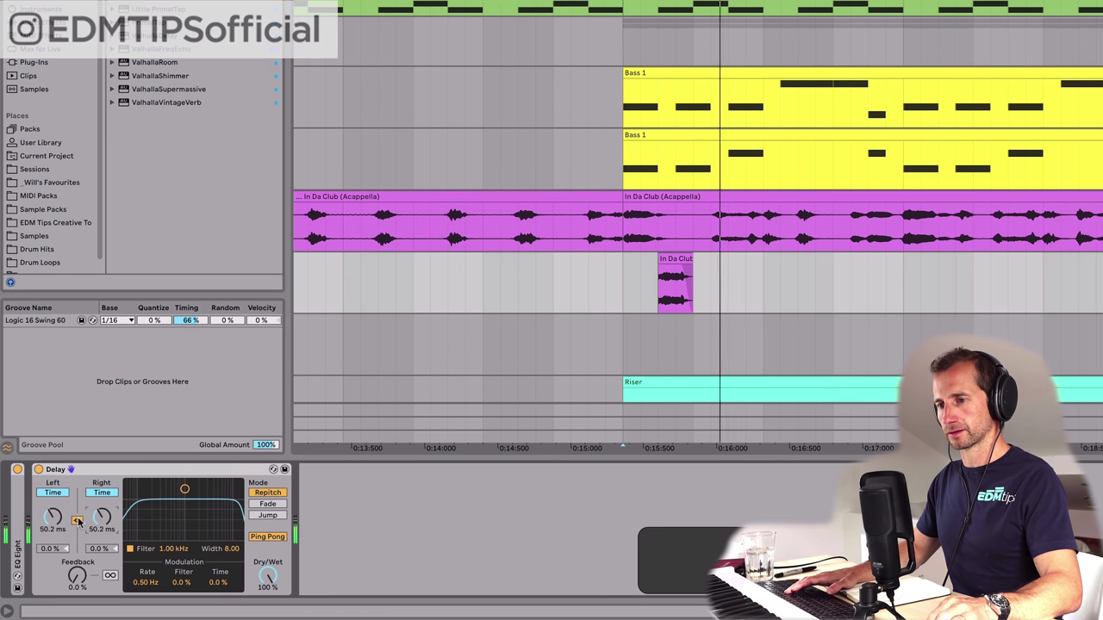
drag(77, 521, 76, 520)
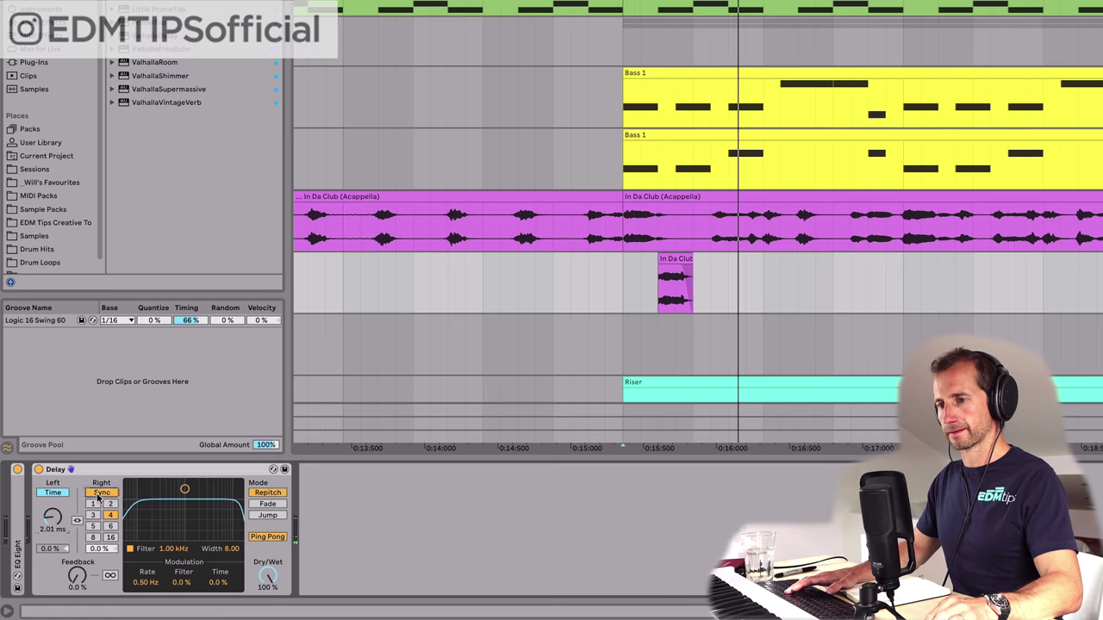
key(space)
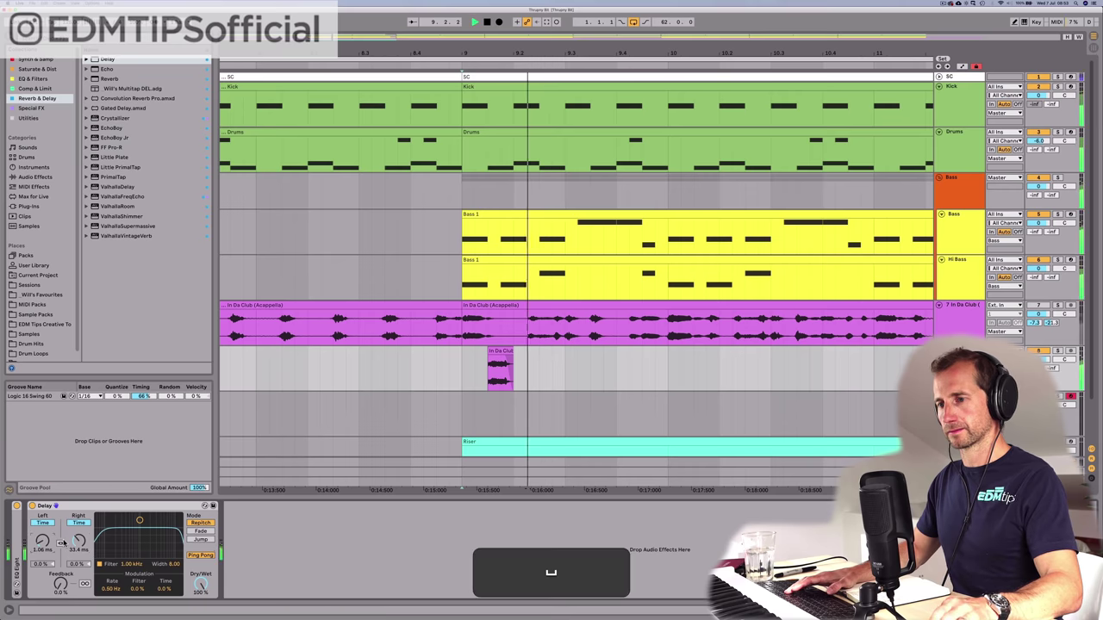
Step: Play the arrangement from 8.2.3 to hear the delayed vocal slice in context at bar 9
key(space)
key(alt+m)
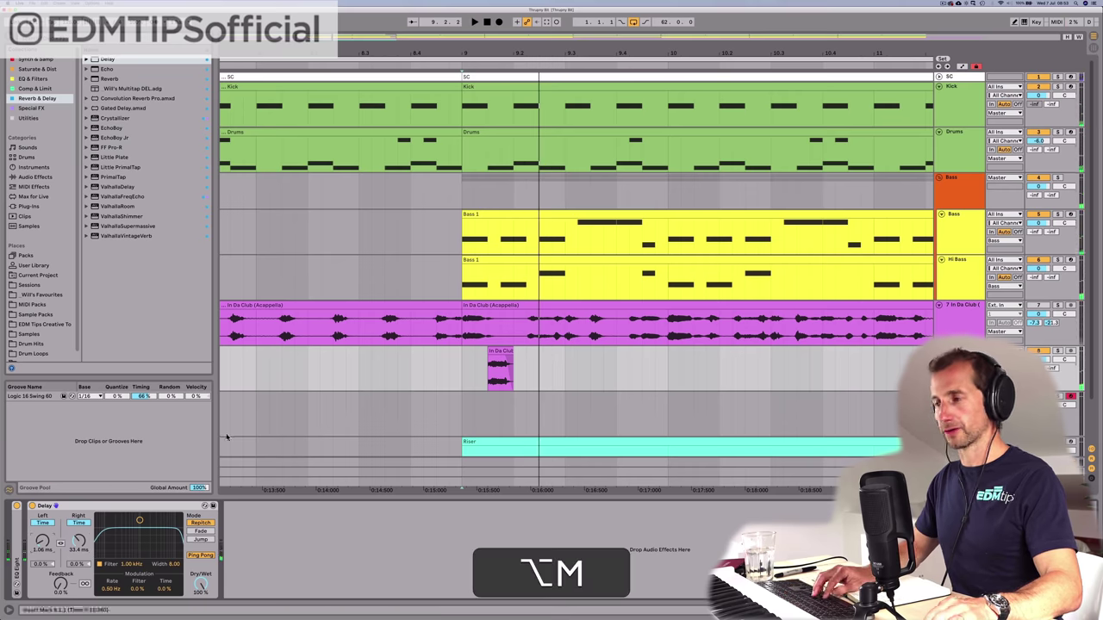
key(alt+space)
key(alt+space)
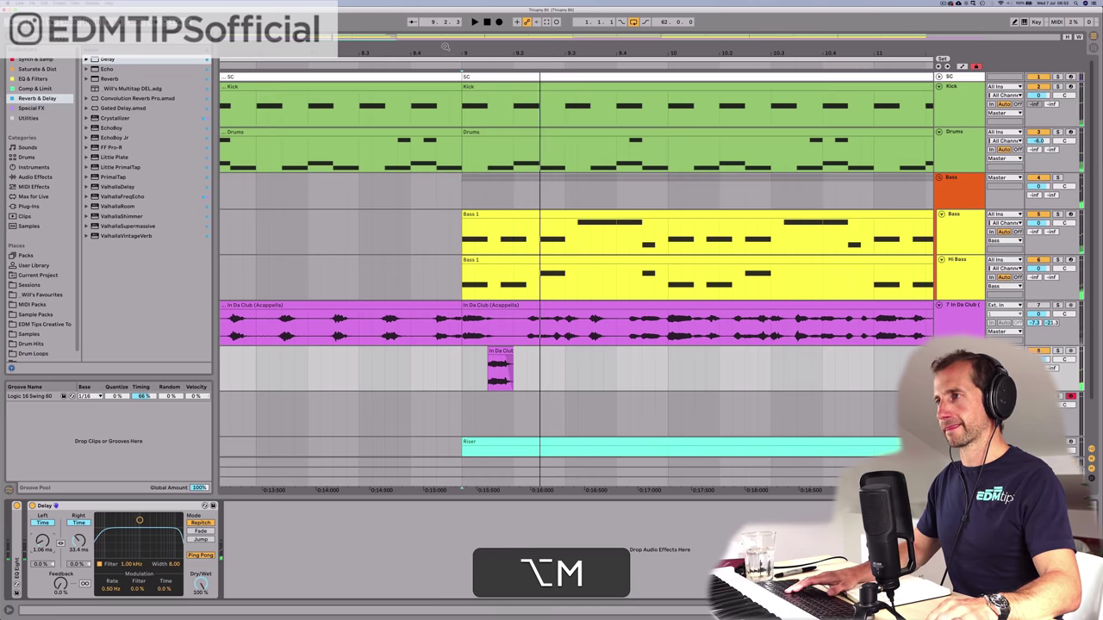
drag(446, 47, 452, 29)
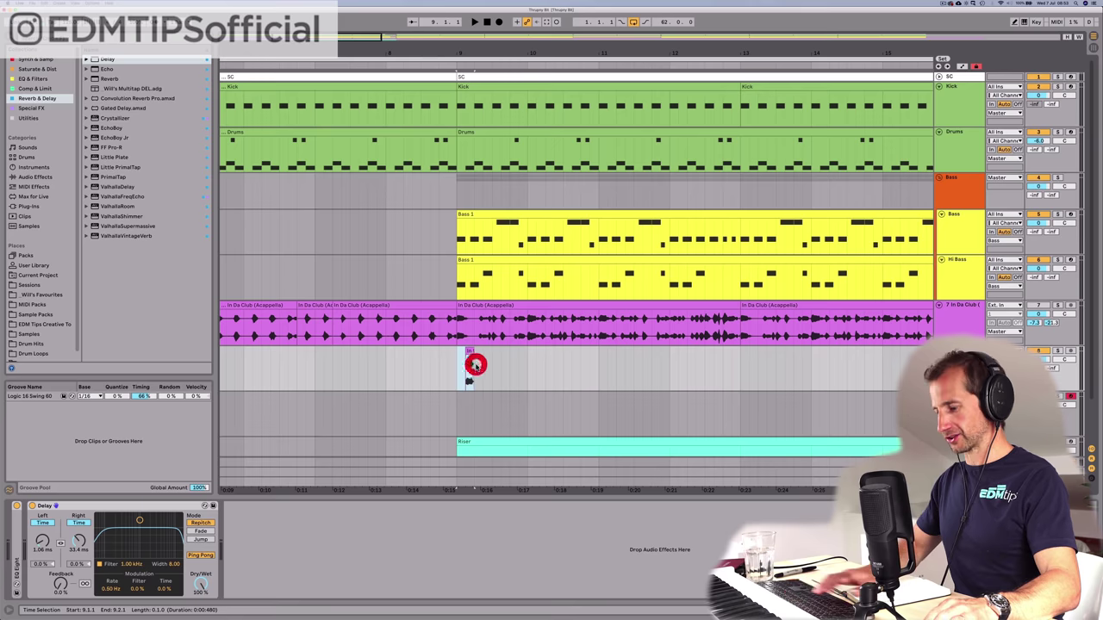
key(super+c)
drag(487, 55, 374, 69)
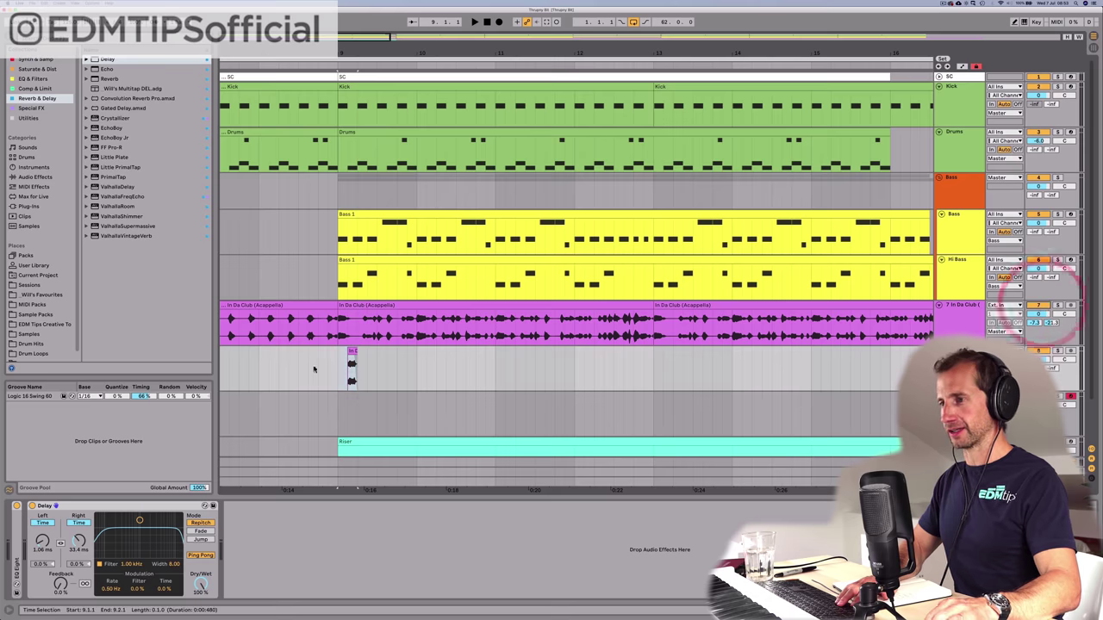
click(284, 365)
key(space)
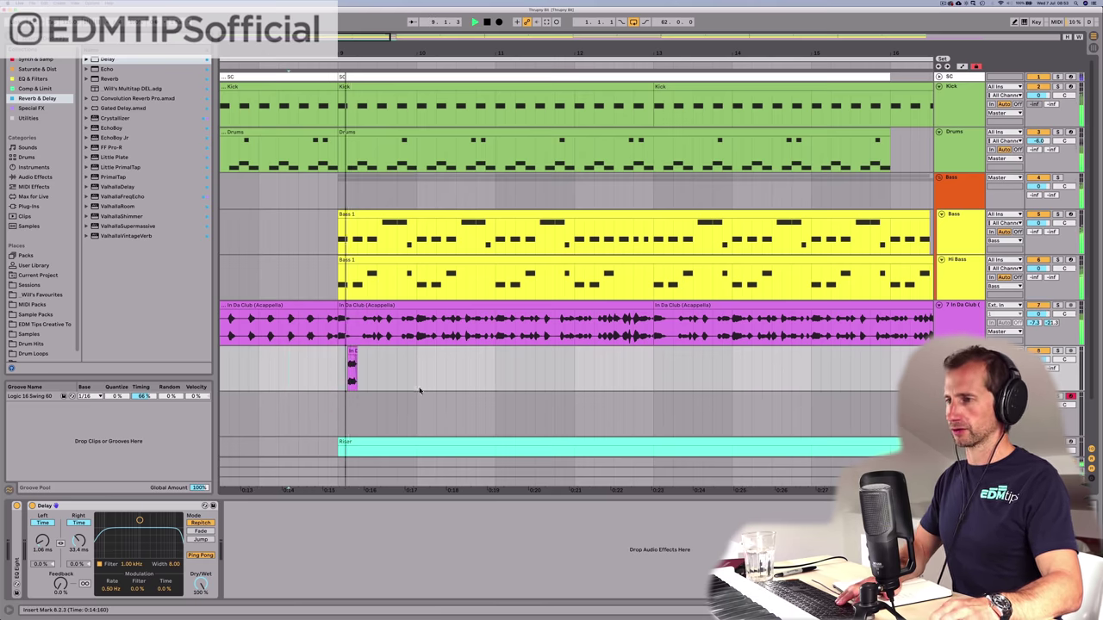
Step: Copy the 9.1.1 to 9.2.1 section of the vocal slice track and paste it at bars 13 and 17
click(353, 367)
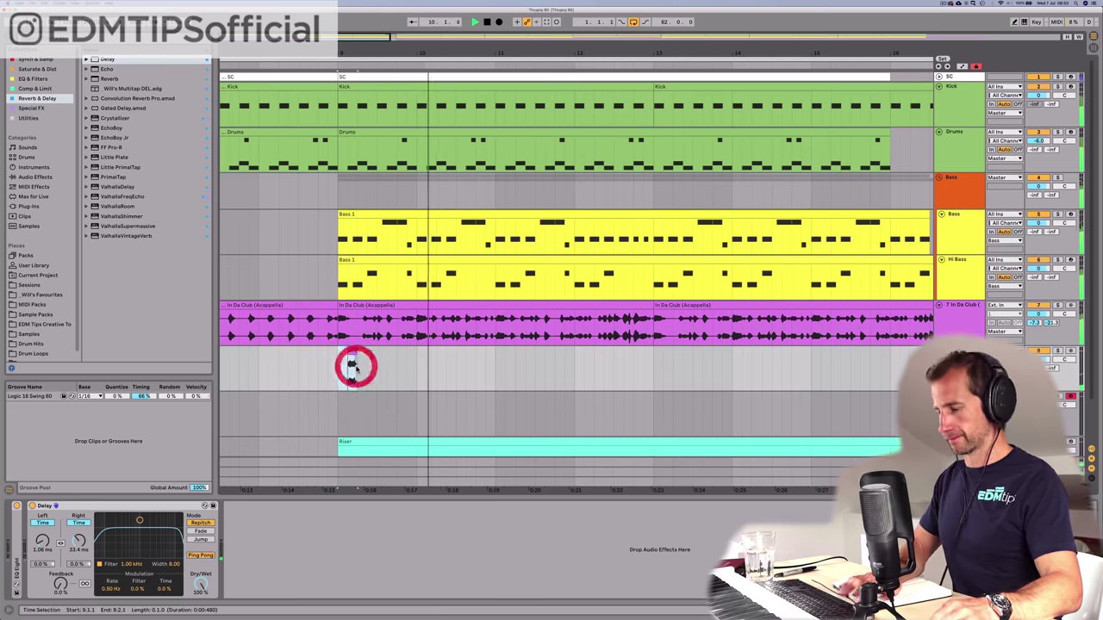
key(super+c)
click(495, 367)
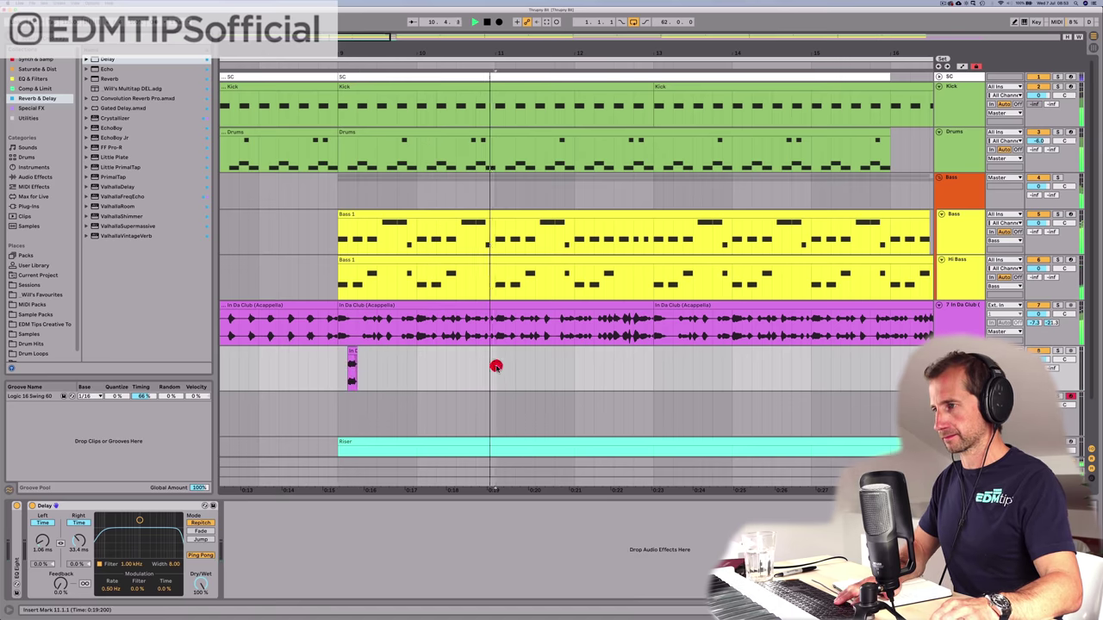
click(653, 366)
key(super+v)
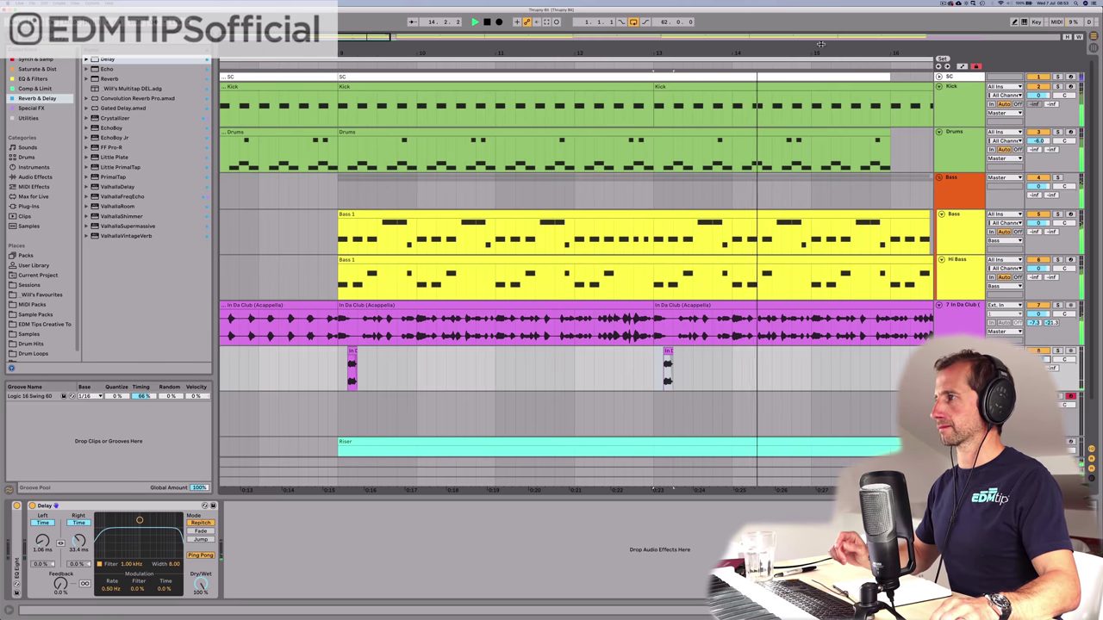
drag(821, 44, 700, 26)
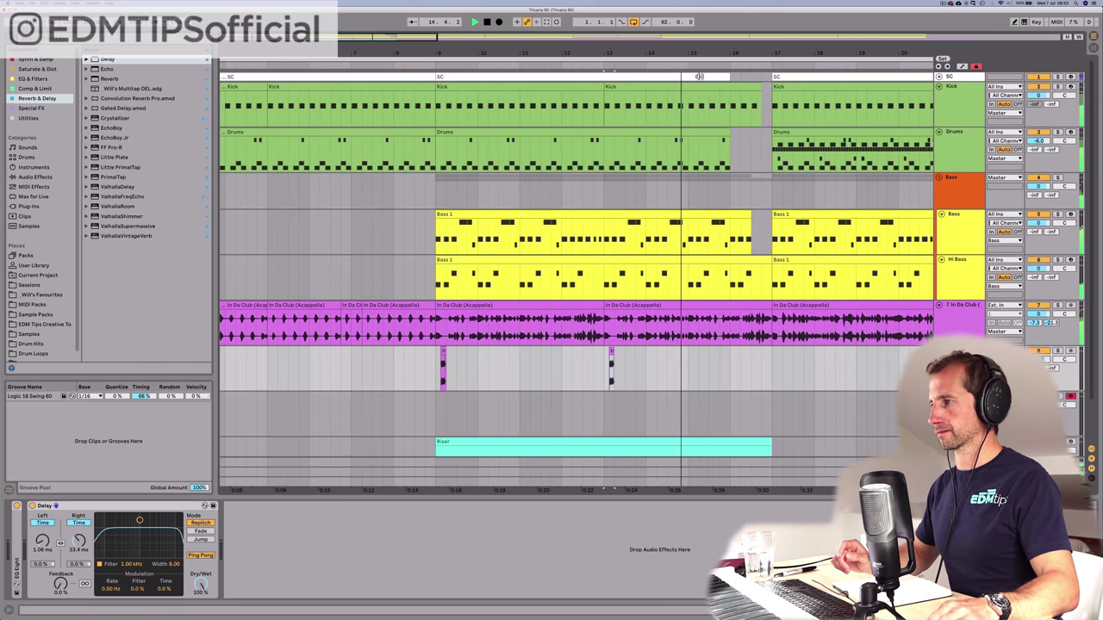
click(775, 368)
key(super+v)
Step: Delete the acapella clip that starts at bar 17 and stop playback
click(790, 306)
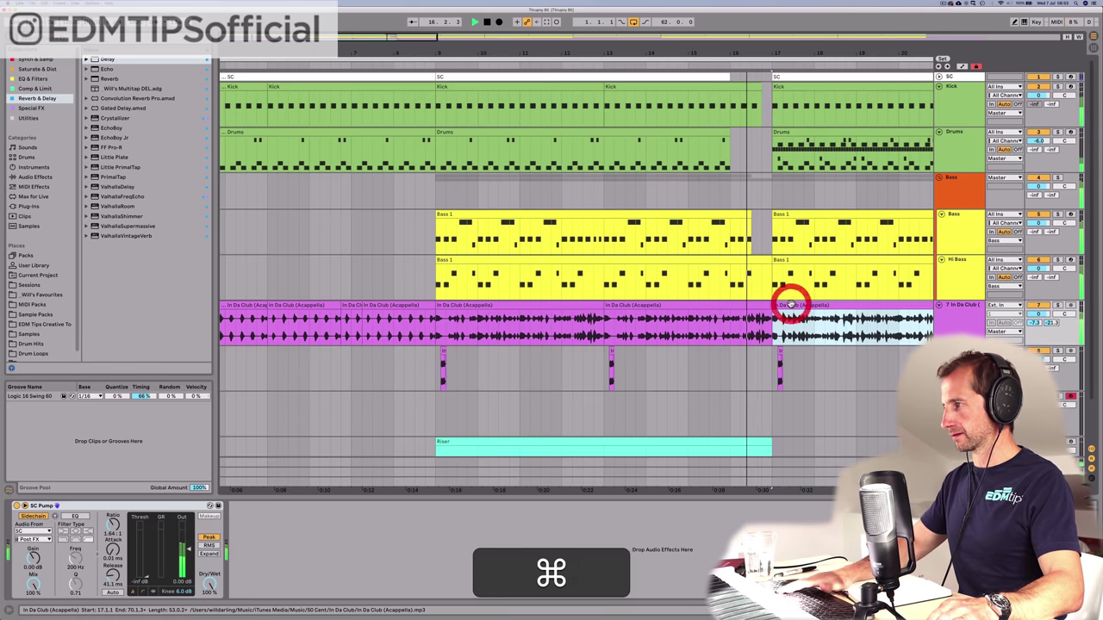
key(BackSpace)
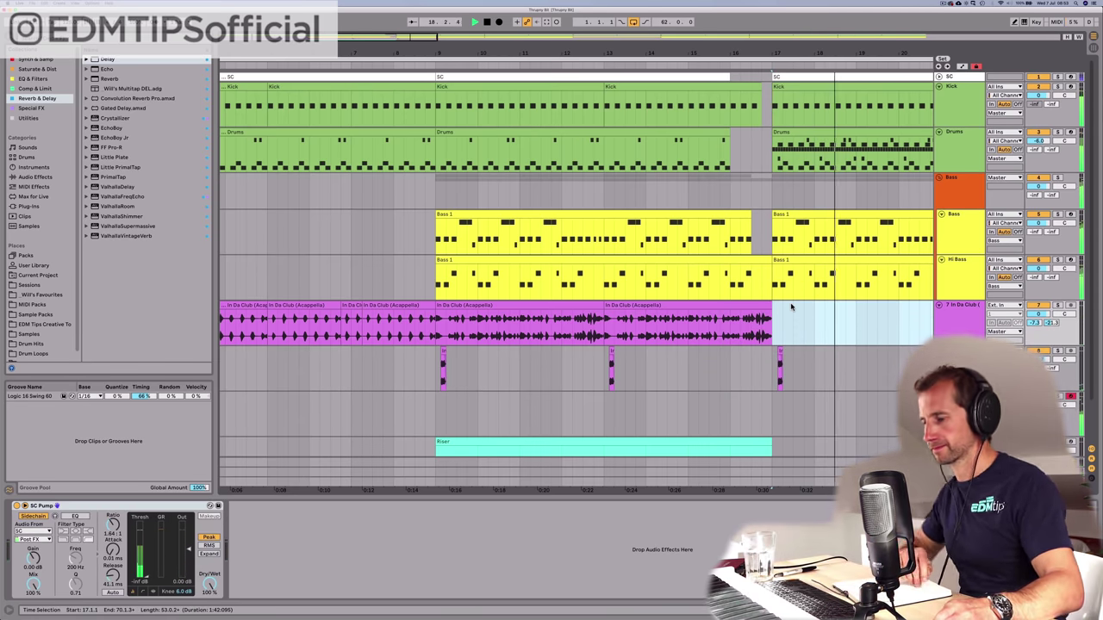
key(space)
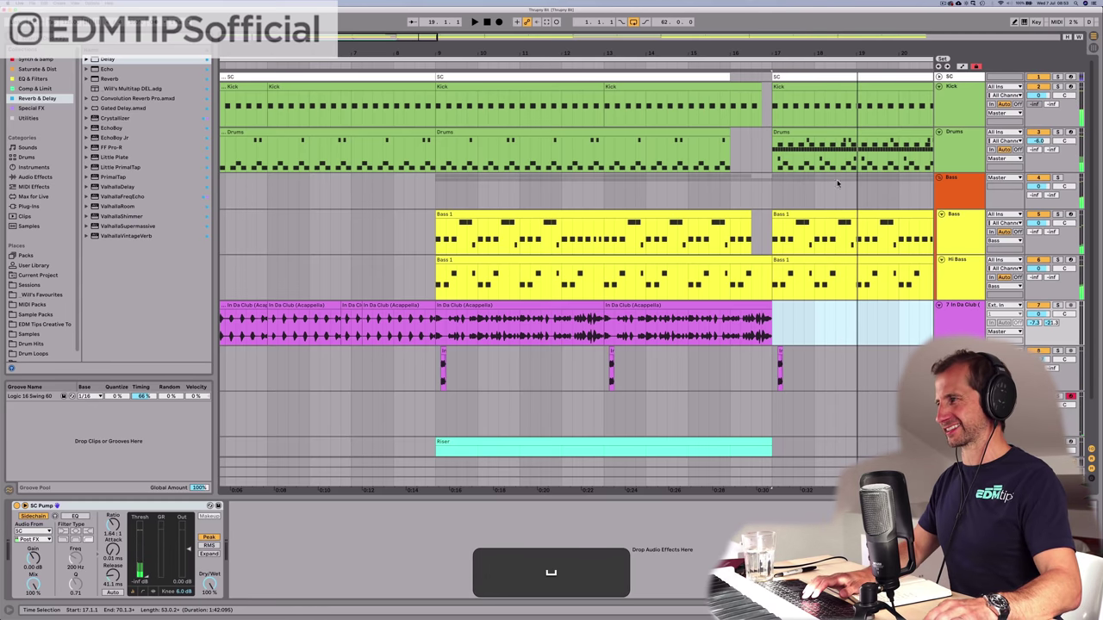
Step: Duplicate the vocal slice track's three-bar section from 17.1.1 so the copy starts at 20.1.1
drag(853, 54, 645, 57)
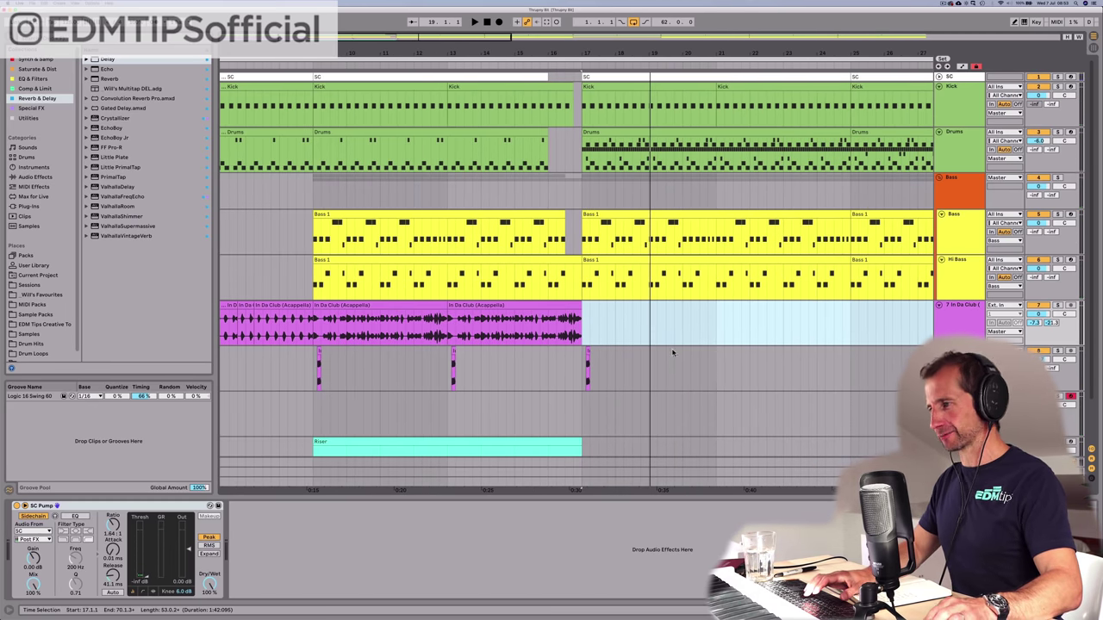
drag(681, 363, 582, 364)
key(super+d)
key(space)
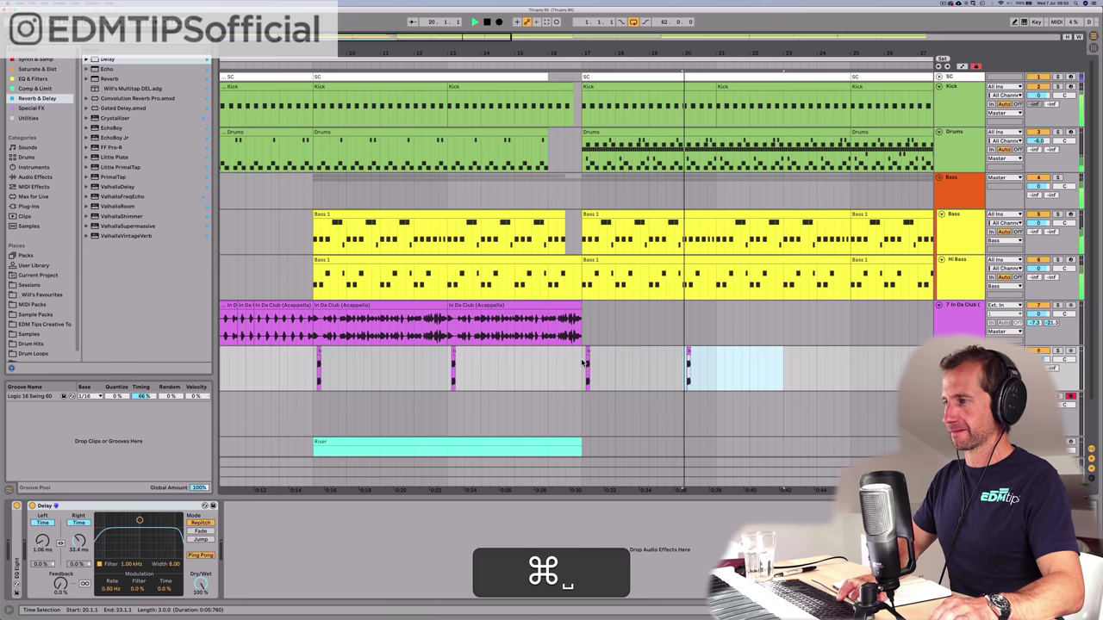
Step: Play from bar 16 to hear the vocal slices going into the drop
click(583, 360)
key(space)
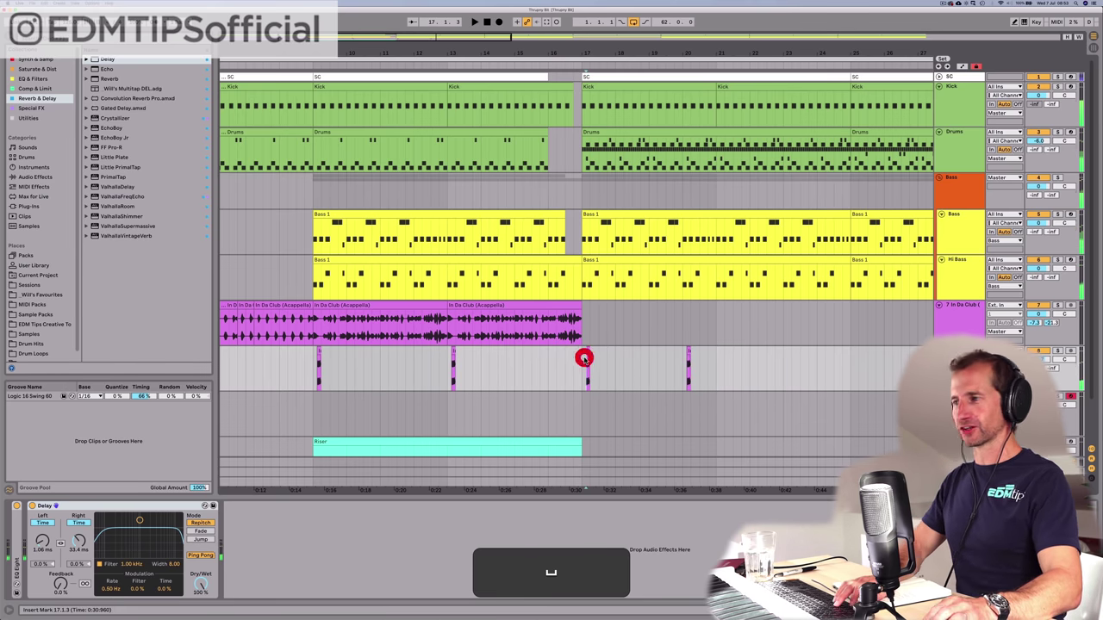
click(561, 365)
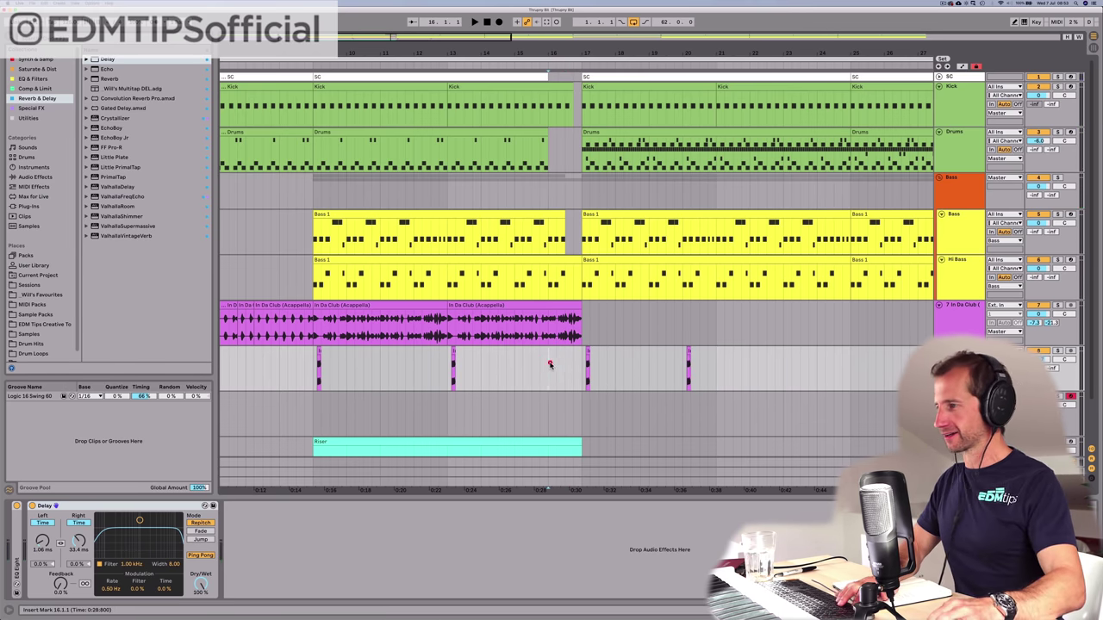
key(space)
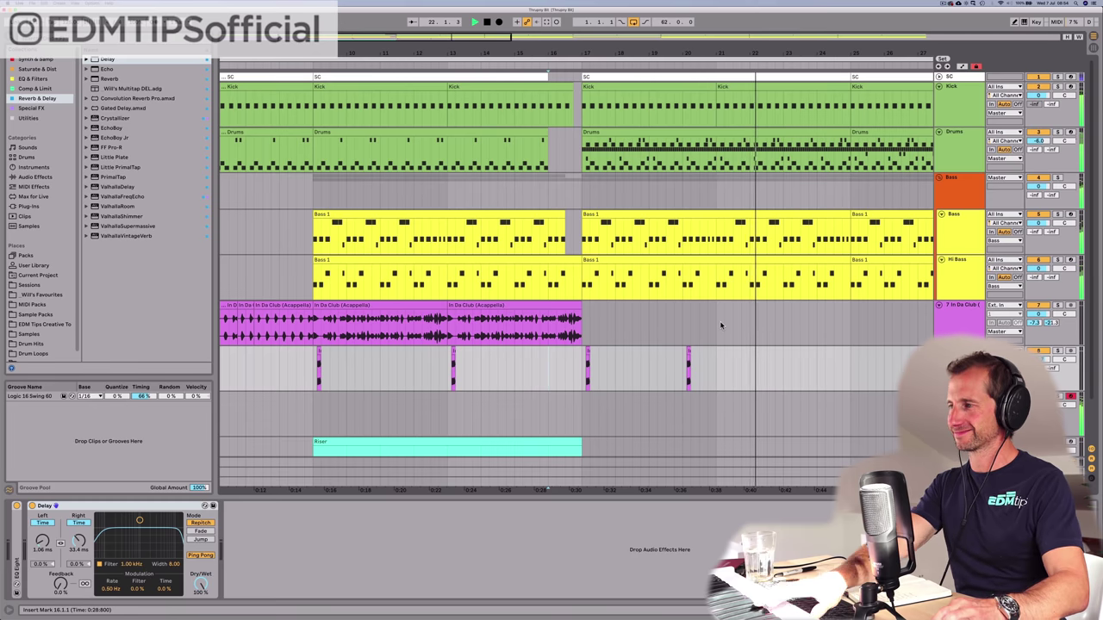
key(space)
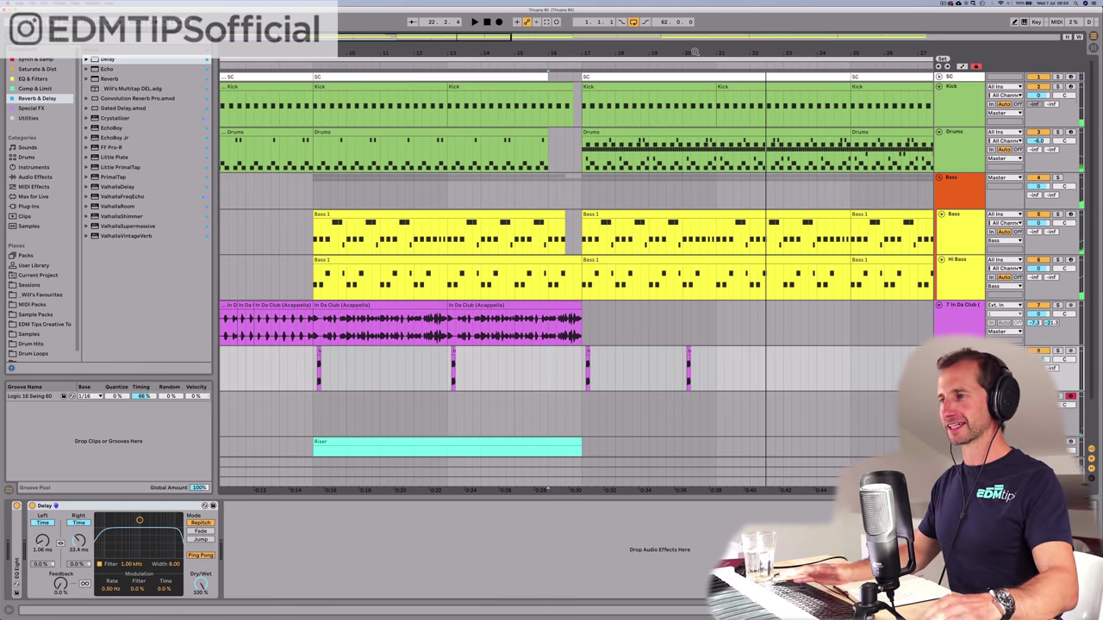
Step: Extend the last acapella clip to bar 41 and solo the acapella track
drag(691, 55, 492, 55)
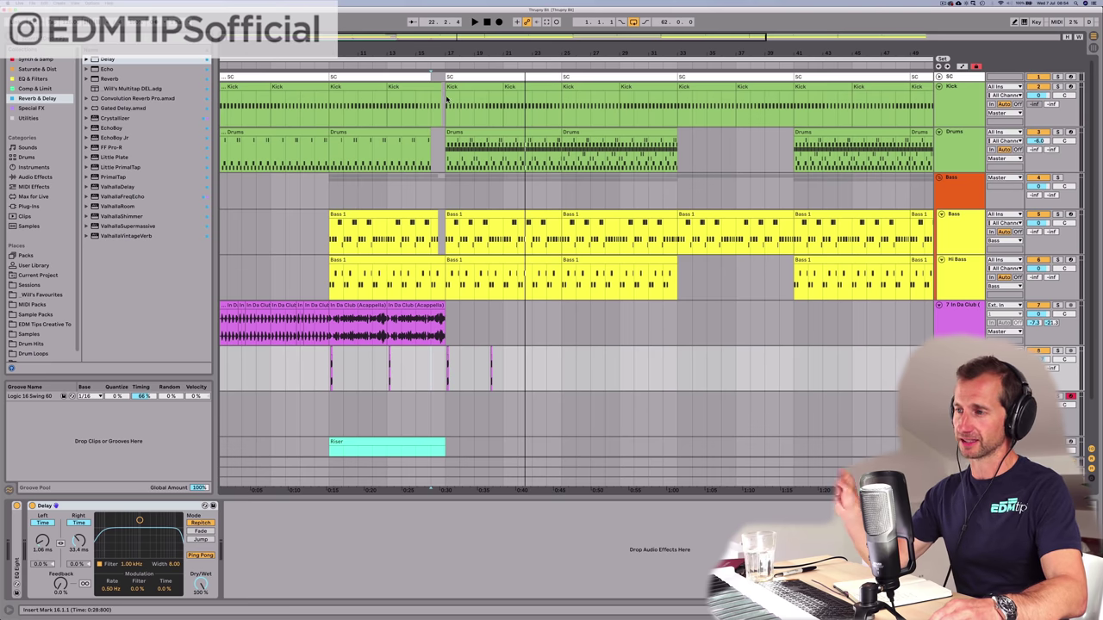
drag(445, 320, 795, 323)
click(1058, 305)
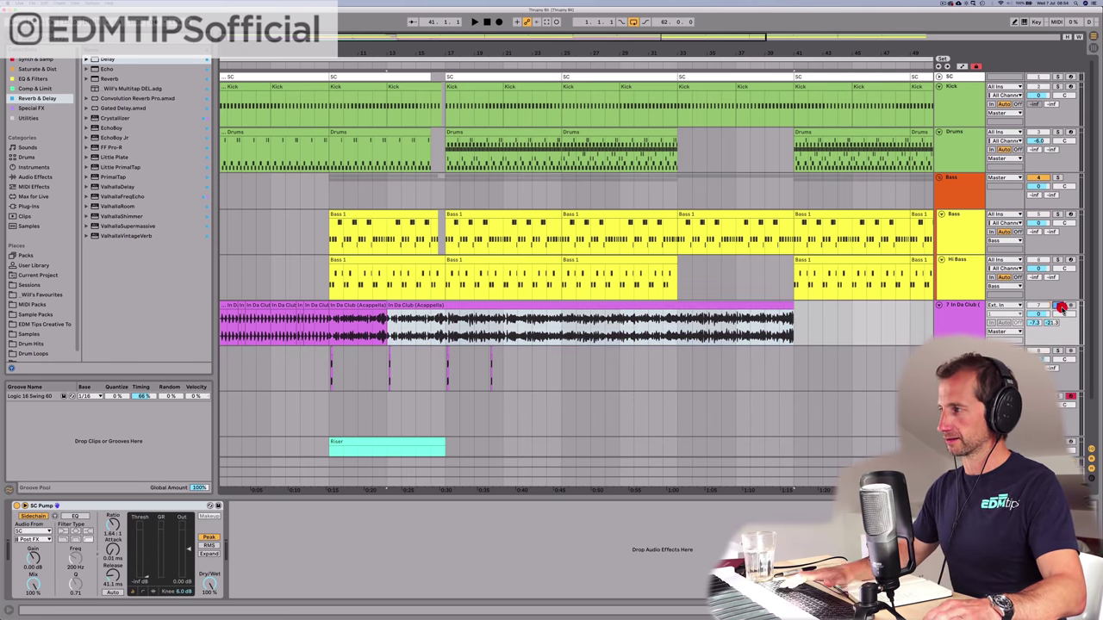
Step: Listen to the soloed acapella around the drop, from bar 17 and from bar 15
click(439, 322)
click(444, 322)
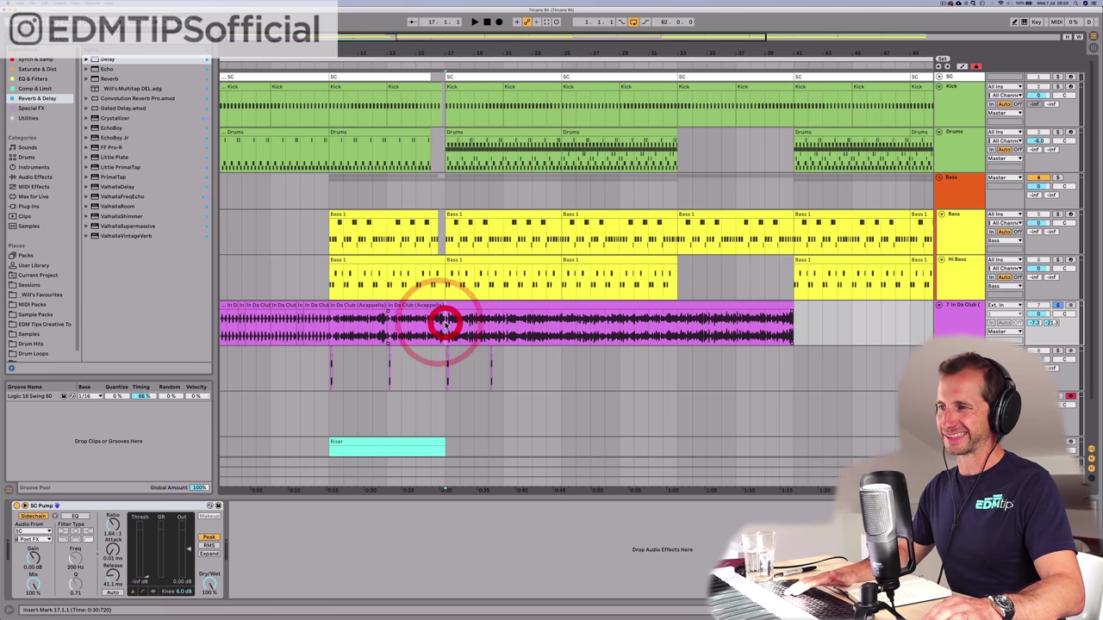
key(space)
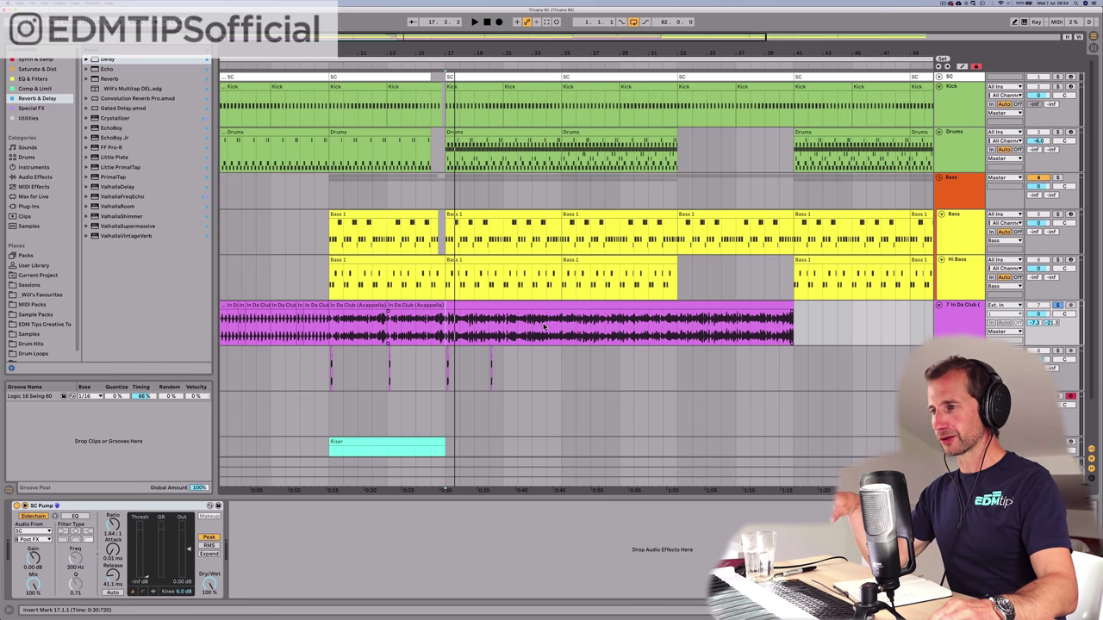
click(419, 336)
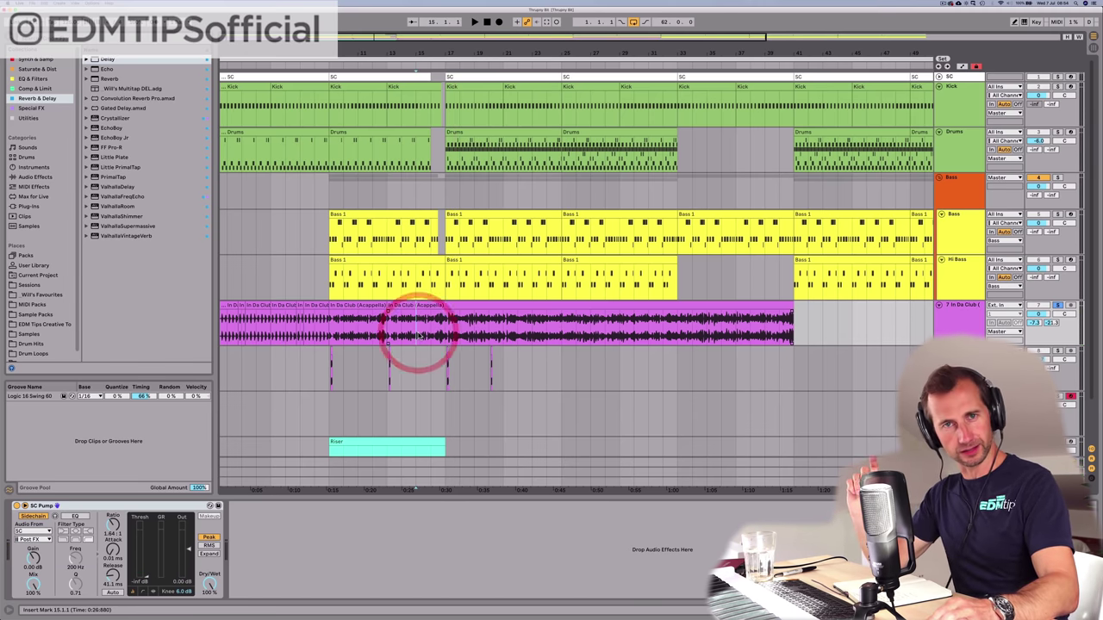
key(space)
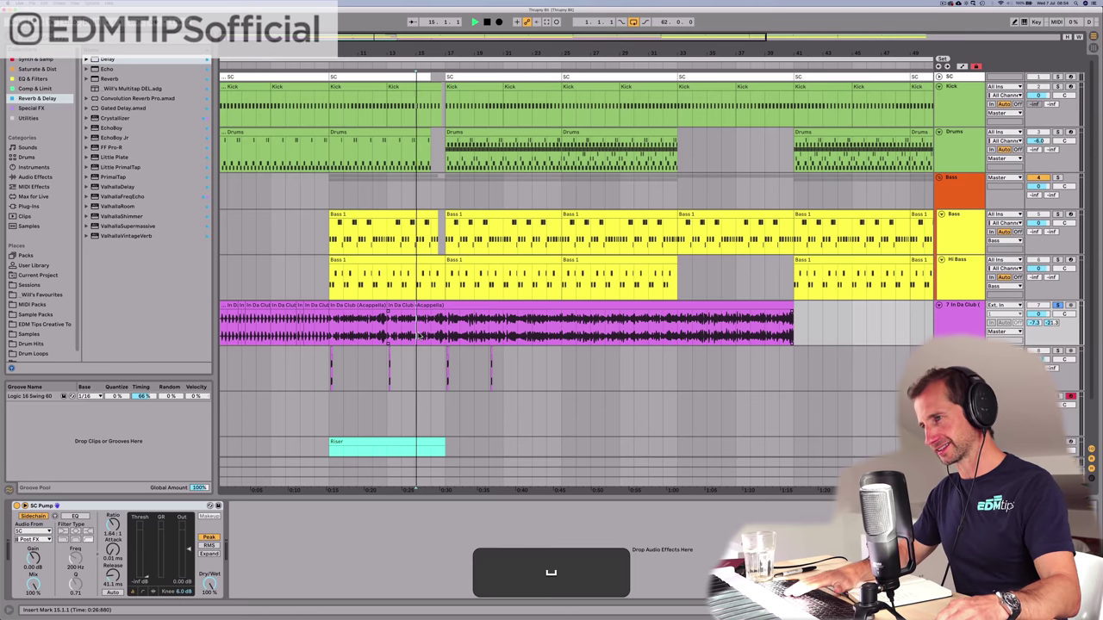
click(449, 325)
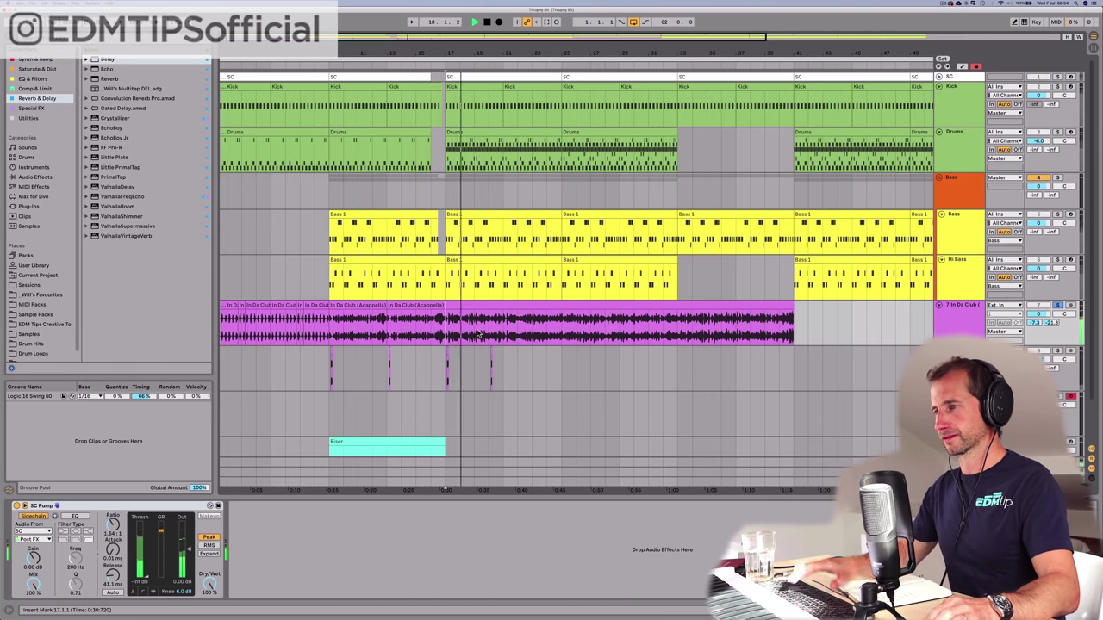
Step: Delete the vocal slice at bar 20 and duplicate the four-bar section from 17.1.1 to 21.1.1 on its track
click(504, 366)
key(BackSpace)
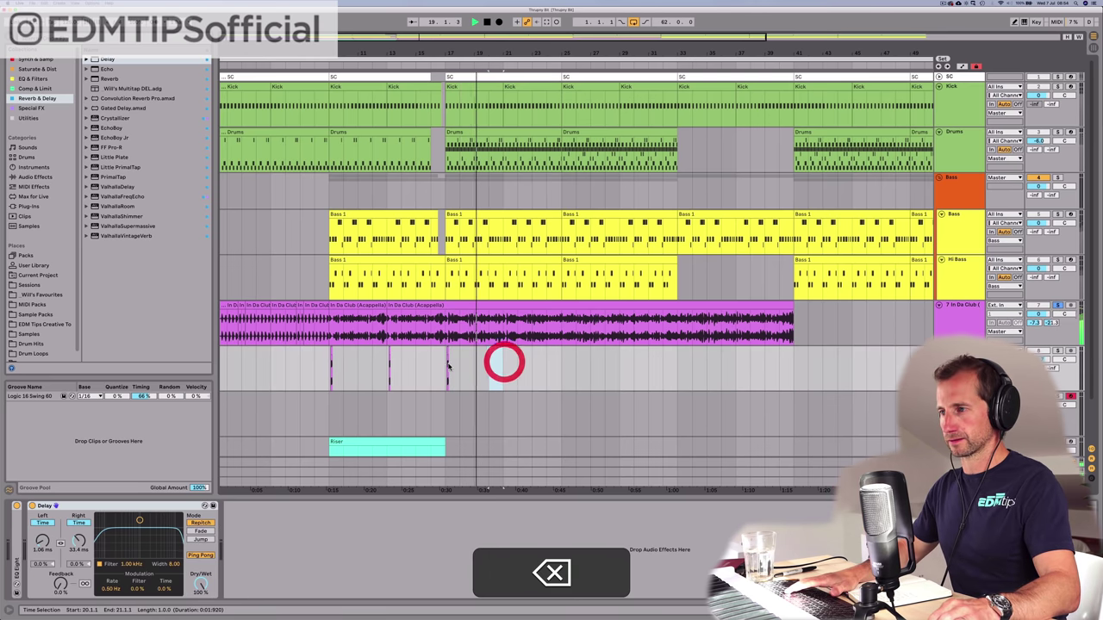
key(space)
drag(446, 363, 479, 362)
shift+click(505, 362)
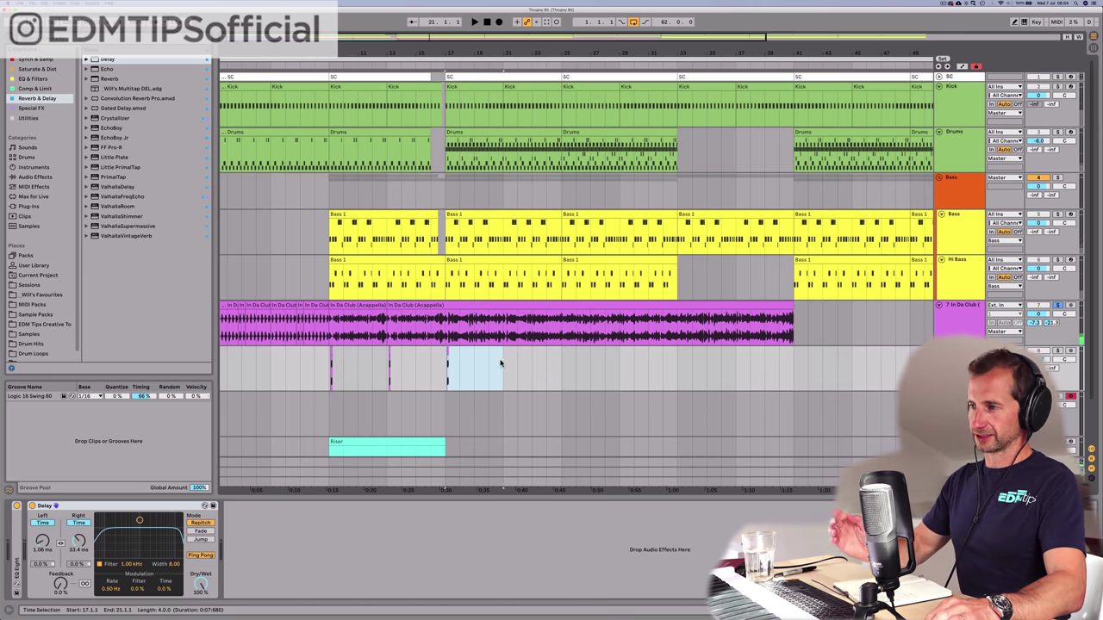
key(super+d)
Step: Insert an audio track below the acapella and browse the Samples folder with its Drum Hits folders collapsed
click(967, 321)
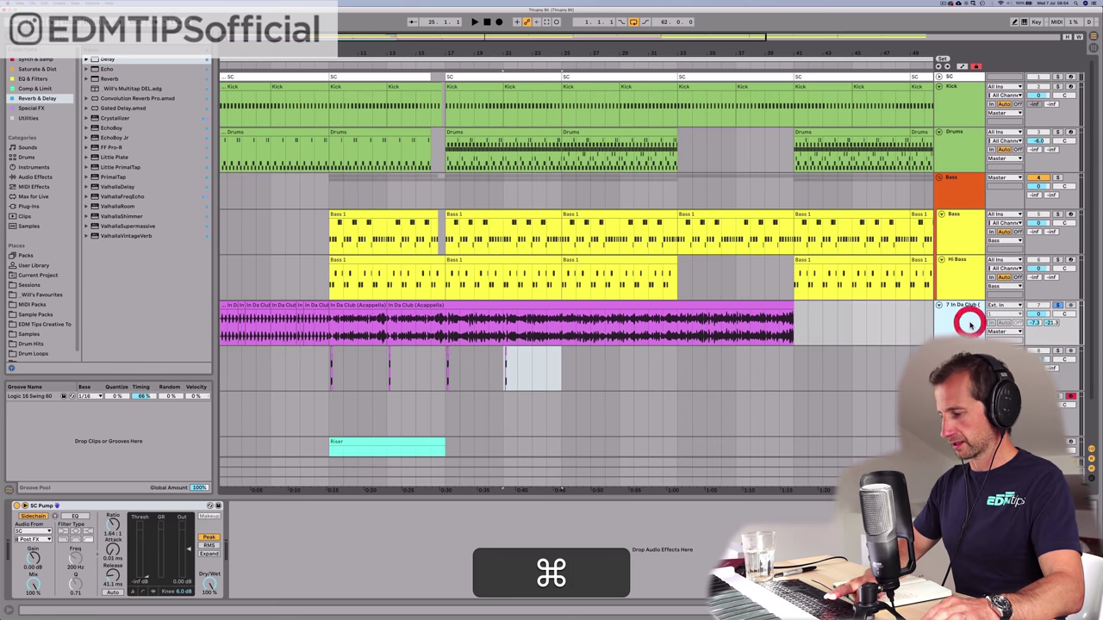
key(super+t)
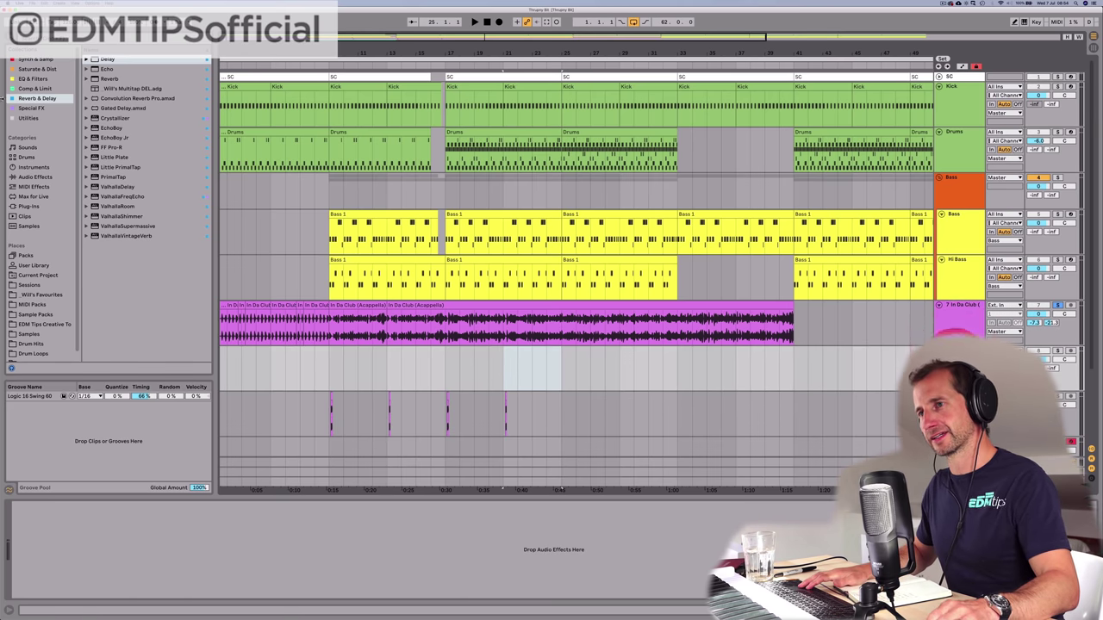
click(33, 327)
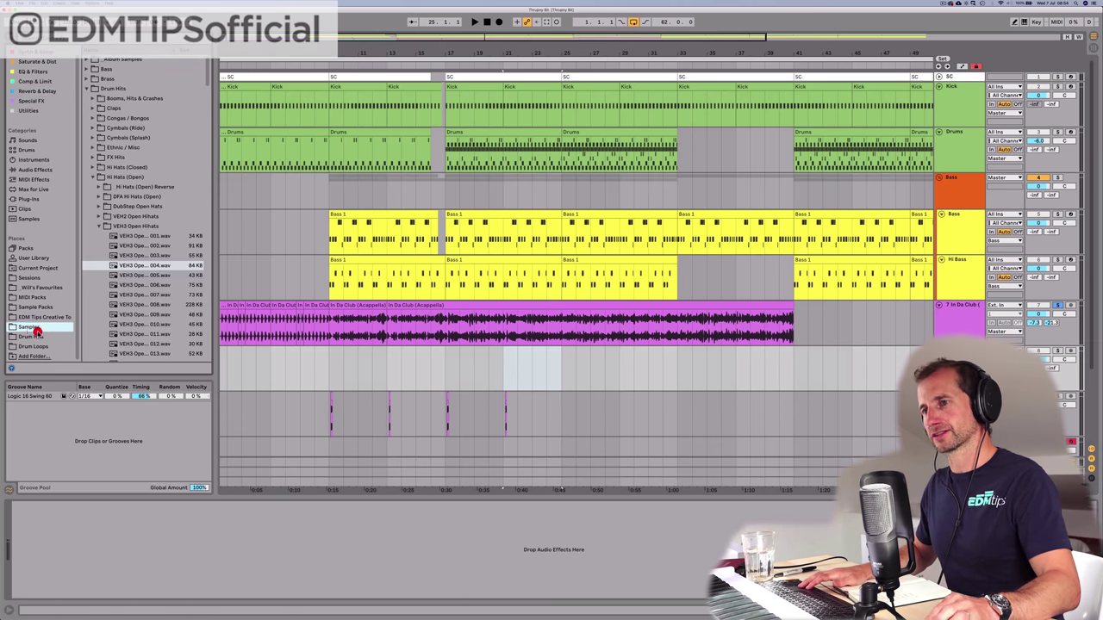
click(101, 225)
click(92, 177)
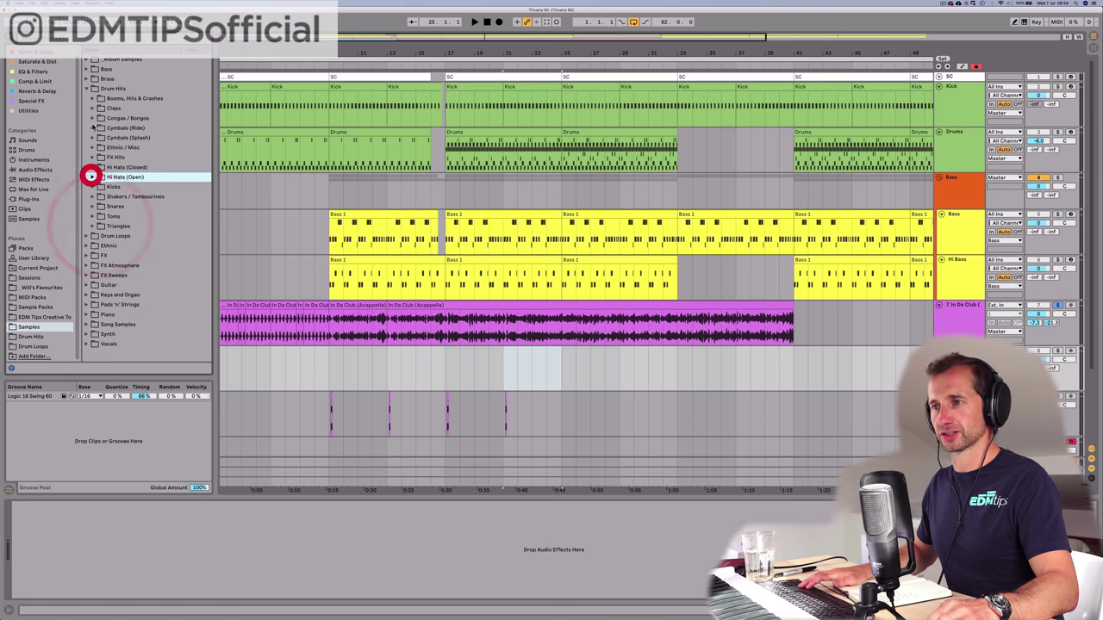
click(87, 89)
Step: Open the custom Vocal Hits folder inside Vocals and widen the browser enough to read its full file names
click(109, 201)
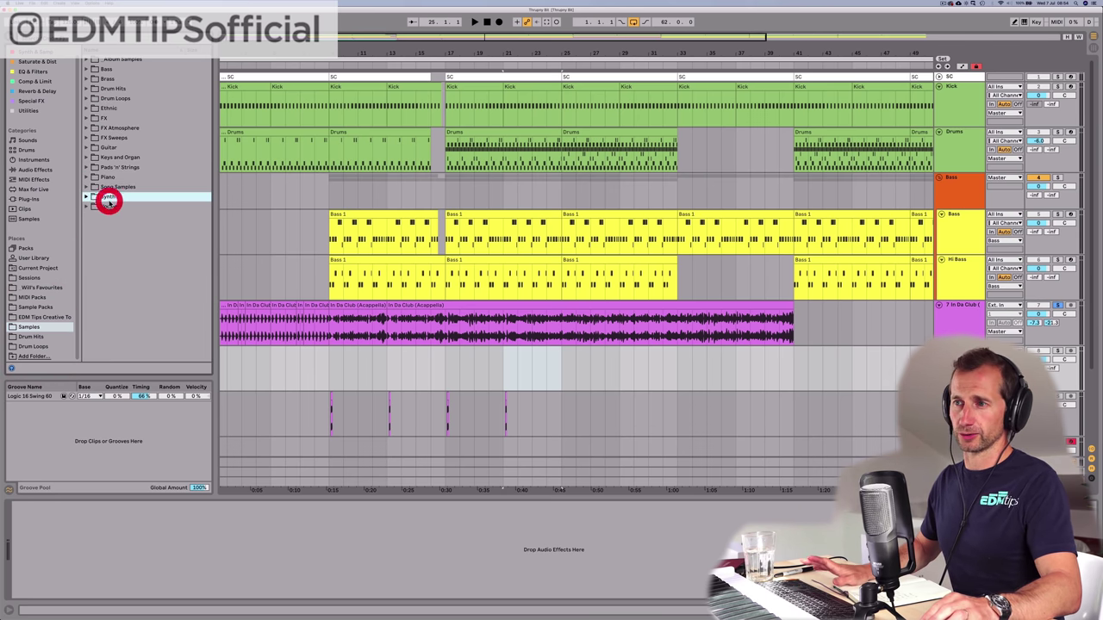
key(Up)
key(Up)
key(Up)
key(Down)
key(Down)
key(Down)
key(Down)
key(Right)
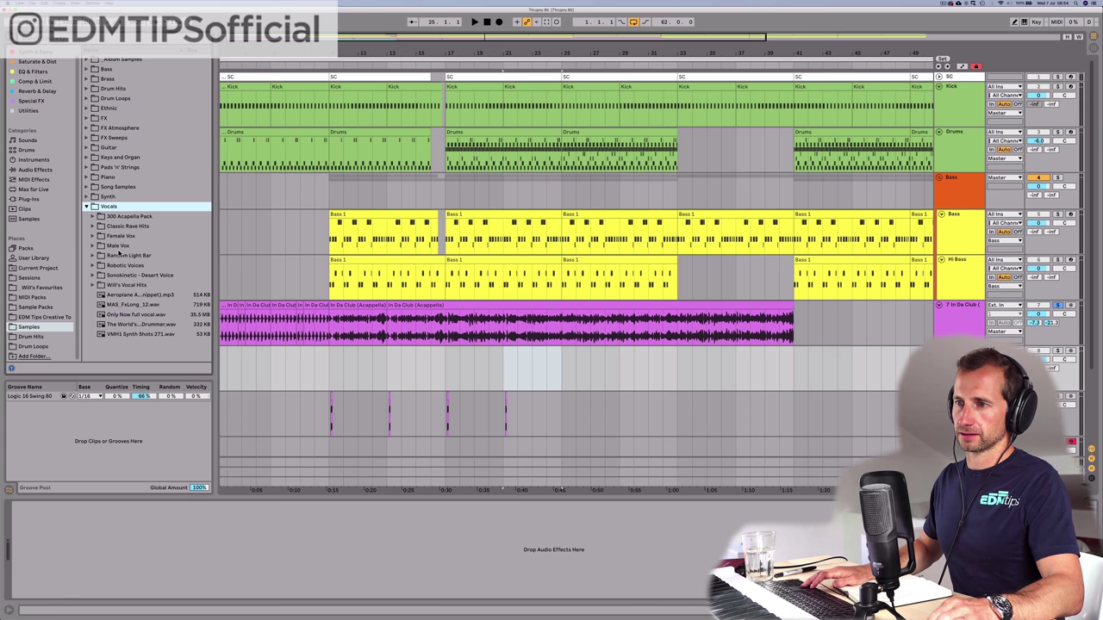
click(119, 285)
key(Right)
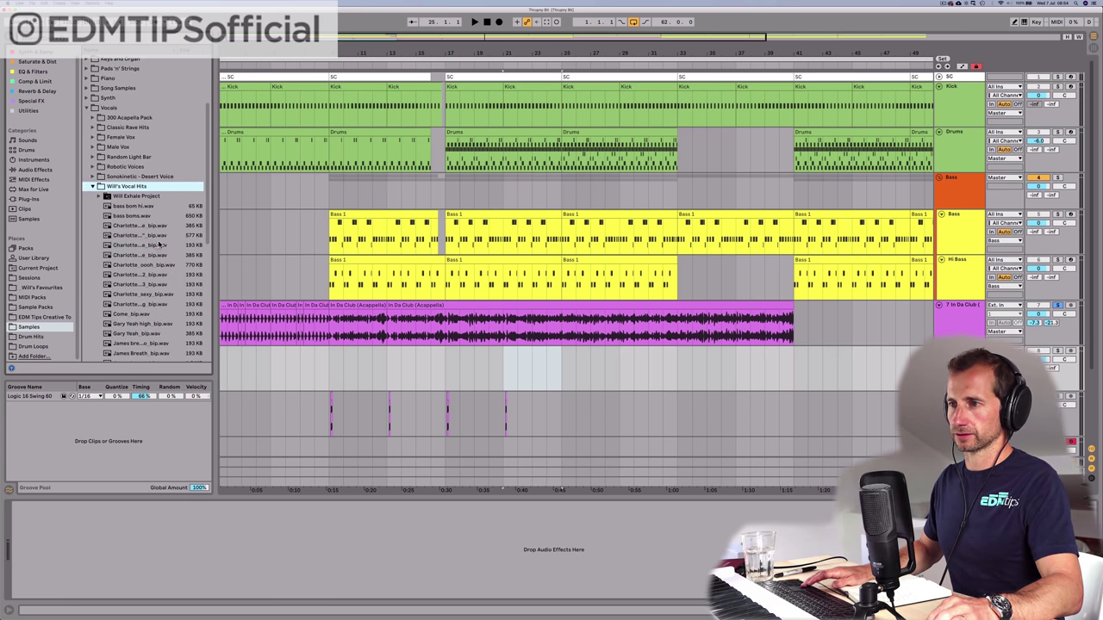
drag(213, 246, 247, 246)
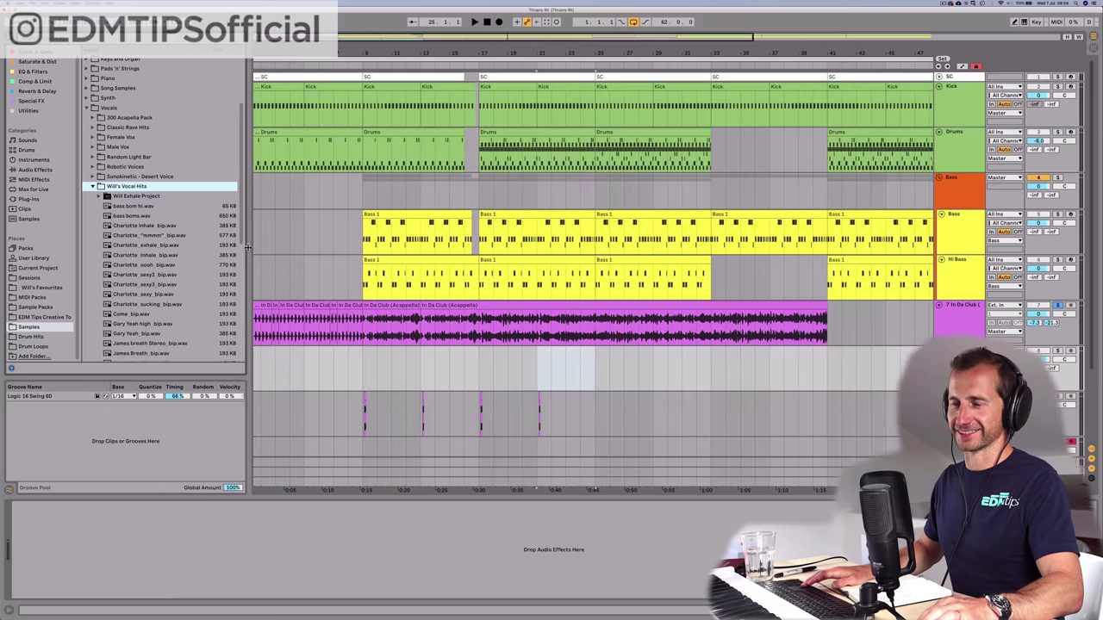
Step: Preview the Pleasure vocal hit sample, play the drop from bar 17 and take the acapella out of solo
scroll(162, 260, down, 4)
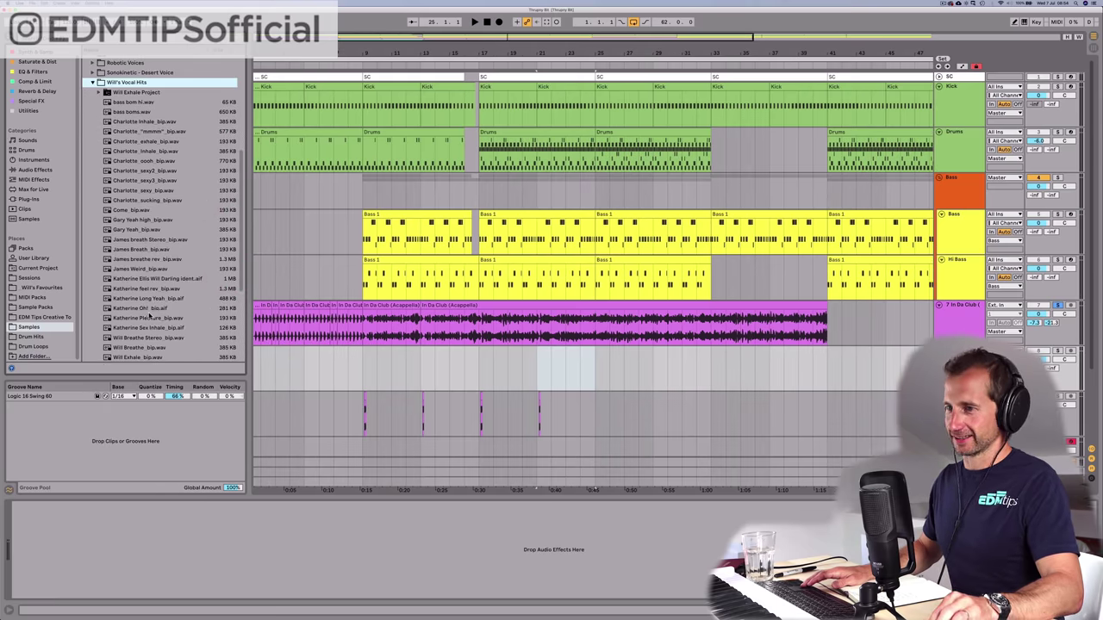
click(146, 318)
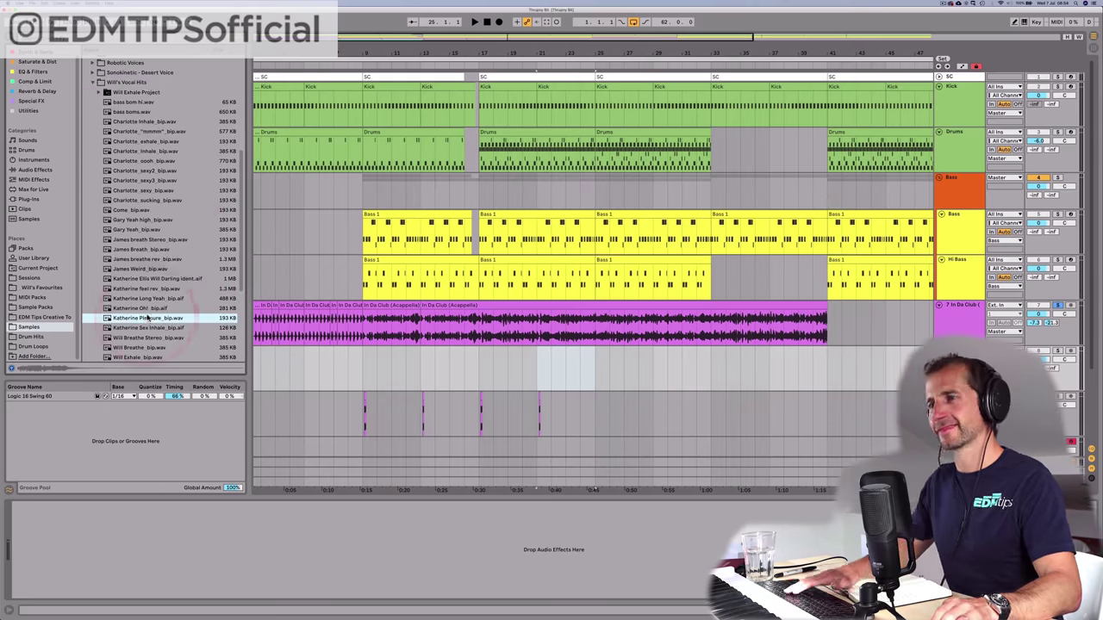
drag(477, 51, 353, 59)
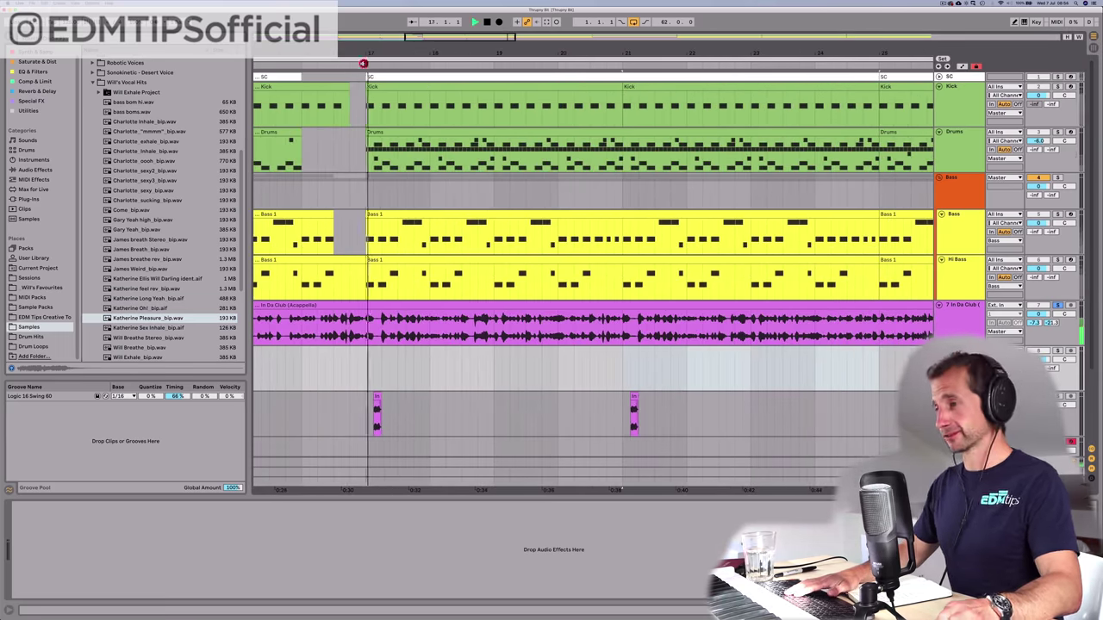
click(365, 55)
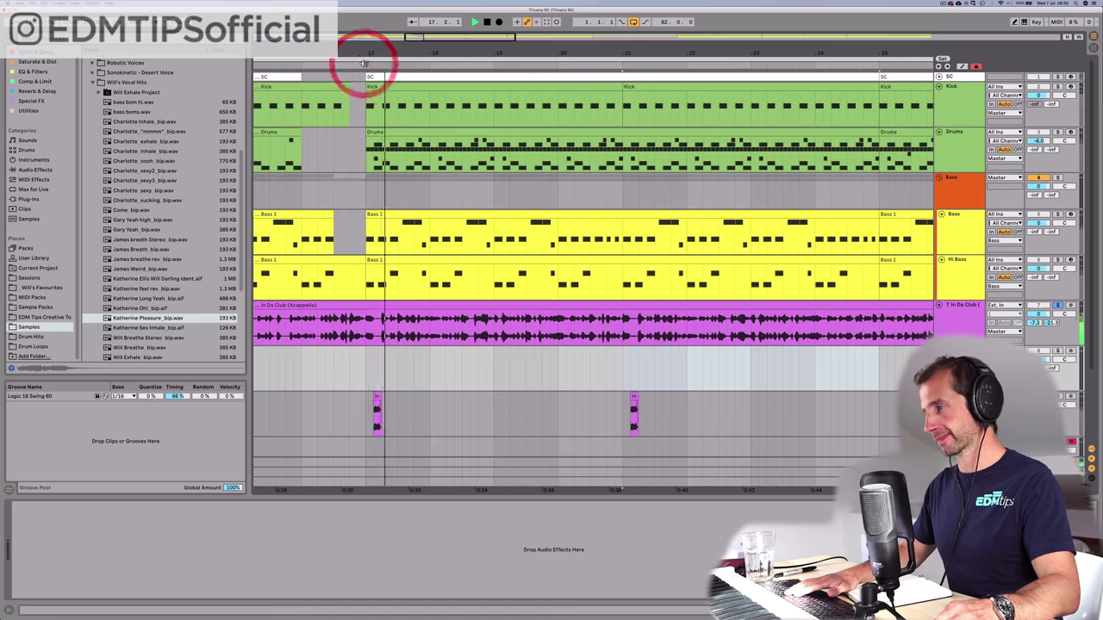
click(1059, 306)
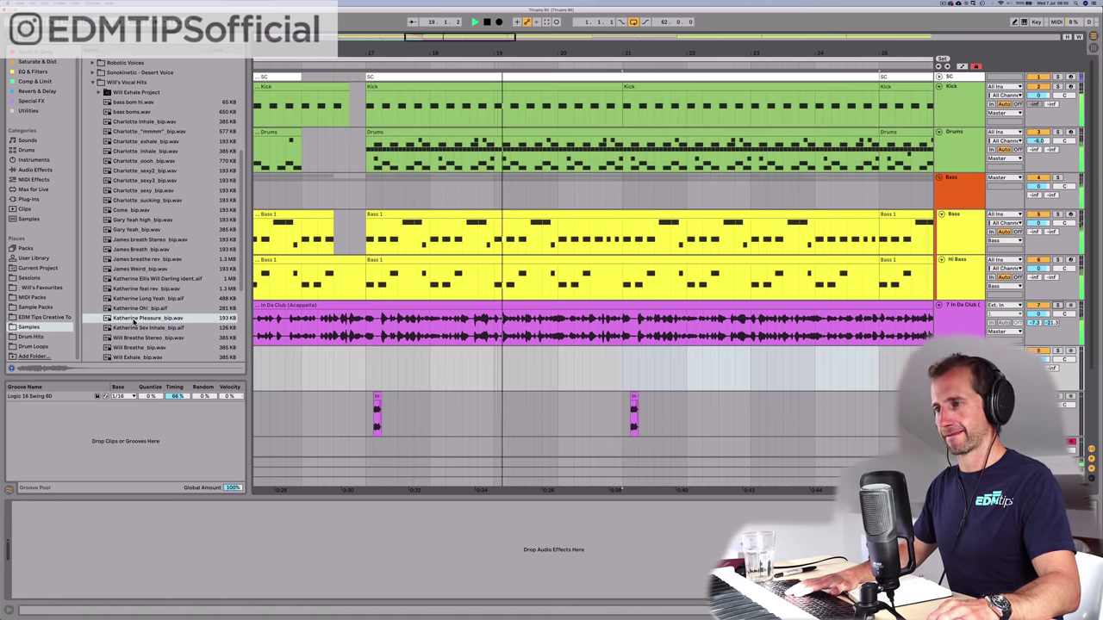
Step: Place the Pleasure vocal hit on the empty audio track at 19.3.3 and trim its silent tail back to 19.4.1
key(space)
drag(133, 321, 537, 377)
drag(518, 53, 544, 162)
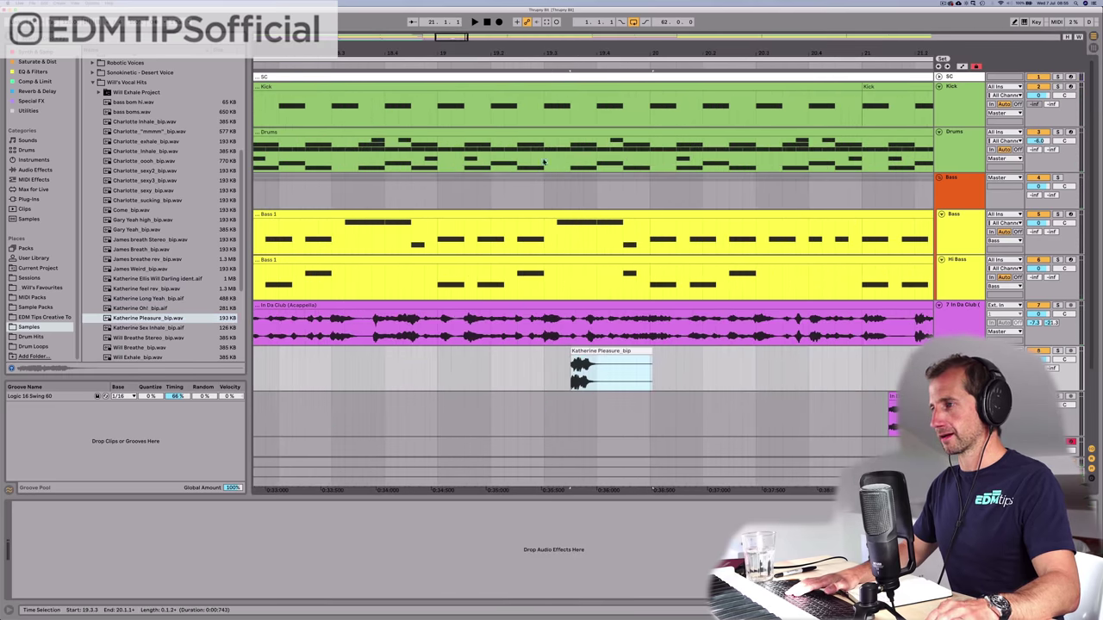
drag(641, 354, 596, 356)
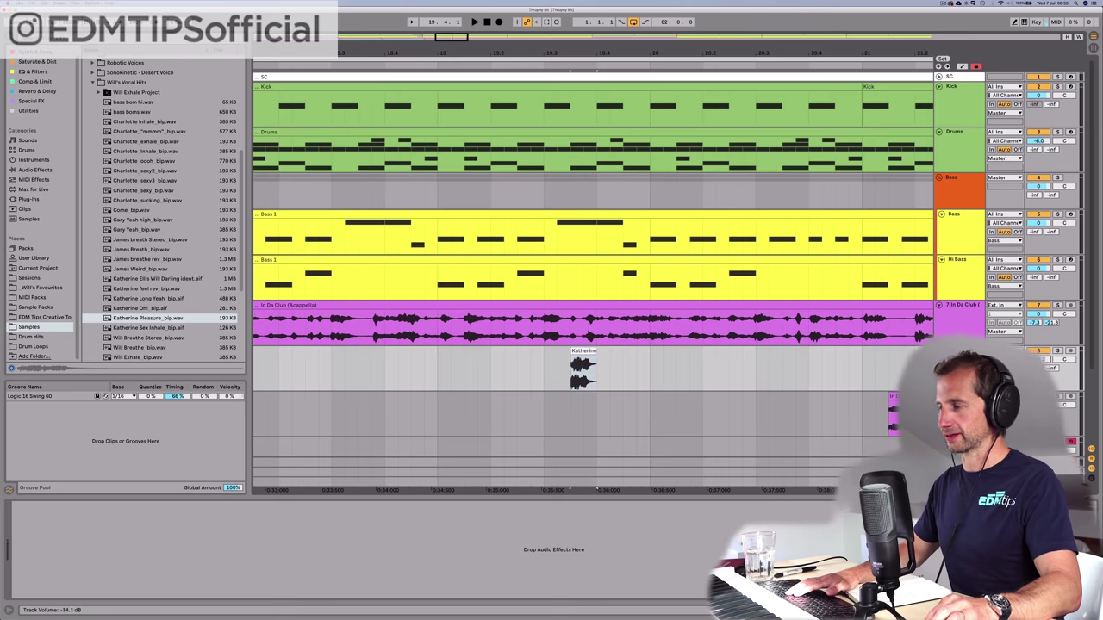
Step: Listen to the vocal hit in the full mix from just before bar 19, and move the insert marker back to bar 16
click(430, 364)
key(space)
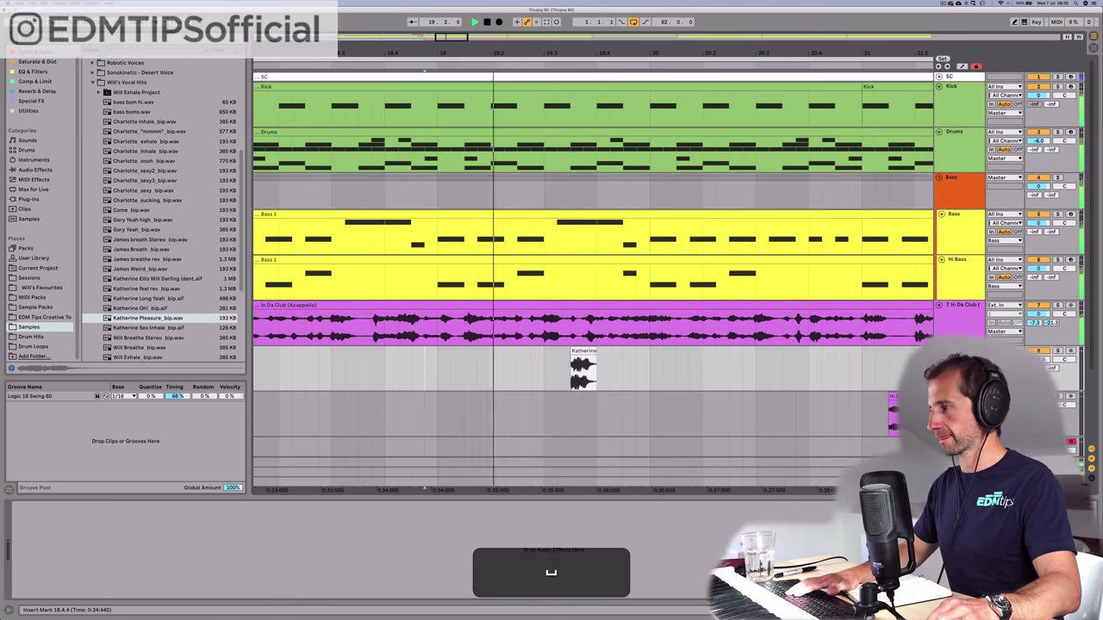
key(space)
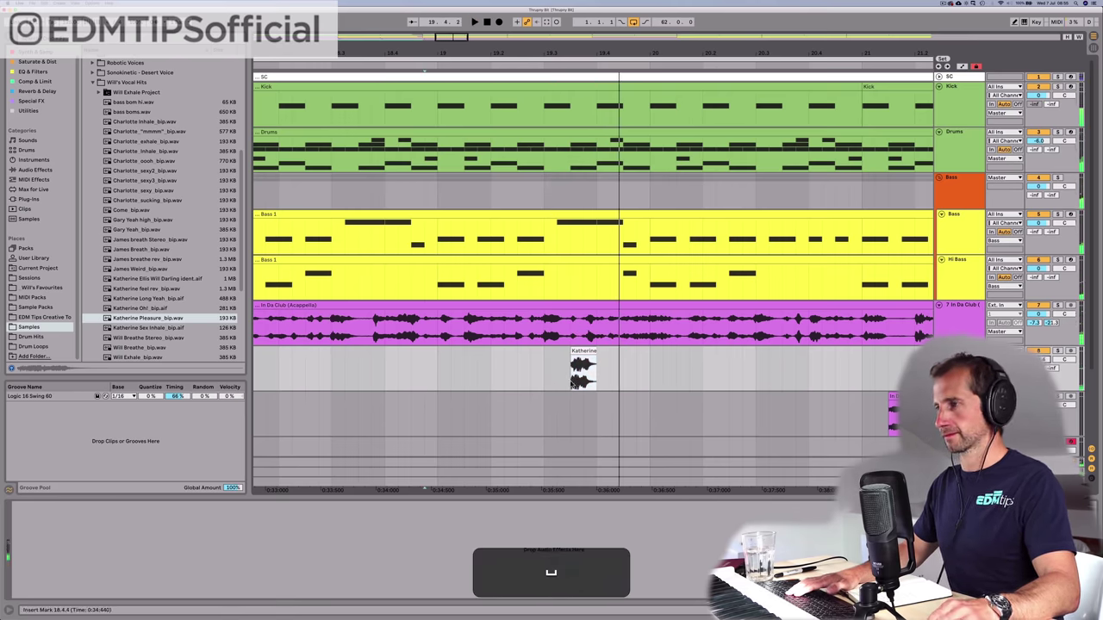
key(space)
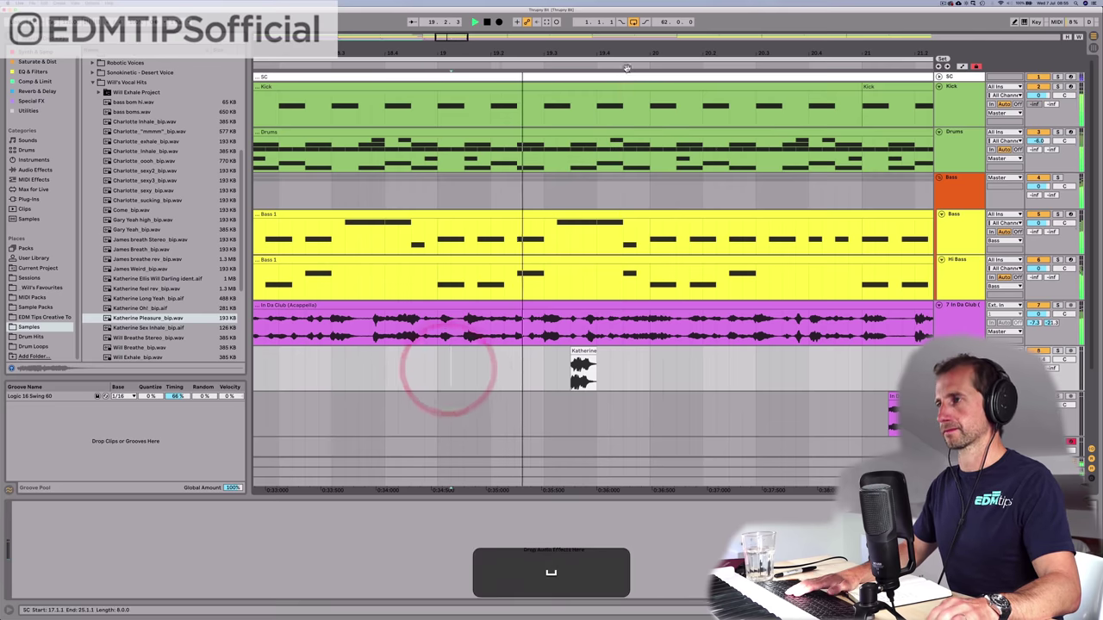
key(minus)
key(minus)
key(minus)
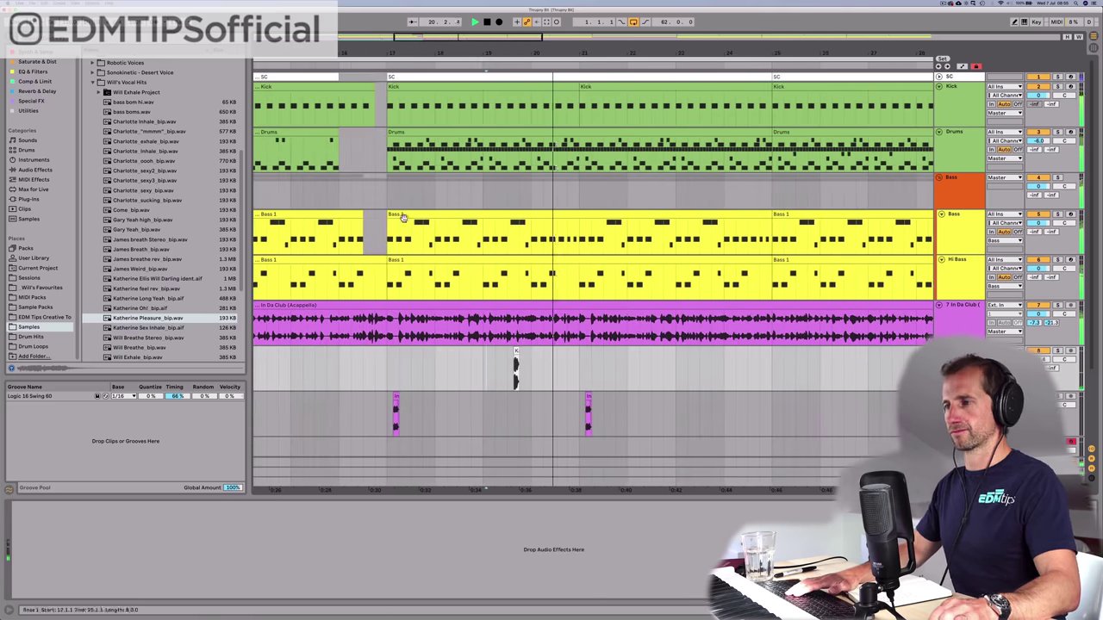
key(space)
click(341, 365)
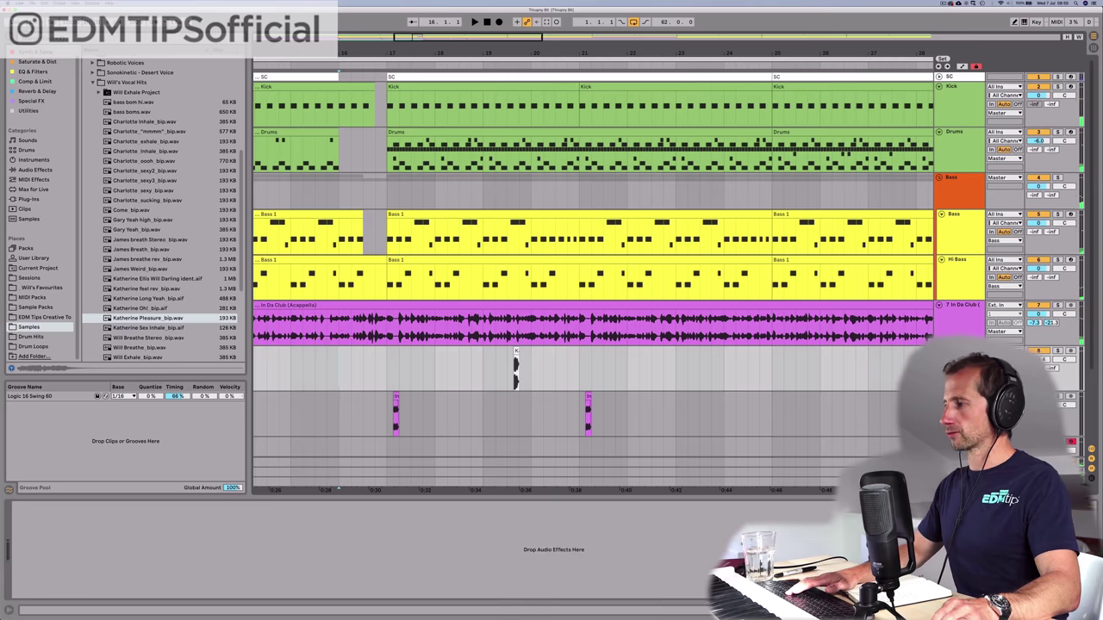
Step: Browse the custom effect collections and add an Echo from Reverb & Delay to the vocal hit track
click(31, 73)
click(32, 82)
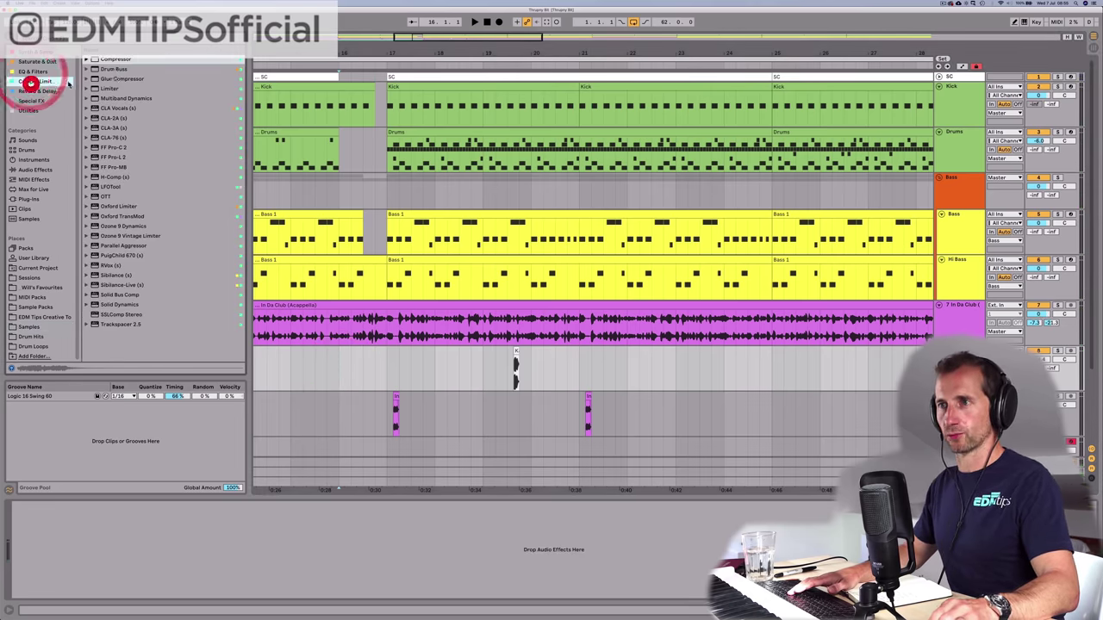
click(35, 63)
click(34, 62)
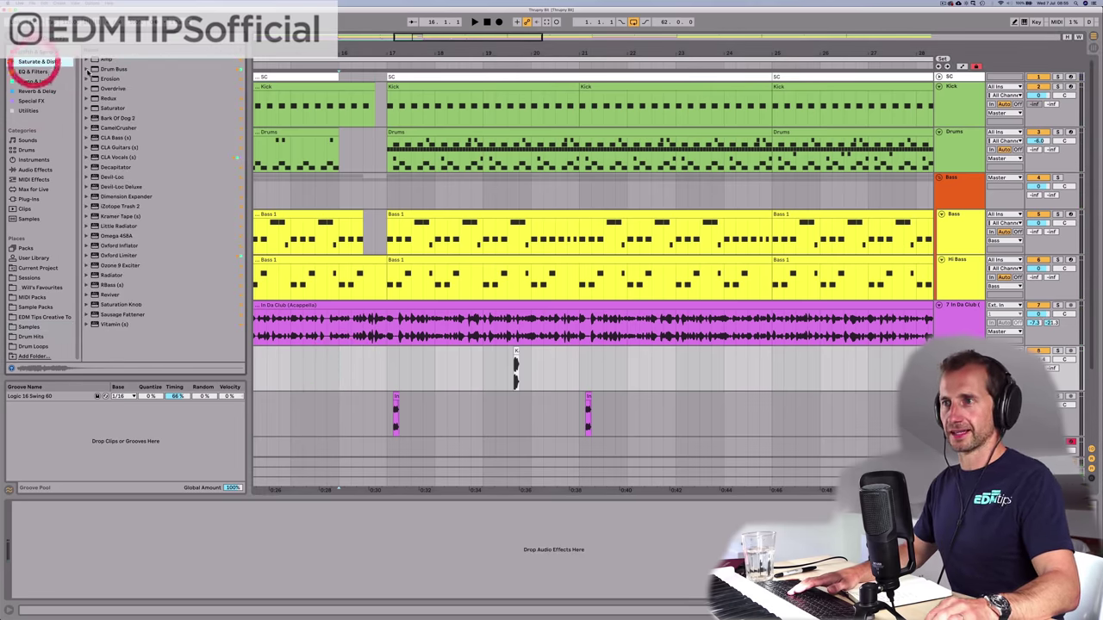
click(37, 90)
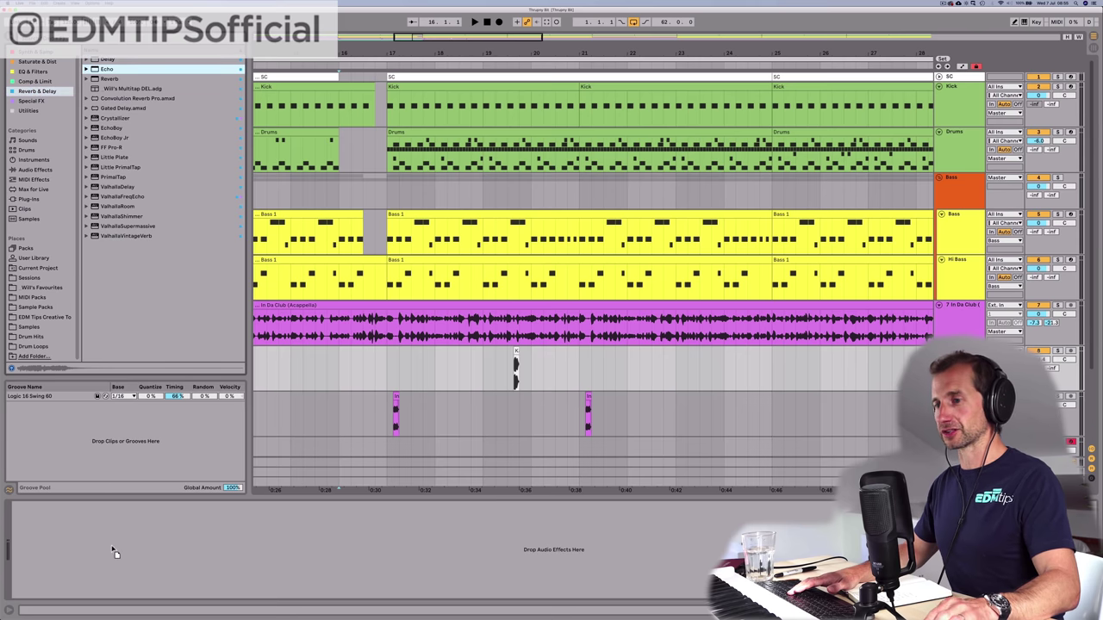
drag(112, 549, 112, 551)
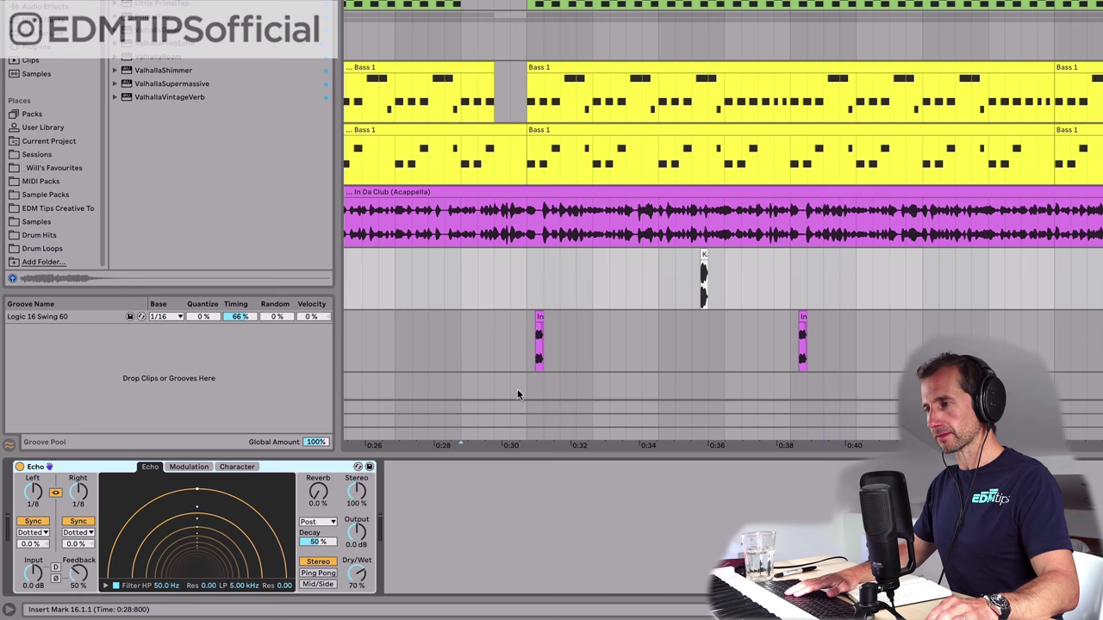
Step: Set the Echo to 45% dry/wet in Ping Pong mode and audition the vocal hit from 19.3.1
click(692, 291)
drag(357, 573, 357, 587)
click(318, 573)
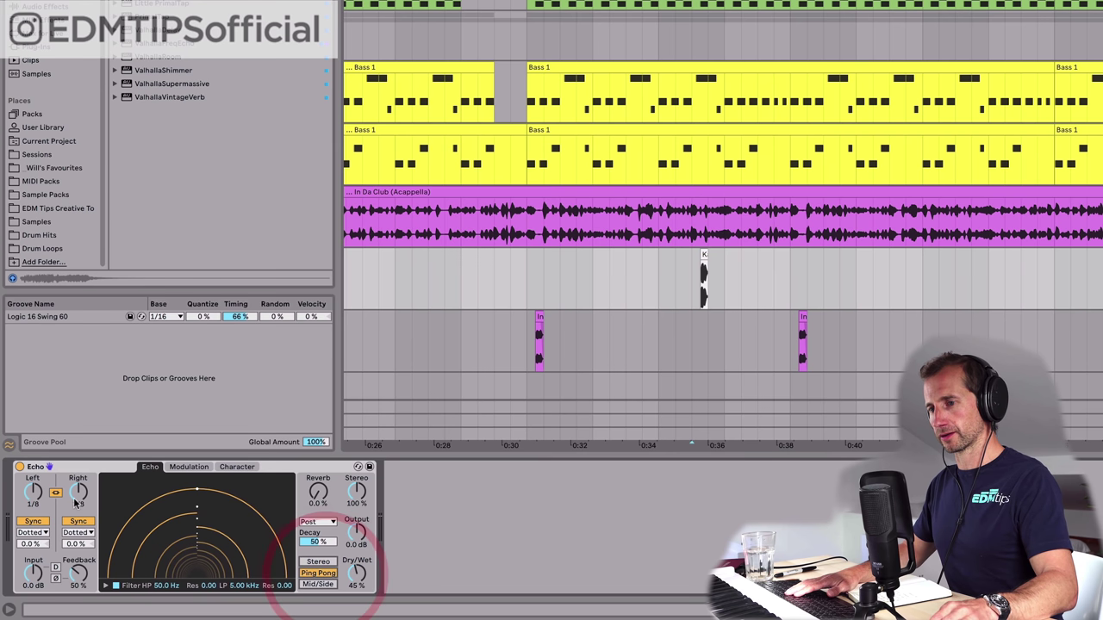
click(698, 280)
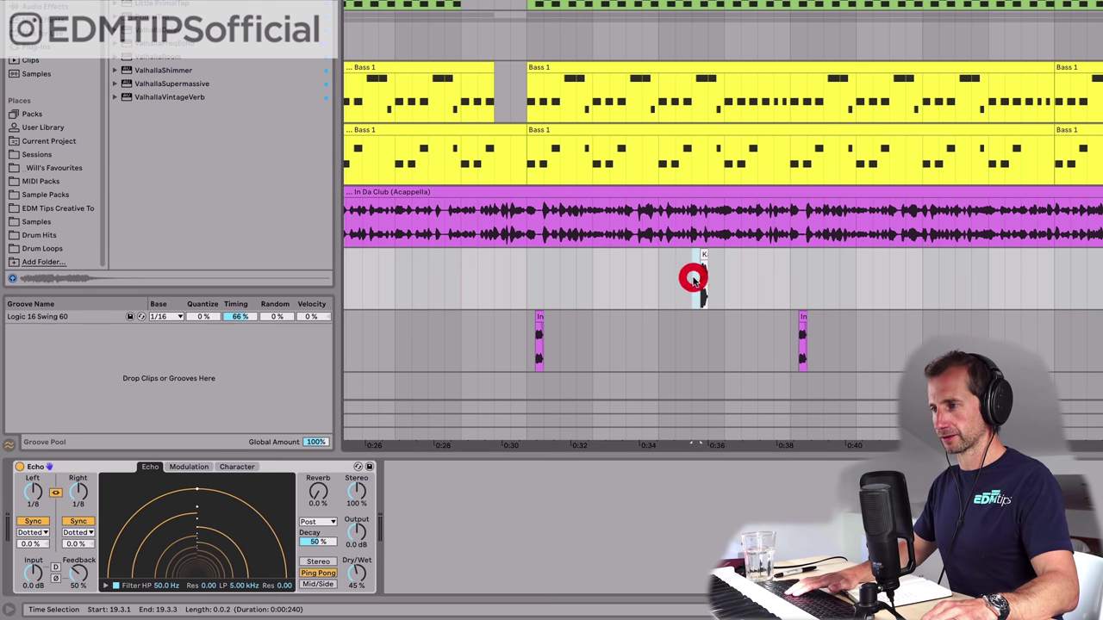
key(space)
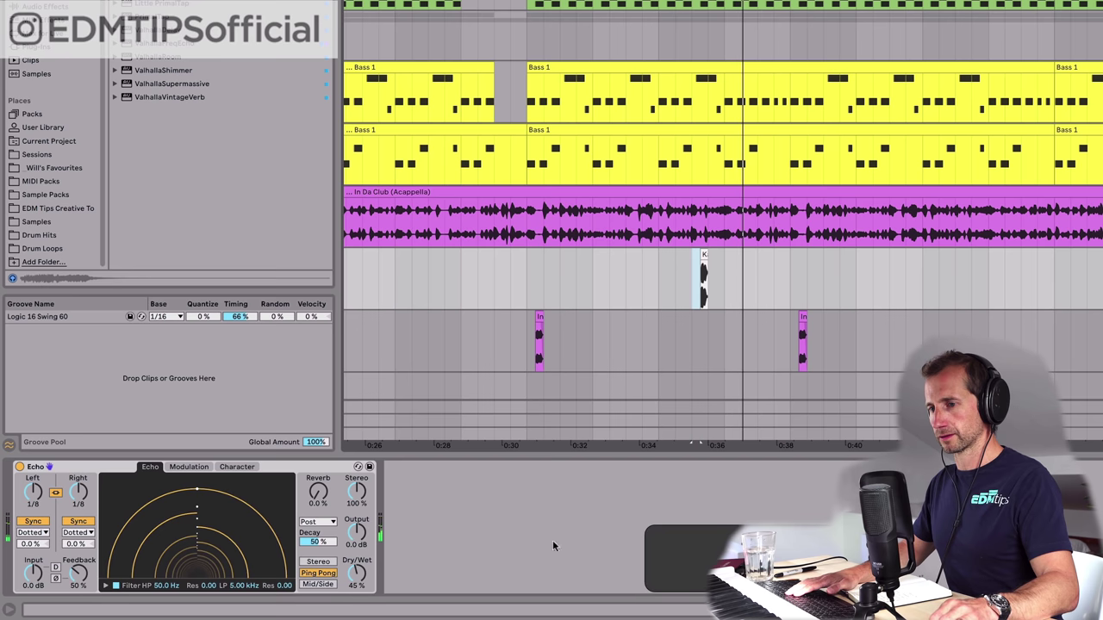
Step: Set the Echo's synced delay to straight Notes at 1/16 with 75% feedback while auditioning the soloed vocal hit
click(78, 532)
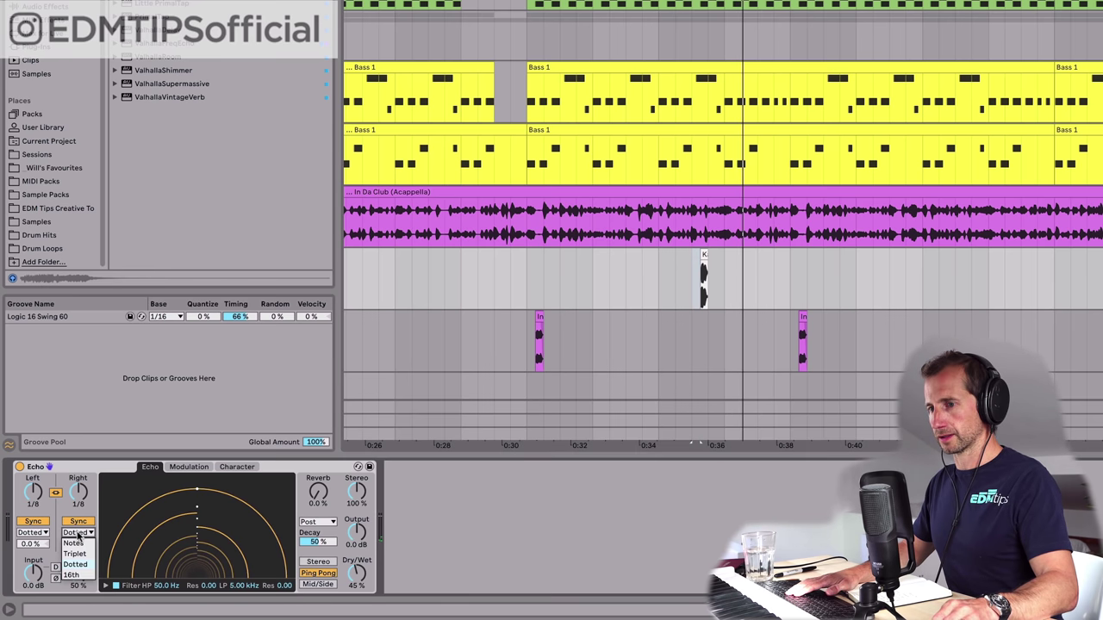
click(74, 544)
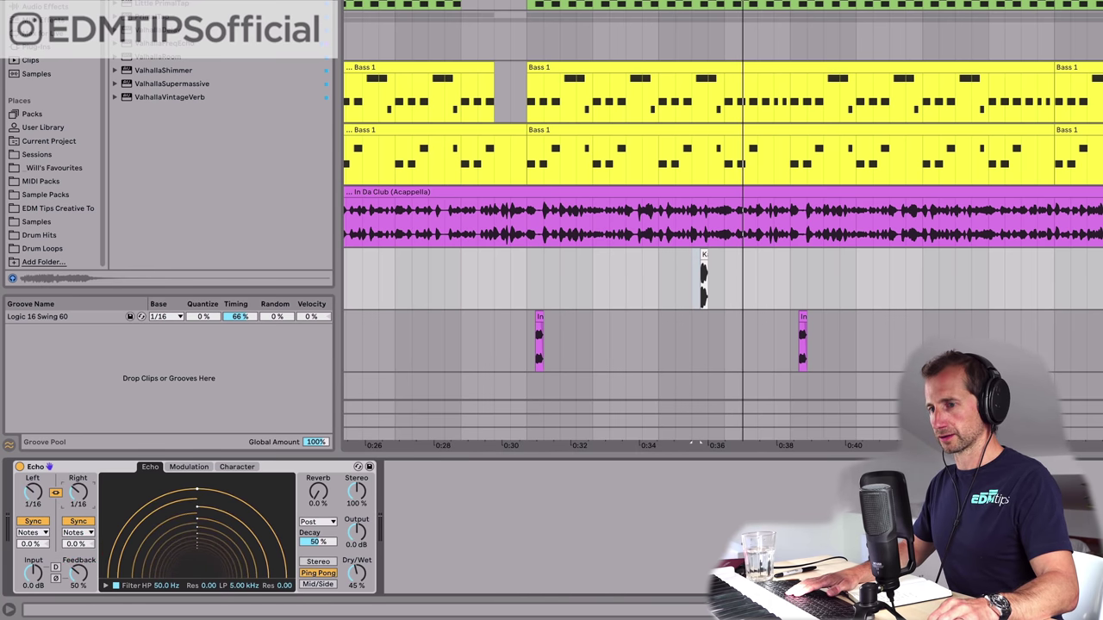
drag(89, 492, 89, 475)
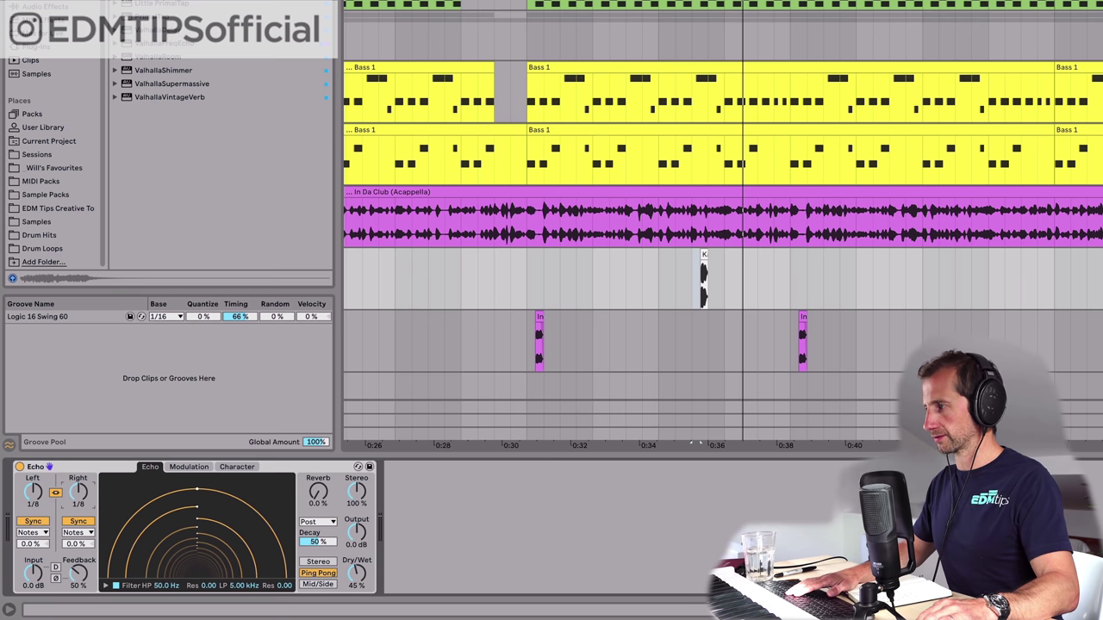
key(space)
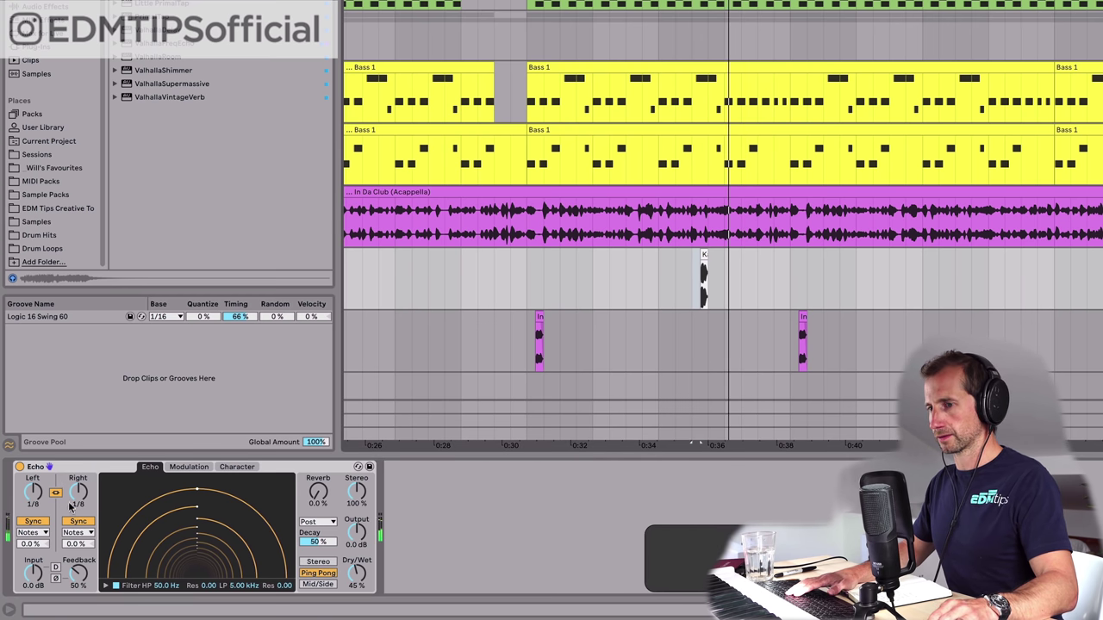
drag(78, 498, 77, 496)
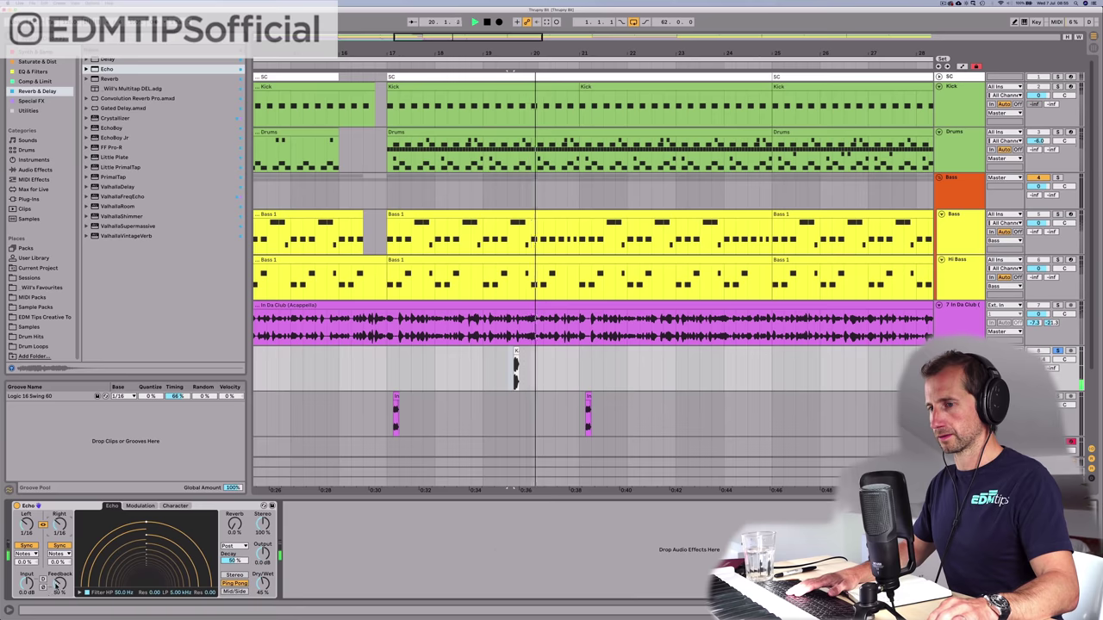
key(space)
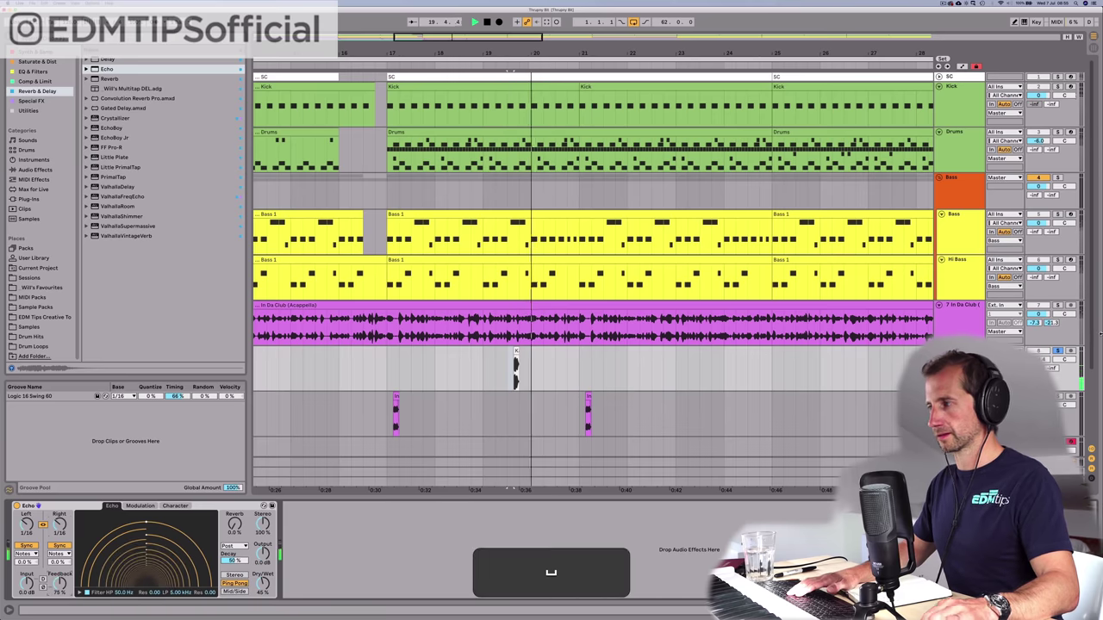
Step: Unsolo the vocal hit track and play the arrangement from bar 16 into the breakdown, muting the acapella partway through
click(1057, 350)
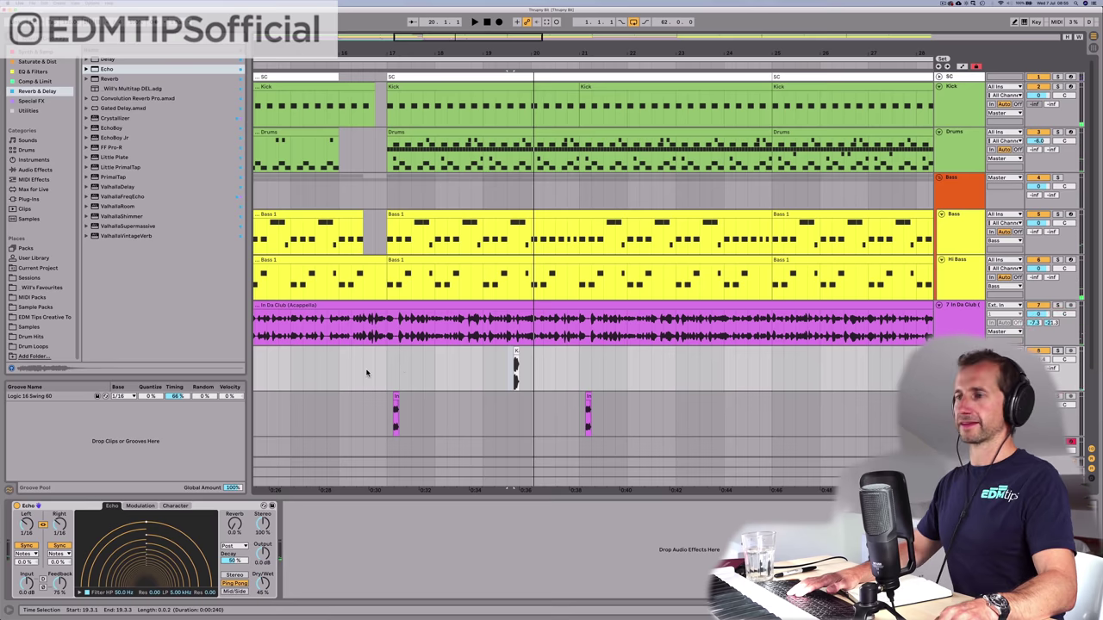
click(337, 367)
key(space)
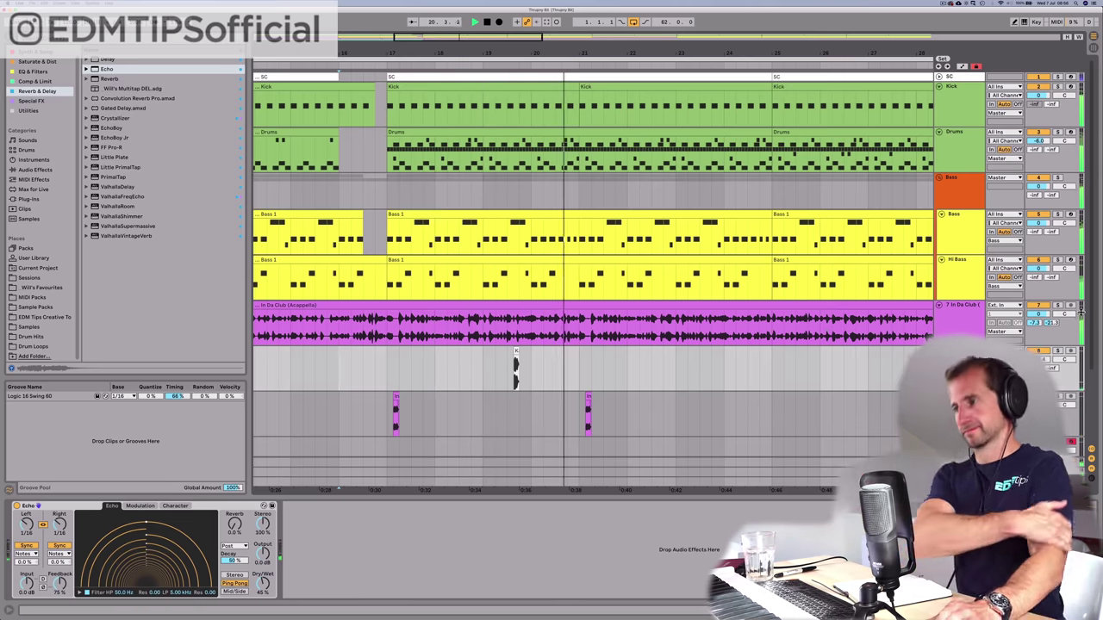
drag(855, 54, 836, 26)
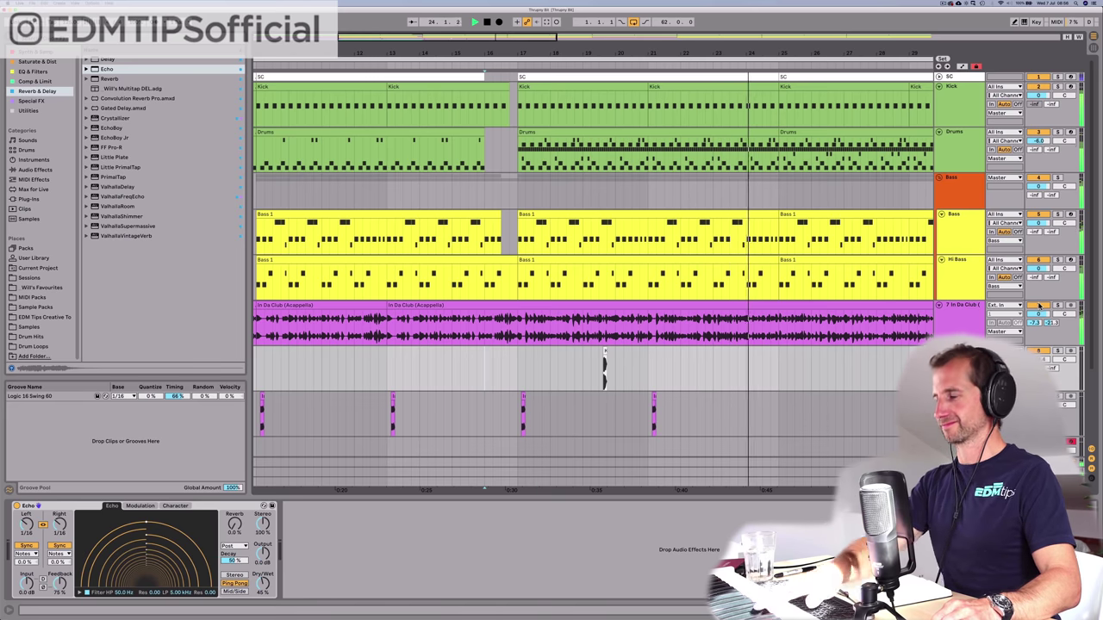
click(1038, 305)
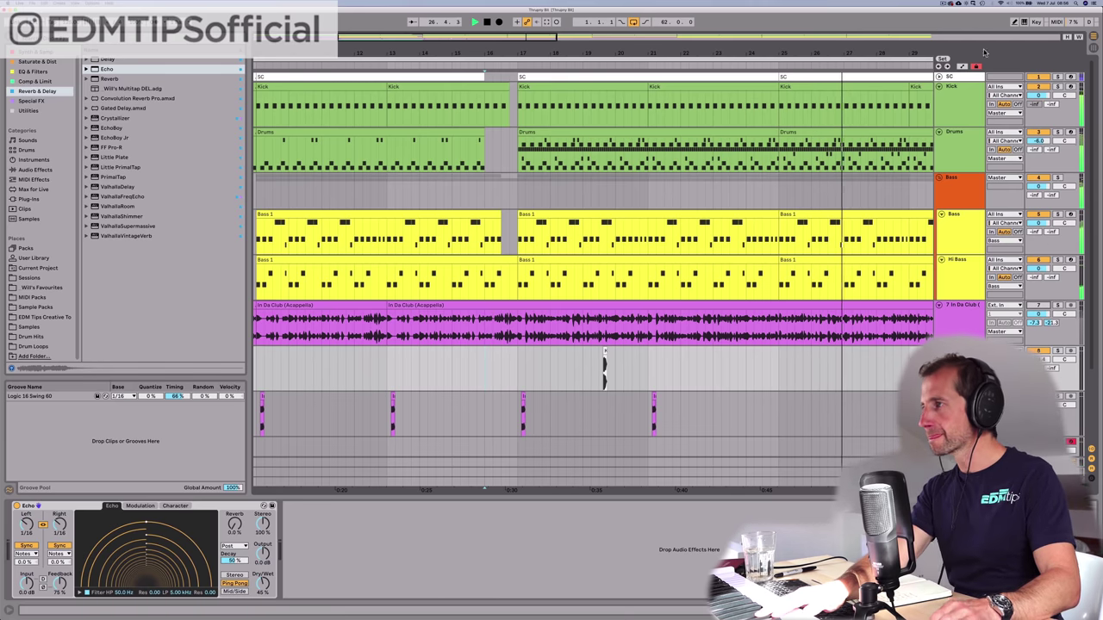
drag(880, 52, 813, 52)
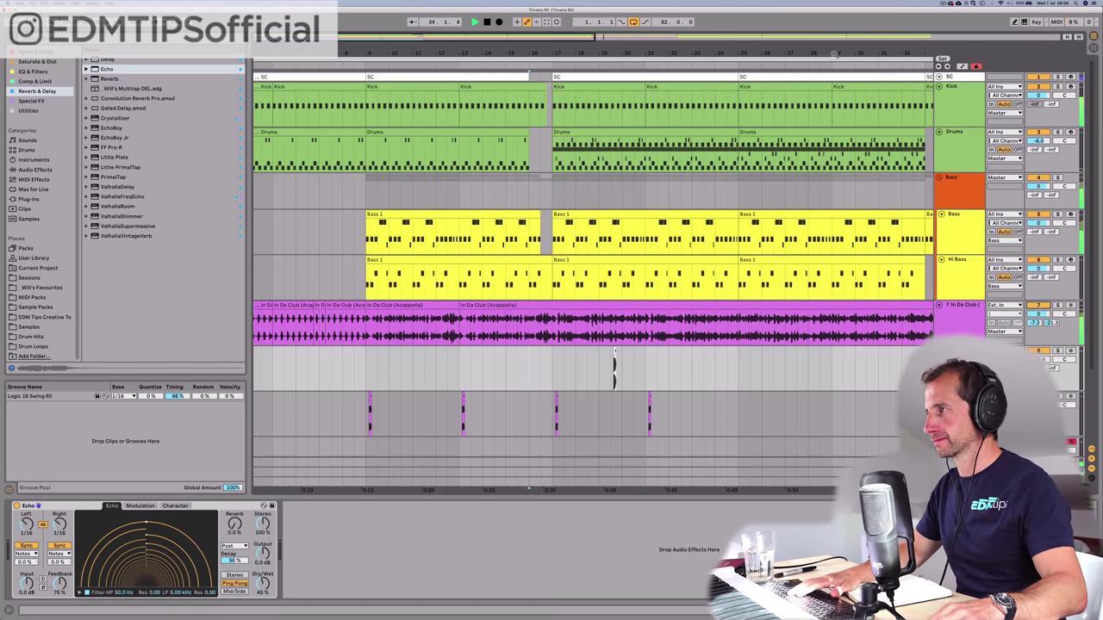
key(minus)
key(minus)
key(space)
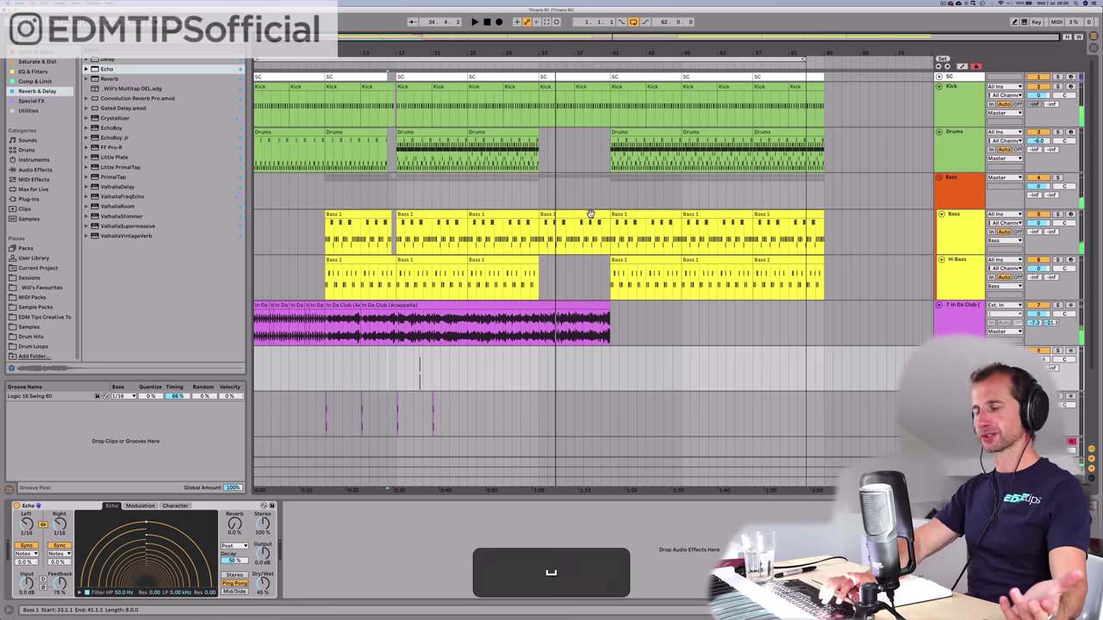